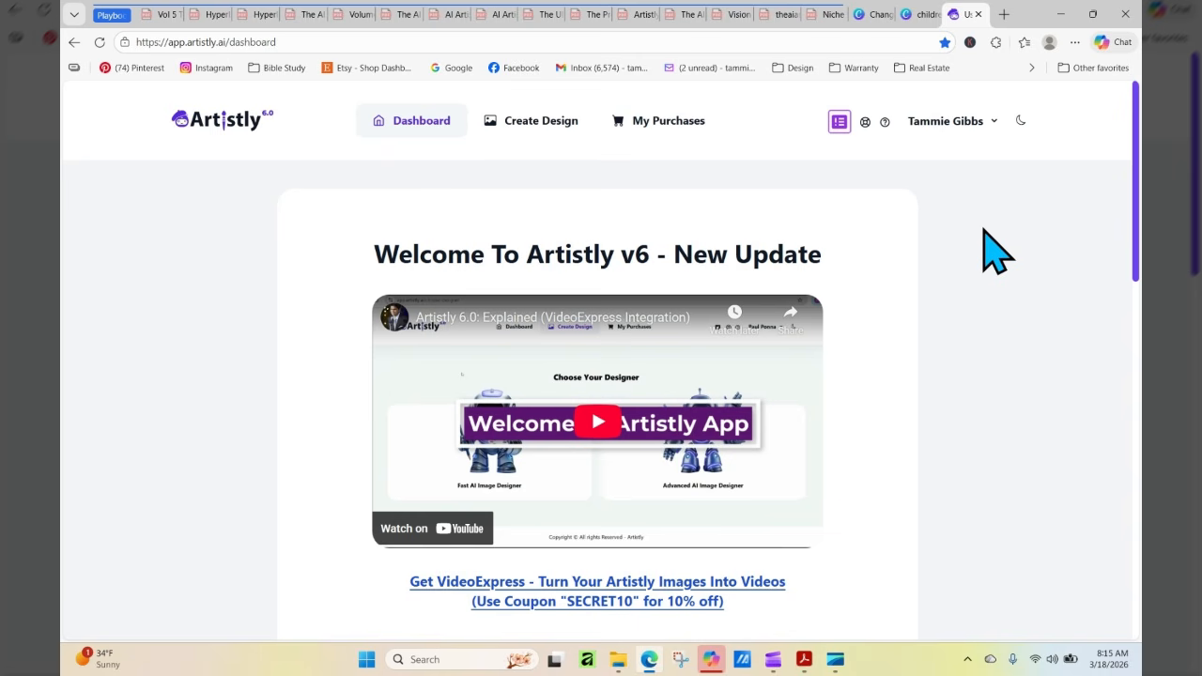
Start a new design with the Fast AI Image Designer and go to the Personal Designs gallery
left_click(541, 127)
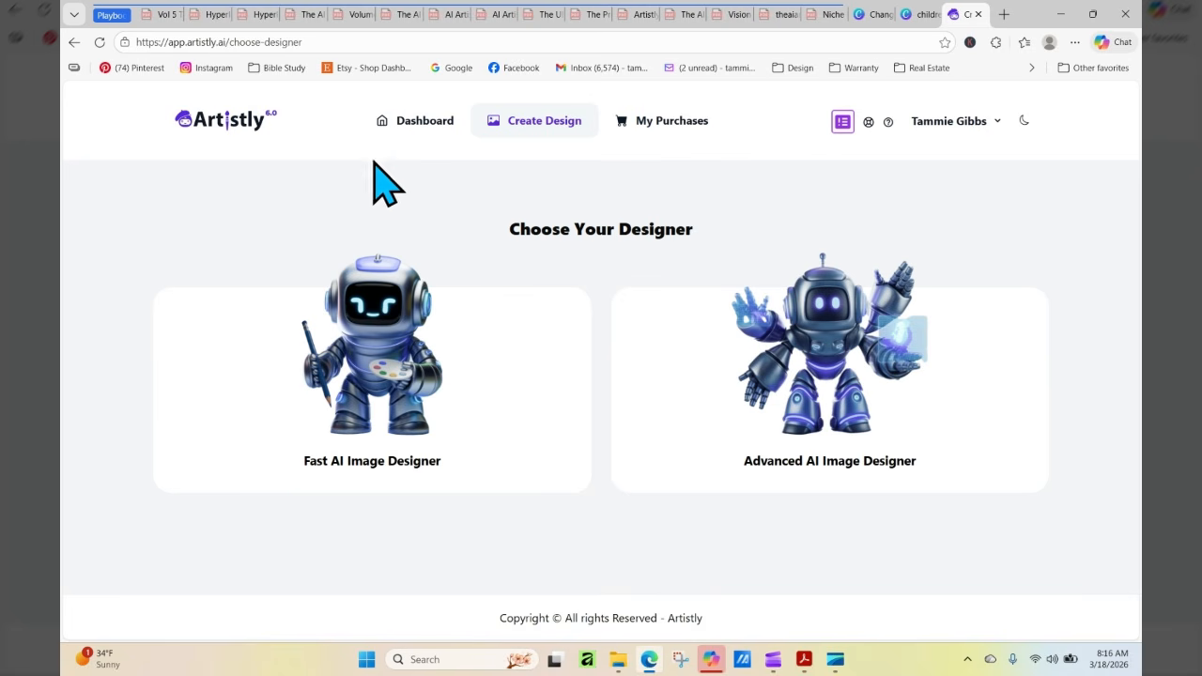
left_click(375, 366)
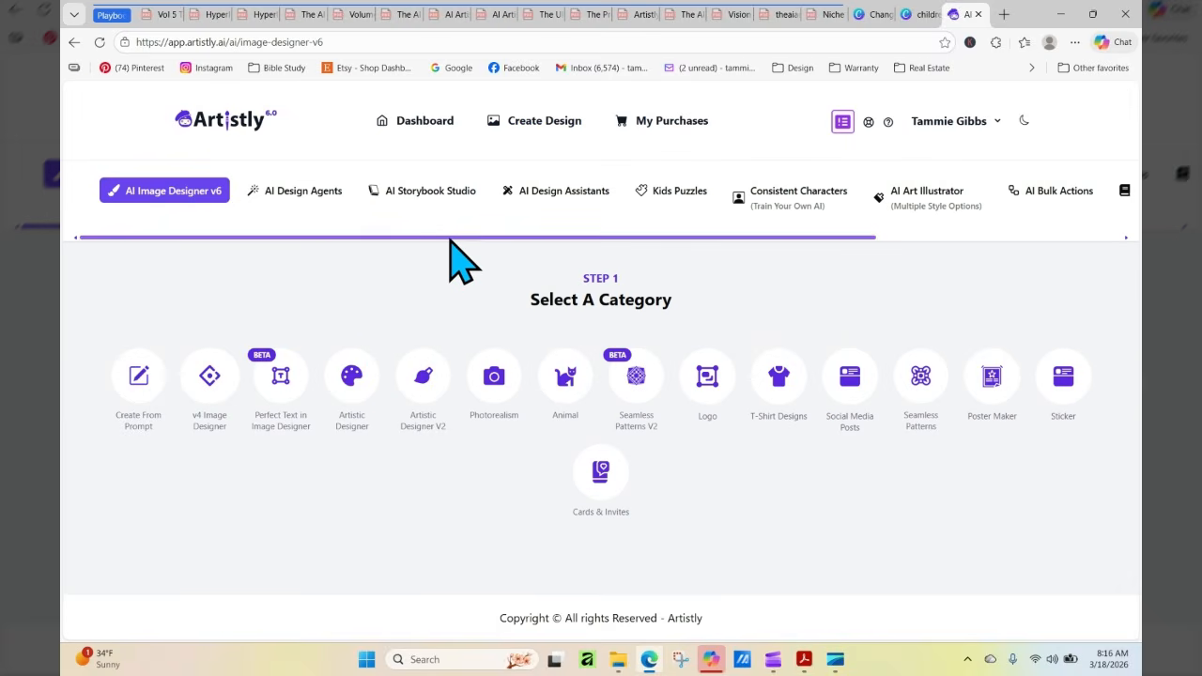
left_click_drag(451, 237, 986, 226)
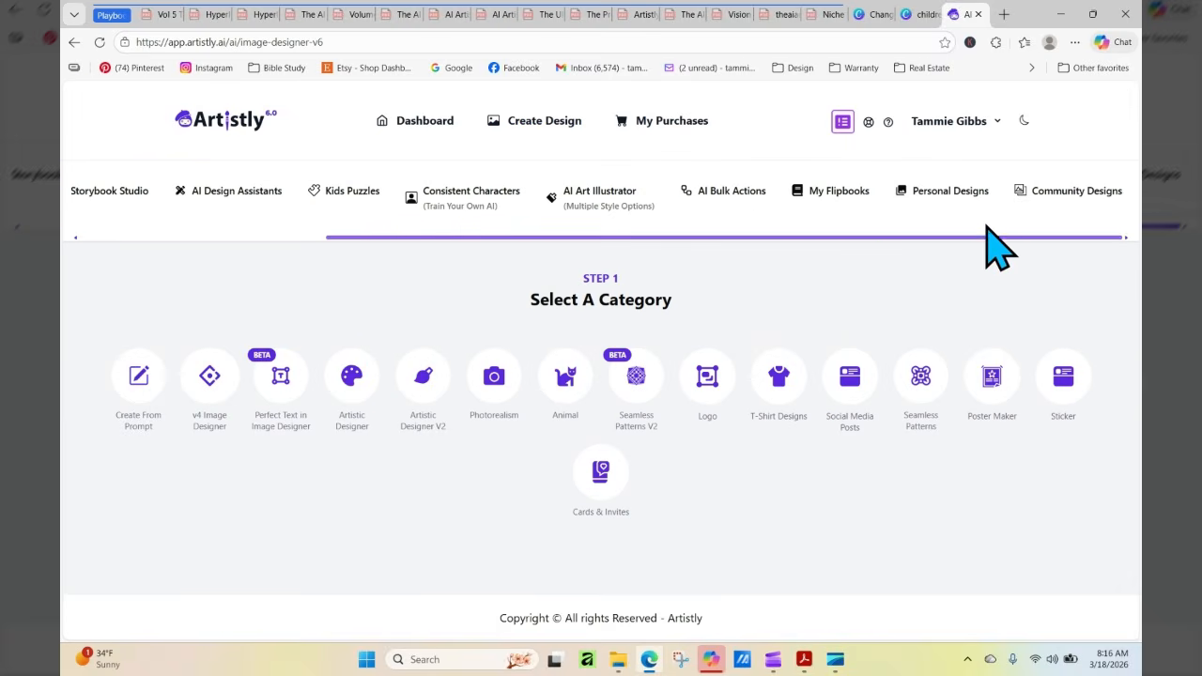
left_click(943, 193)
Load two more batches of personal designs and browse to the older images of the curly-haired girl in the red sweater
left_click_drag(1138, 114, 1139, 601)
left_click(619, 555)
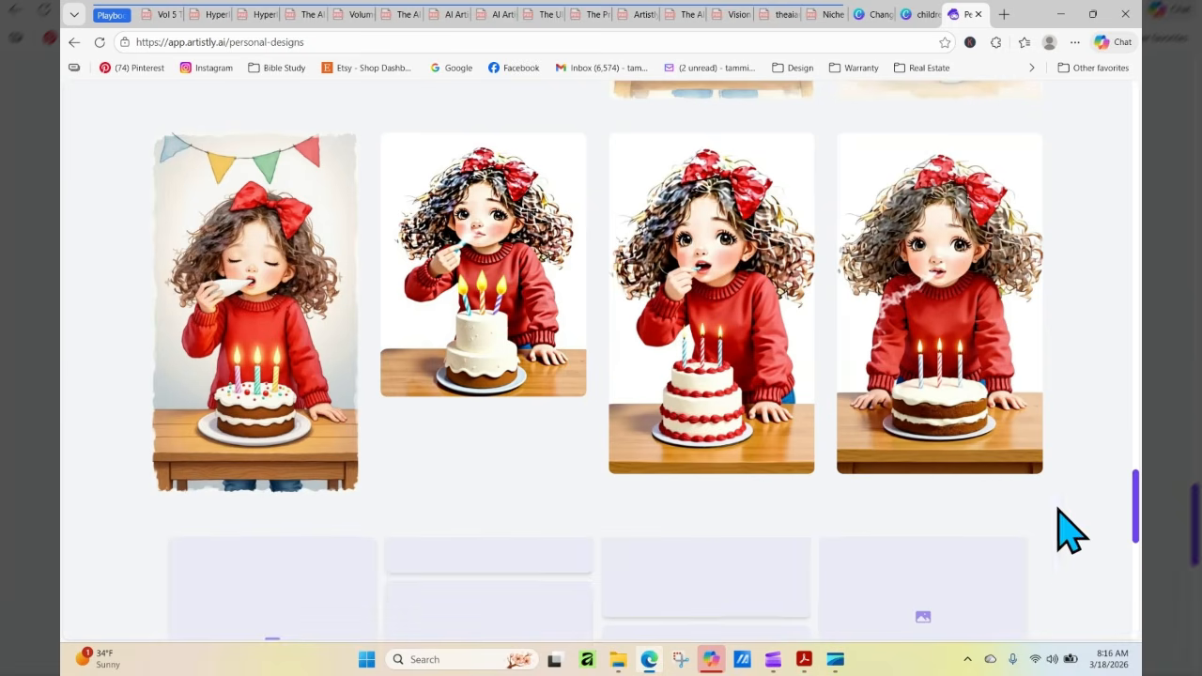
left_click_drag(1136, 357, 1137, 625)
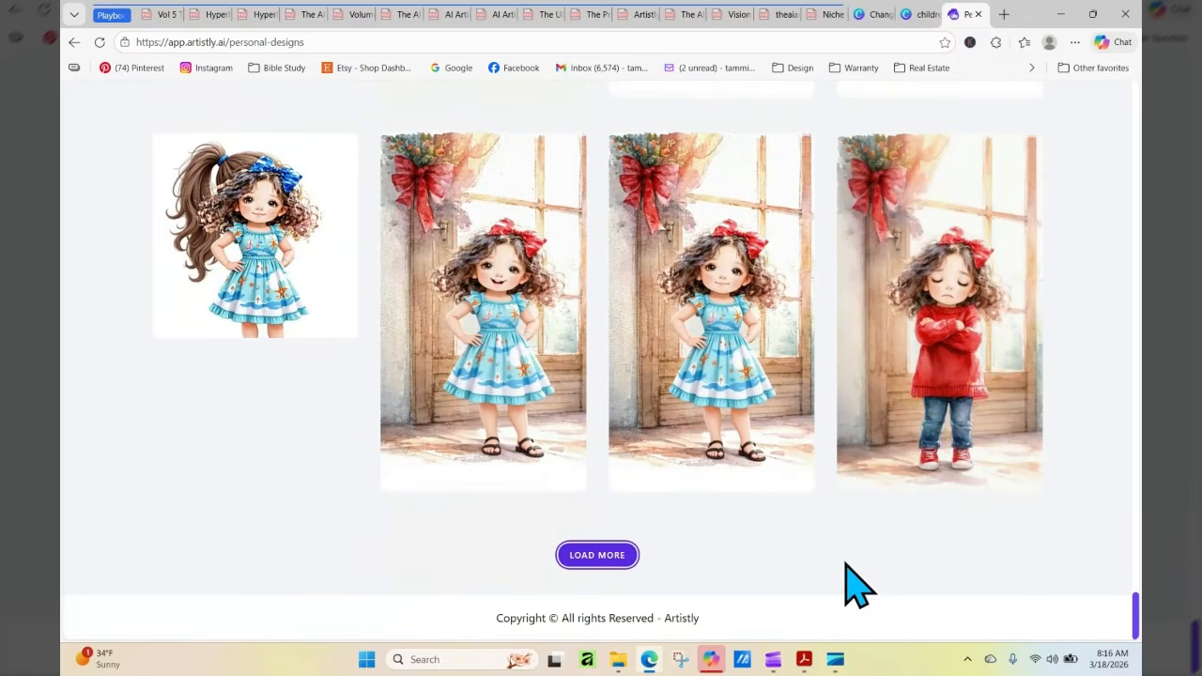
left_click(582, 568)
left_click_drag(1137, 474, 1137, 560)
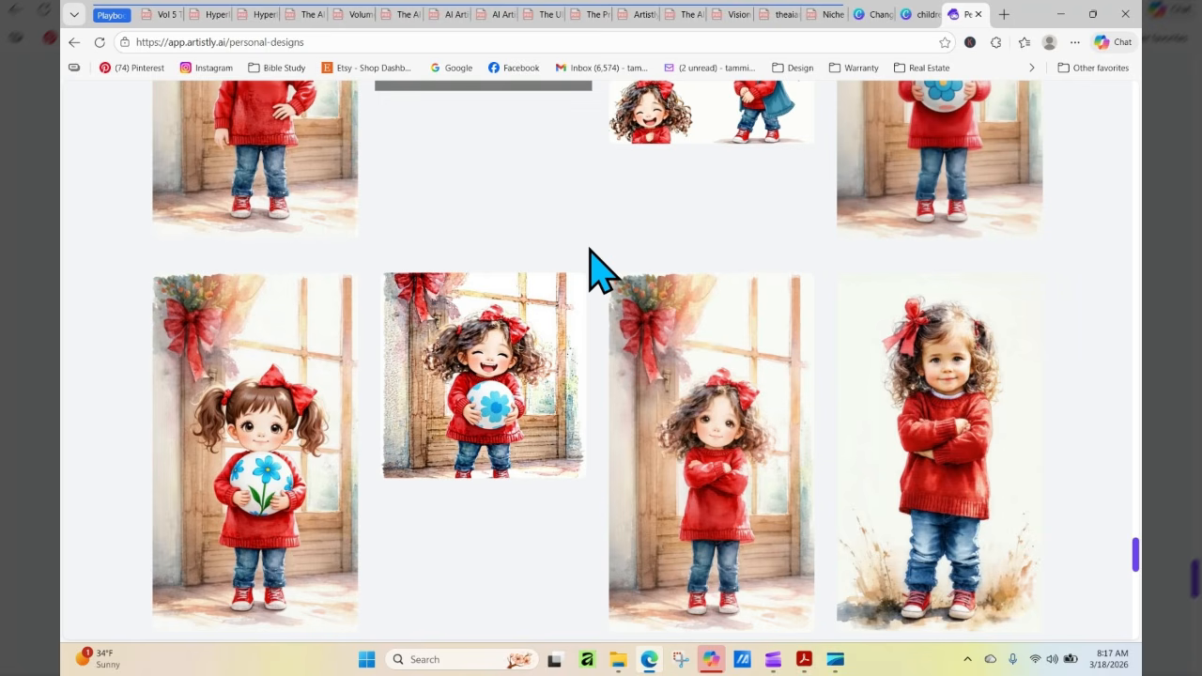
scroll(1122, 228, "up", 3)
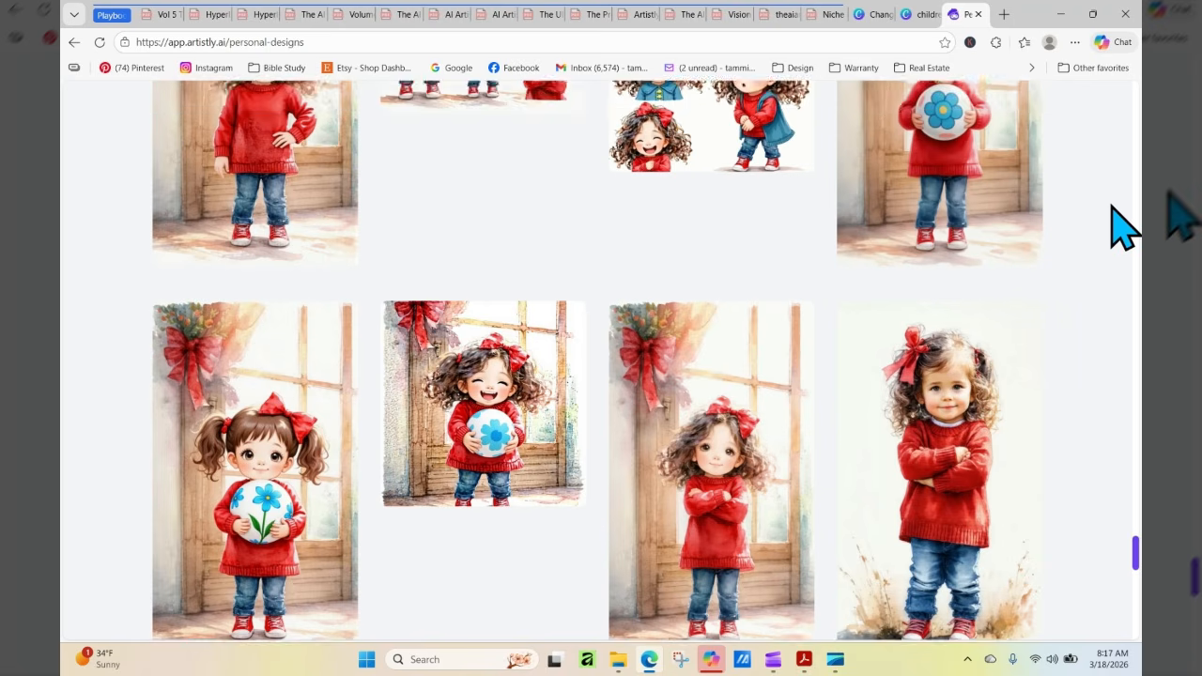
scroll(1123, 228, "up", 1)
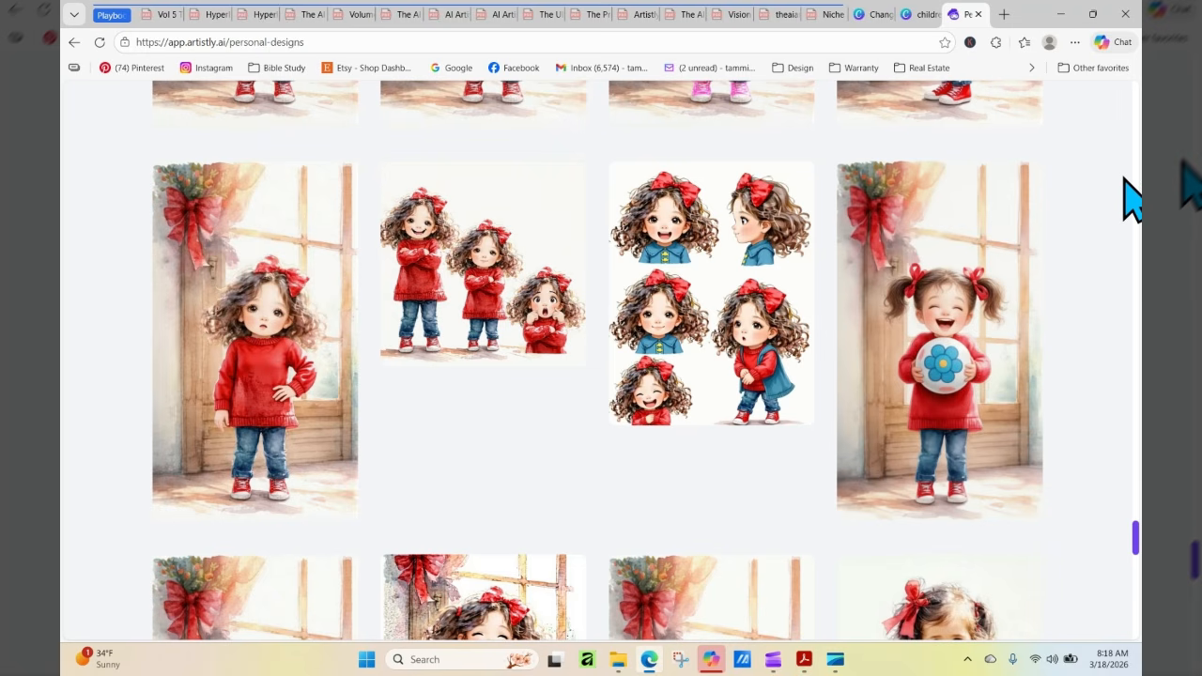
Examine the details of the design showing the girl with one hand on her hip, and close its preview
mouse_move(310, 371)
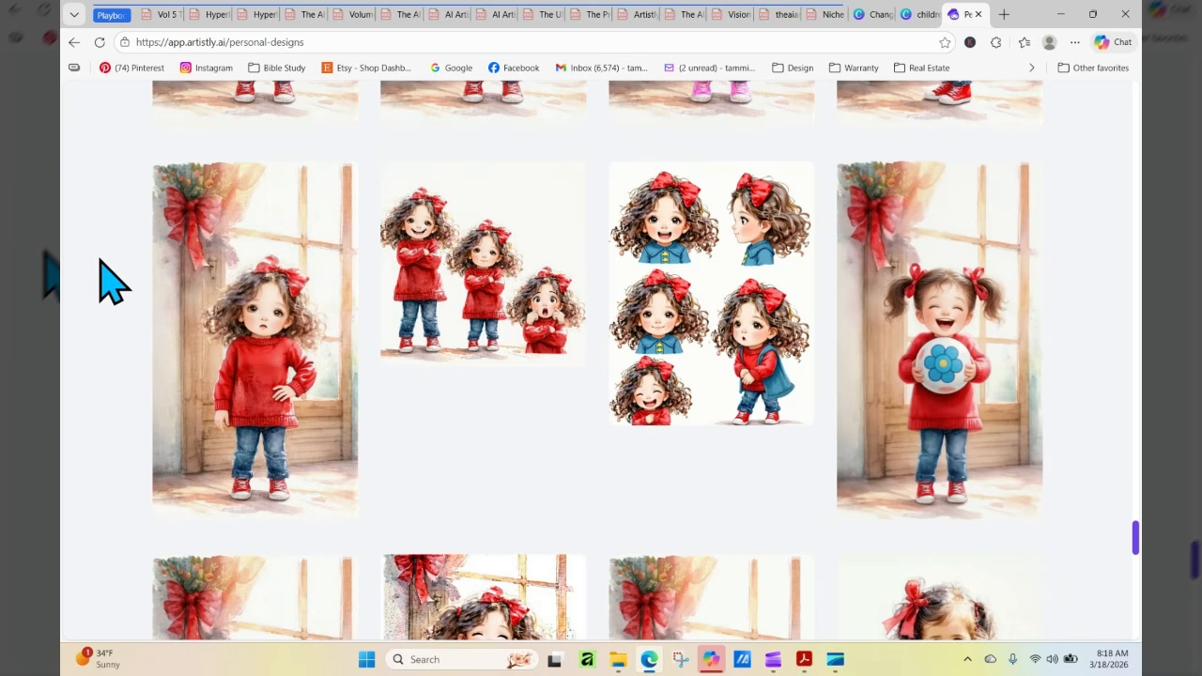
mouse_move(186, 174)
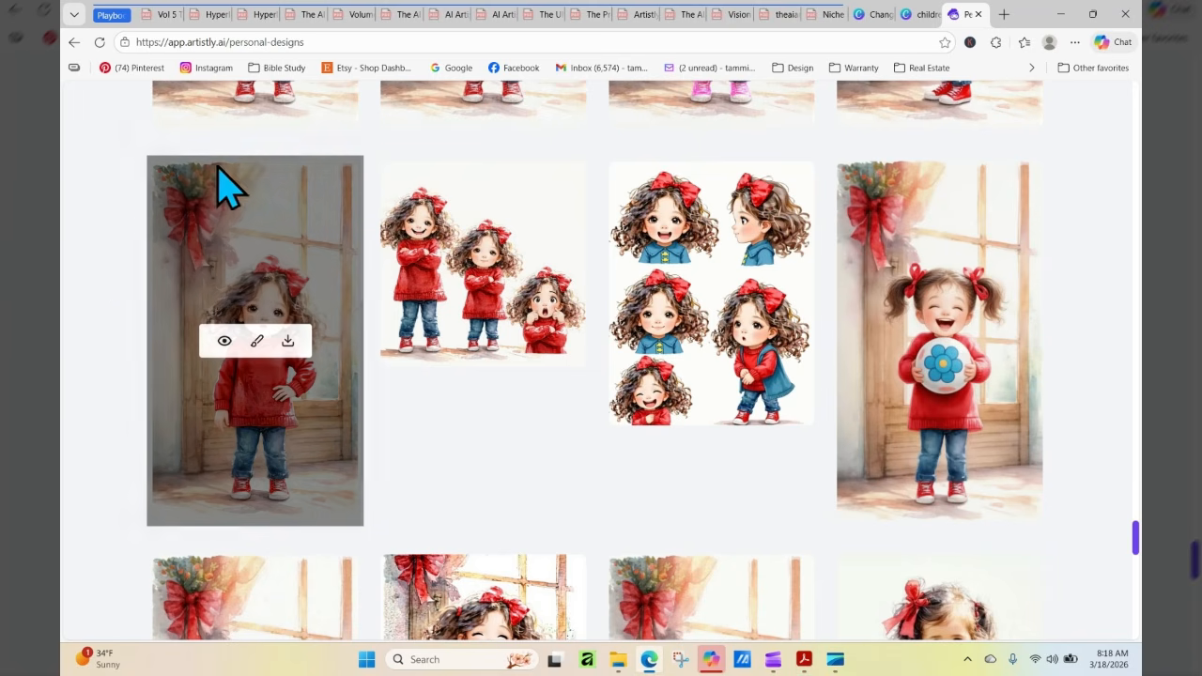
left_click(223, 342)
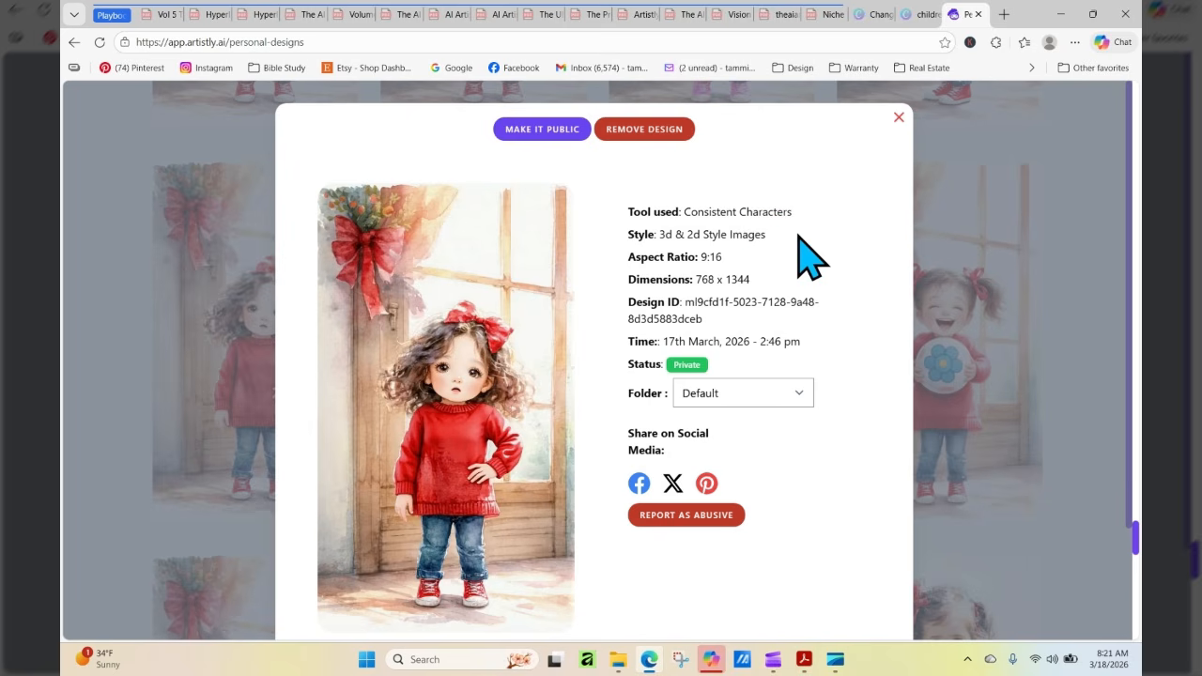
left_click(898, 118)
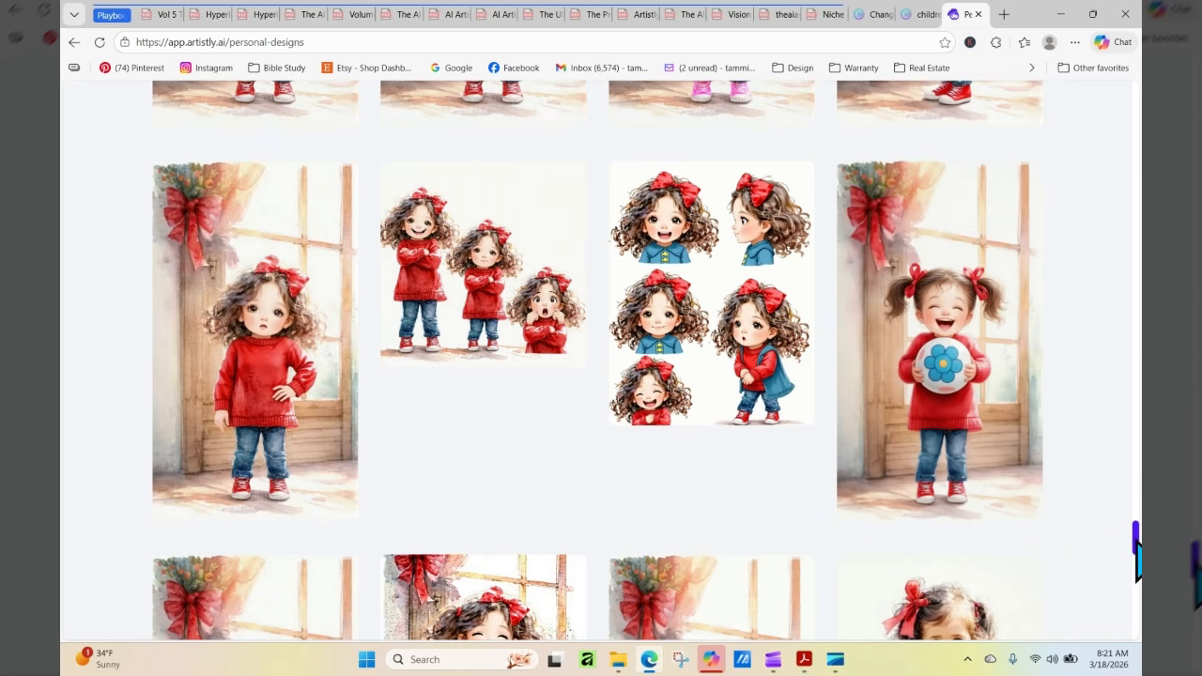
Return to the gallery's beginning and start a Consistent Characters design in the 3d & 2d Style Images category
left_click_drag(1135, 538, 1135, 94)
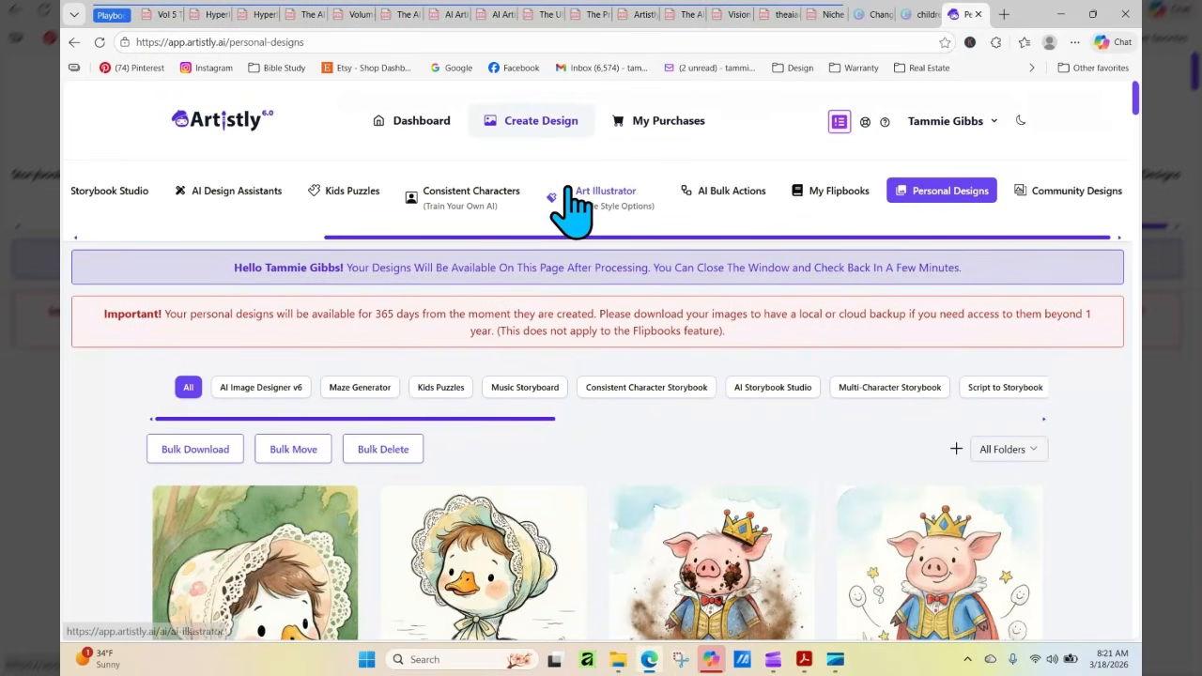
left_click(455, 196)
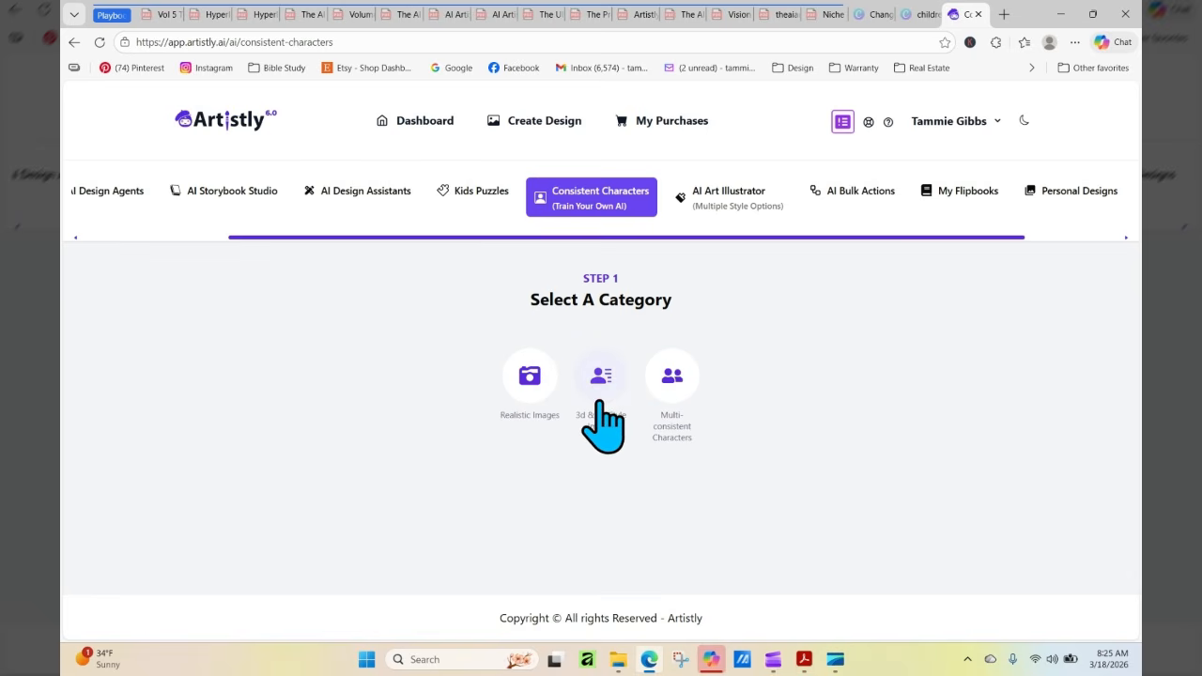
left_click(602, 378)
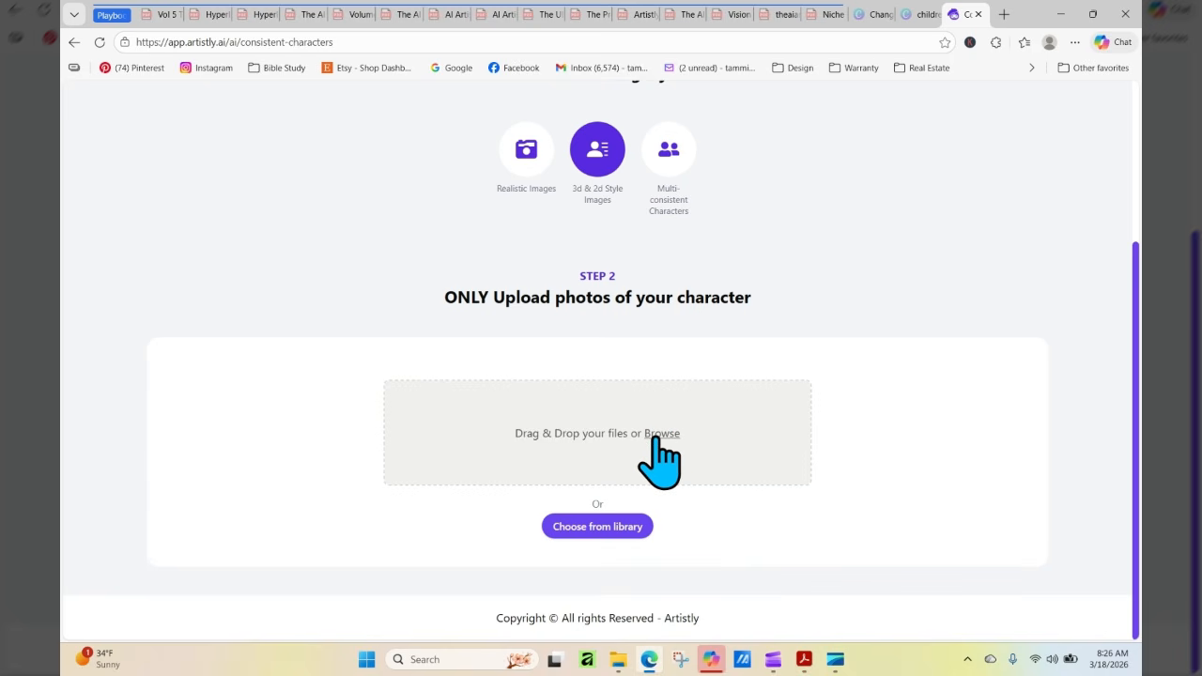
Load more images in the media library and choose the red-sweater girl with crossed arms by the window as the character photo
left_click(606, 527)
left_click_drag(942, 239, 939, 538)
left_click(599, 586)
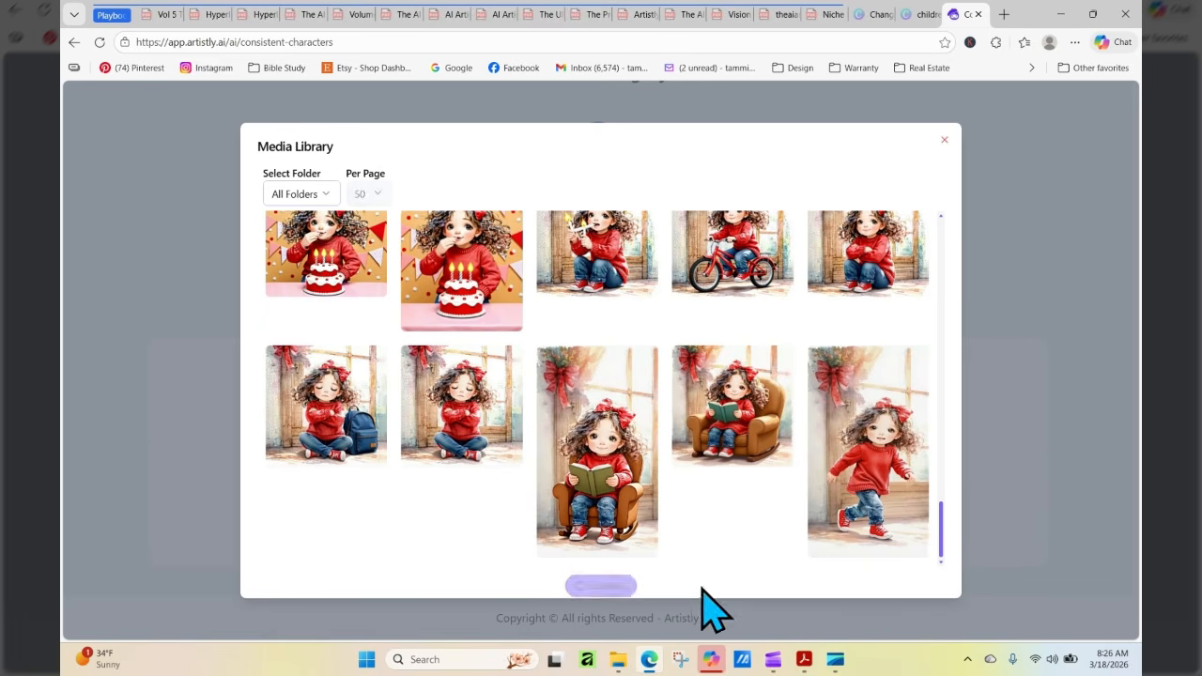
left_click_drag(943, 397, 946, 499)
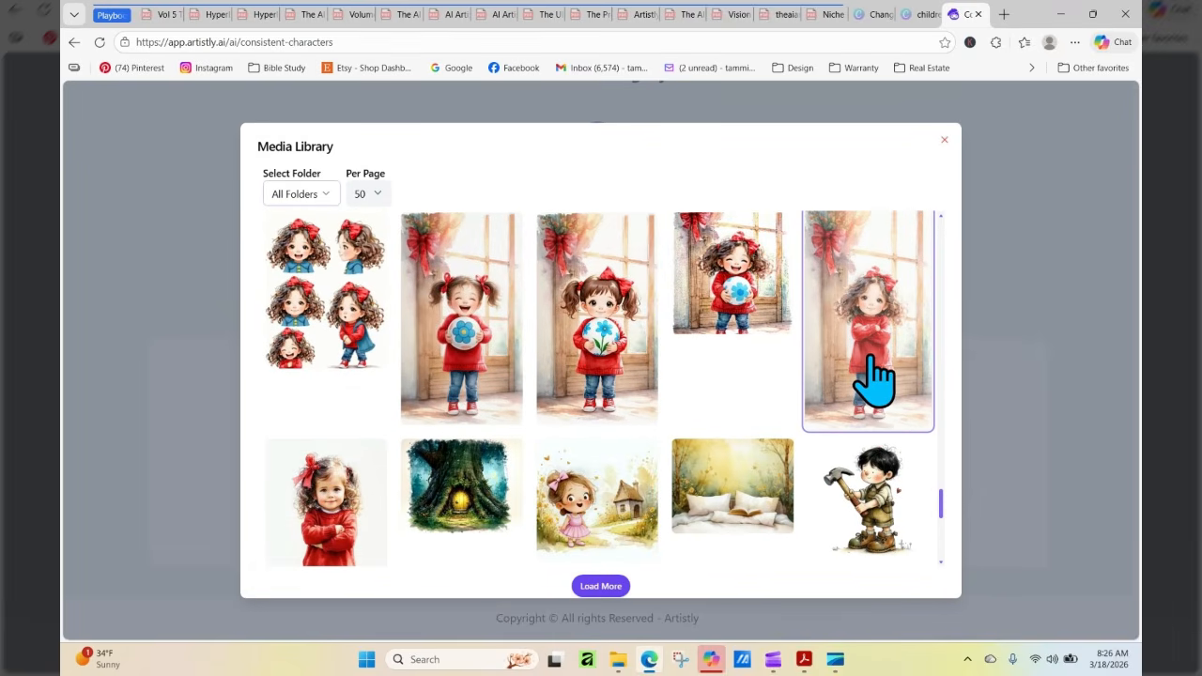
left_click(873, 380)
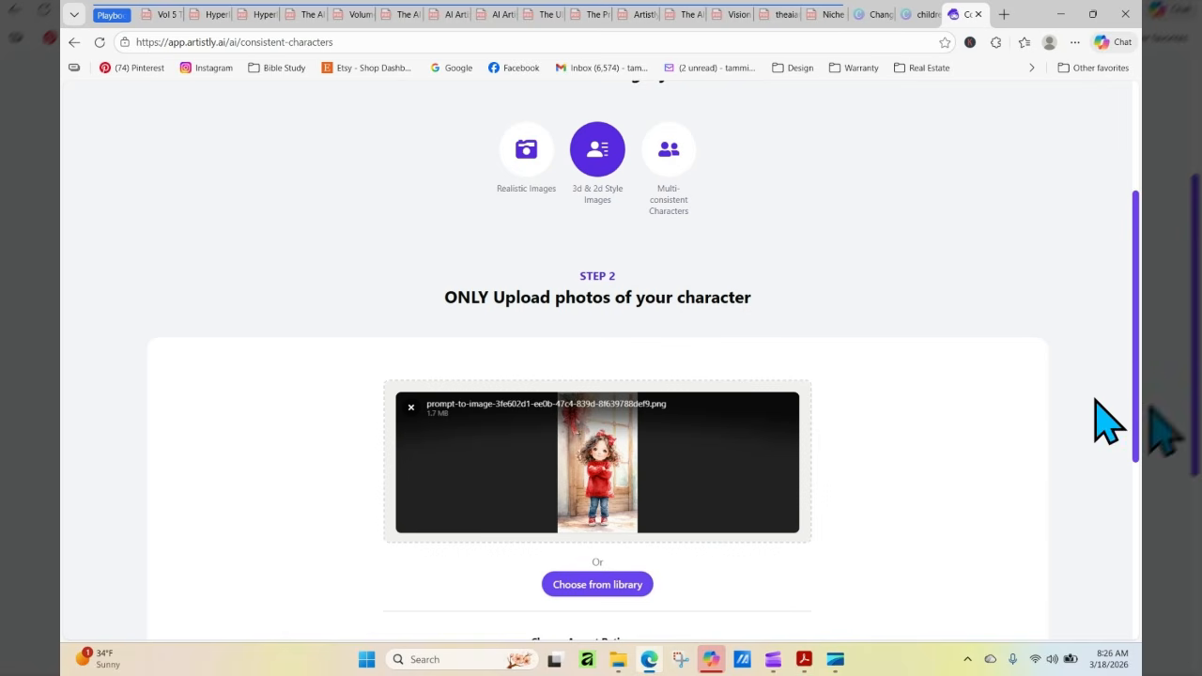
Enter the prompt "Keep the style of this image, but the character has her arms down beside her body"
left_click_drag(1136, 371, 1137, 490)
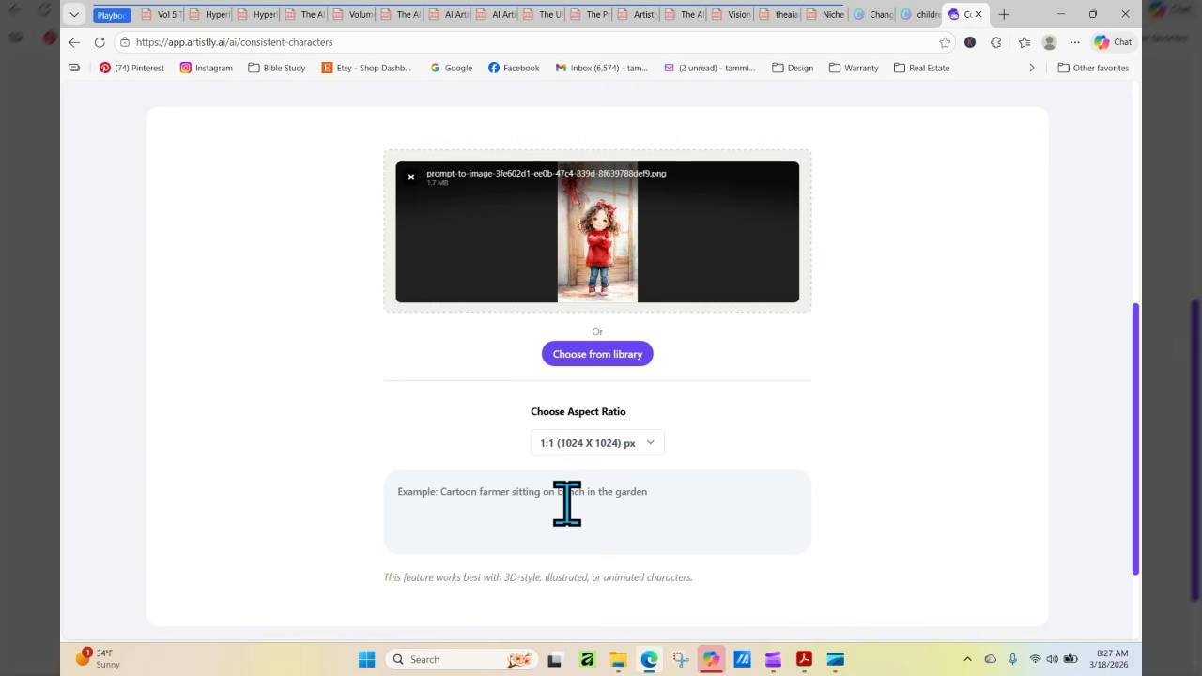
left_click(508, 505)
left_click(509, 503)
left_click(506, 503)
type("Keep this")
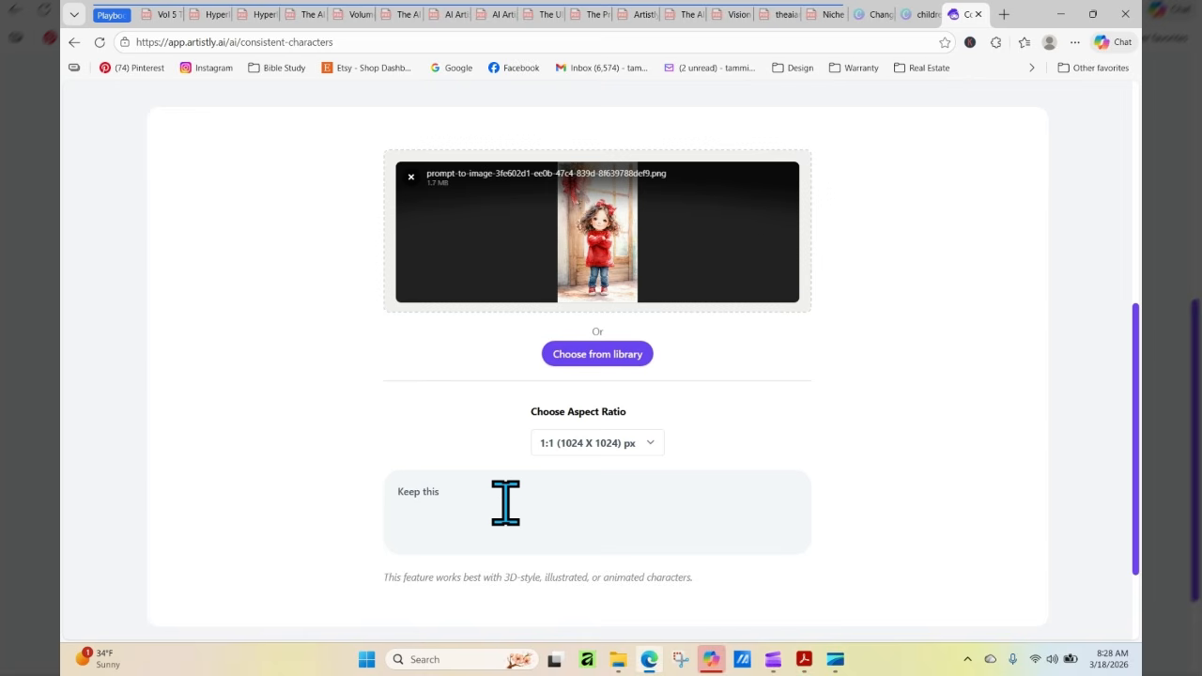
key("BackSpace")
key("BackSpace")
key("BackSpace")
type("he styl")
type("e ")
type("of this imag")
type("e, but")
type(" the li")
key("BackSpace")
key("BackSpace")
type("charact")
type("er ")
type("has her ha")
type("nd")
key("BackSpace")
key("BackSpace")
key("BackSpace")
key("BackSpace")
type("arms down beside her ")
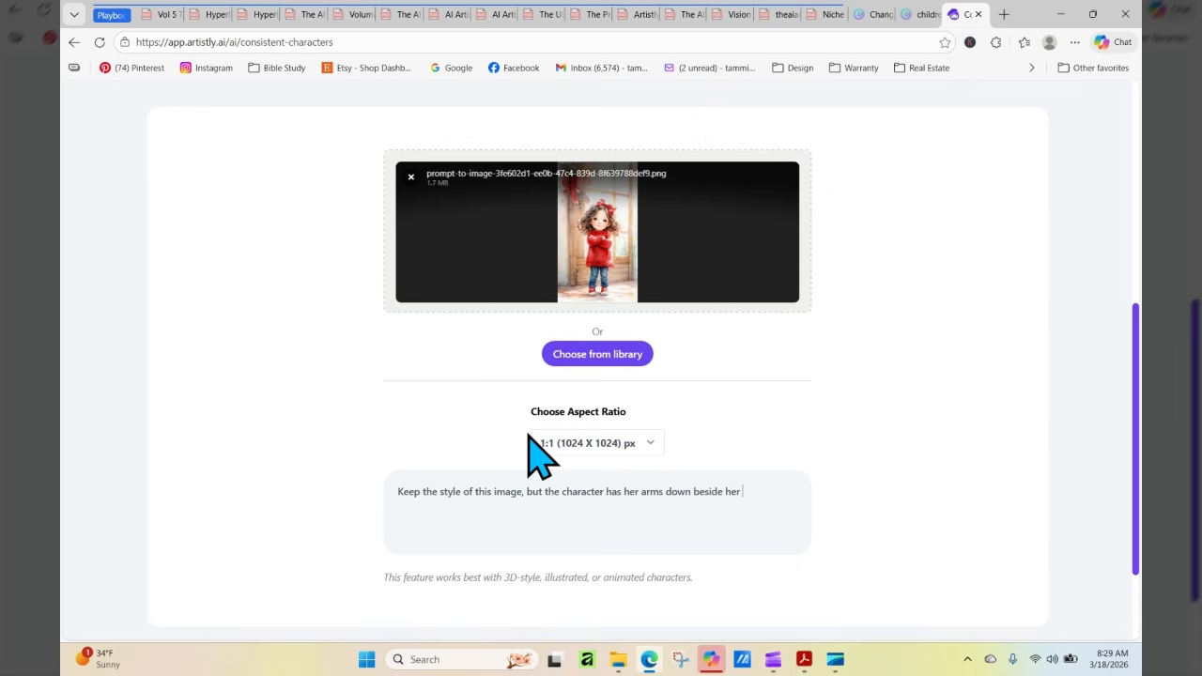
type("body")
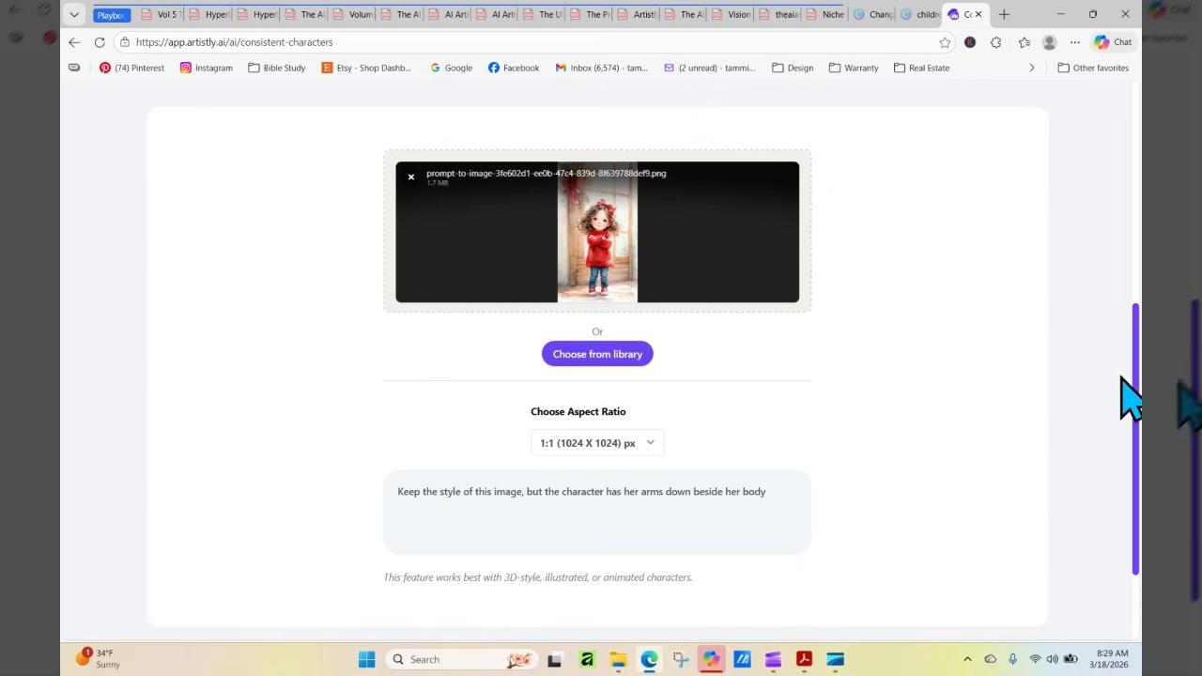
Set the aspect ratio to 9:21 (640 X 1536) px and generate the image
scroll(1138, 361, "down", 1)
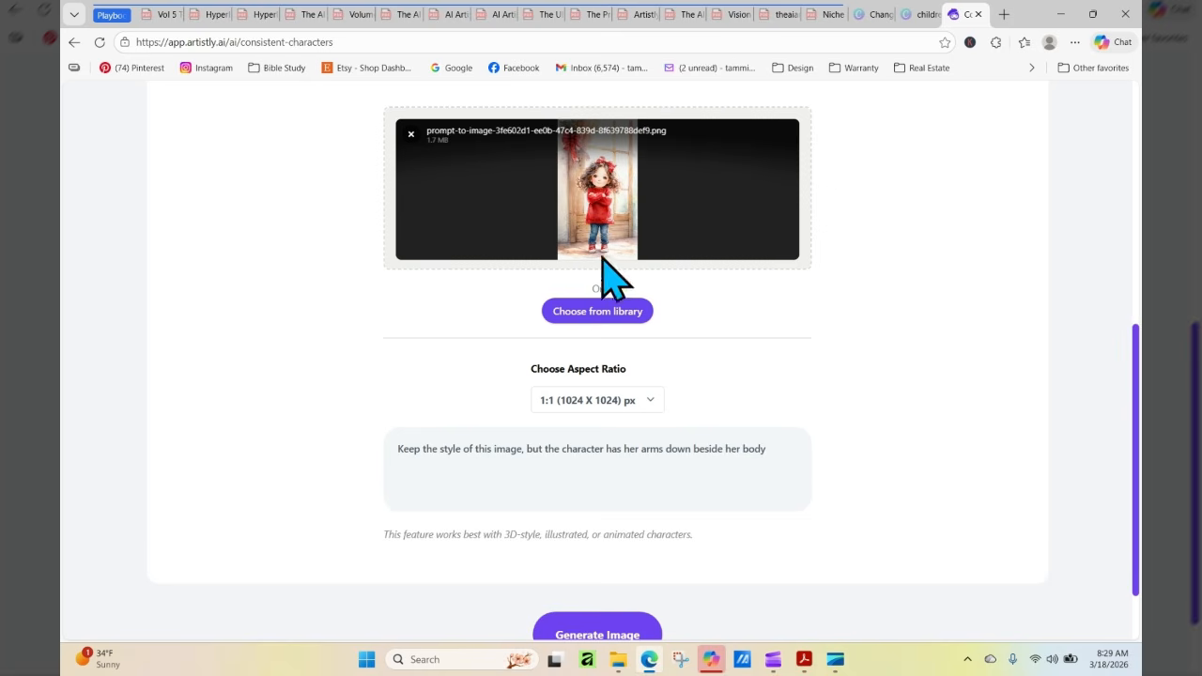
left_click(609, 406)
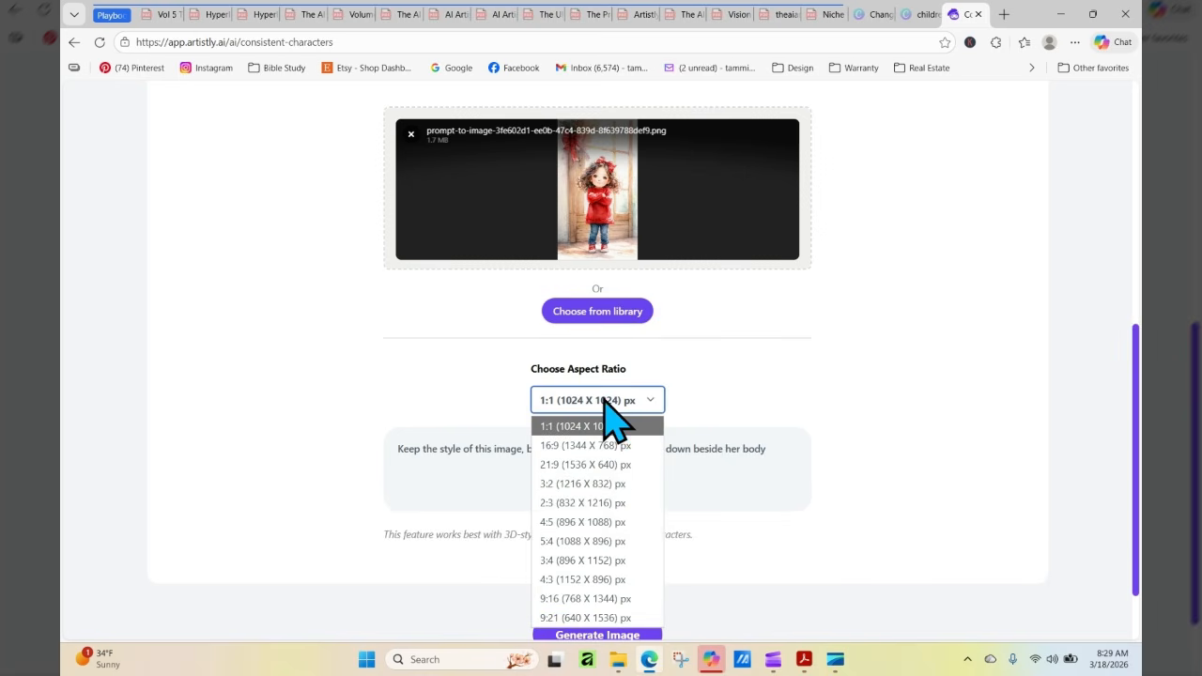
left_click(597, 601)
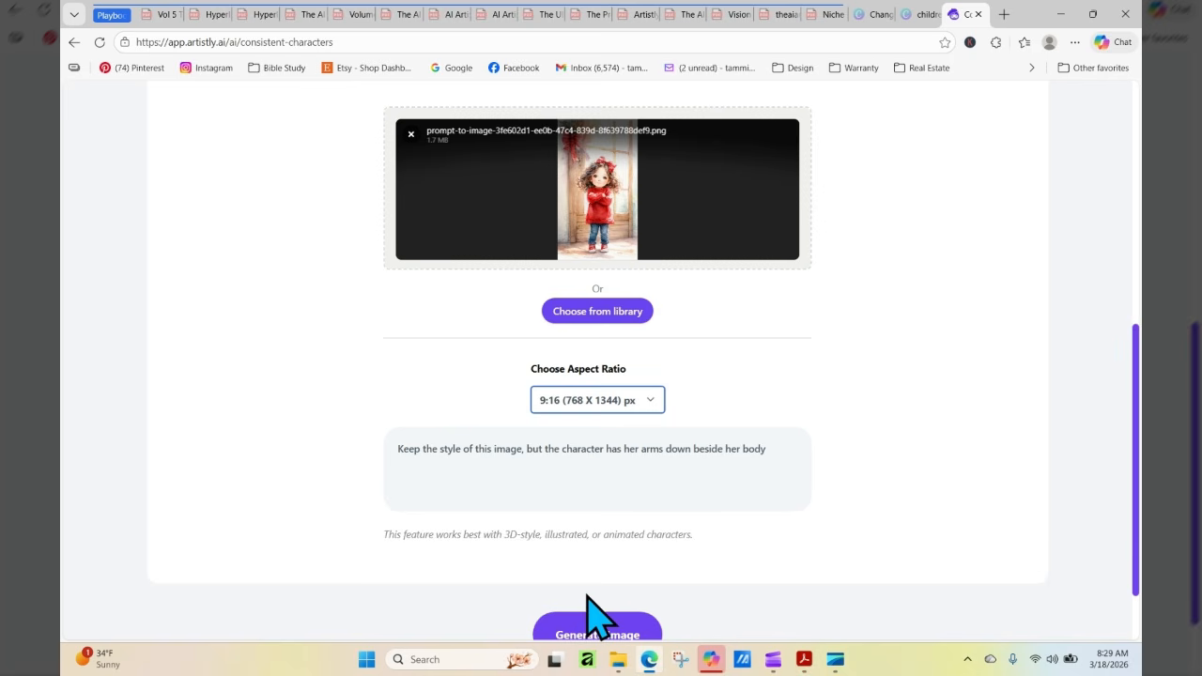
left_click(606, 405)
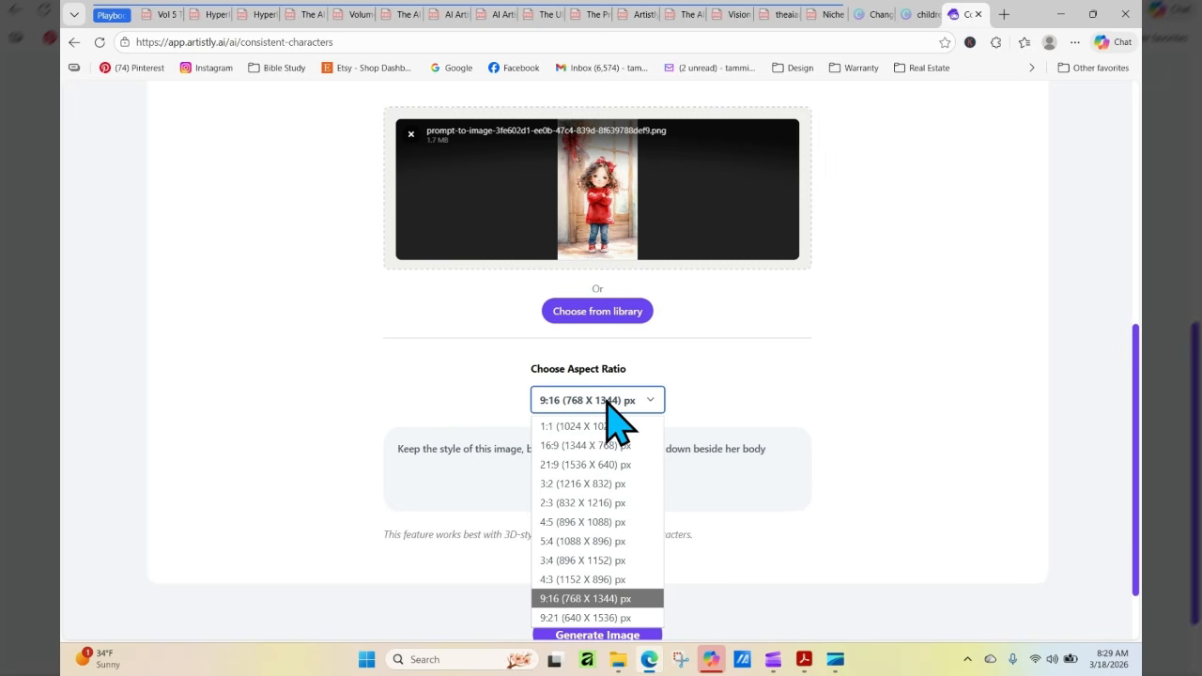
left_click(601, 620)
left_click(604, 638)
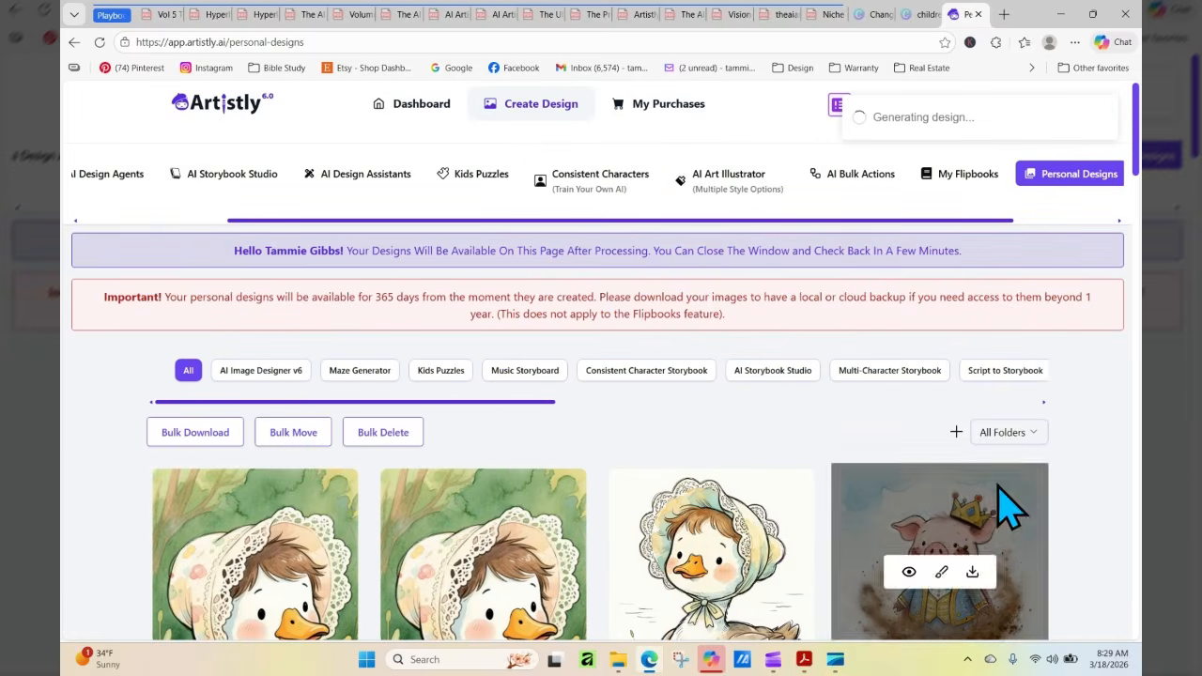
Refresh the personal designs page and look over the newly generated image of the girl
scroll(797, 286, "down", 4)
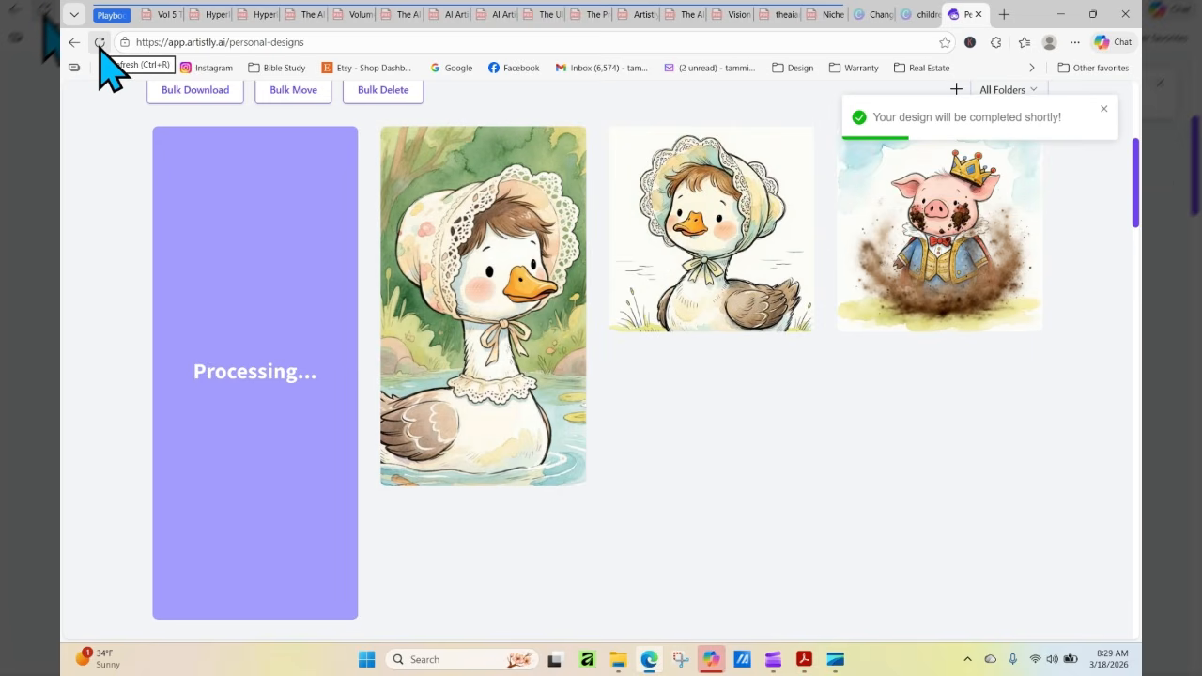
left_click(99, 42)
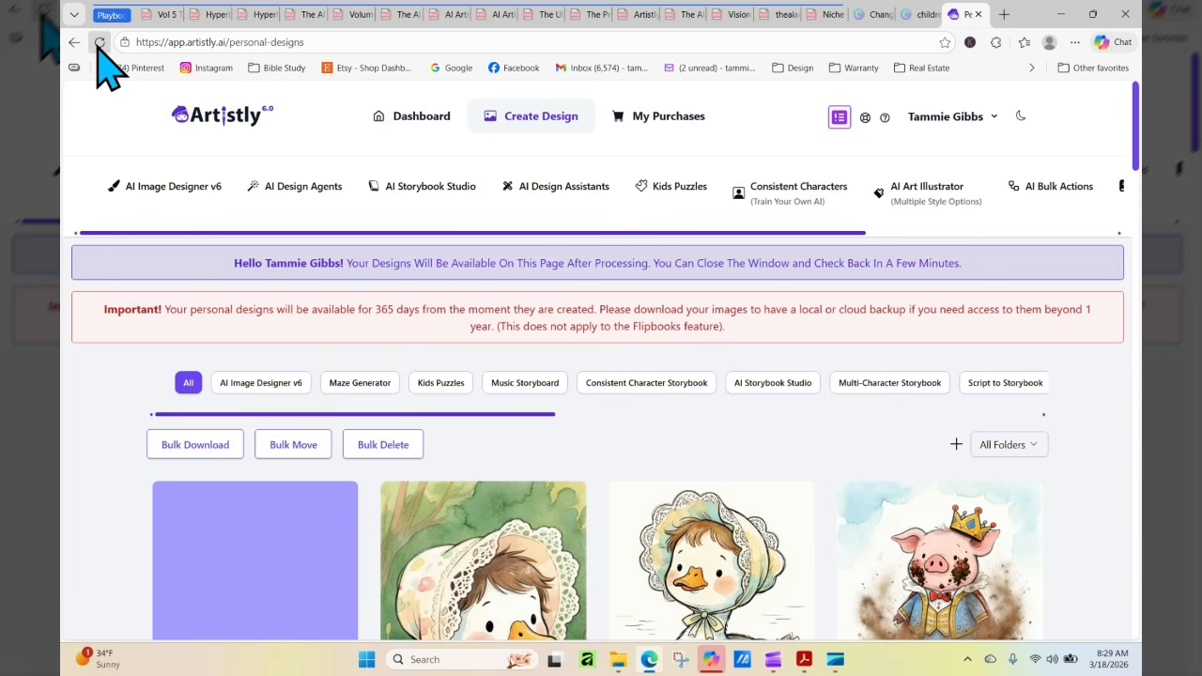
scroll(902, 226, "down", 2)
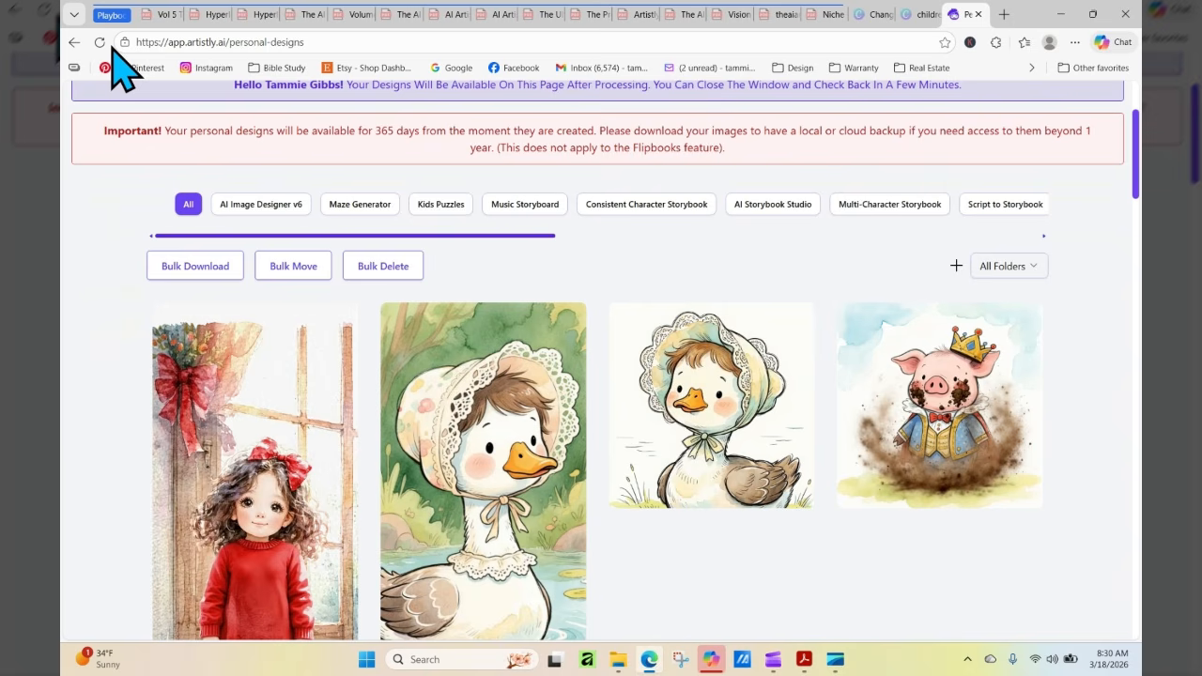
scroll(1139, 150, "down", 3)
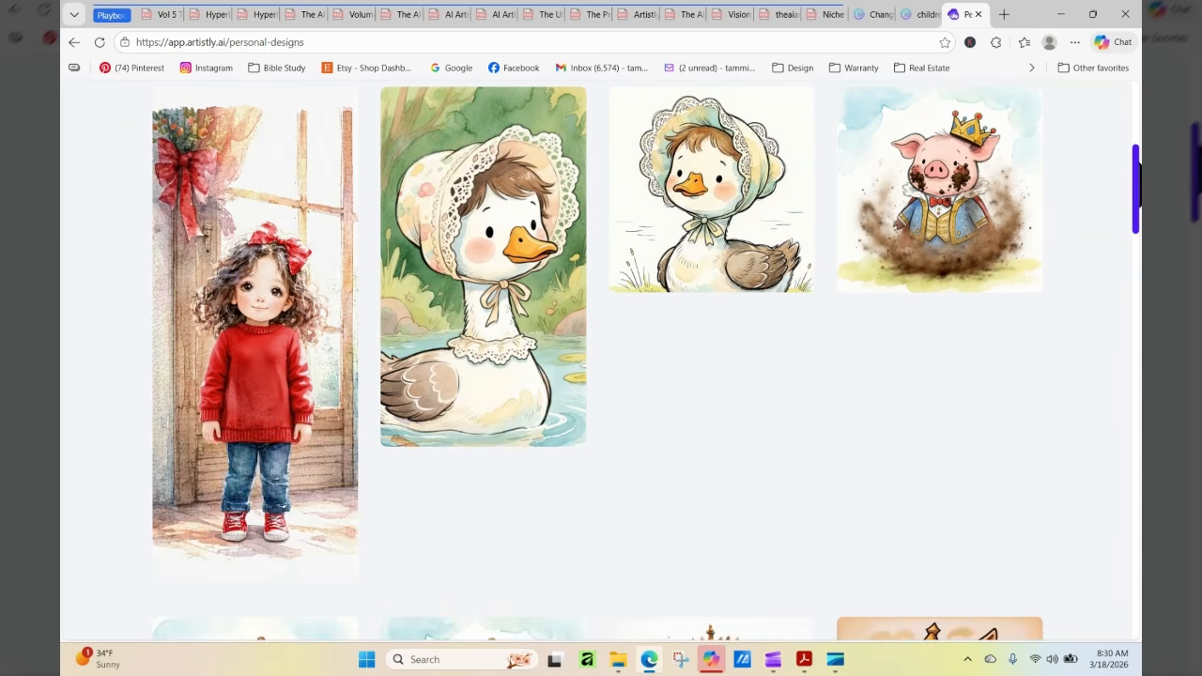
Open the preview of the new girl image and examine it from head to feet
mouse_move(336, 335)
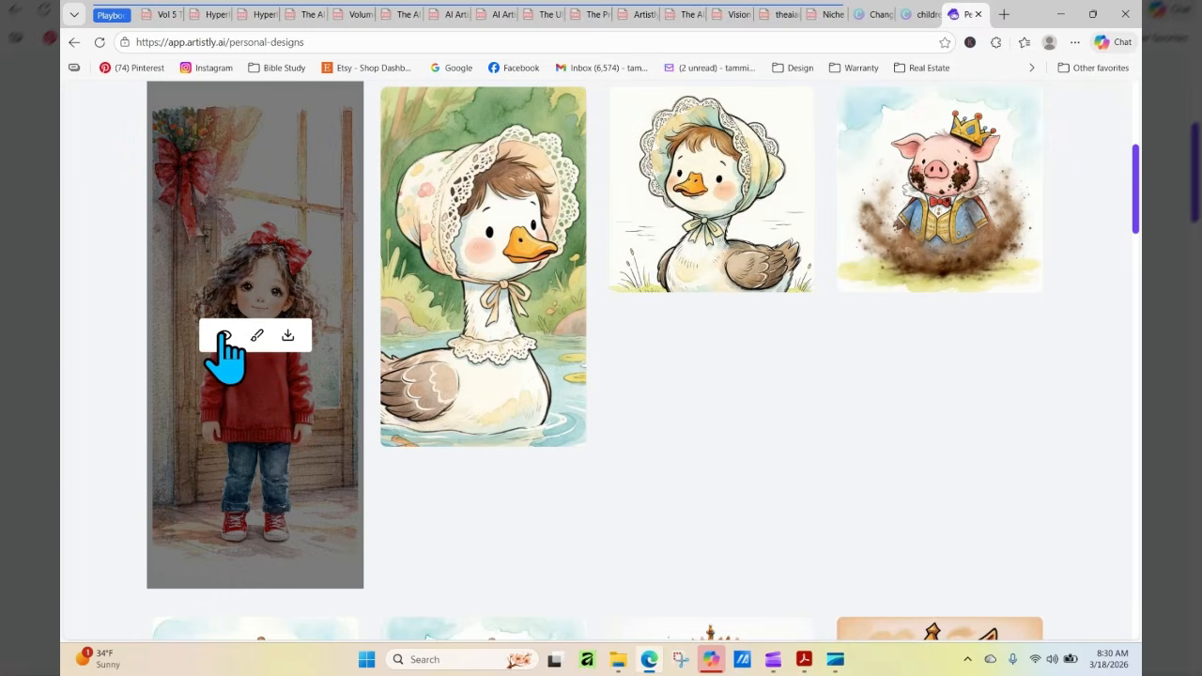
left_click(225, 337)
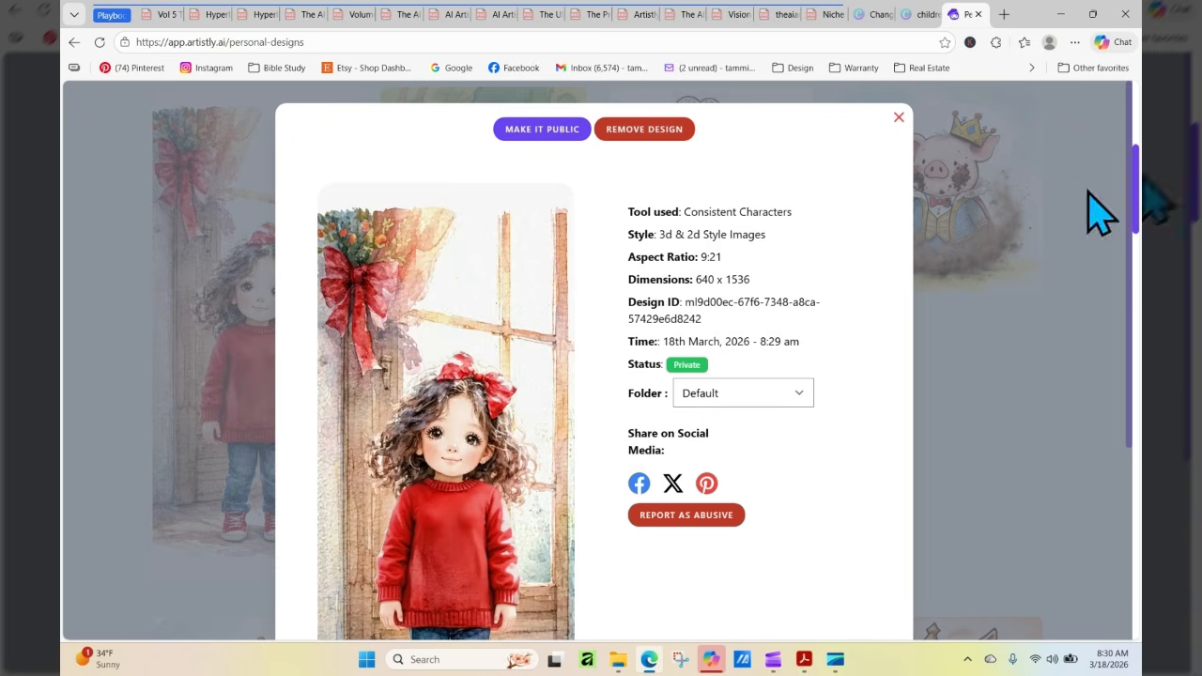
scroll(1129, 188, "down", 1)
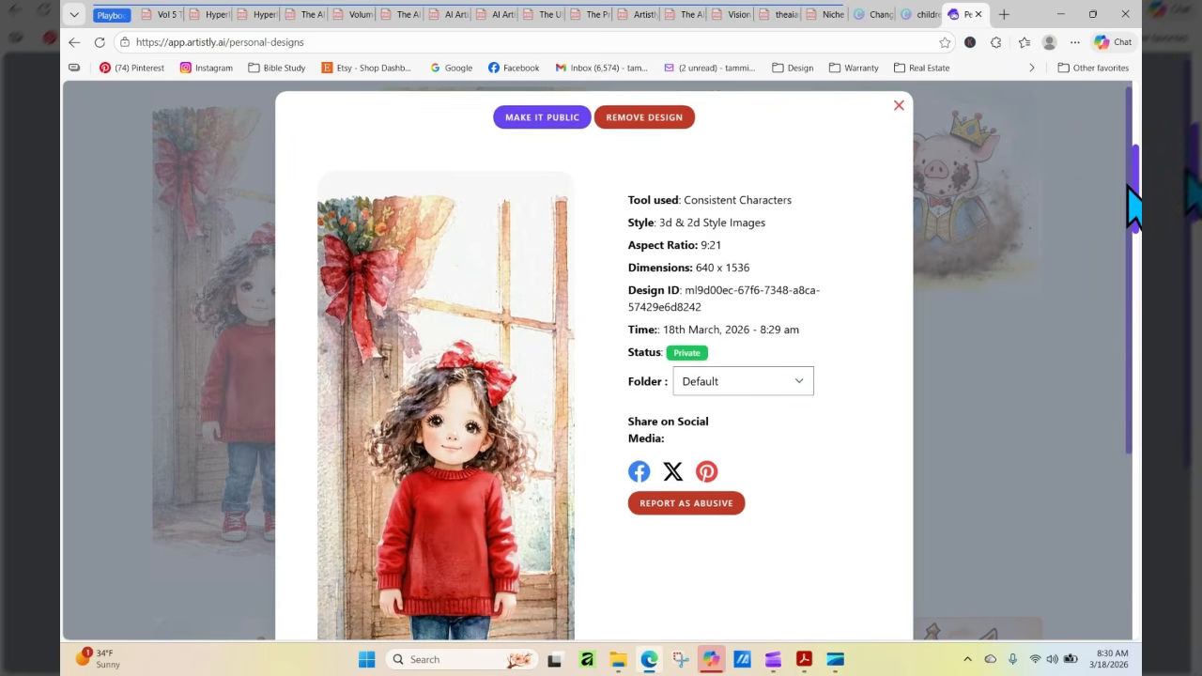
scroll(1134, 205, "down", 2)
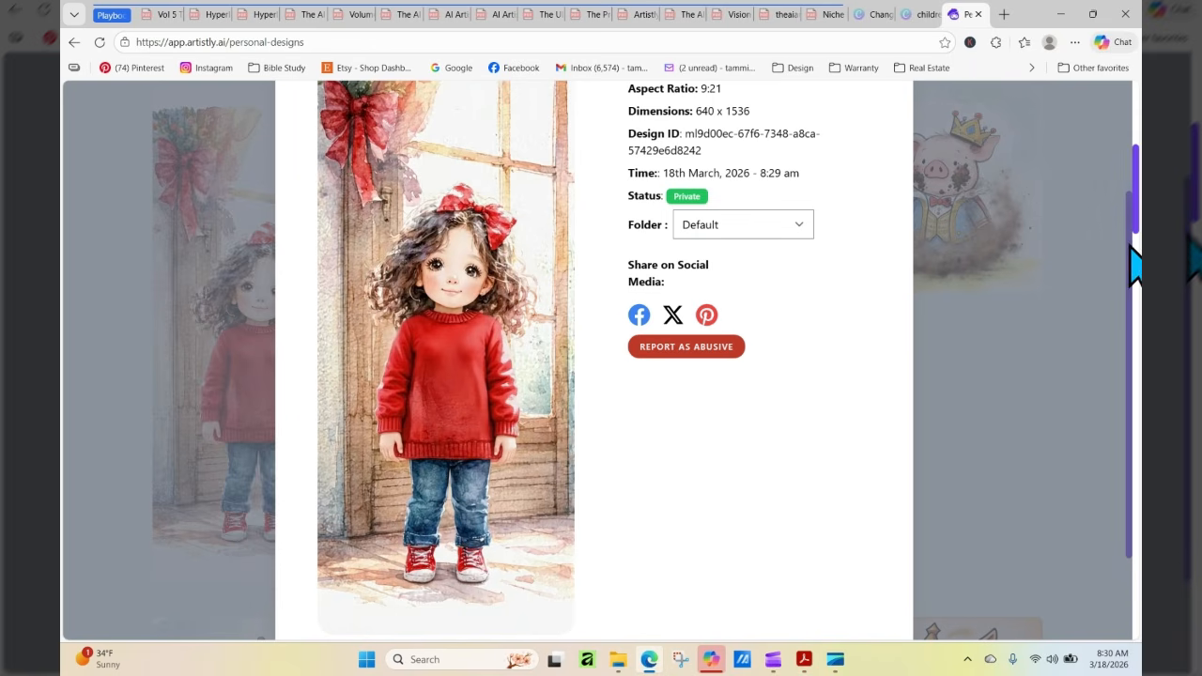
Close the girl image preview and switch to the PDF playbook on character body language and emotions
scroll(1136, 267, "up", 2)
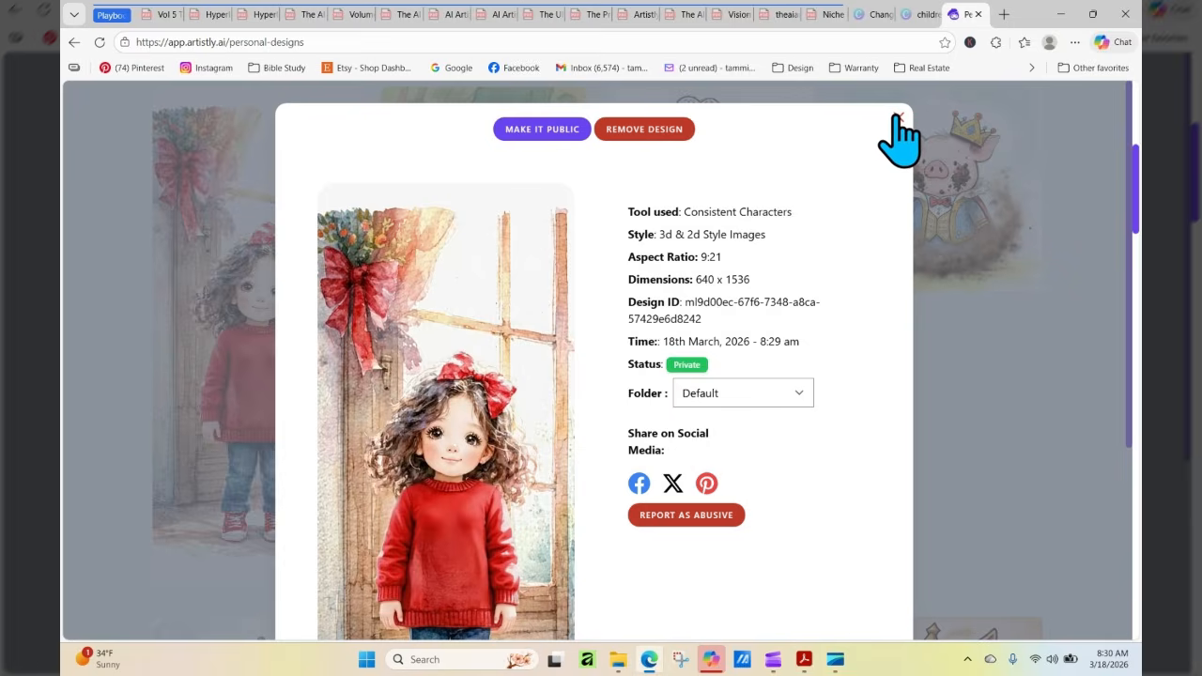
left_click(897, 118)
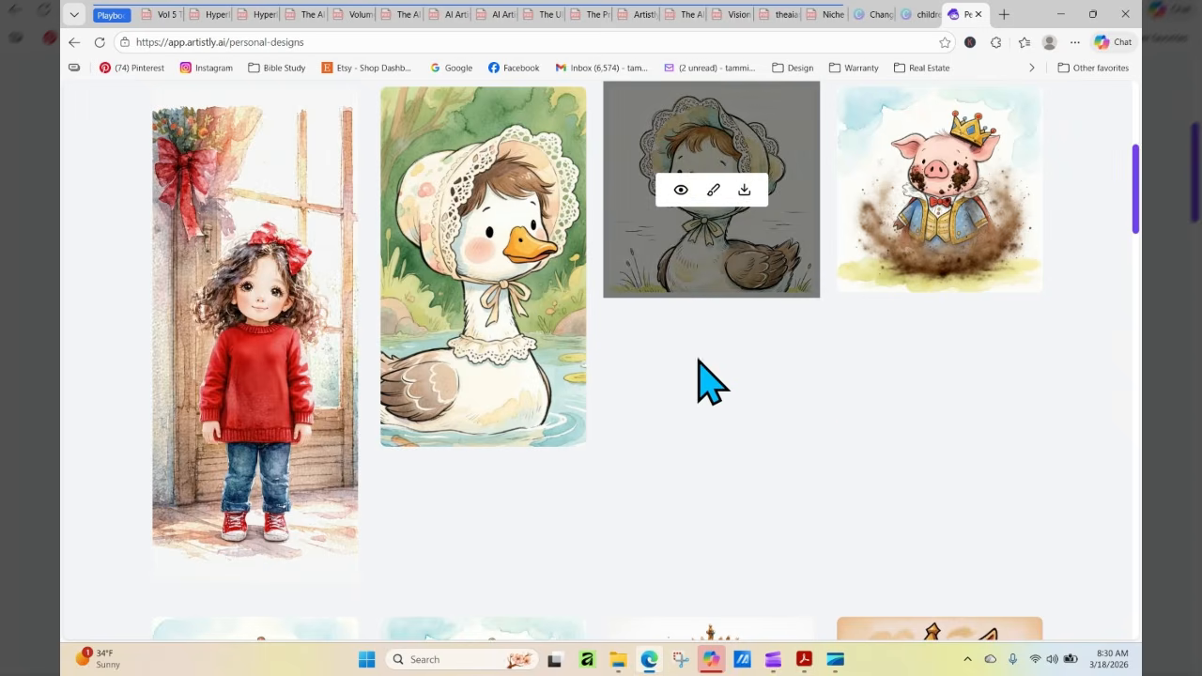
left_click(407, 16)
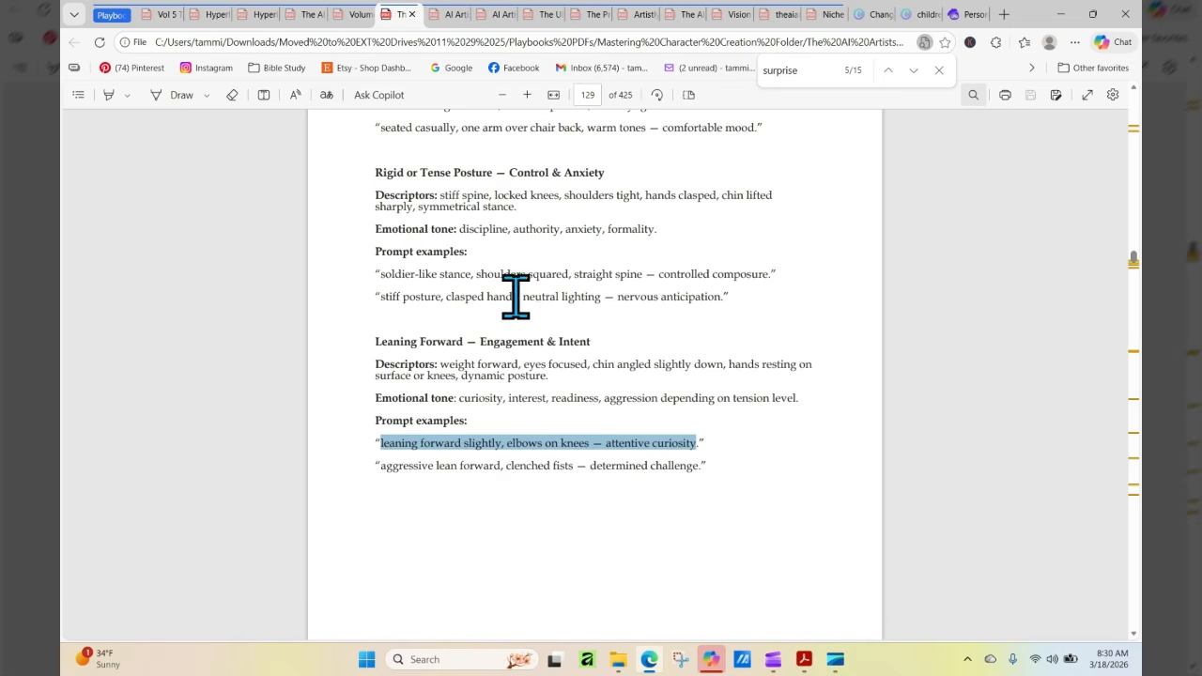
Copy the phrase "stiff posture, clasped hands" from the Rigid or Tense Posture prompt examples
left_click_drag(380, 300, 517, 301)
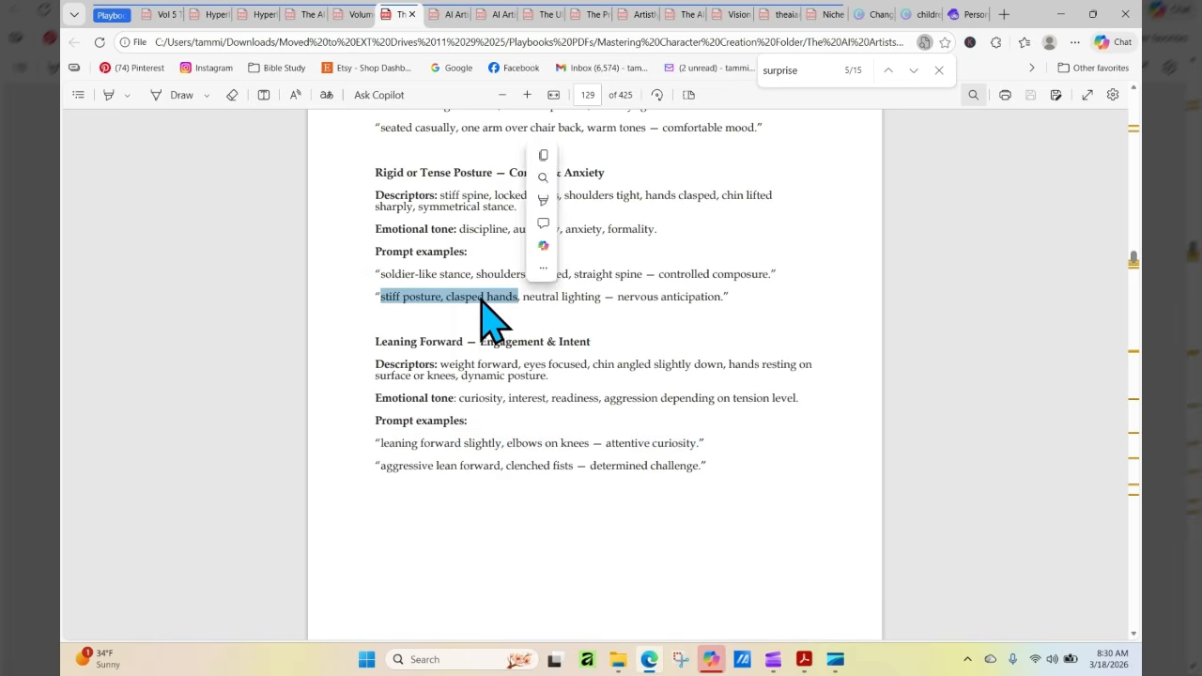
right_click(481, 299)
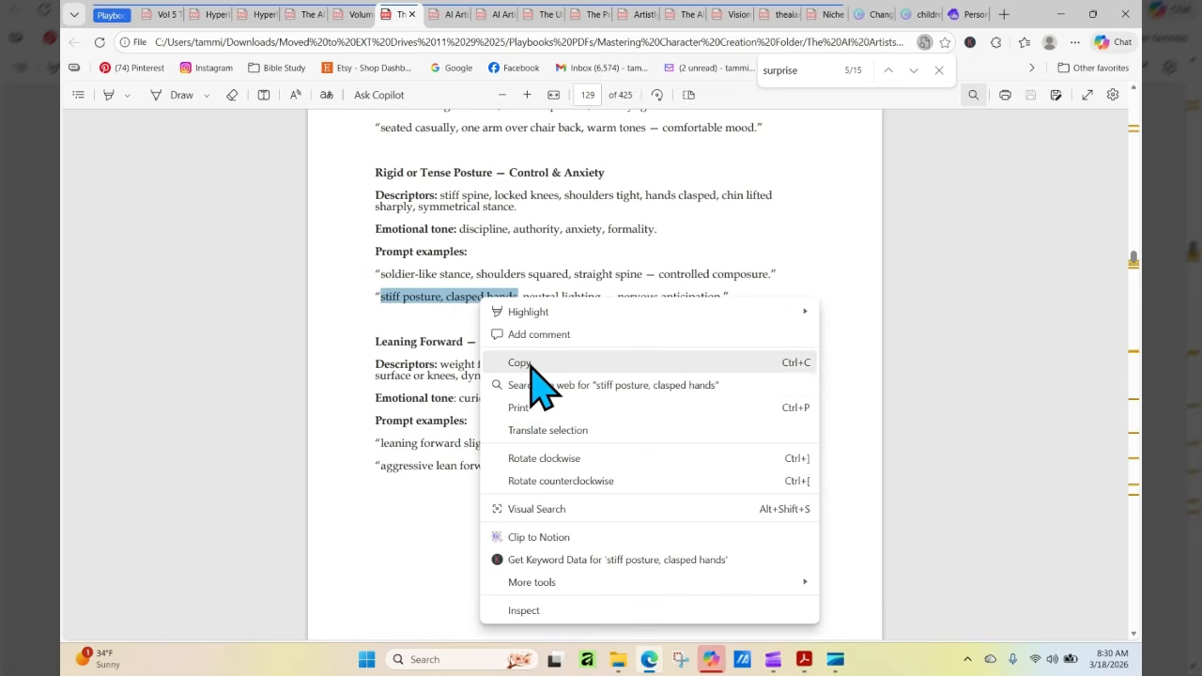
left_click(528, 363)
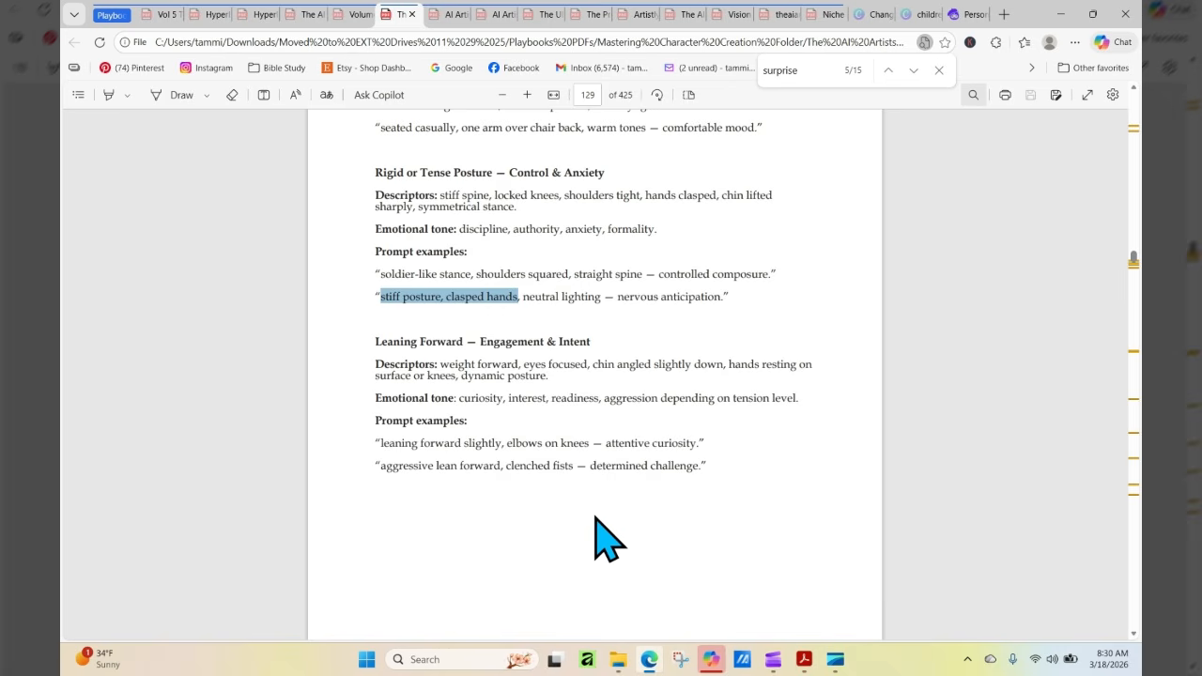
left_click(535, 530)
Copy "aggressive lean forward, clenched fists — determined challenge." from the Leaning Forward prompt examples
left_click_drag(380, 465, 575, 467)
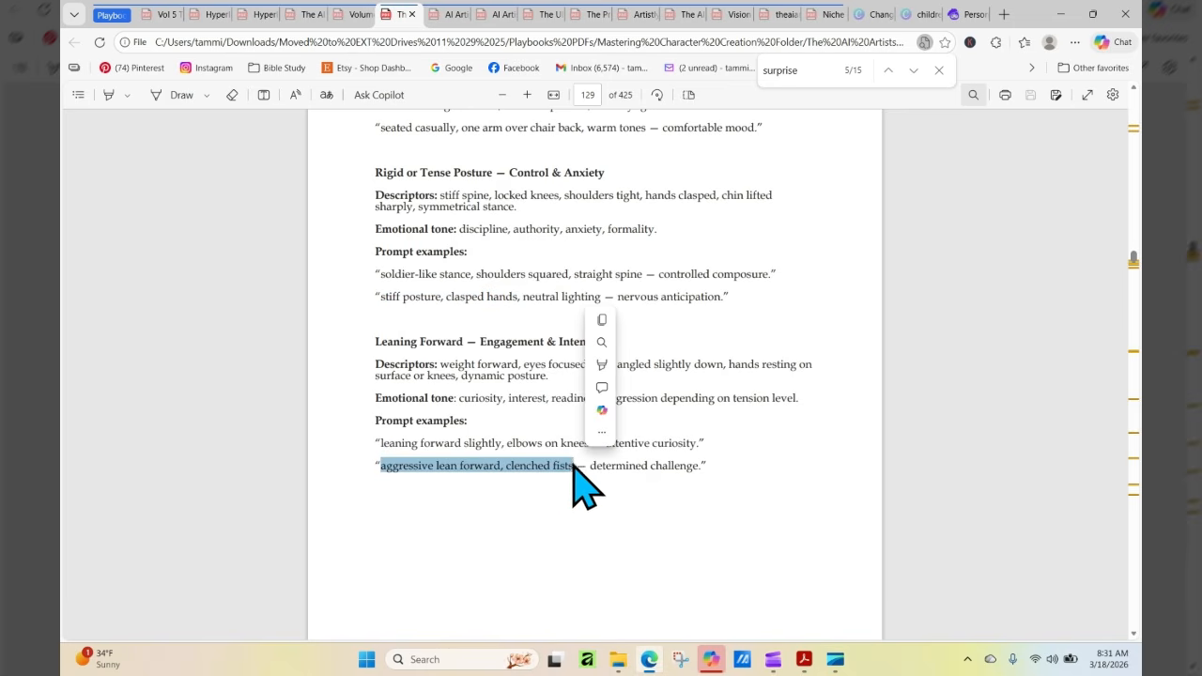
left_click(571, 512)
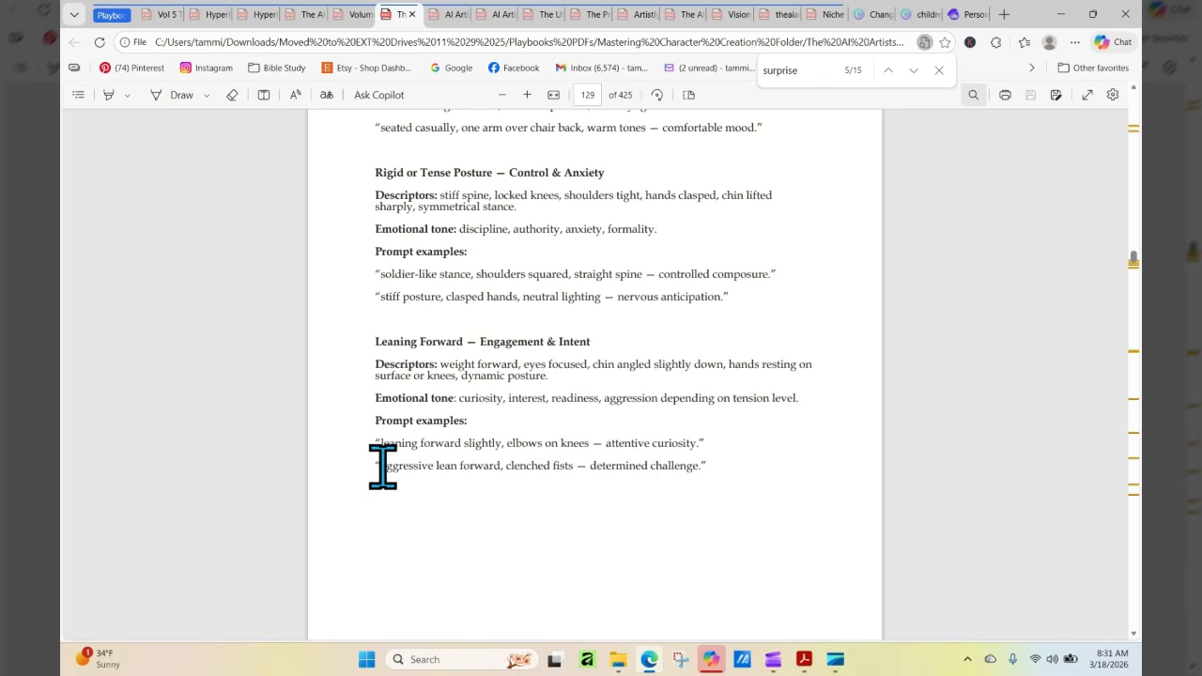
left_click_drag(380, 466, 705, 492)
left_click(601, 510)
left_click_drag(381, 468, 695, 475)
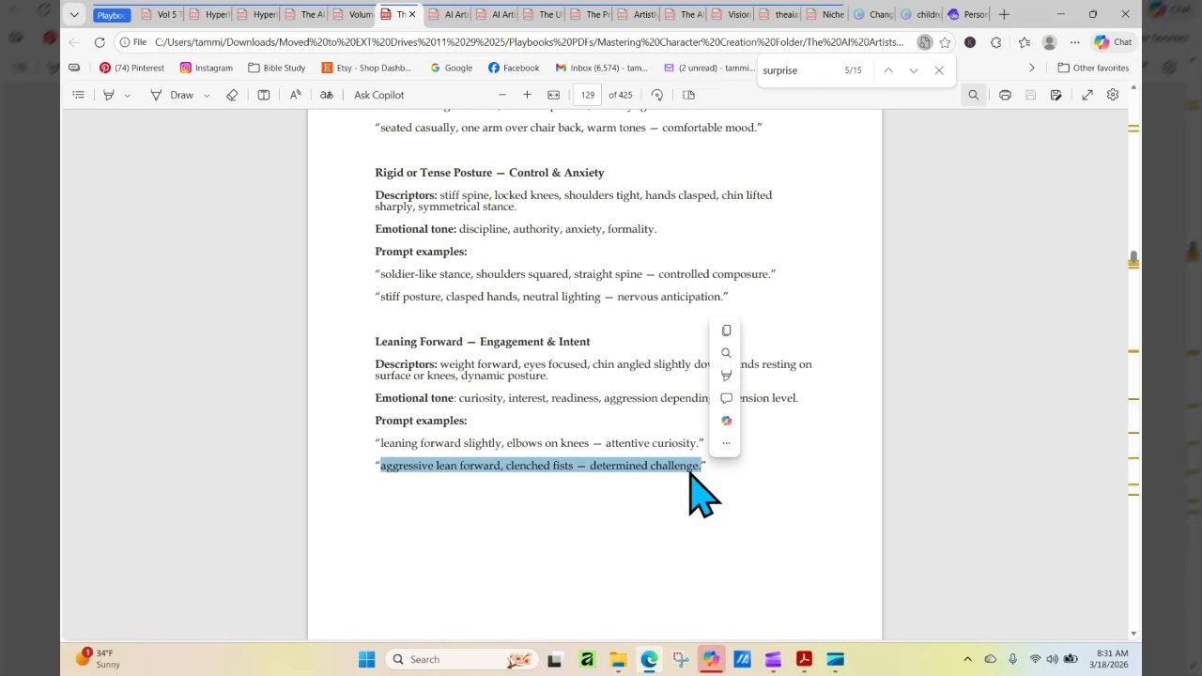
right_click(692, 473)
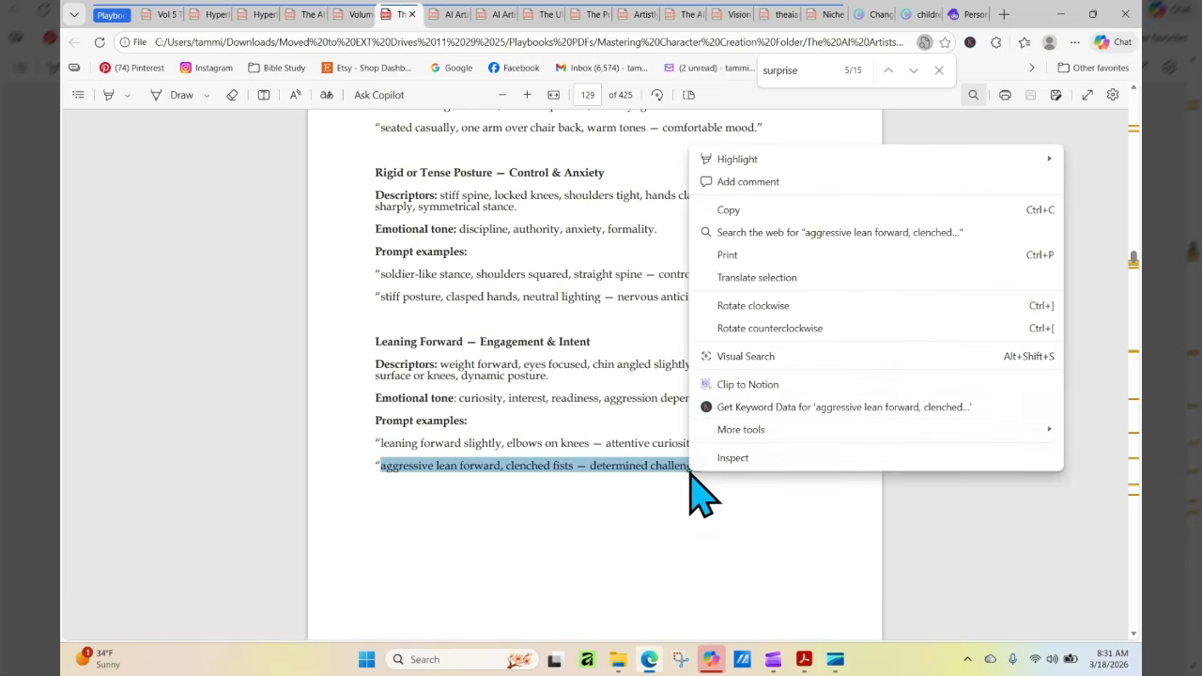
left_click(728, 211)
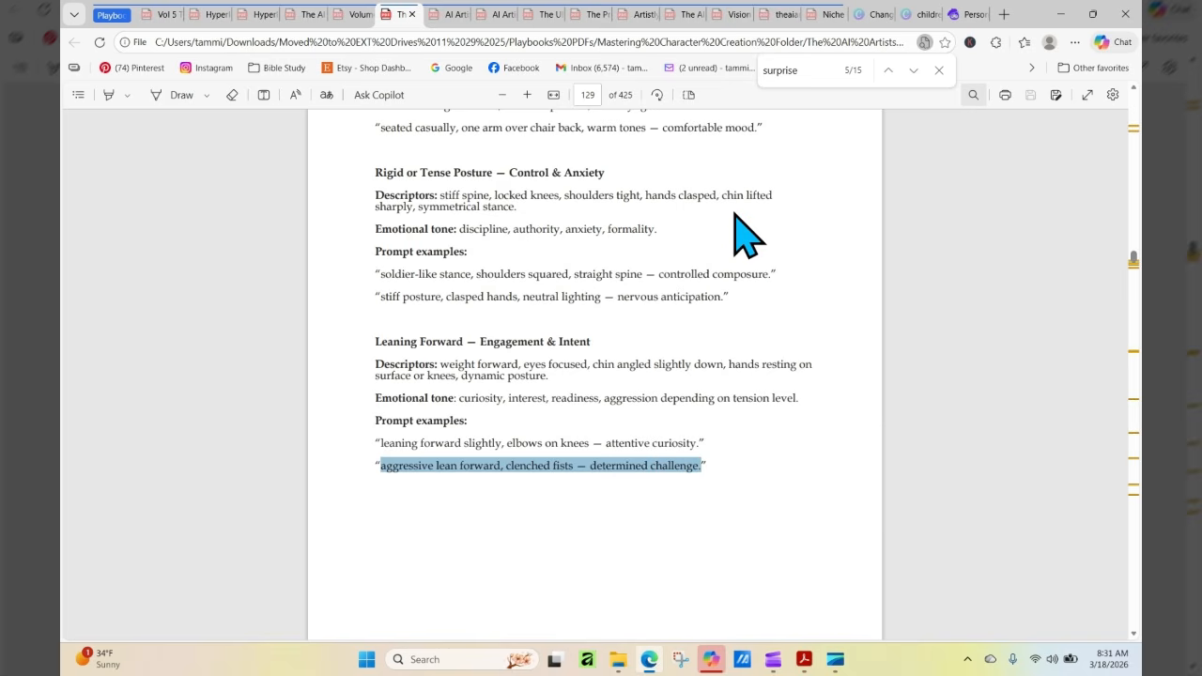
Switch back to Artistly and open Consistent Characters with the 3d & 2d Style Images category
left_click(965, 15)
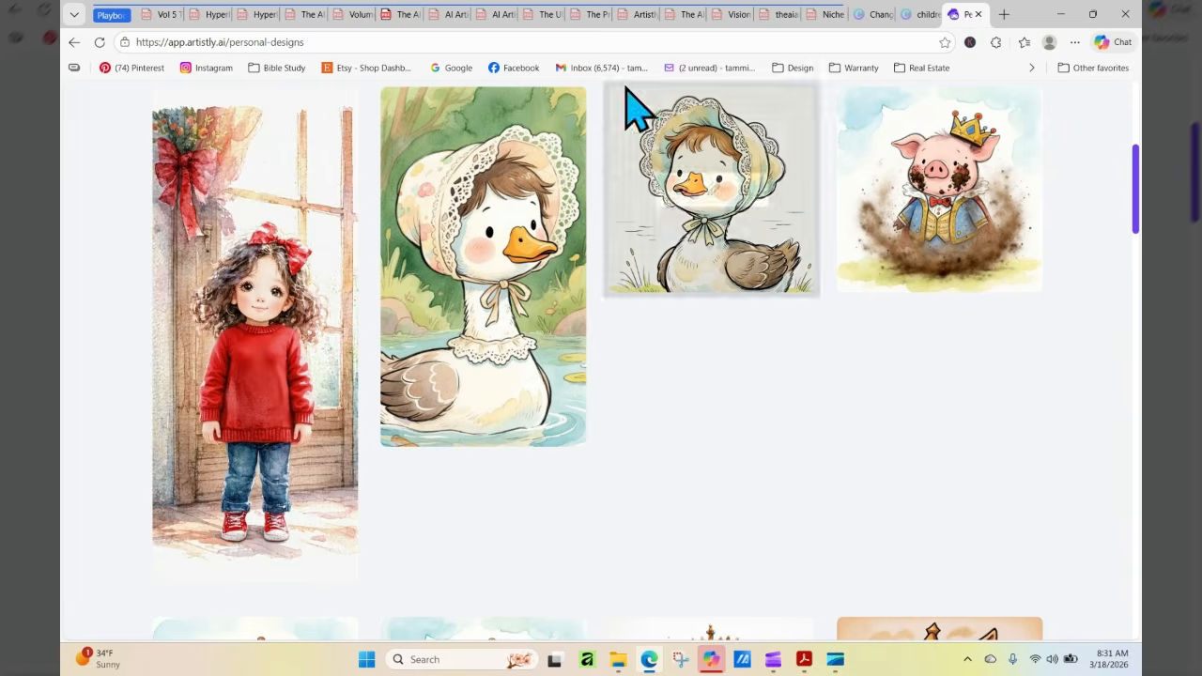
mouse_move(223, 387)
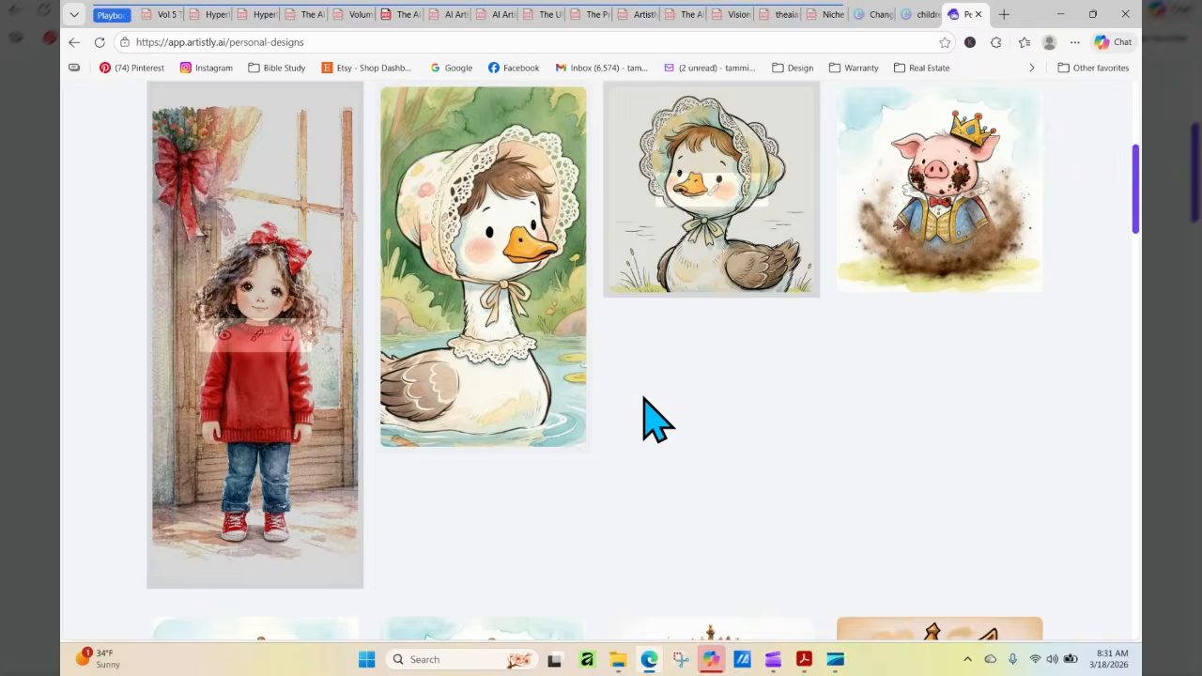
scroll(1137, 216, "up", 5)
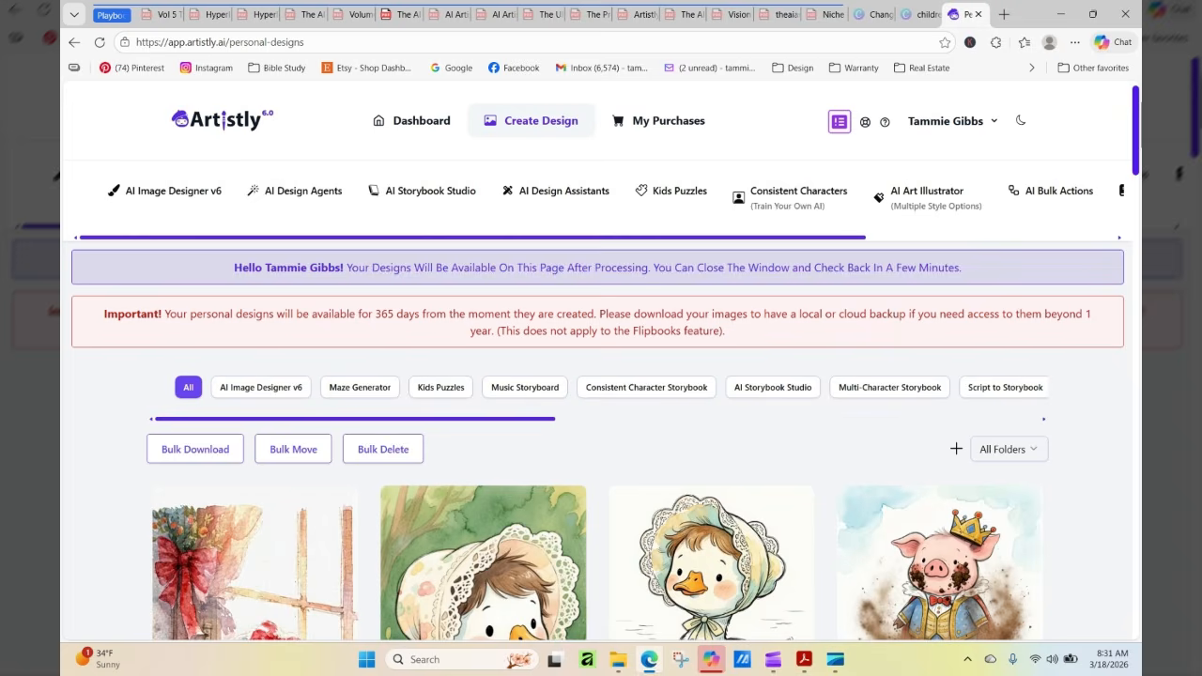
left_click(793, 199)
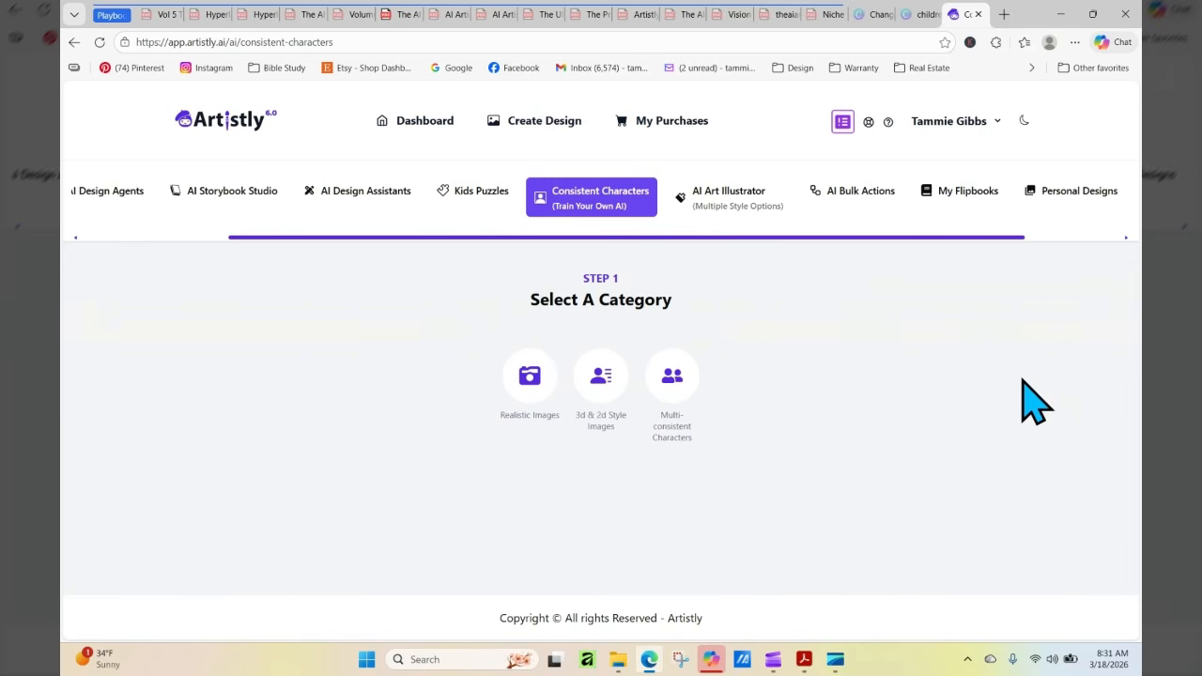
left_click(602, 381)
Load the newest girl image, with her arms down, from the media library as the character photo
scroll(609, 446, "down", 3)
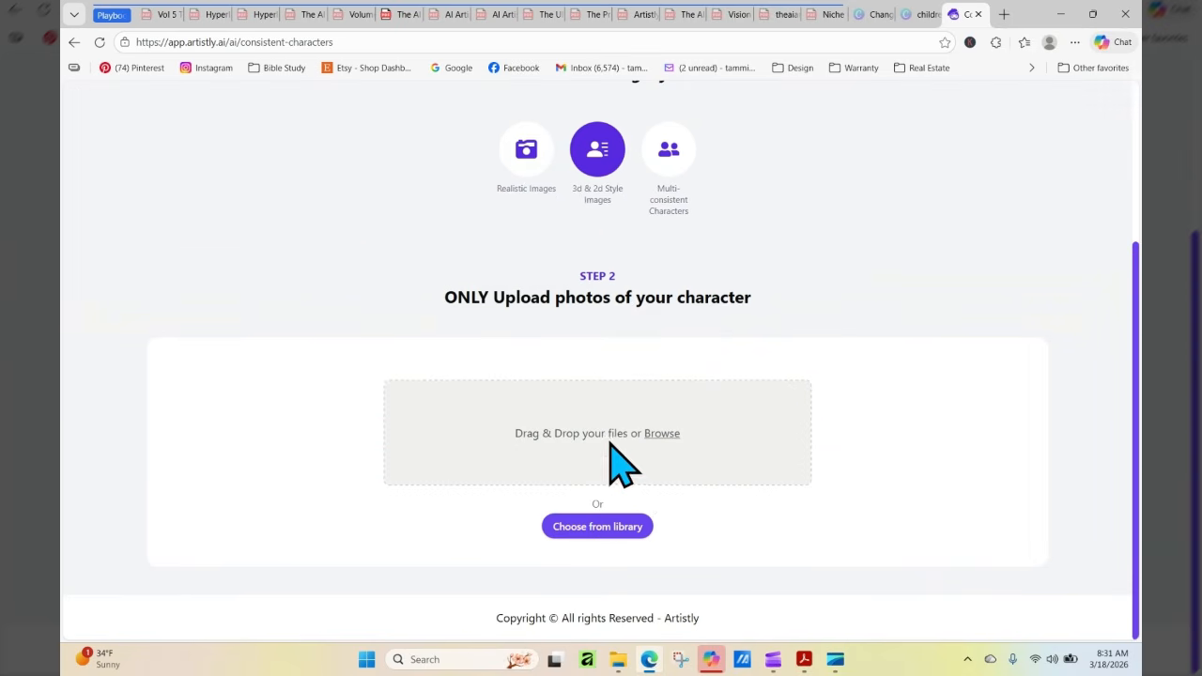
left_click(635, 522)
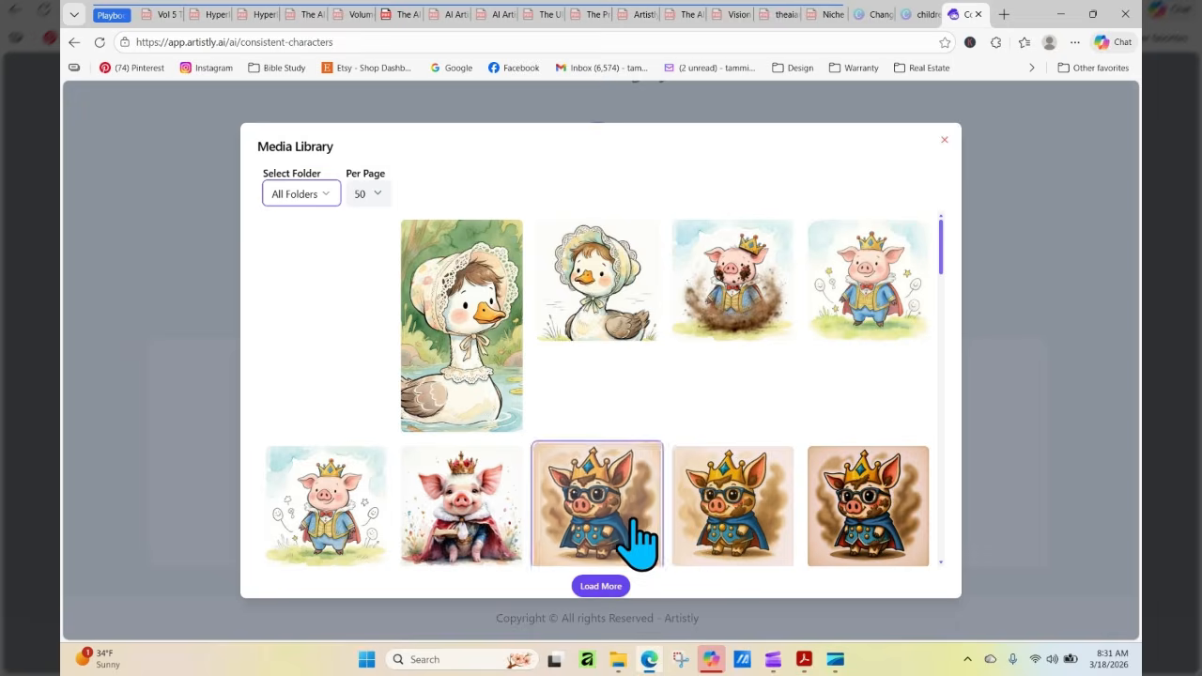
left_click(316, 361)
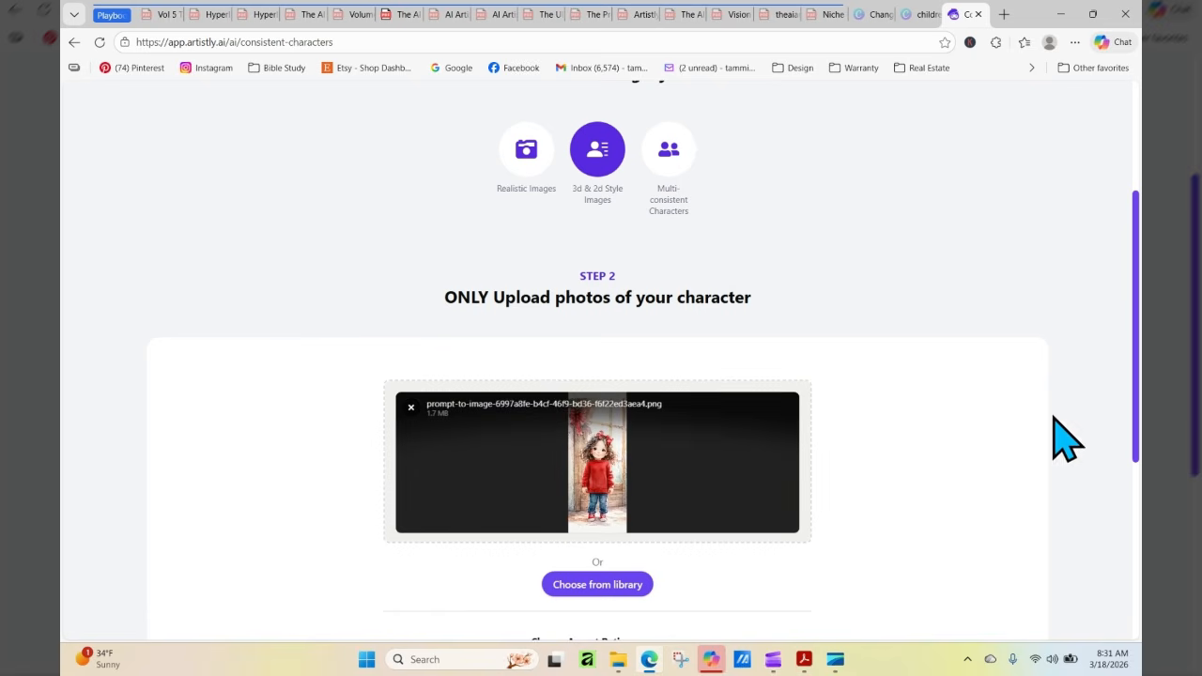
Enter the prompt "Keep the style of this image, but the character should" followed by the copied aggressive lean phrase
scroll(1136, 233, "down", 4)
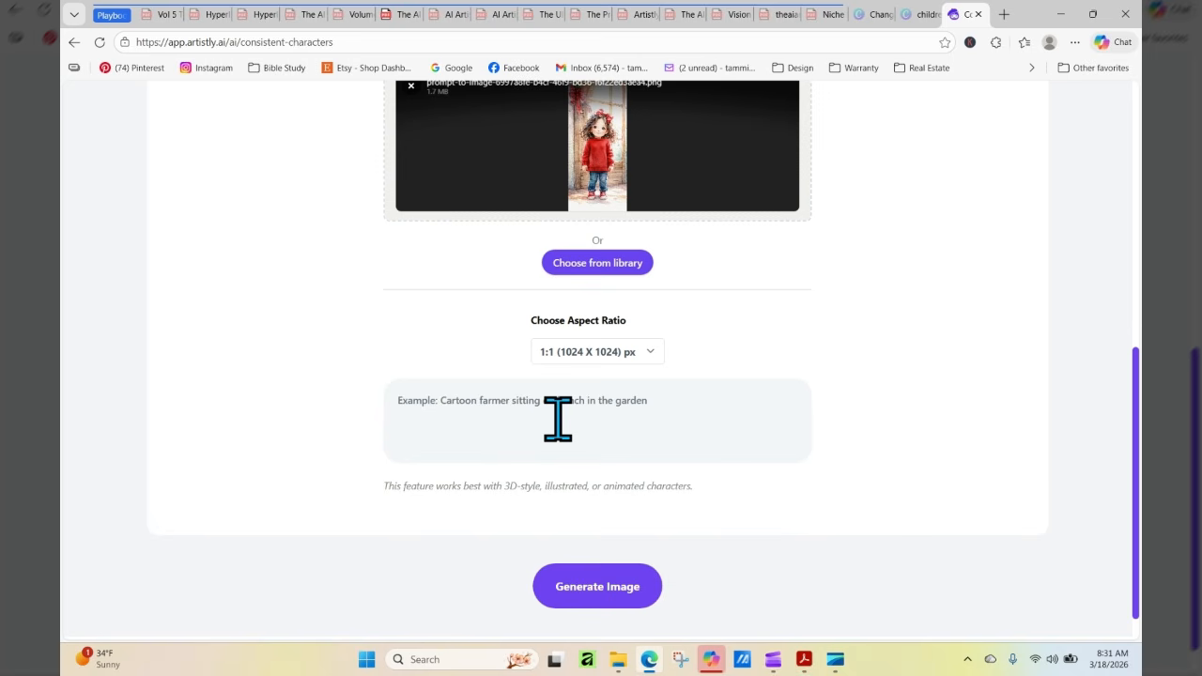
left_click(501, 399)
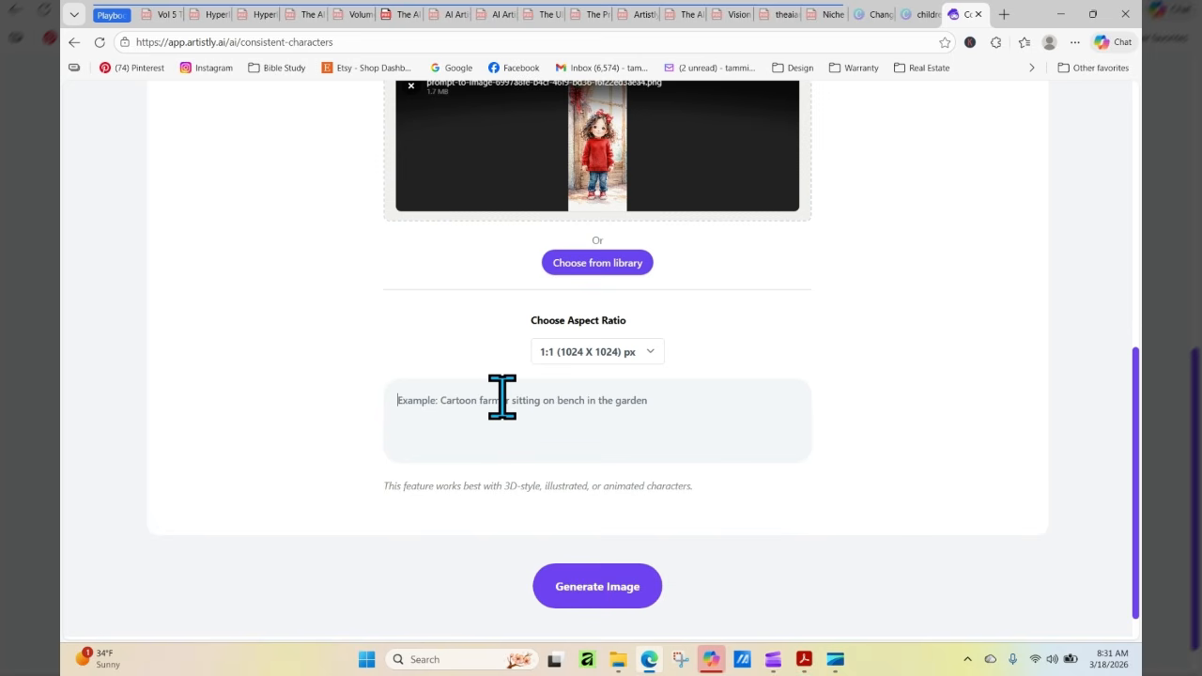
type("Ke")
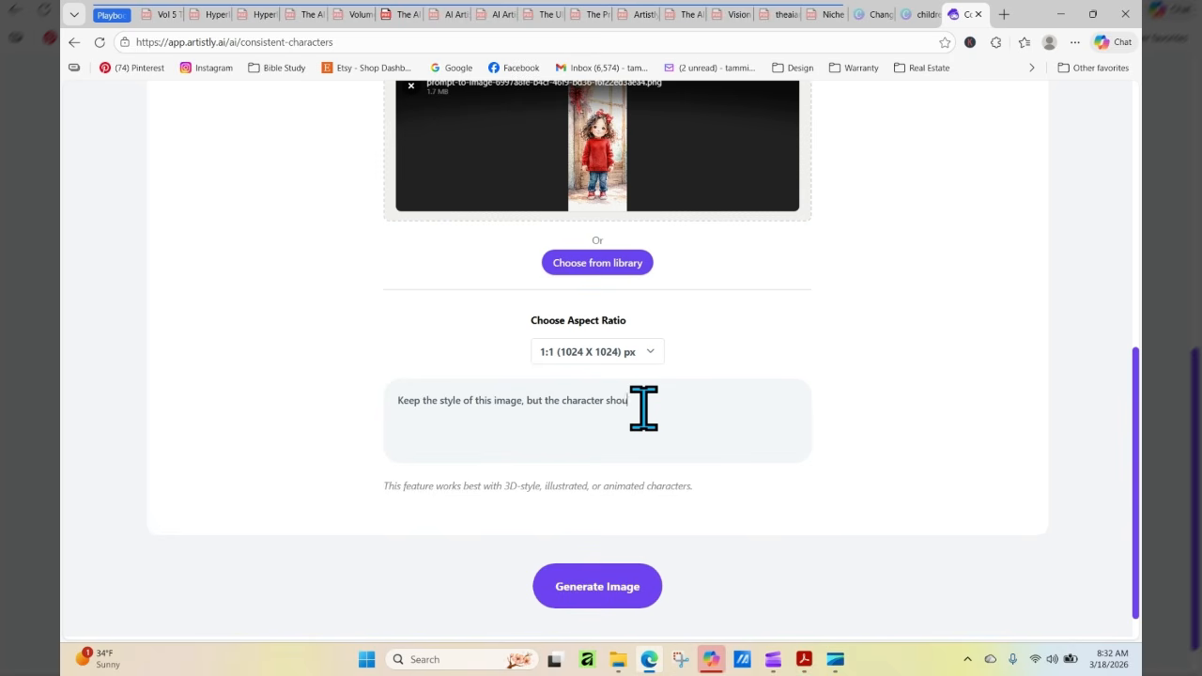
right_click(667, 406)
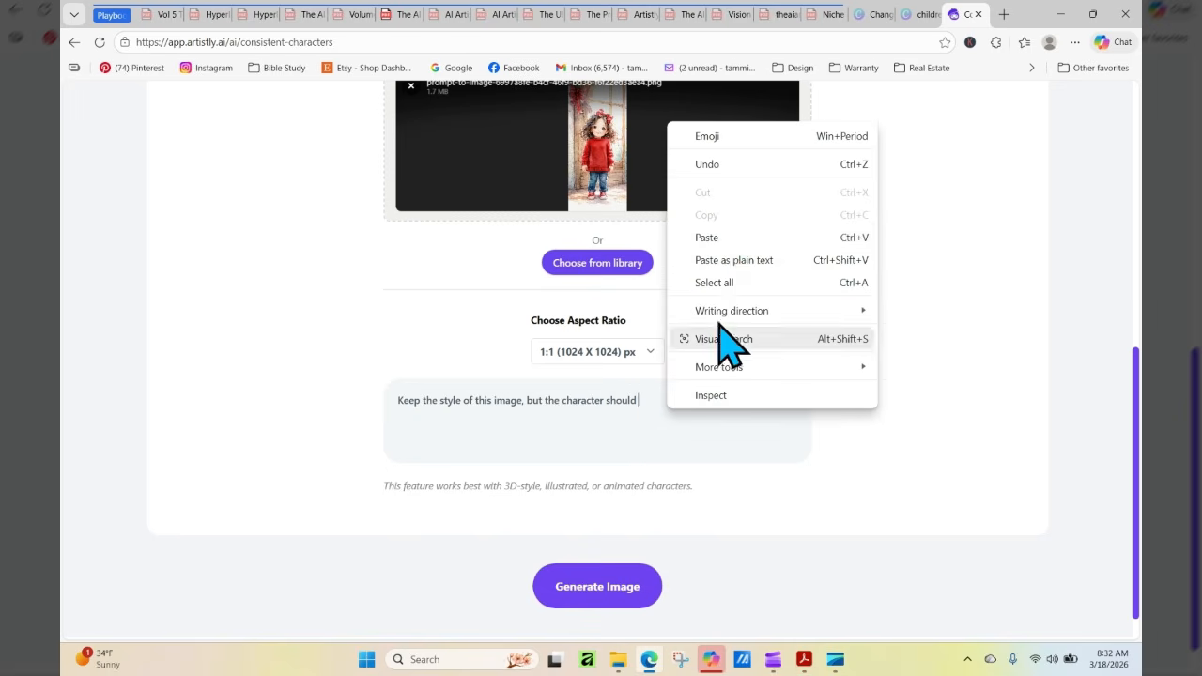
left_click(724, 237)
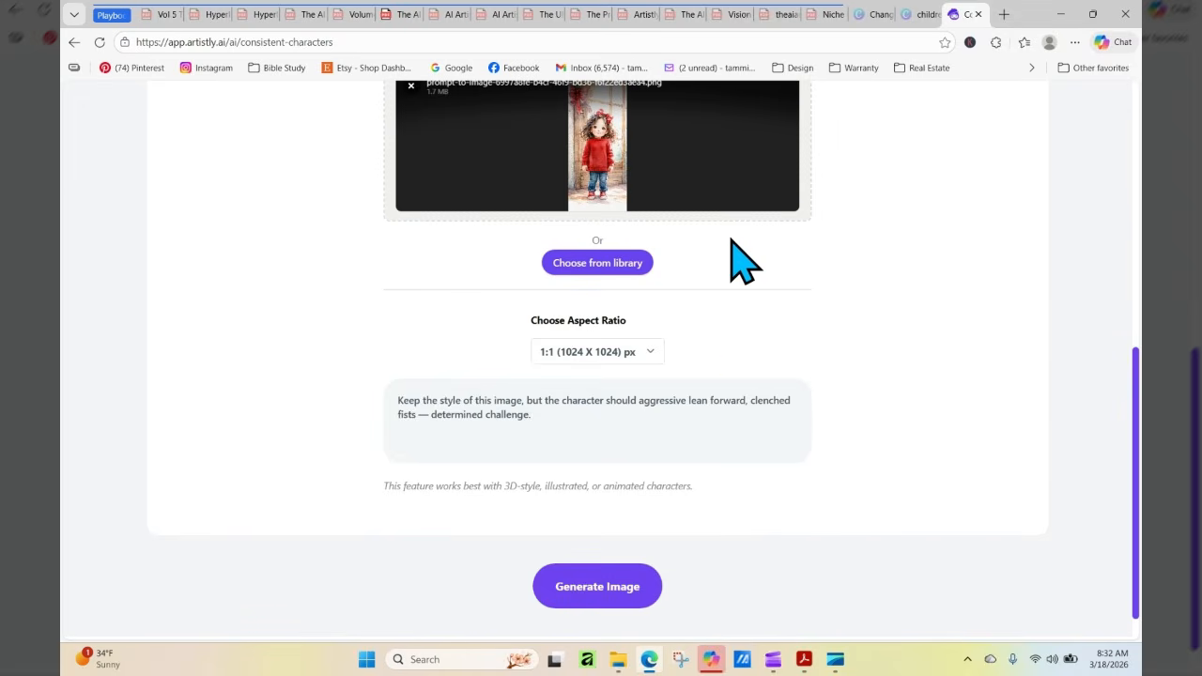
Reword the prompt's pose description to "be aggressively leaning forward, clenched fists — in a determined challenge."
left_click(637, 400)
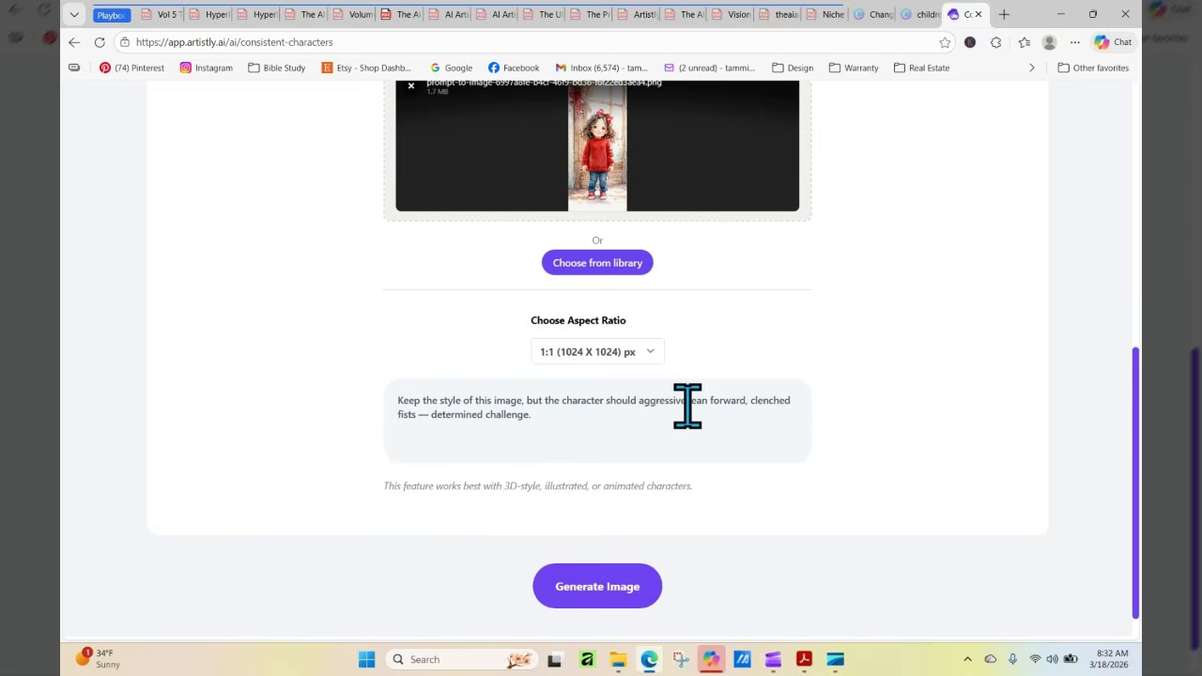
type("be")
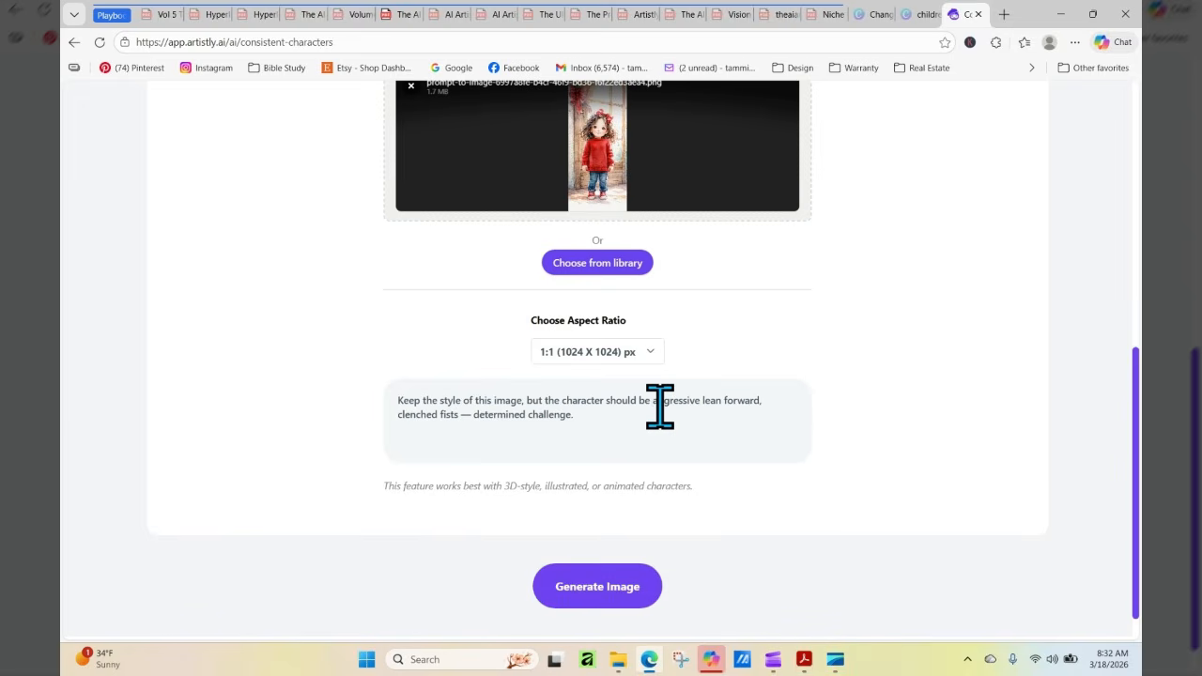
left_click(701, 405)
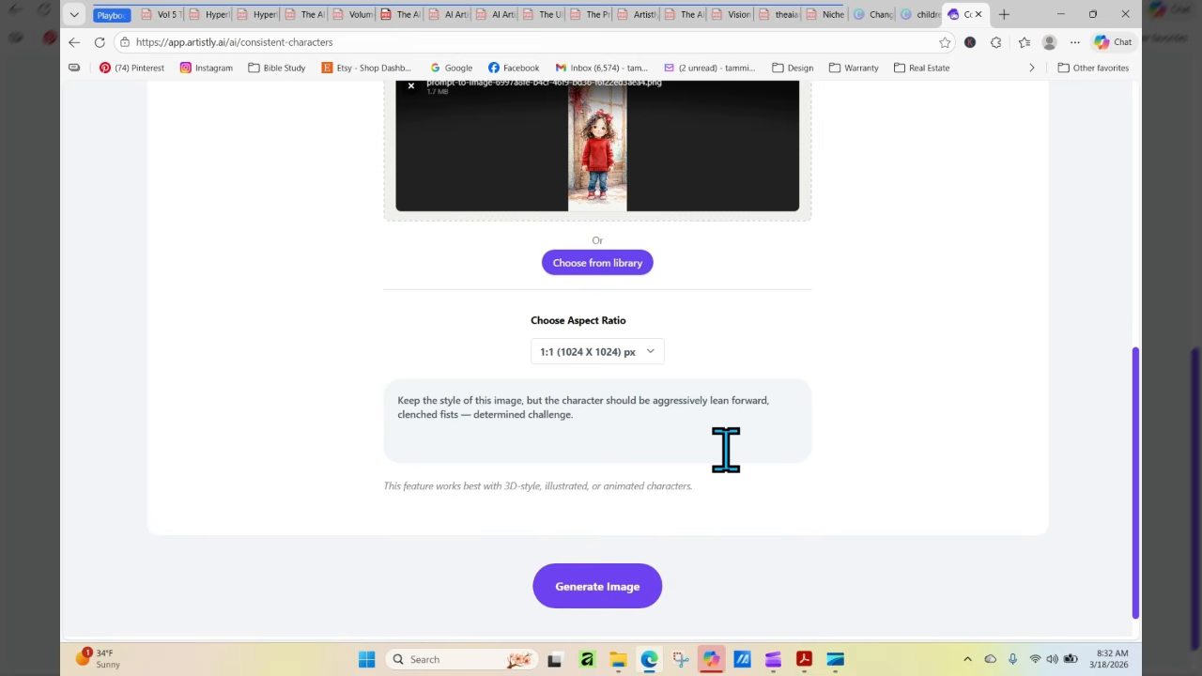
left_click(729, 400)
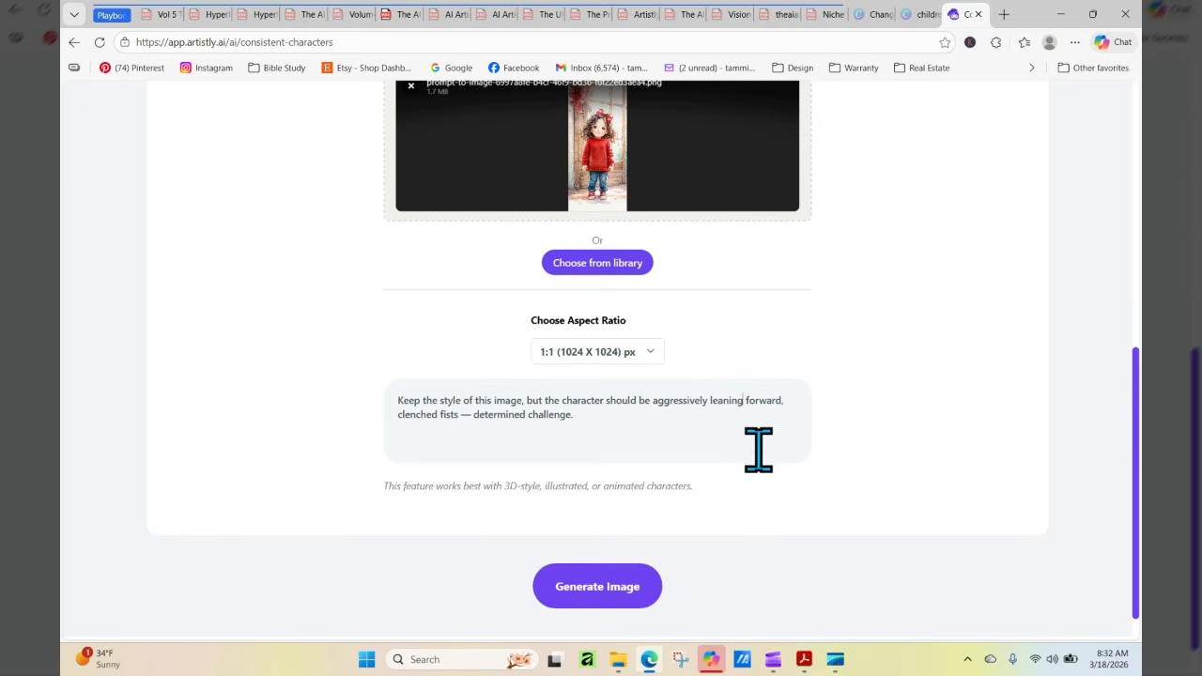
left_click(584, 458)
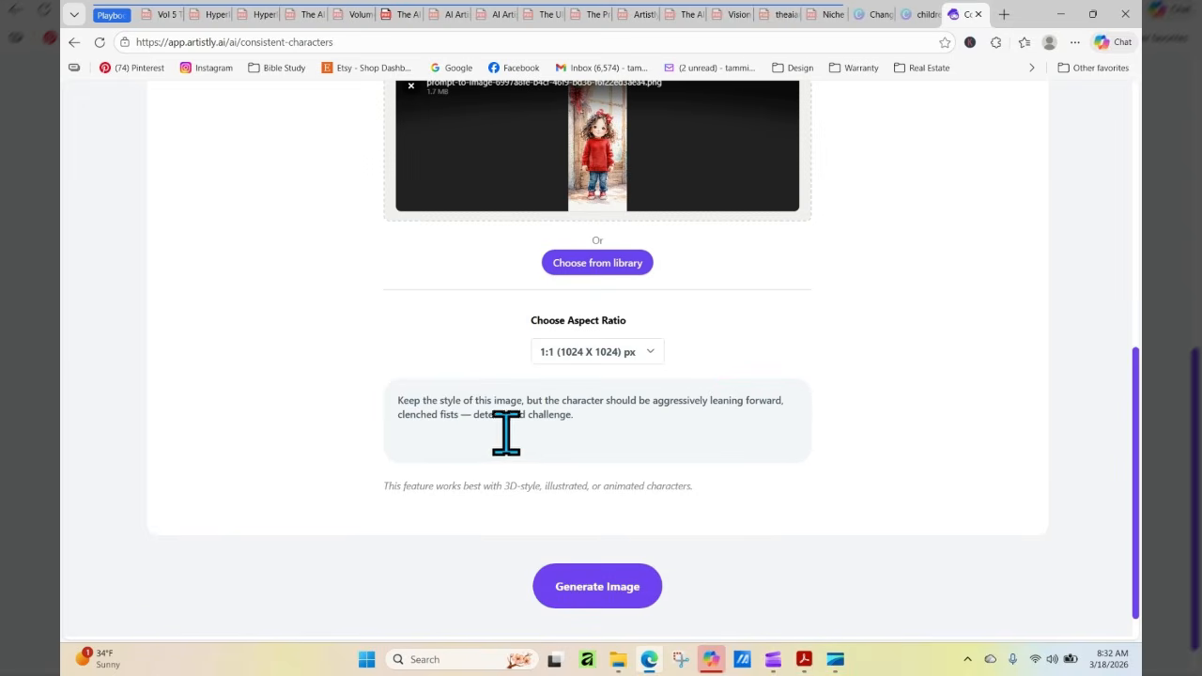
left_click_drag(486, 414, 472, 415)
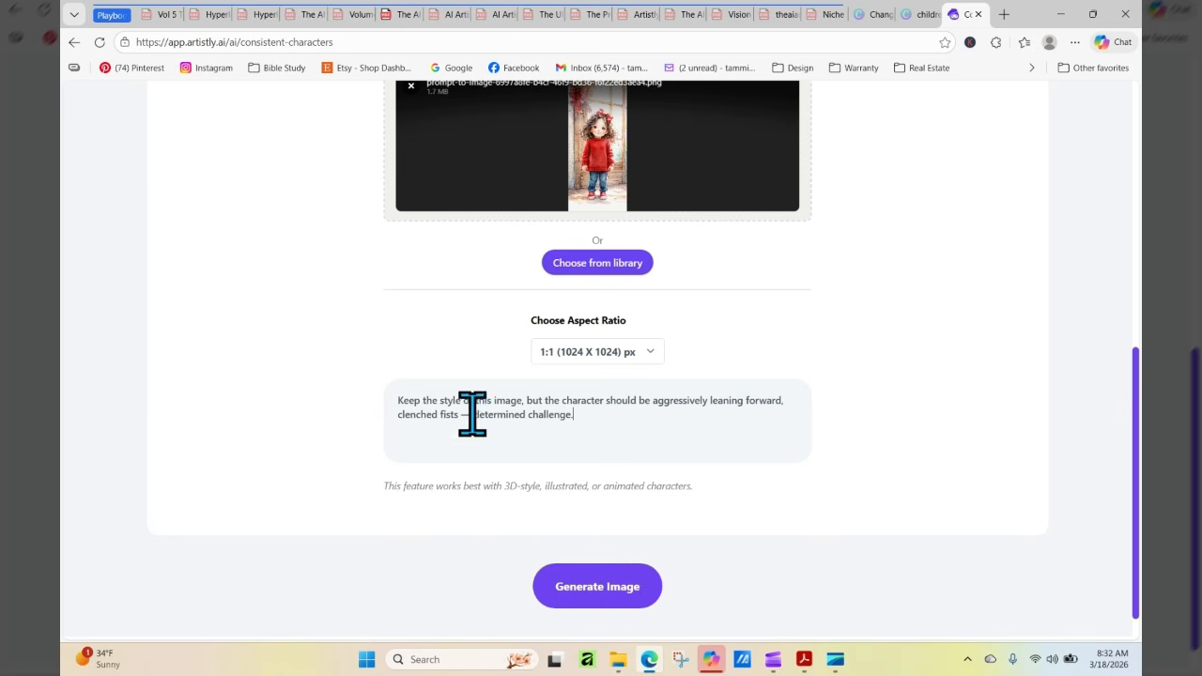
left_click(469, 413)
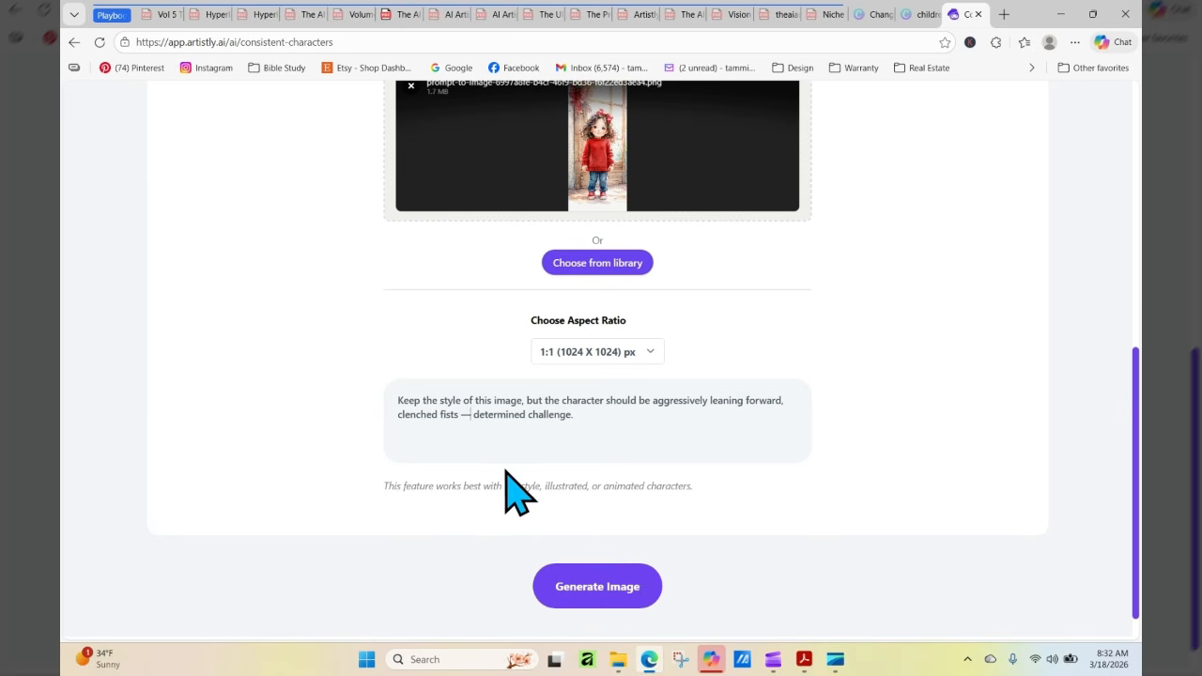
type("in a")
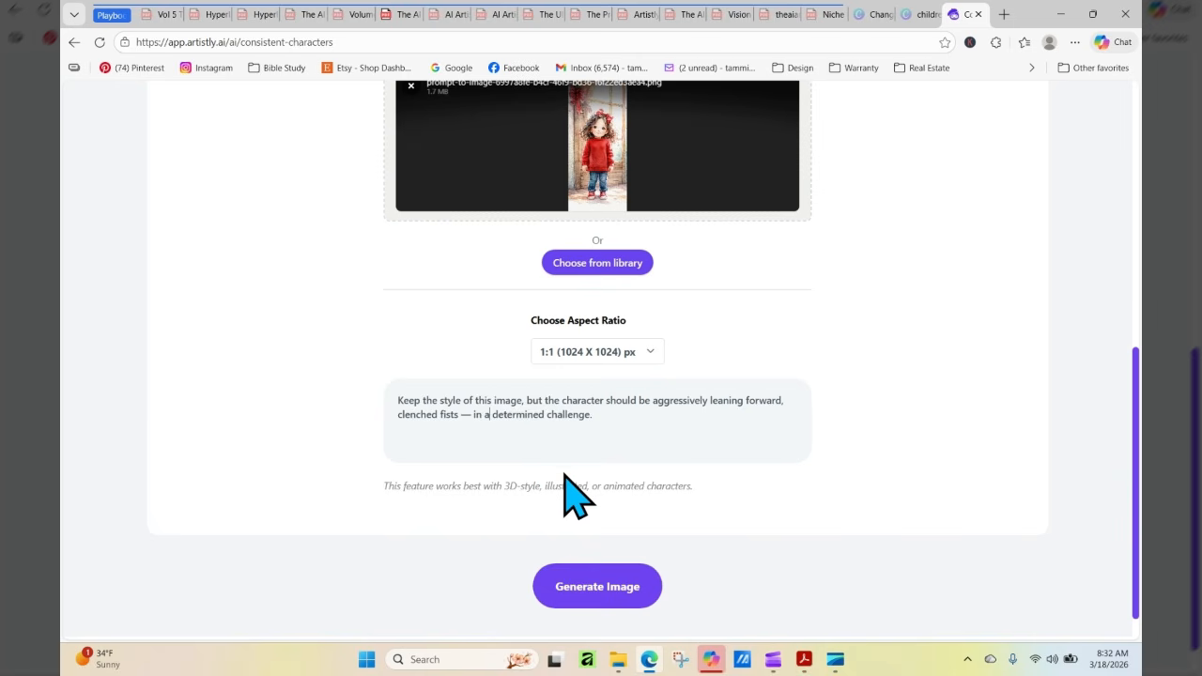
Set the aspect ratio to 9:21 (640 X 1536) px, generate the image and view it in the personal designs
left_click(621, 361)
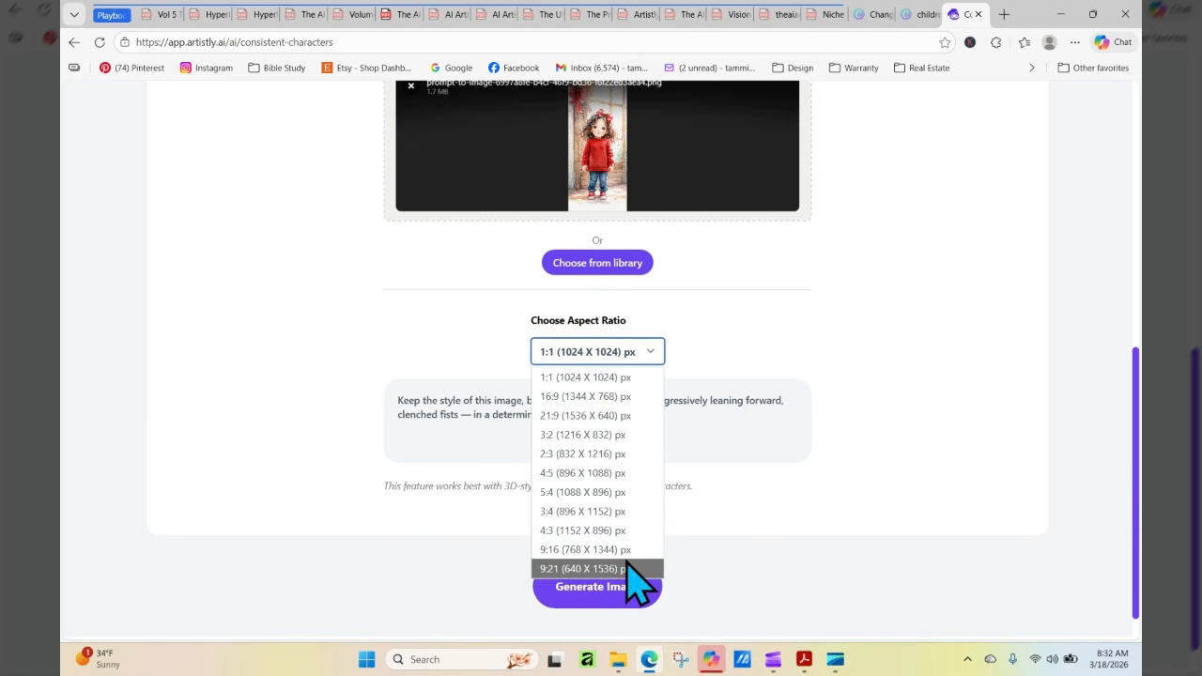
left_click(583, 569)
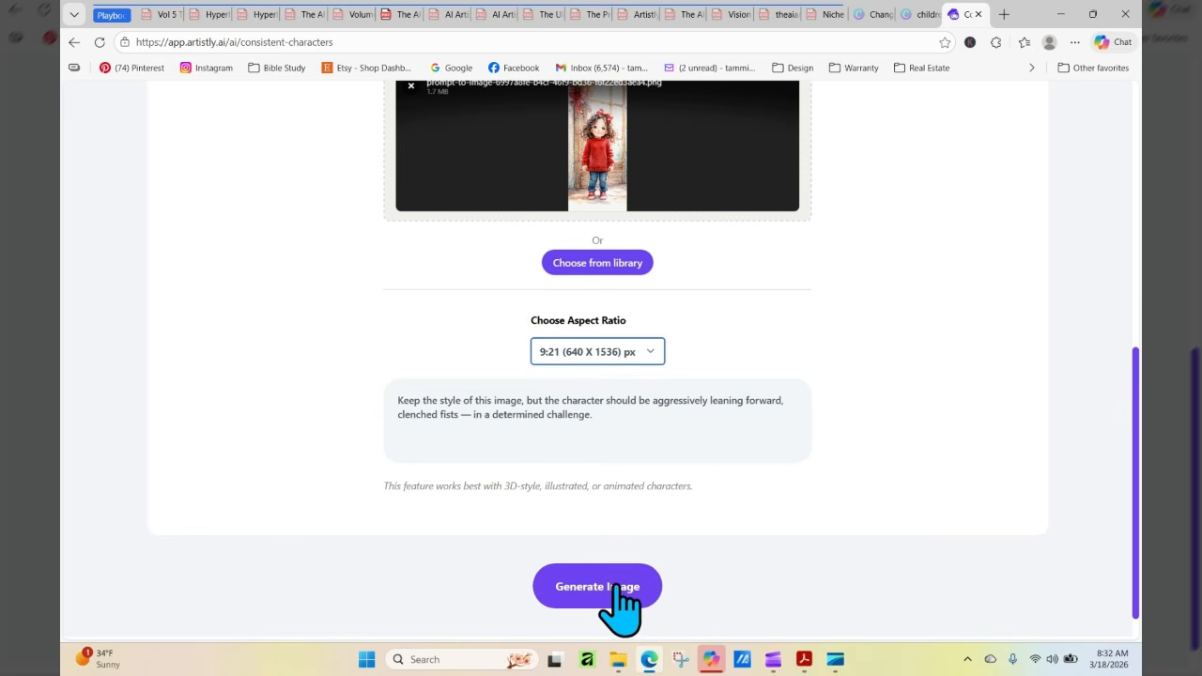
left_click(611, 591)
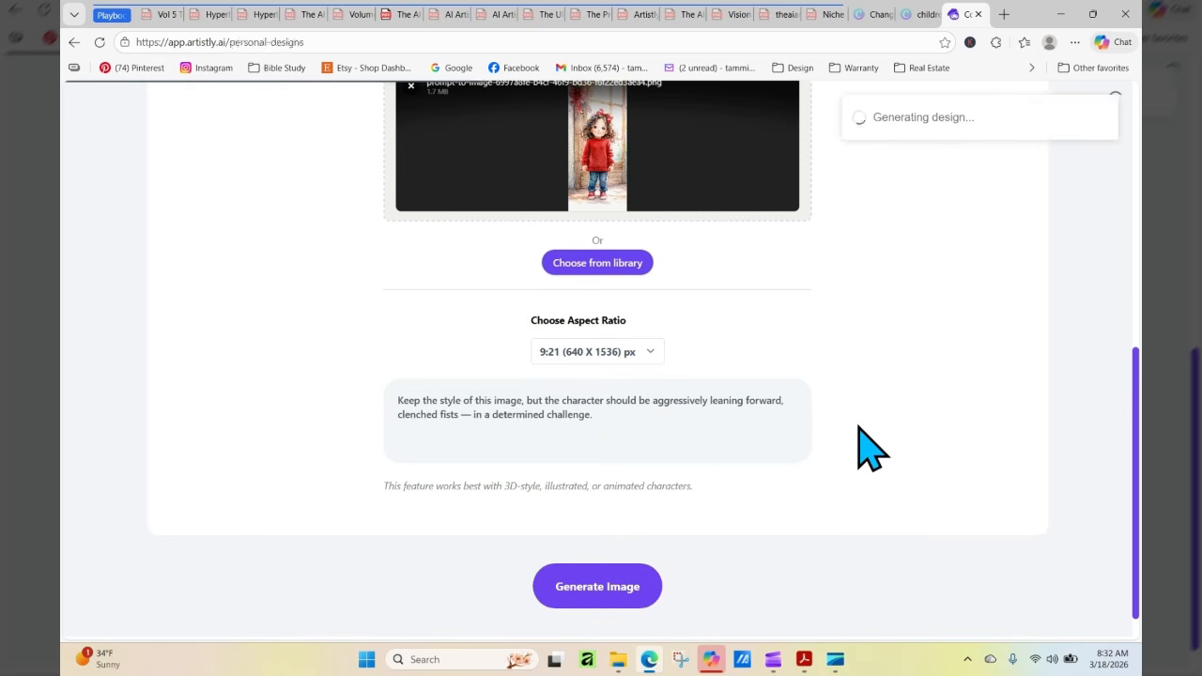
scroll(1137, 117, "down", 3)
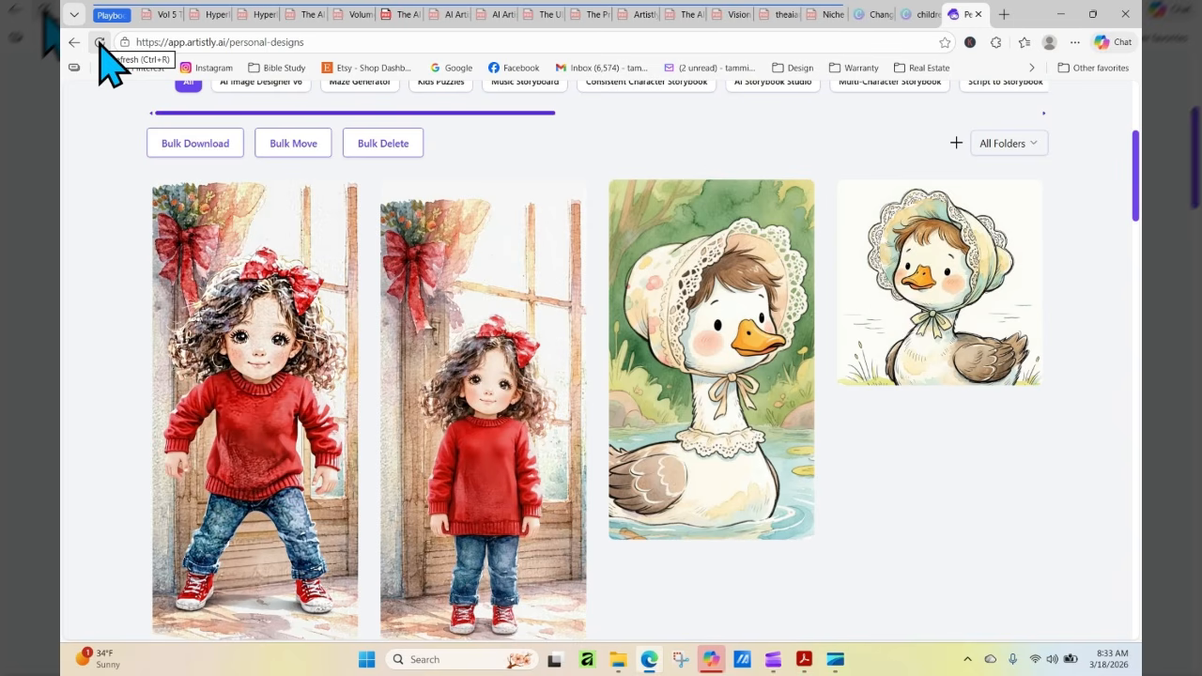
Examine the newly generated wide-stance girl image at larger size and compare it with the arms-down version
mouse_move(236, 389)
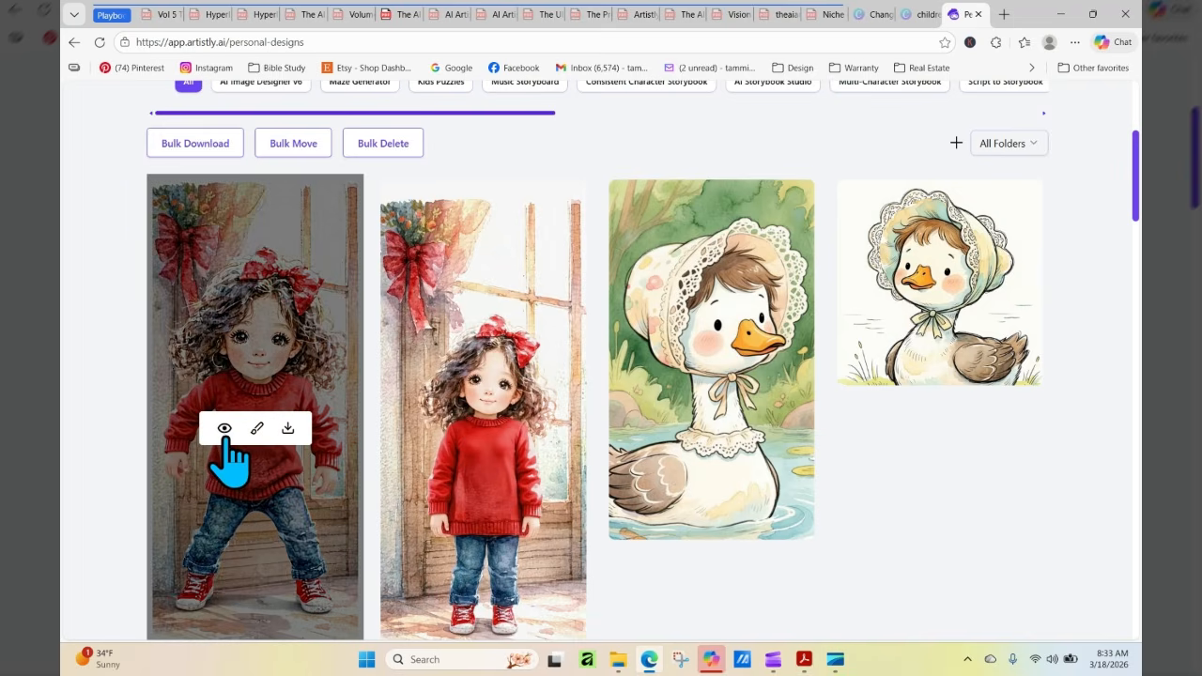
left_click(226, 435)
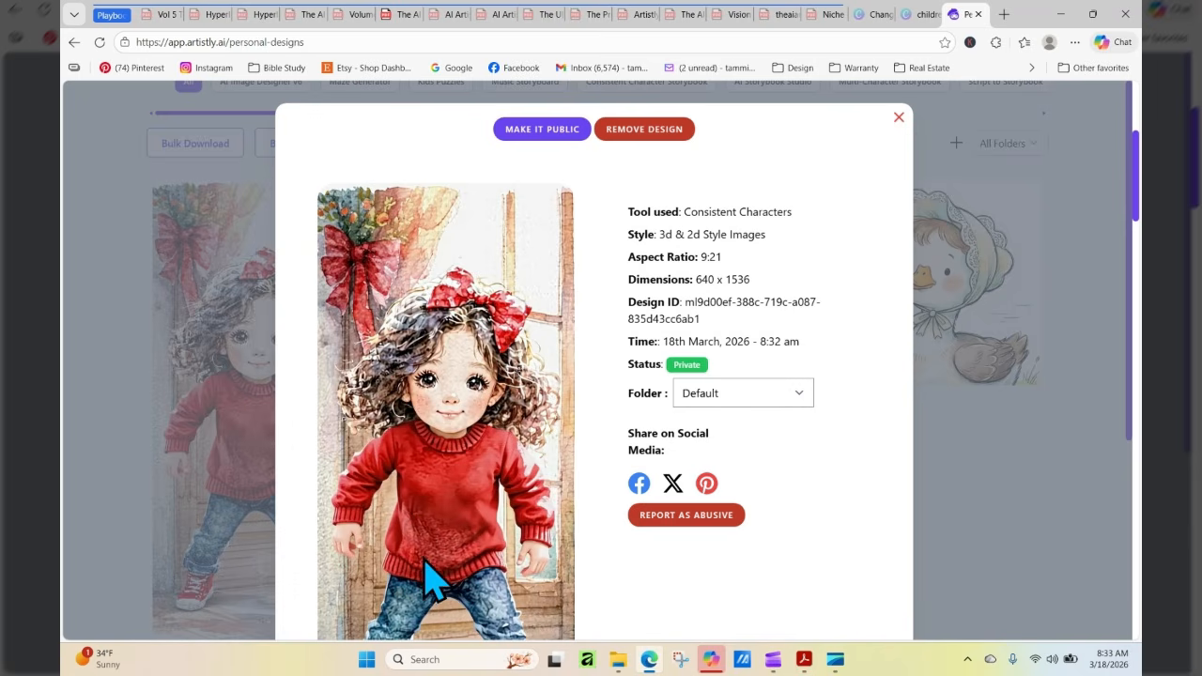
left_click(902, 117)
mouse_move(469, 451)
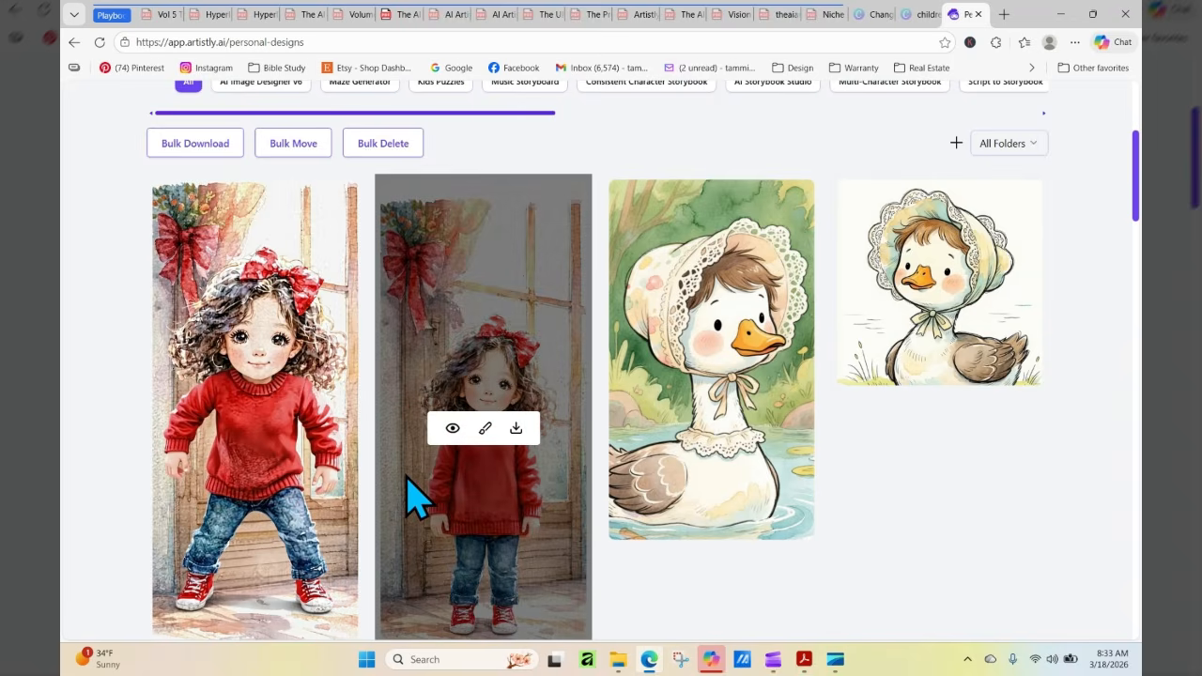
mouse_move(304, 481)
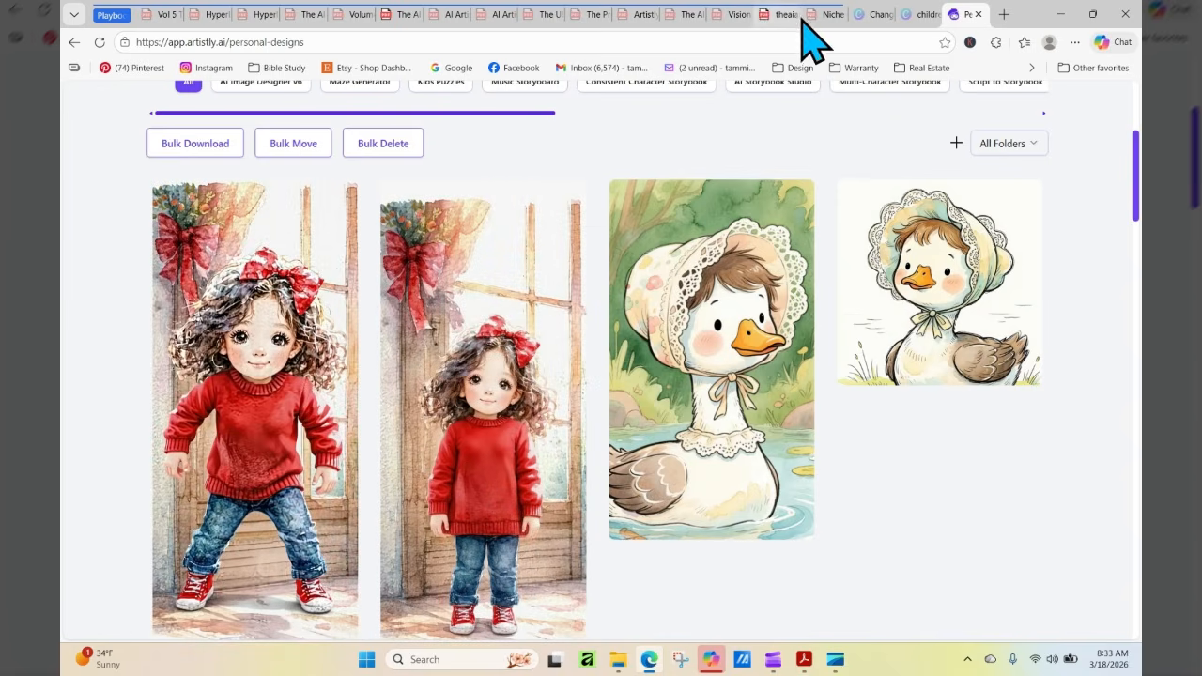
Switch to the Canva design and copy the text "Change this into a softer watercolor" from page 8
left_click(873, 14)
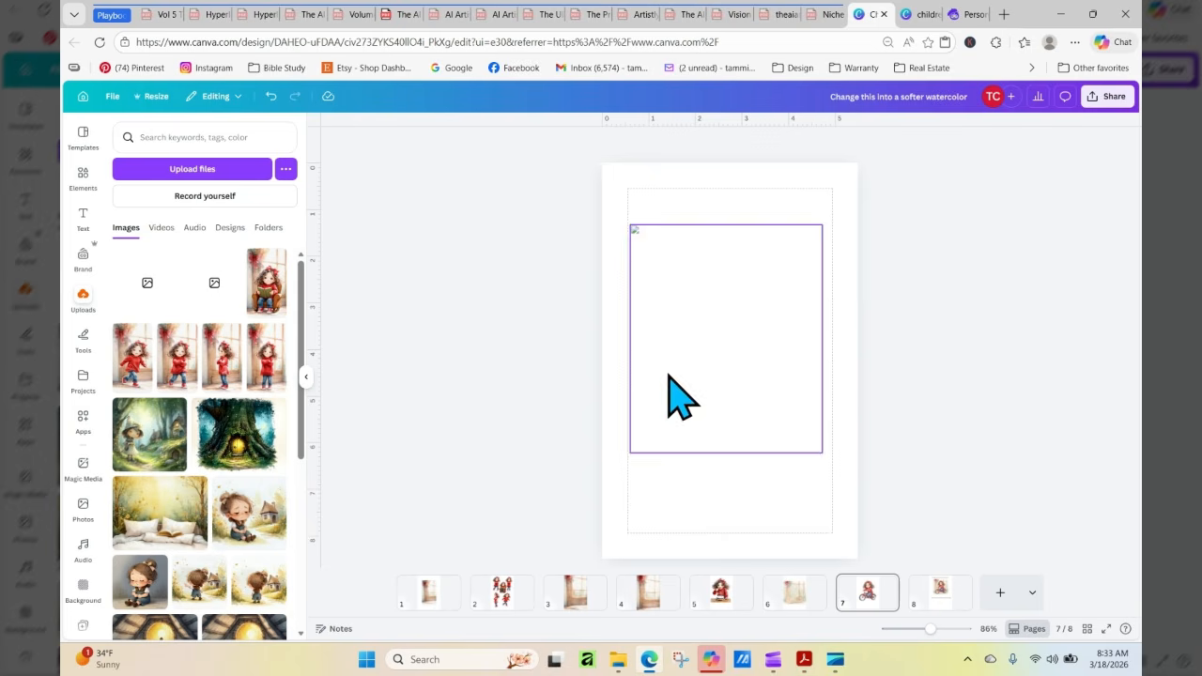
left_click(946, 606)
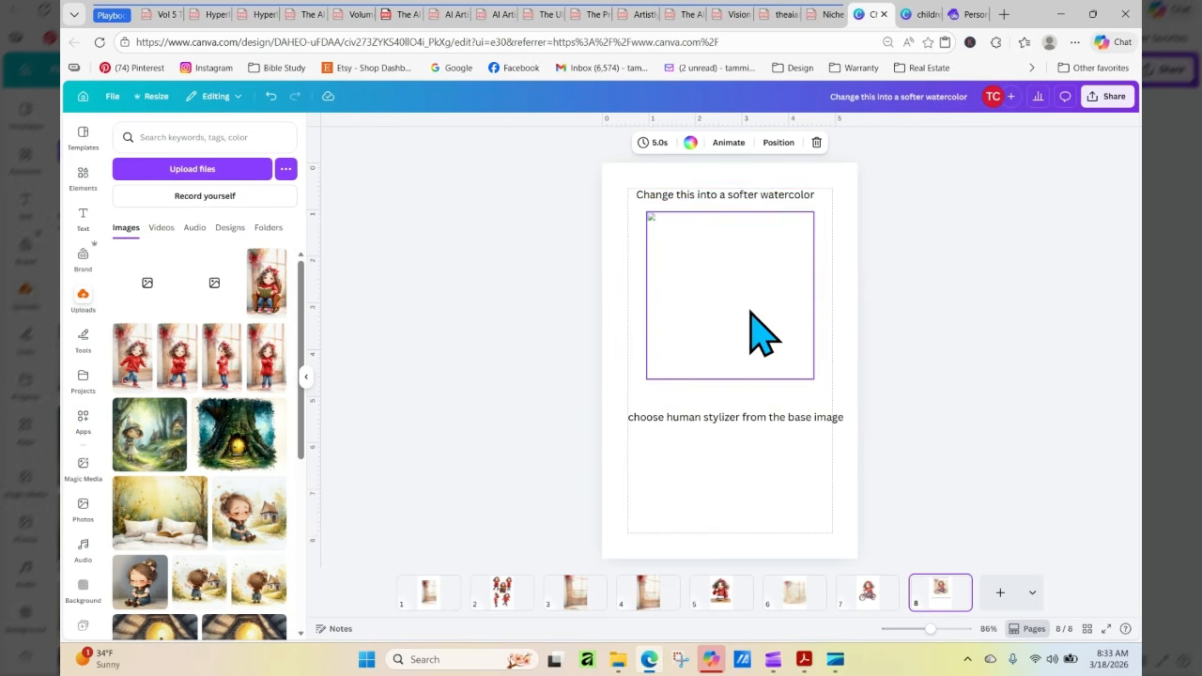
left_click(754, 195)
left_click(752, 195)
right_click(752, 195)
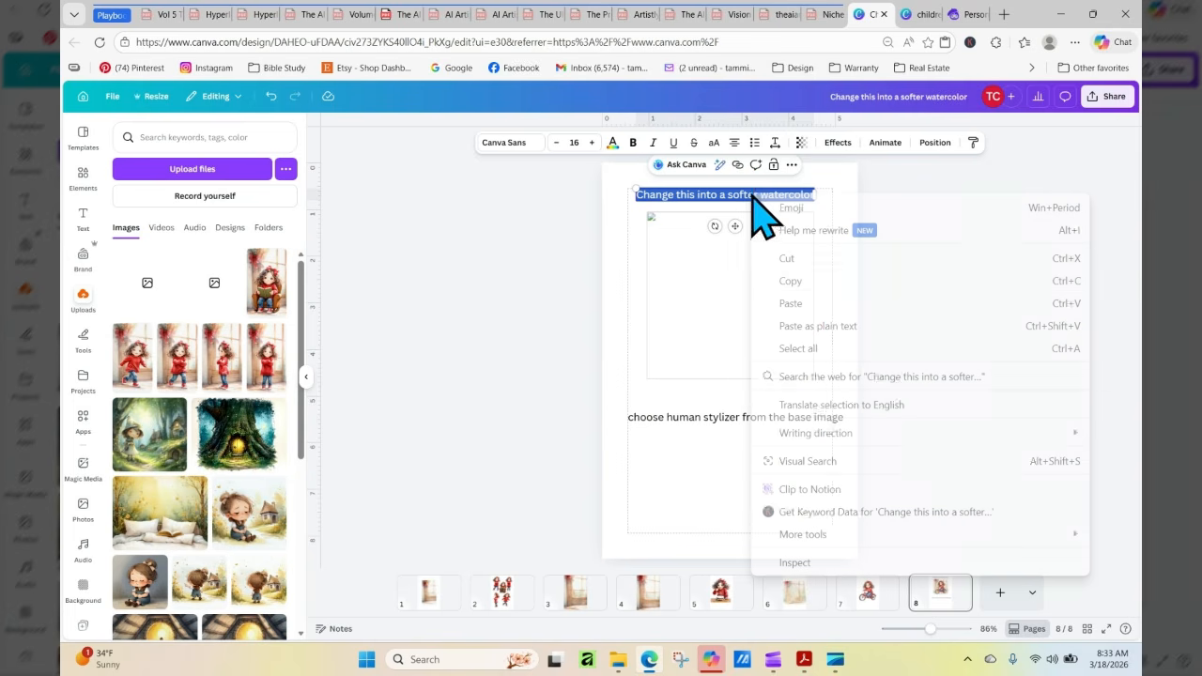
left_click(821, 303)
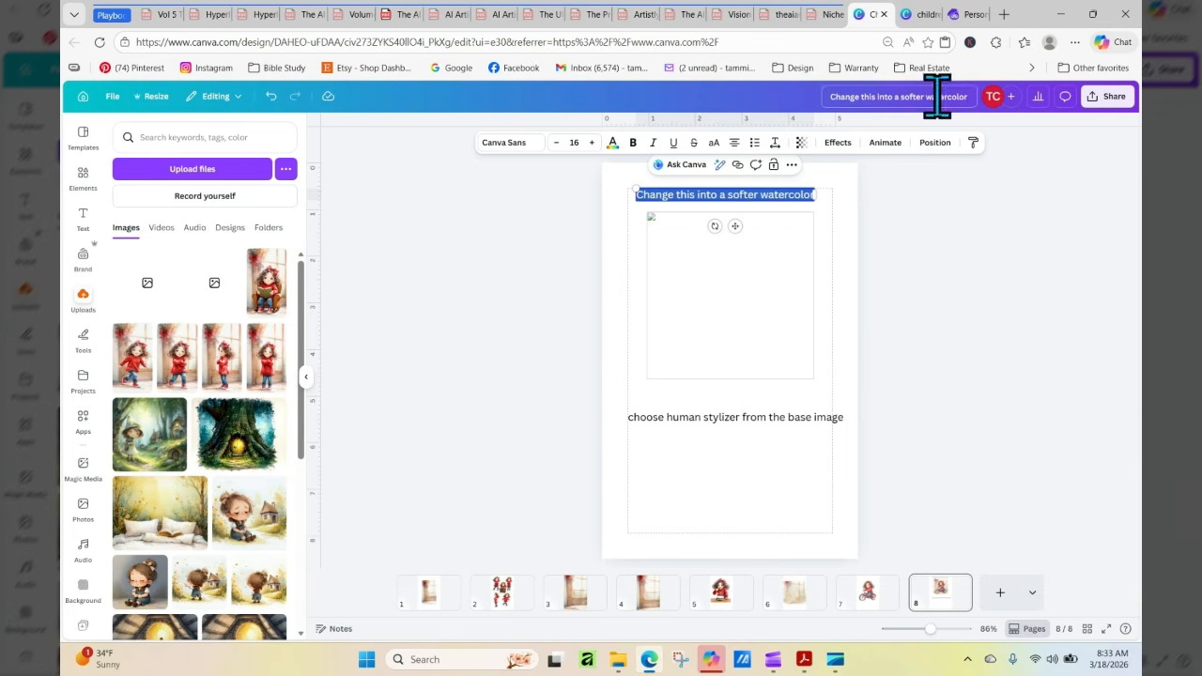
Return to Artistly, choose Human Stylizer among the AI Design Assistants and load the arms-down girl image from the media library
left_click(958, 15)
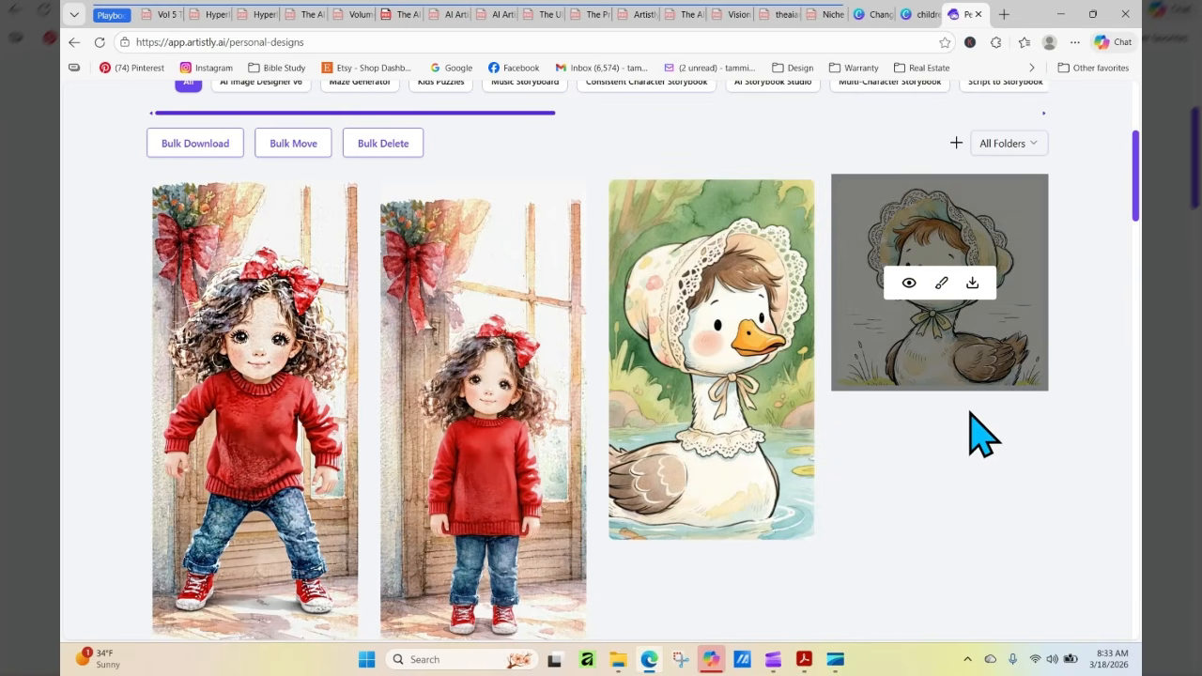
left_click_drag(1138, 202, 1138, 151)
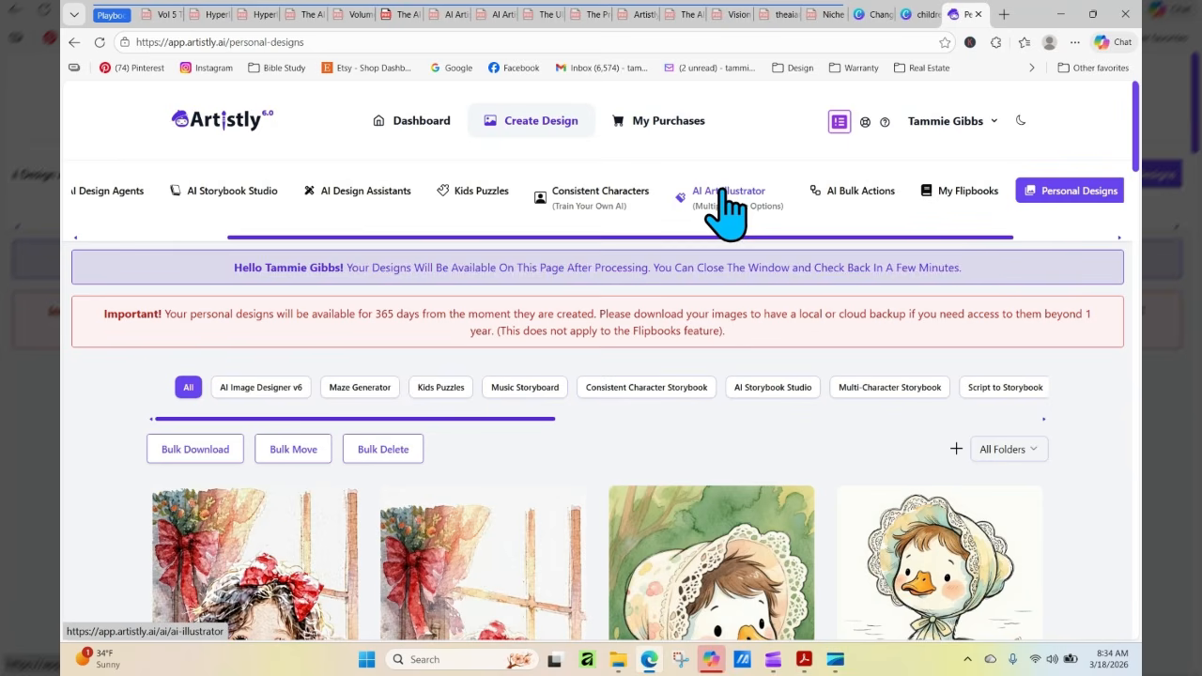
left_click(376, 192)
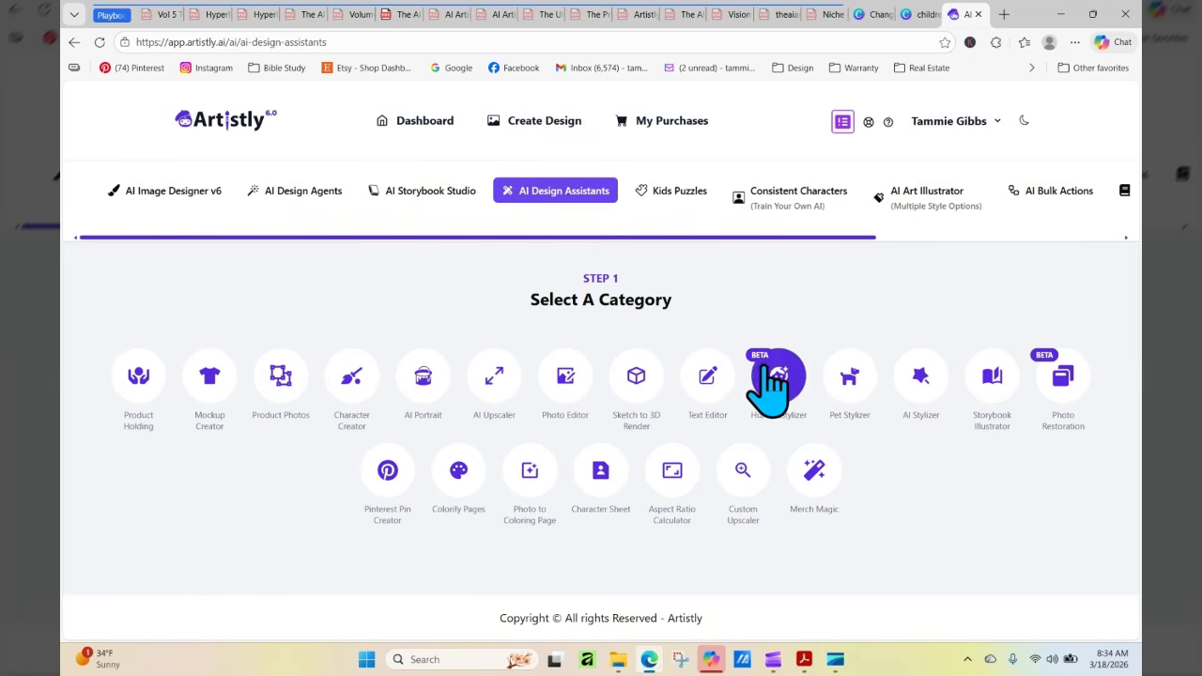
left_click(768, 380)
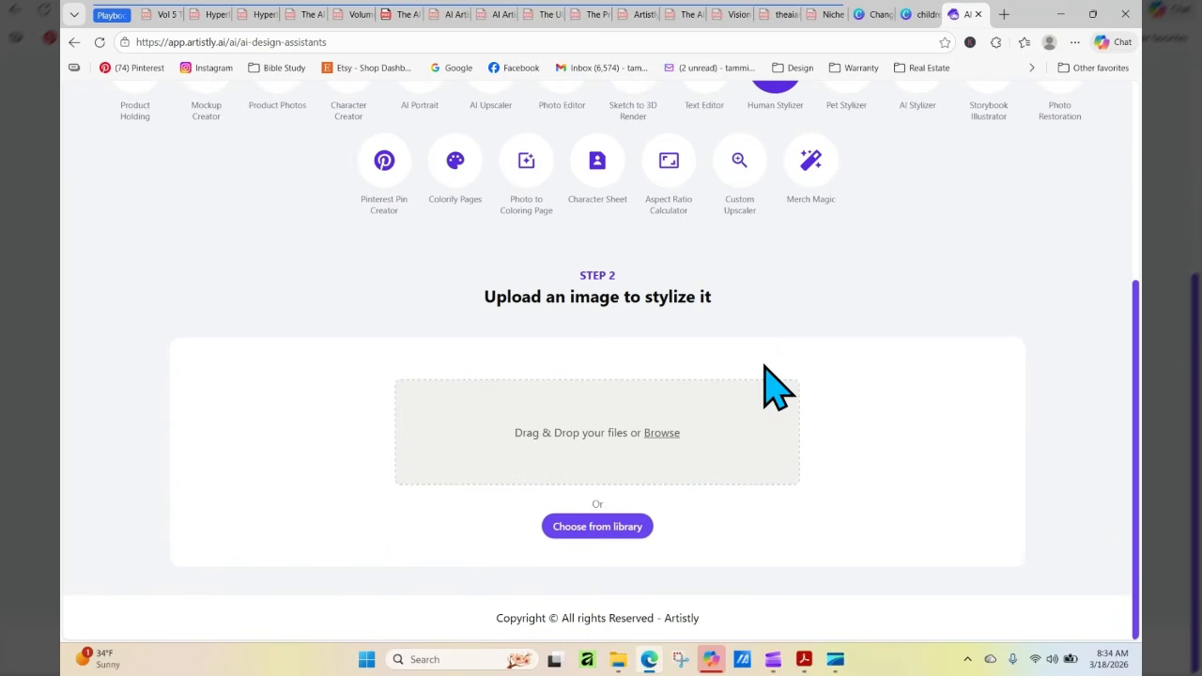
left_click(611, 528)
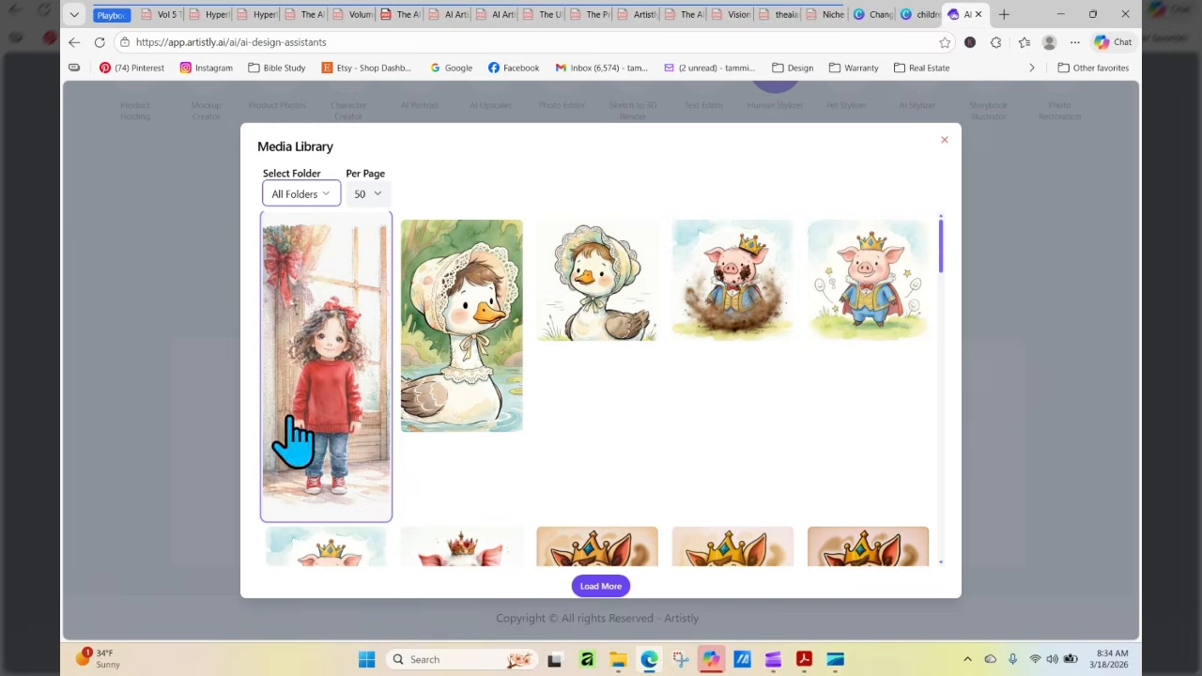
left_click(317, 356)
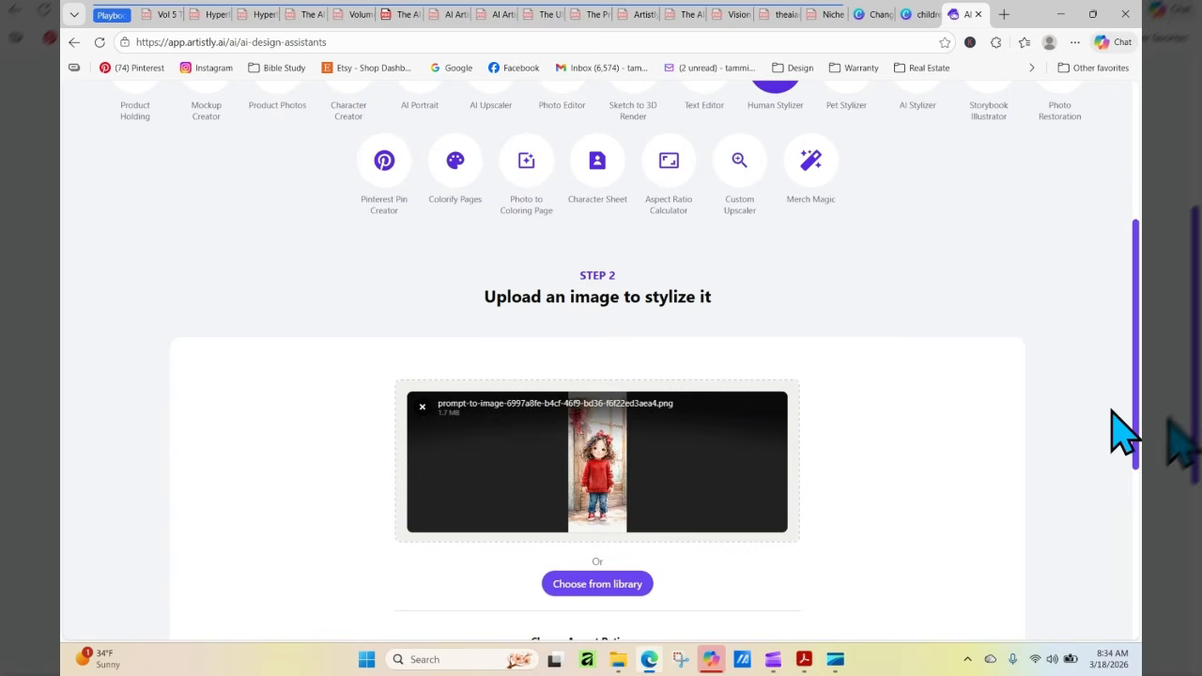
Enter the prompt "Change this into a softer watercolor" with the default aspect ratio and stylize the arms-down girl image
left_click_drag(1137, 293, 1137, 465)
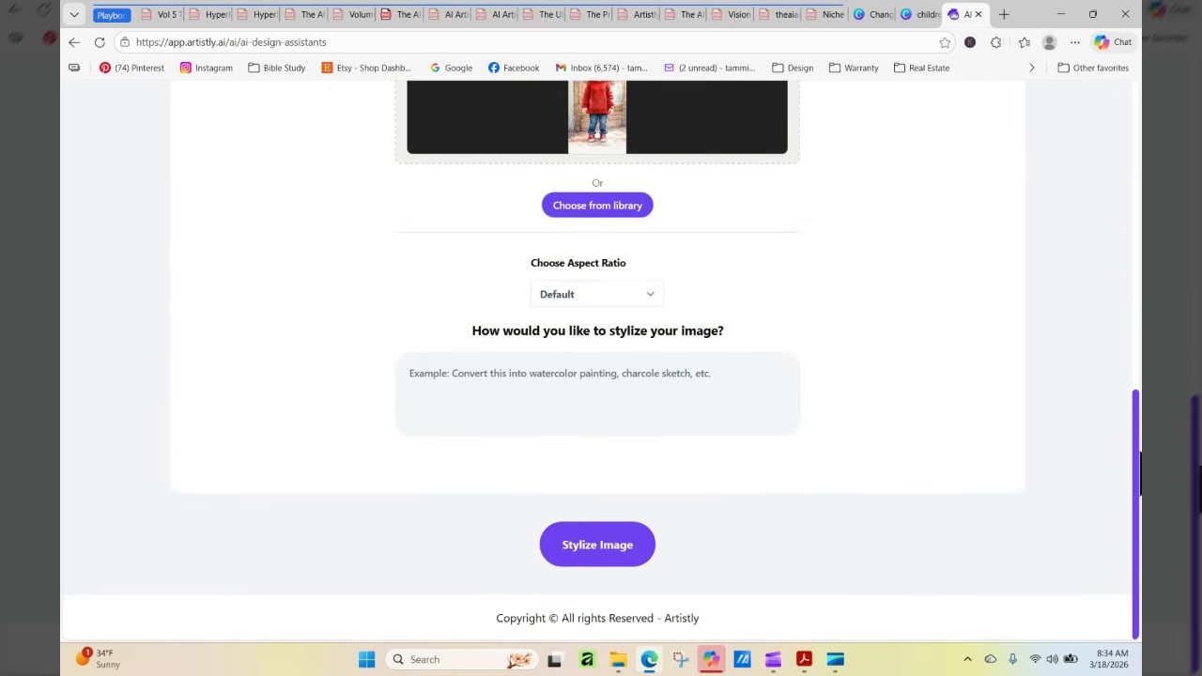
right_click(437, 375)
left_click(504, 206)
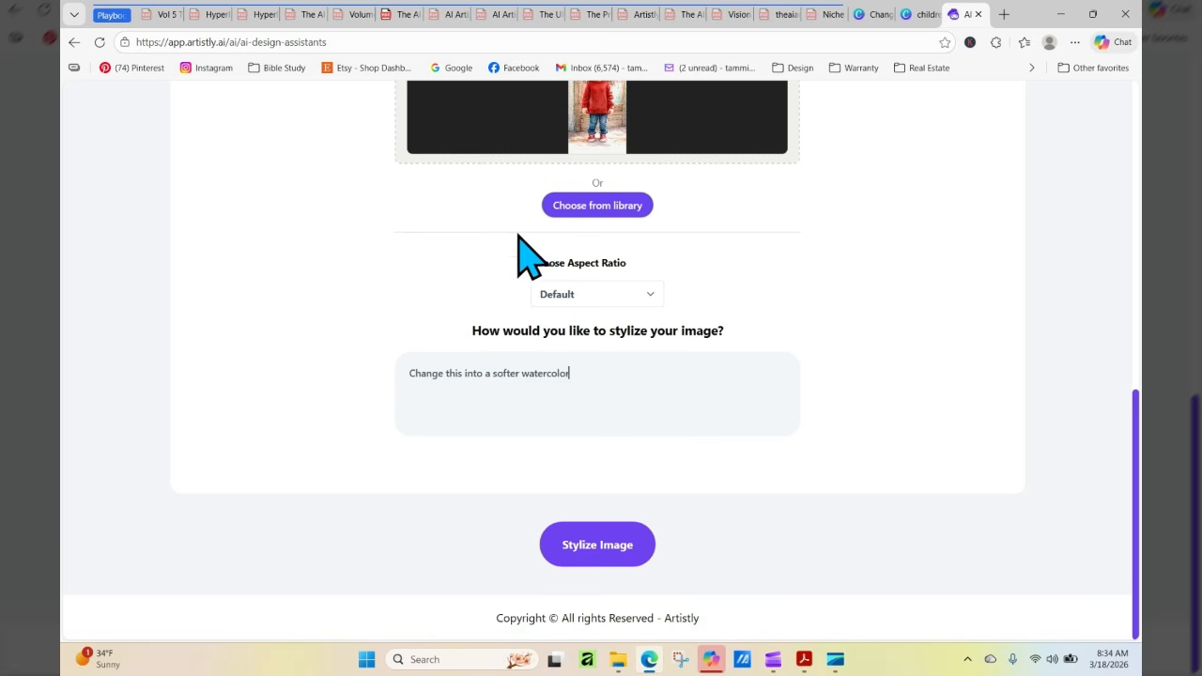
left_click(617, 532)
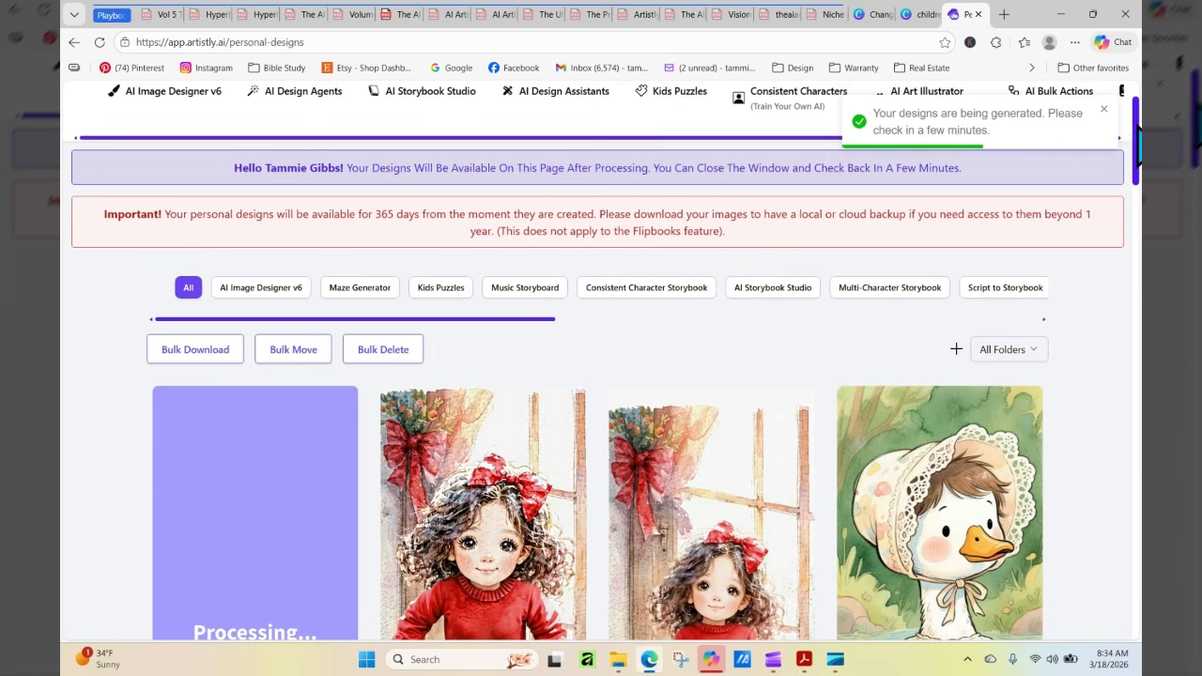
Refresh the personal designs and examine the stylized arms-down girl image at larger size
scroll(601, 376, "down", 3)
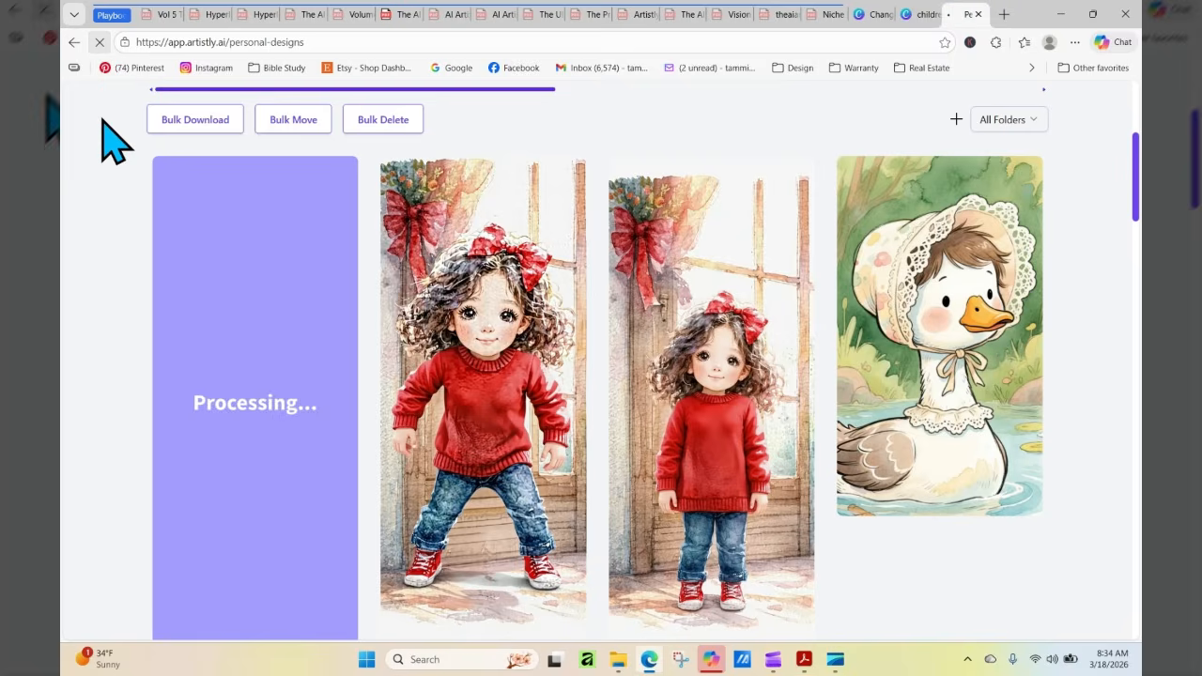
left_click(100, 42)
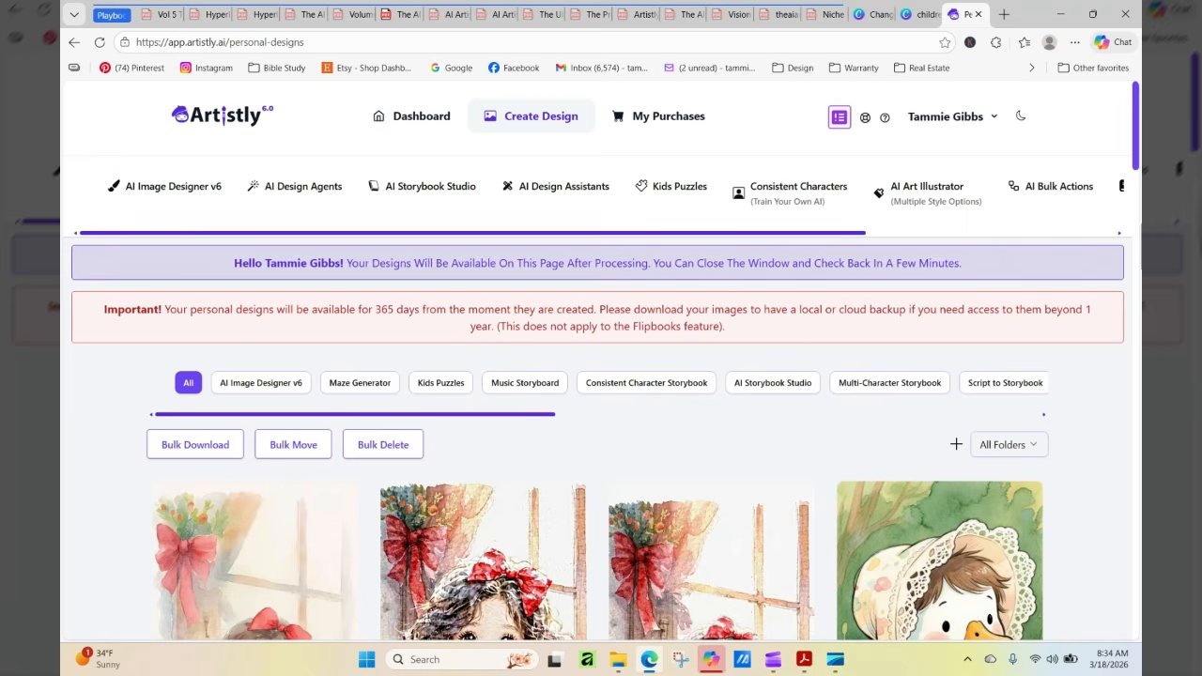
left_click_drag(1135, 139, 1135, 142)
scroll(1137, 155, "down", 3)
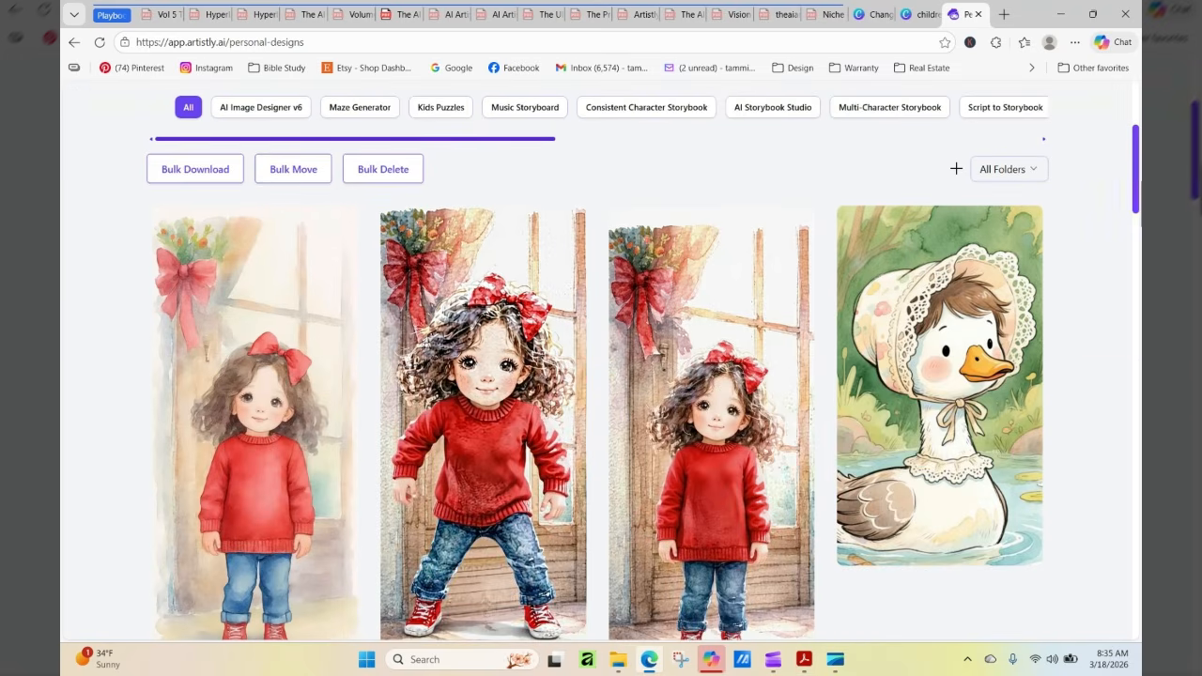
mouse_move(903, 209)
mouse_move(290, 285)
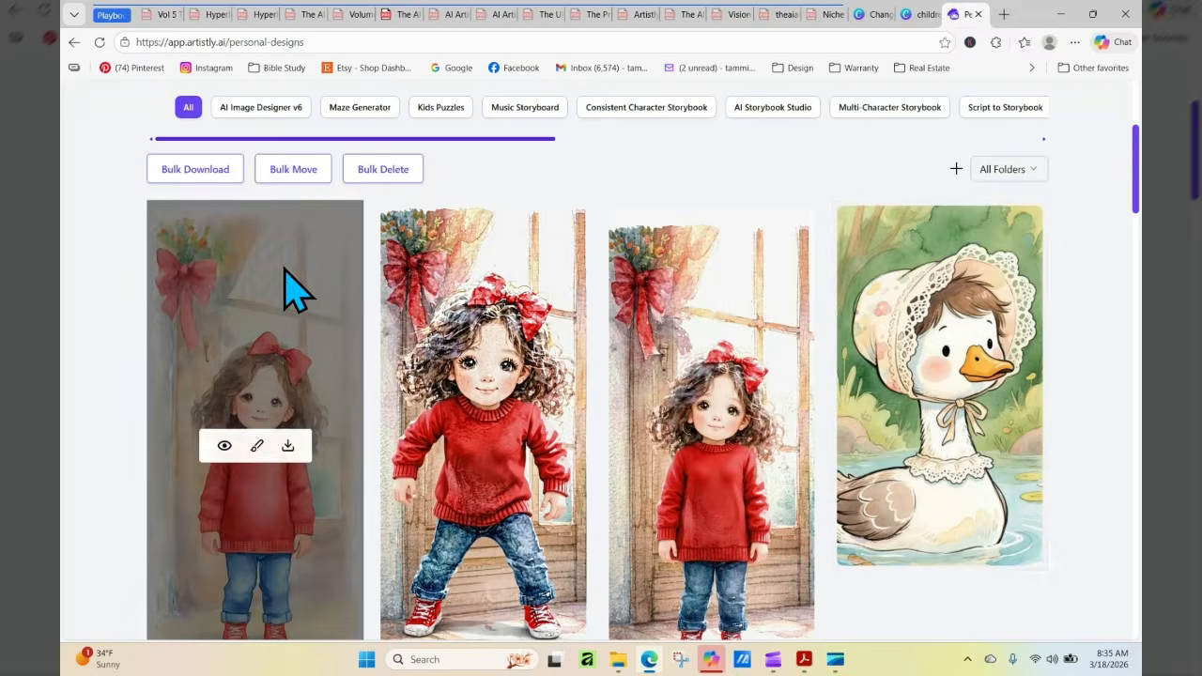
left_click(223, 445)
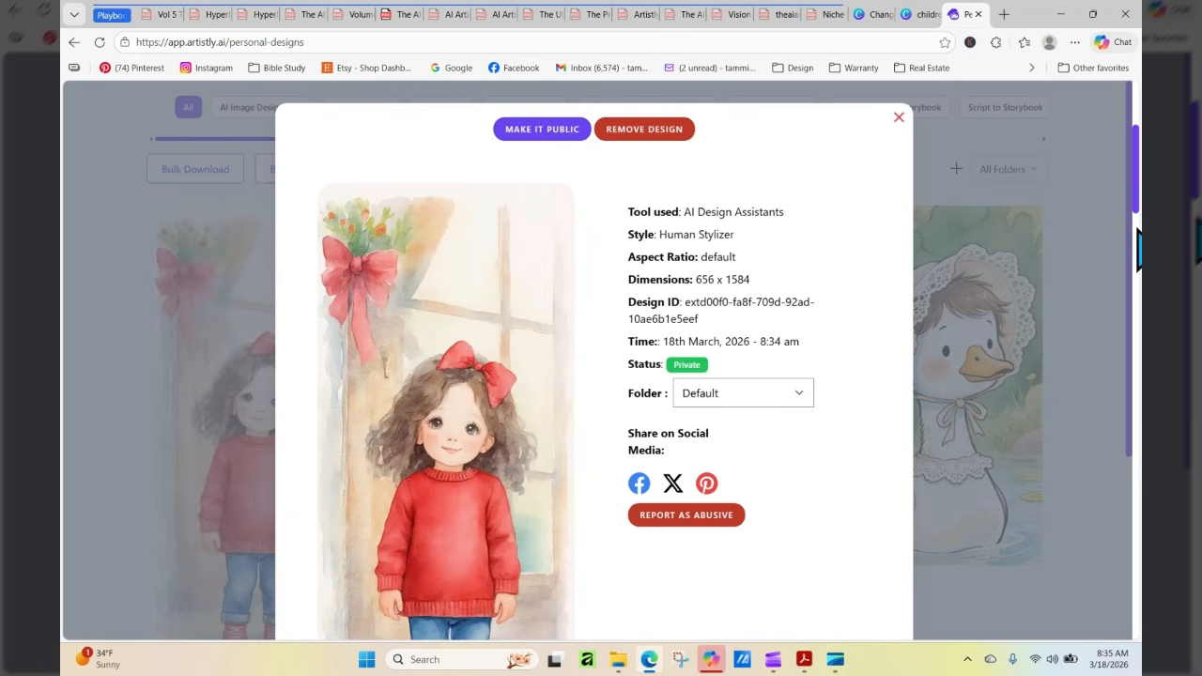
left_click_drag(1132, 249, 1139, 362)
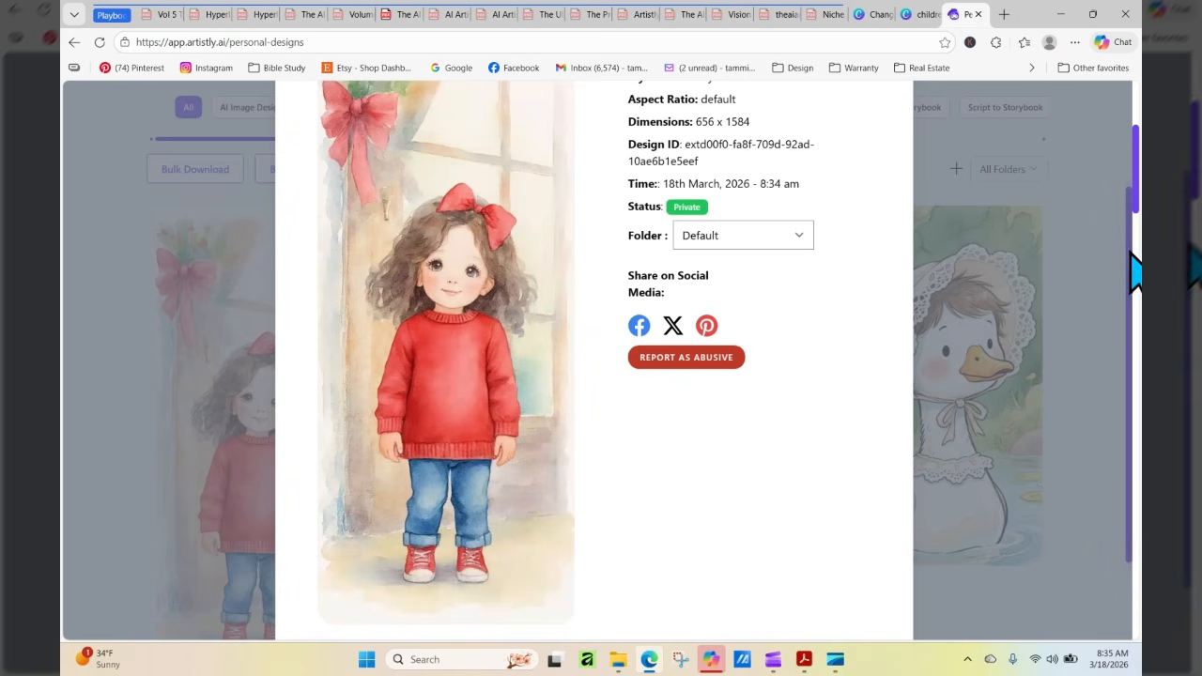
scroll(1131, 186, "up", 1)
scroll(1137, 197, "up", 2)
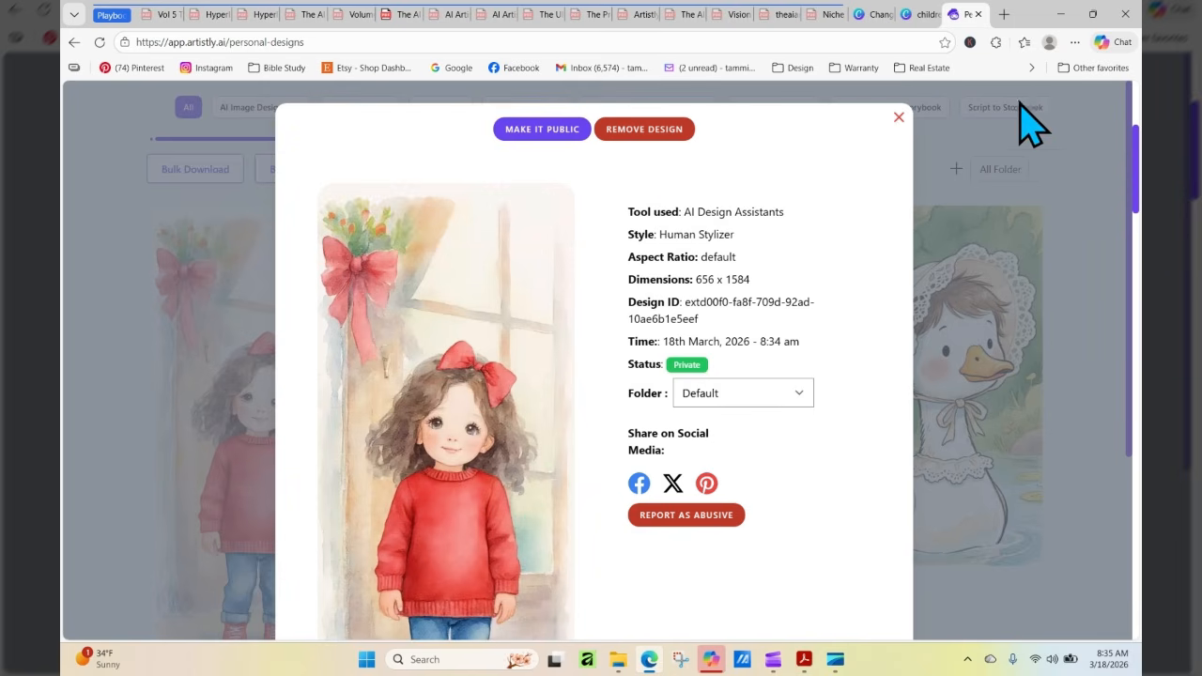
left_click(898, 117)
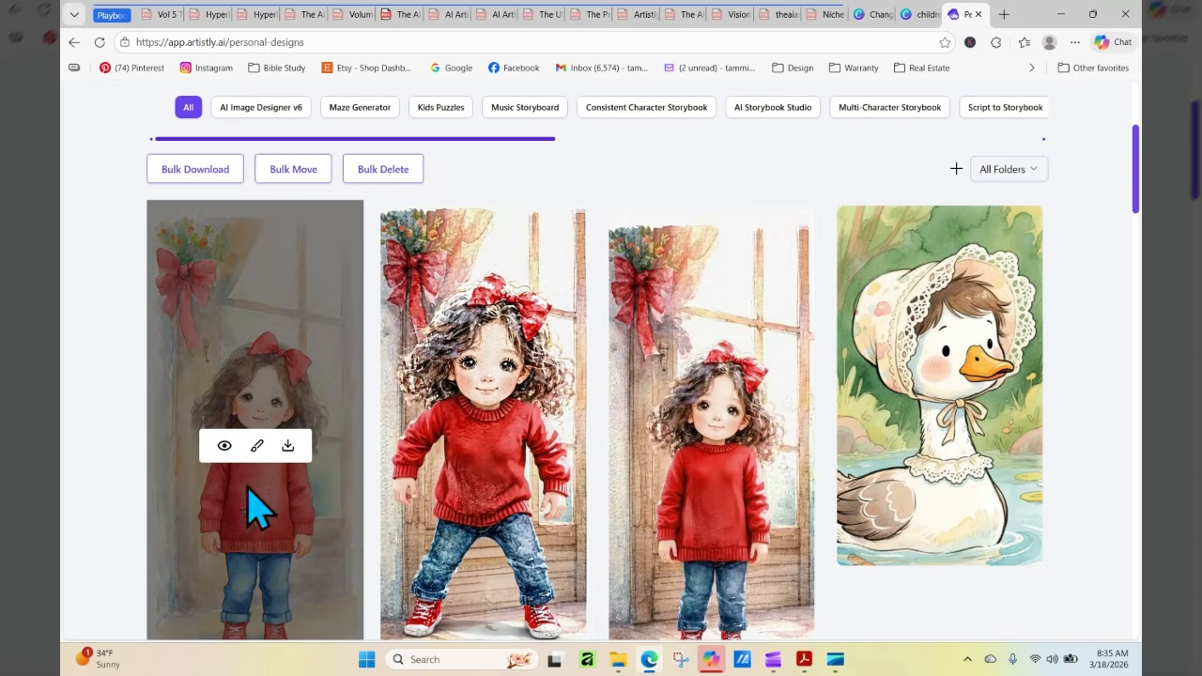
left_click(223, 446)
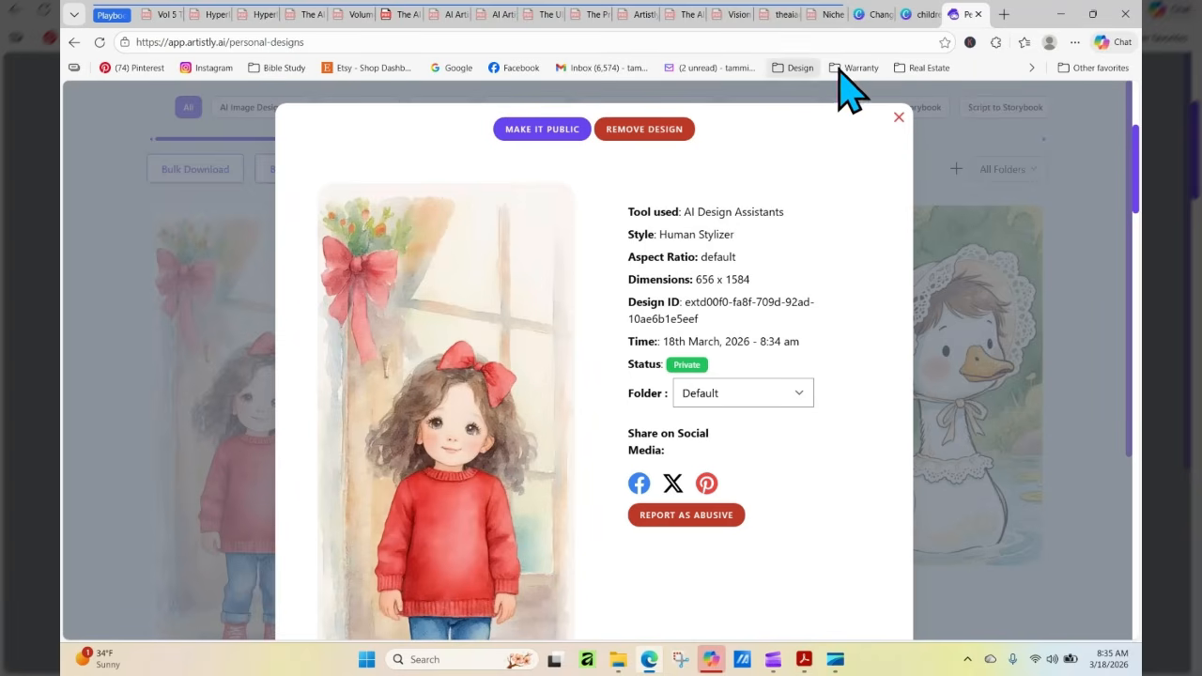
left_click(899, 120)
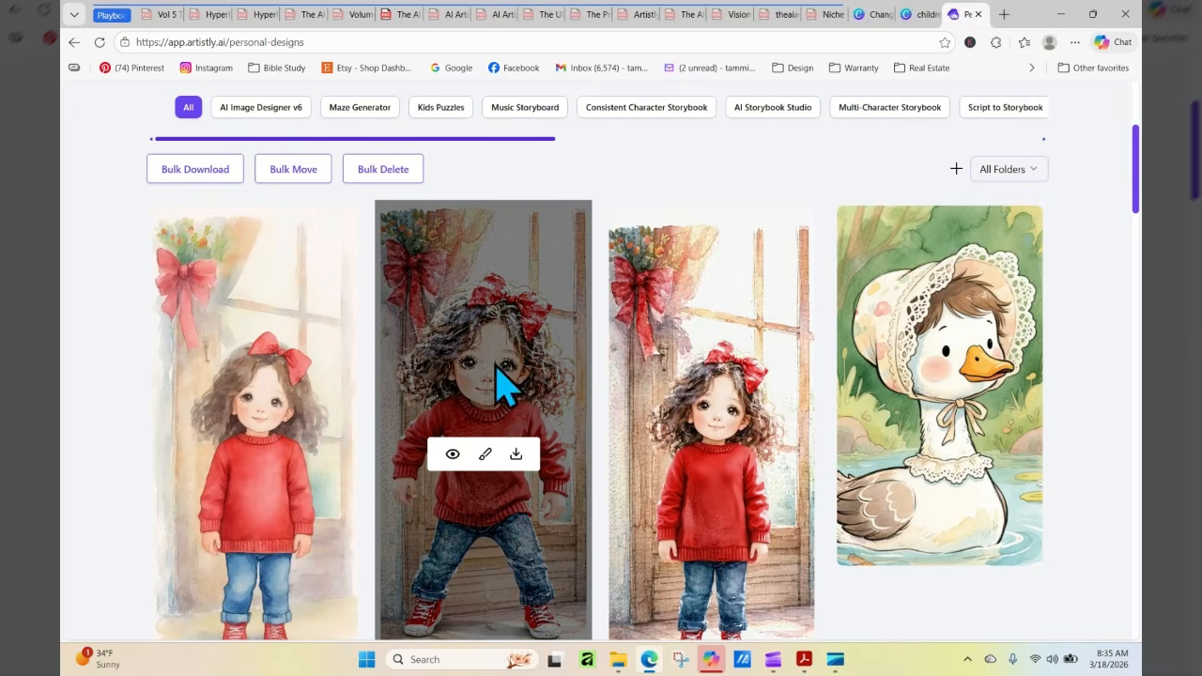
Open Human Stylizer in the AI Design Assistants again and load the wide-stance girl image from the media library
left_click_drag(1137, 220, 1136, 179)
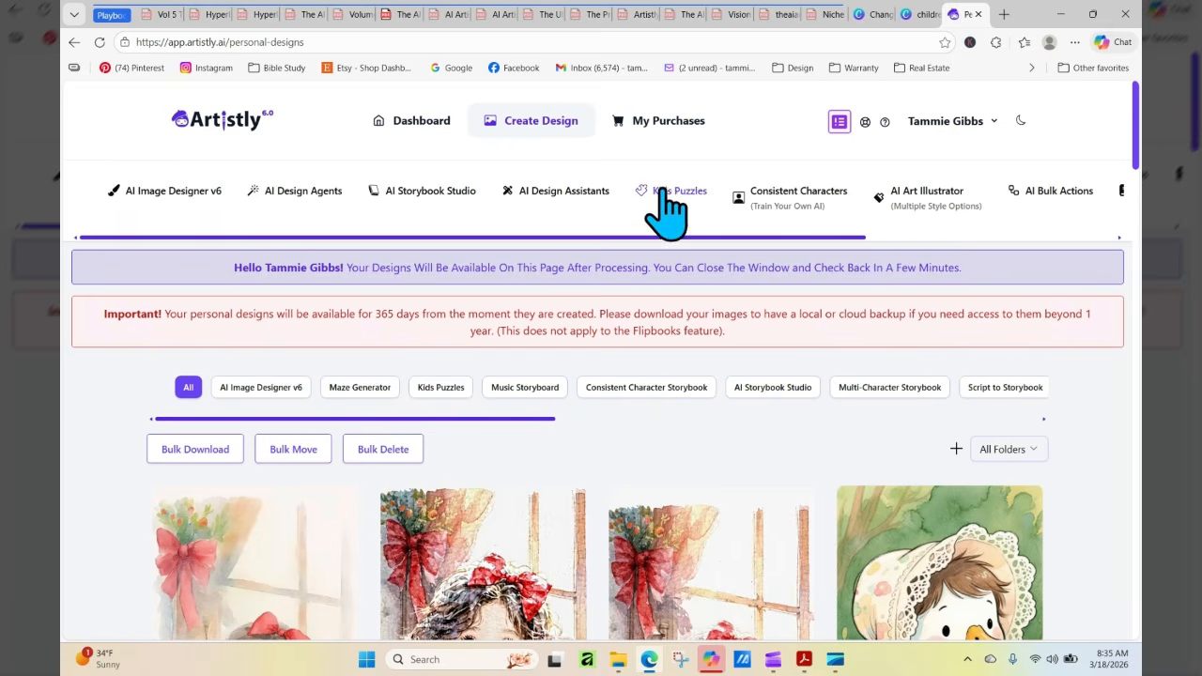
left_click(558, 193)
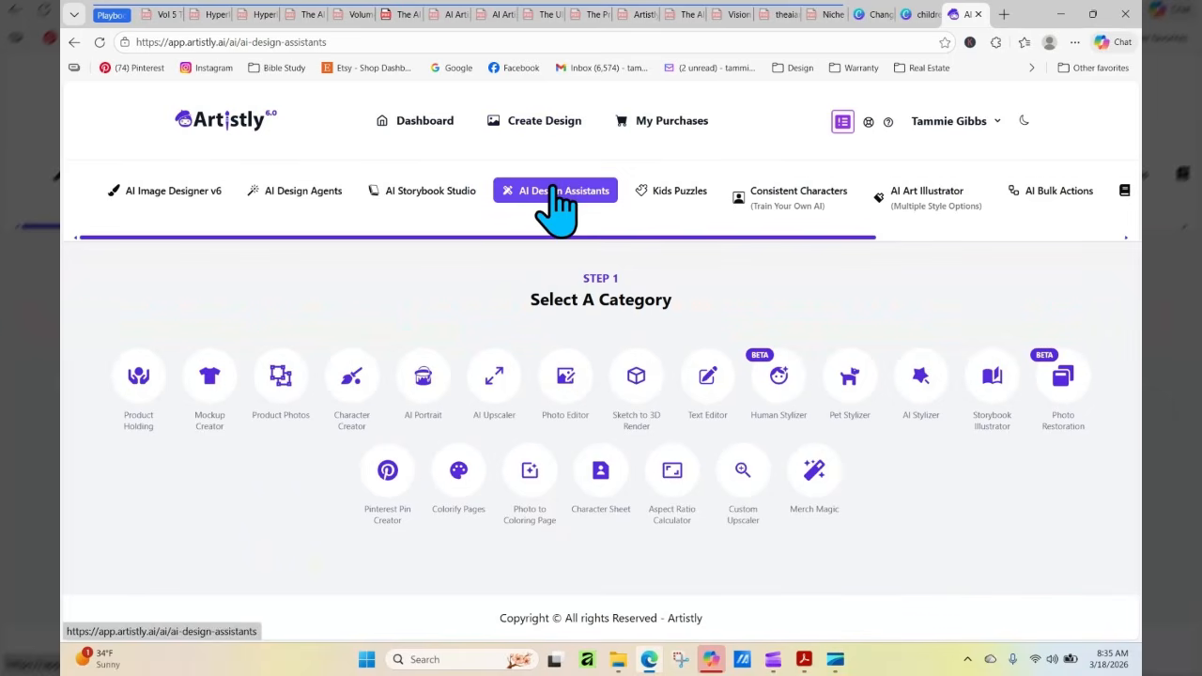
left_click(762, 381)
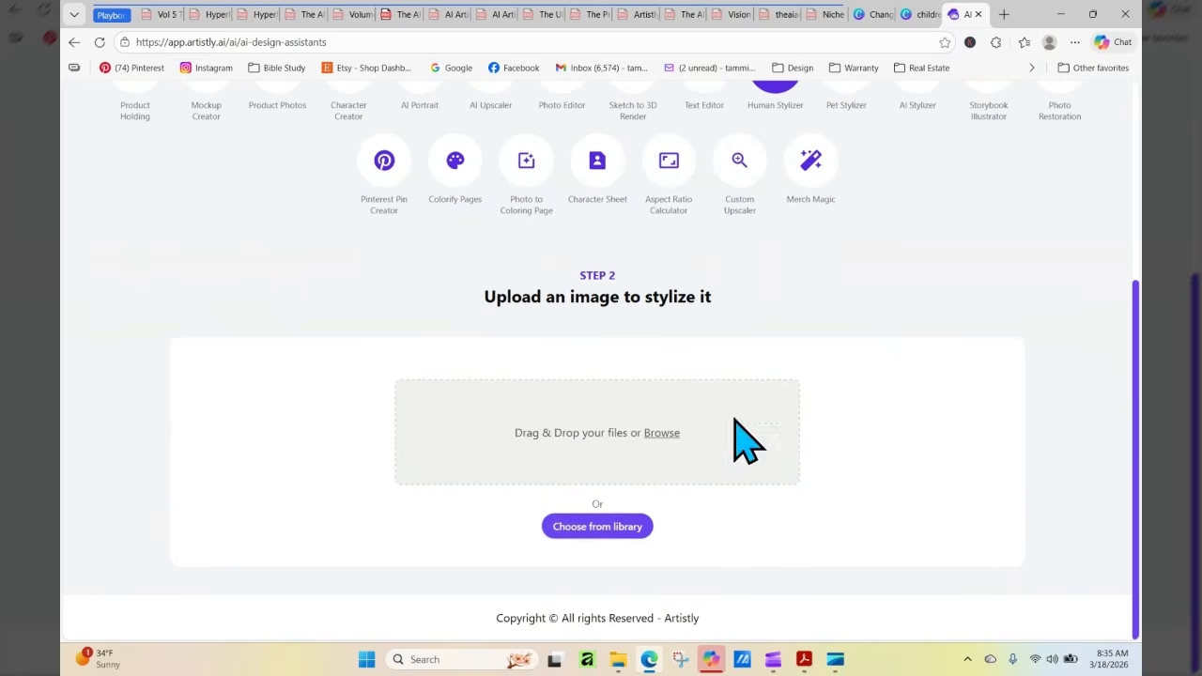
left_click(622, 528)
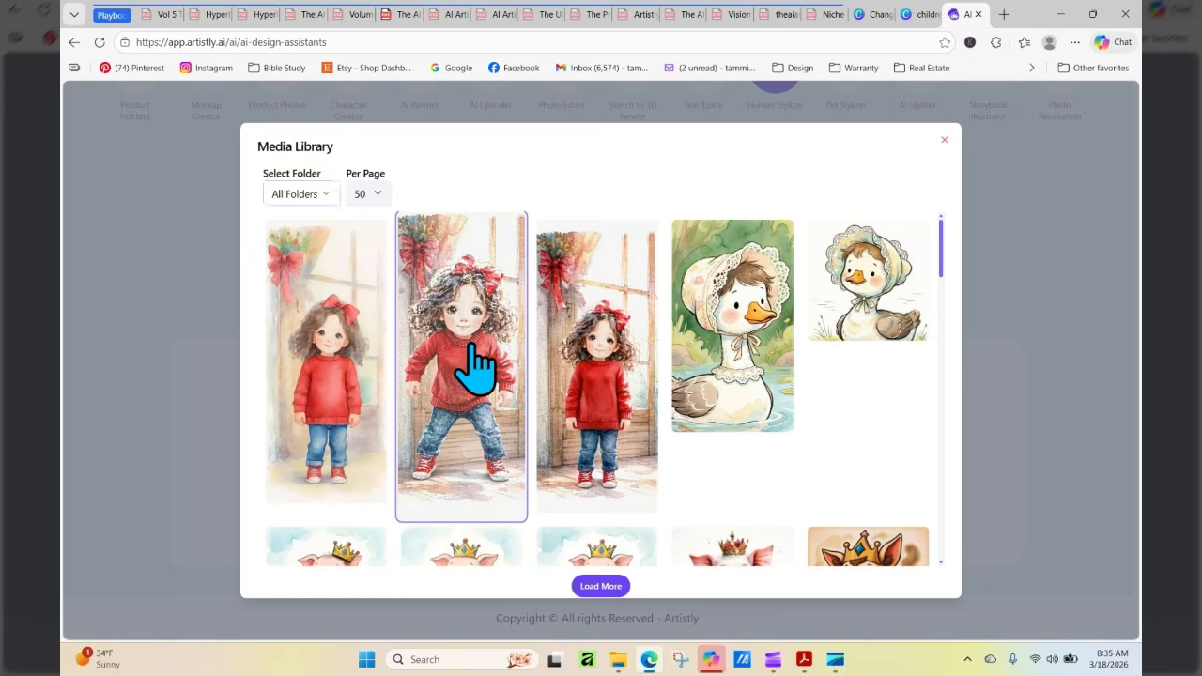
left_click(475, 365)
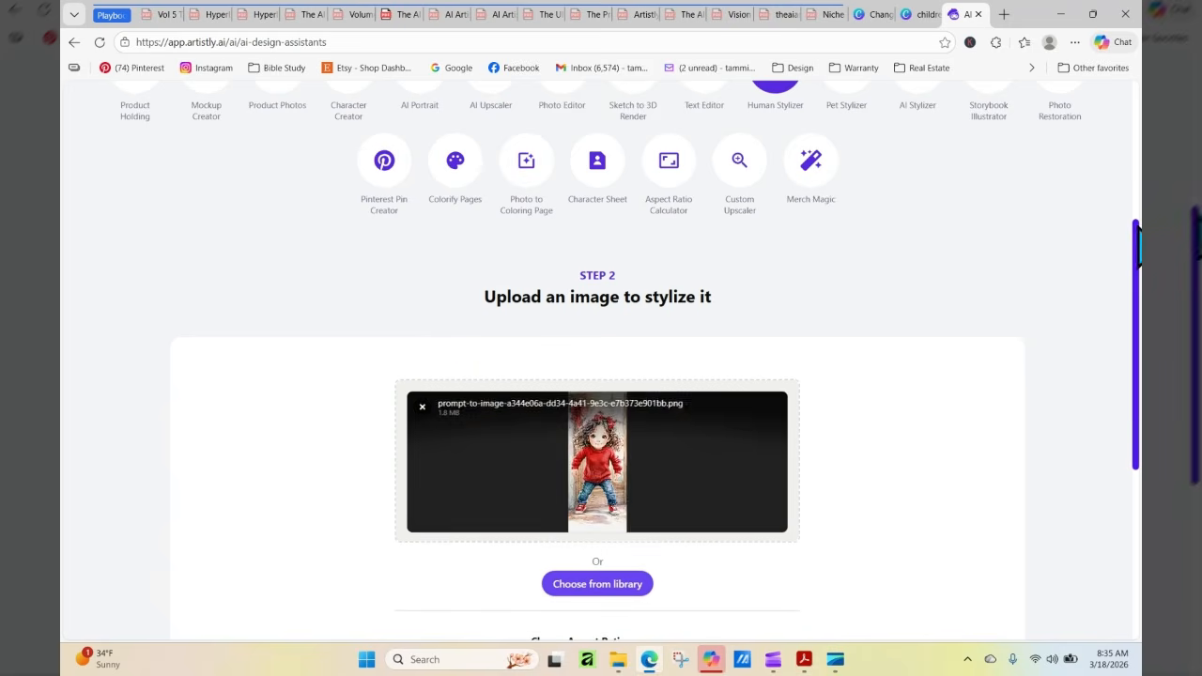
Enter the prompt "Change this into a softer watercolor" for the wide-stance girl and stylize the image
scroll(662, 407, "down", 4)
left_click(658, 407)
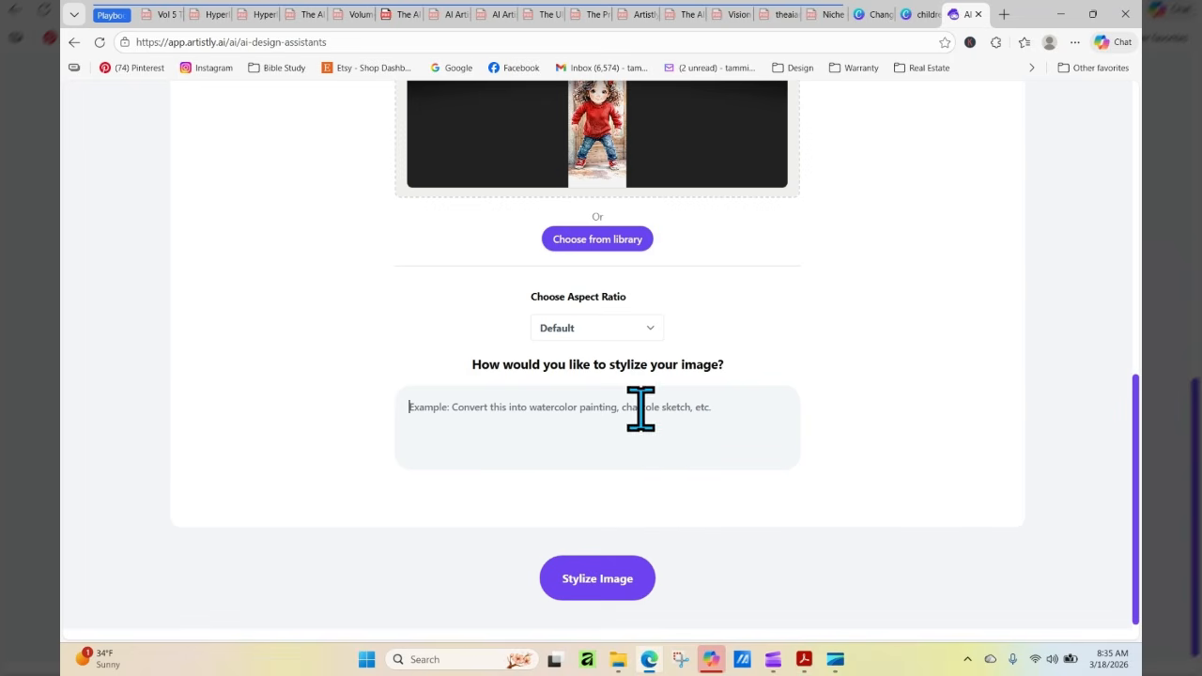
right_click(506, 435)
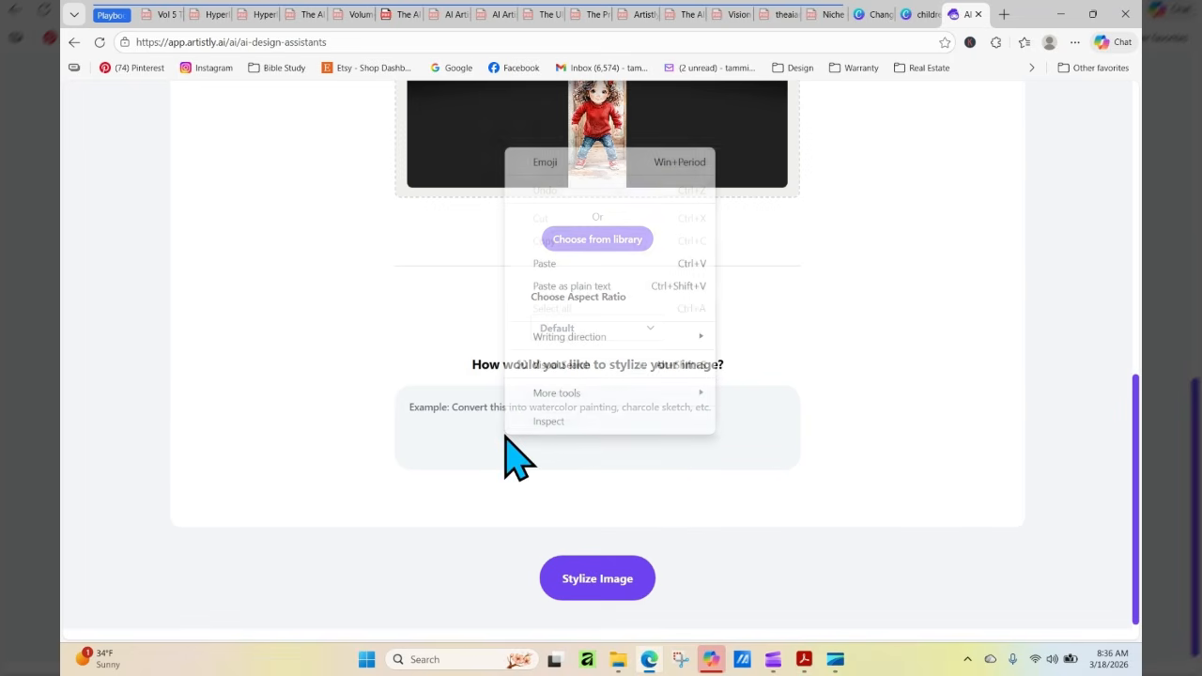
left_click(611, 263)
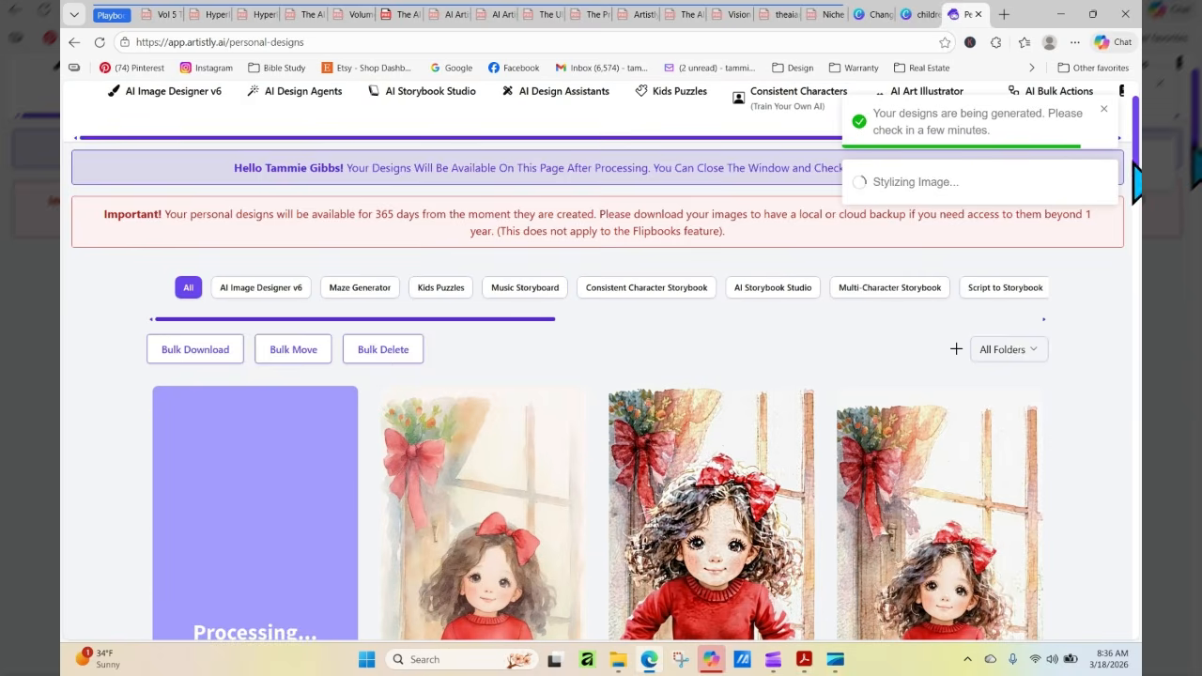
Refresh the personal designs and compare the softer watercolor of the wide-stance girl with the neighboring arms-down and original versions
scroll(1137, 183, "down", 3)
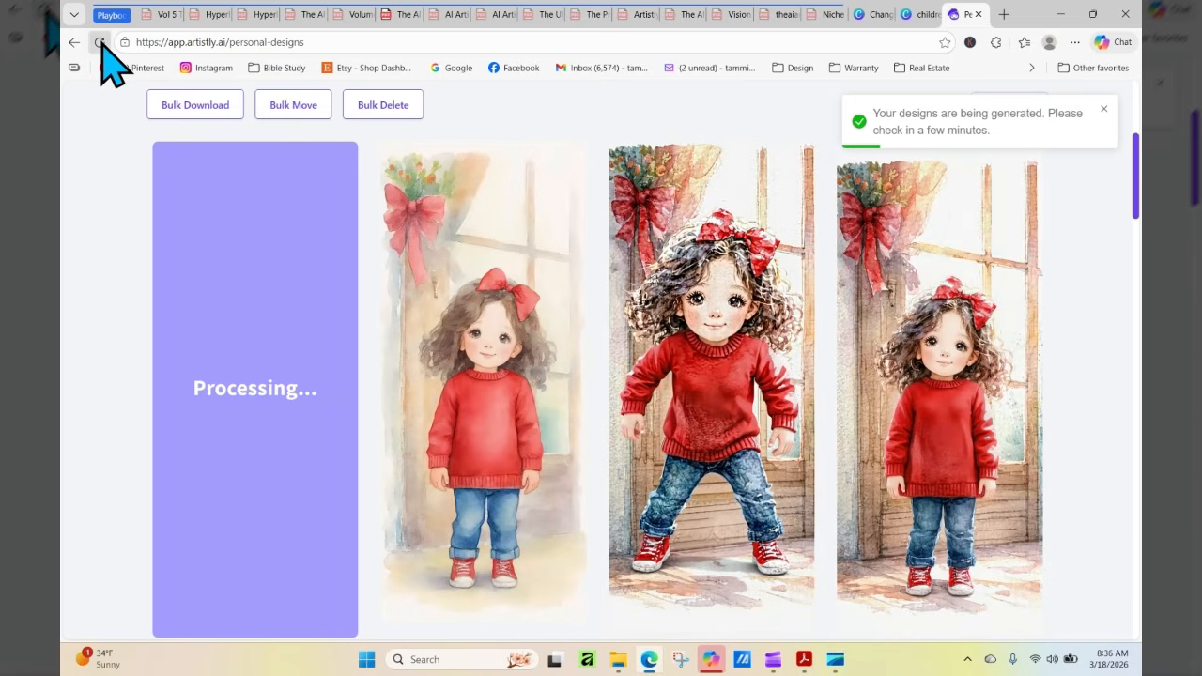
left_click(99, 42)
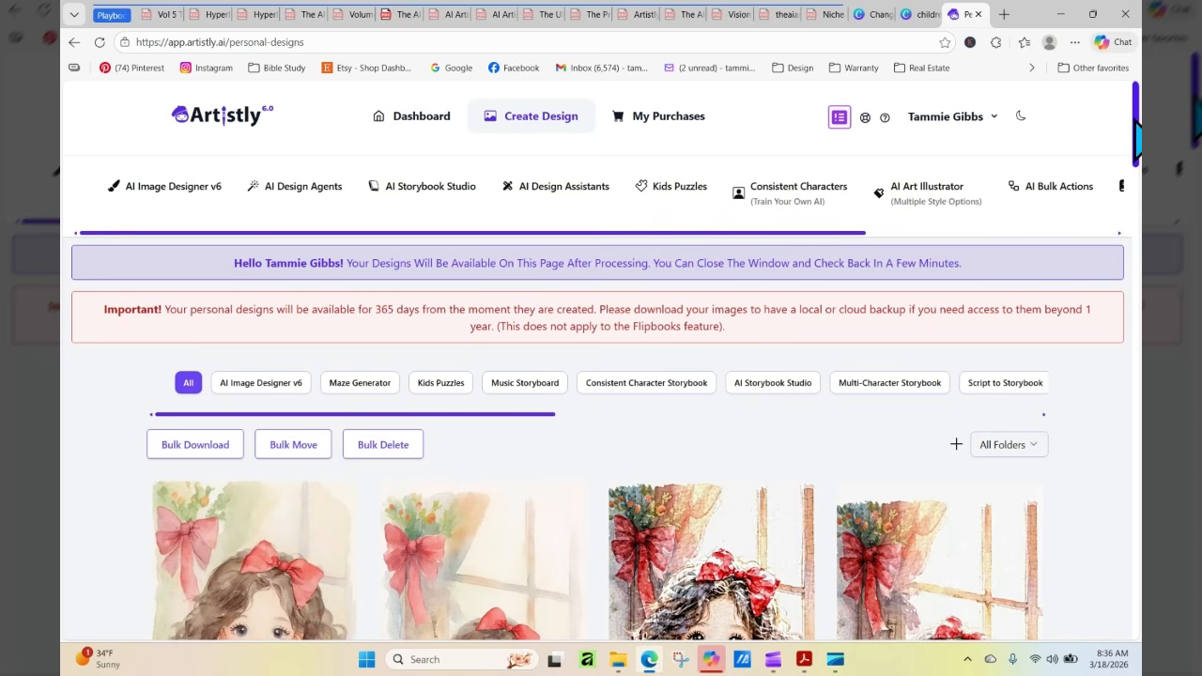
left_click_drag(1138, 131, 1138, 208)
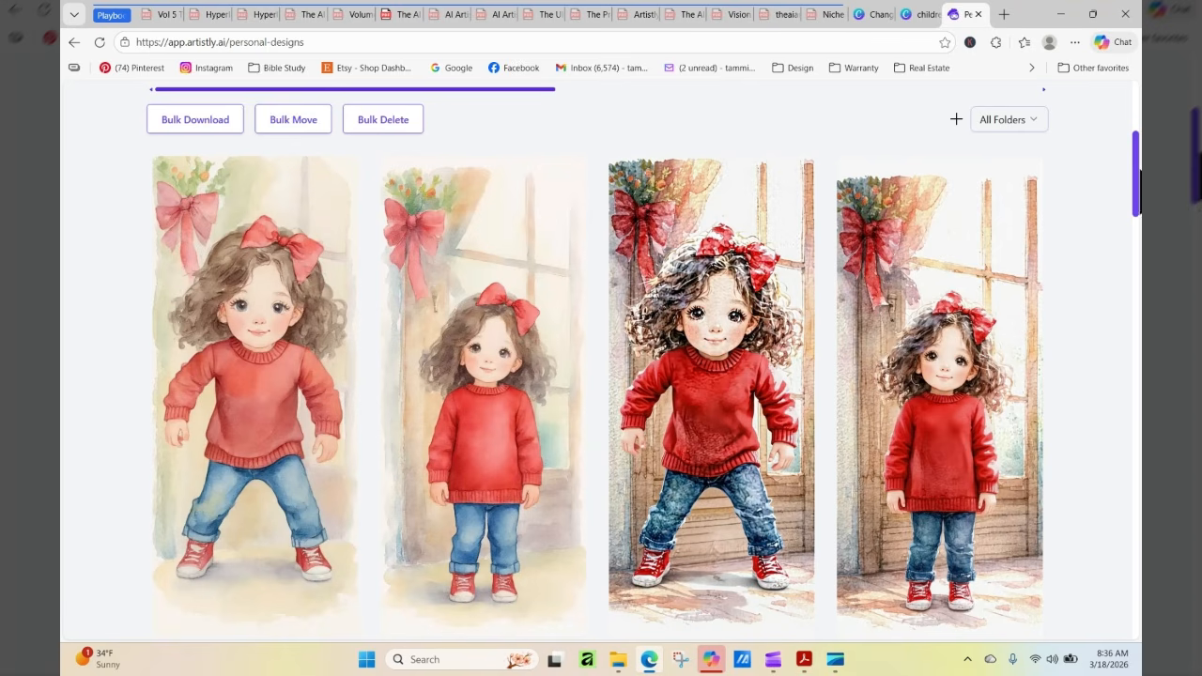
scroll(598, 360, "down", 6)
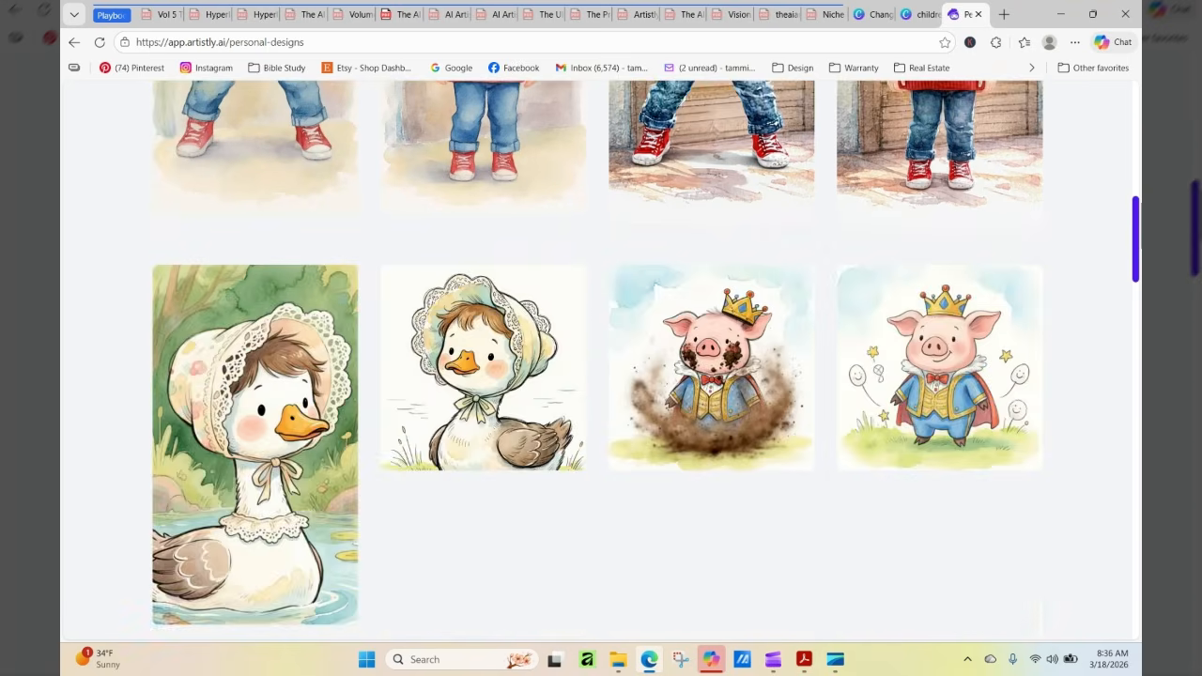
scroll(597, 360, "up", 10)
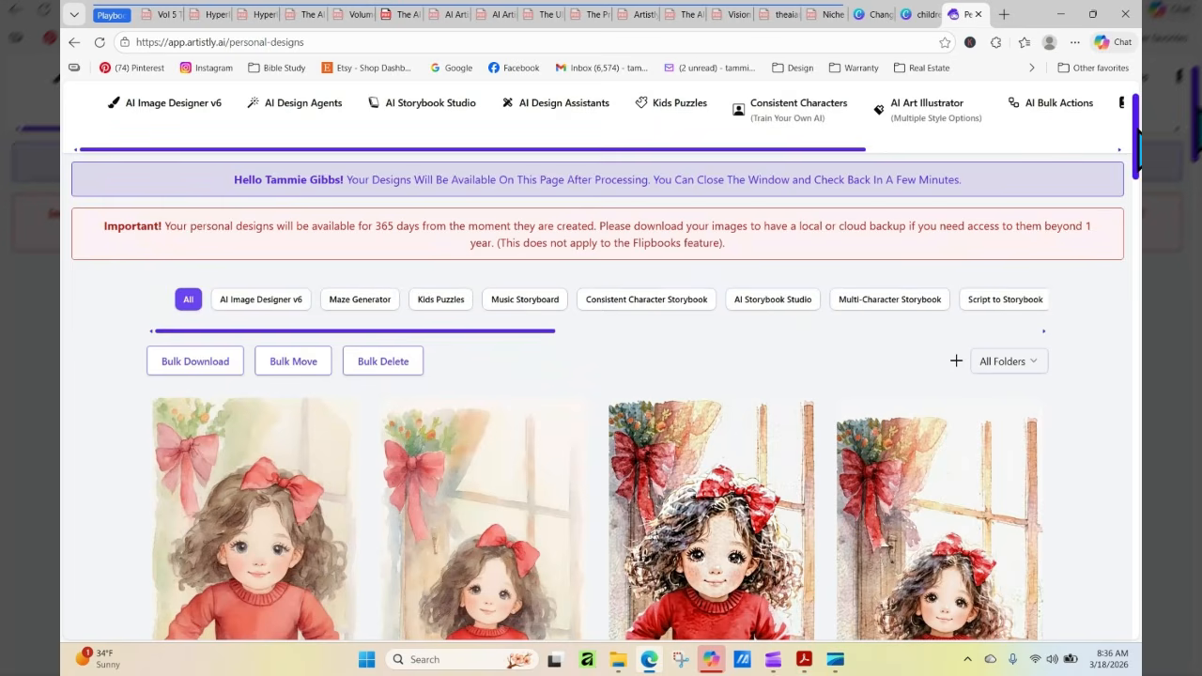
scroll(1138, 136, "down", 2)
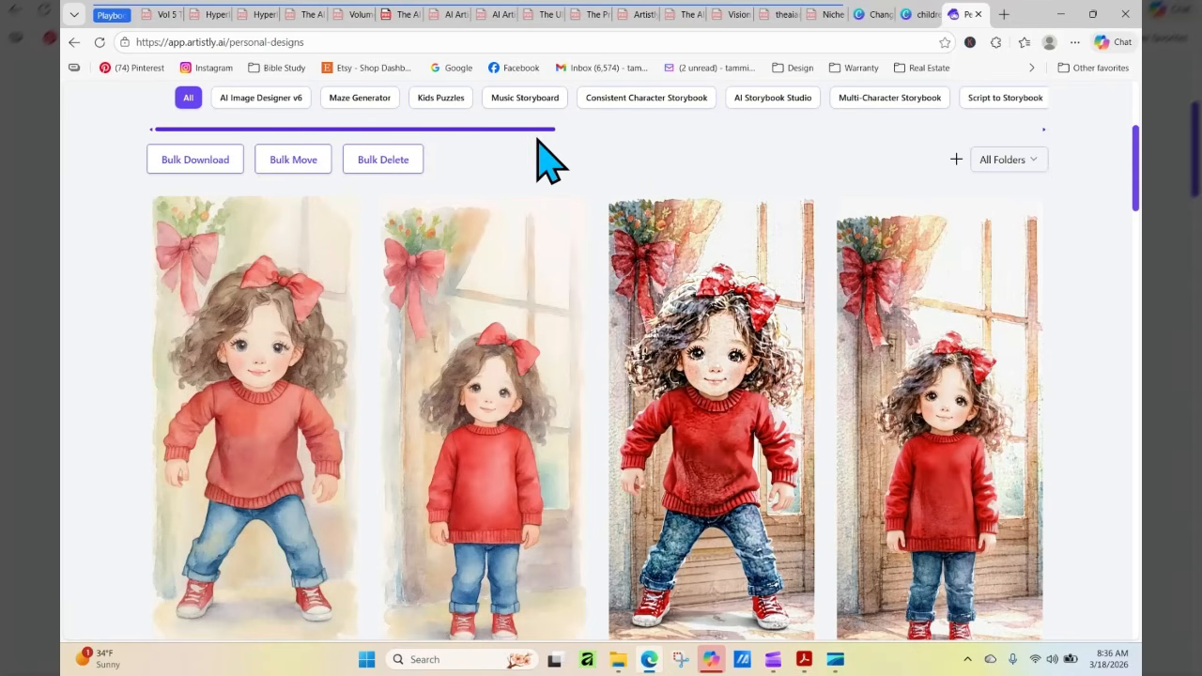
mouse_move(759, 532)
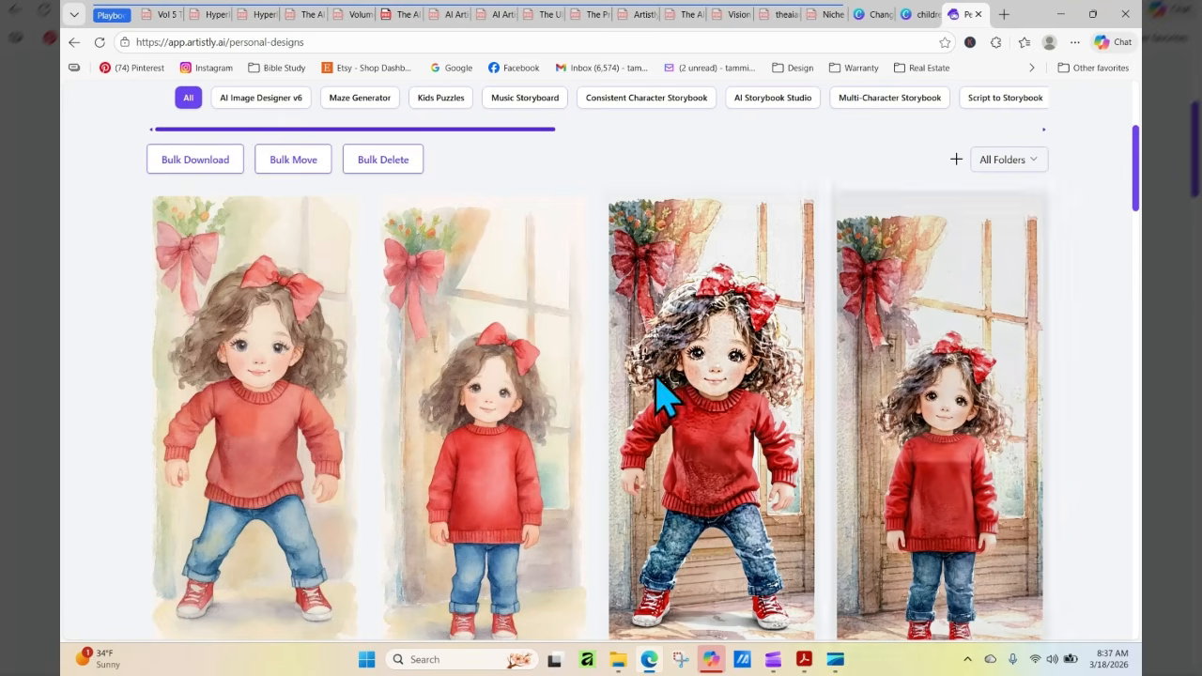
mouse_move(255, 492)
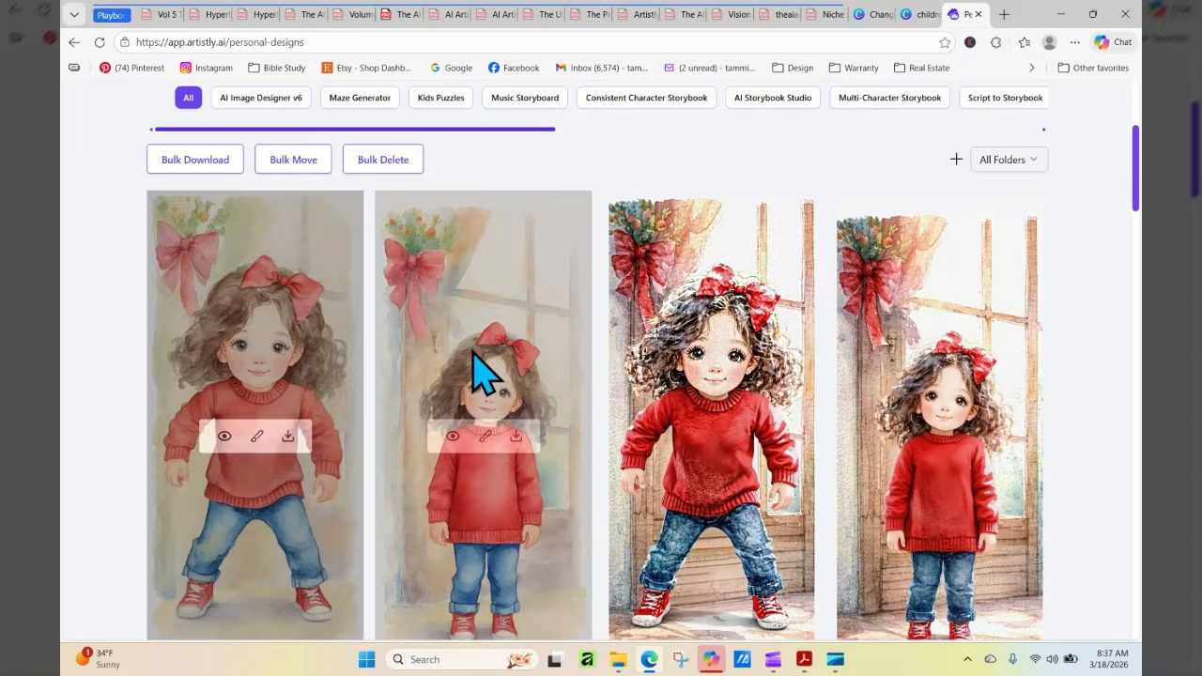
mouse_move(455, 552)
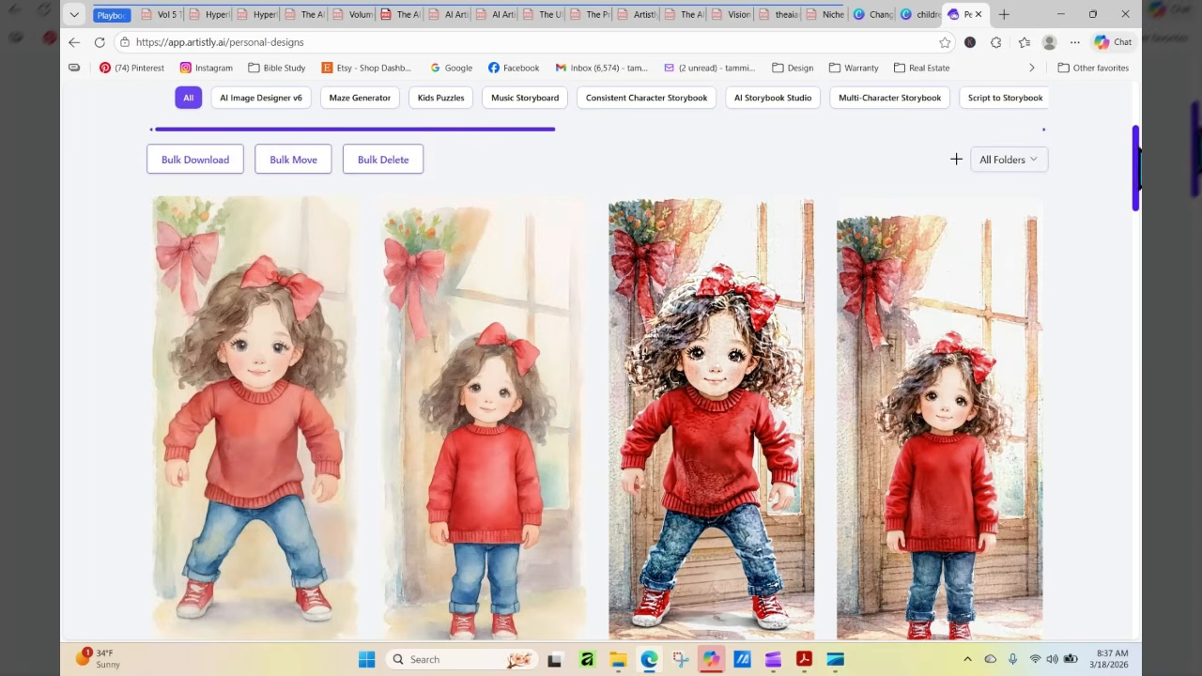
Browse the earlier watercolor poses and view the details of the cross-legged girl with the blue backpack
left_click_drag(1138, 155, 1138, 384)
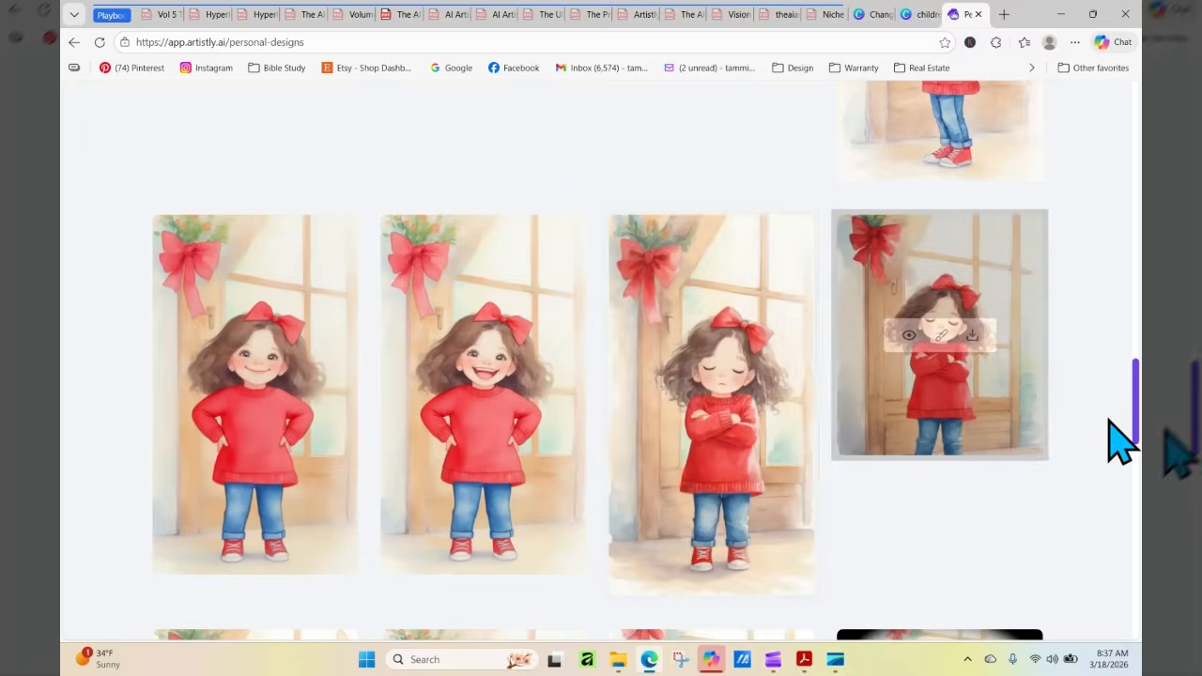
left_click_drag(1137, 394, 1137, 465)
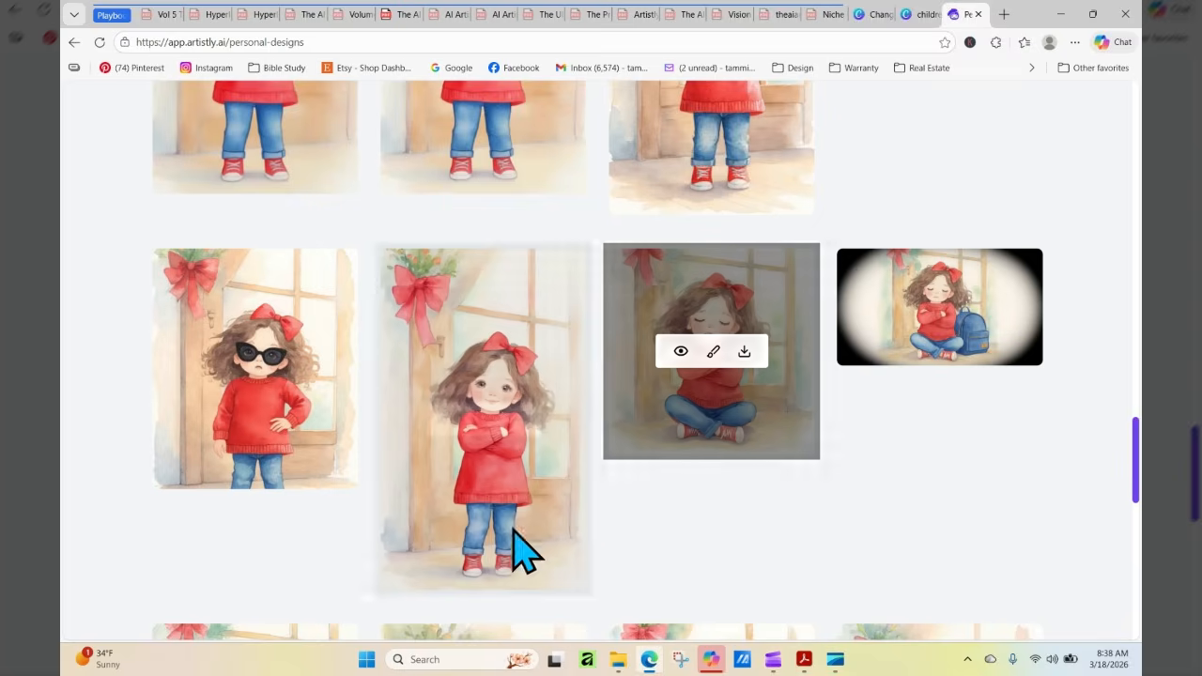
left_click_drag(1136, 457, 1138, 488)
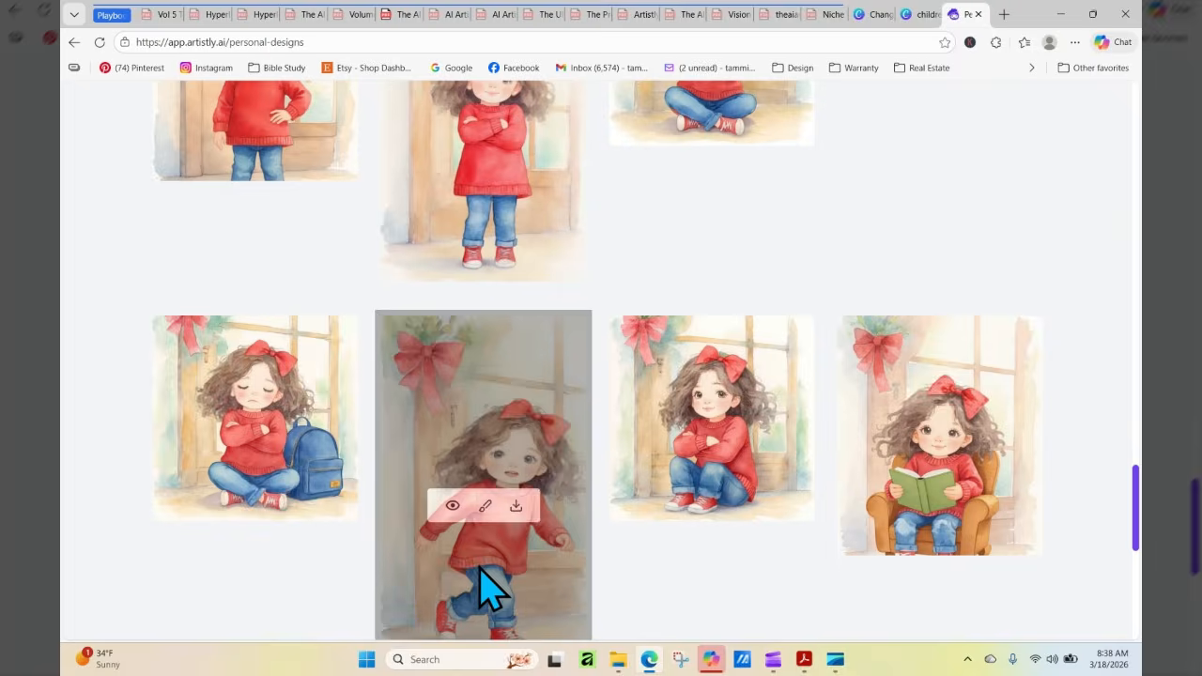
left_click(221, 425)
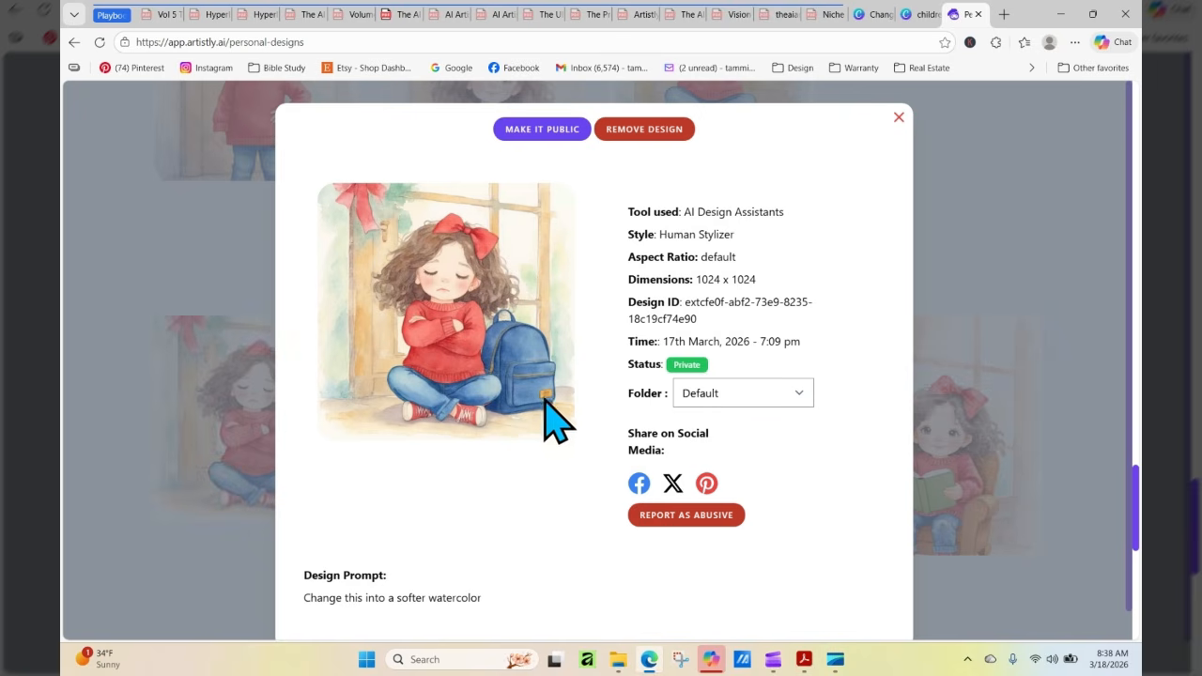
left_click(899, 119)
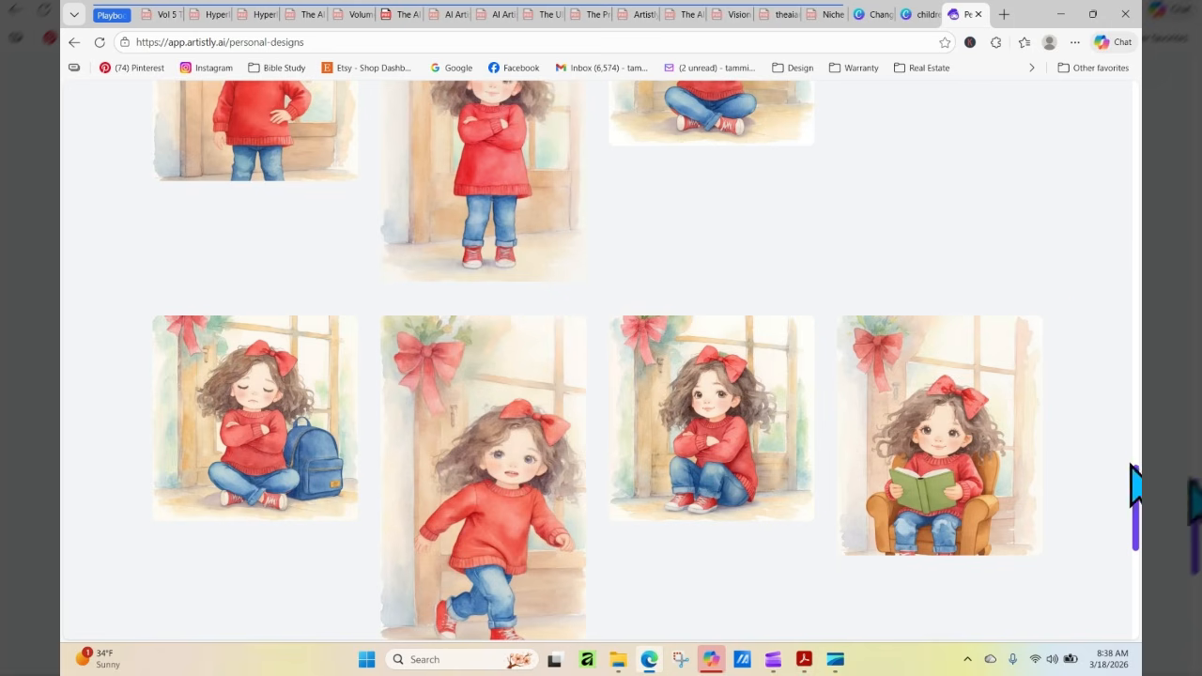
View the details of the softer watercolor of the girl blowing out candles on the three-tier cake
scroll(1137, 495, "down", 1)
left_click_drag(1137, 495, 1137, 620)
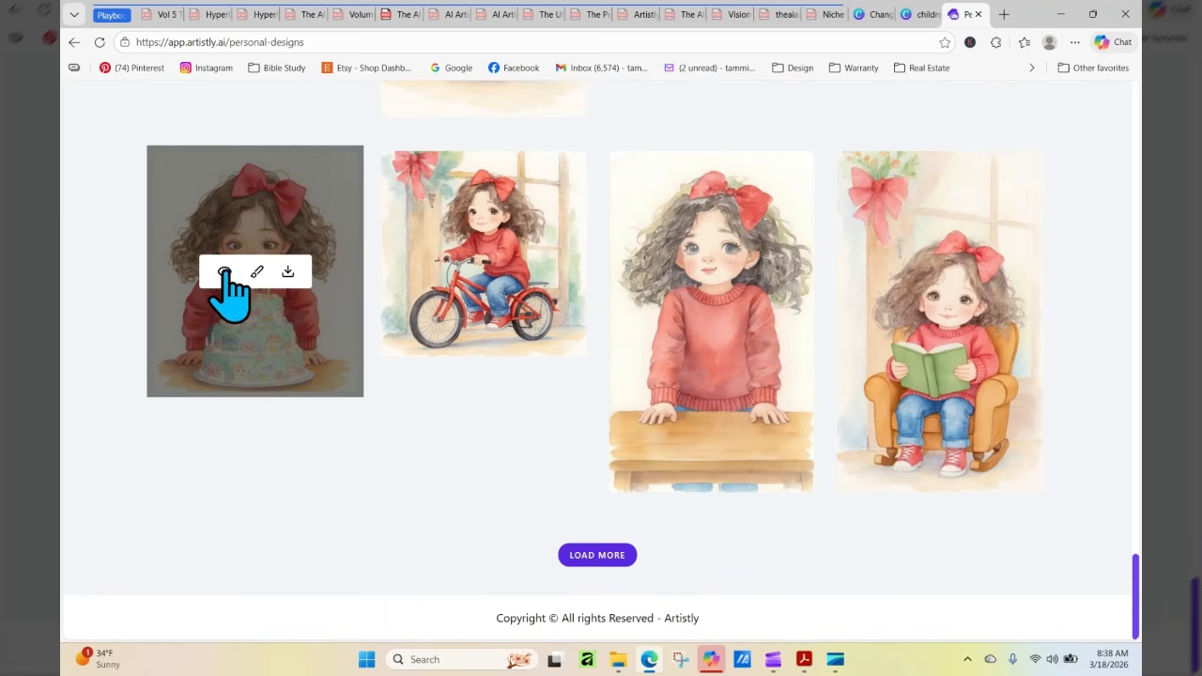
left_click(225, 273)
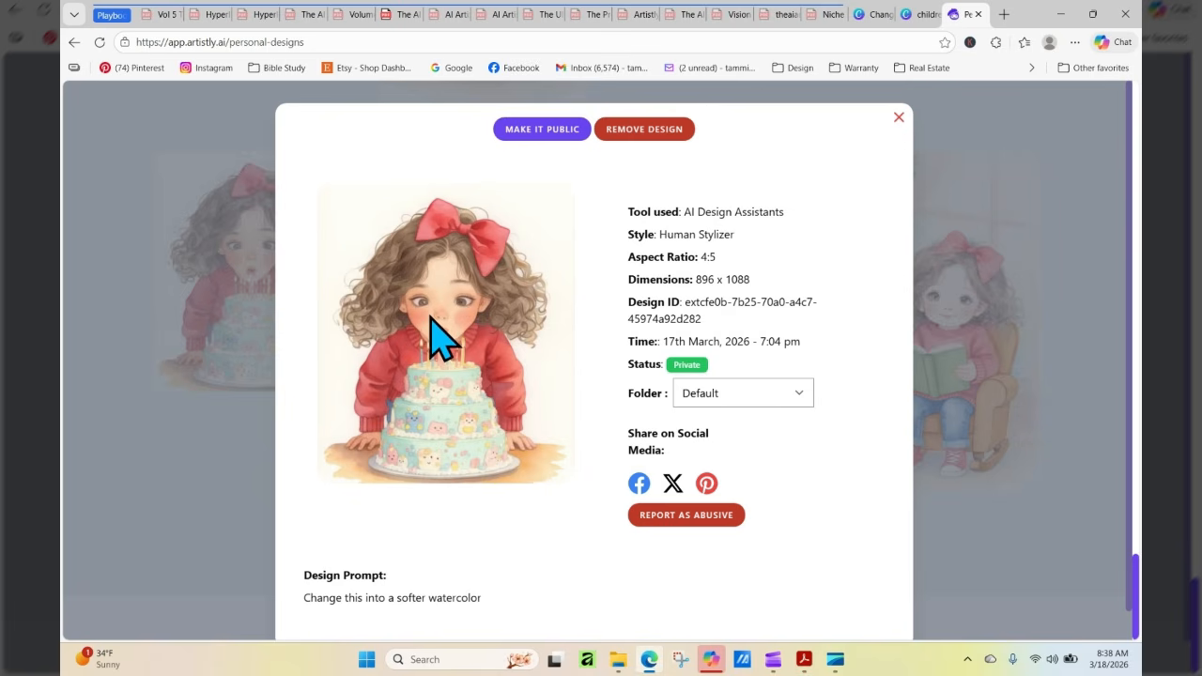
left_click_drag(488, 467, 498, 458)
left_click(899, 118)
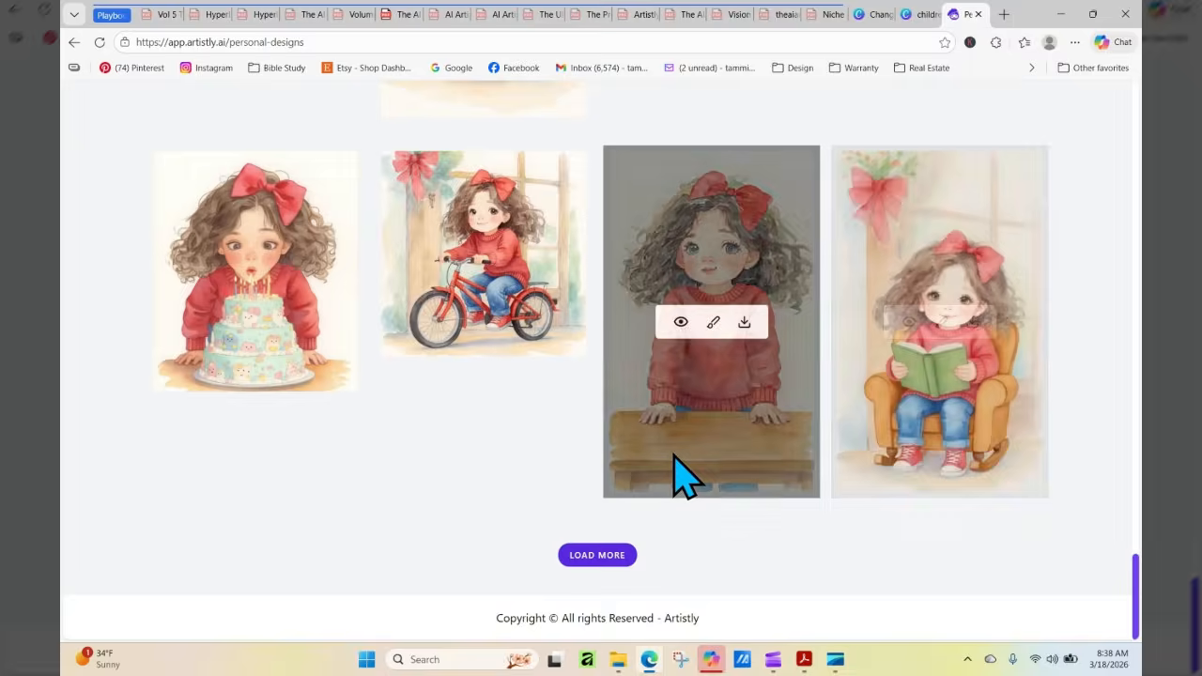
Load more personal designs and view the details of the pre-watercolor girl blowing out candles on the three-tier cake
left_click(575, 557)
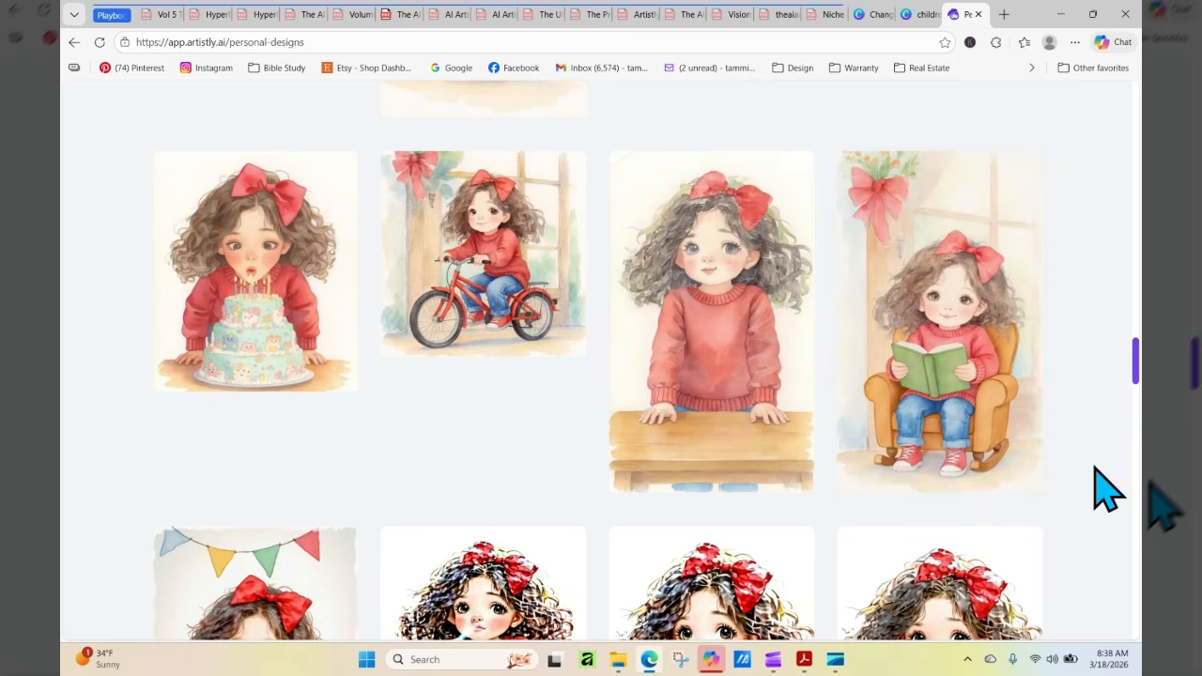
left_click_drag(1138, 354, 1142, 385)
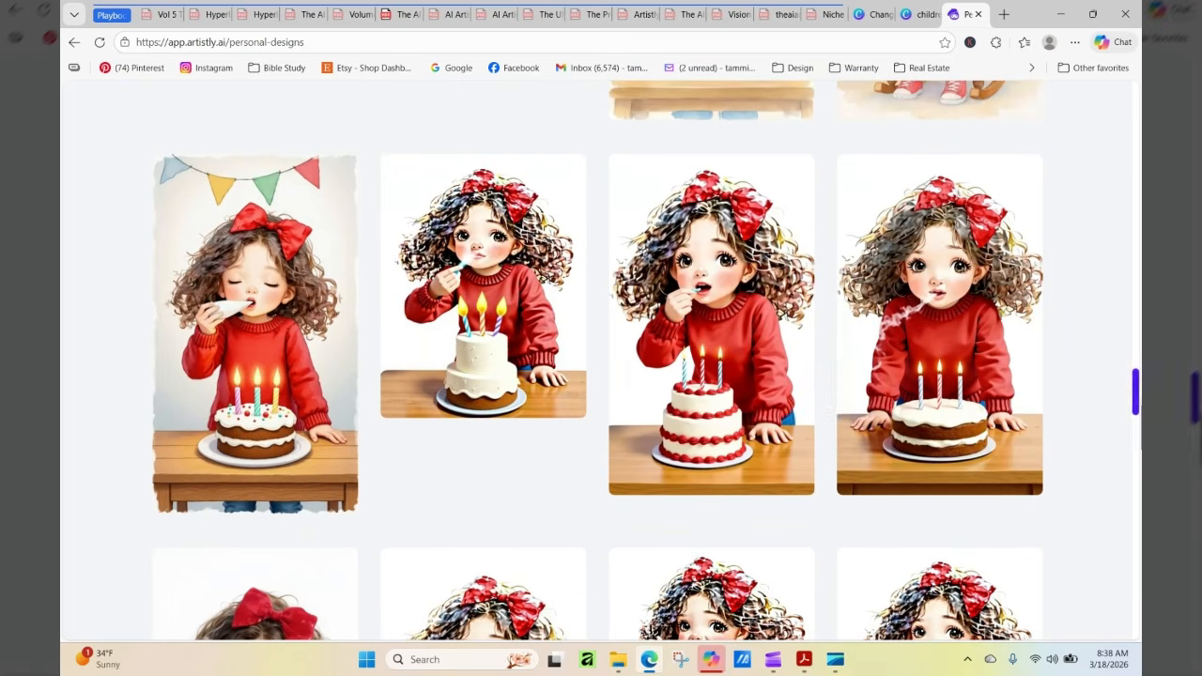
mouse_move(930, 265)
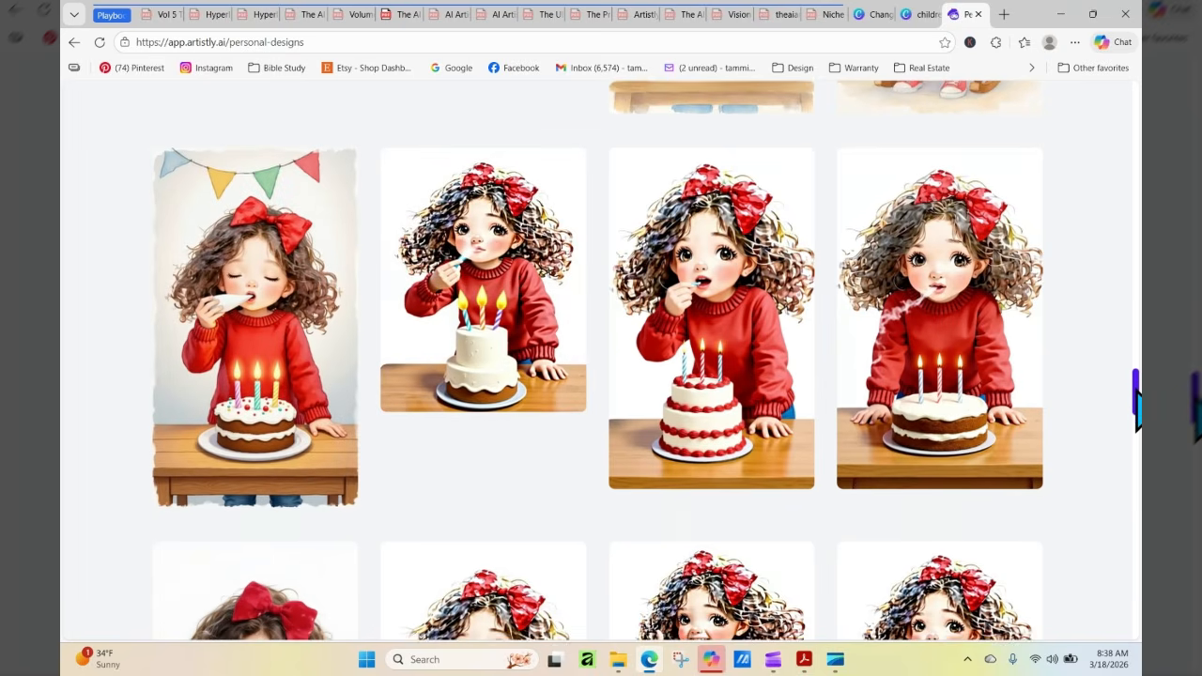
left_click_drag(1135, 396, 1137, 436)
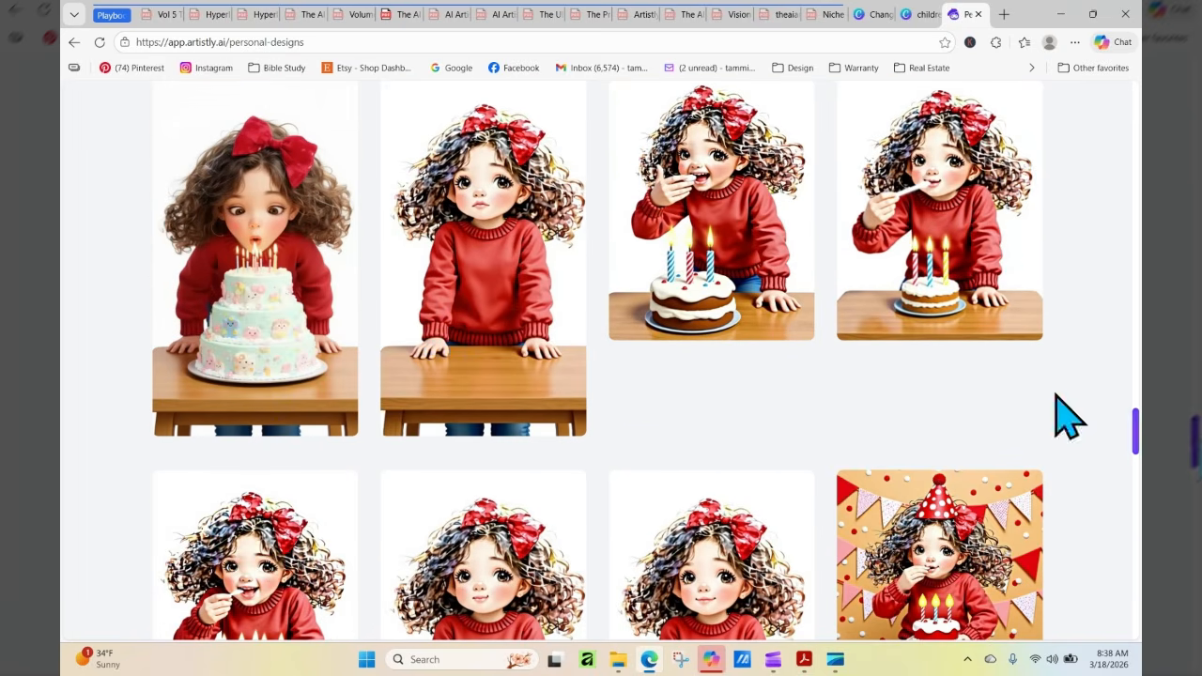
mouse_move(240, 361)
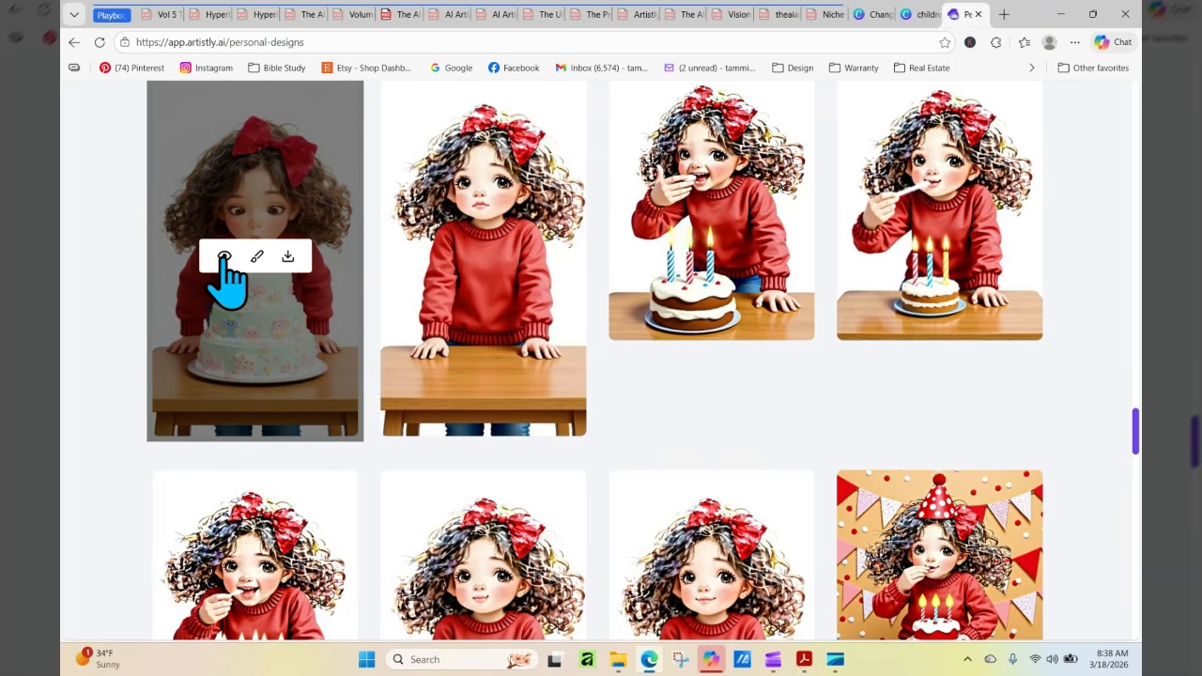
left_click(225, 258)
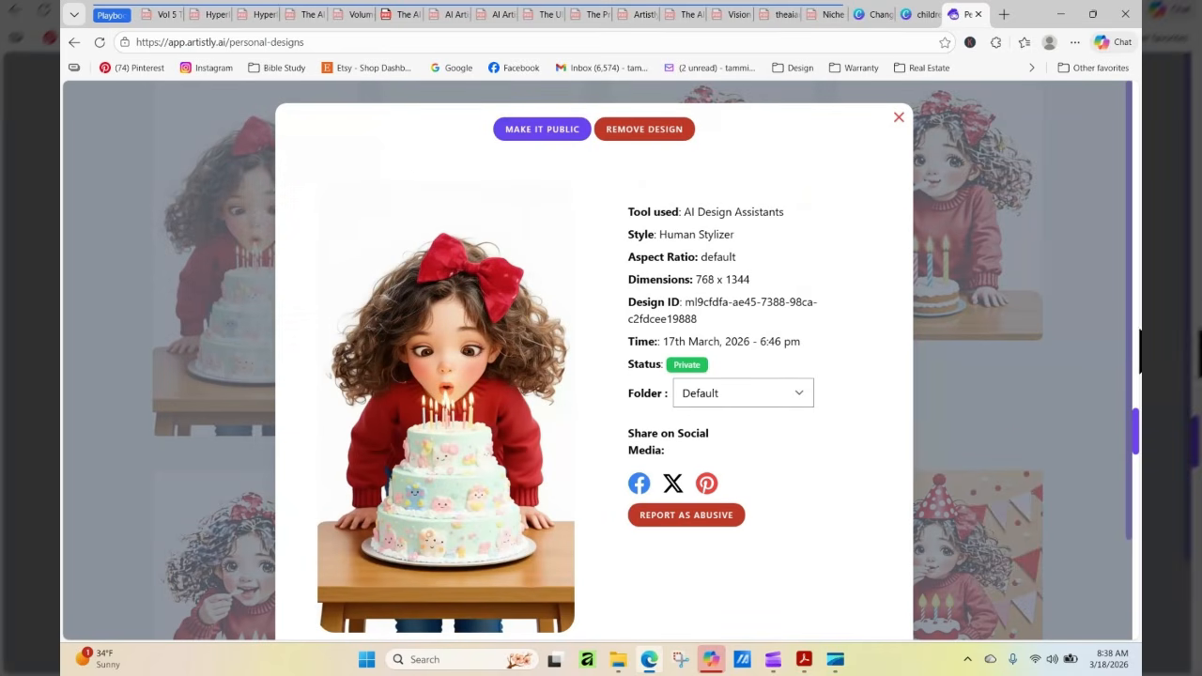
left_click(898, 117)
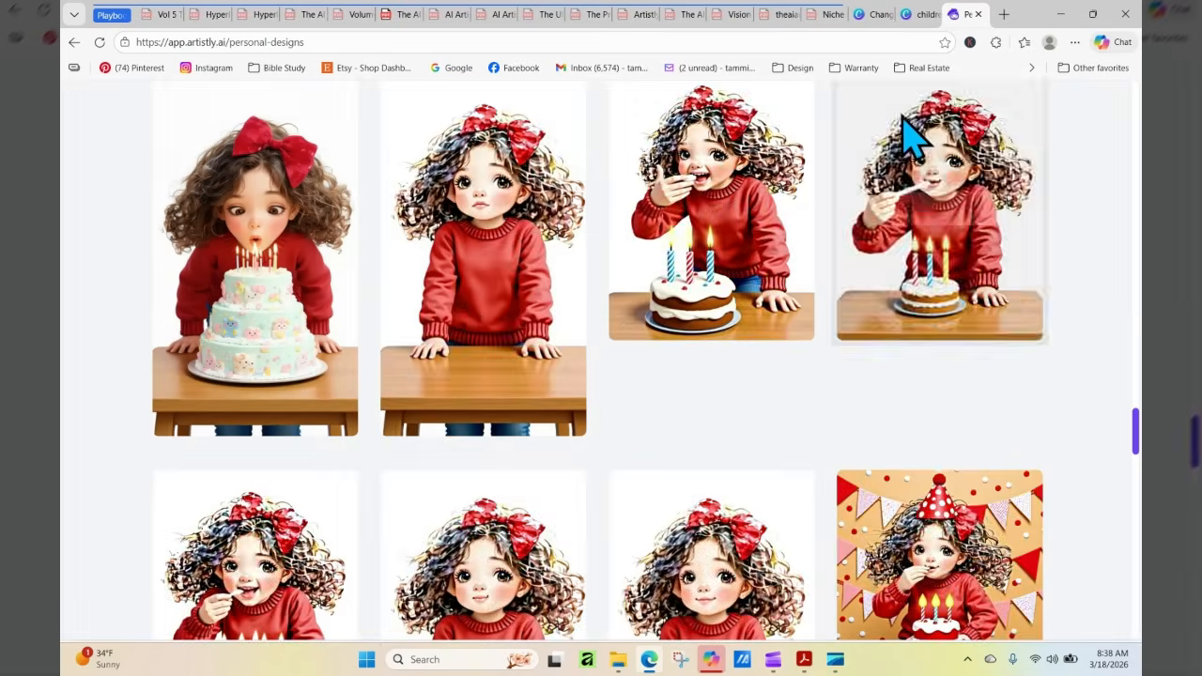
Examine the older original poses of the girl, down to the seated pose with the backpack
scroll(601, 357, "down", 5)
left_click_drag(1138, 390, 1140, 491)
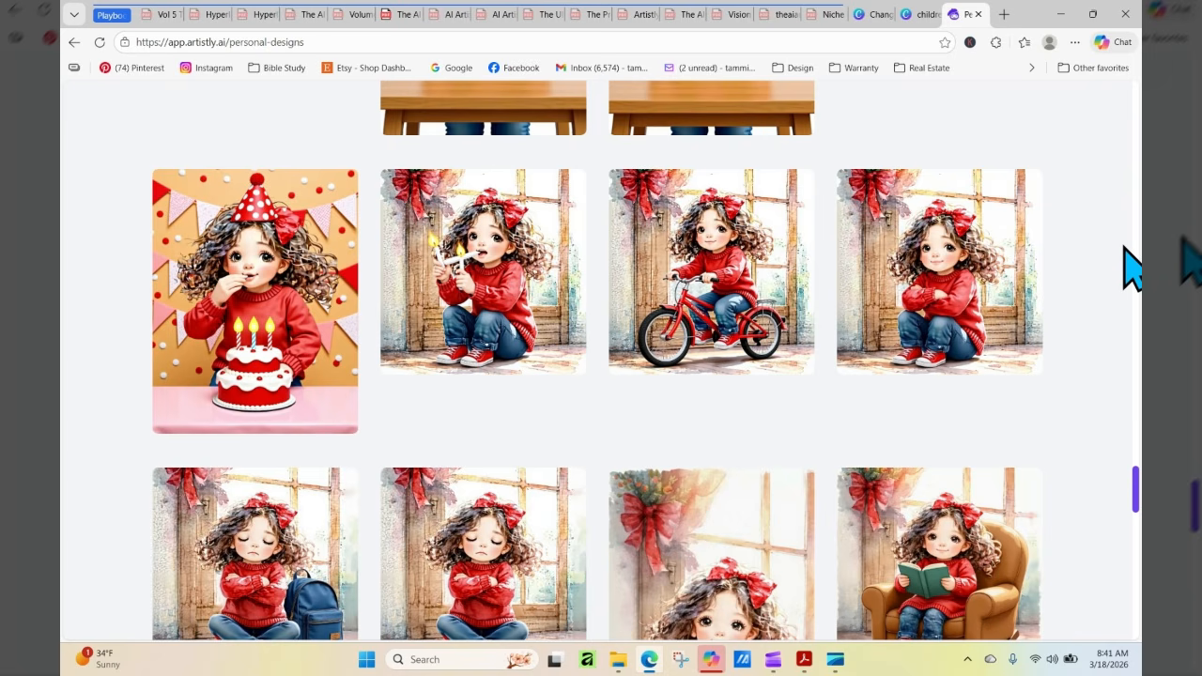
scroll(1132, 268, "up", 4)
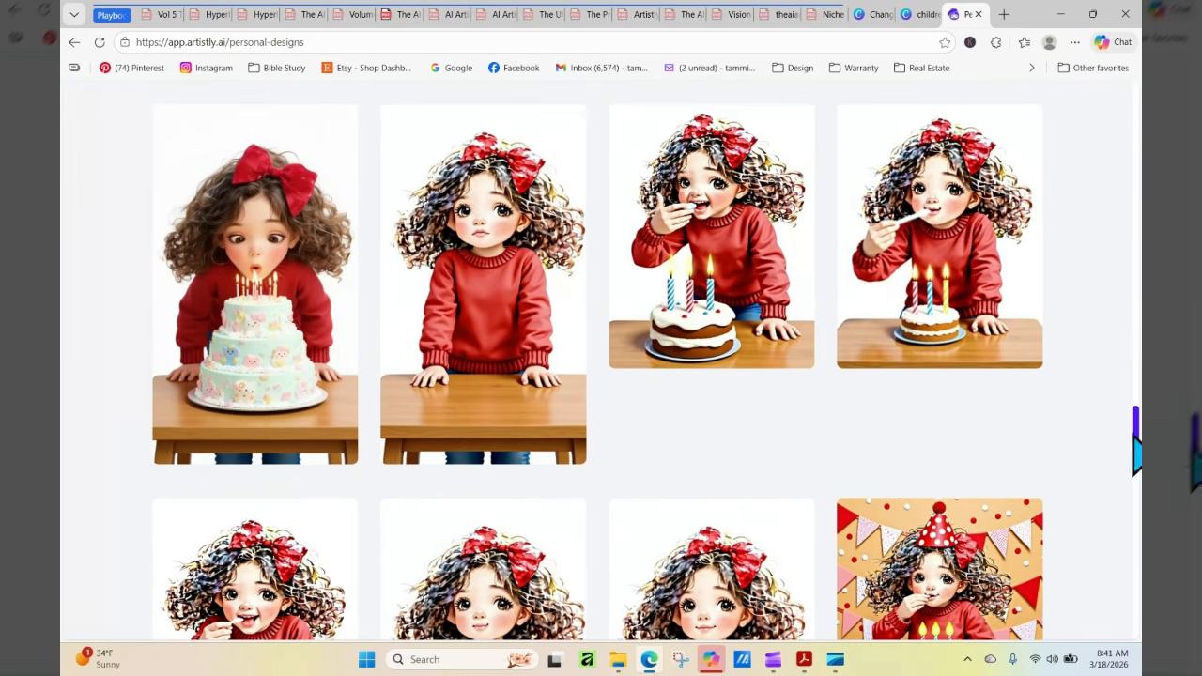
left_click_drag(1136, 436, 1137, 576)
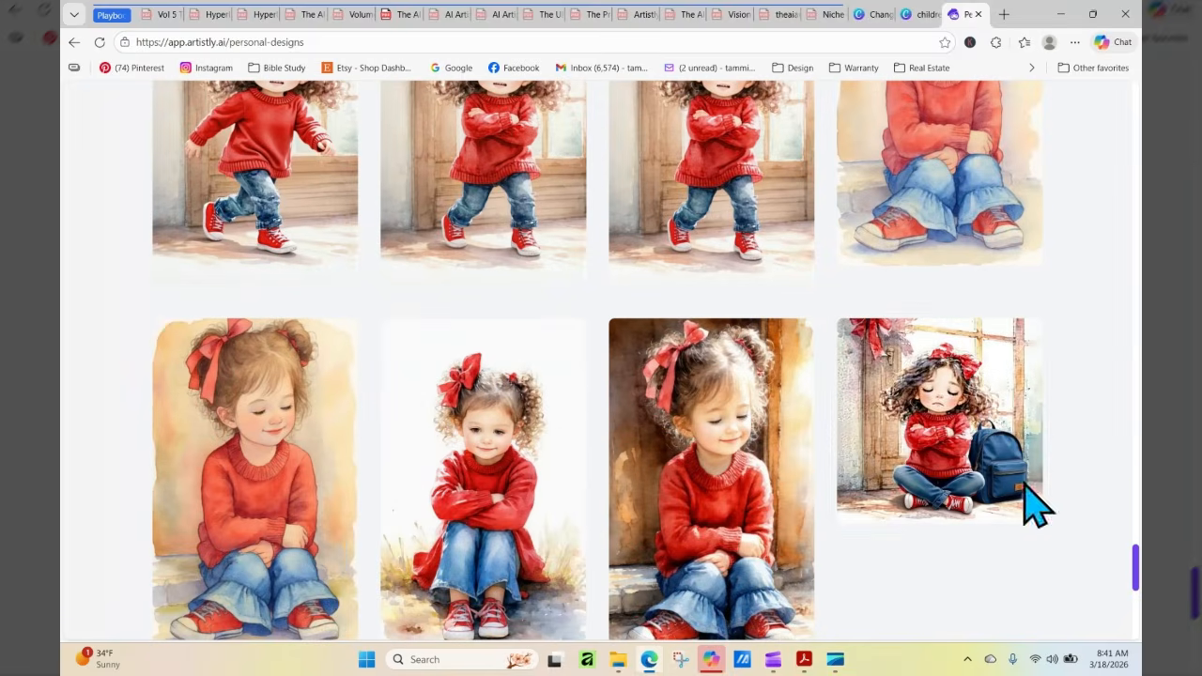
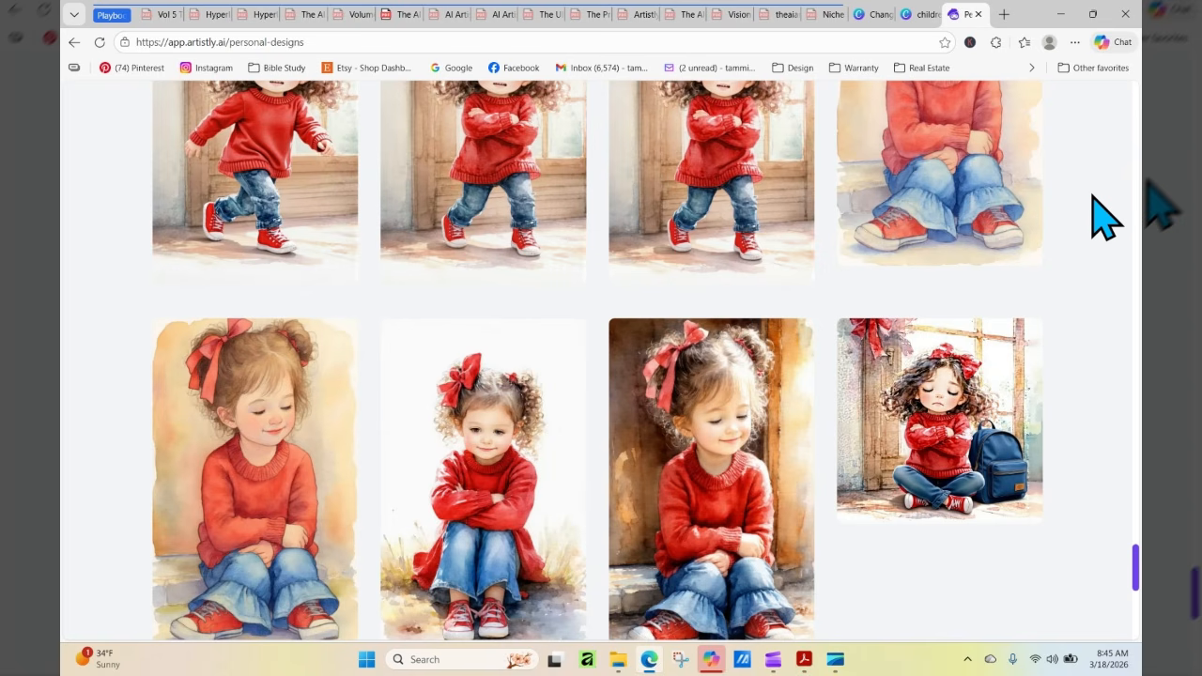
View the details of the original cross-legged girl with the blue backpack
mouse_move(1041, 457)
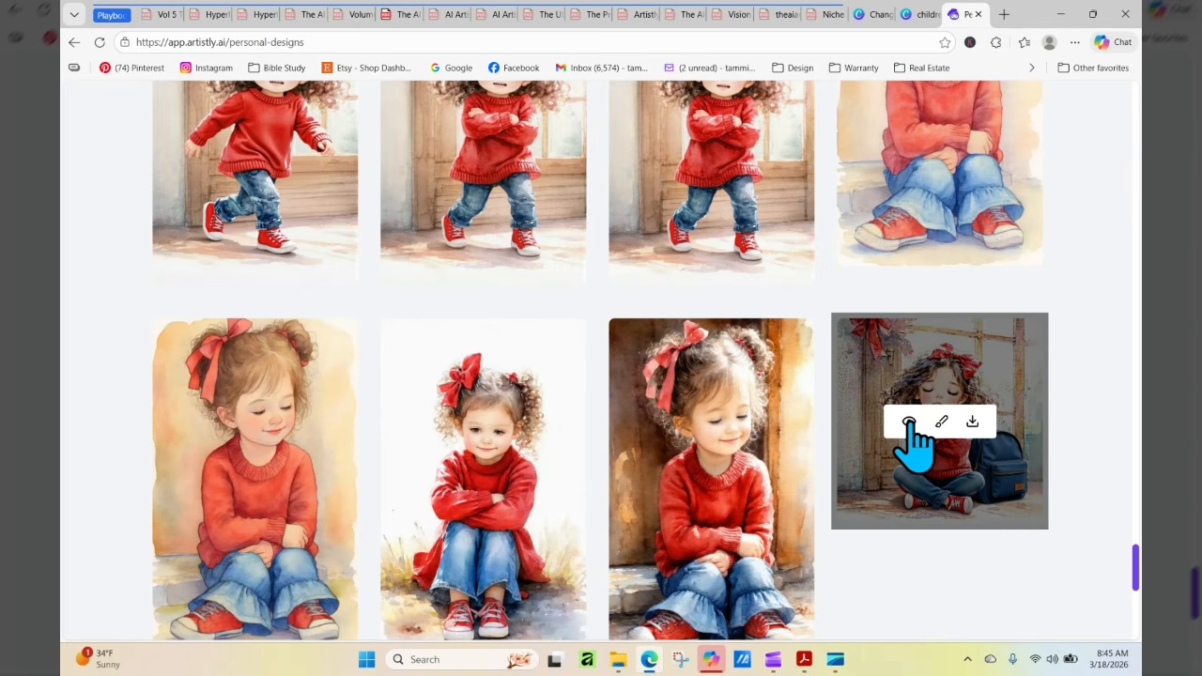
left_click(909, 423)
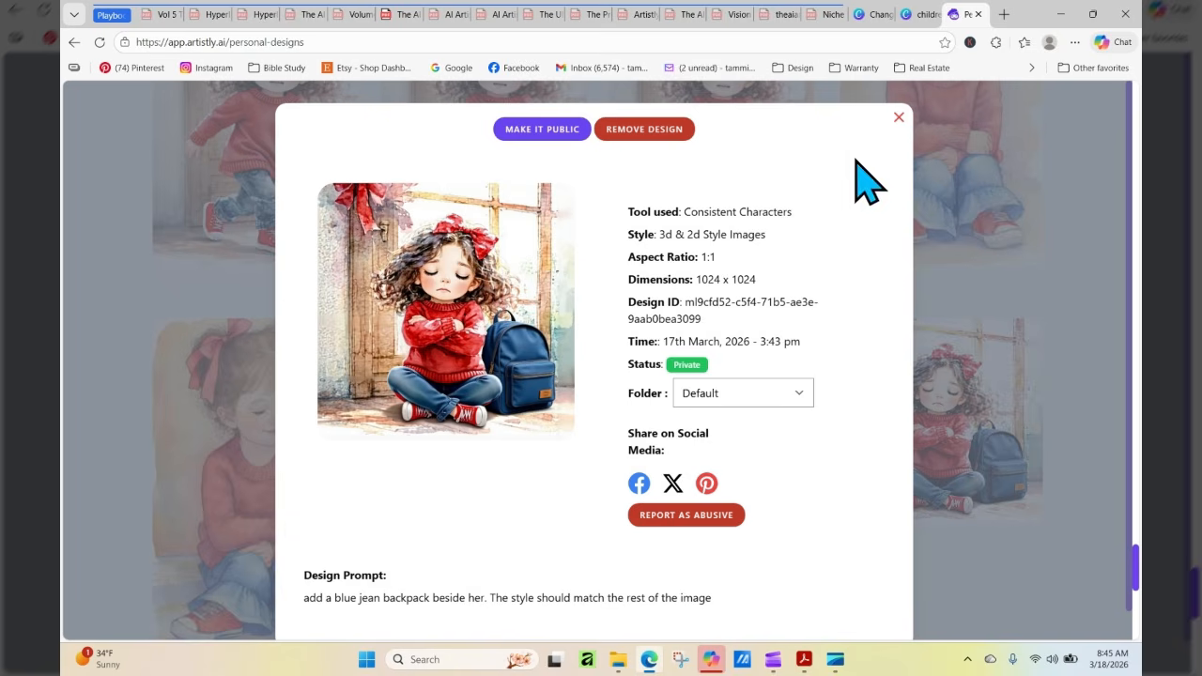
left_click(899, 116)
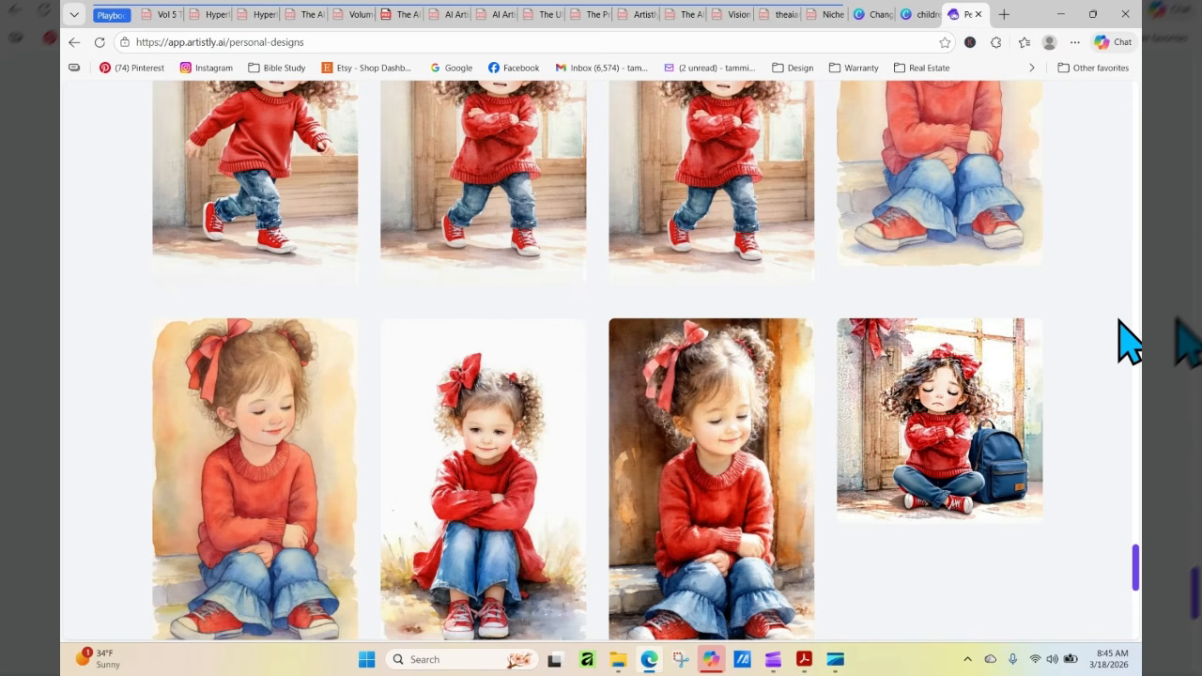
Go back up to the softer watercolor poses and view the details of the cross-legged girl with the backpack
scroll(1127, 340, "up", 2)
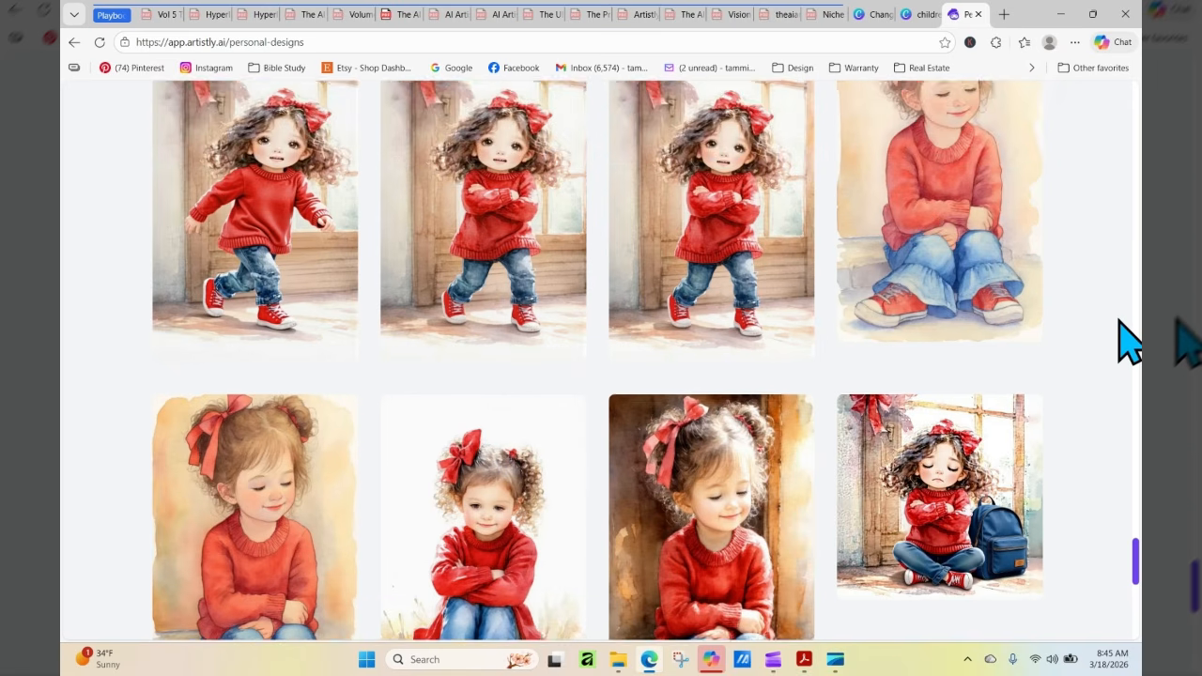
scroll(1128, 340, "up", 3)
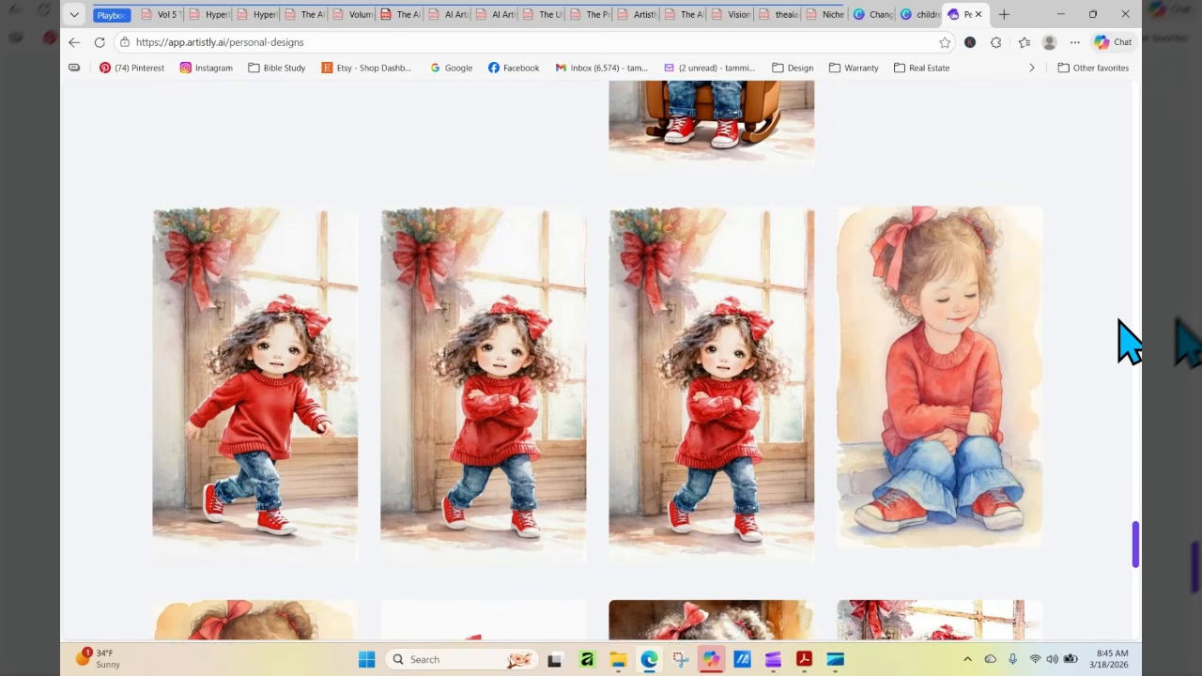
scroll(1128, 340, "up", 3)
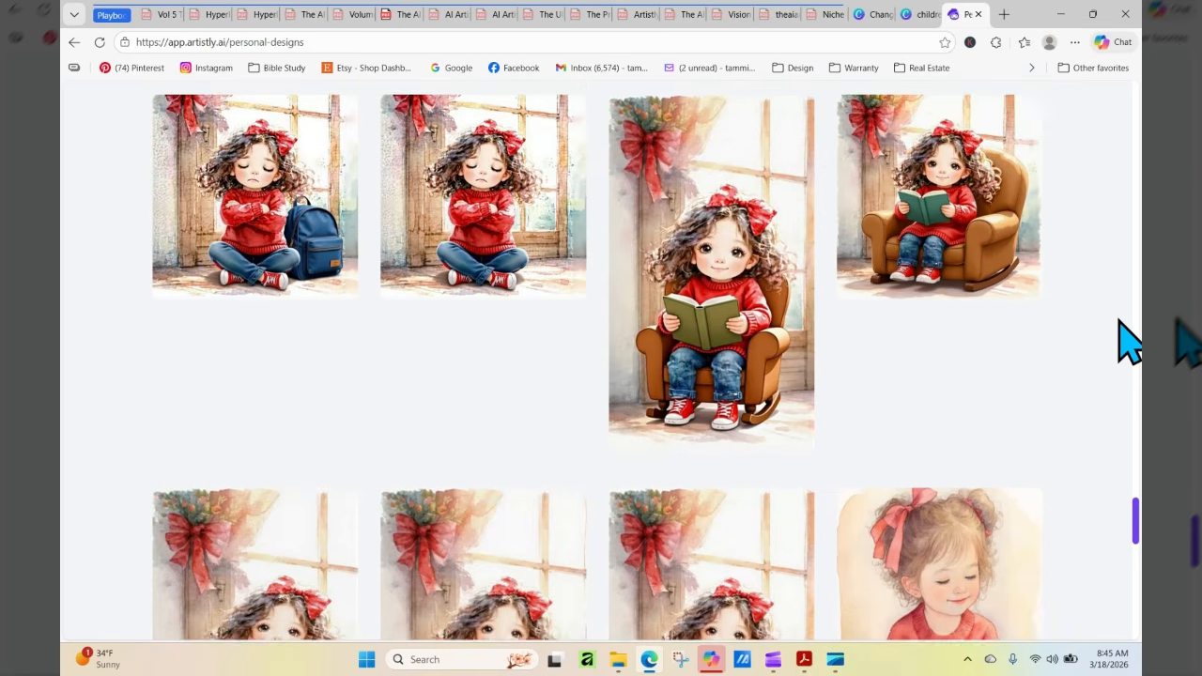
scroll(1127, 340, "up", 5)
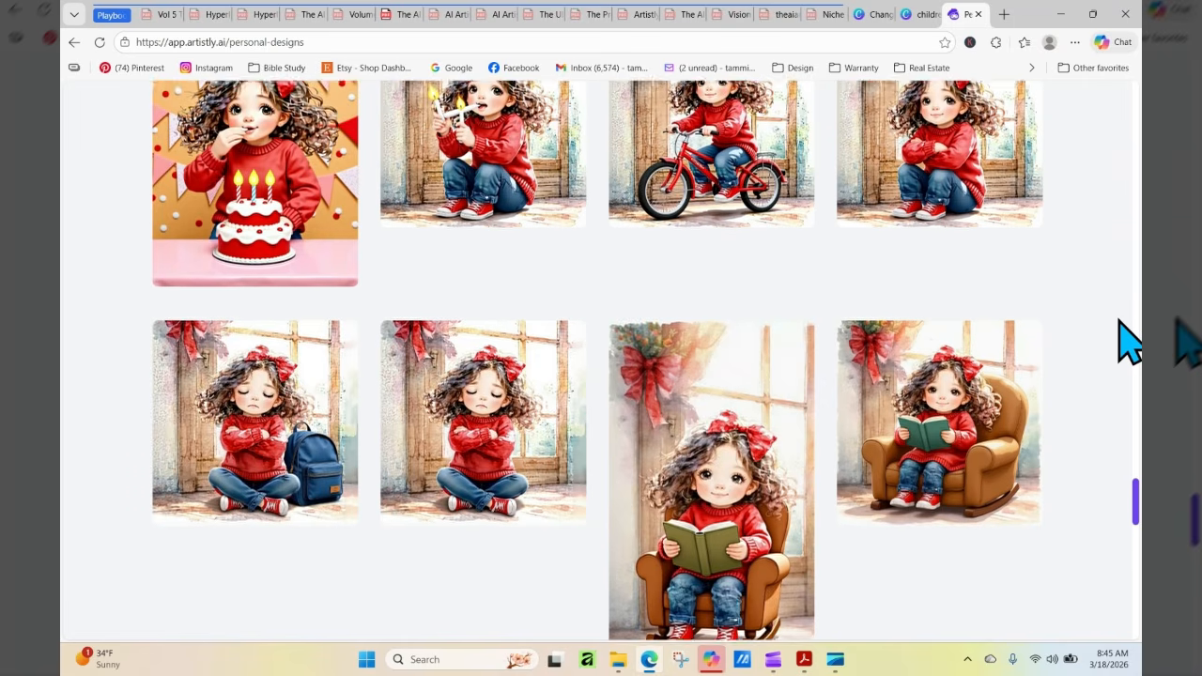
scroll(1128, 340, "up", 5)
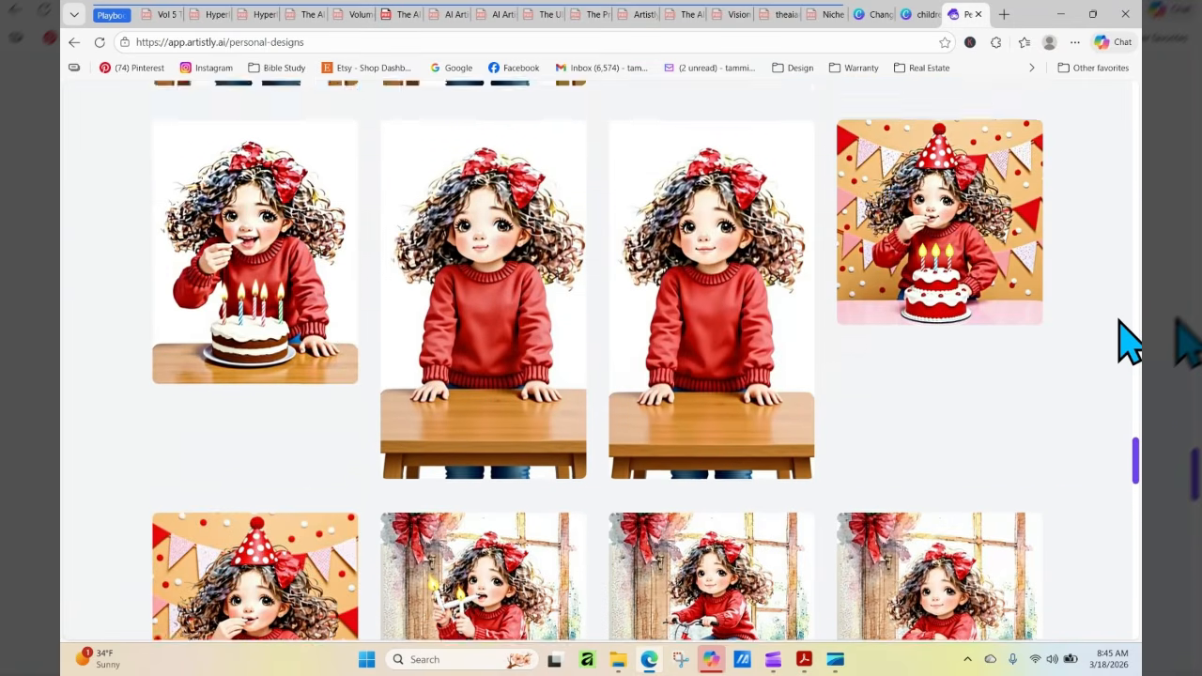
scroll(1127, 340, "up", 8)
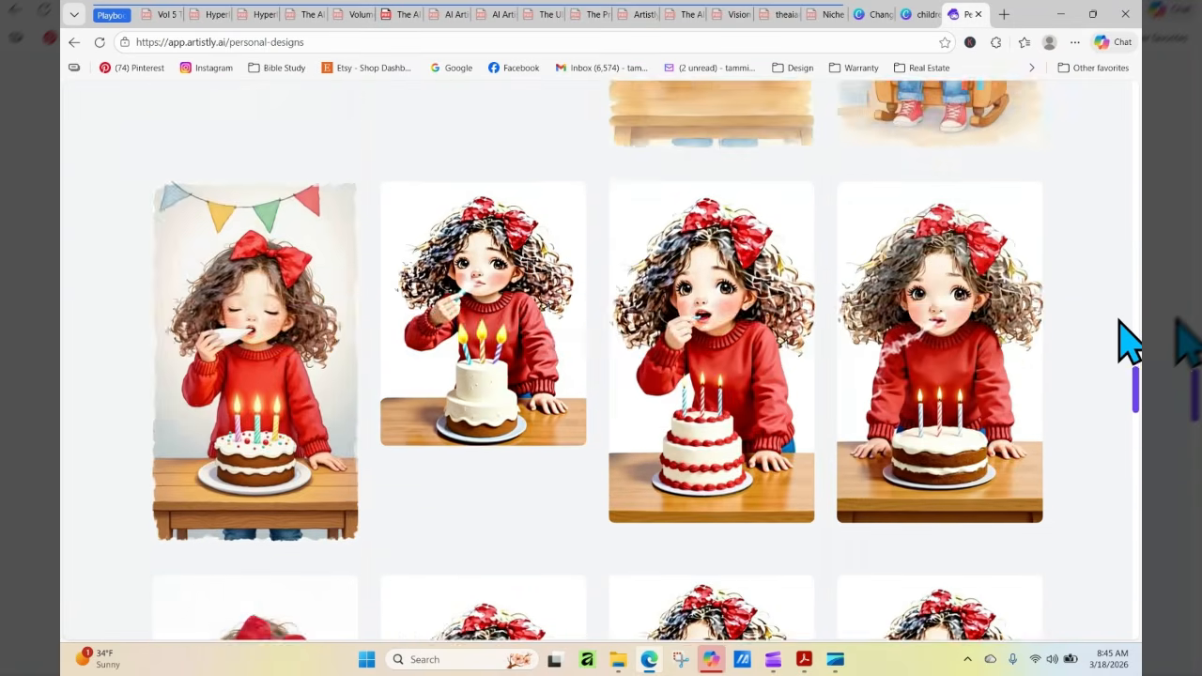
scroll(1127, 340, "up", 6)
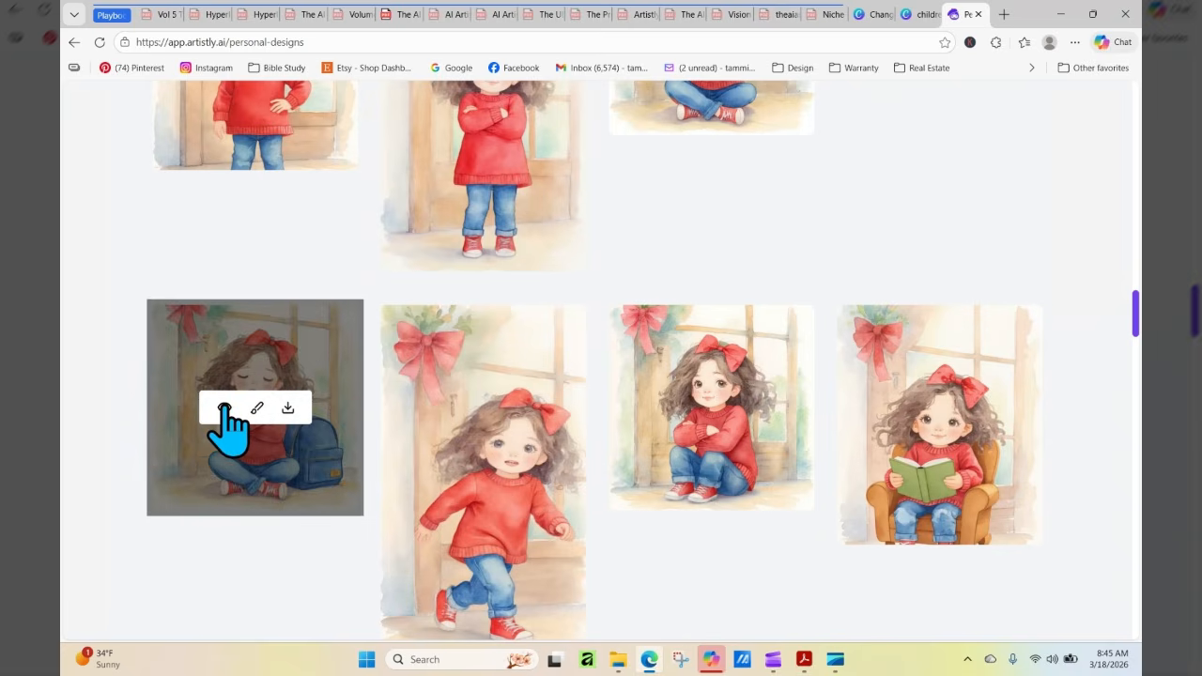
left_click(221, 409)
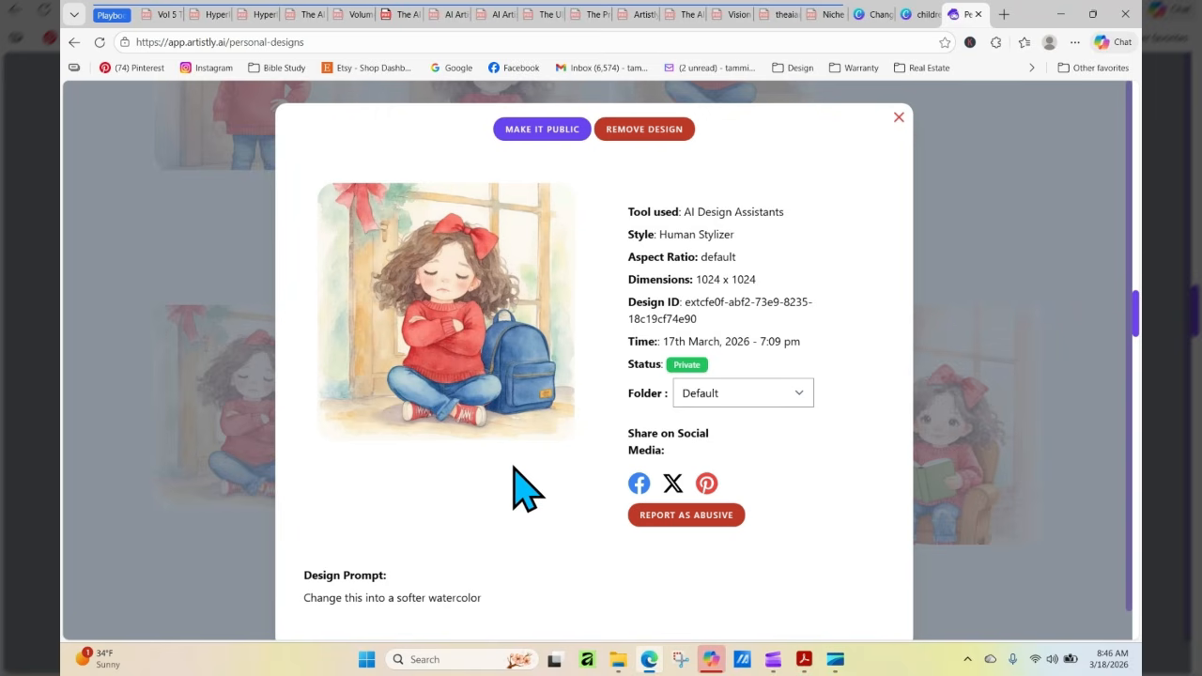
left_click(899, 119)
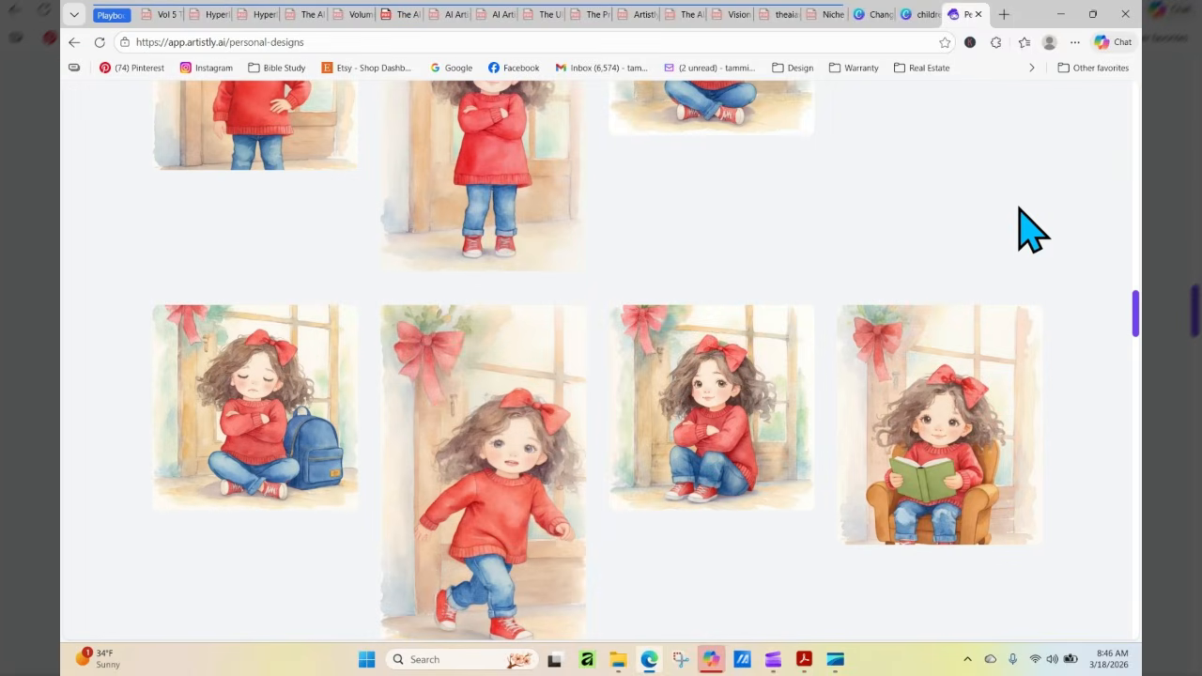
View the details of the softer watercolors of the crouching girl with folded arms and the running girl
mouse_move(260, 376)
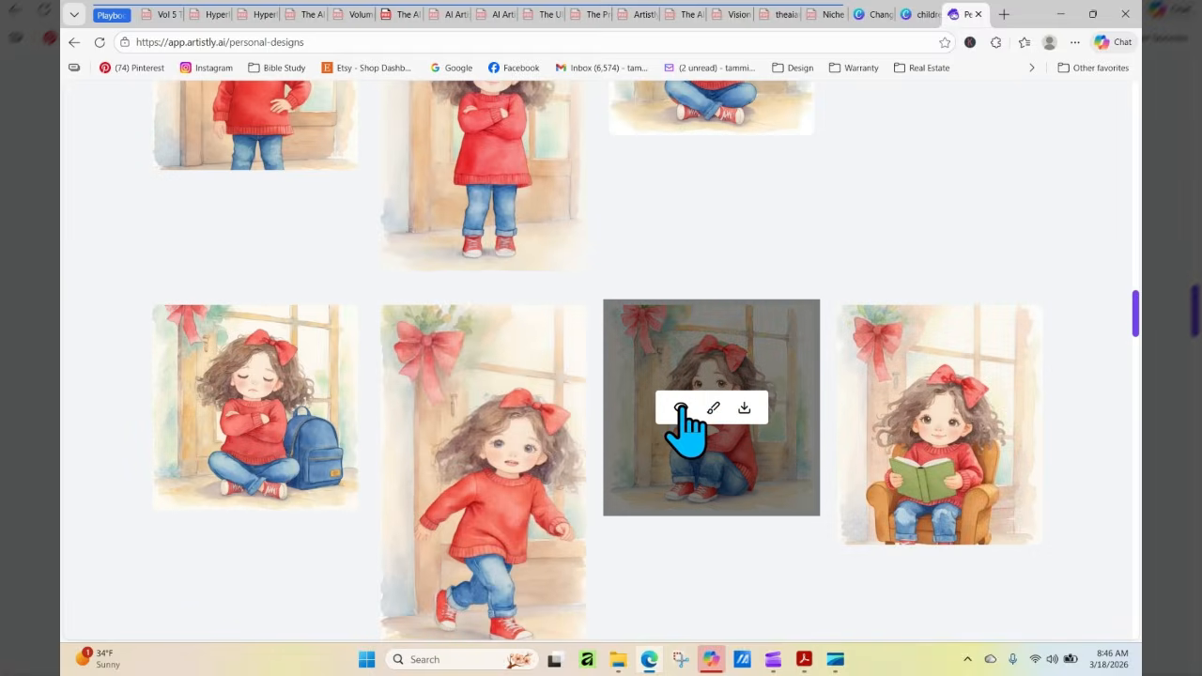
left_click(680, 424)
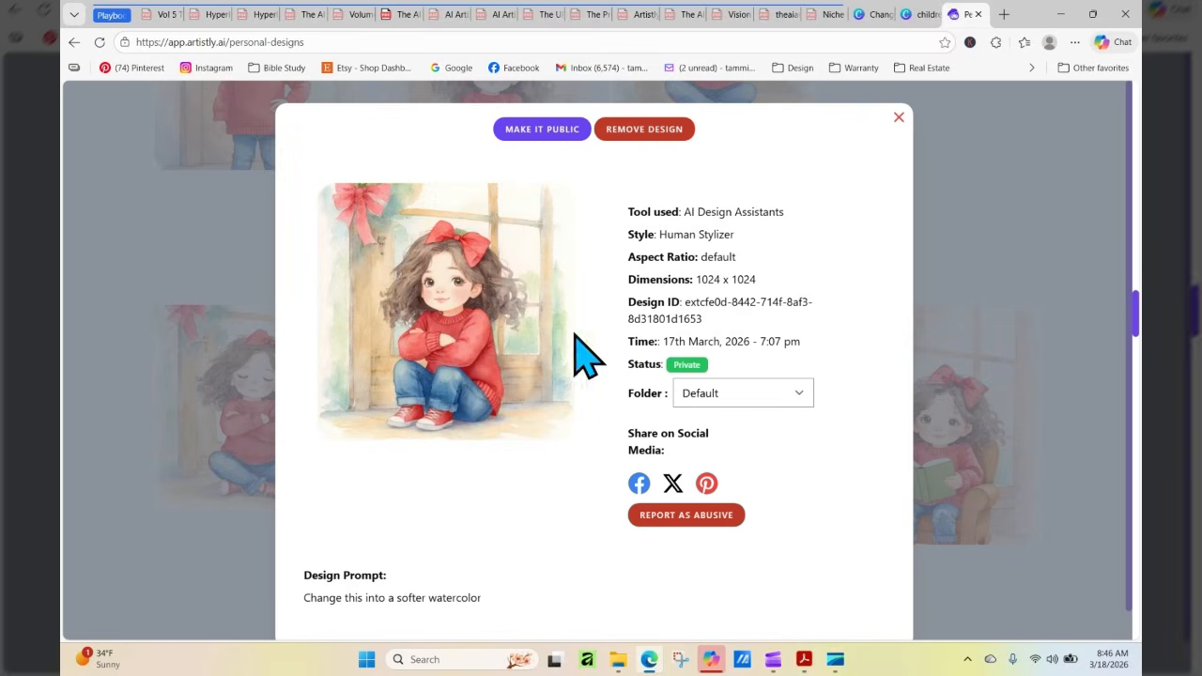
left_click(898, 117)
mouse_move(958, 437)
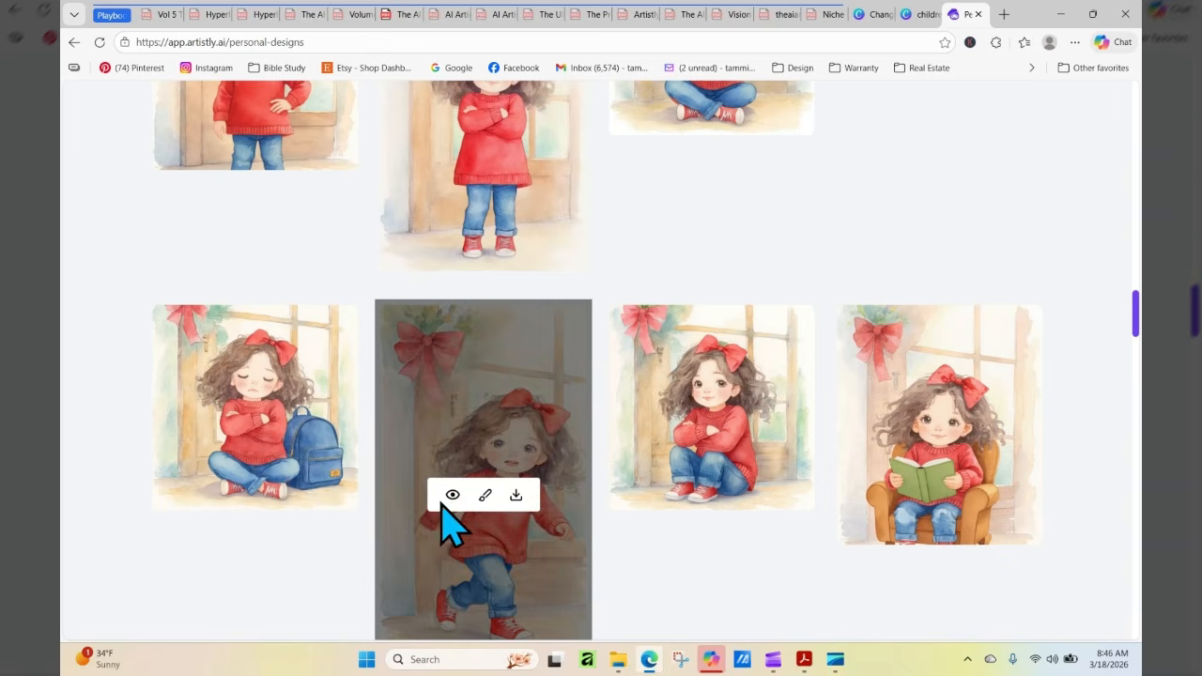
left_click(449, 496)
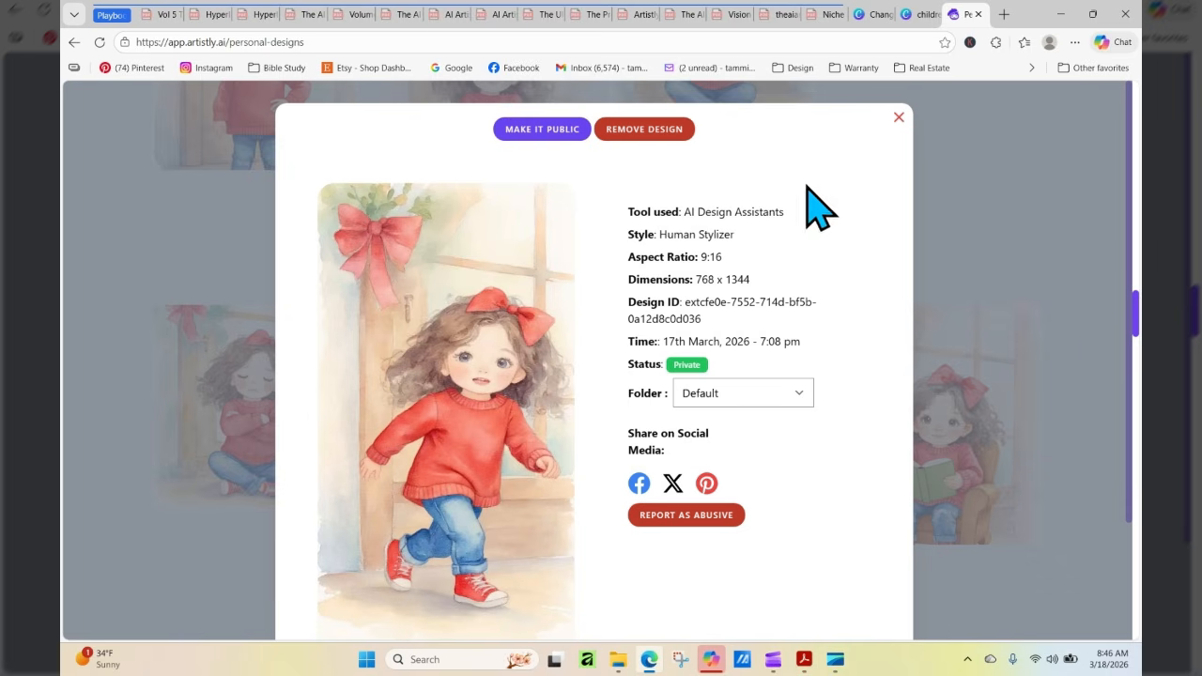
Switch to the "Change this into a softer watercolor" design in Canva, go to page 2 and reload it
left_click(913, 16)
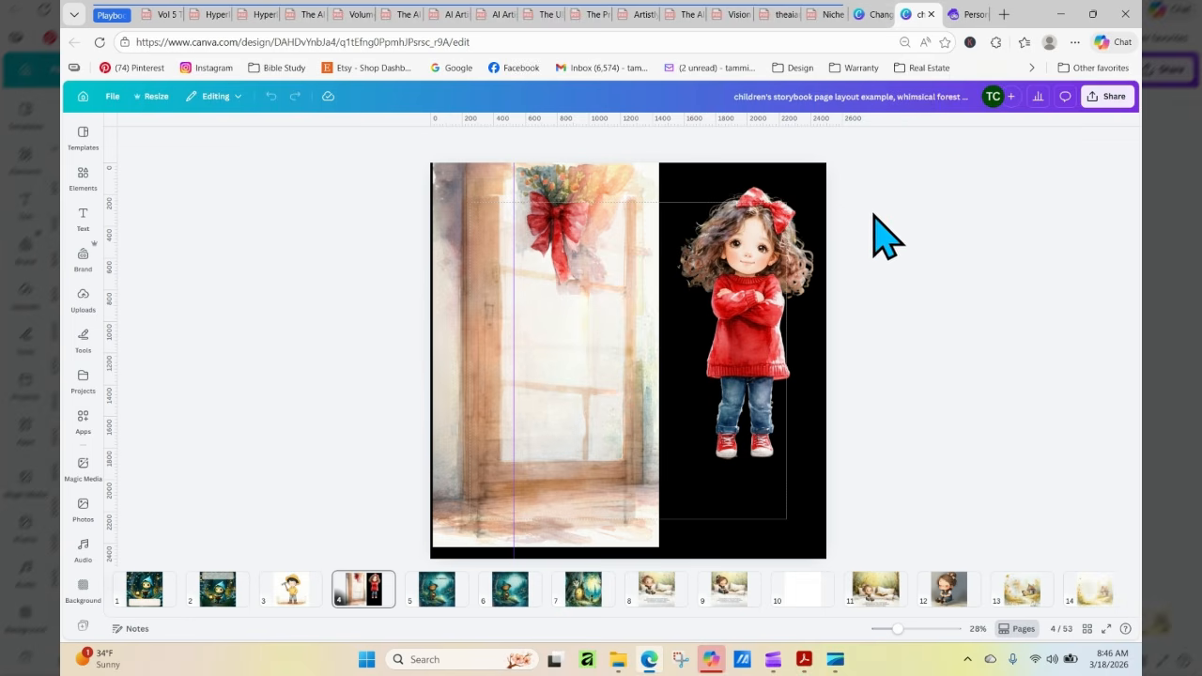
left_click(865, 19)
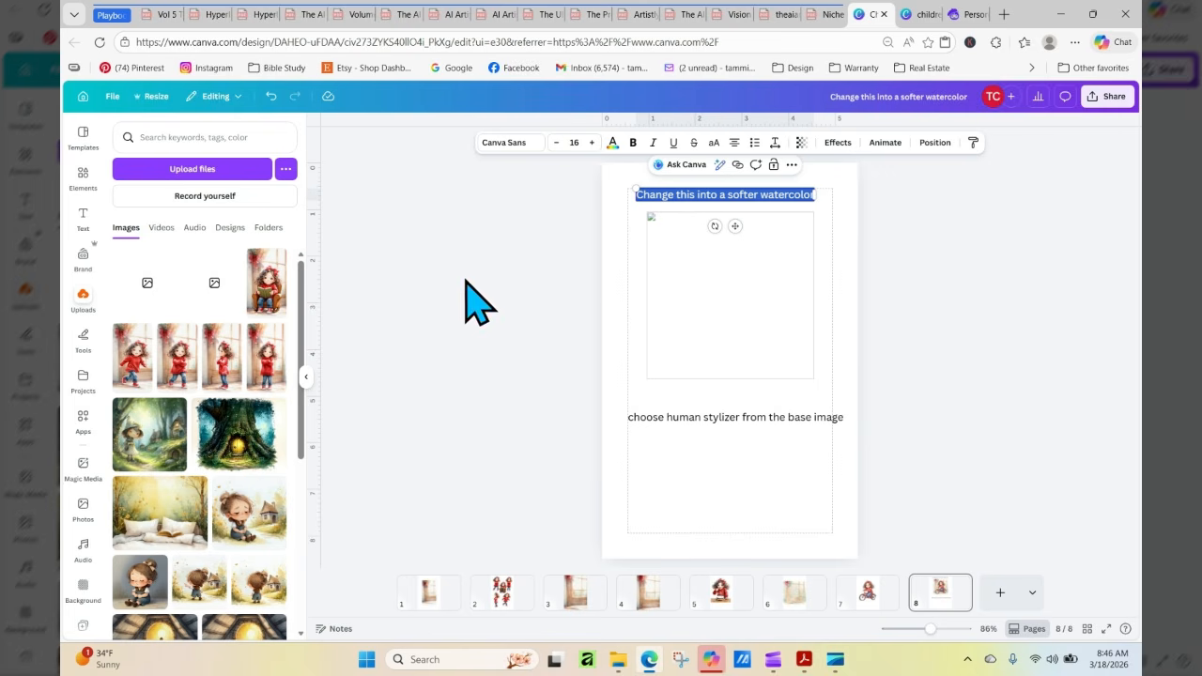
left_click(504, 592)
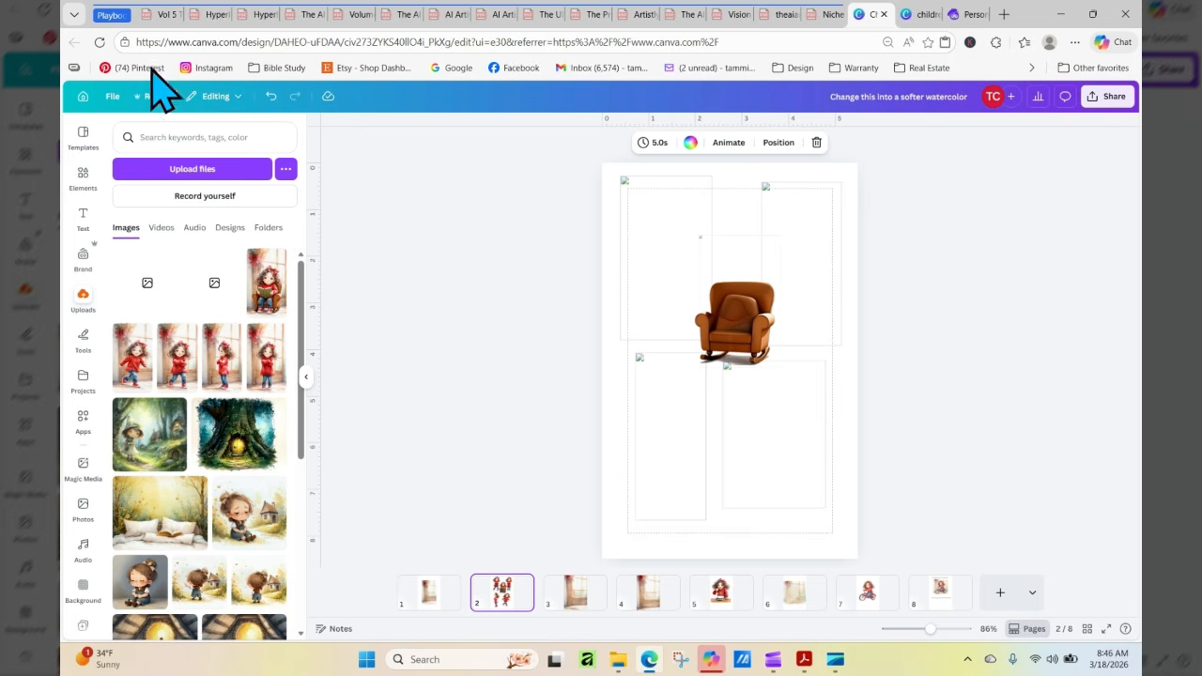
left_click(100, 42)
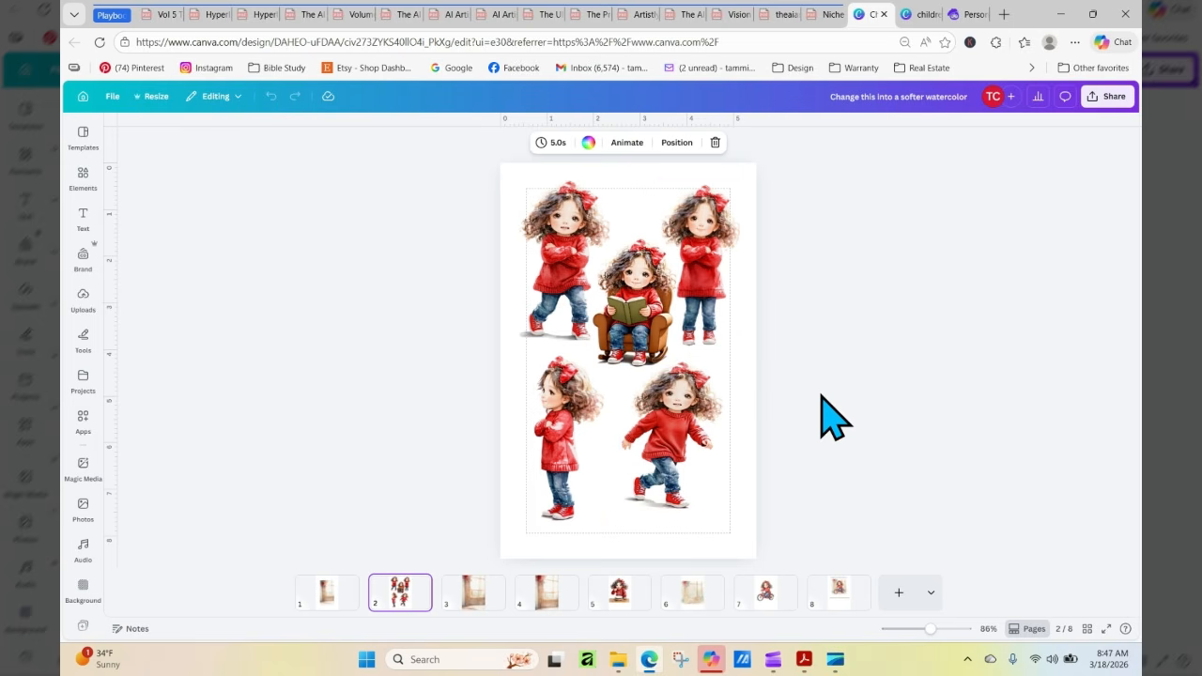
Copy the front-facing standing girl onto page 4 of the children's storybook design and shift the existing girl on the black area slightly
left_click(709, 272)
right_click(707, 268)
left_click(762, 269)
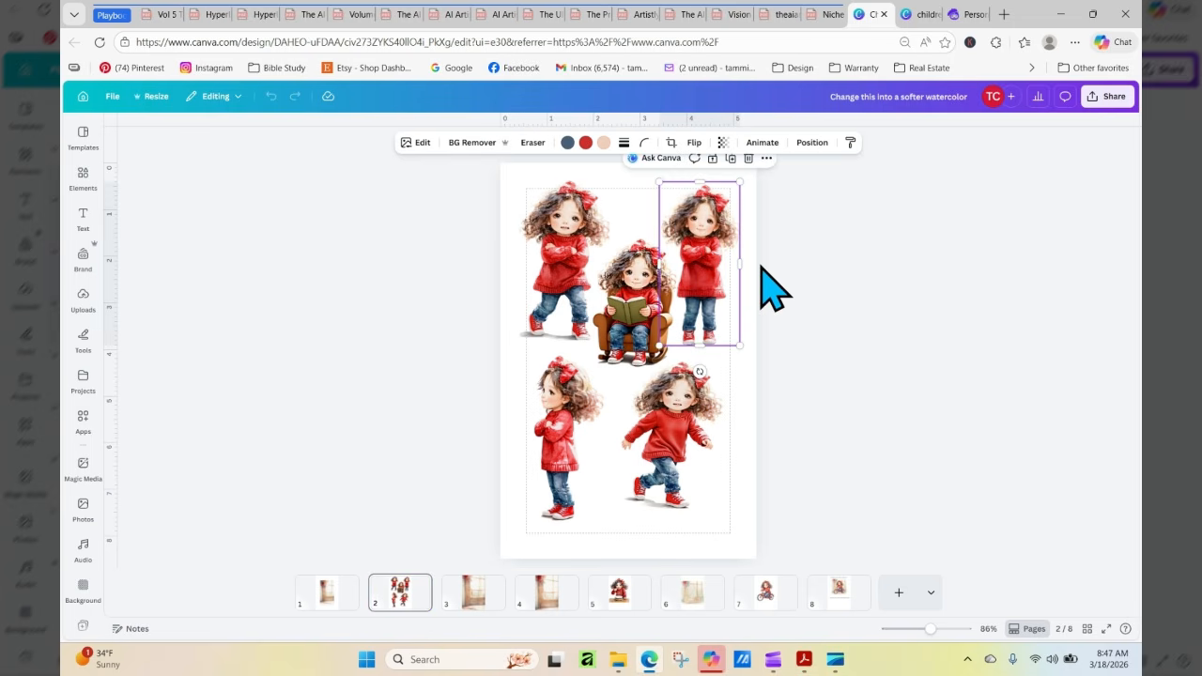
left_click(918, 13)
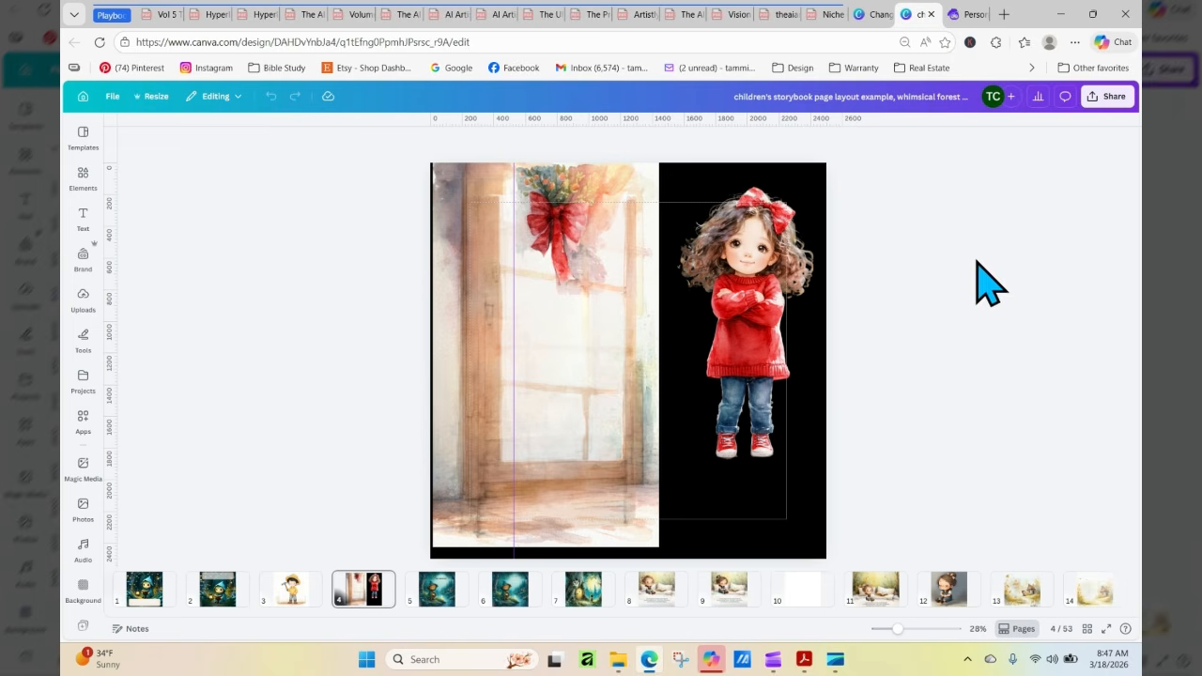
right_click(488, 316)
left_click(561, 348)
mouse_move(747, 338)
left_mouse_down()
mouse_move(561, 416)
mouse_move(537, 389)
mouse_move(742, 365)
mouse_move(765, 344)
left_mouse_up()
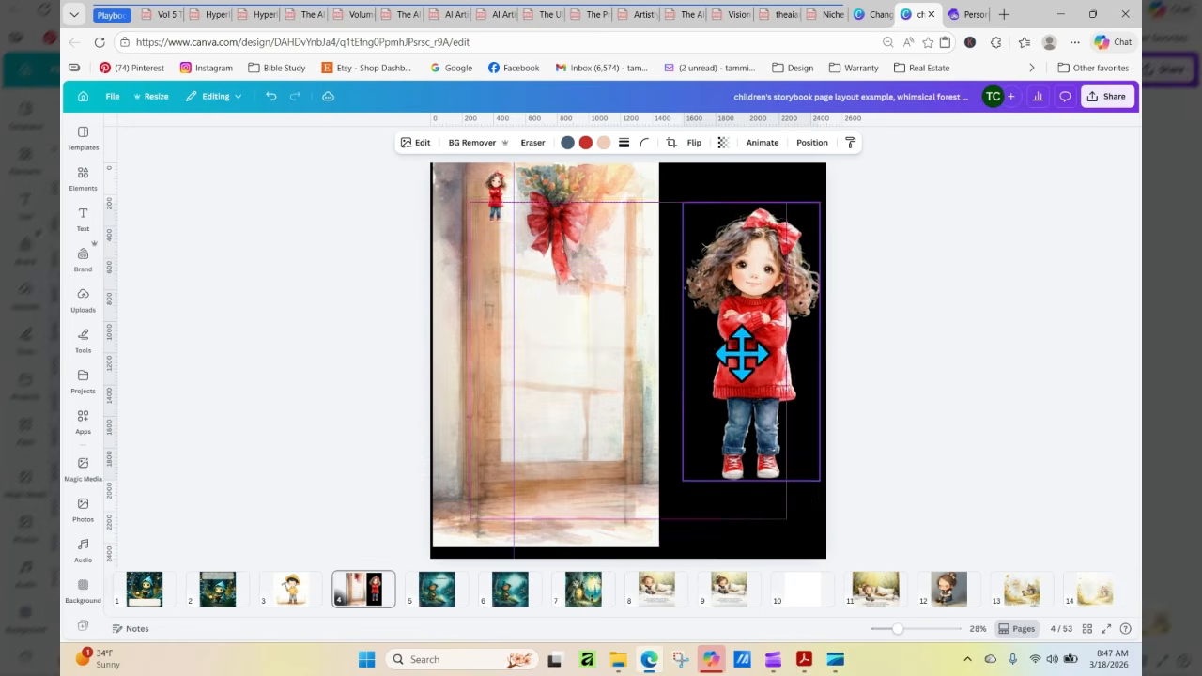
Enlarge the pasted standing girl to nearly the full height of the door background and place her in front of it
left_click(495, 199)
left_click_drag(495, 205, 623, 534)
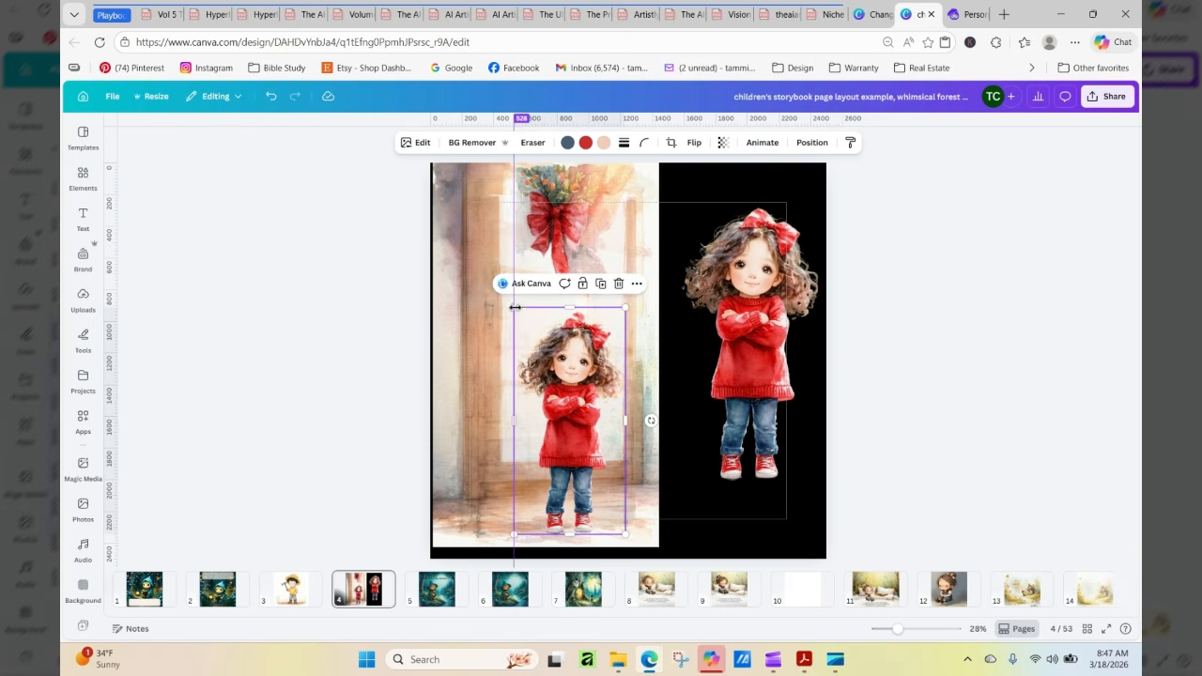
left_click_drag(499, 292, 422, 193)
left_click_drag(563, 395, 533, 397)
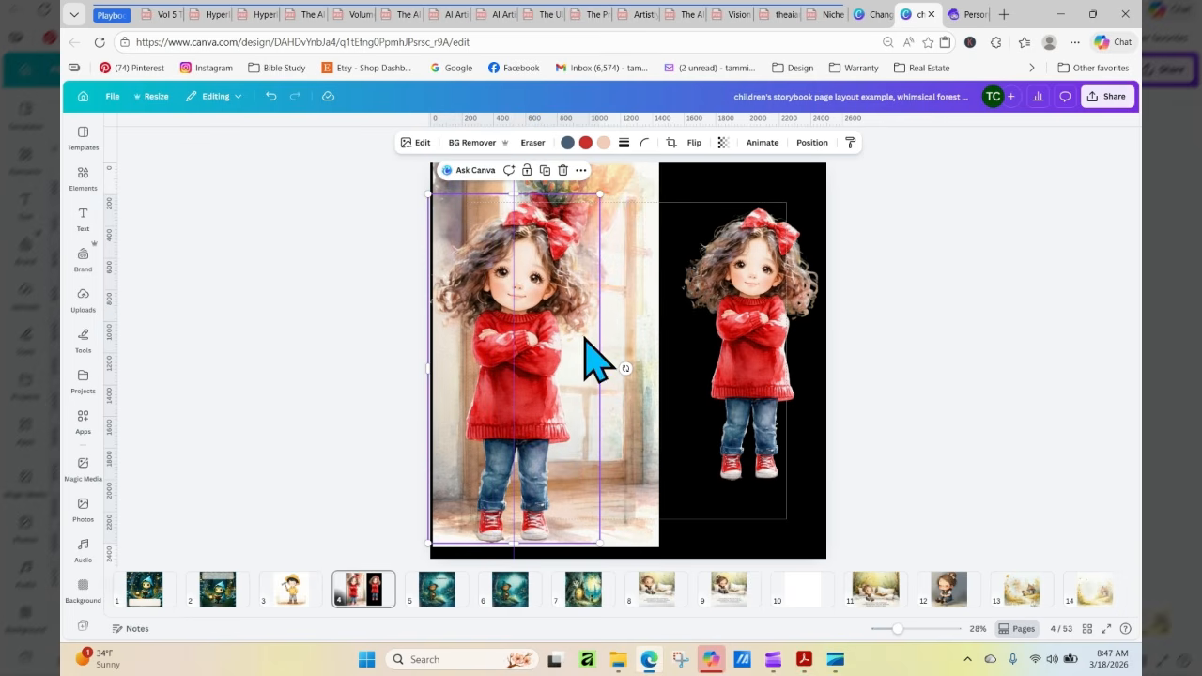
Copy the grouped girl reading in the armchair onto page 4 of the storybook, moving the large standing girl onto the black area
left_click(869, 14)
left_click(623, 315)
right_click(622, 319)
left_click(666, 319)
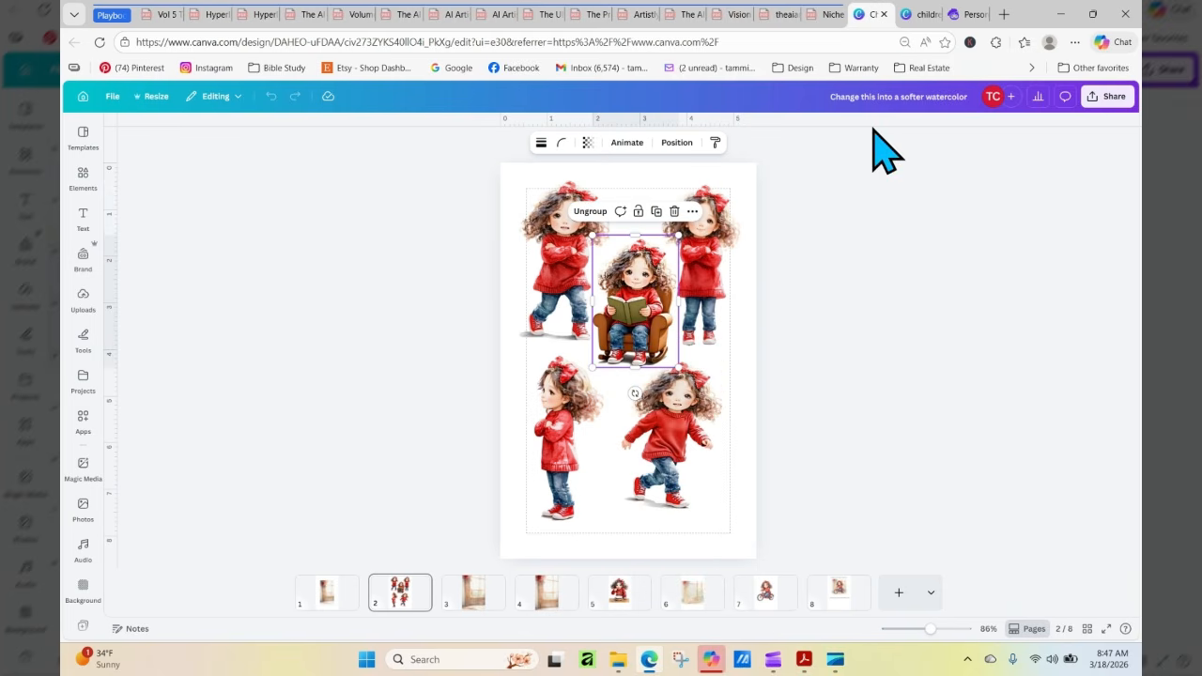
left_click(919, 15)
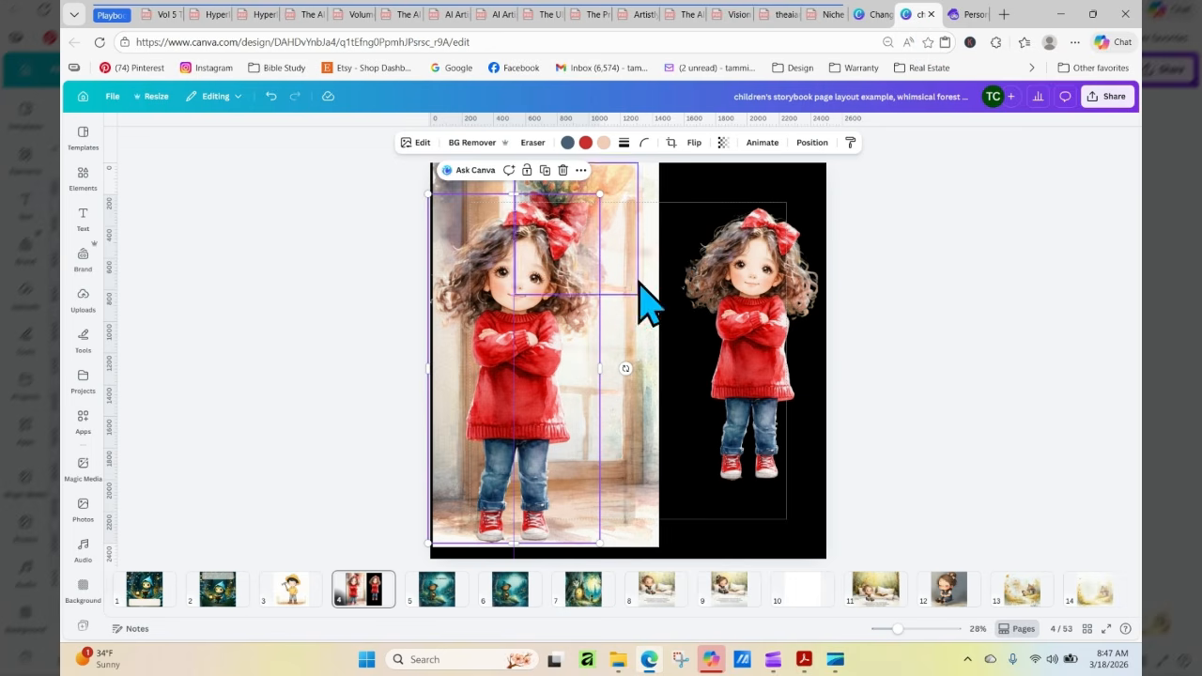
left_click_drag(495, 322, 754, 385)
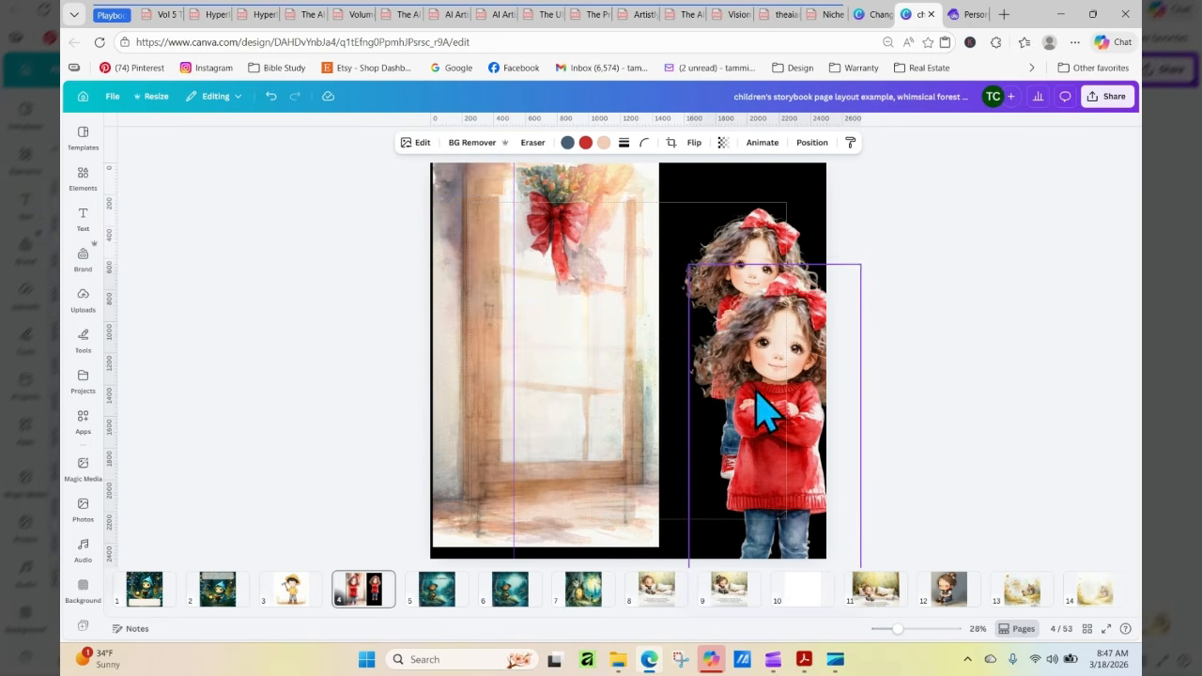
right_click(564, 323)
left_click(593, 350)
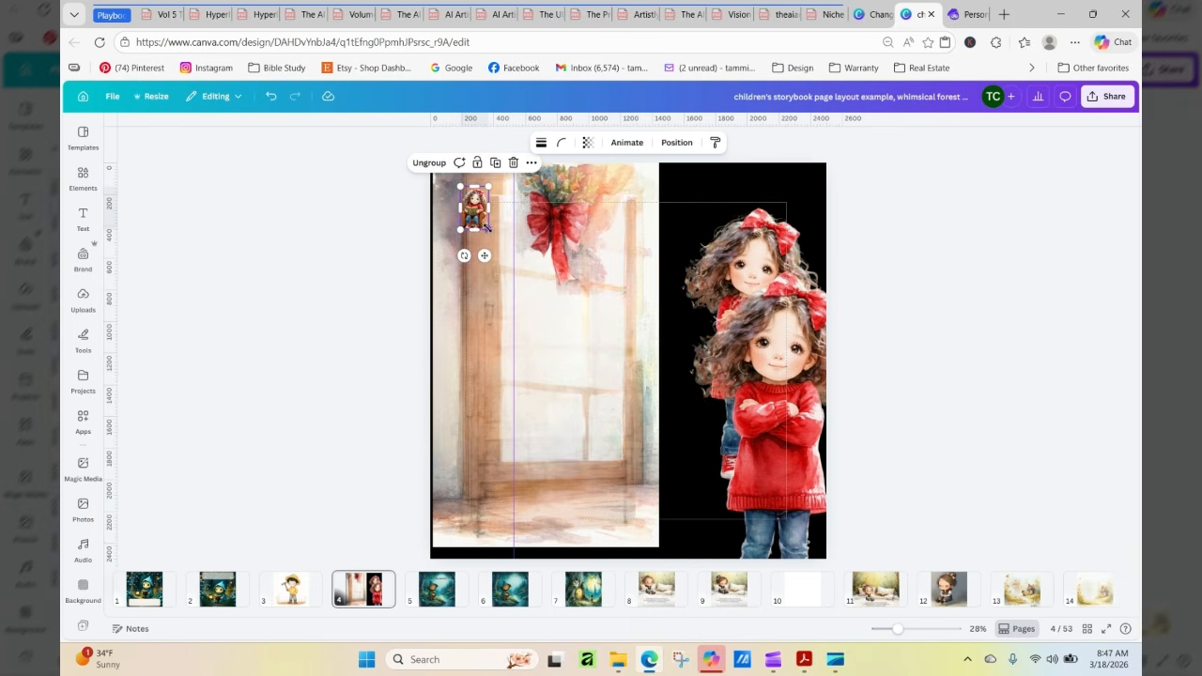
Enlarge the pasted reading girl and armchair and position them on the floor in front of the door background
left_click_drag(485, 227, 577, 443)
left_click_drag(564, 357, 541, 371)
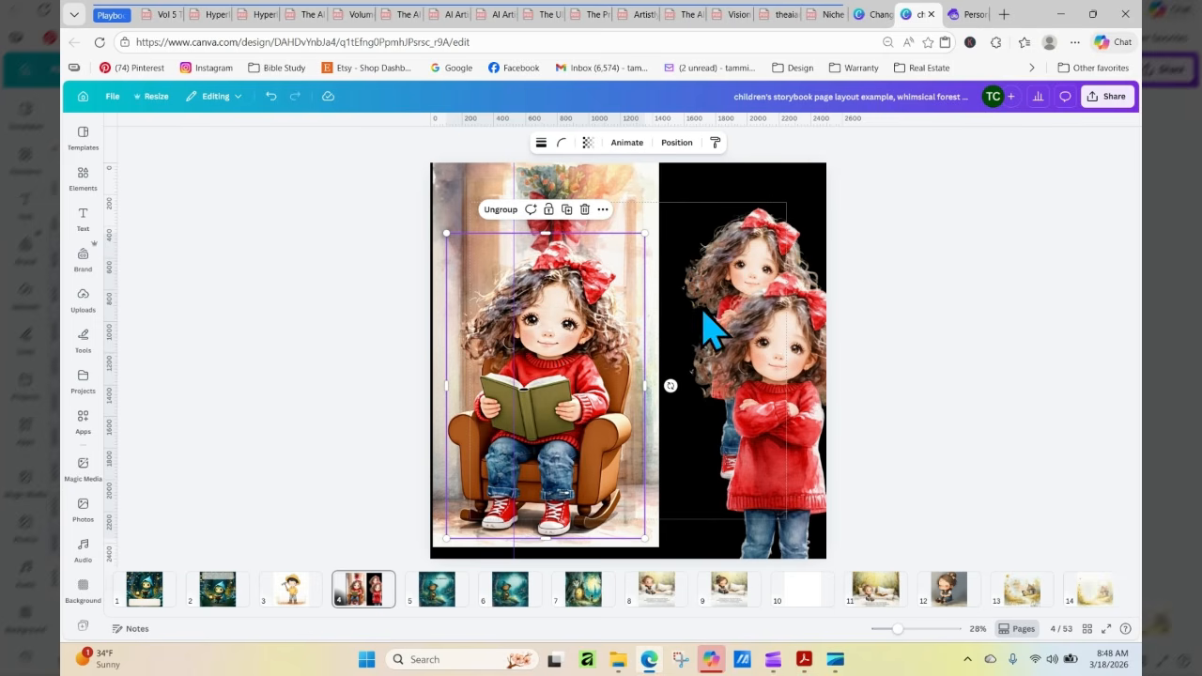
left_click_drag(540, 399, 552, 376)
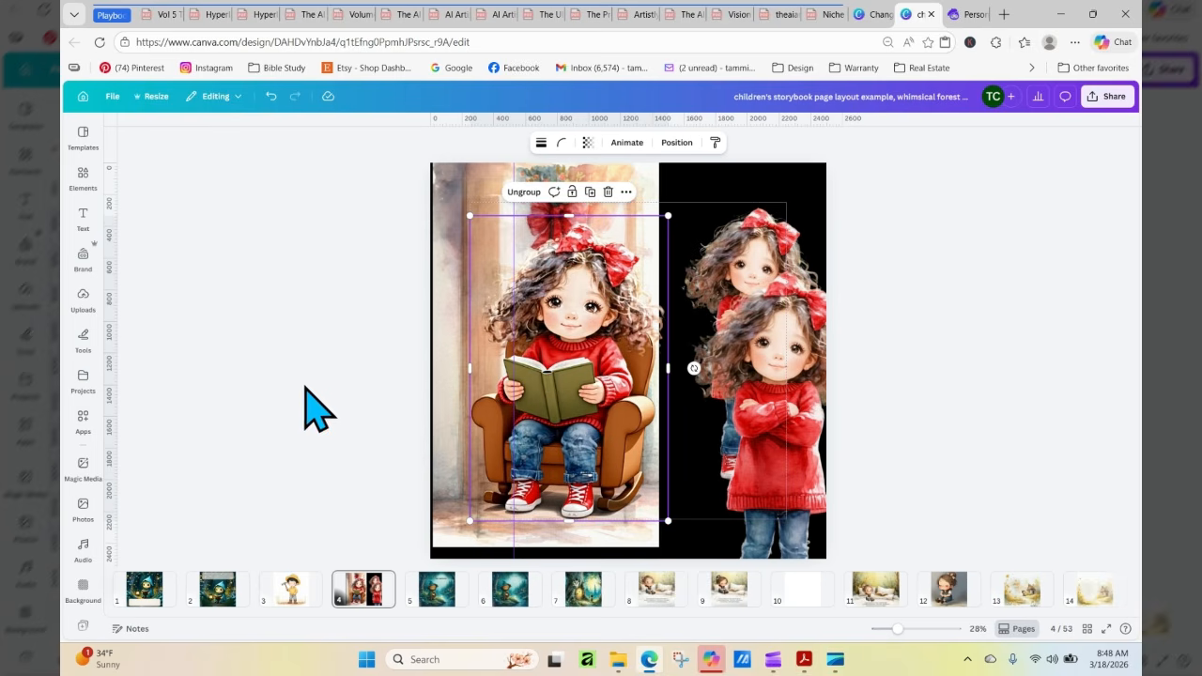
left_click(886, 300)
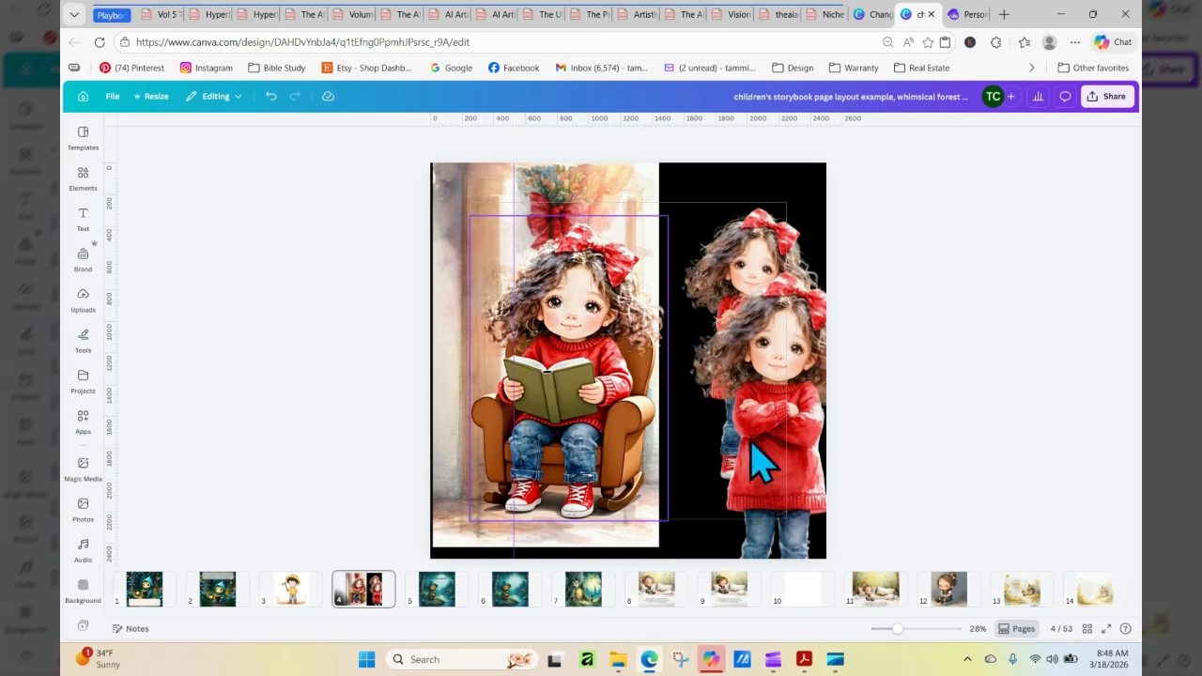
Switch to the softer watercolor design, add a blank page 9 and insert the uploaded image of the girl riding a bicycle
left_click(872, 17)
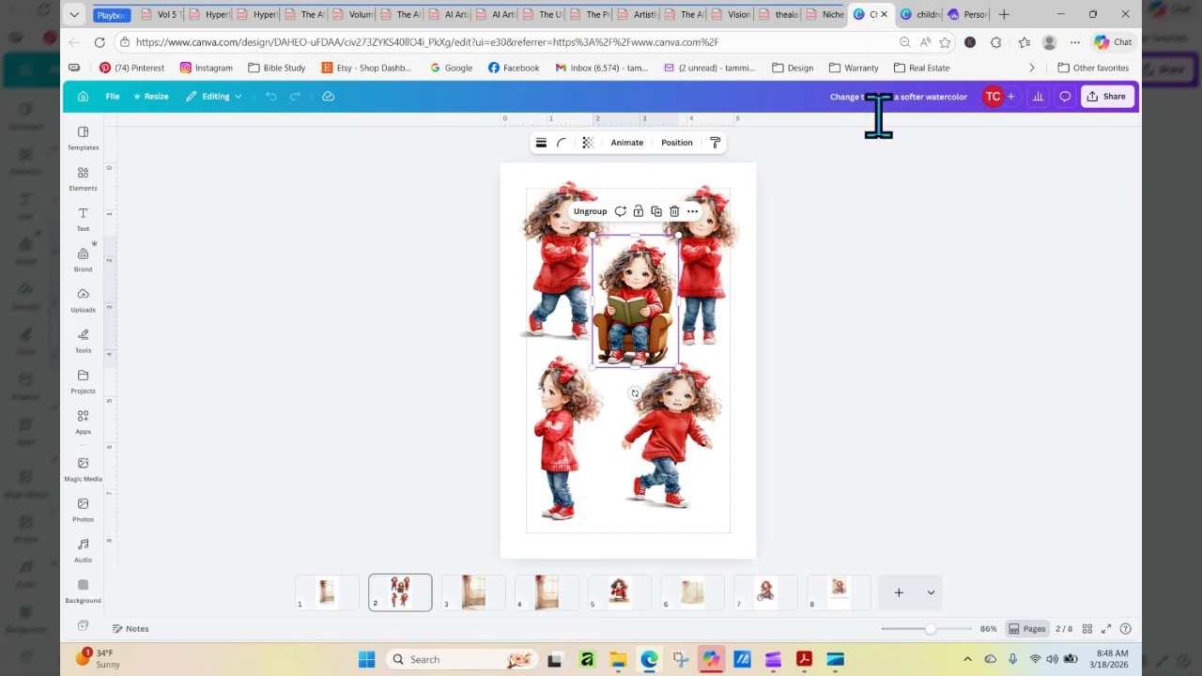
left_click(897, 601)
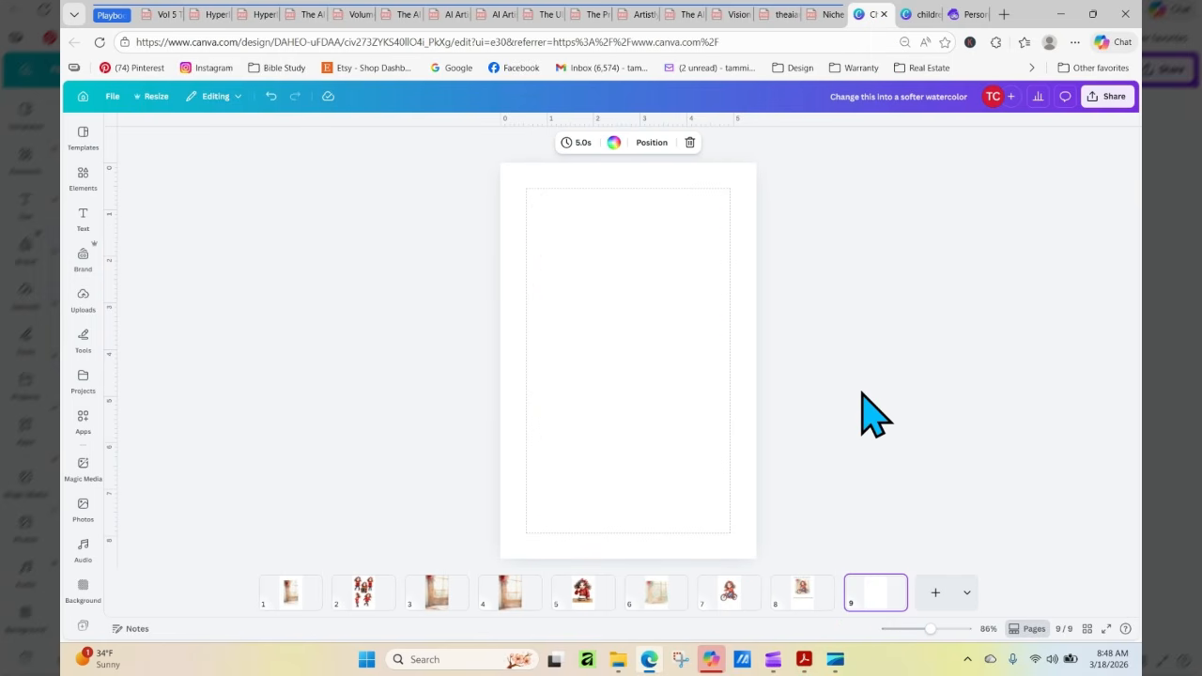
left_click(85, 303)
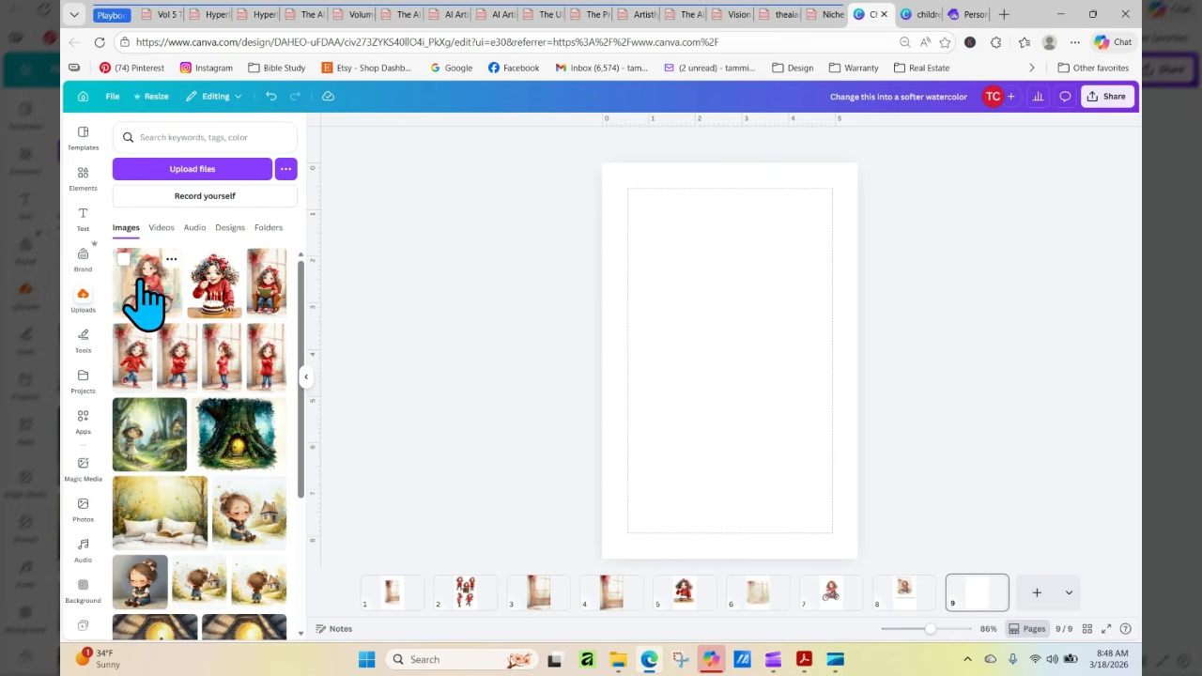
left_click(141, 299)
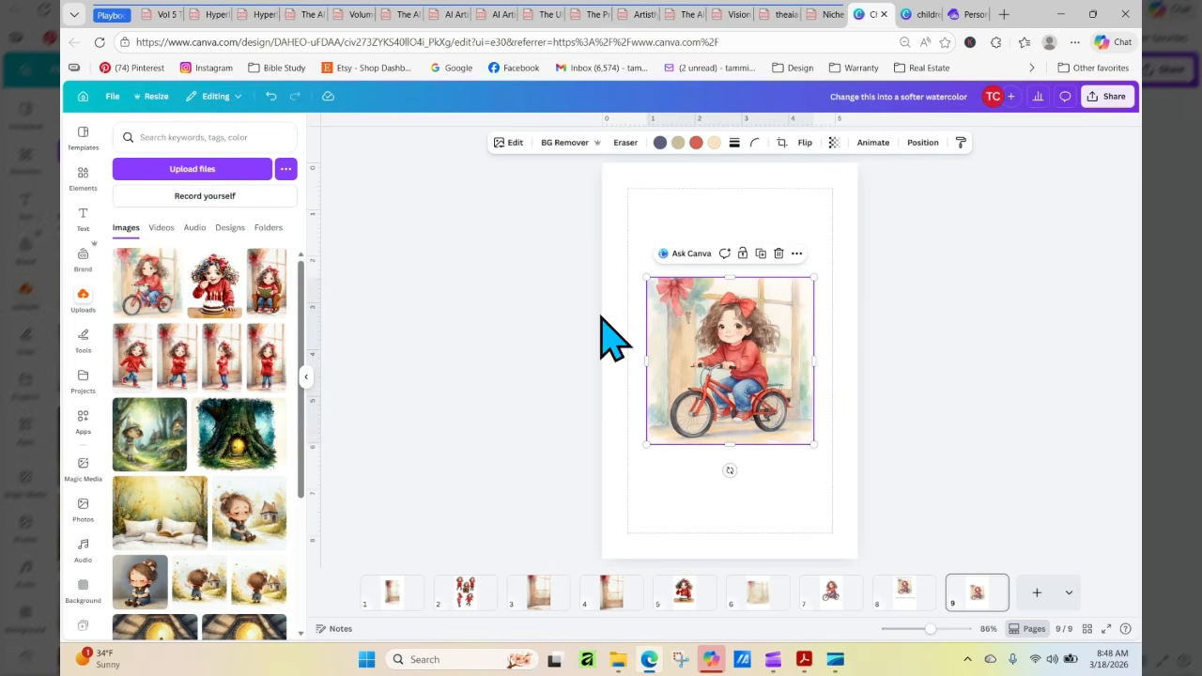
Enlarge the bicycle image on page 9 to the full page width and separate it into movable elements with Magic Layers
left_click_drag(645, 277, 598, 229)
left_click_drag(814, 444, 858, 488)
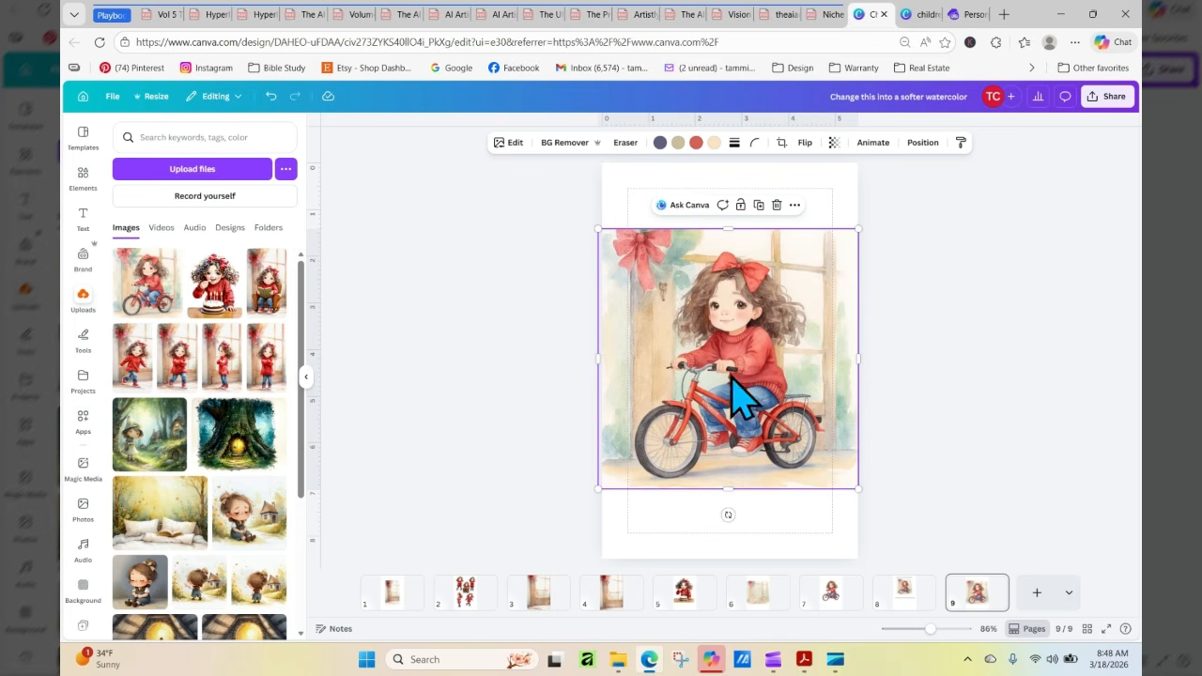
left_click(507, 143)
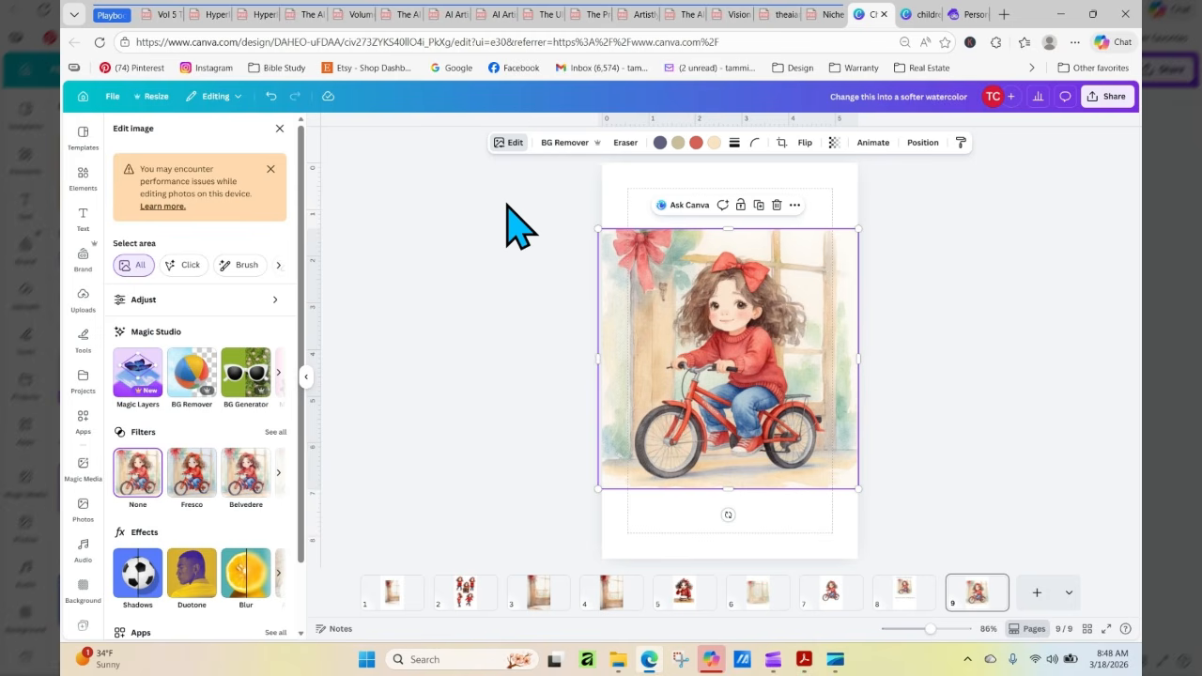
left_click(139, 375)
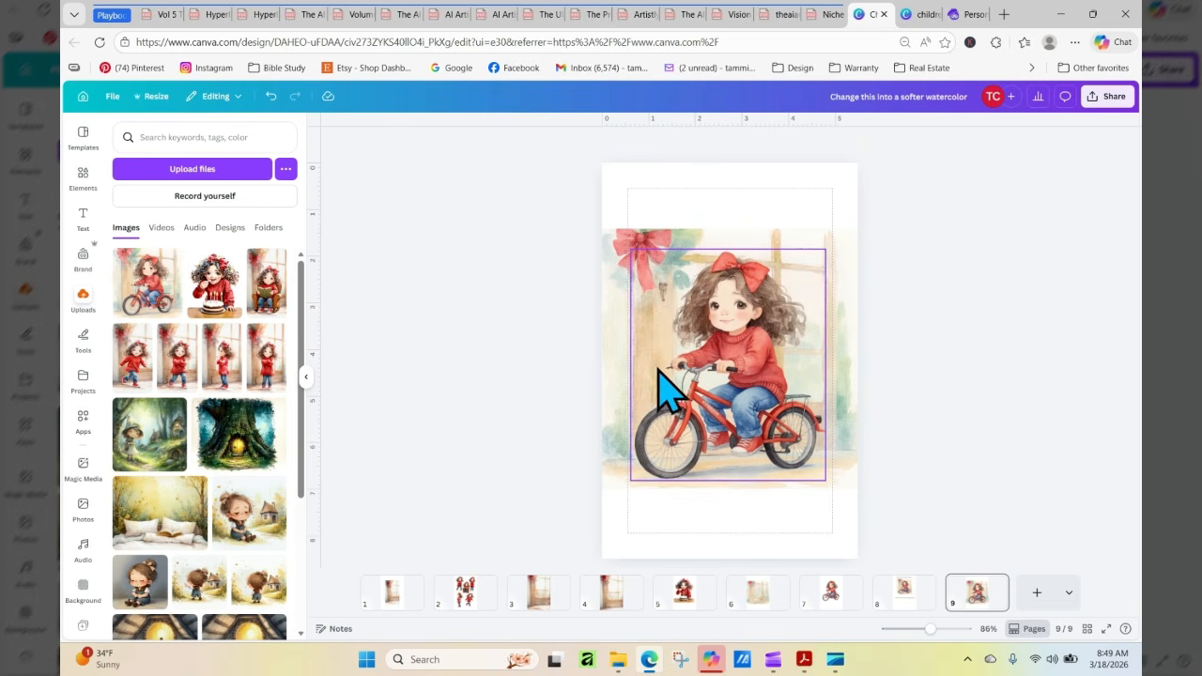
Move the separated girl and bicycle off the window background, down to the lower edge of page 9
left_click_drag(685, 375, 712, 486)
left_click(756, 251)
left_click_drag(750, 274, 761, 281)
left_click(779, 489)
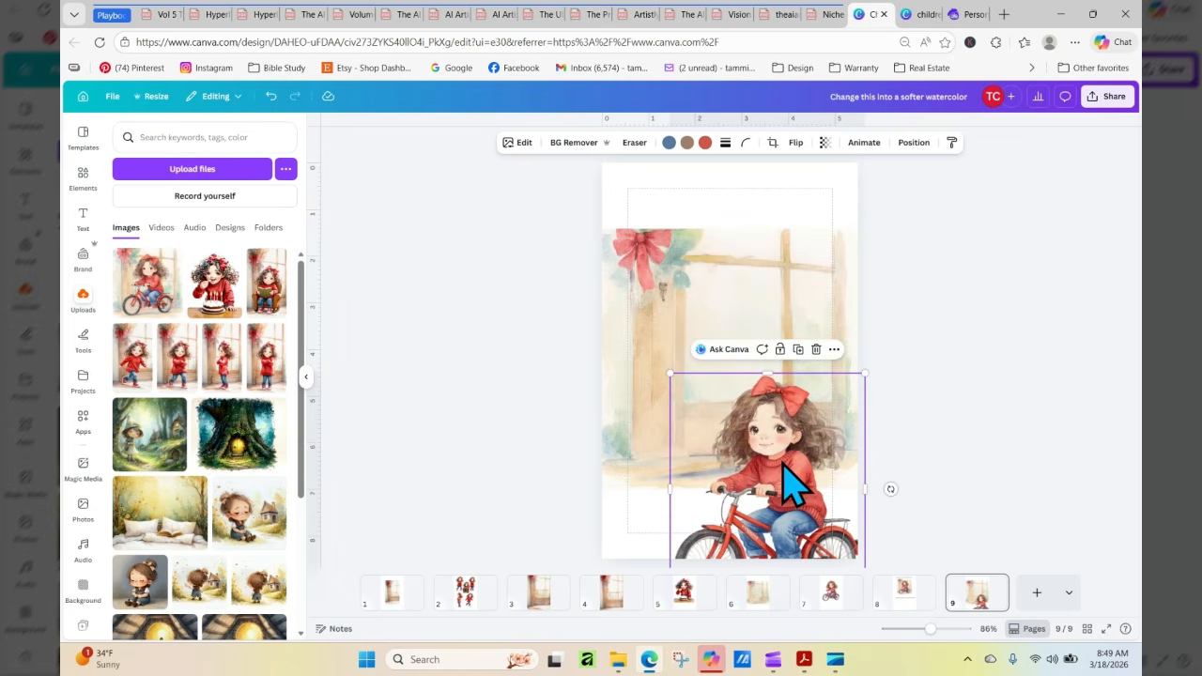
left_click_drag(778, 488, 792, 564)
Group all the window and bow background pieces on page 9 and move the group to the upper edge of the page
left_click_drag(552, 206, 983, 482)
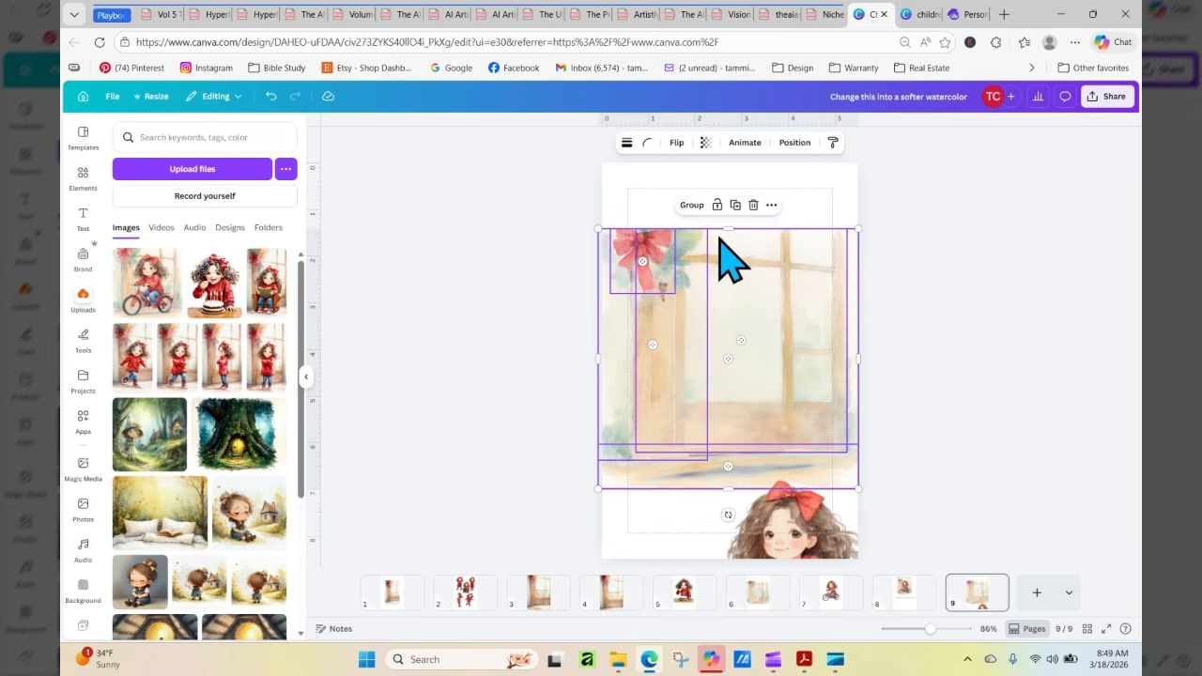
left_click(692, 204)
mouse_move(739, 268)
left_mouse_down()
mouse_move(733, 234)
mouse_move(741, 263)
left_mouse_up()
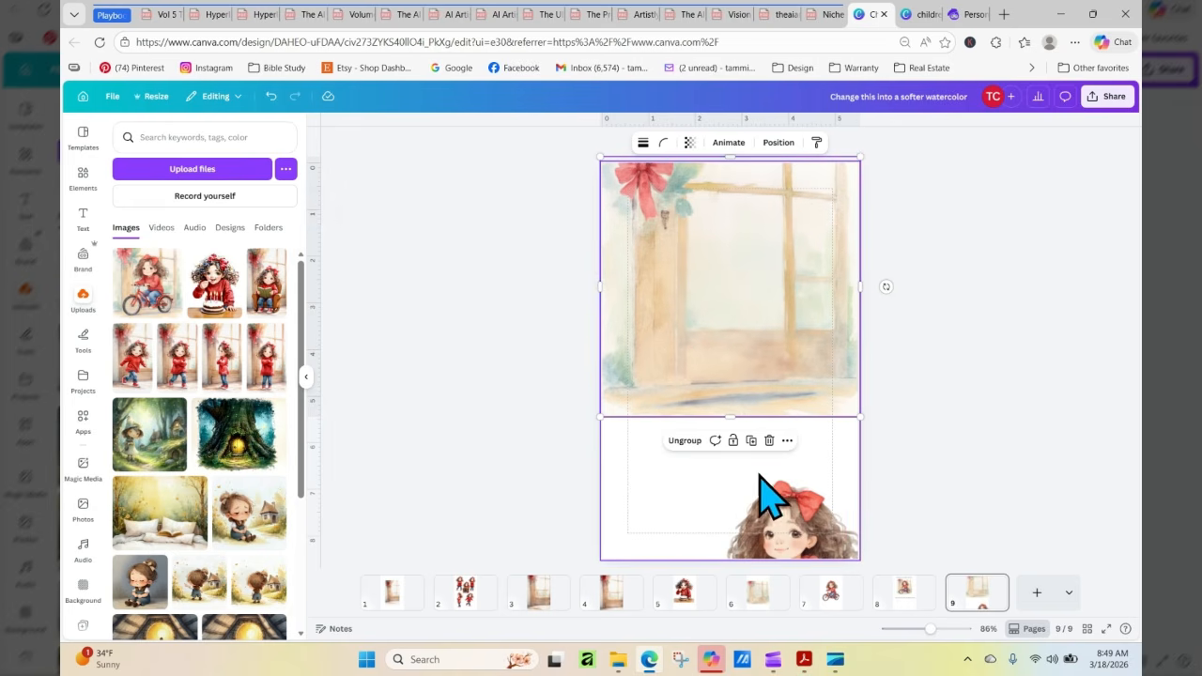
Remove the grouped window background from page 9 and place the girl on the bicycle slightly above the page's middle
left_click_drag(792, 523, 743, 370)
left_click(789, 310)
left_click_drag(668, 242, 494, 242)
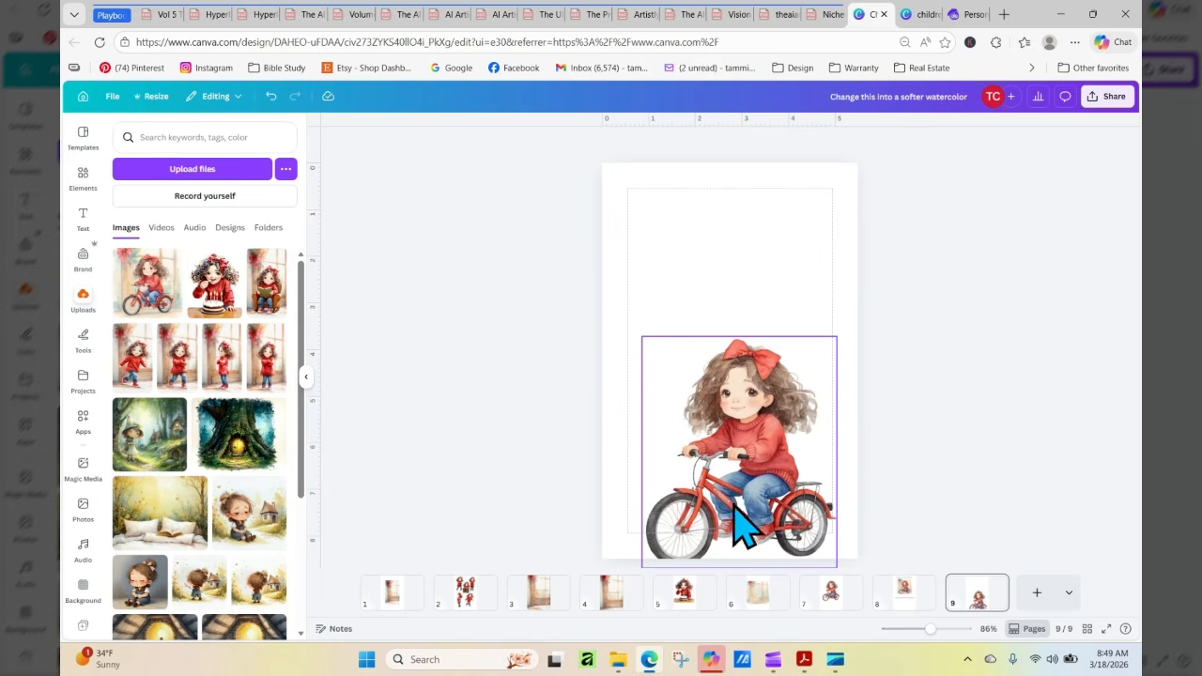
left_click_drag(746, 434, 740, 382)
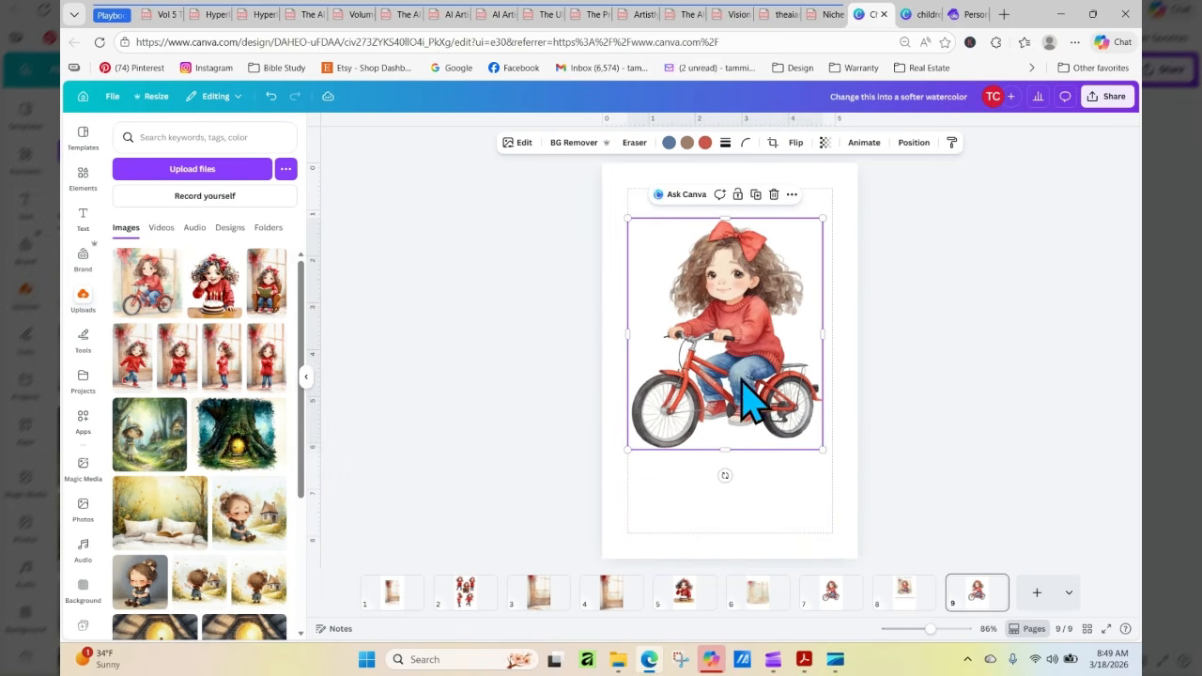
Set the background colour of page 9 to black and center the bicycle girl horizontally on the page
left_click(855, 202)
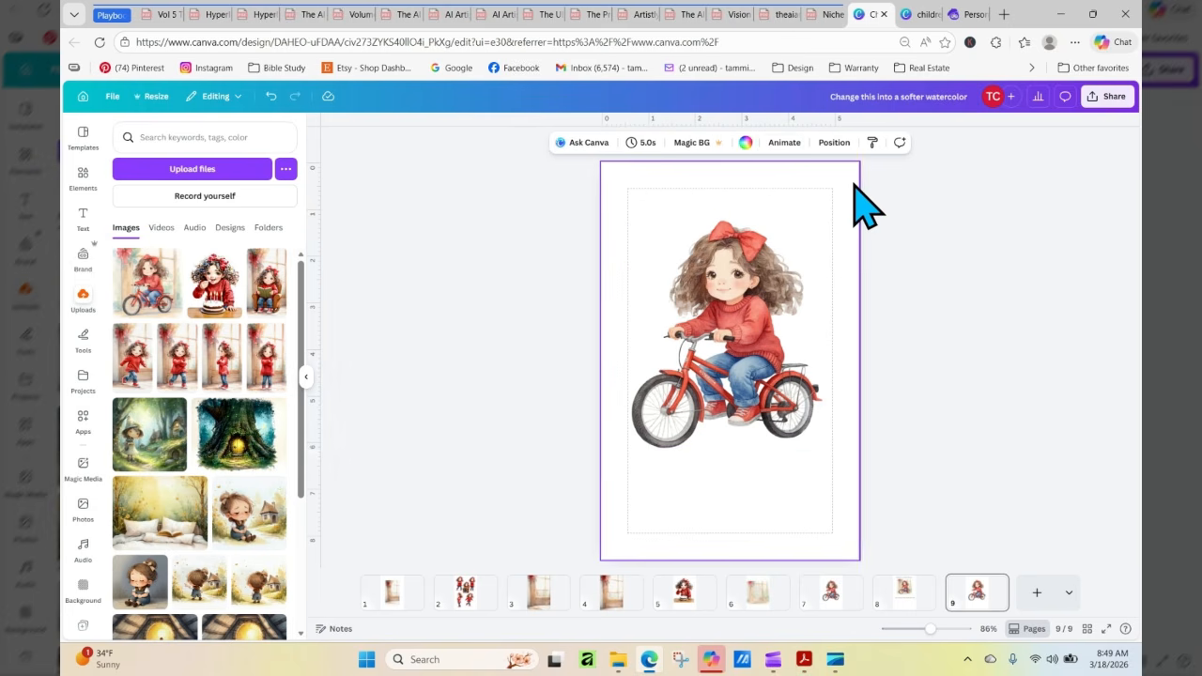
left_click(747, 145)
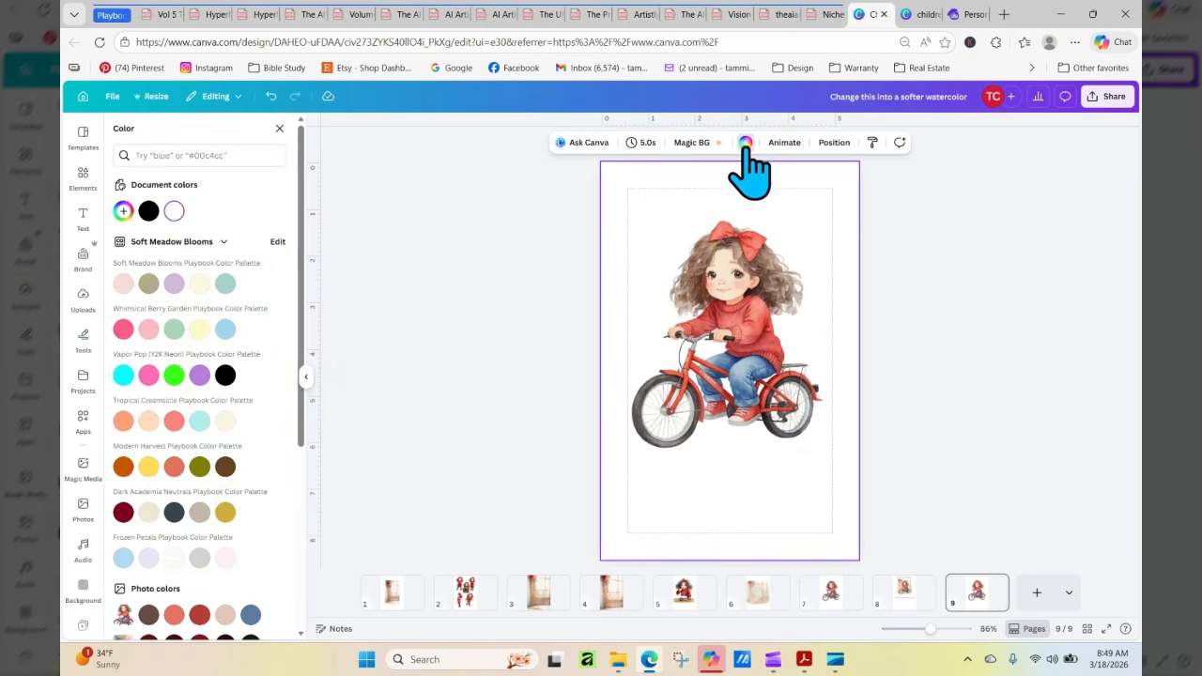
left_click(148, 212)
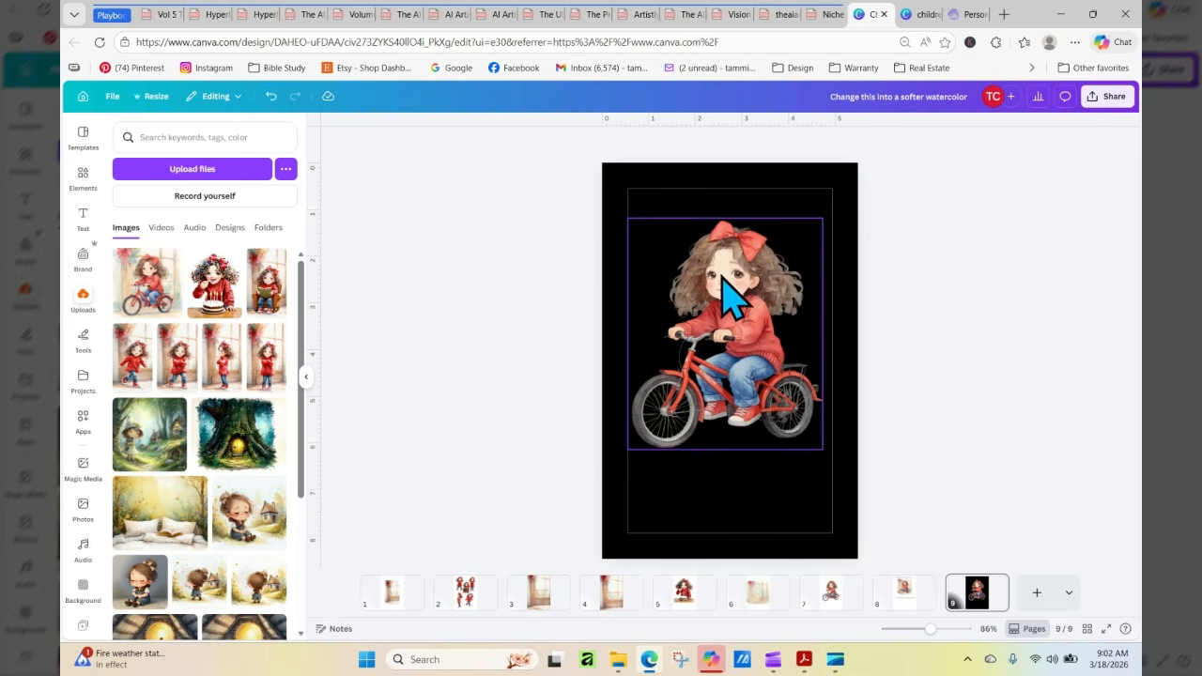
left_click(670, 214)
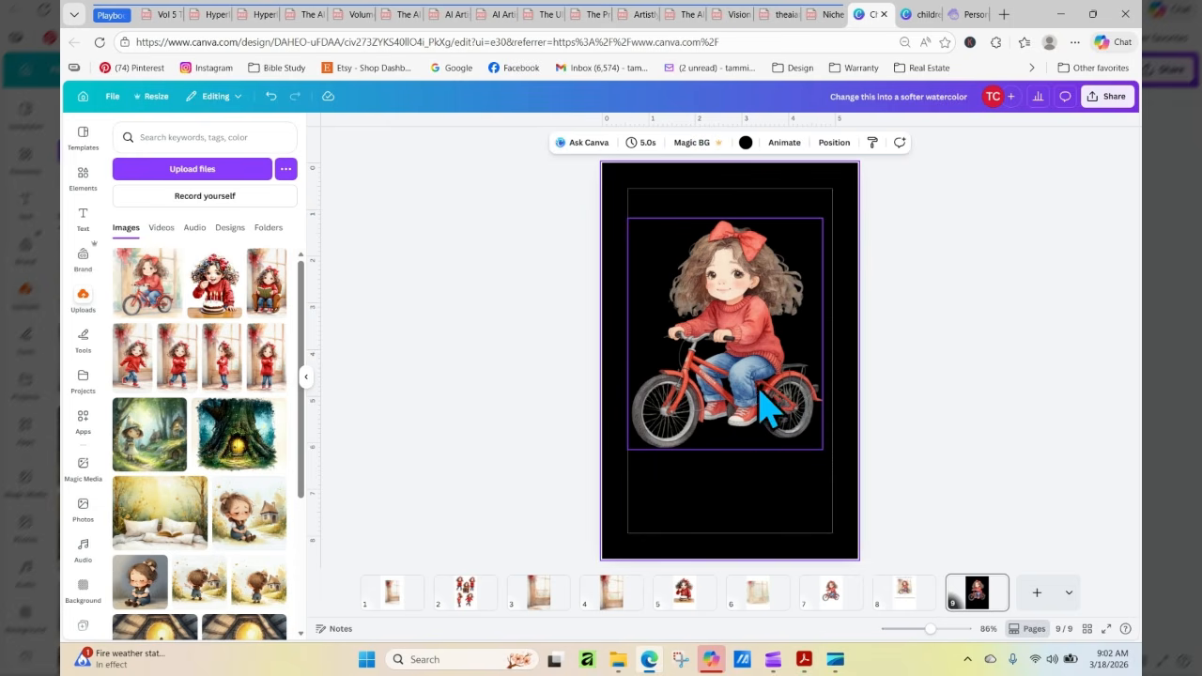
mouse_move(760, 409)
left_mouse_down()
mouse_move(773, 433)
mouse_move(762, 410)
left_mouse_up()
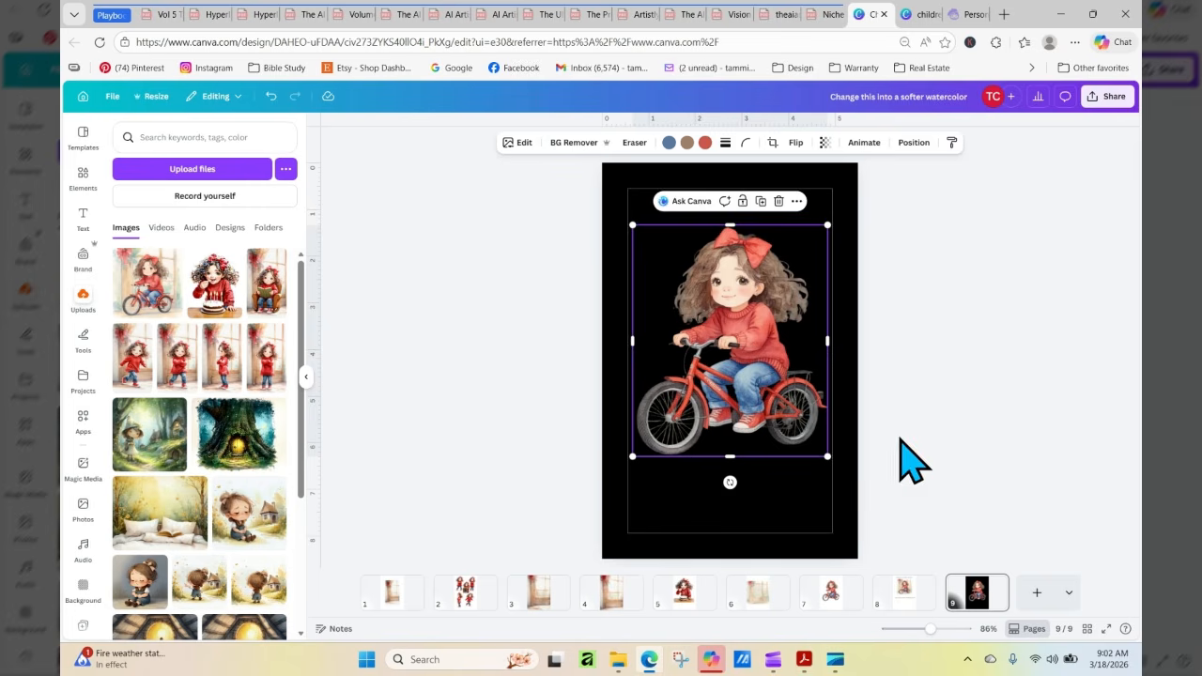
left_click(900, 439)
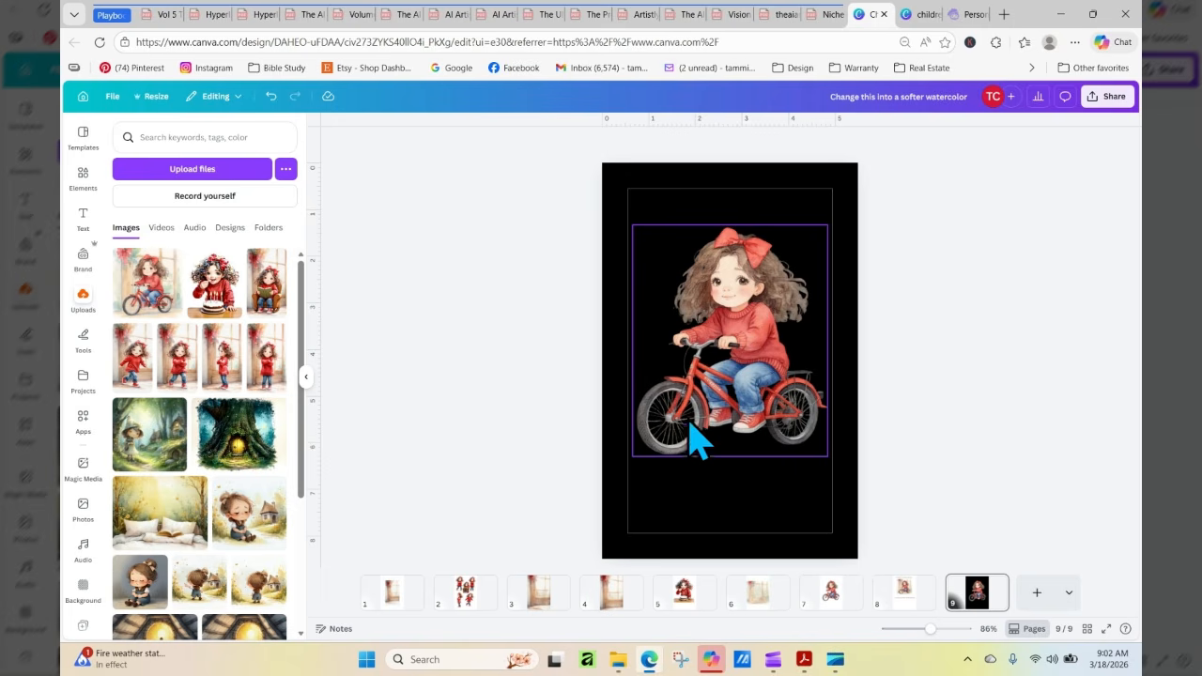
On page 4, move the red bow layer away and back to the upper corner, and shift the door layer slightly sideways
left_click(611, 599)
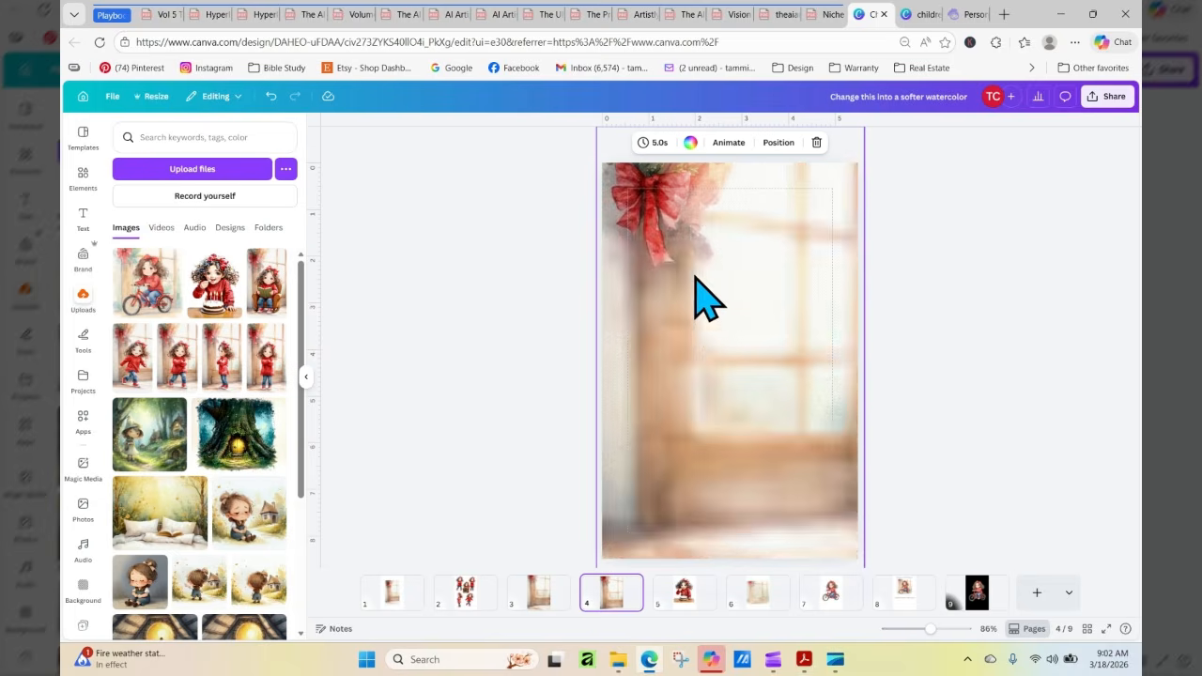
left_click(663, 239)
left_click_drag(664, 239, 722, 400)
left_click_drag(718, 379, 647, 239)
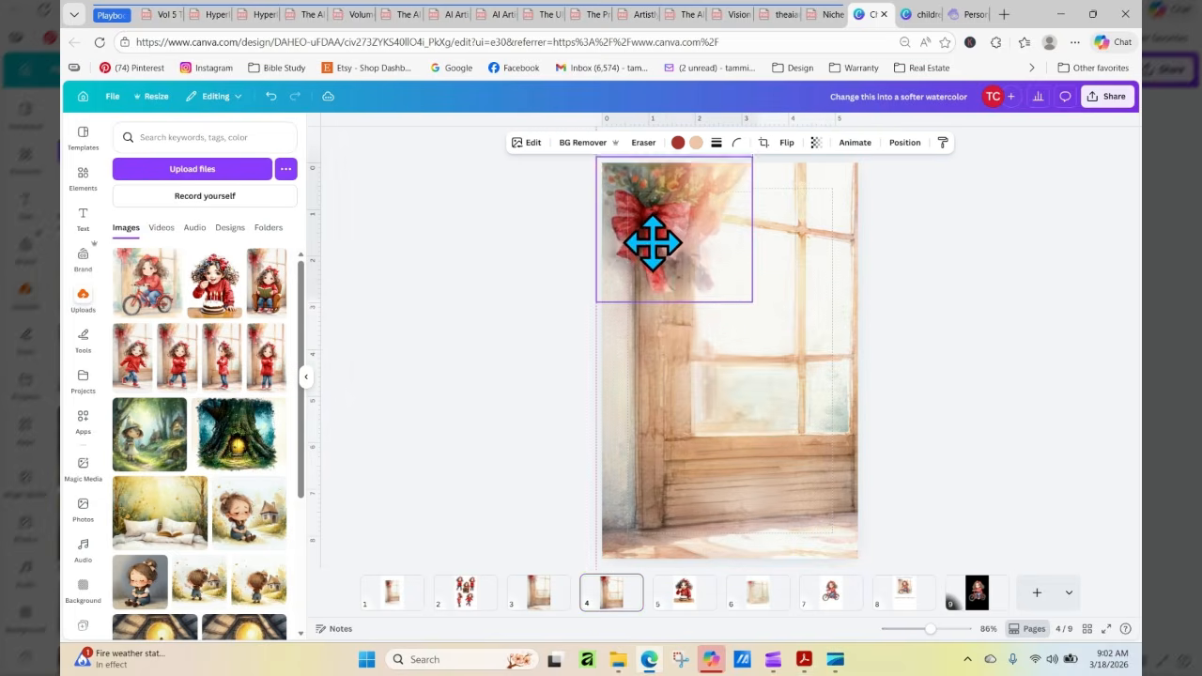
mouse_move(714, 469)
left_mouse_down()
mouse_move(698, 489)
mouse_move(724, 469)
mouse_move(691, 464)
left_mouse_up()
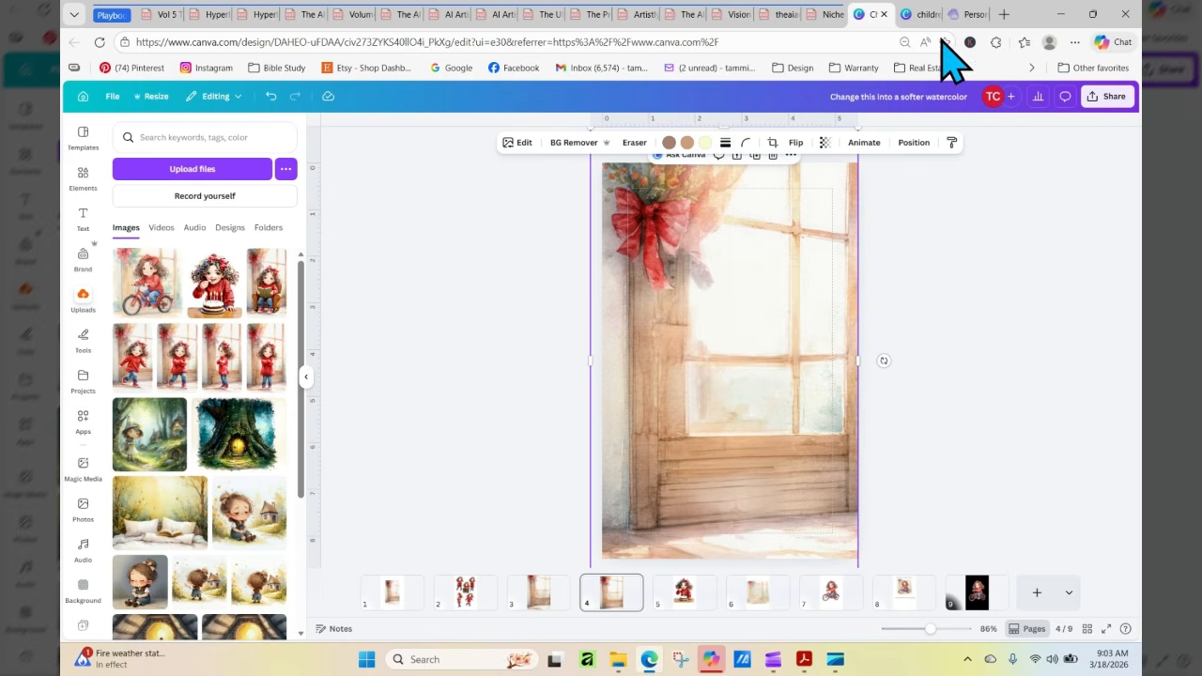
Switch to Artistly, close the running girl's design details, and return to the softer watercolor design in Canva
left_click(969, 15)
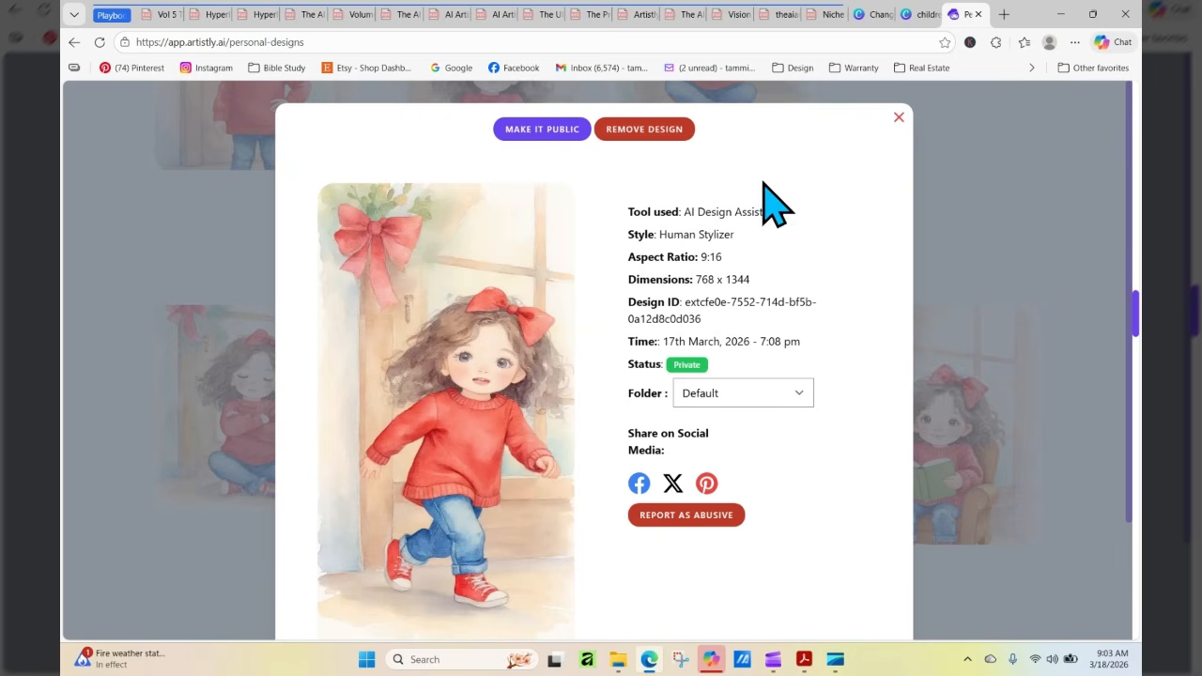
left_click(899, 118)
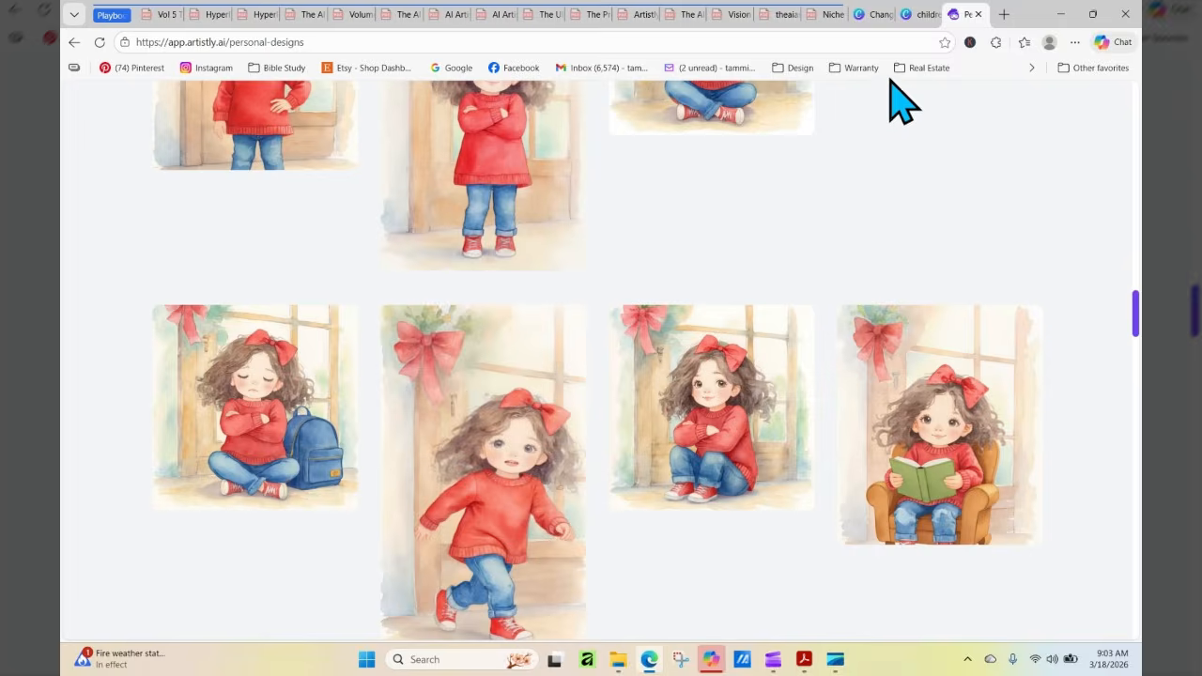
left_click(910, 17)
left_click(870, 15)
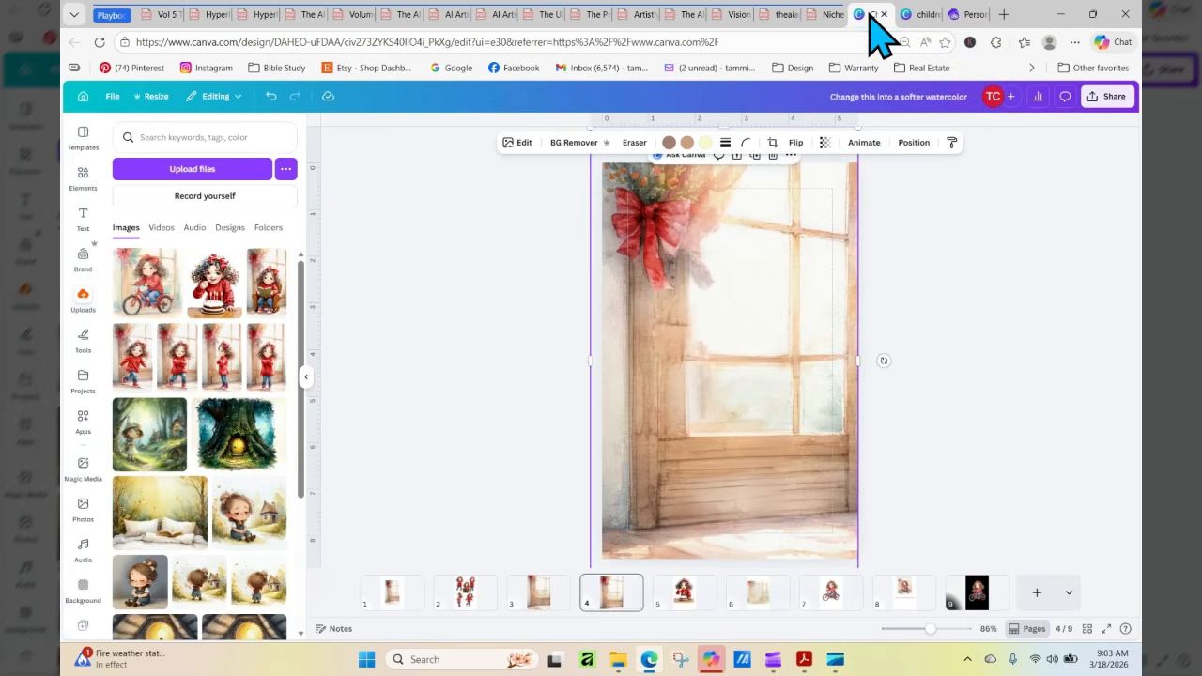
Add page 10 and upload the softer watercolor image of the girl blowing out candles on a tiered cake from Downloads
left_click(1037, 593)
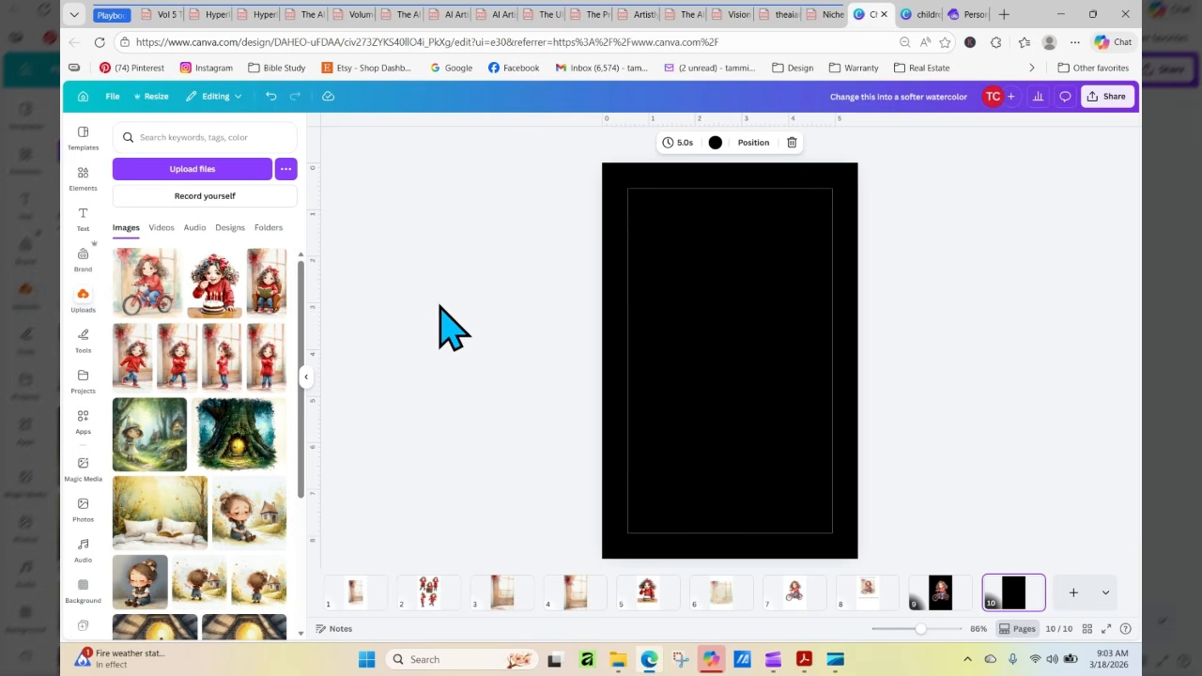
left_click(173, 175)
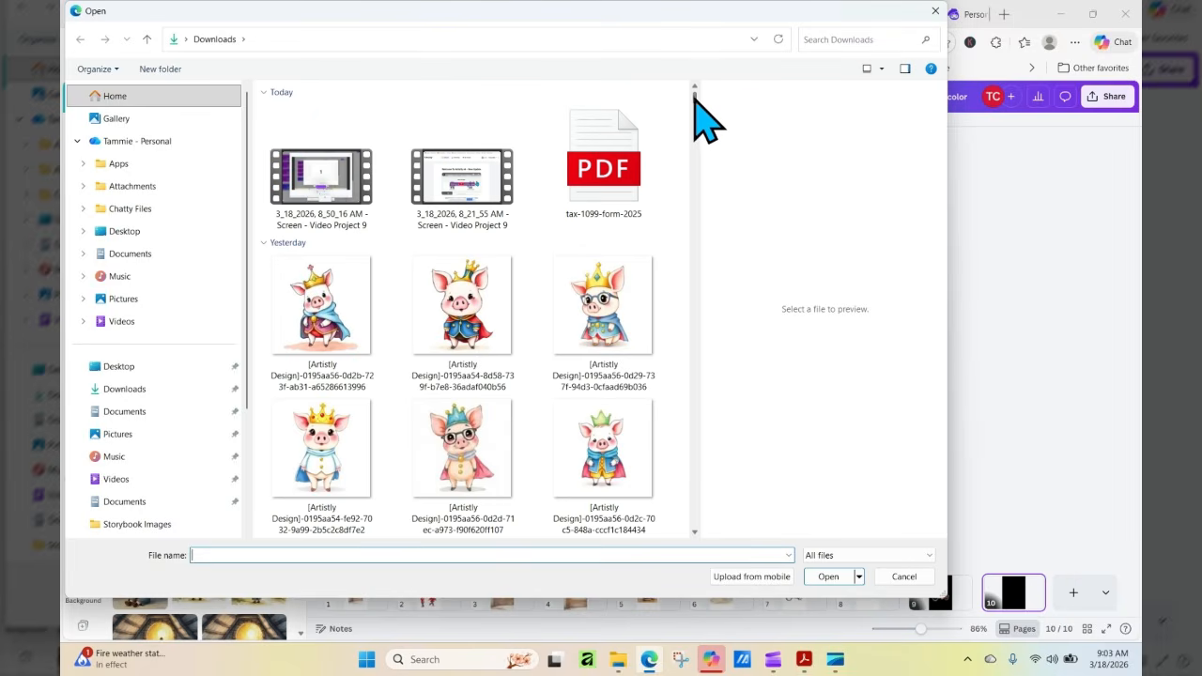
scroll(696, 99, "down", 15)
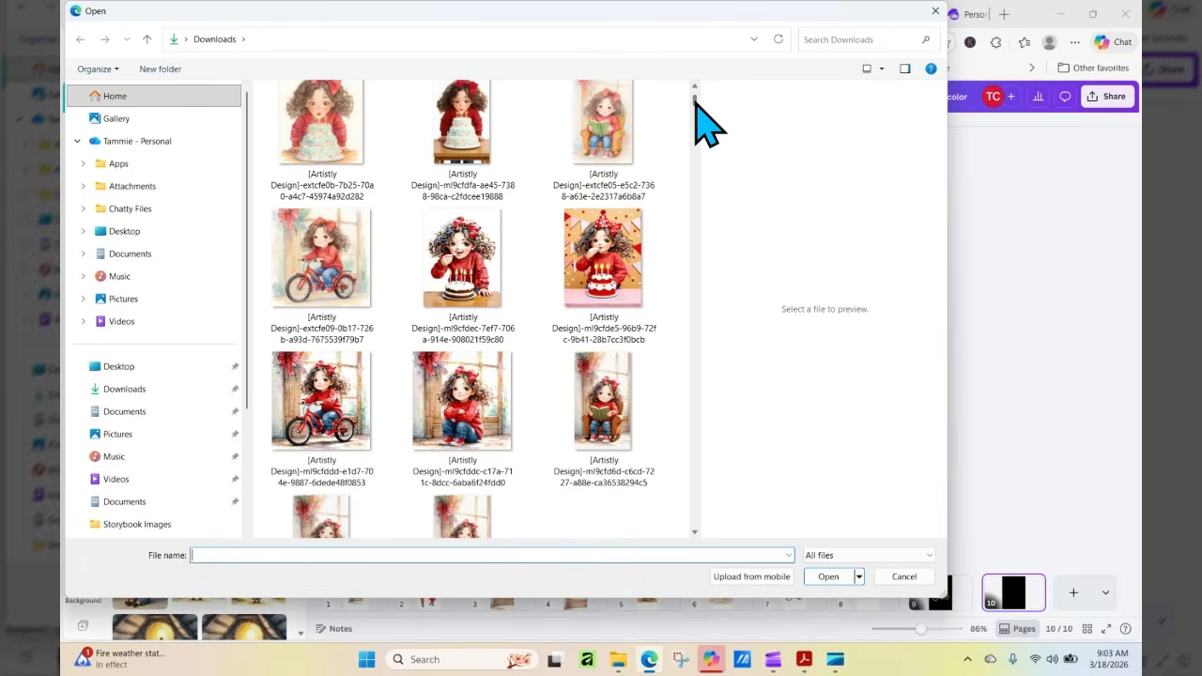
left_click(604, 144)
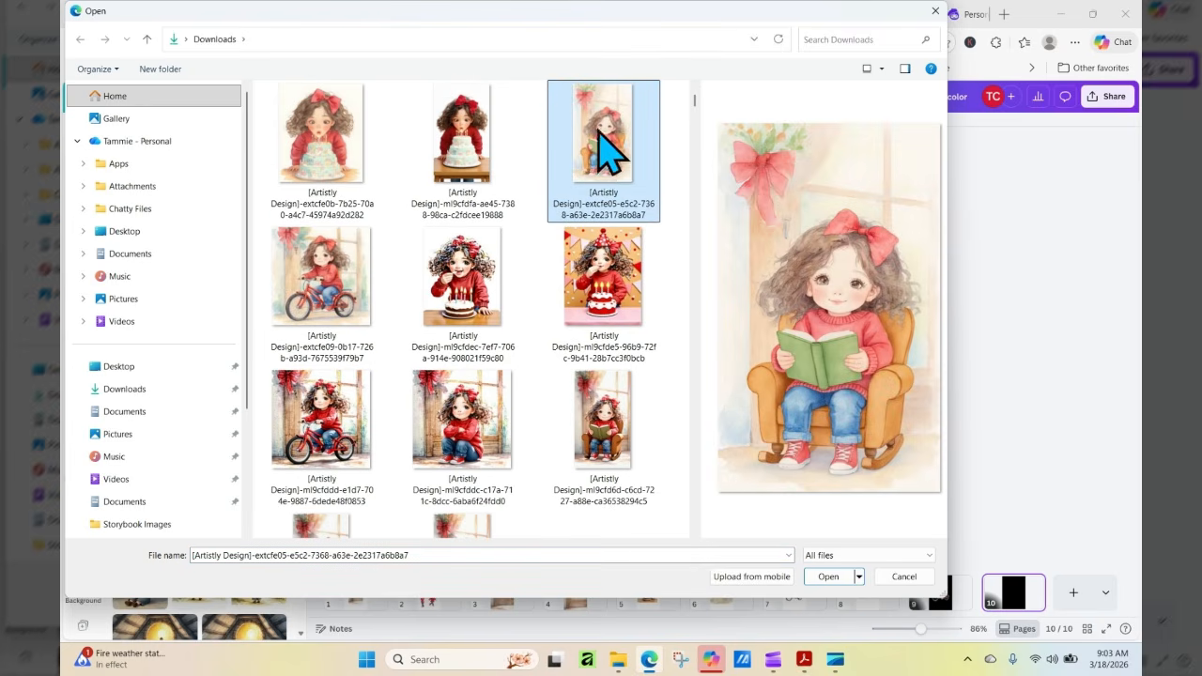
left_click(330, 150)
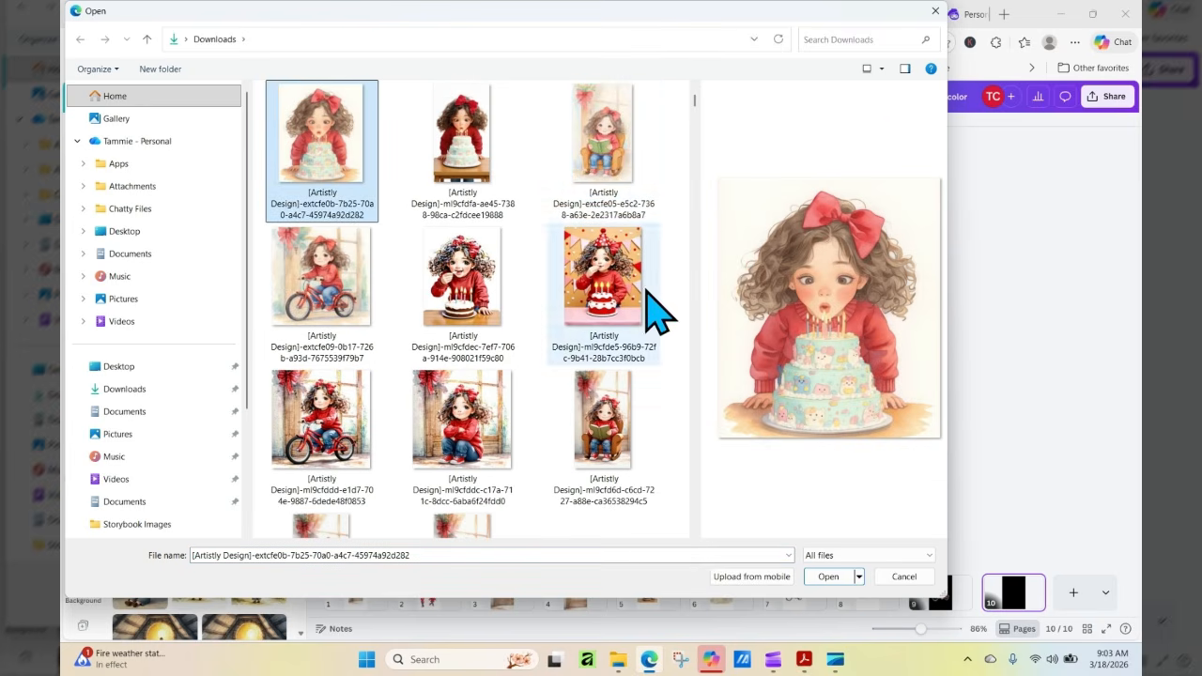
left_click(827, 577)
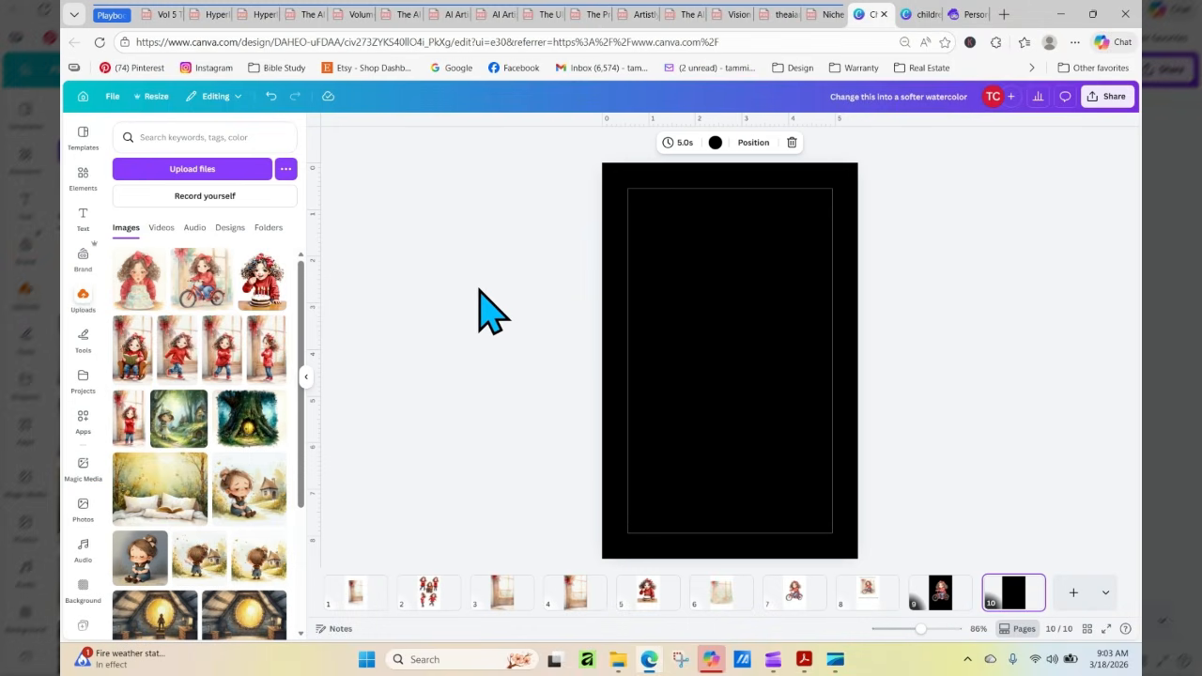
Place the birthday cake image on page 10 at full page width and separate it into elements with Magic Layers
mouse_move(139, 292)
left_mouse_down()
mouse_move(421, 268)
mouse_move(362, 260)
mouse_move(126, 304)
left_mouse_up()
left_click(131, 303)
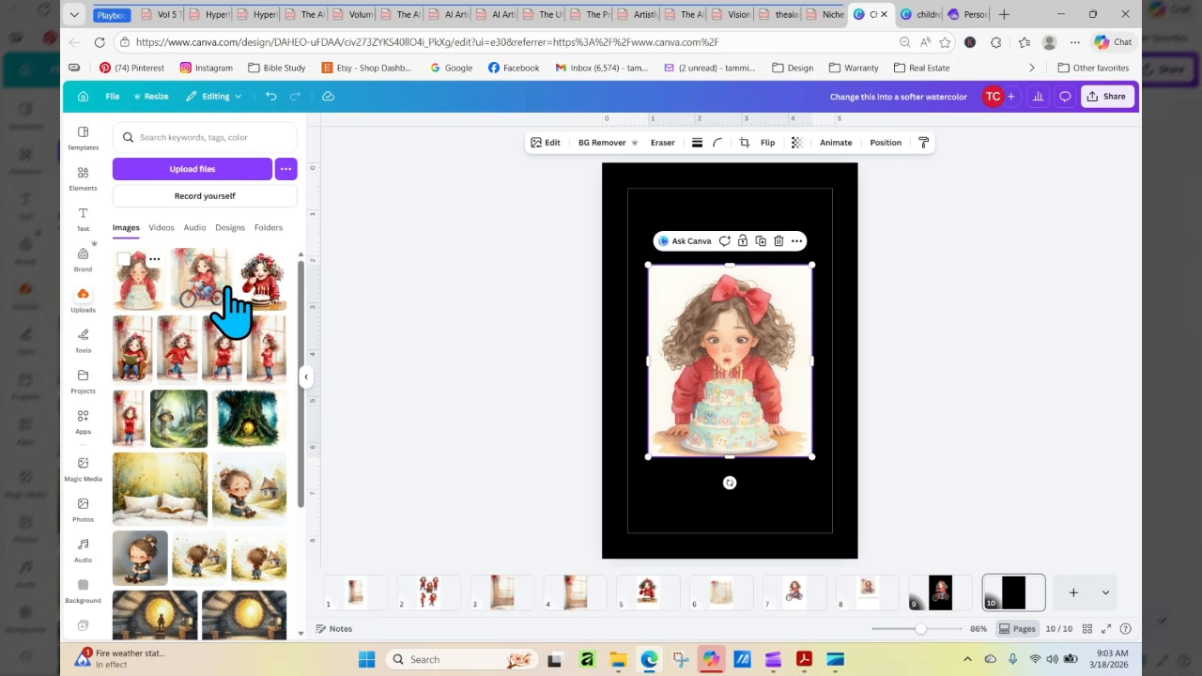
left_click_drag(646, 266, 598, 207)
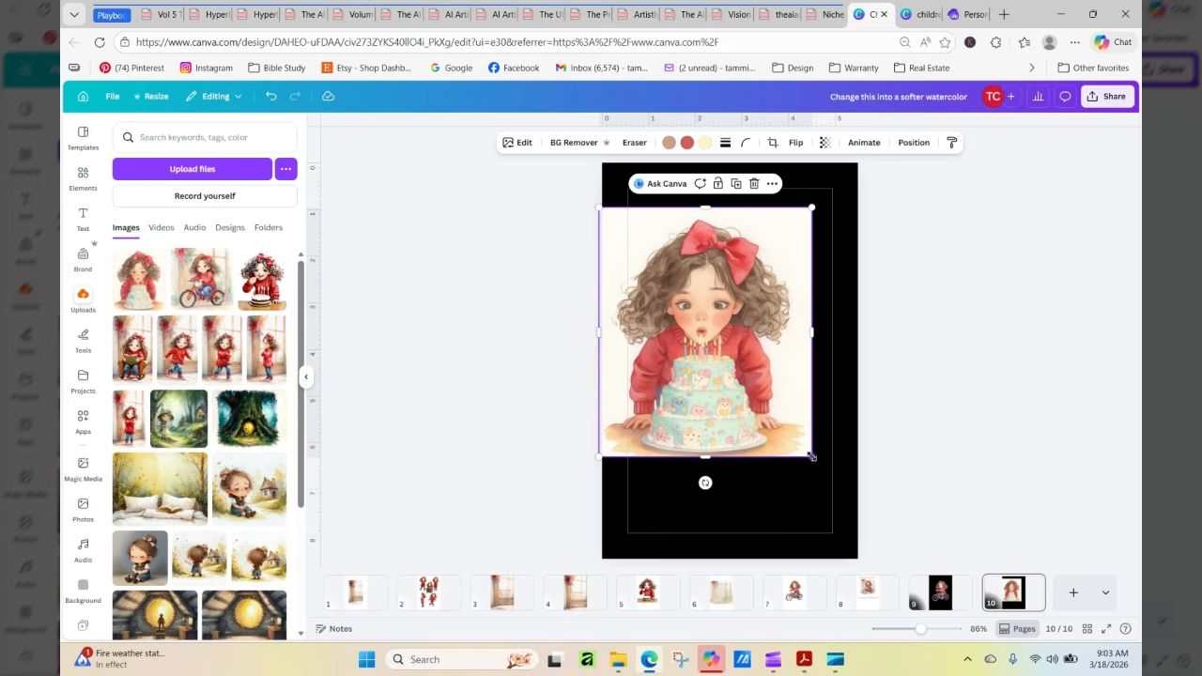
left_click_drag(811, 457, 855, 526)
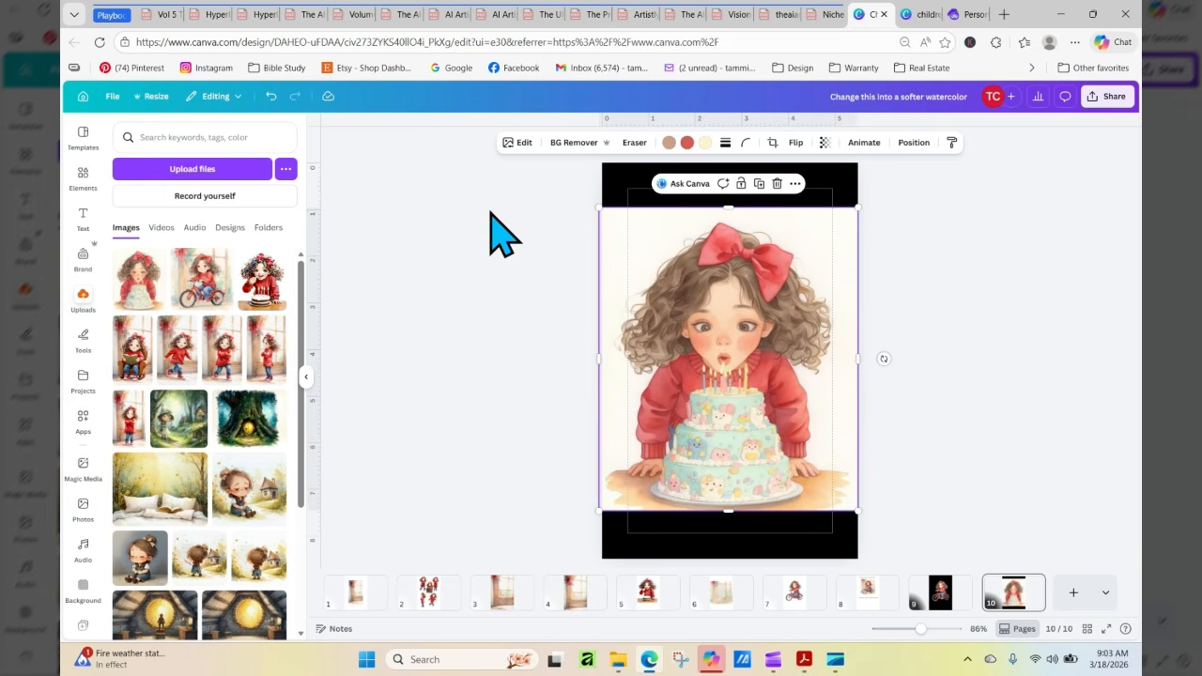
left_click(519, 143)
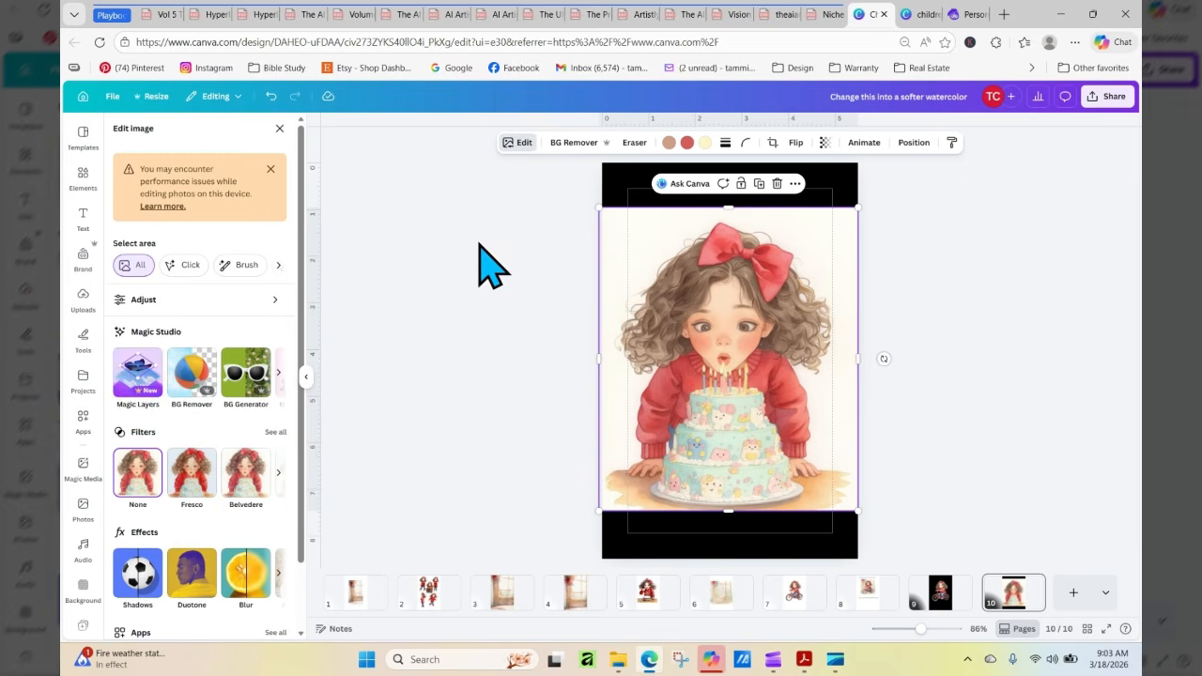
left_click(138, 376)
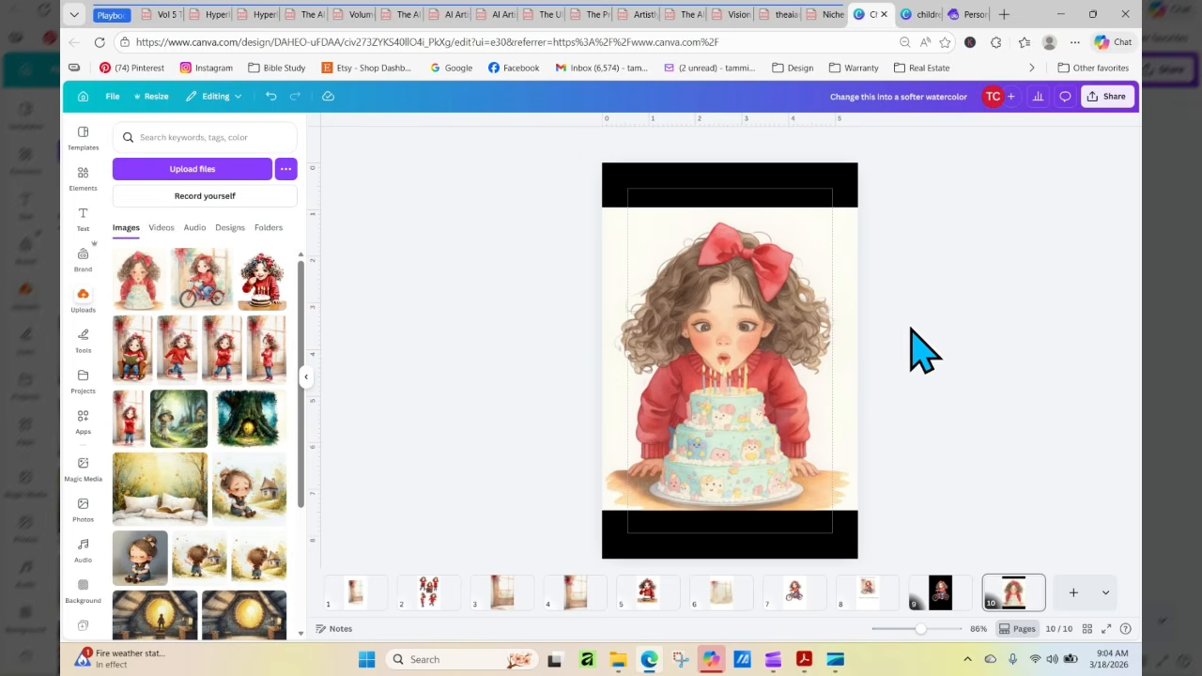
Shift the girl layer and the birthday cake layer slightly sideways on page 10, keeping the girl centred behind the cake
left_click_drag(807, 349, 788, 334)
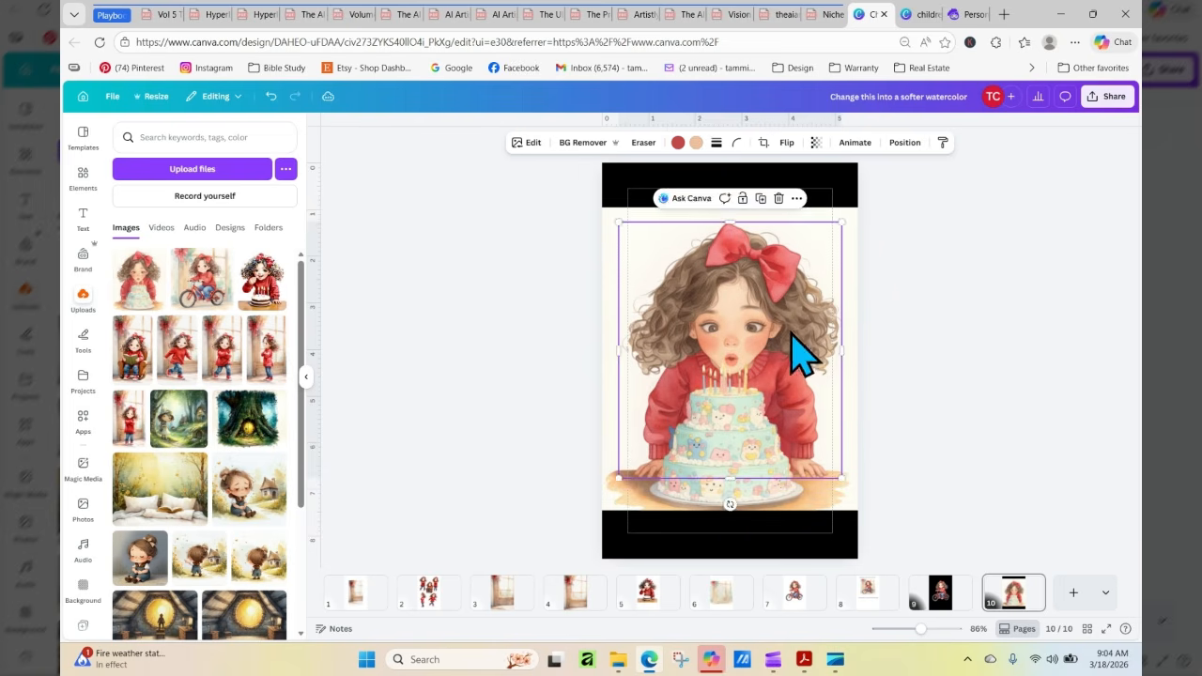
left_click(924, 377)
mouse_move(751, 498)
left_mouse_down()
mouse_move(732, 518)
mouse_move(732, 553)
mouse_move(663, 529)
mouse_move(650, 500)
mouse_move(794, 491)
mouse_move(757, 498)
mouse_move(749, 479)
left_mouse_up()
left_click(1002, 444)
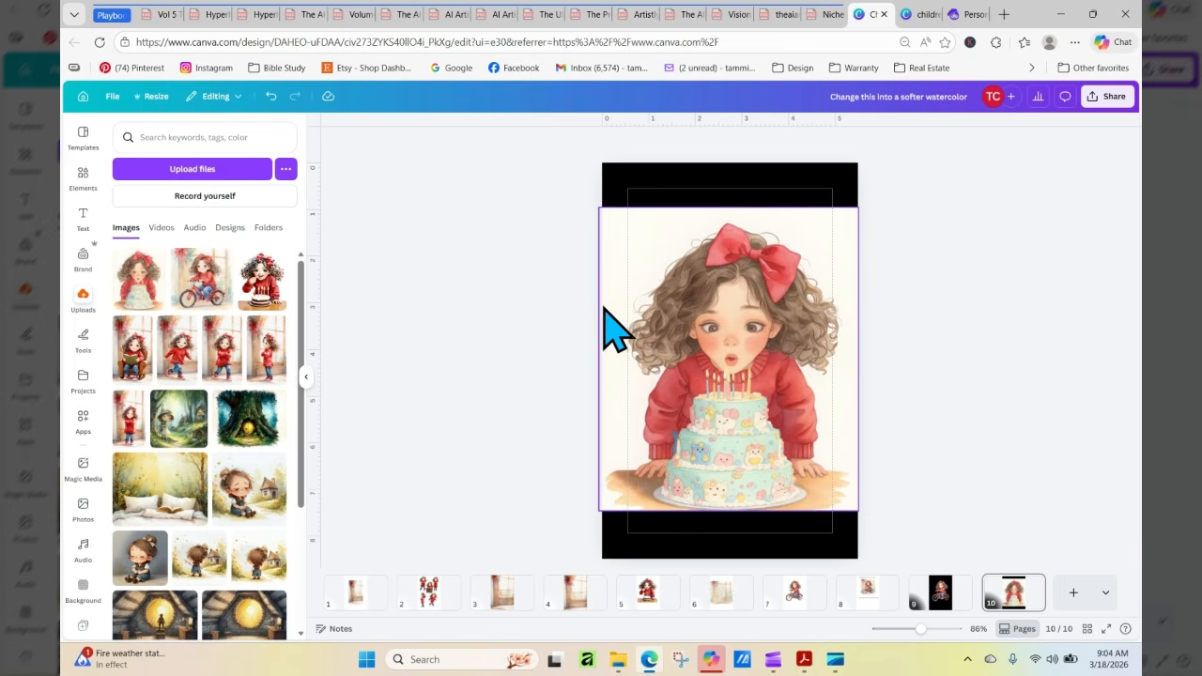
Stretch the cream background layer up to page 10's upper edge, and move all layers together down to the lower edge
left_click(785, 214)
left_click_drag(727, 205, 730, 164)
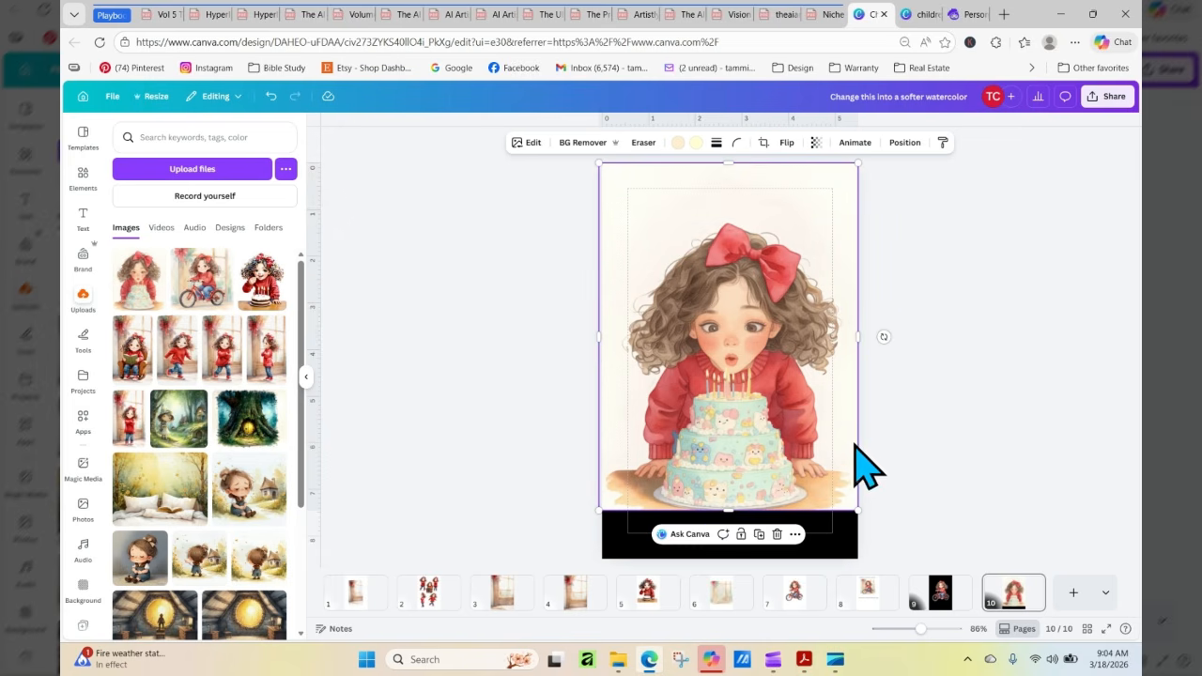
left_click_drag(938, 197, 690, 535)
left_click_drag(708, 438, 706, 477)
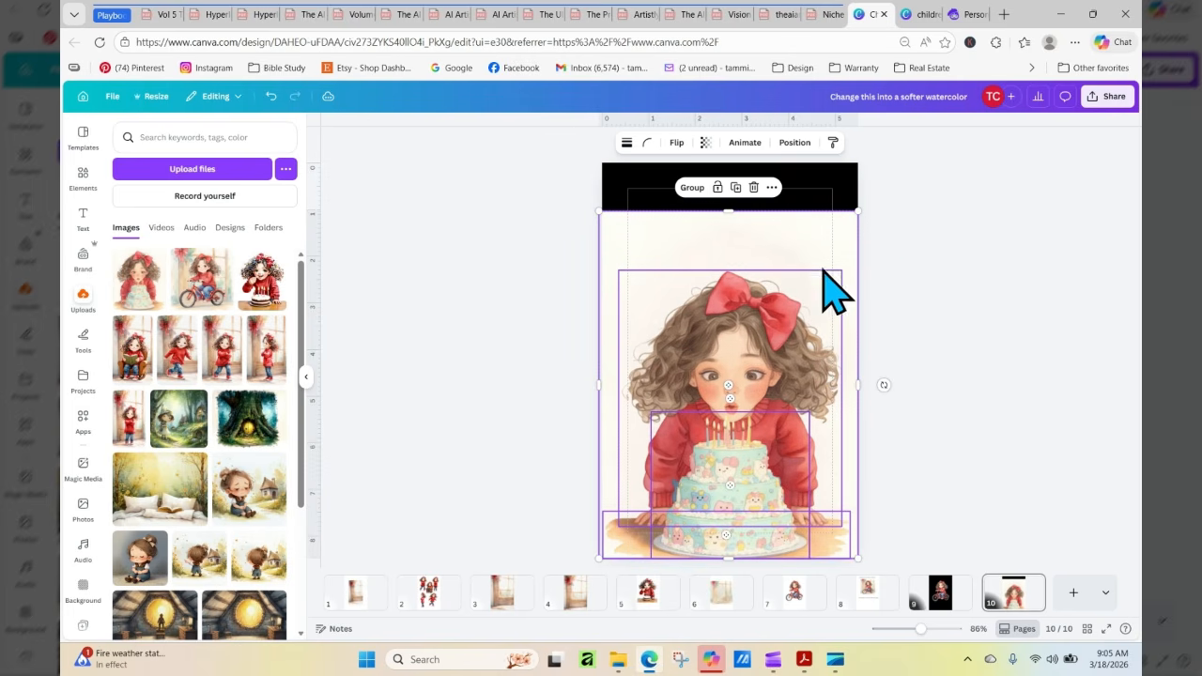
Stretch the cream background layer upward to cover the remaining black strip above the girl on page 10
left_click(891, 270)
left_click(729, 225)
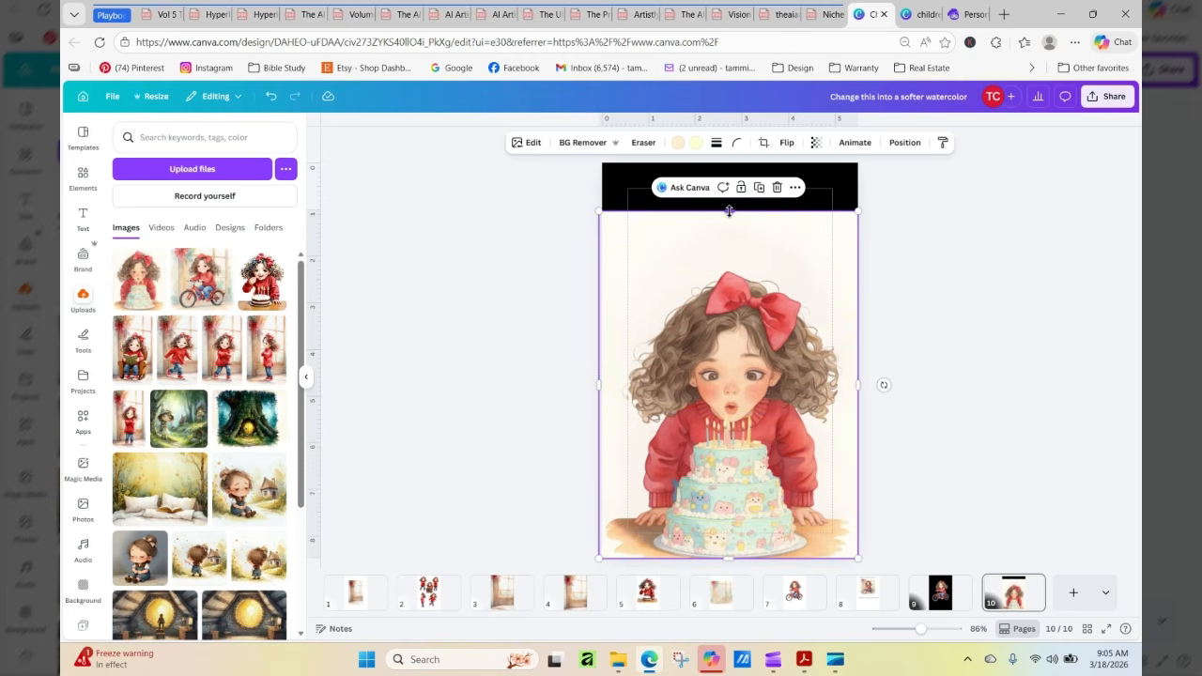
left_click_drag(729, 210, 730, 164)
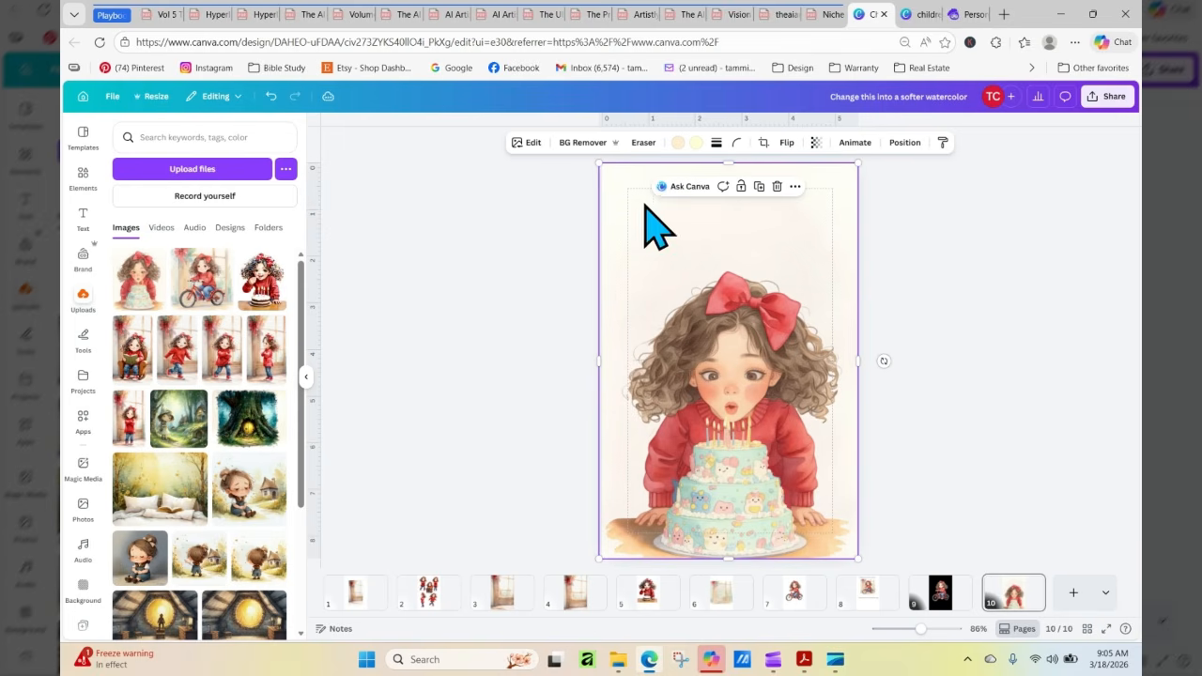
left_click(958, 269)
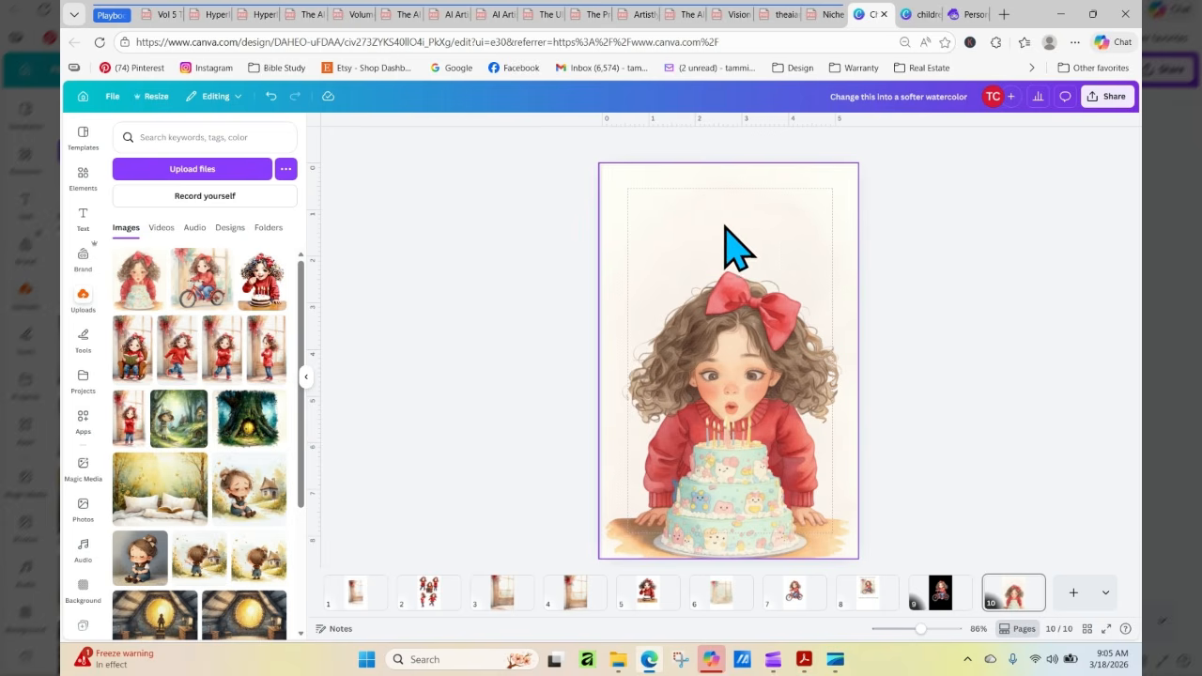
Copy the story text box from page 8 of the children's storybook design and return to the softer watercolor design
left_click(920, 15)
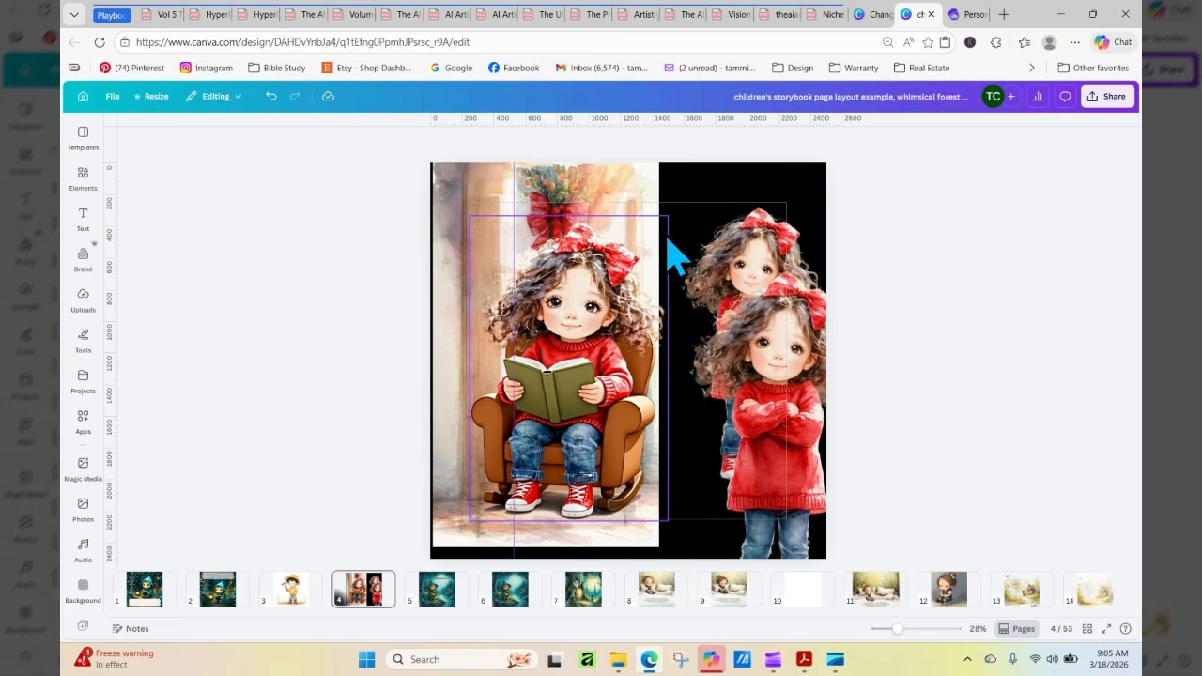
left_click(652, 592)
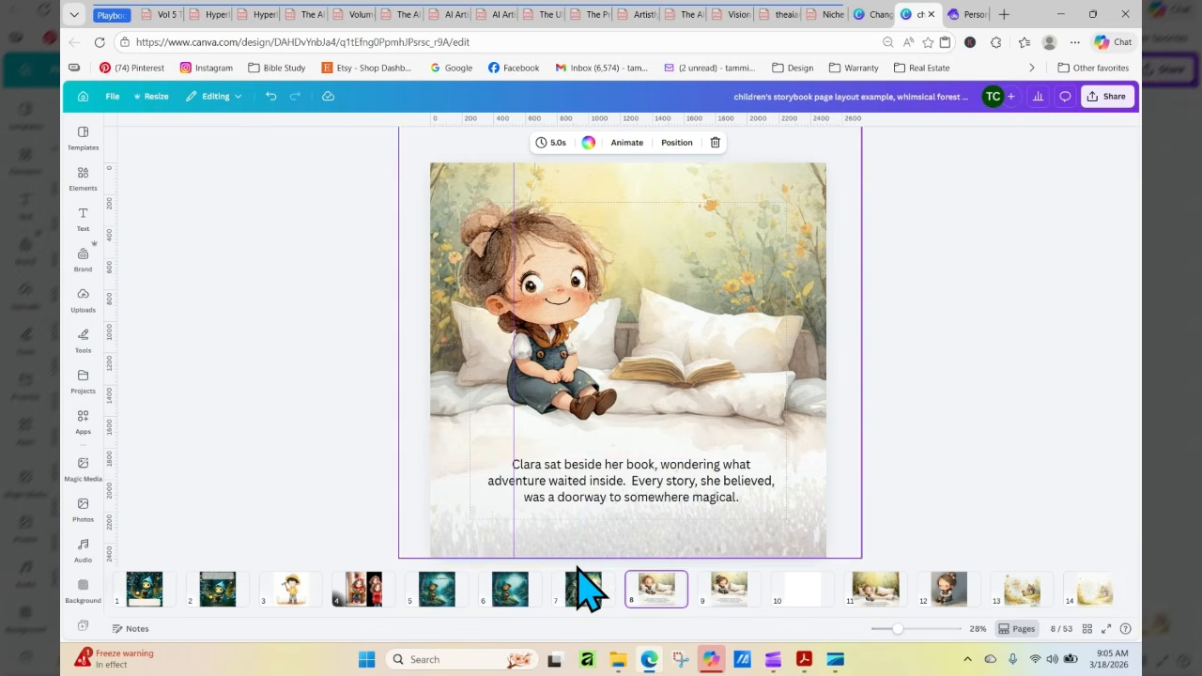
left_click(624, 475)
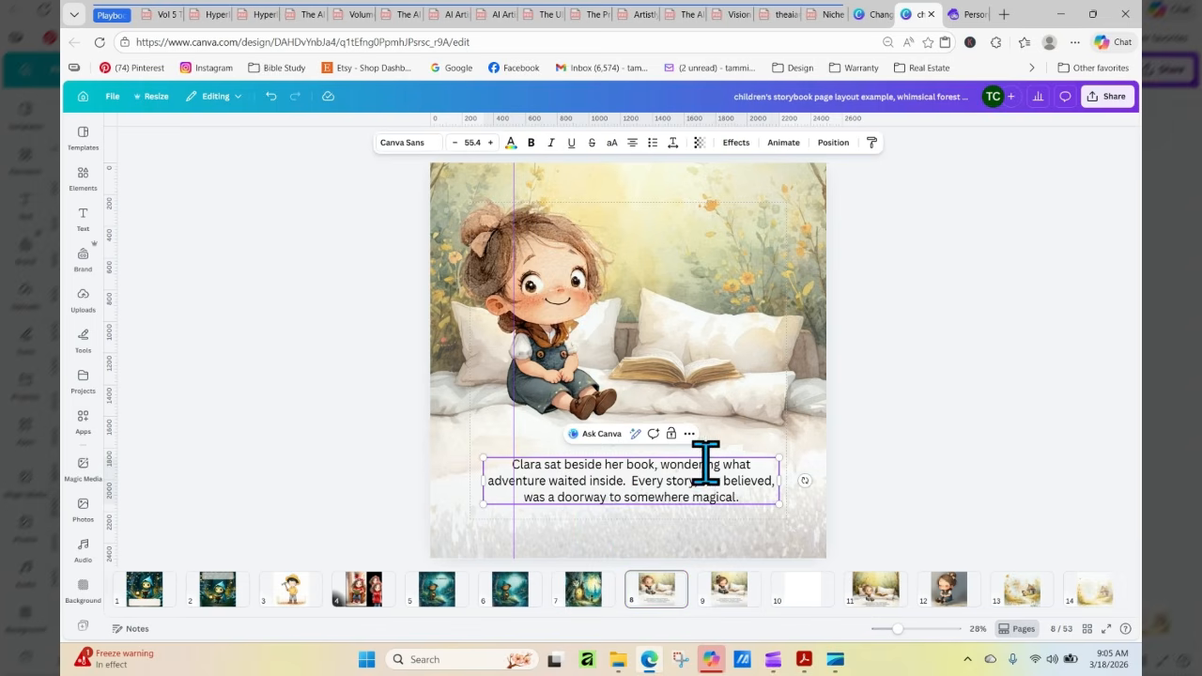
right_click(760, 492)
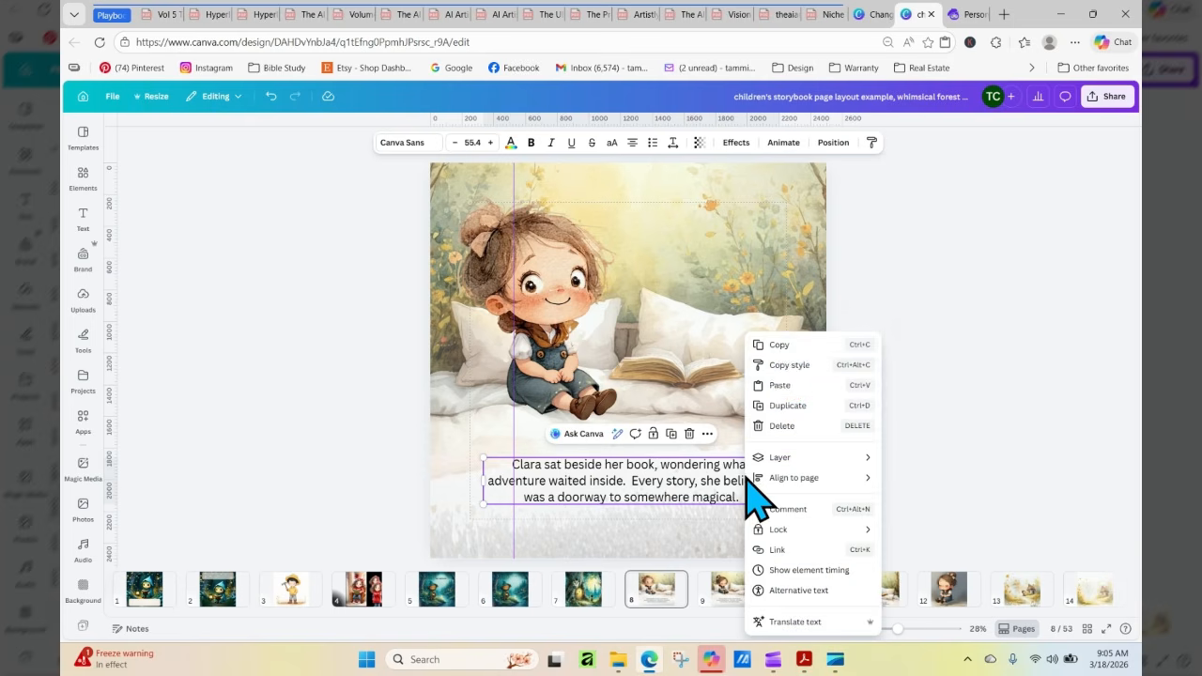
left_click(785, 350)
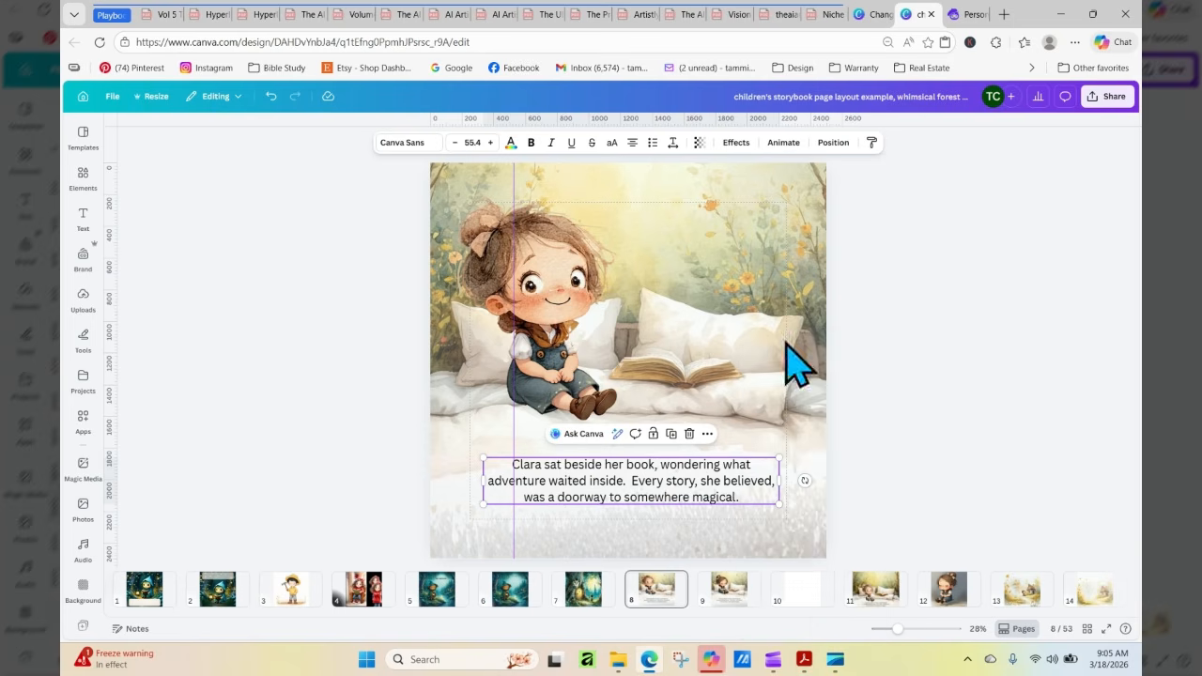
left_click(962, 14)
left_click(871, 14)
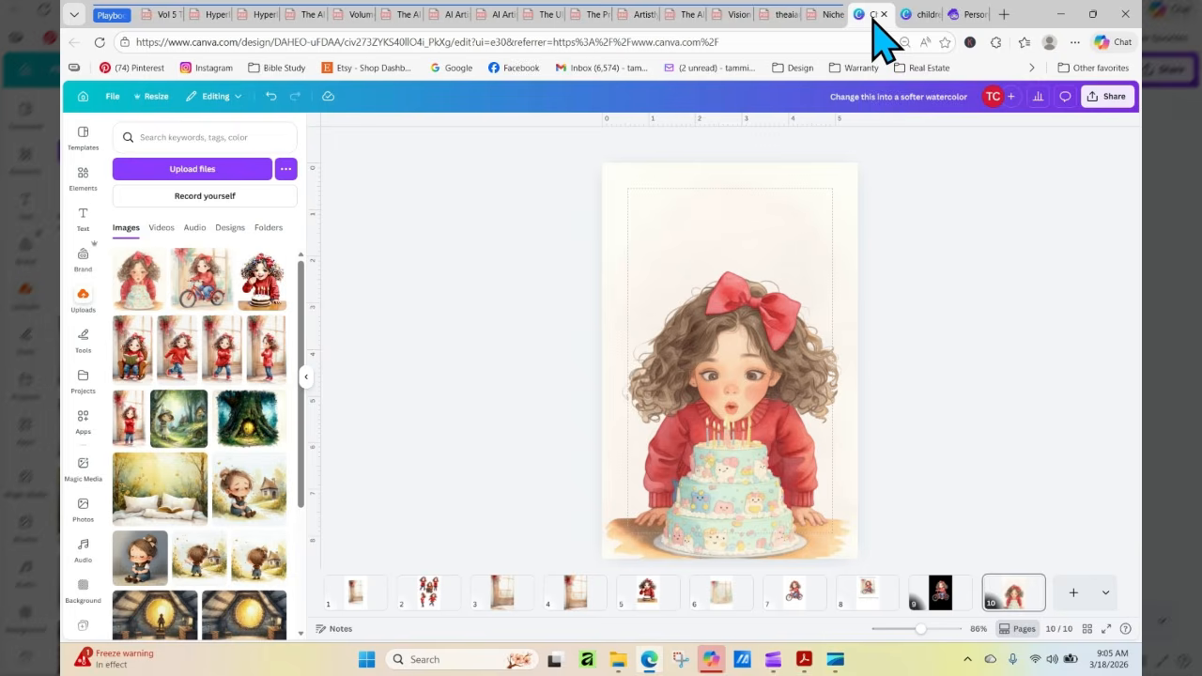
Duplicate the background layer on page 10 and undo the duplication
left_click(719, 196)
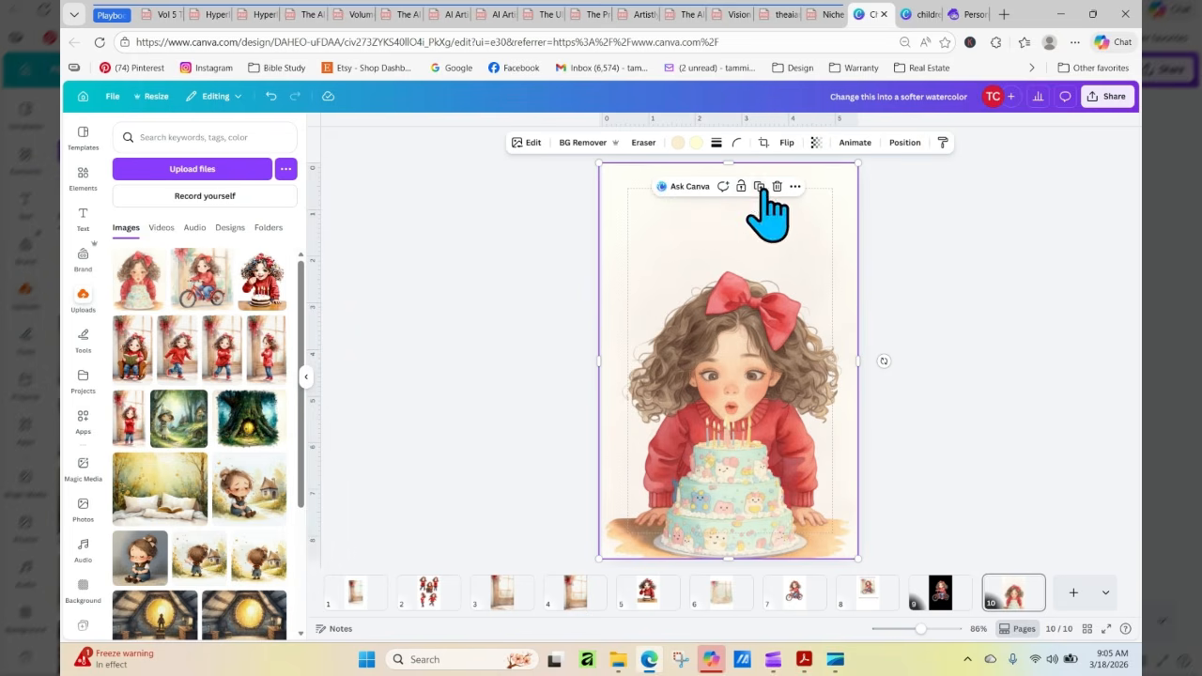
left_click(760, 187)
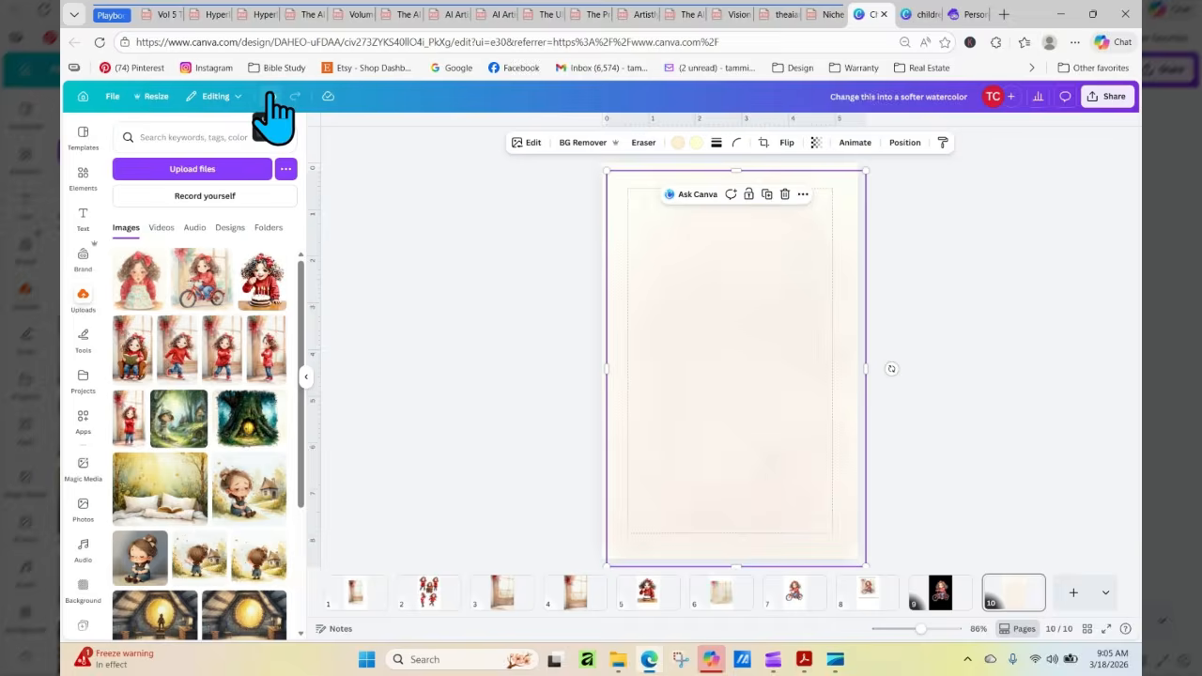
left_click(270, 96)
Copy the text box below the seated girl on page 8 of the children's storybook design again
left_click(960, 16)
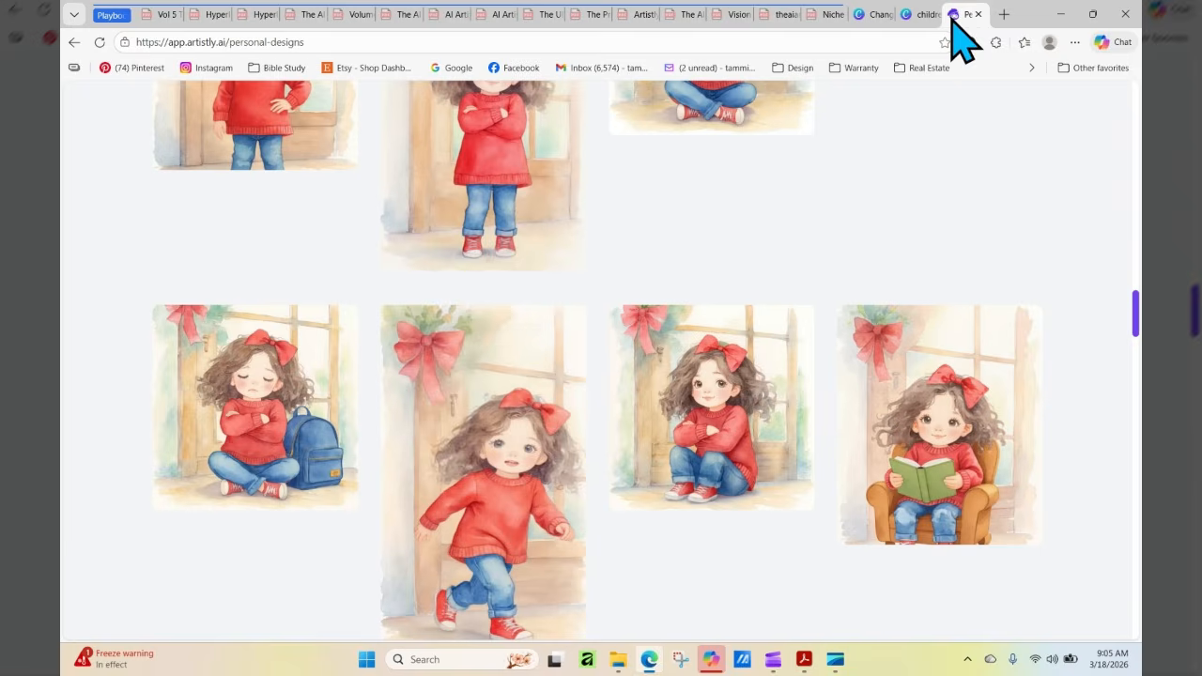
left_click(918, 16)
left_click(852, 496)
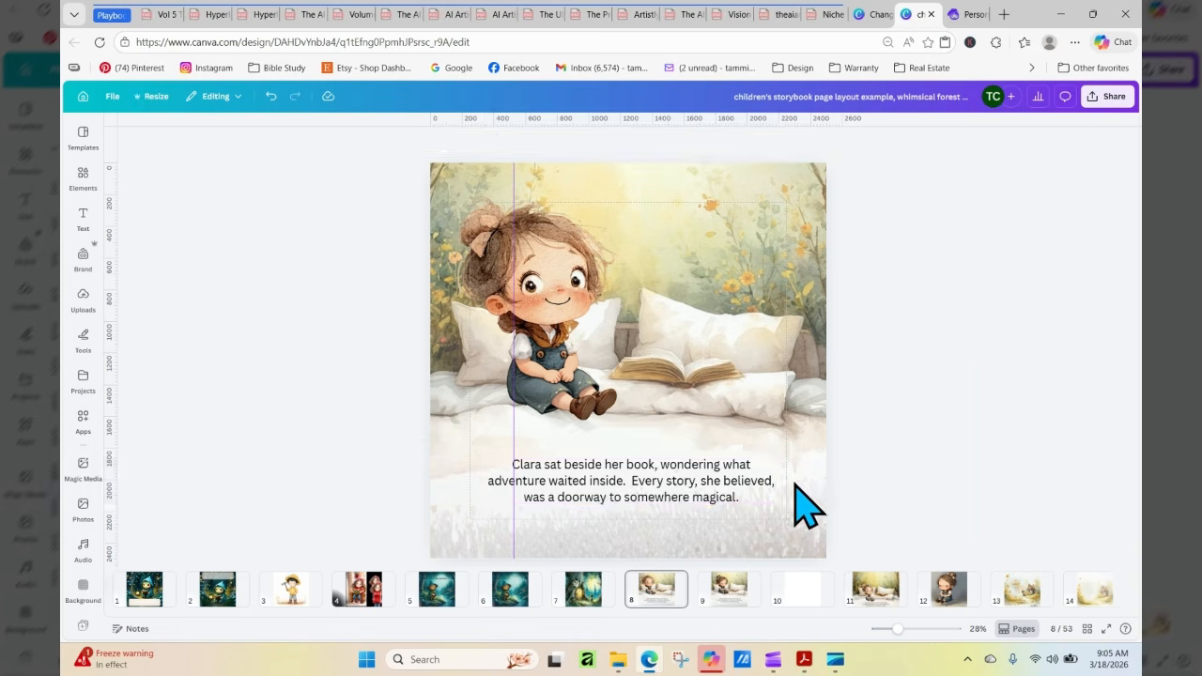
left_click(765, 505)
right_click(741, 484)
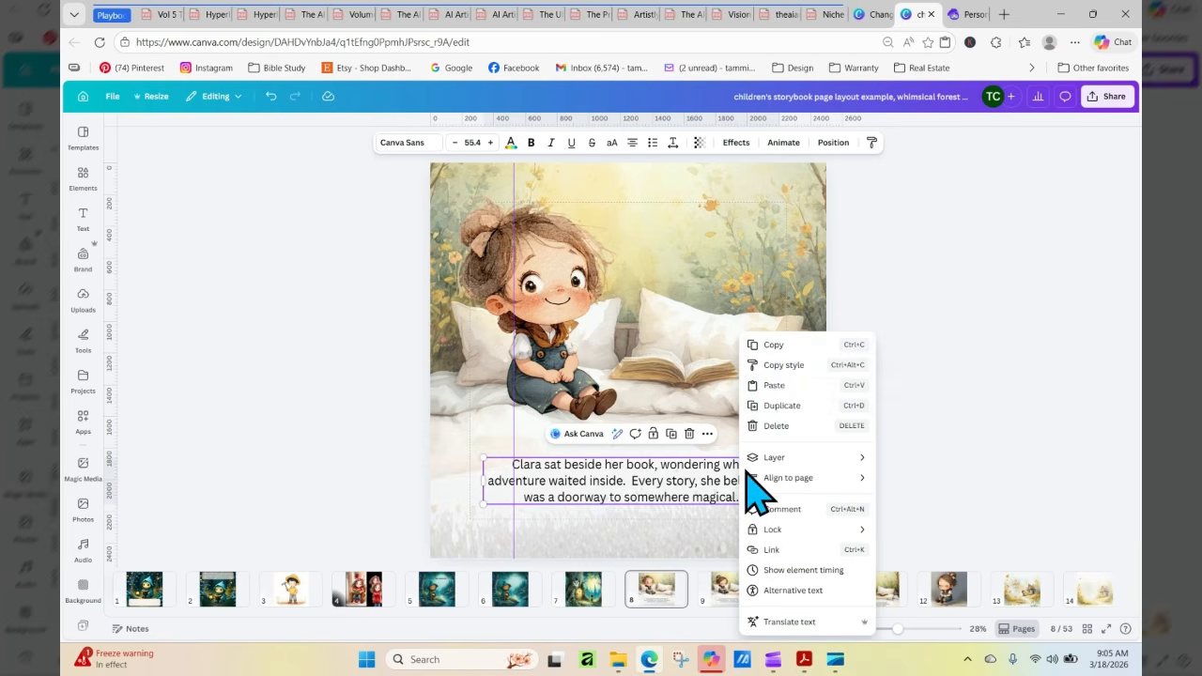
left_click(785, 346)
left_click(965, 15)
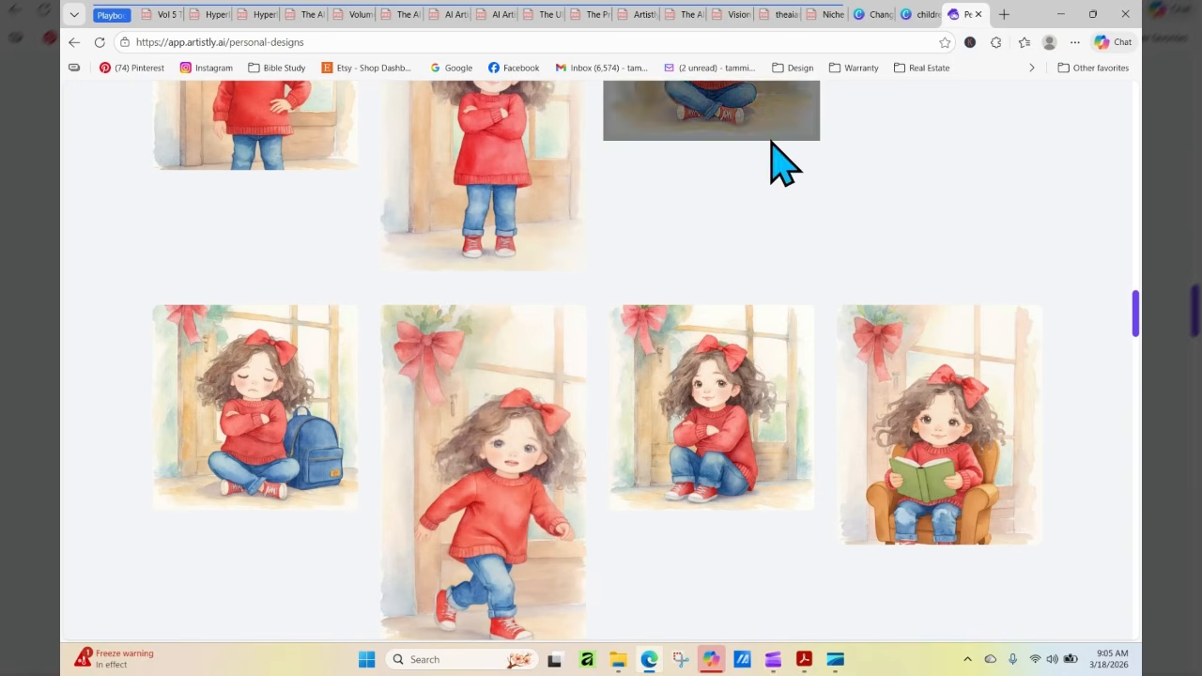
Return to the softer watercolor design, duplicate page 10's background layer, and remove the copy
left_click(879, 17)
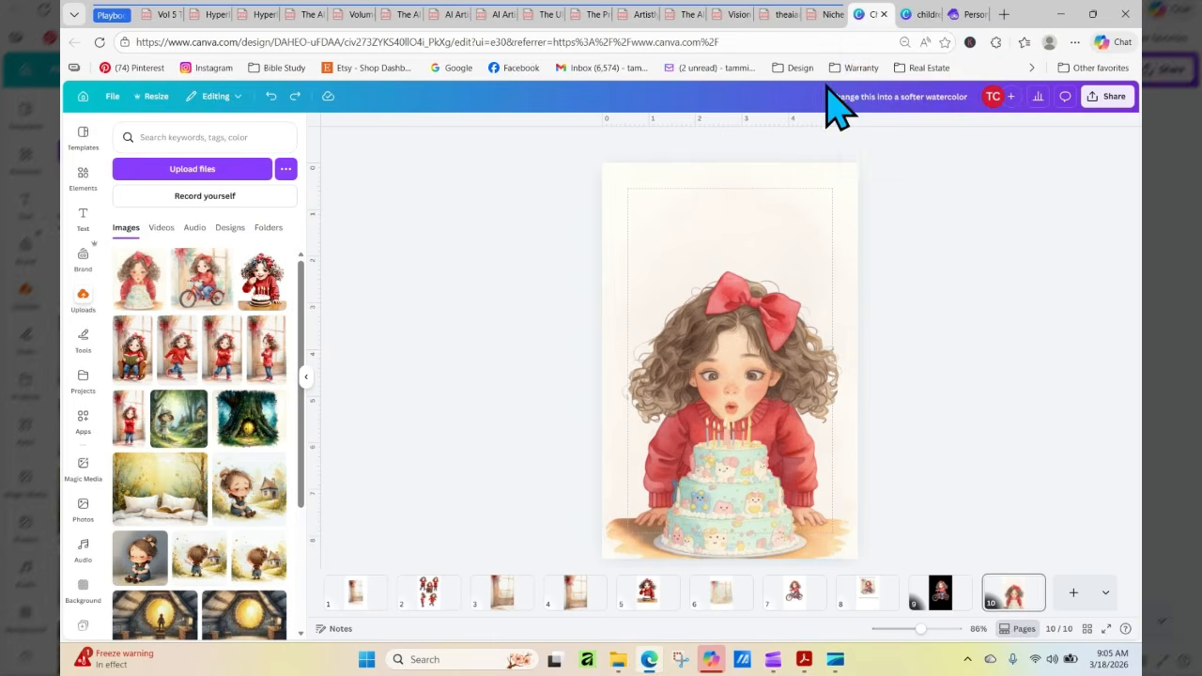
left_click(718, 196)
left_click(777, 186)
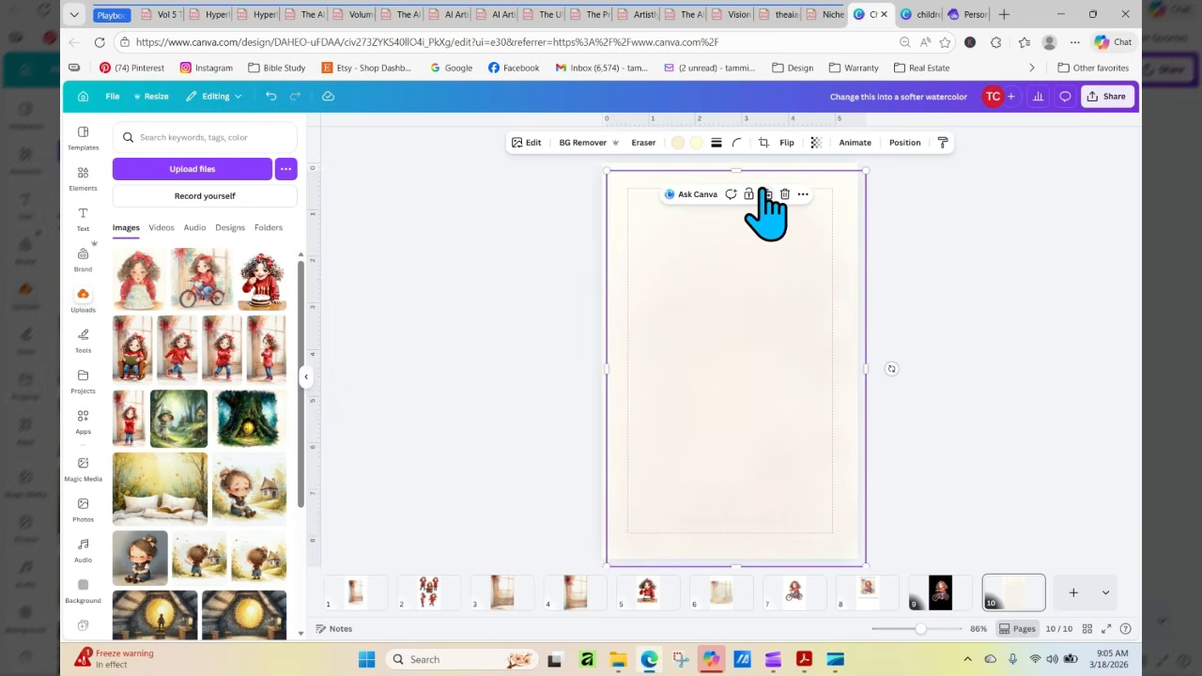
left_click_drag(750, 254, 430, 177)
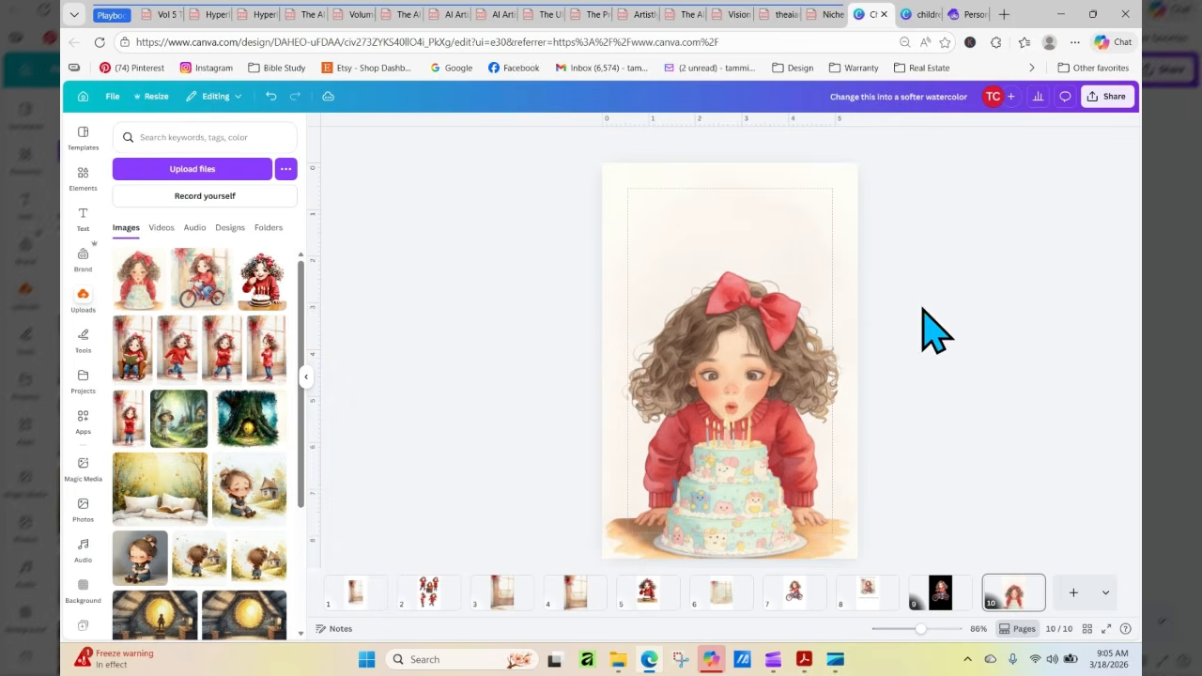
Select the full wording inside the story text box on page 8 of the children's storybook design and copy it
left_click(972, 14)
left_click(925, 14)
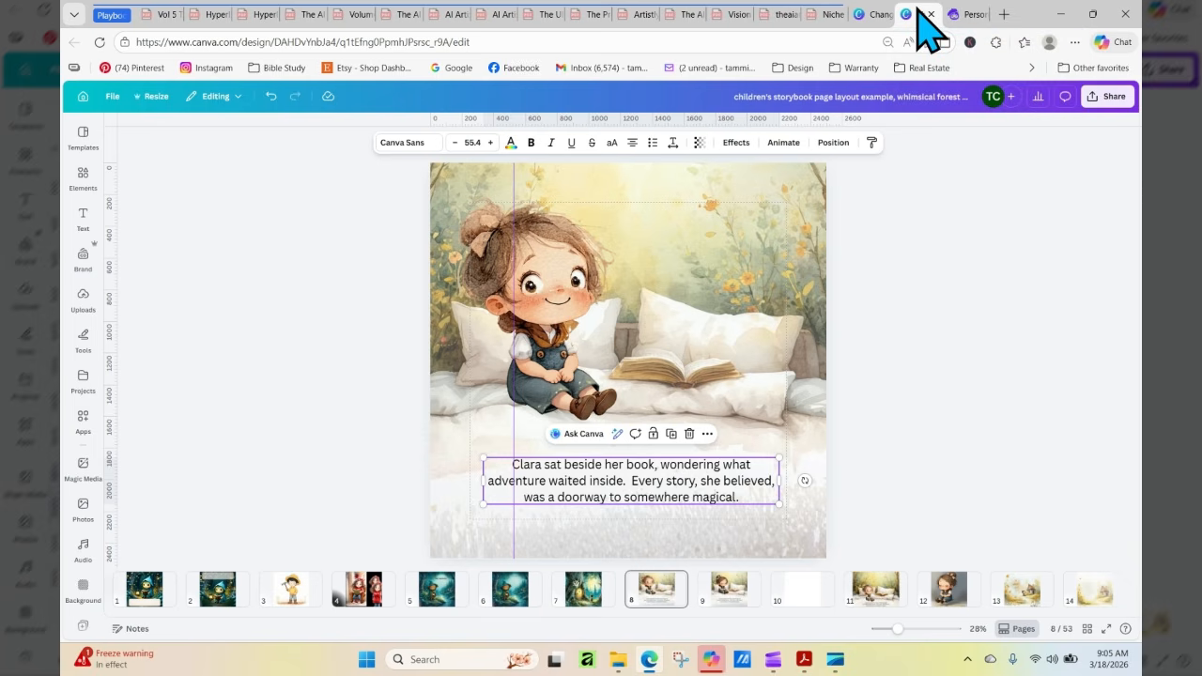
double_click(680, 464)
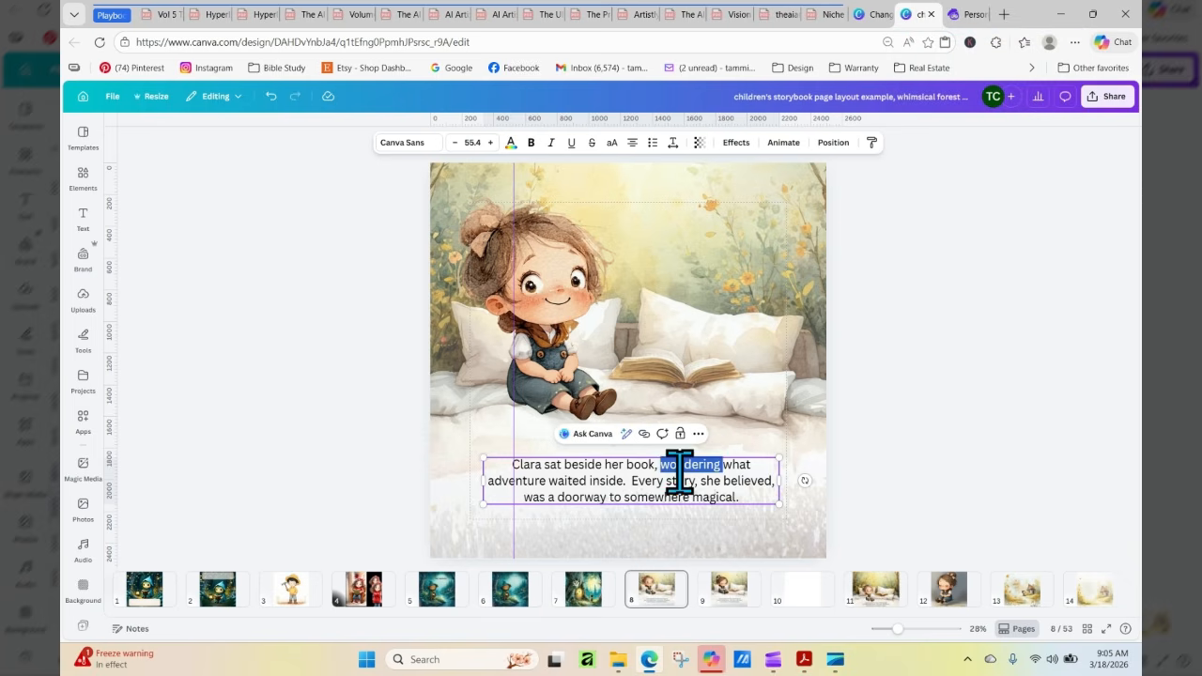
left_click_drag(511, 468, 735, 500)
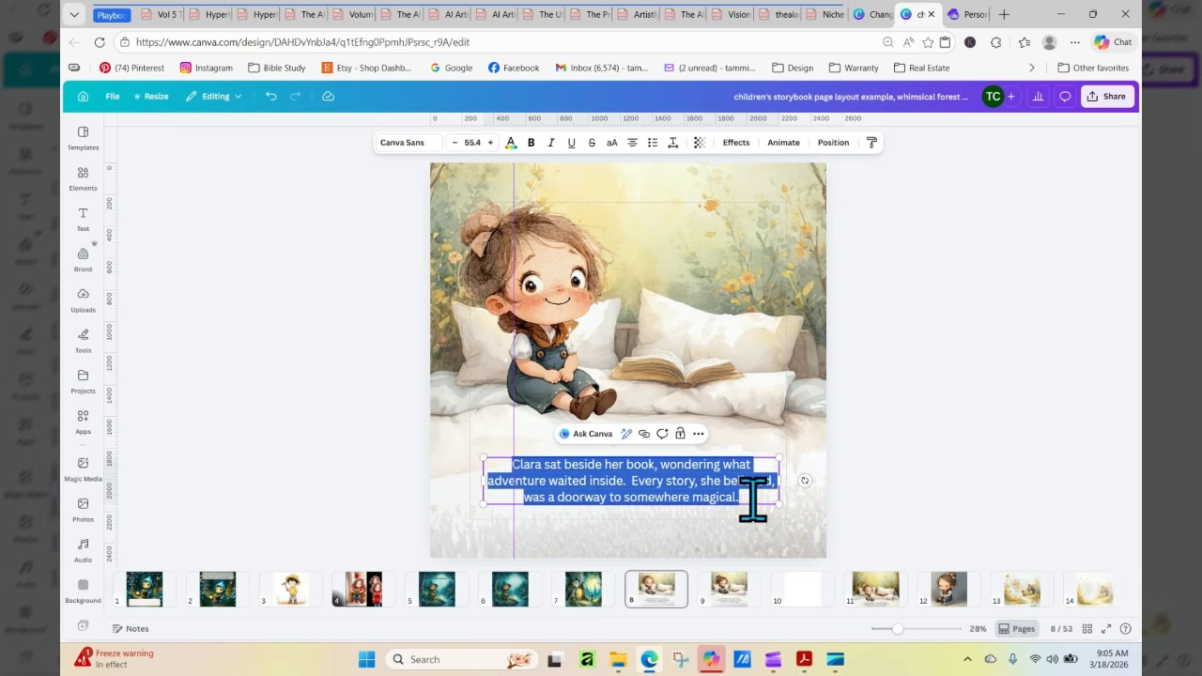
right_click(695, 486)
left_click(751, 191)
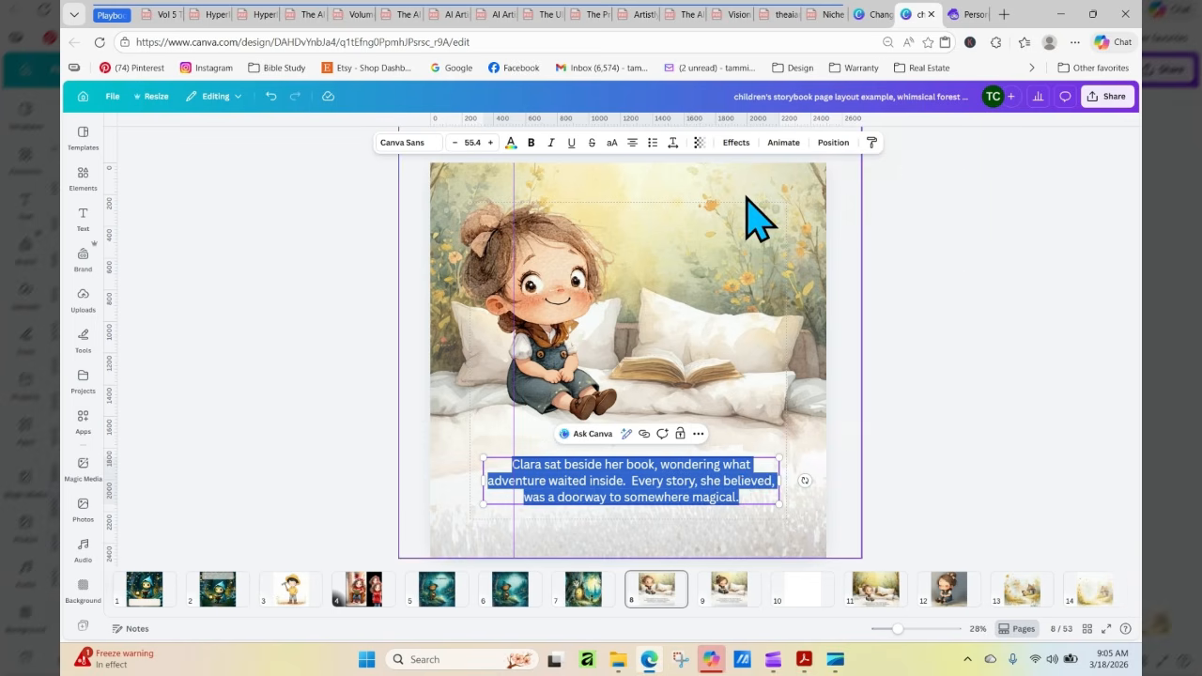
Switch back to the birthday cake page, duplicate its cream background layer once more, and discard the copy
left_click(883, 15)
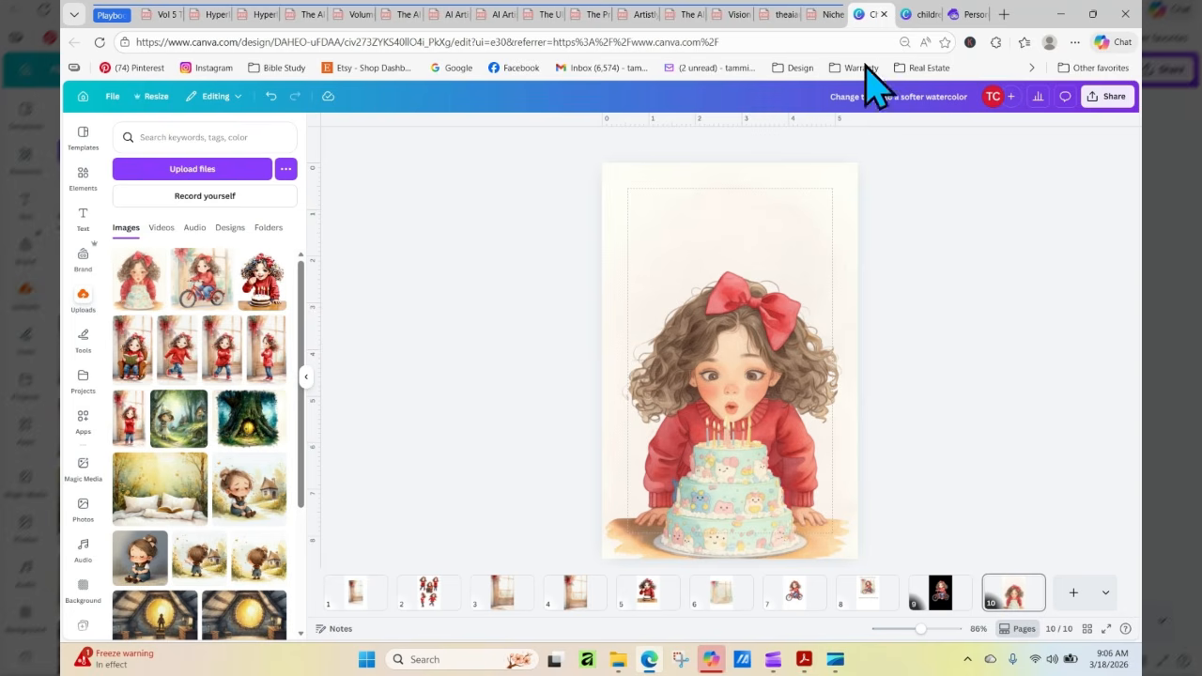
left_click(747, 211)
left_click(777, 186)
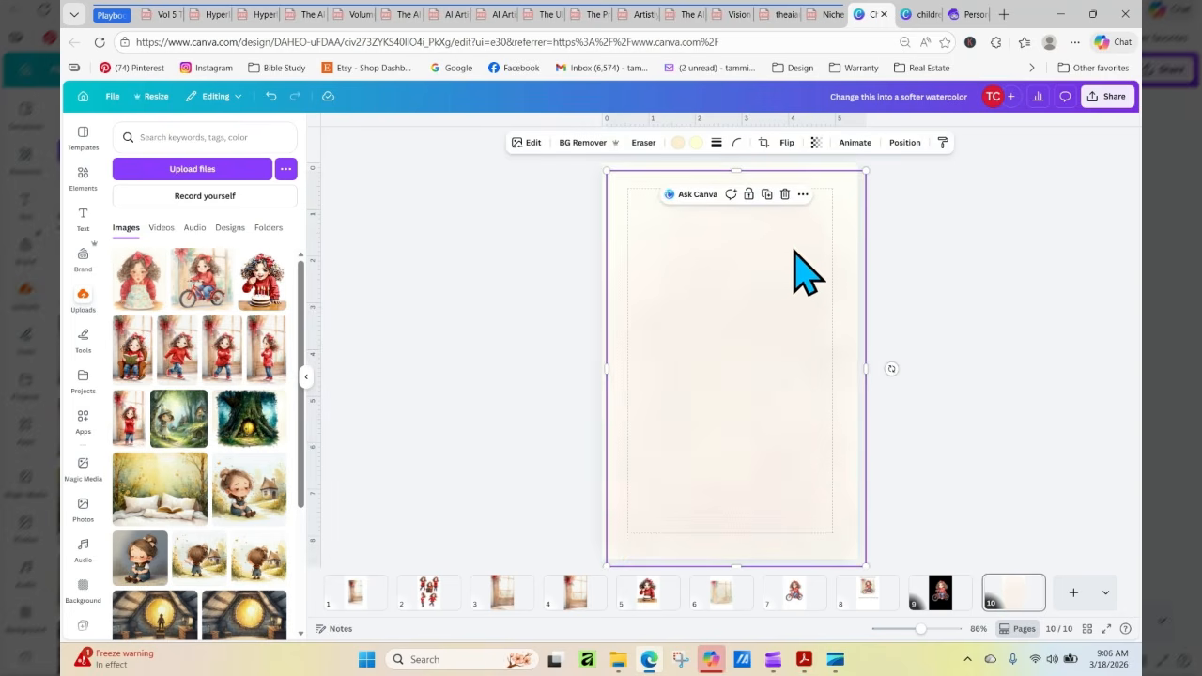
left_click_drag(803, 277, 1061, 230)
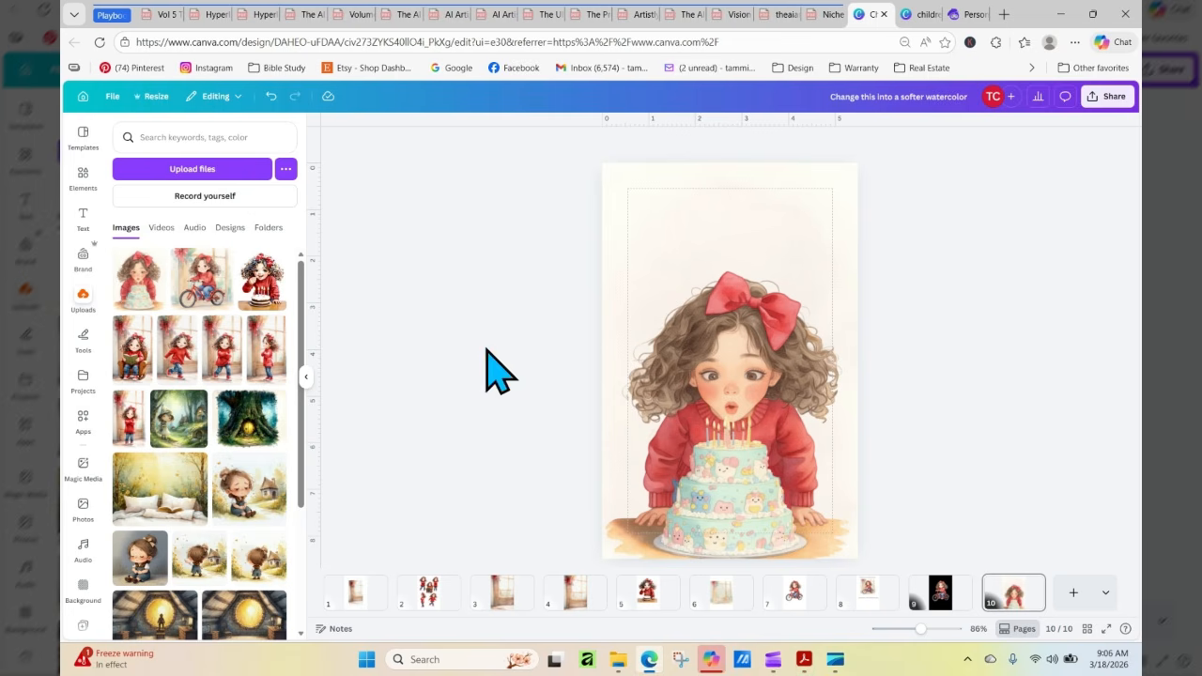
Open the children's storybook project, add page 11, and apply the storybook page with the smiling girl beside the open book
left_click(82, 379)
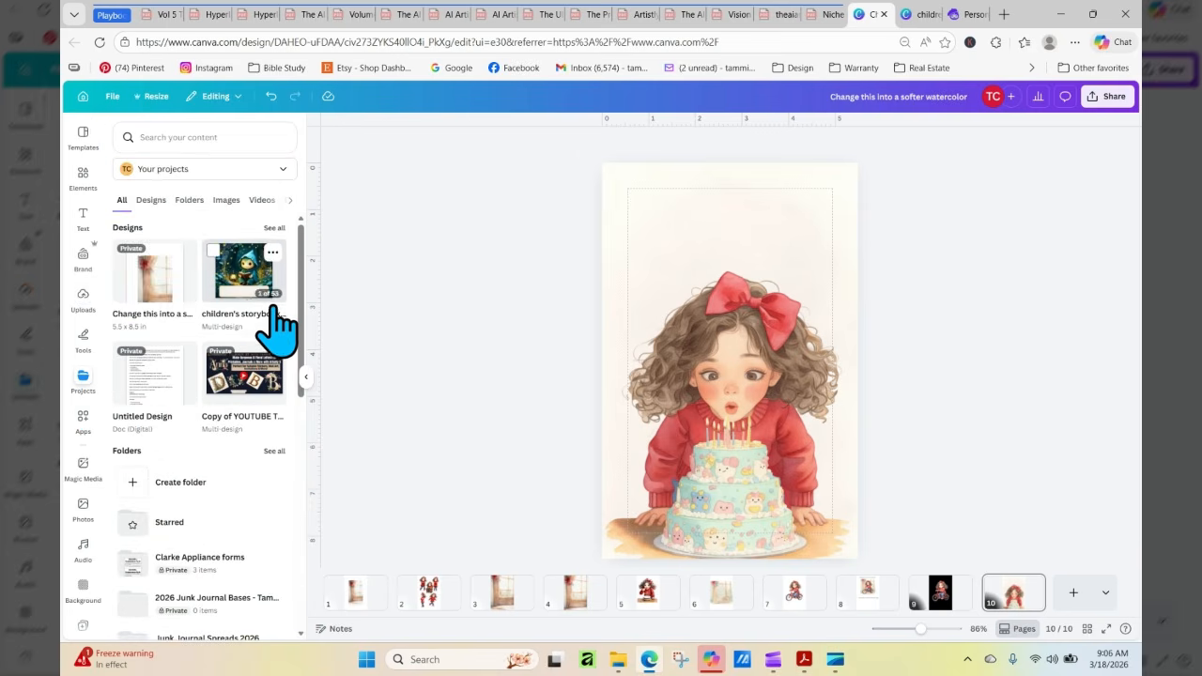
left_click(240, 274)
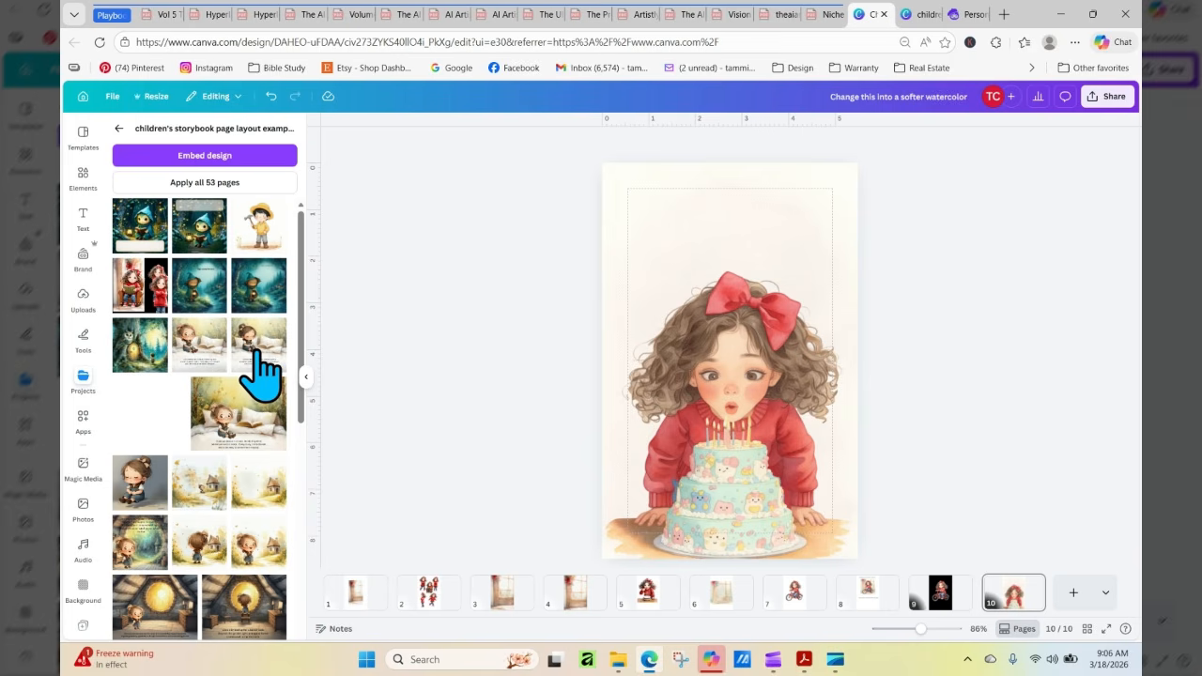
left_click(253, 351)
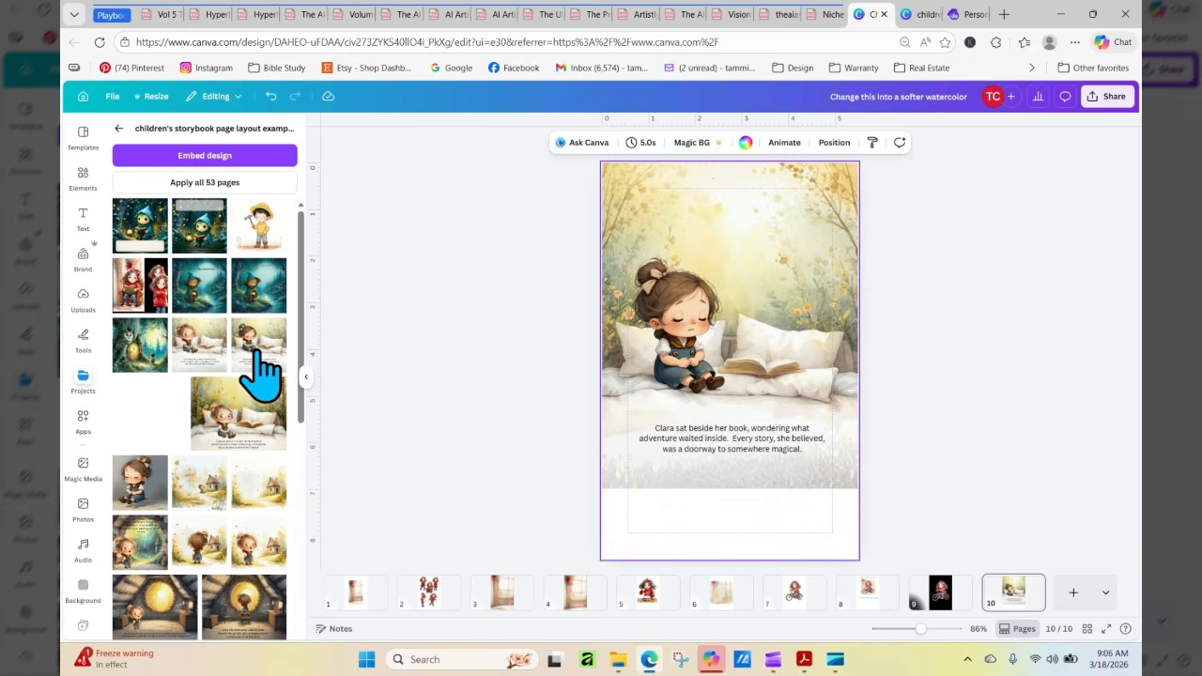
left_click(271, 97)
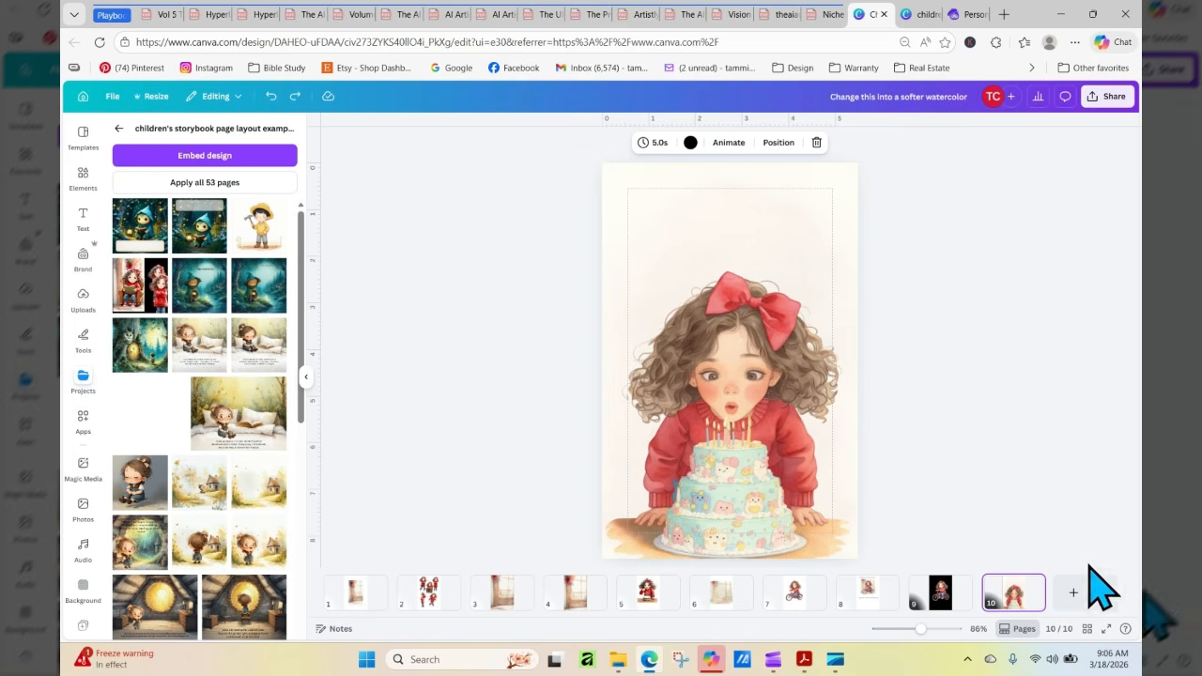
left_click(1074, 593)
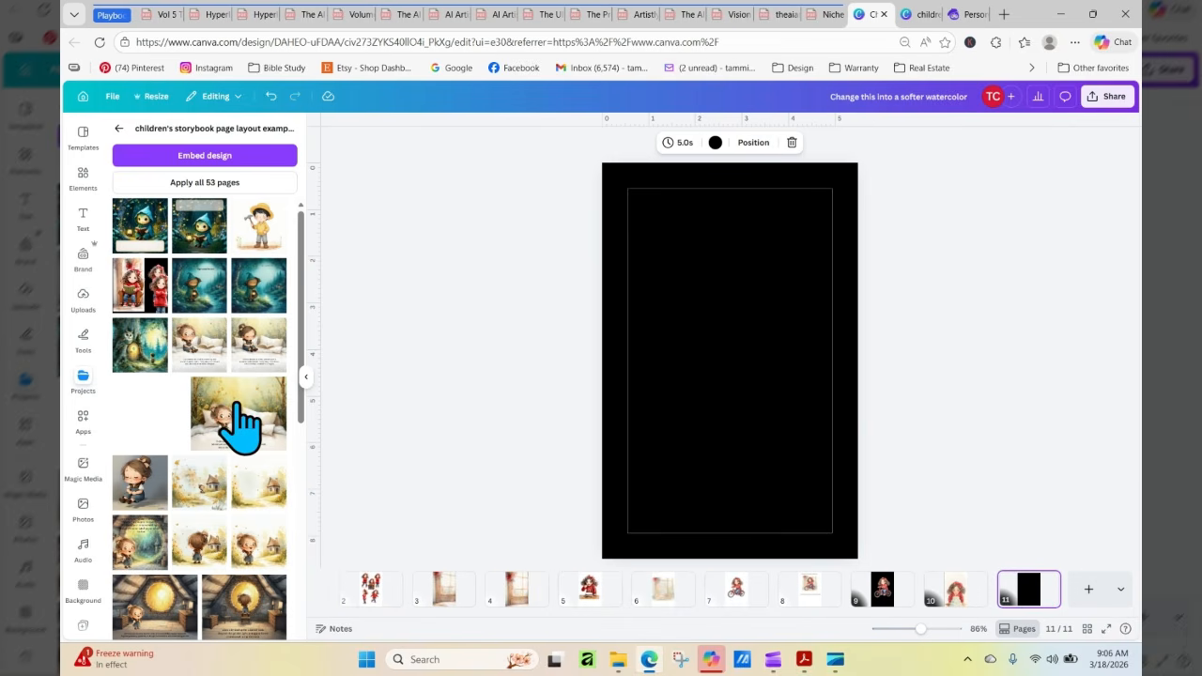
left_click(201, 348)
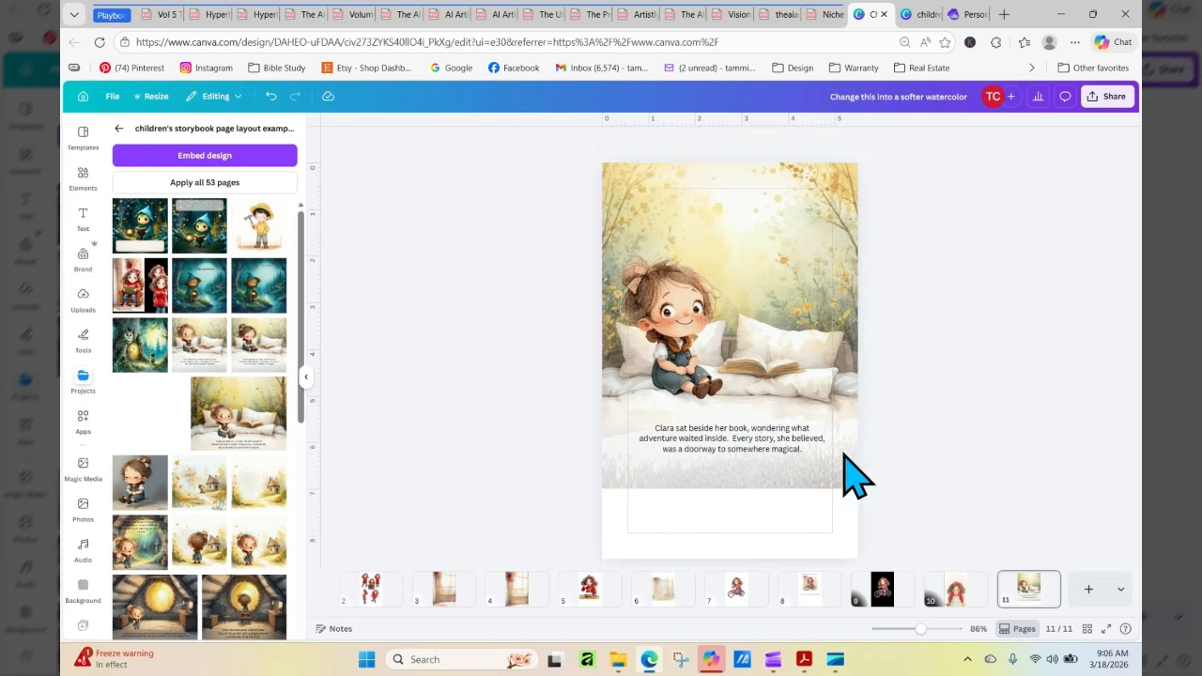
Copy the story text box from page 11 and paste it onto the birthday cake page, page 10
left_click(775, 452)
right_click(776, 453)
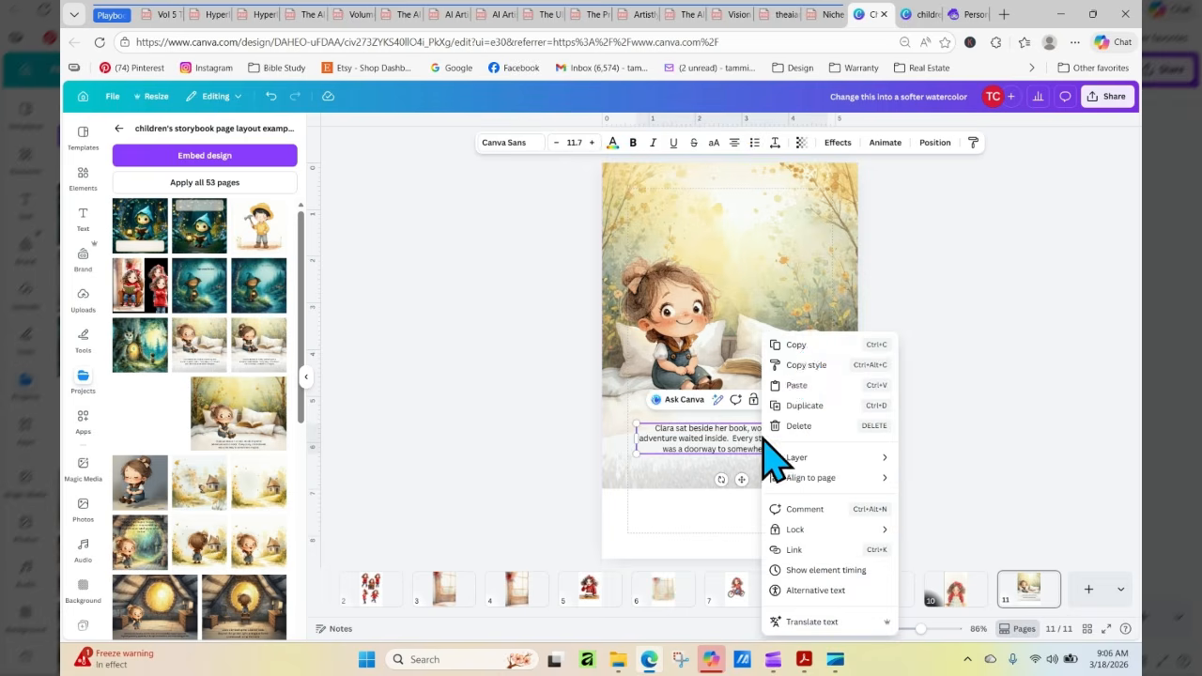
left_click(805, 347)
left_click(958, 589)
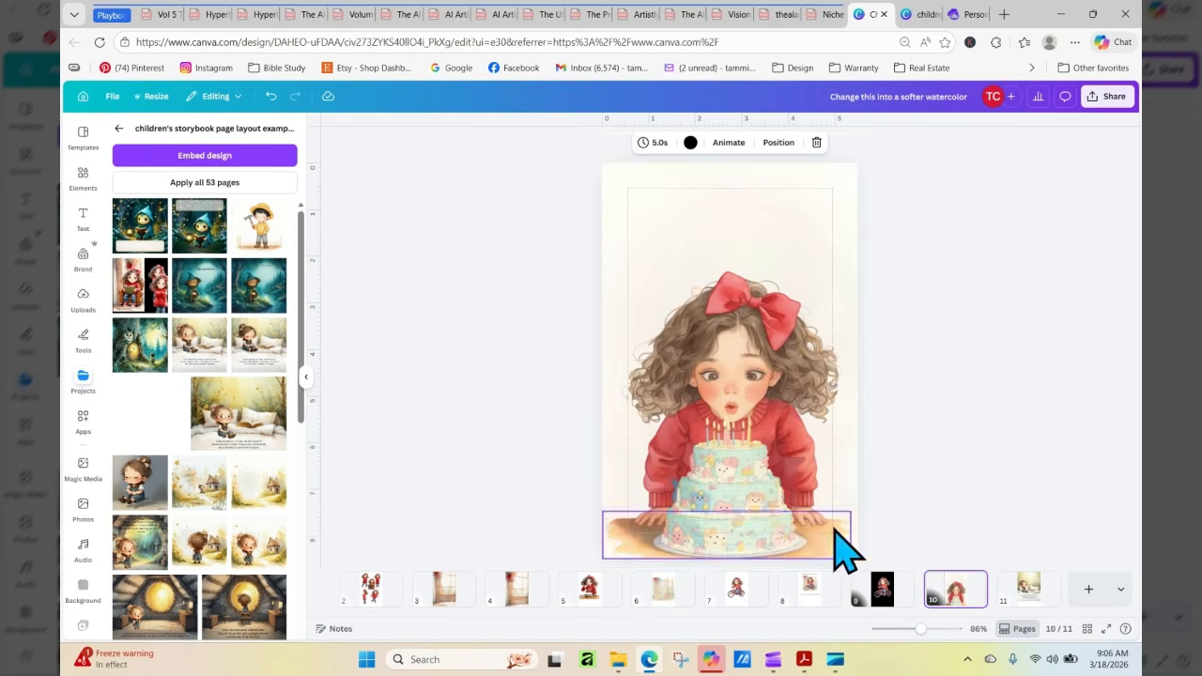
right_click(728, 230)
left_click(758, 267)
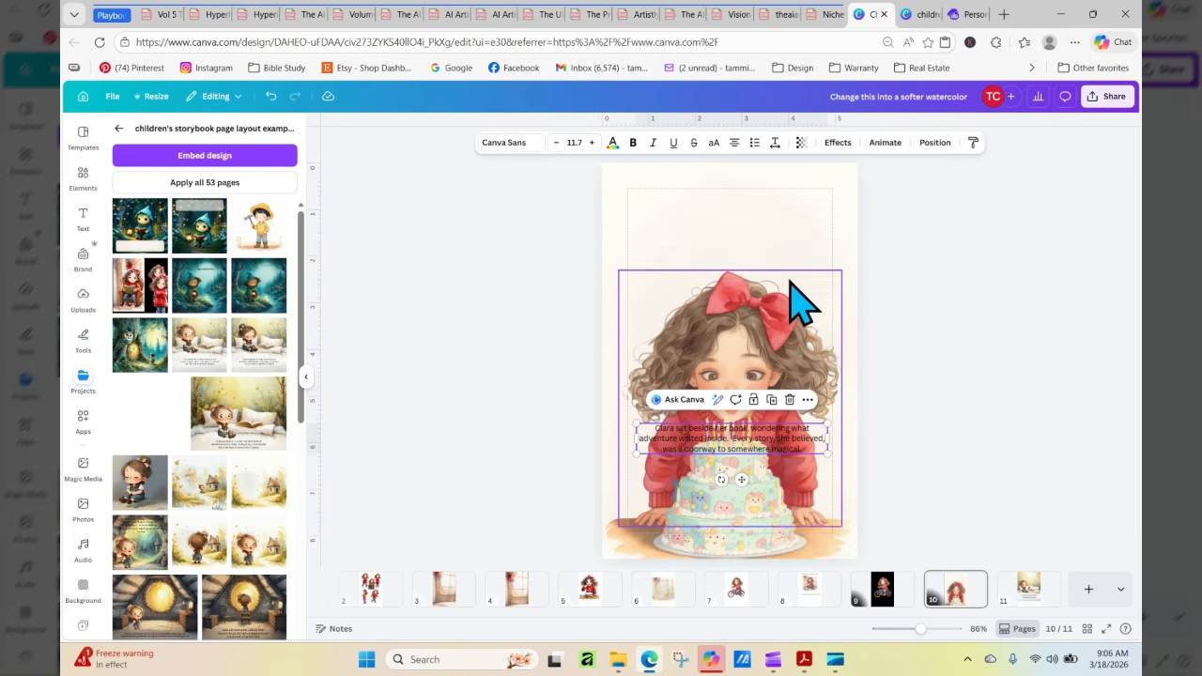
Move the pasted story text into the blank area above the girl's red bow on page 10
left_click_drag(816, 444, 811, 209)
left_click(900, 270)
left_click(793, 227)
left_click(708, 215)
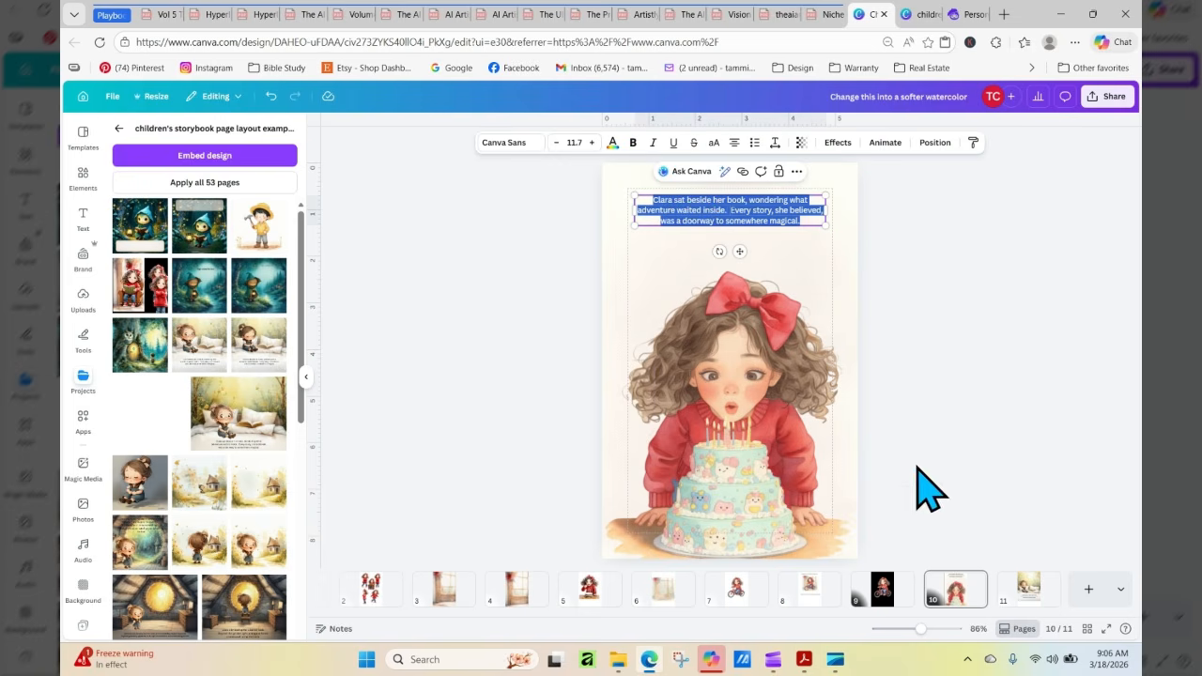
left_click(855, 227)
left_click(777, 223)
left_click_drag(777, 223, 776, 223)
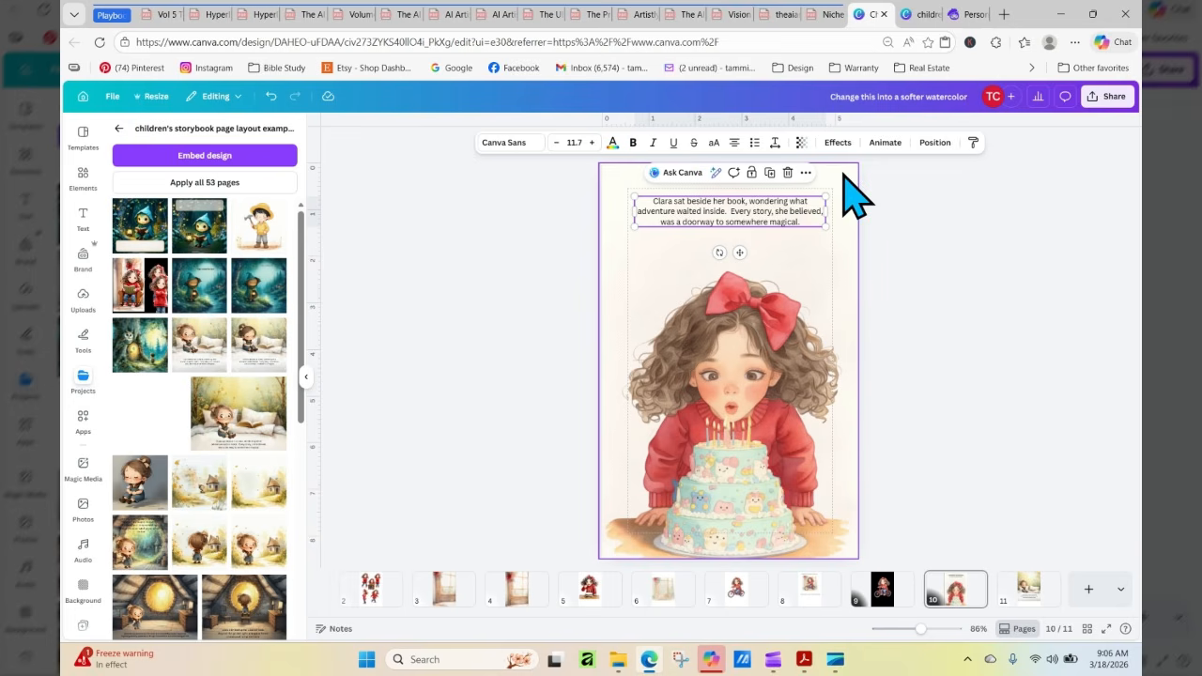
left_click(768, 173)
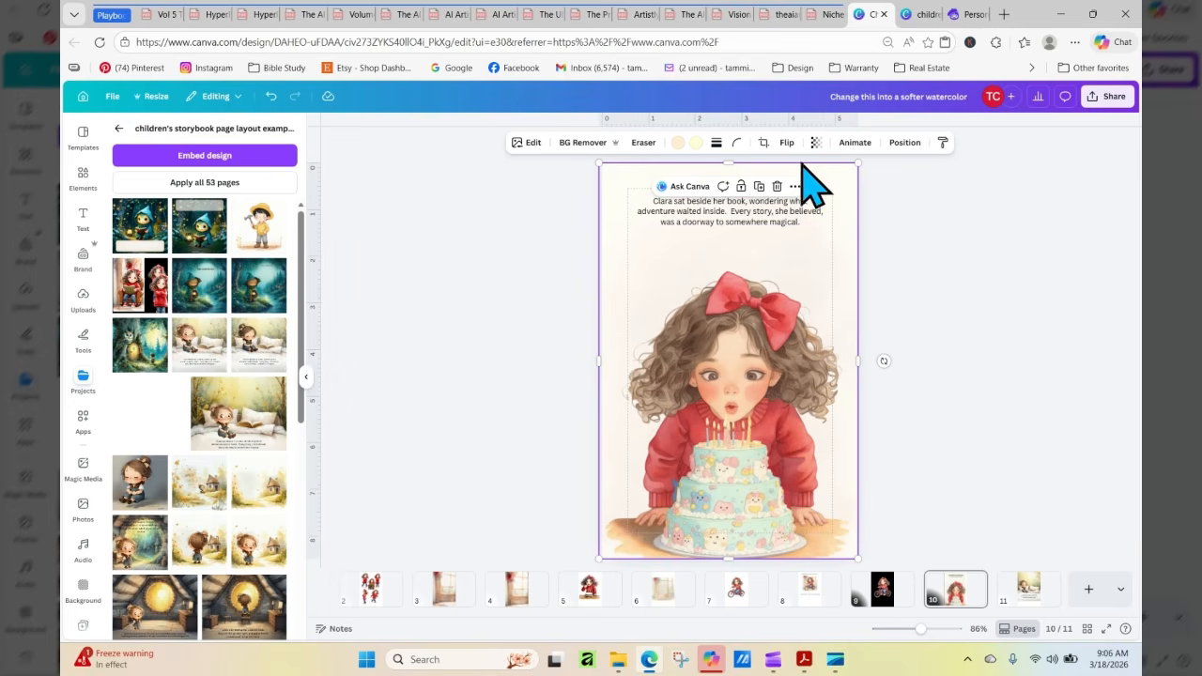
left_click(977, 406)
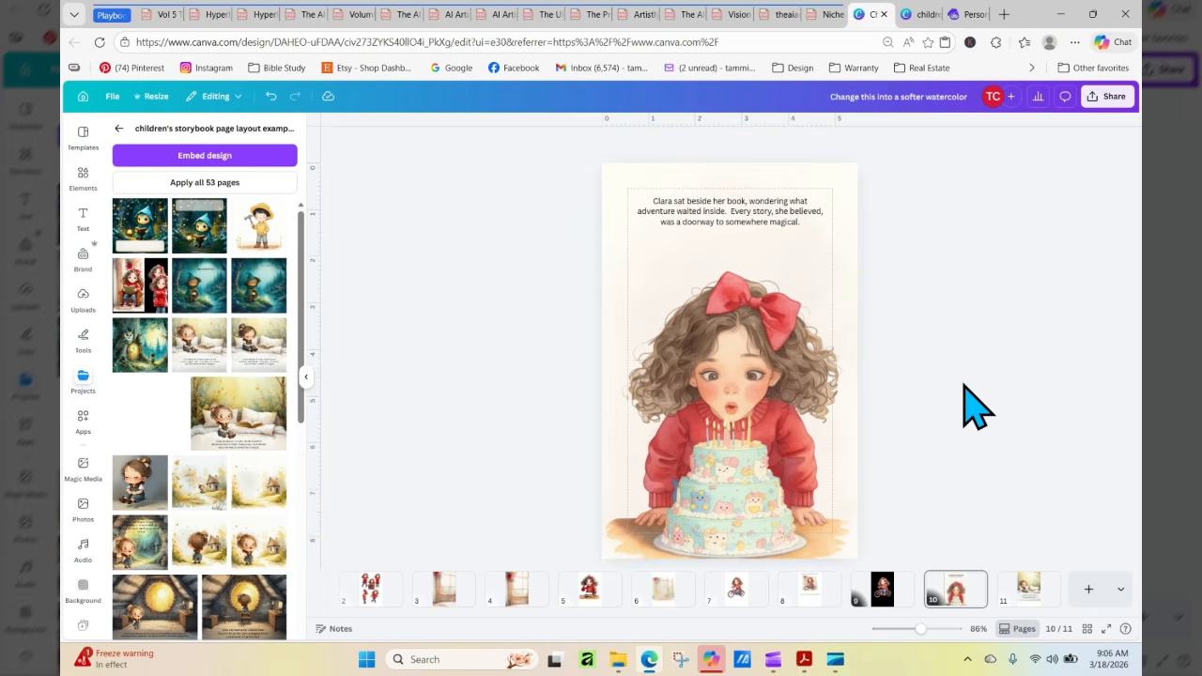
Extend page 11's background illustration slightly downward and split it into separate elements with Magic Layers
left_click(1030, 588)
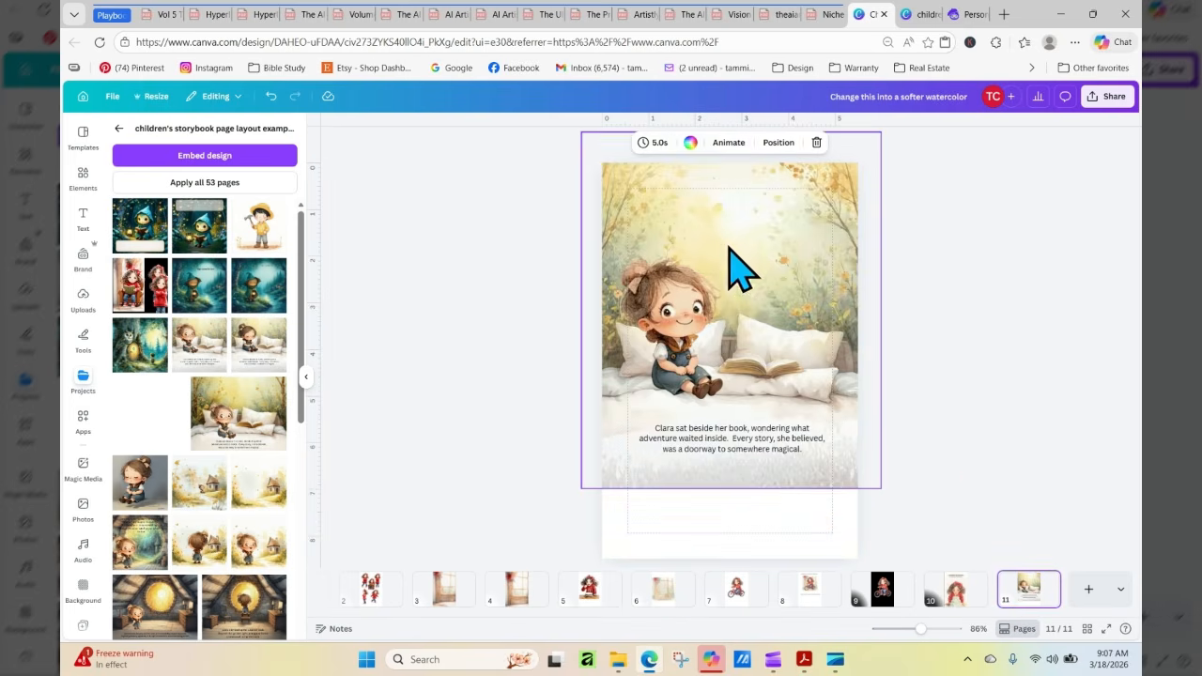
left_click(831, 490)
left_click_drag(731, 490, 731, 493)
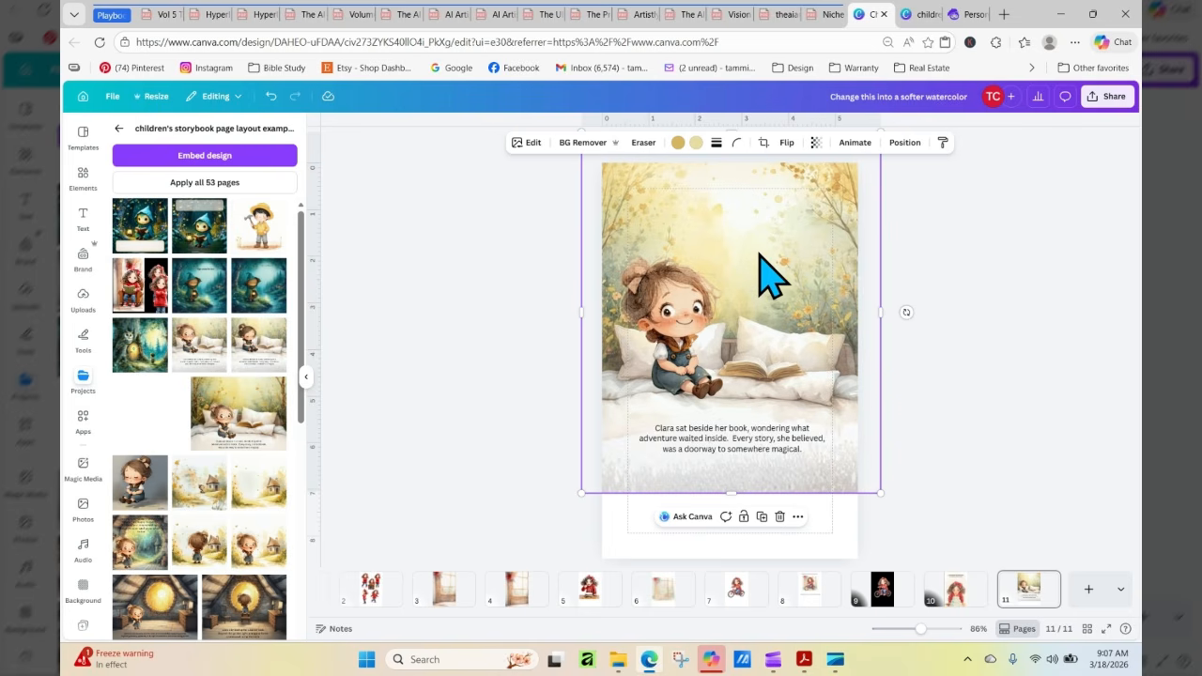
left_click(531, 143)
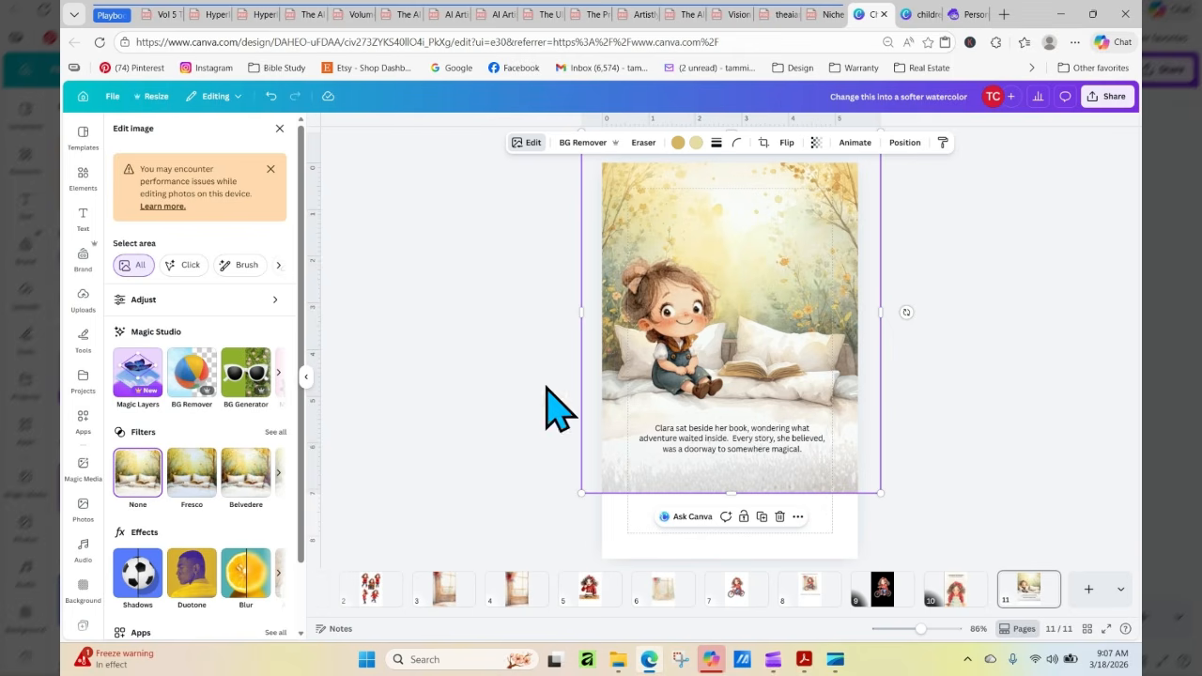
left_click(142, 373)
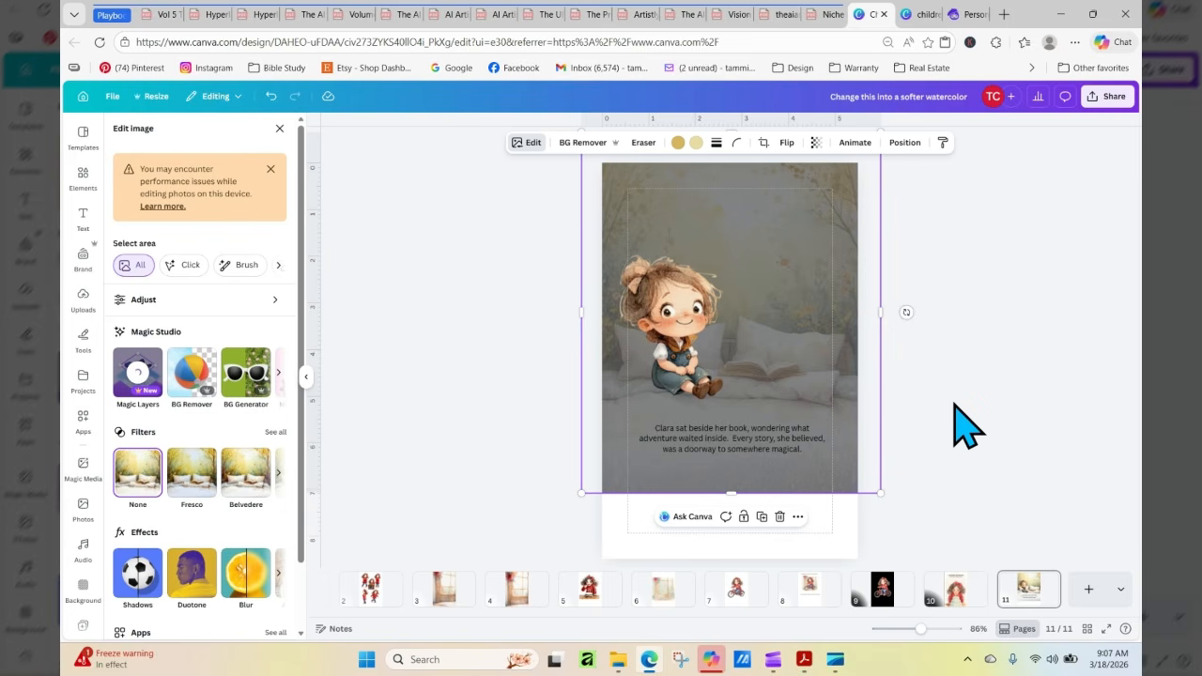
Stretch the white bedding layer on page 11 down past the page's lower edge to fill the blank strip
left_click(785, 460)
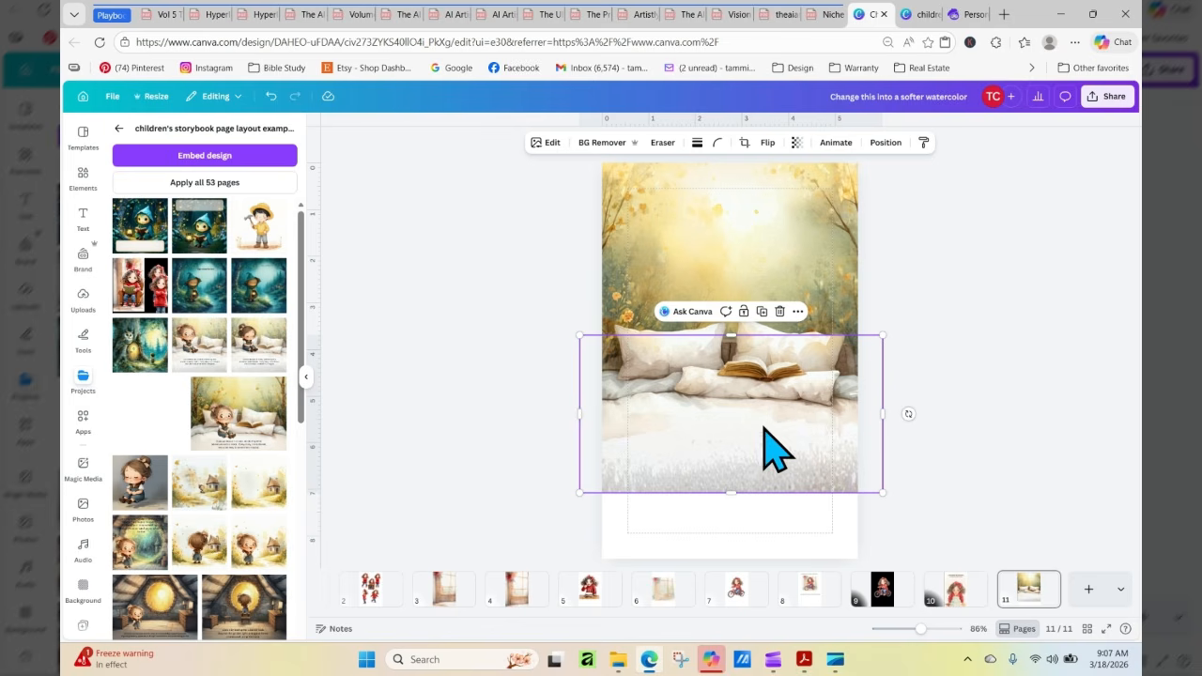
left_click_drag(730, 494, 742, 587)
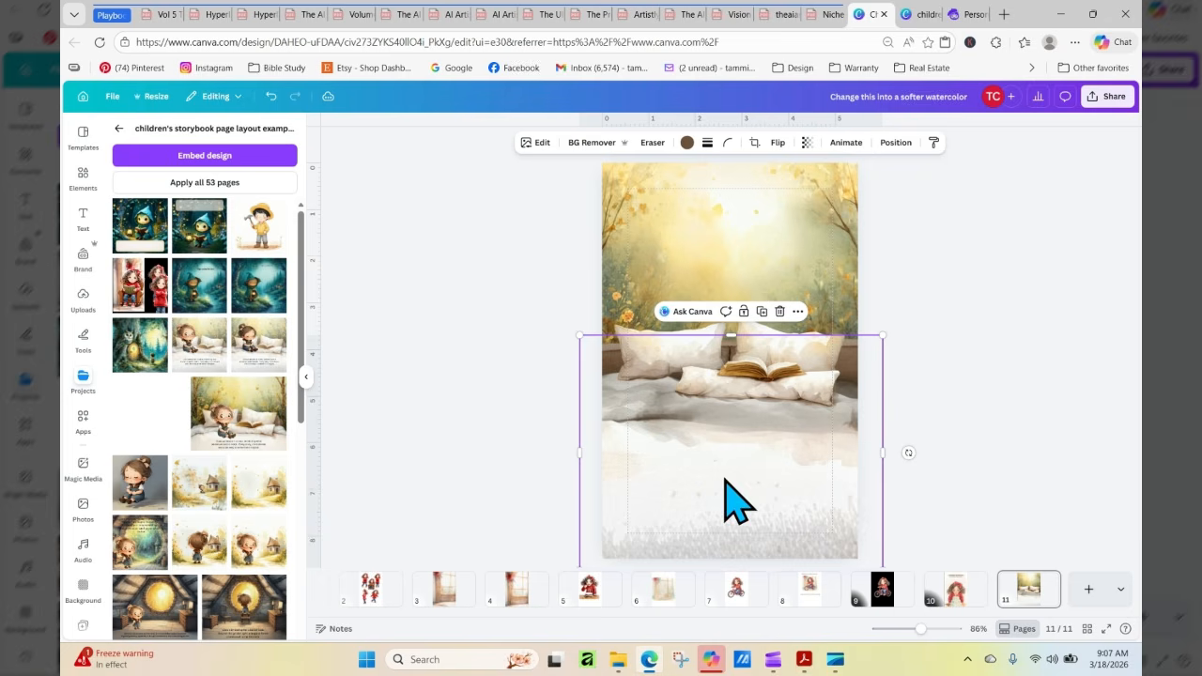
left_click(916, 404)
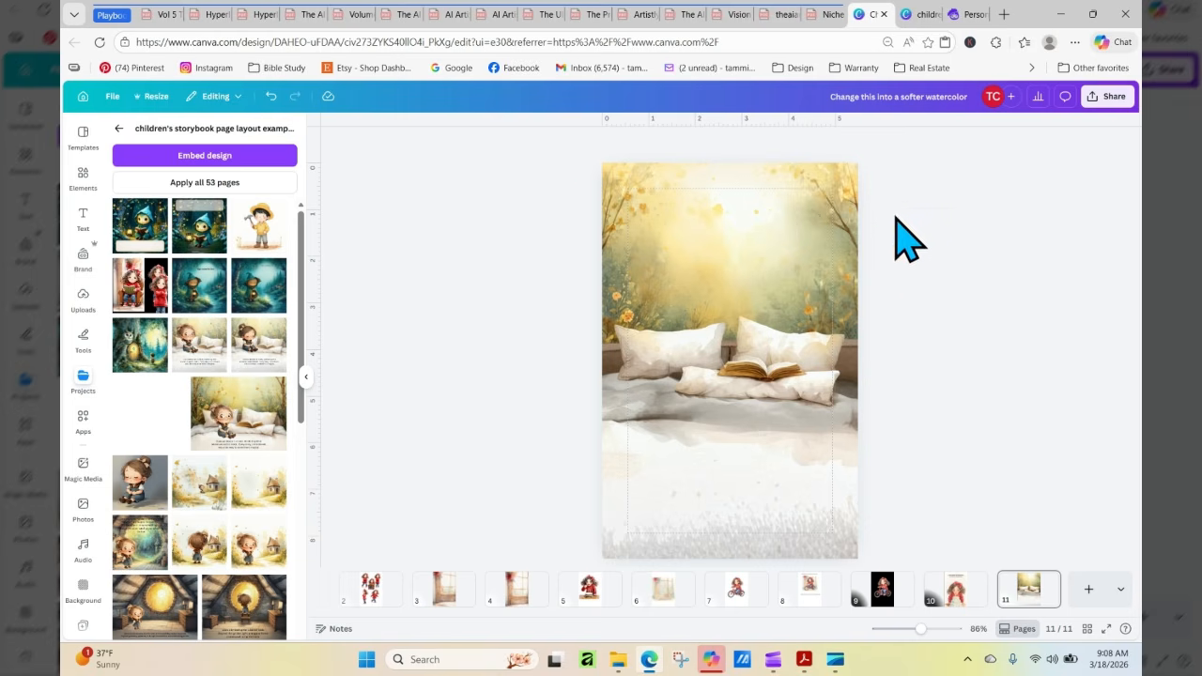
Select the golden backdrop layers on page 11 together, reposition them, and nudge the pillows and book slightly
left_click_drag(545, 183, 945, 274)
left_click_drag(784, 249, 764, 265)
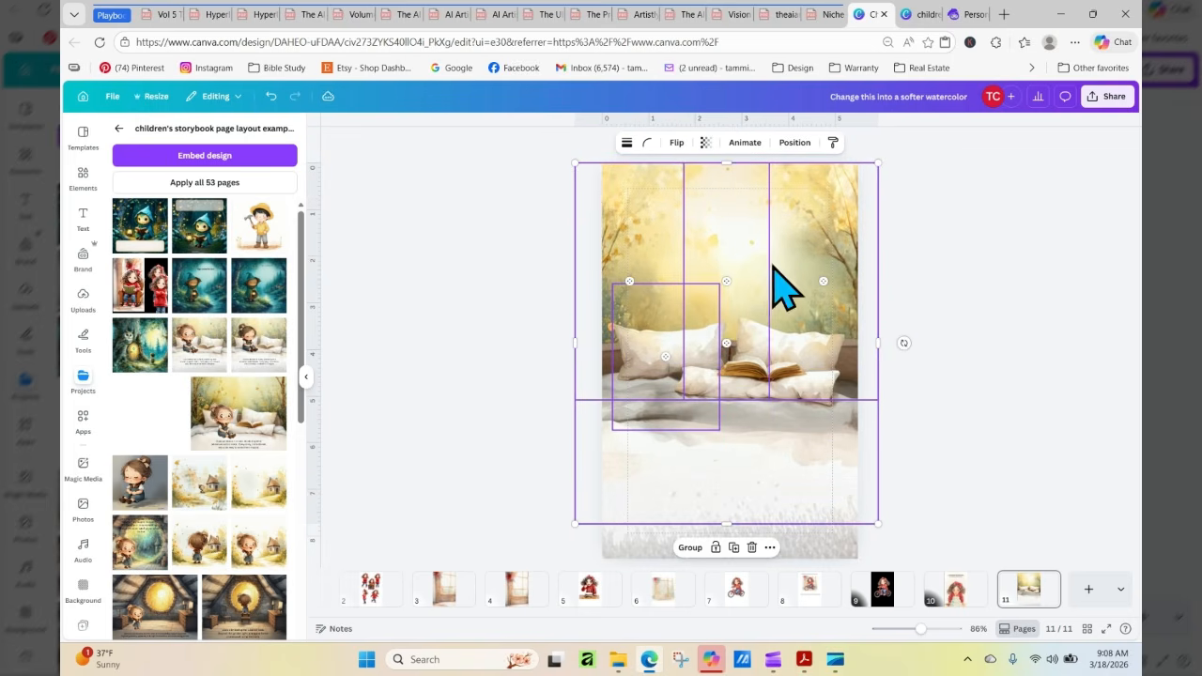
left_click(924, 328)
left_click_drag(948, 362, 665, 383)
left_click(1033, 368)
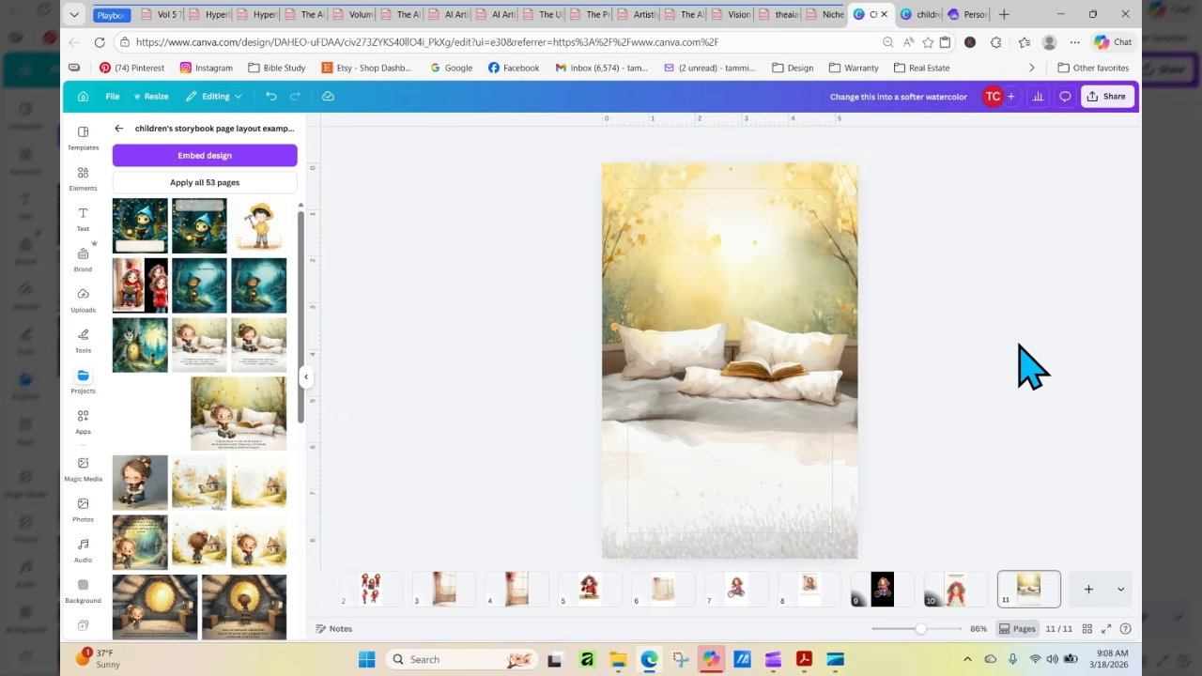
Take the open book off the bed and move the small front pillow up against the two back pillows
left_click(779, 393)
left_click_drag(779, 392, 974, 334)
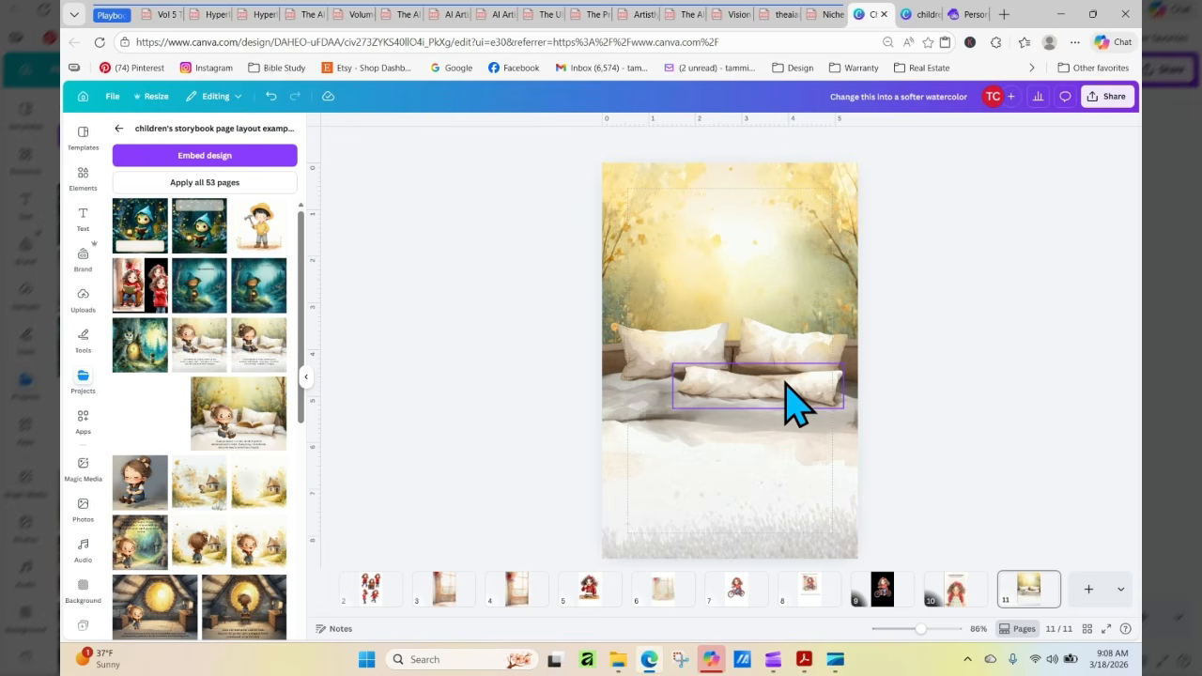
left_click_drag(787, 385, 758, 369)
left_click(974, 423)
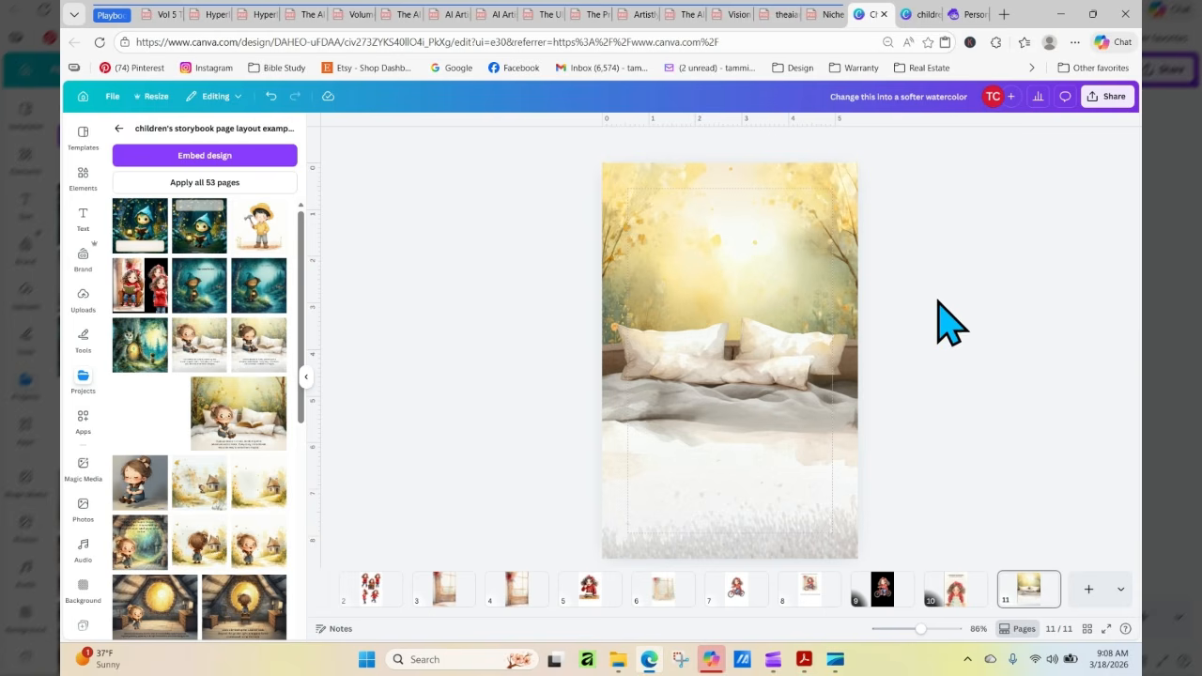
Shift the right-hand tree layer inward to show its trunk, and raise the pale grass layer along the page's base
left_click_drag(836, 227, 811, 225)
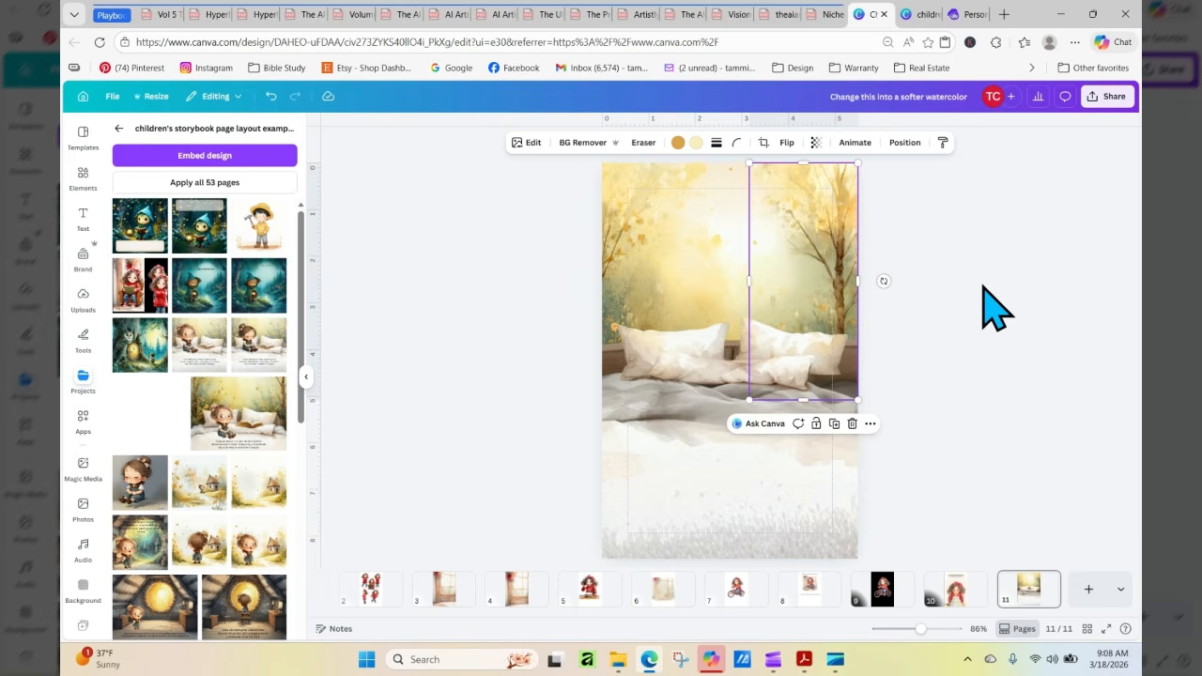
left_click(983, 287)
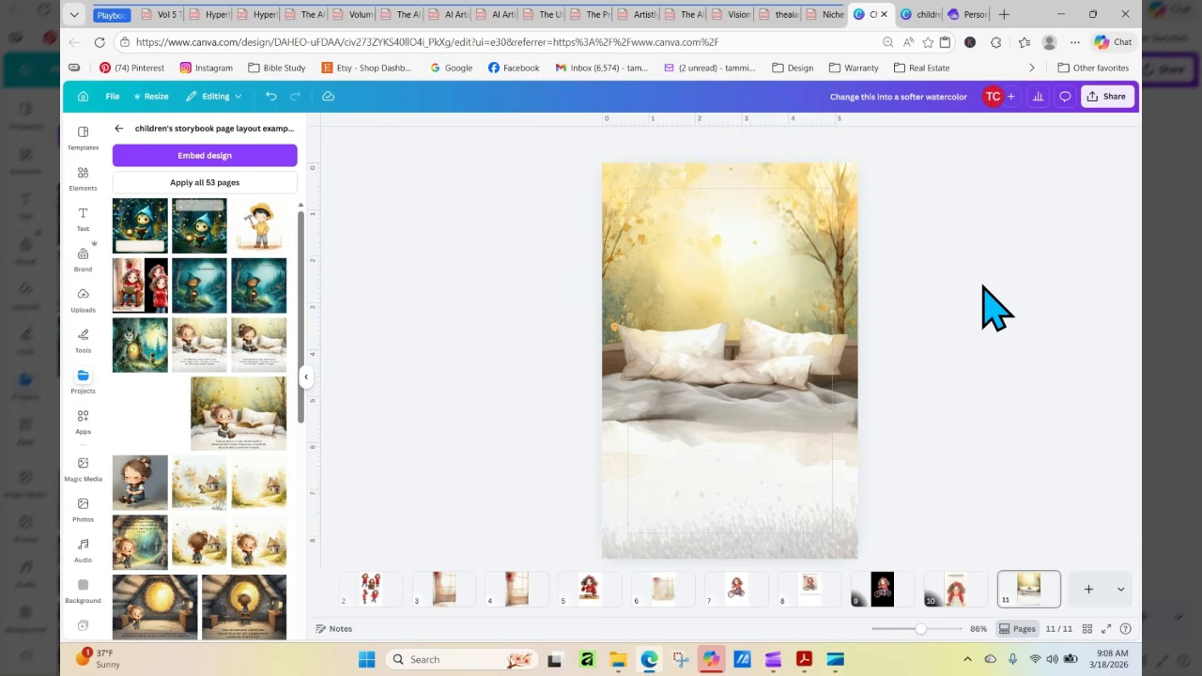
mouse_move(781, 504)
left_mouse_down()
mouse_move(780, 476)
mouse_move(782, 503)
left_mouse_up()
left_click(1020, 439)
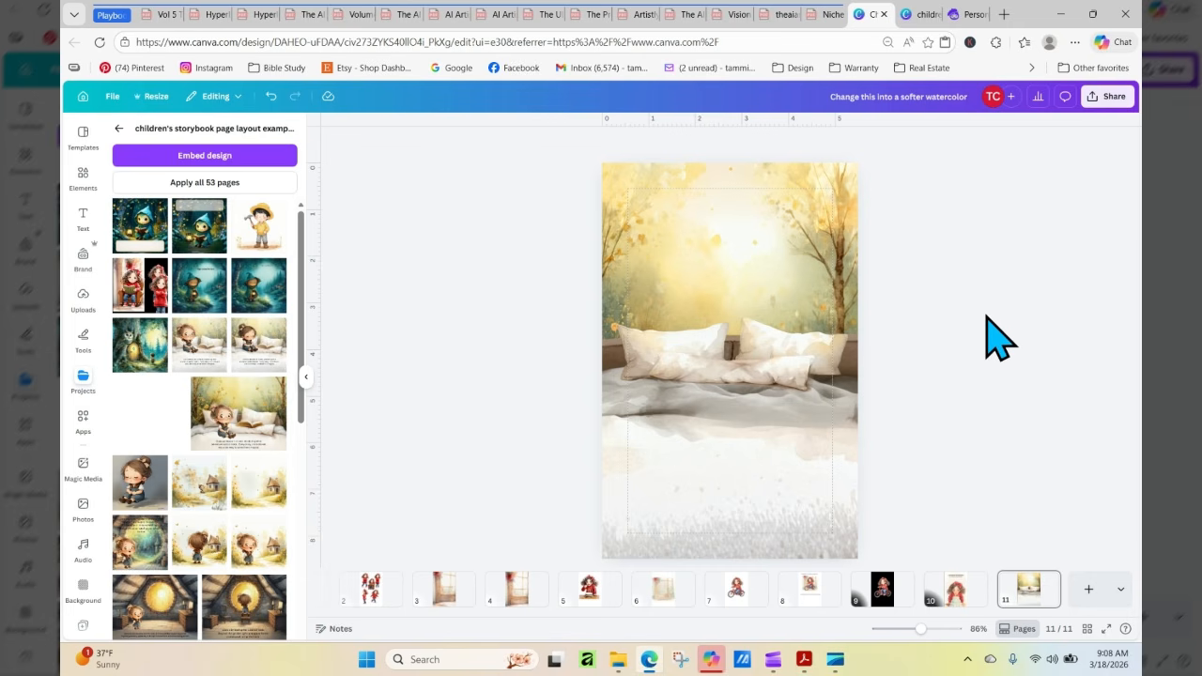
Switch to Artistly and open the Character Sheet tool among the AI Design Assistants
left_click(976, 15)
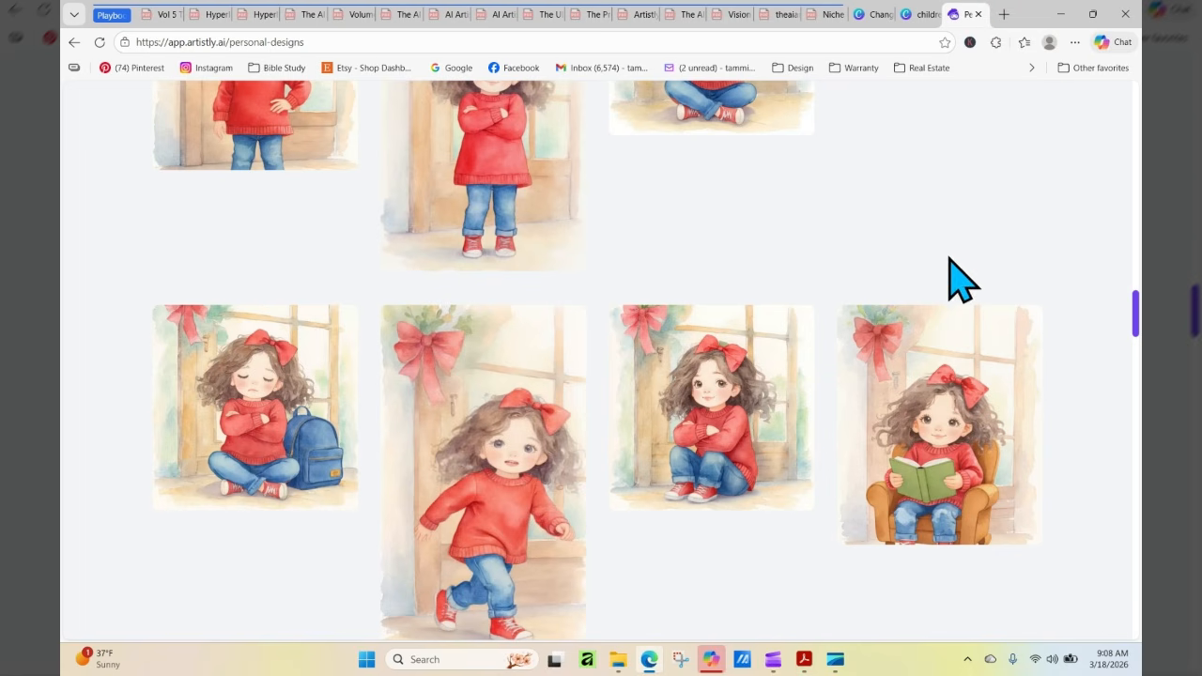
left_click_drag(1137, 319, 1138, 120)
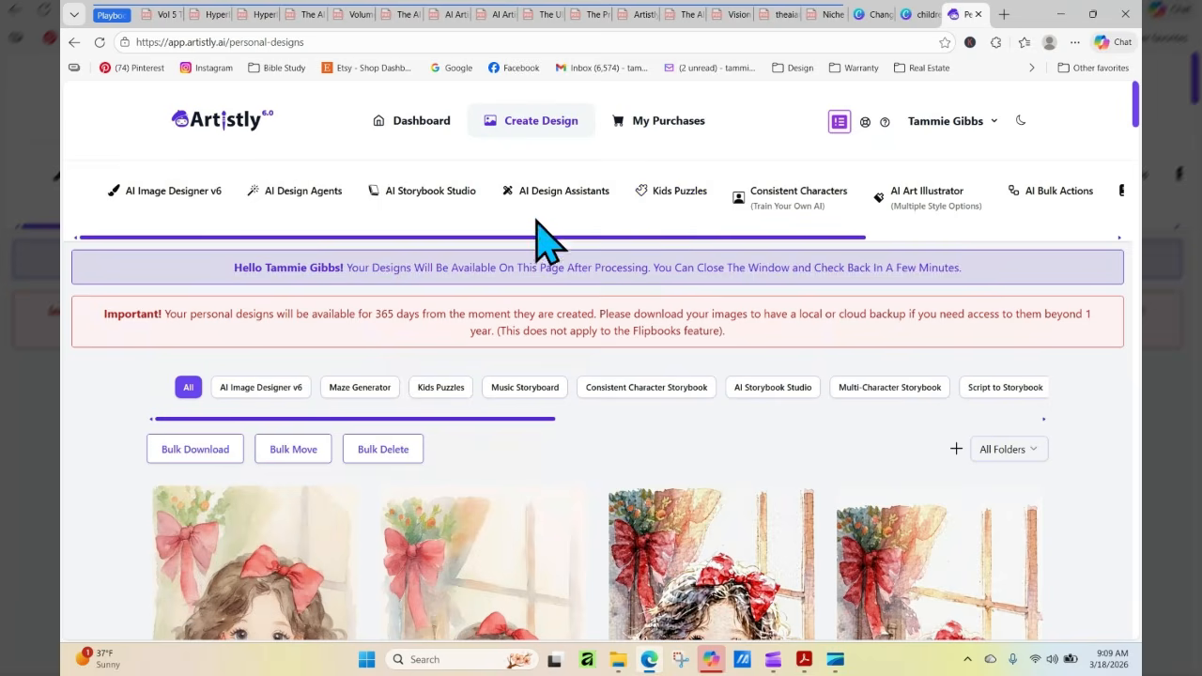
left_click(512, 192)
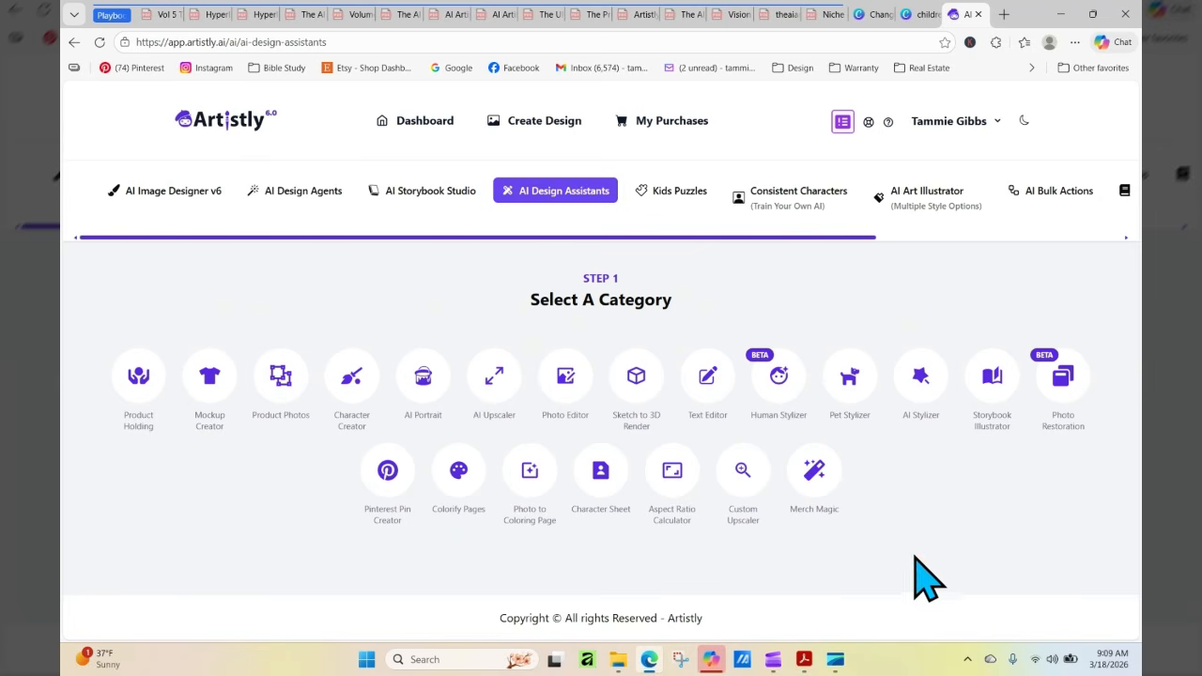
left_click(597, 465)
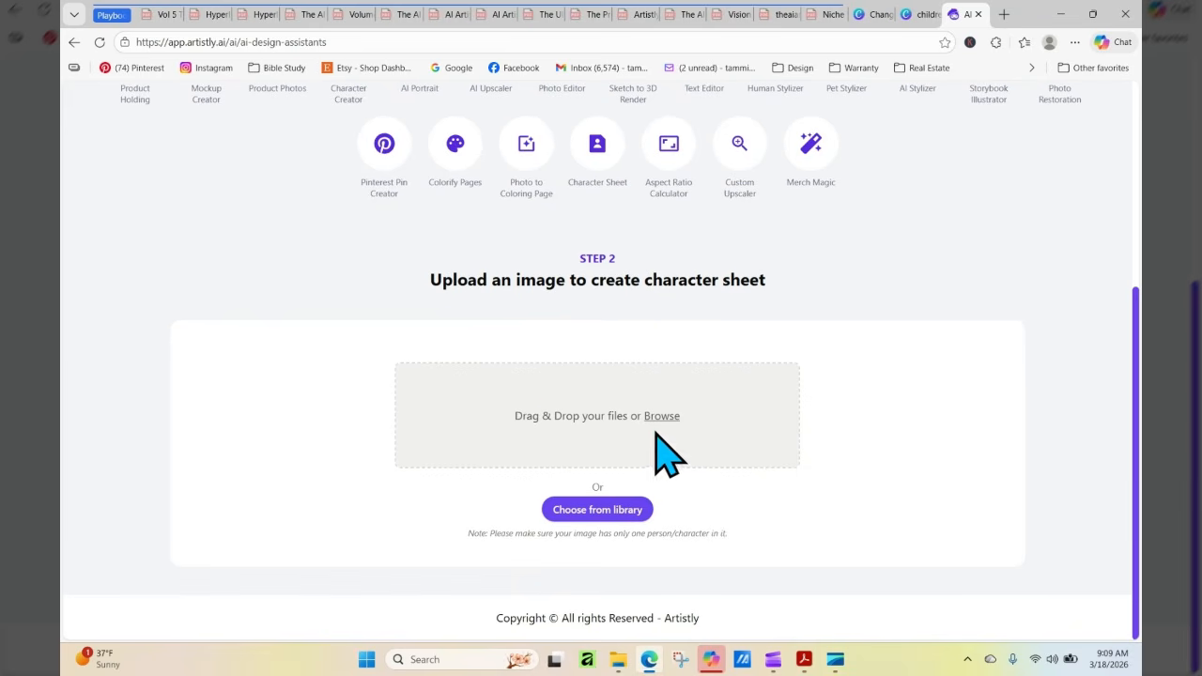
Choose the soft watercolor girl standing with her arms at her sides from the media library and generate her character sheet
left_click(609, 509)
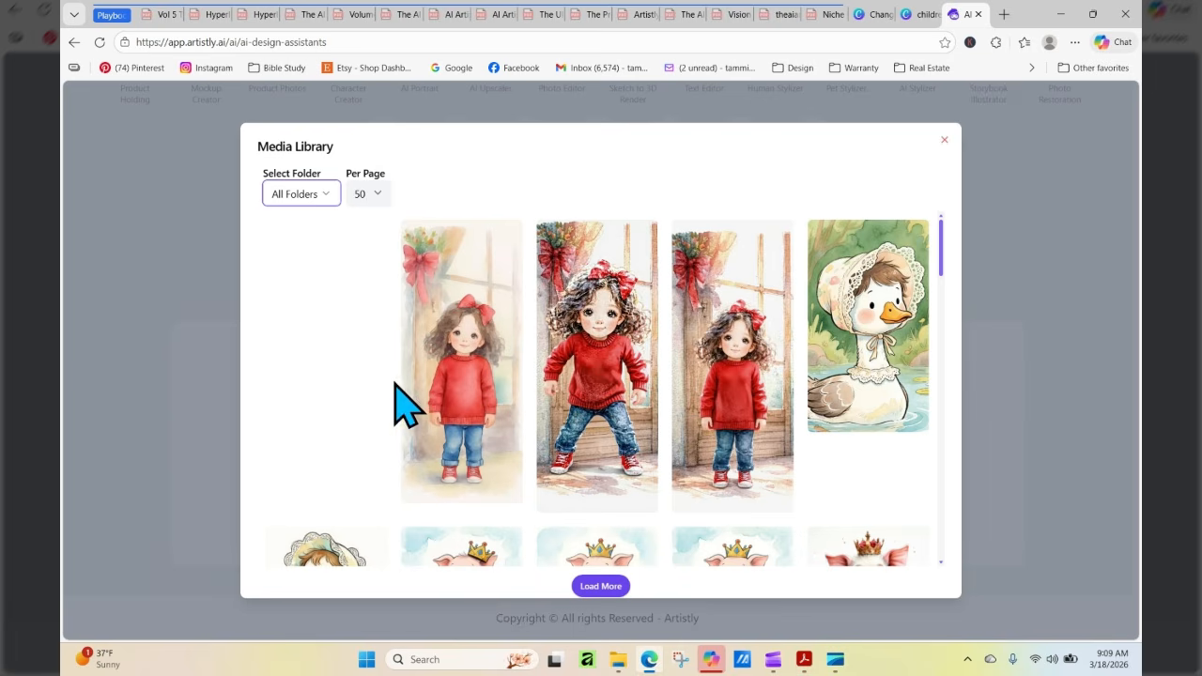
left_click(366, 414)
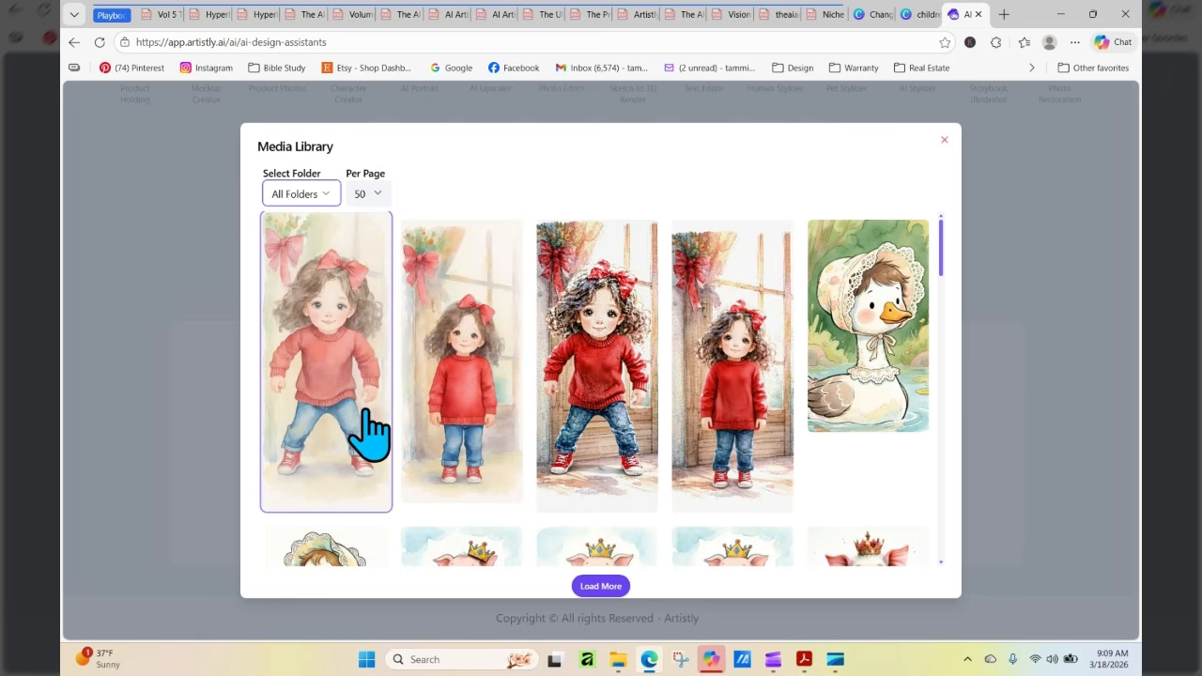
left_click(442, 435)
left_click(459, 420)
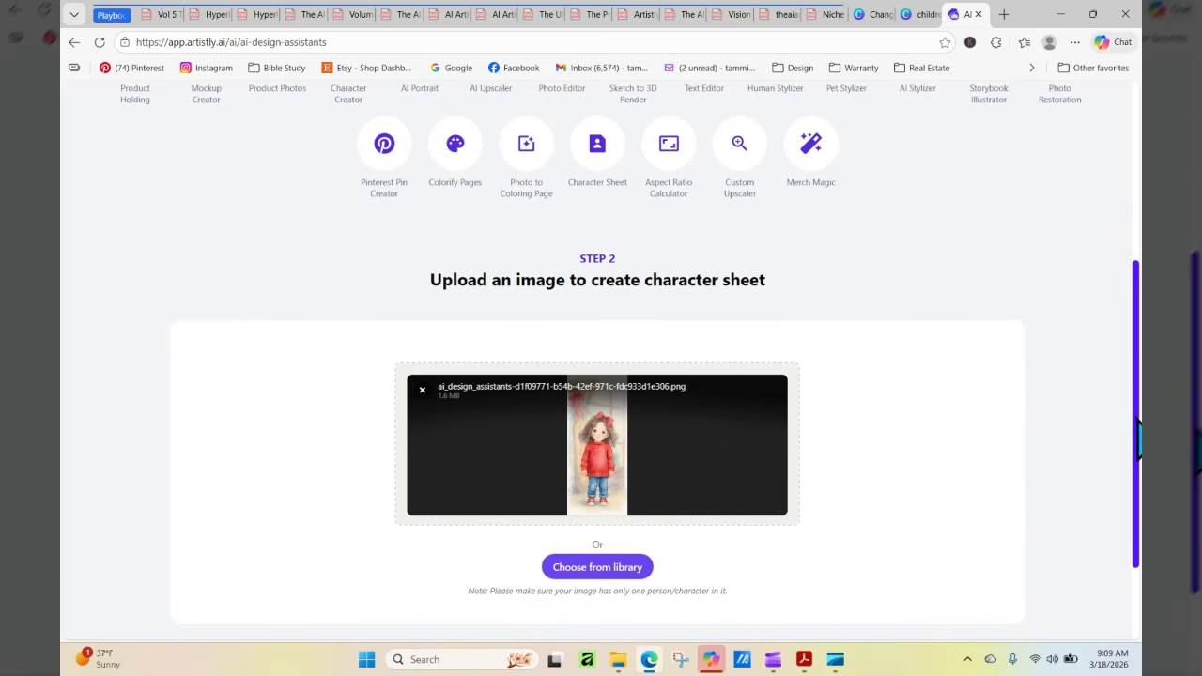
scroll(777, 380, "down", 3)
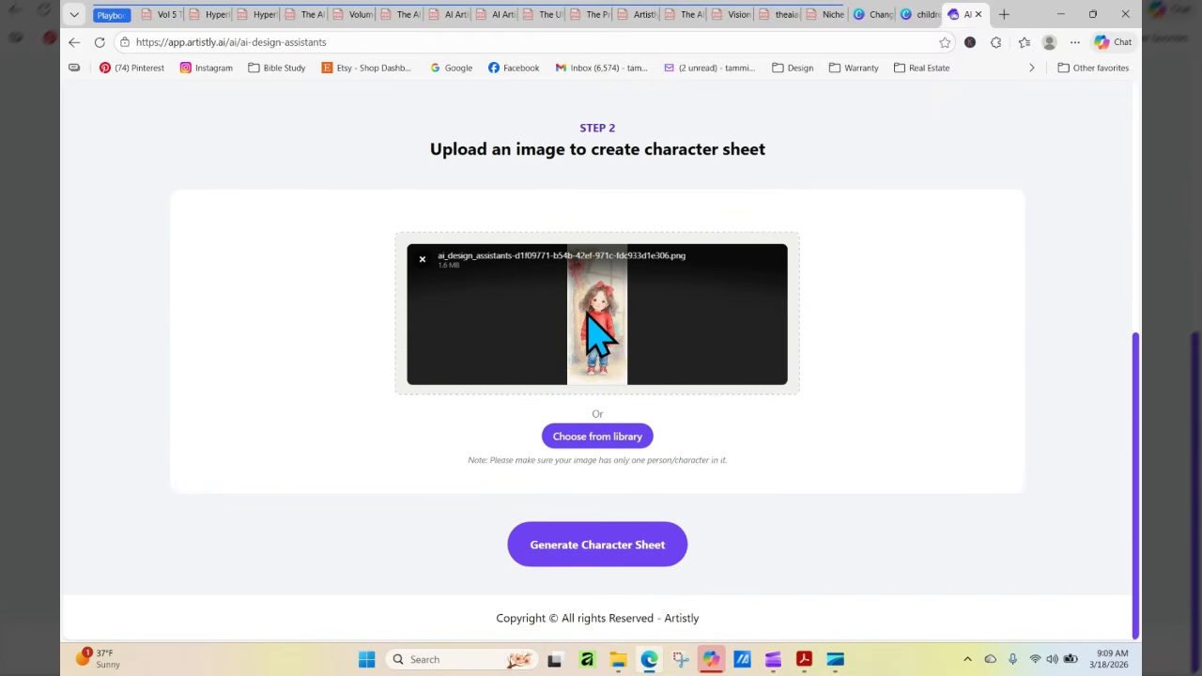
left_click(606, 554)
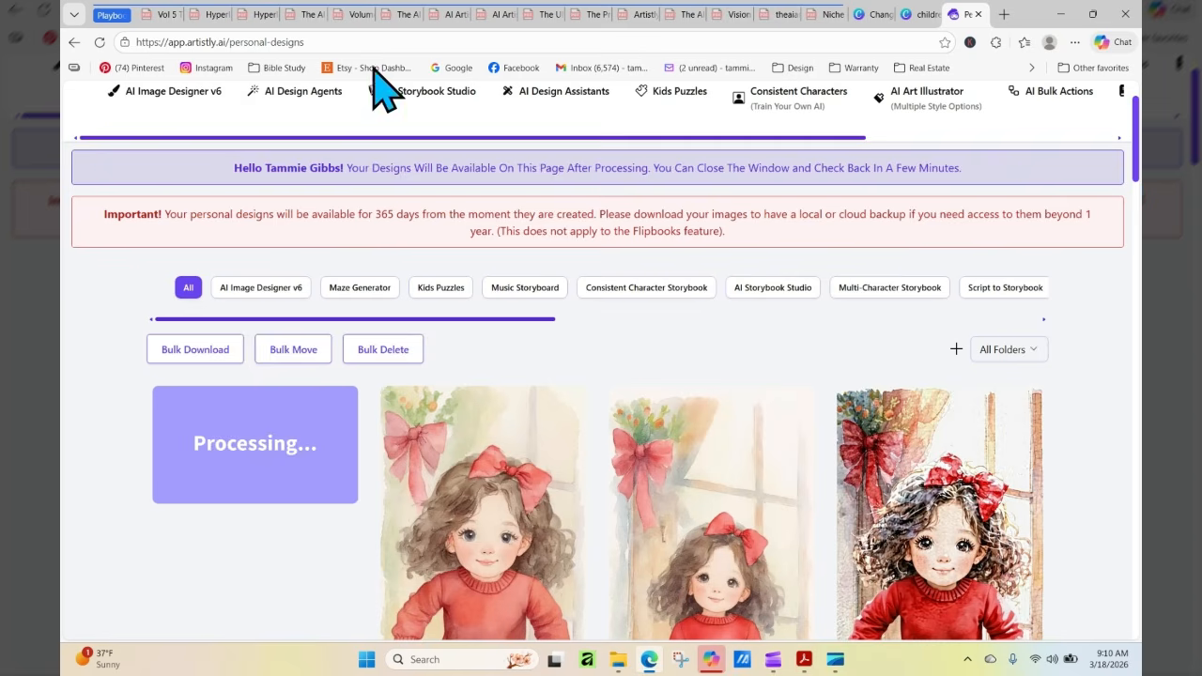
Refresh the personal designs page and examine the details of the new four-pose character sheet
left_click(99, 42)
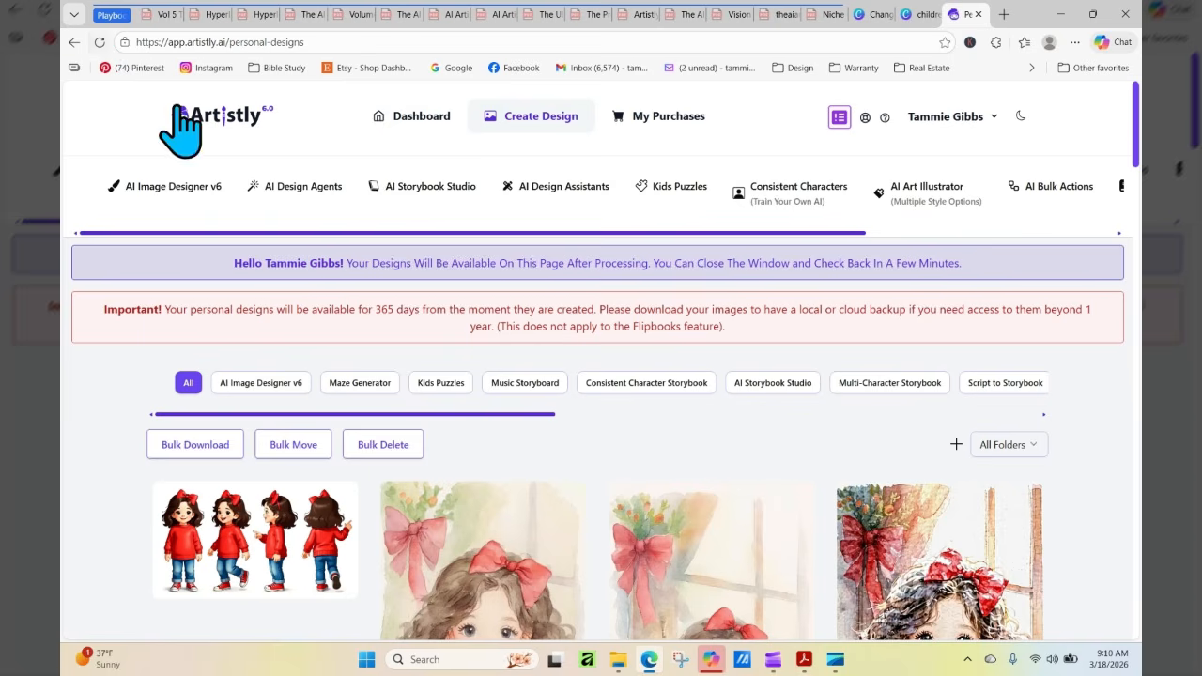
left_click(223, 541)
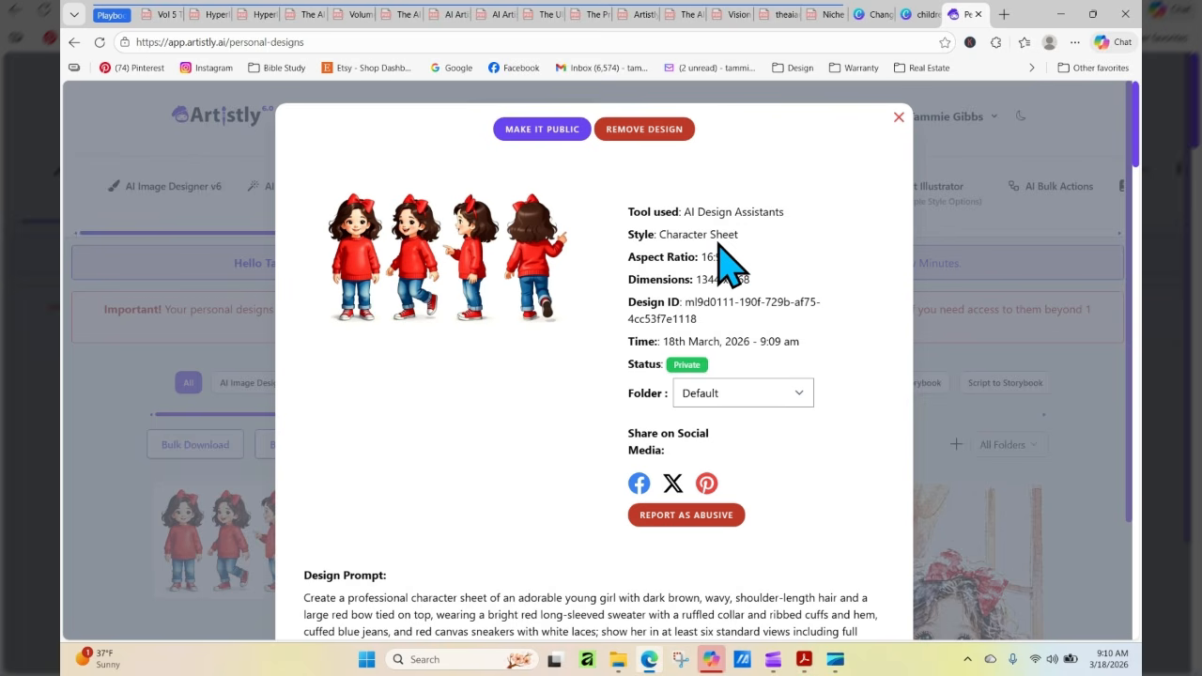
left_click(899, 117)
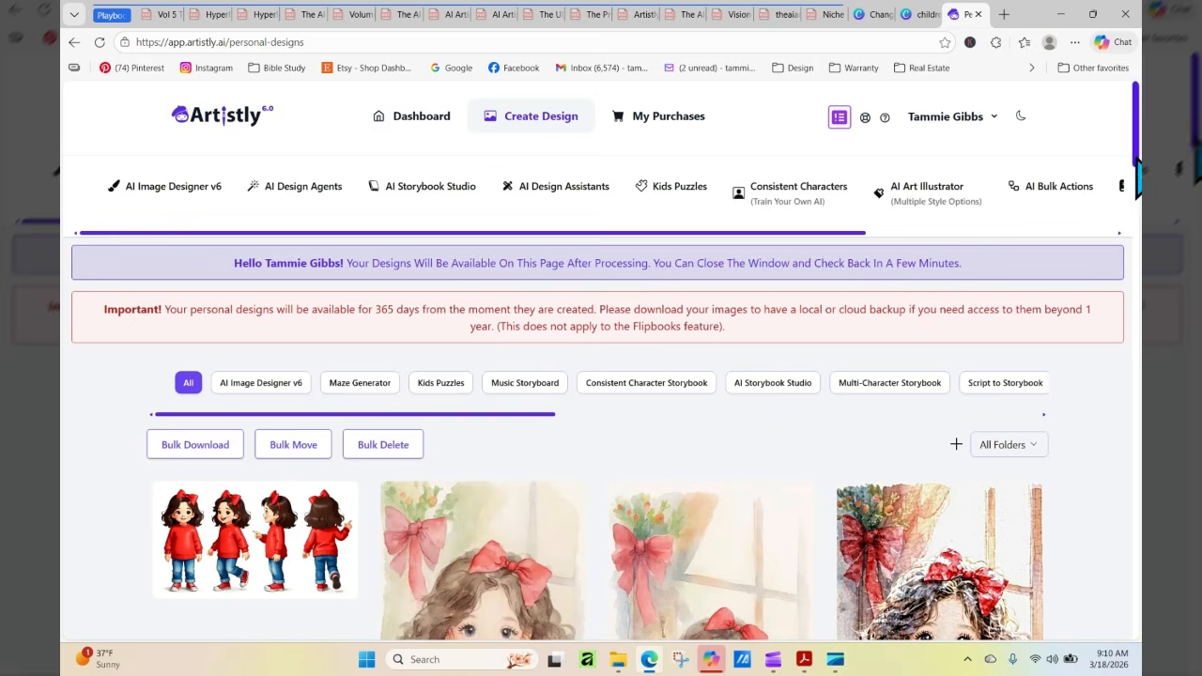
scroll(1138, 148, "down", 2)
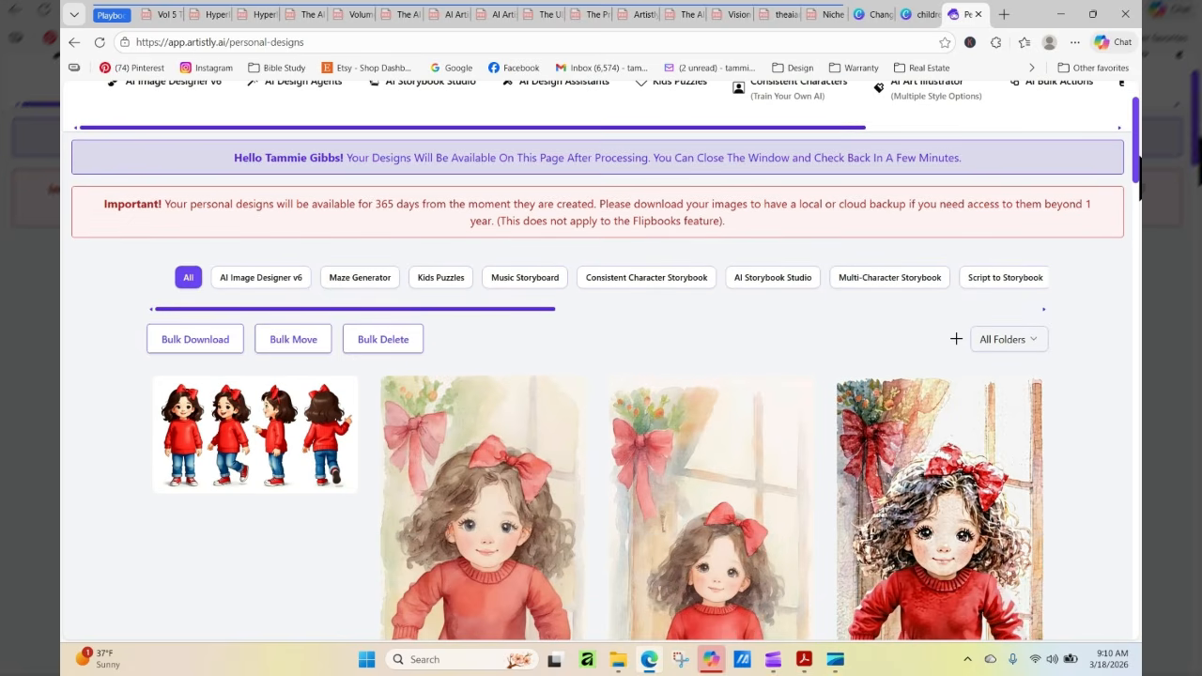
left_click(224, 436)
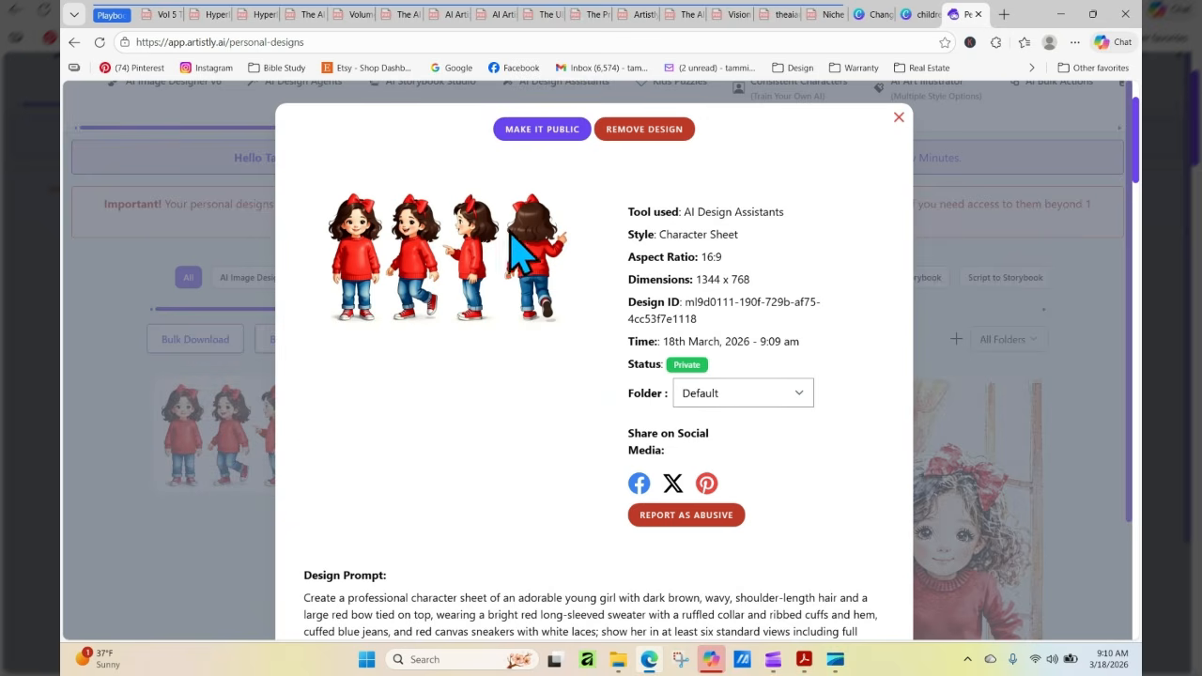
Close the design details and load the new four-pose character sheet from the media library into the Human Stylizer assistant
left_click(898, 117)
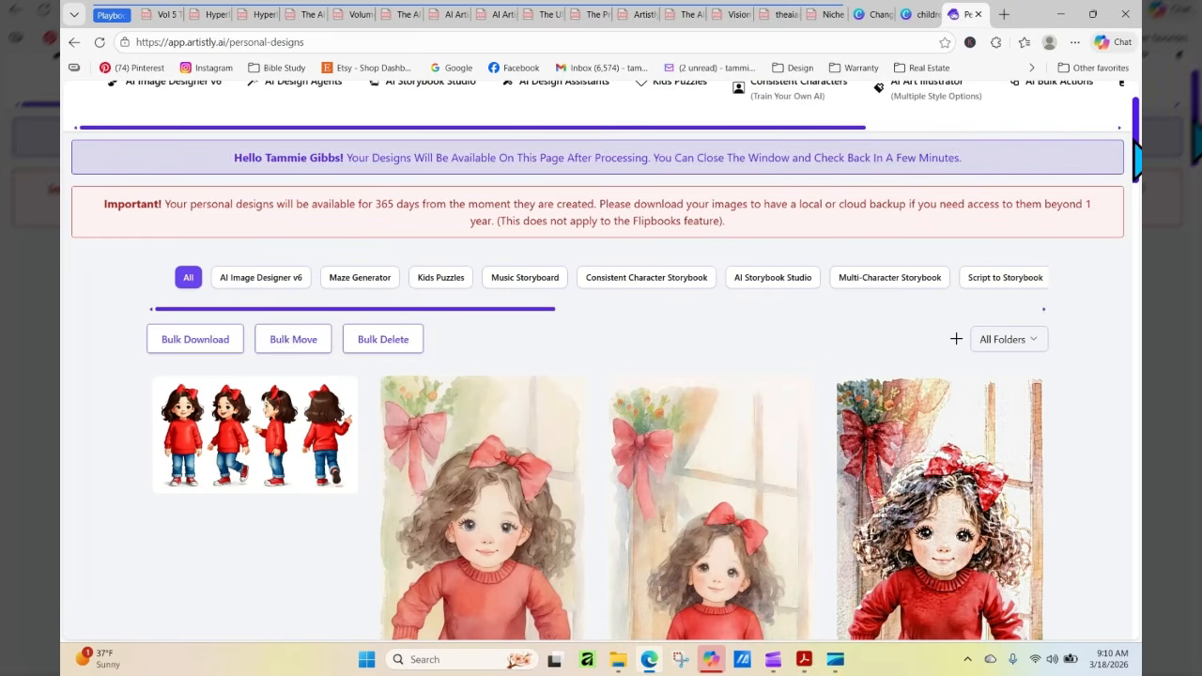
scroll(1137, 155, "up", 2)
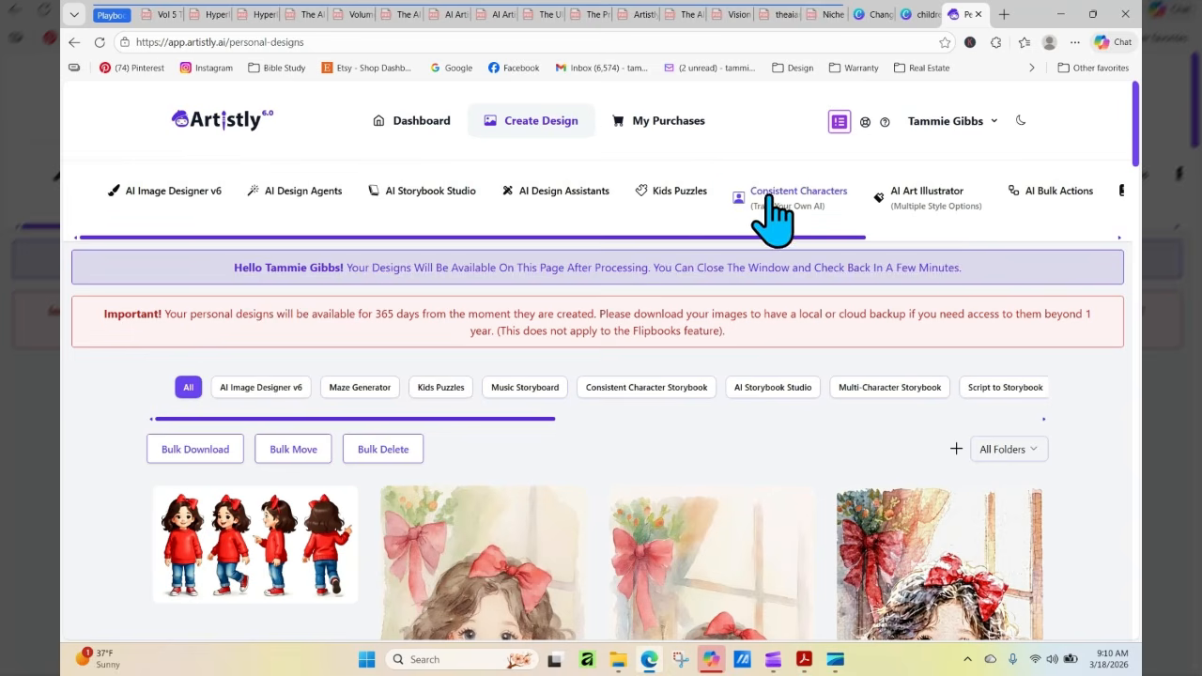
left_click(564, 200)
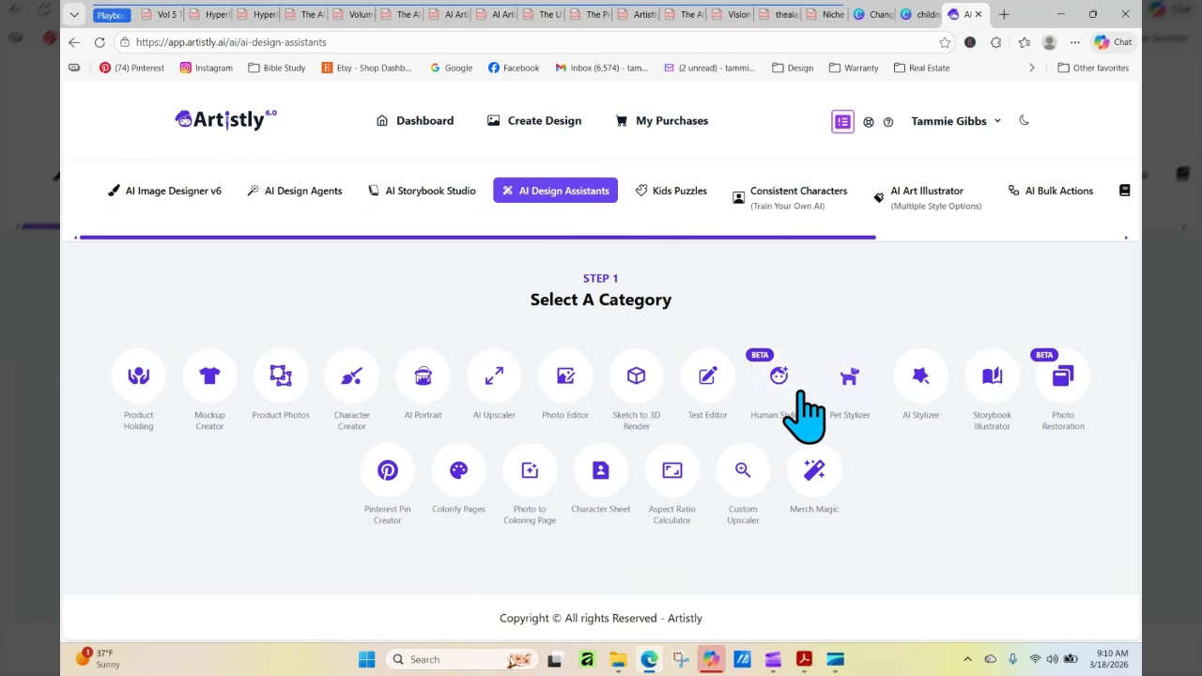
left_click(798, 393)
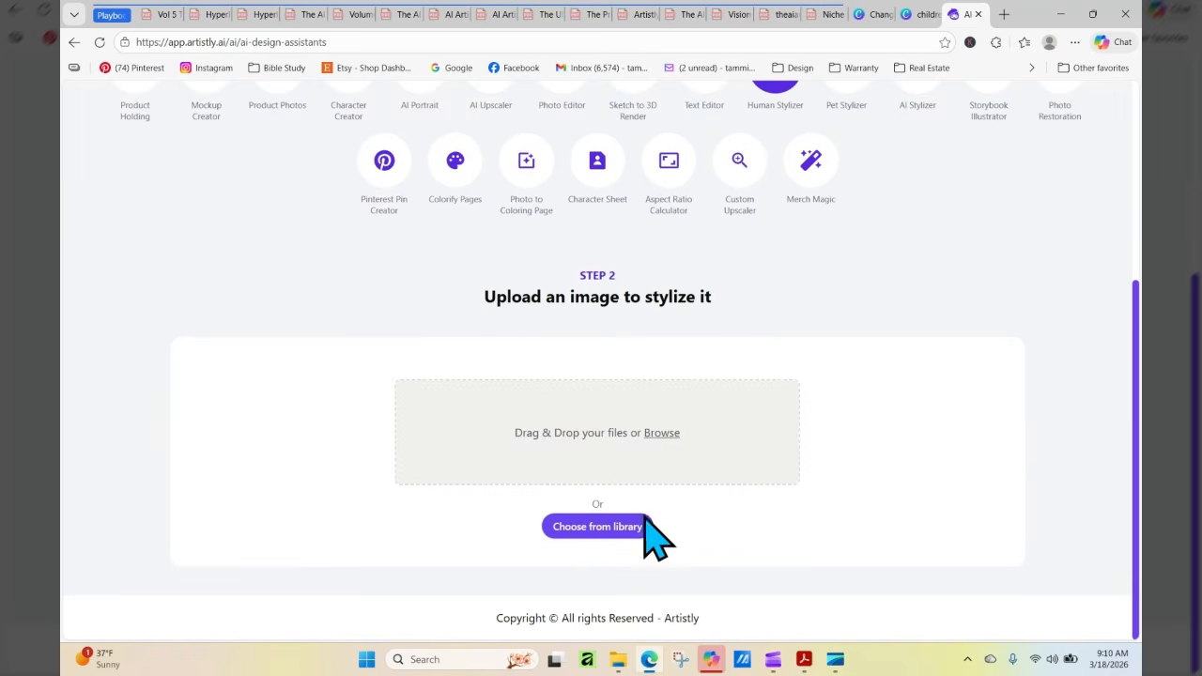
left_click(638, 531)
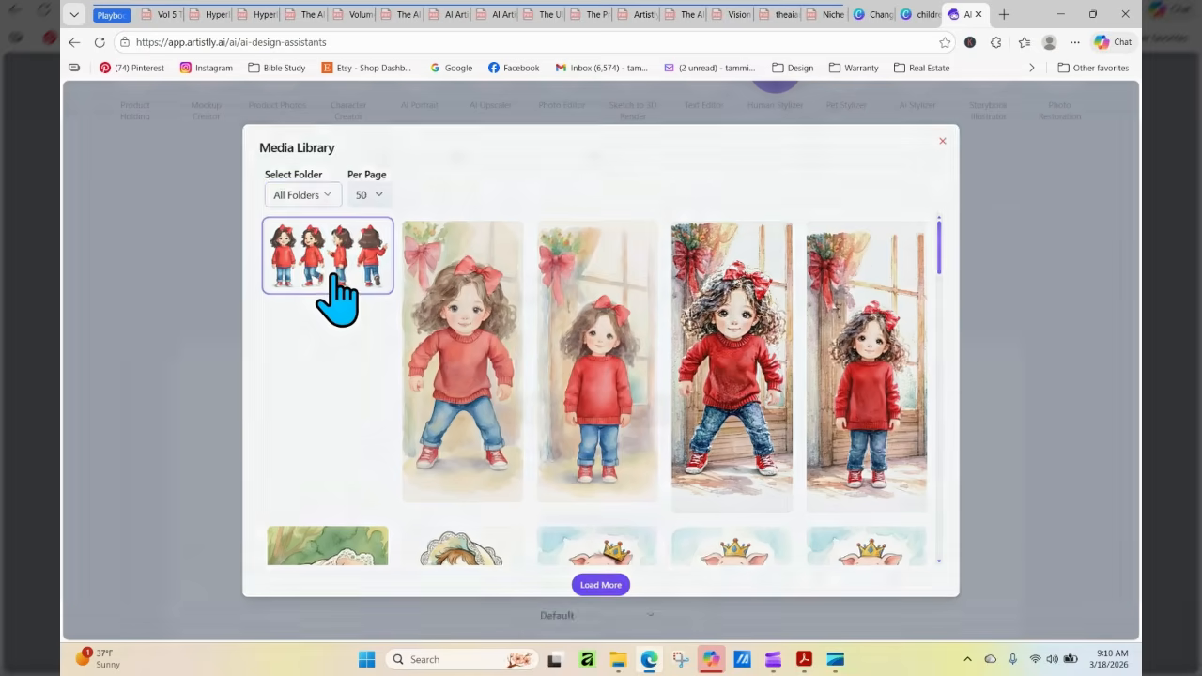
left_click(332, 276)
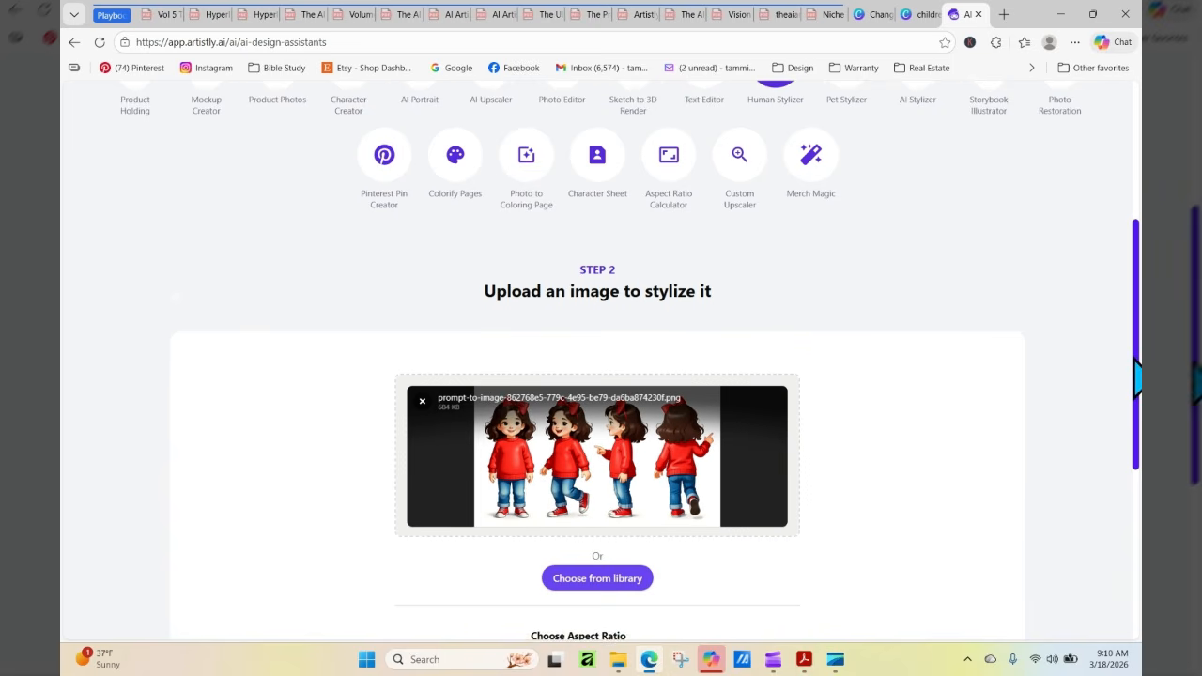
scroll(936, 510, "down", 3)
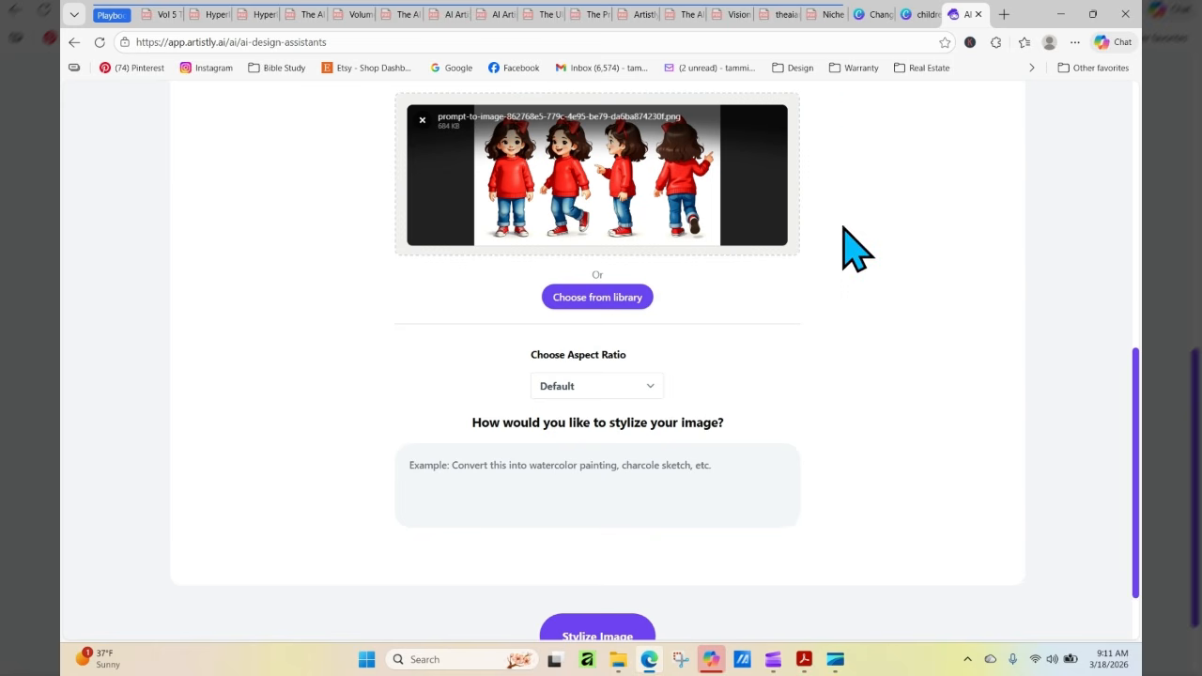
Switch to the softer watercolor design in Canva and copy the prompt "Change this into a softer watercolor" from page 8
left_click(909, 17)
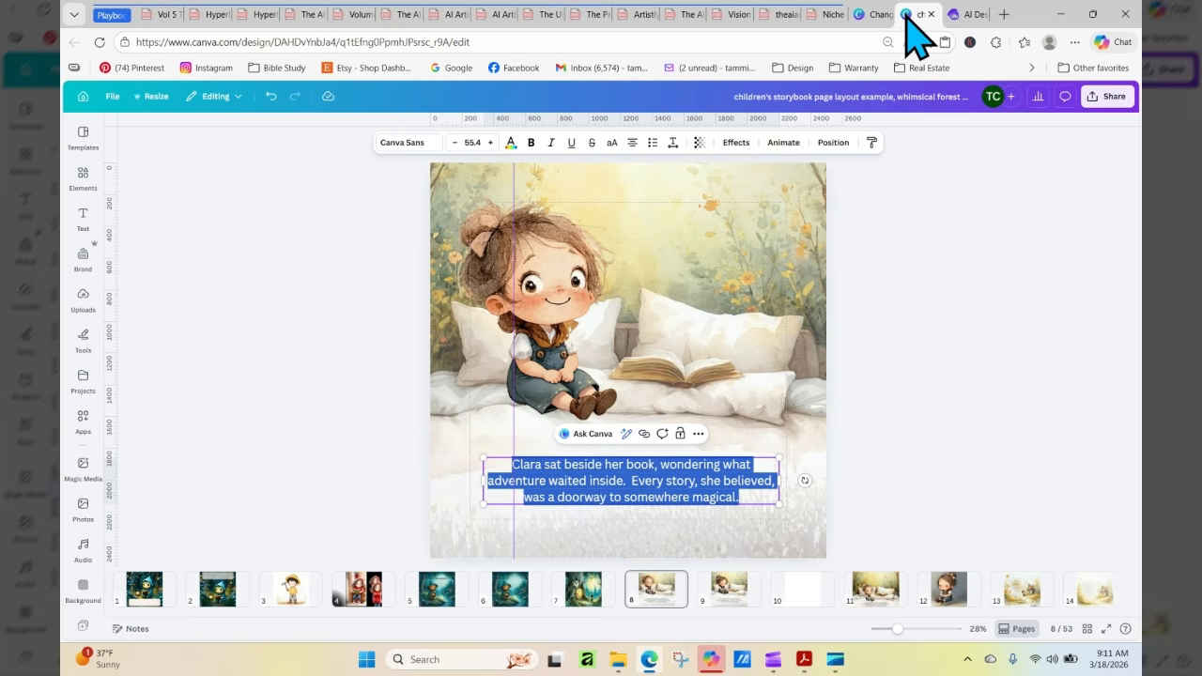
left_click(910, 310)
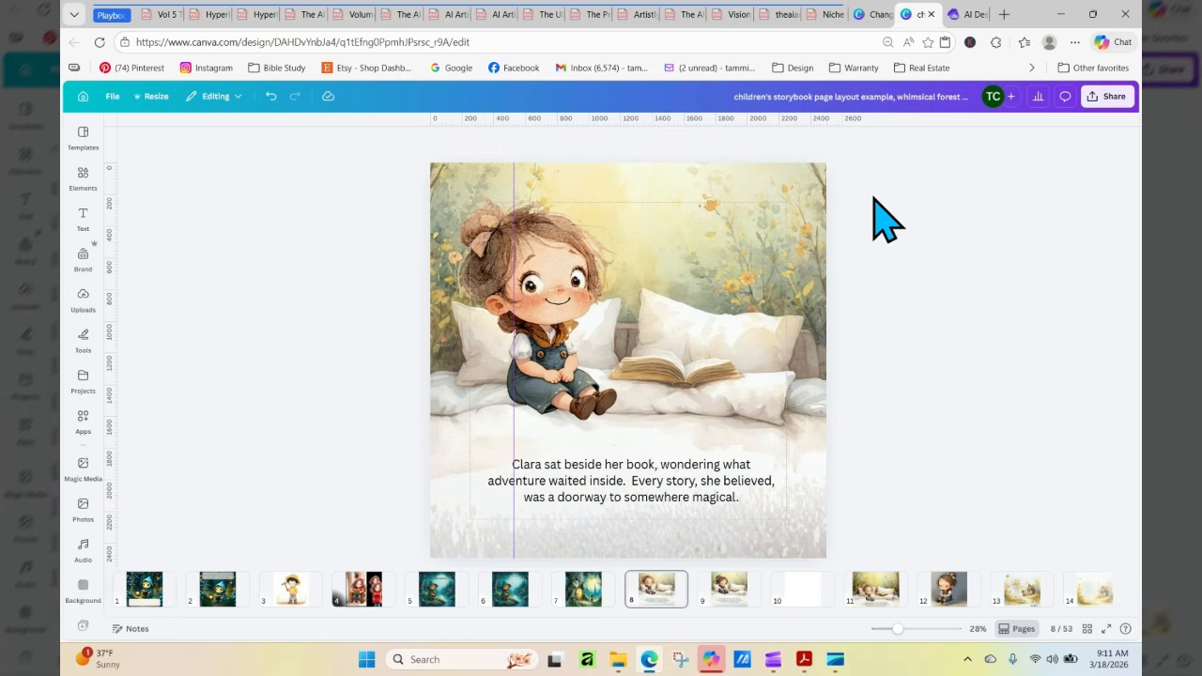
left_click(872, 17)
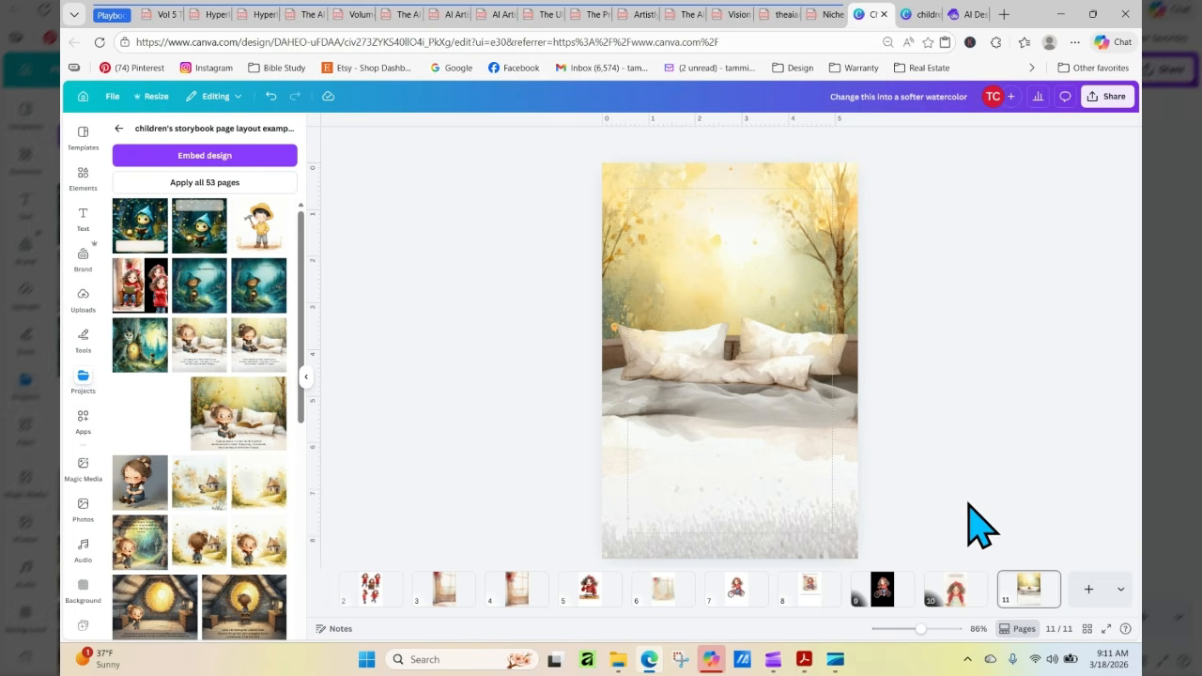
left_click(960, 584)
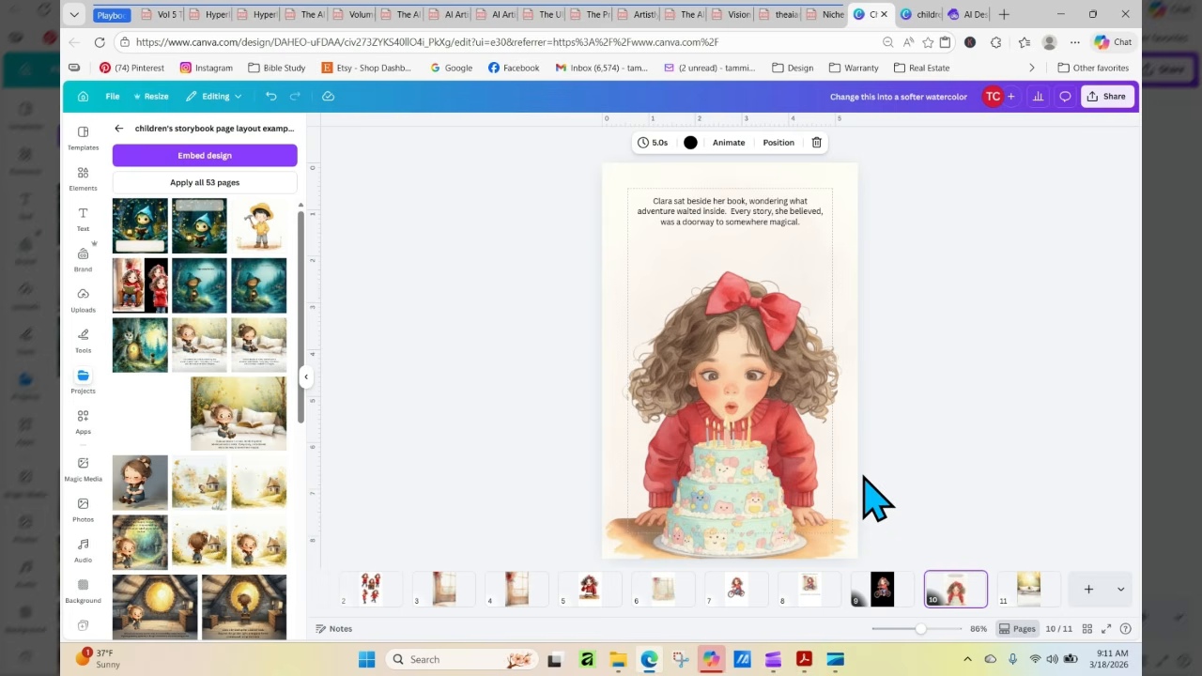
left_click(810, 588)
left_click(739, 197)
right_click(739, 198)
left_click(763, 208)
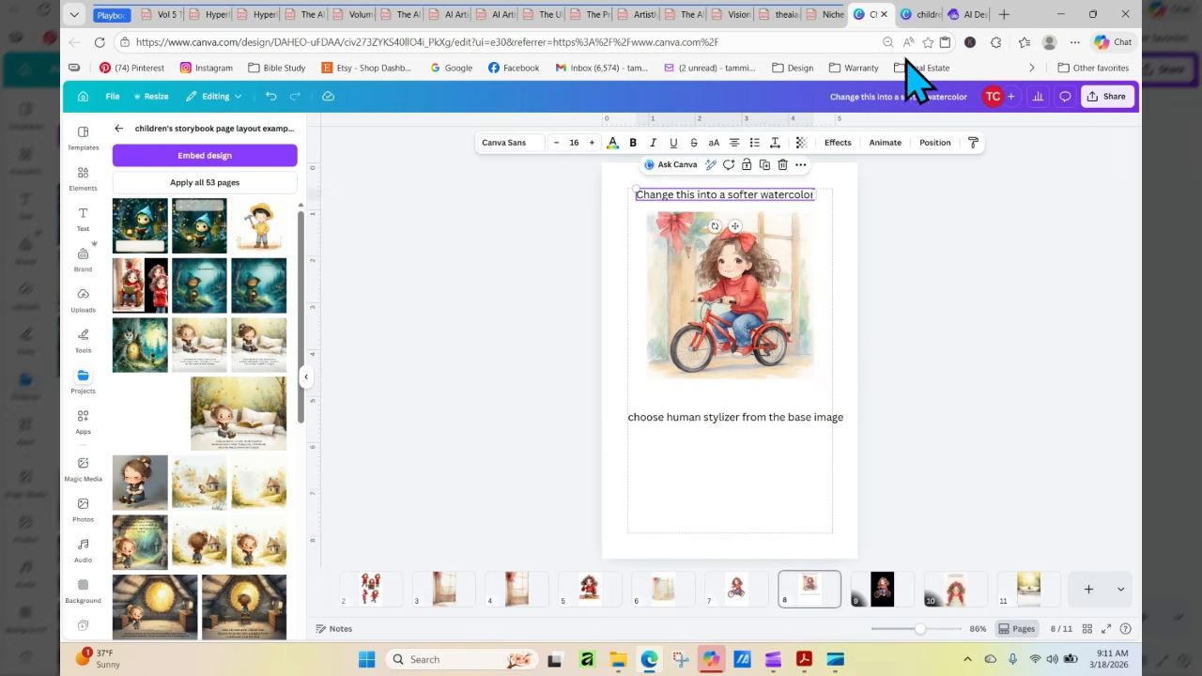
Return to Artistly, paste "Change this into a softer watercolor" as the stylizing prompt, and stylize the character sheet
left_click(963, 16)
left_click(640, 468)
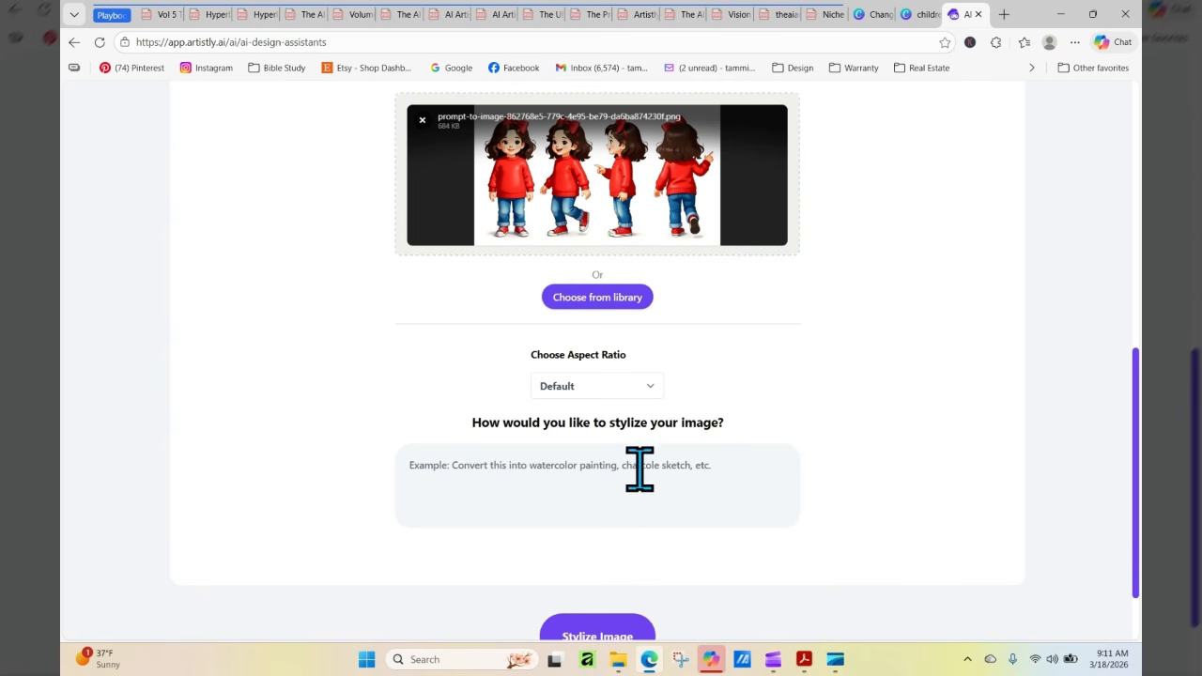
right_click(644, 464)
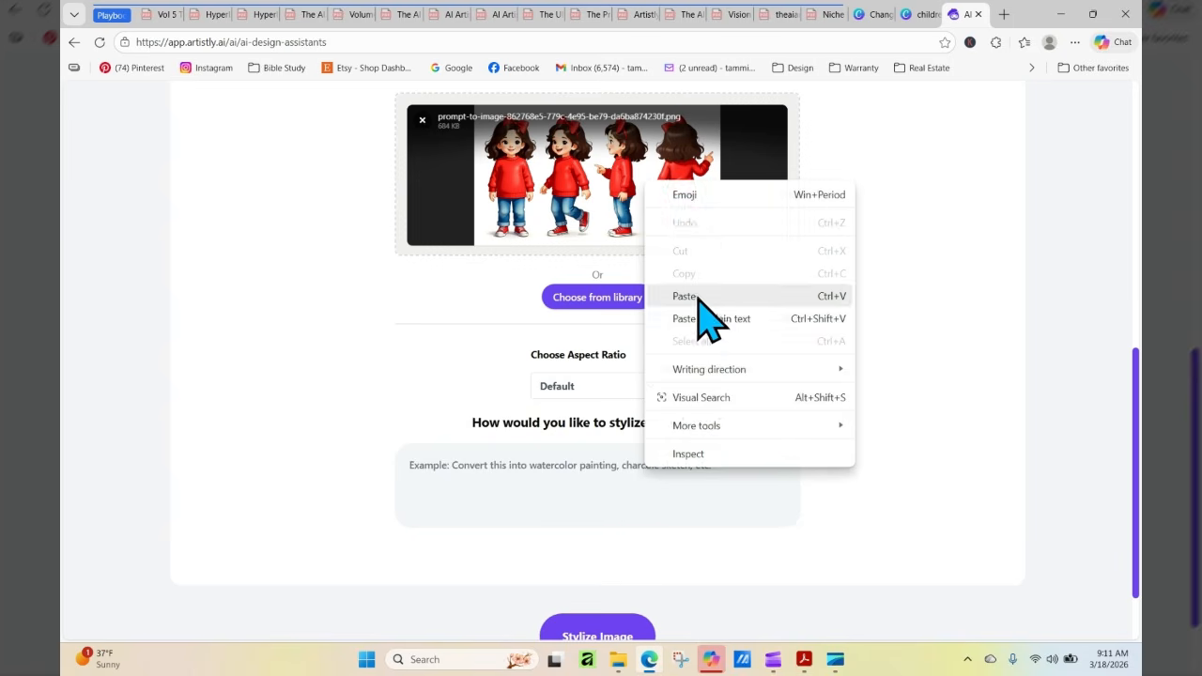
left_click(699, 296)
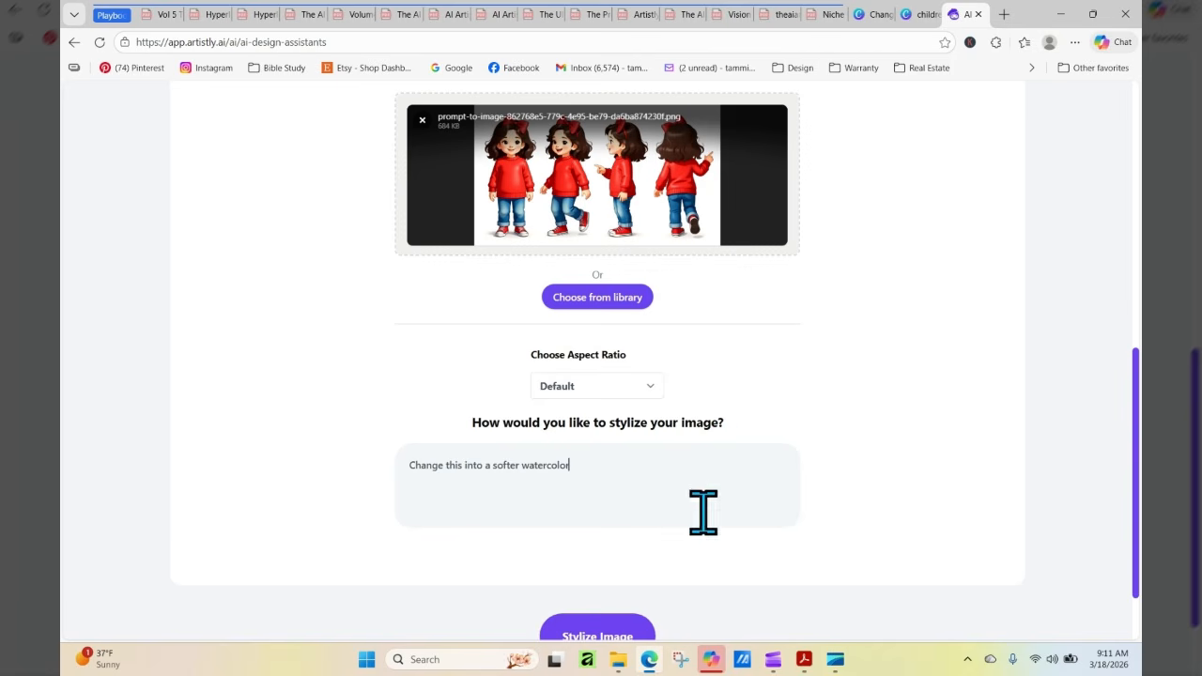
left_click(619, 637)
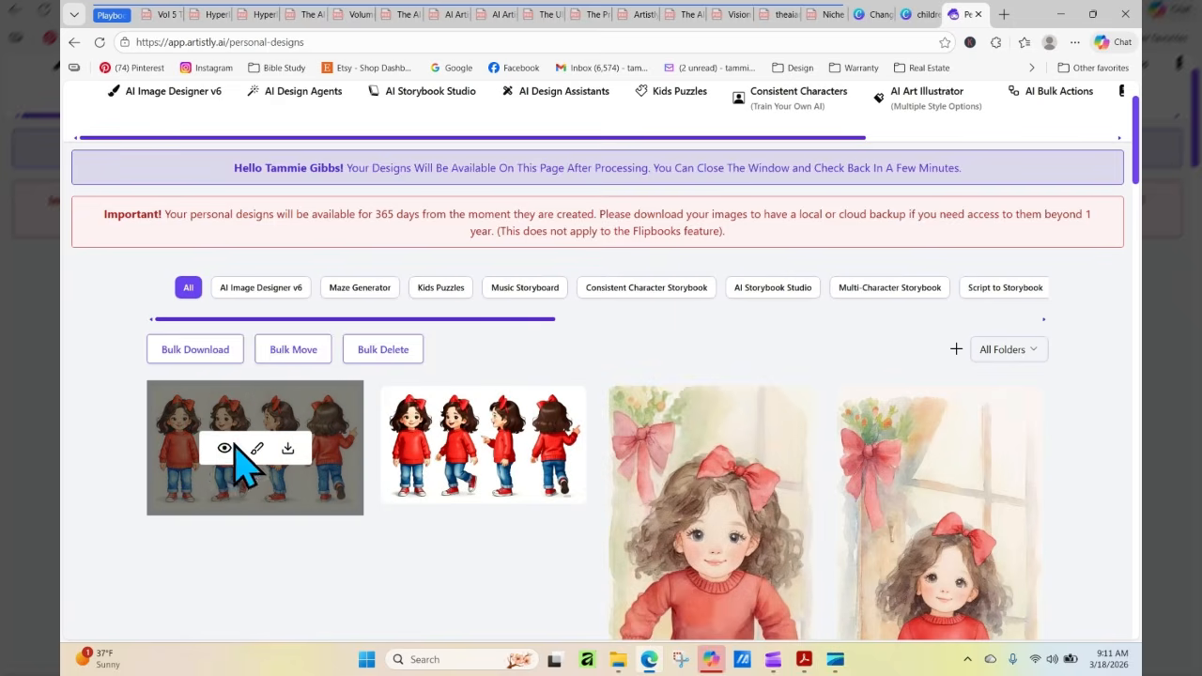
Examine the watercolor character sheet's details, then download the image
left_click(224, 449)
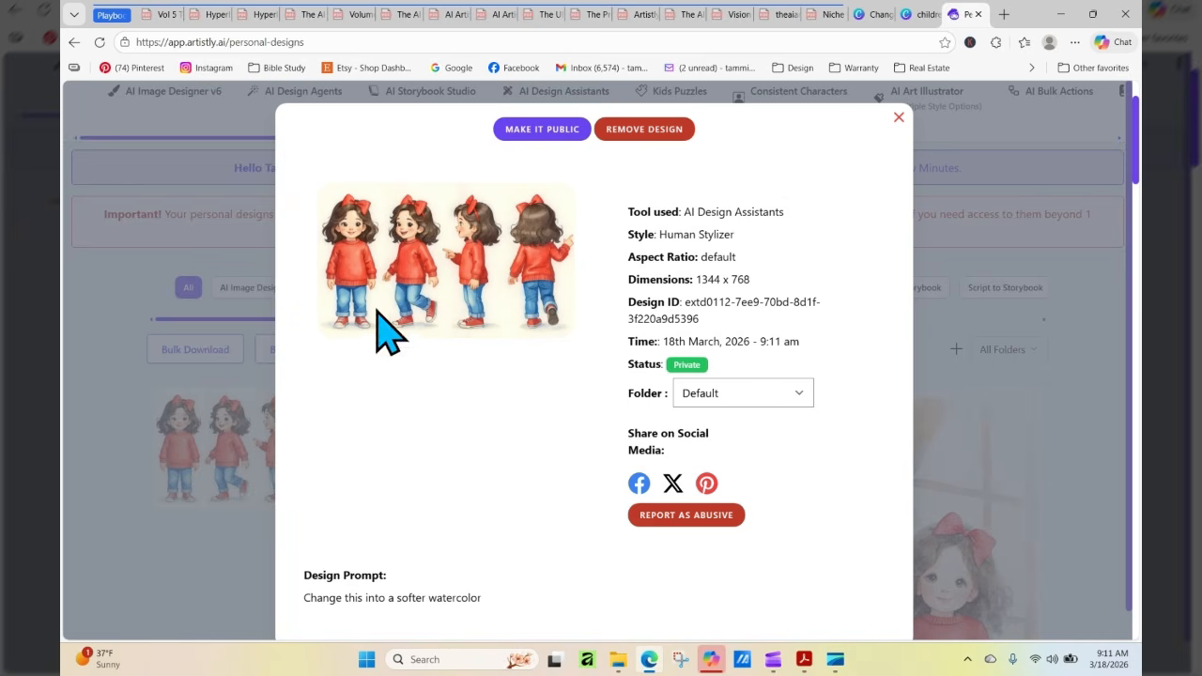
left_click(899, 117)
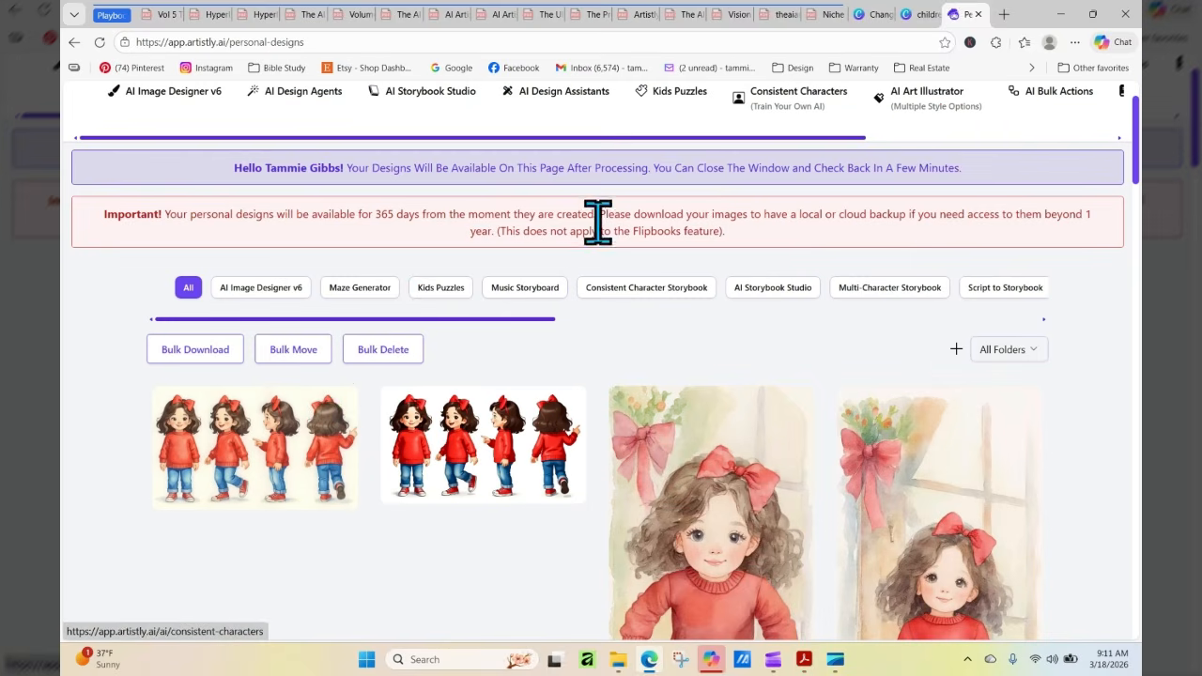
left_click(288, 449)
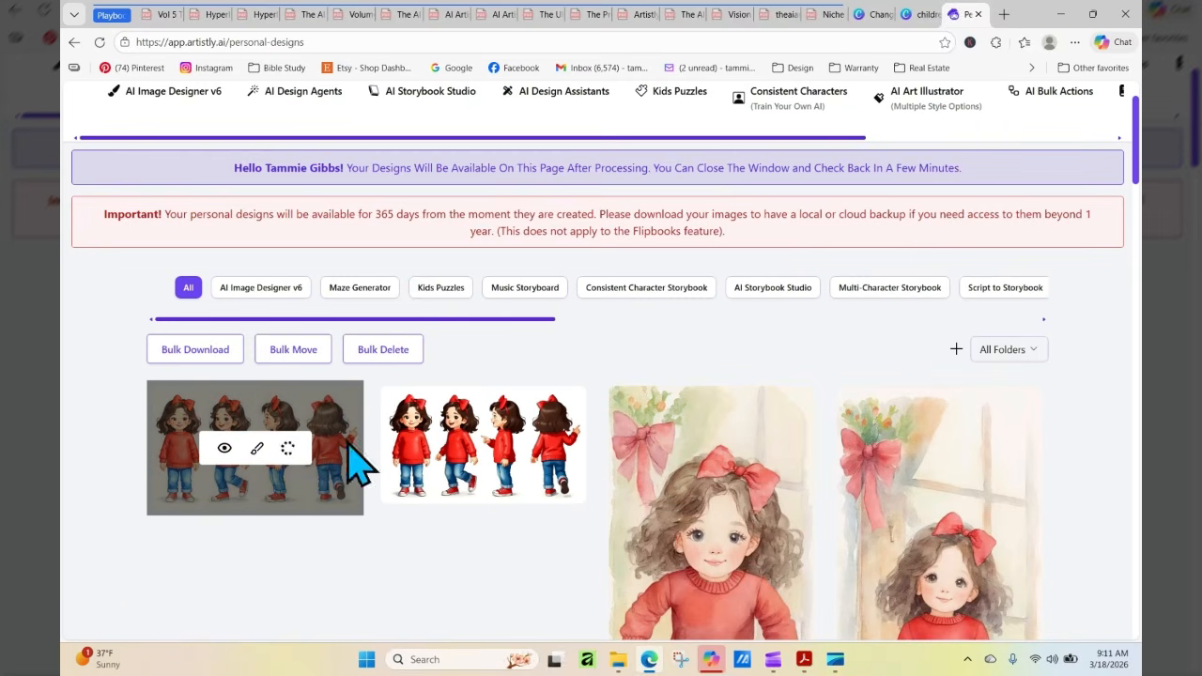
Switch back to the softer watercolor design in Canva, add a blank page 12, and delete the accidentally embedded storybook design
left_click(917, 15)
left_click(874, 15)
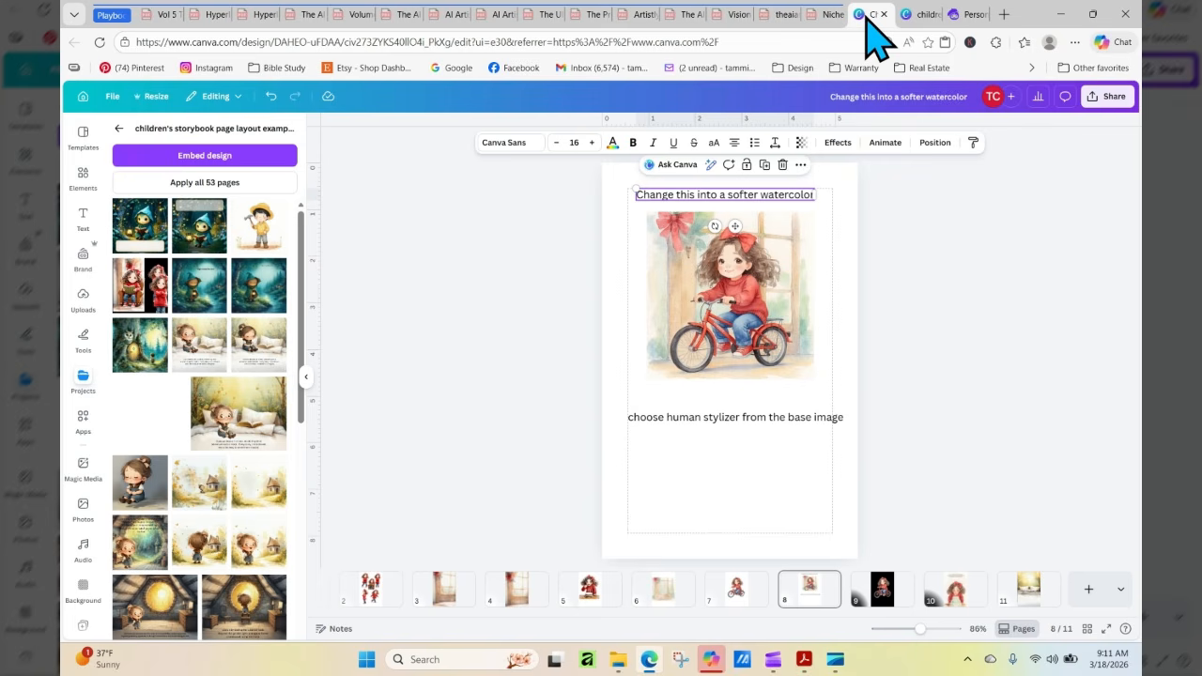
left_click(1088, 589)
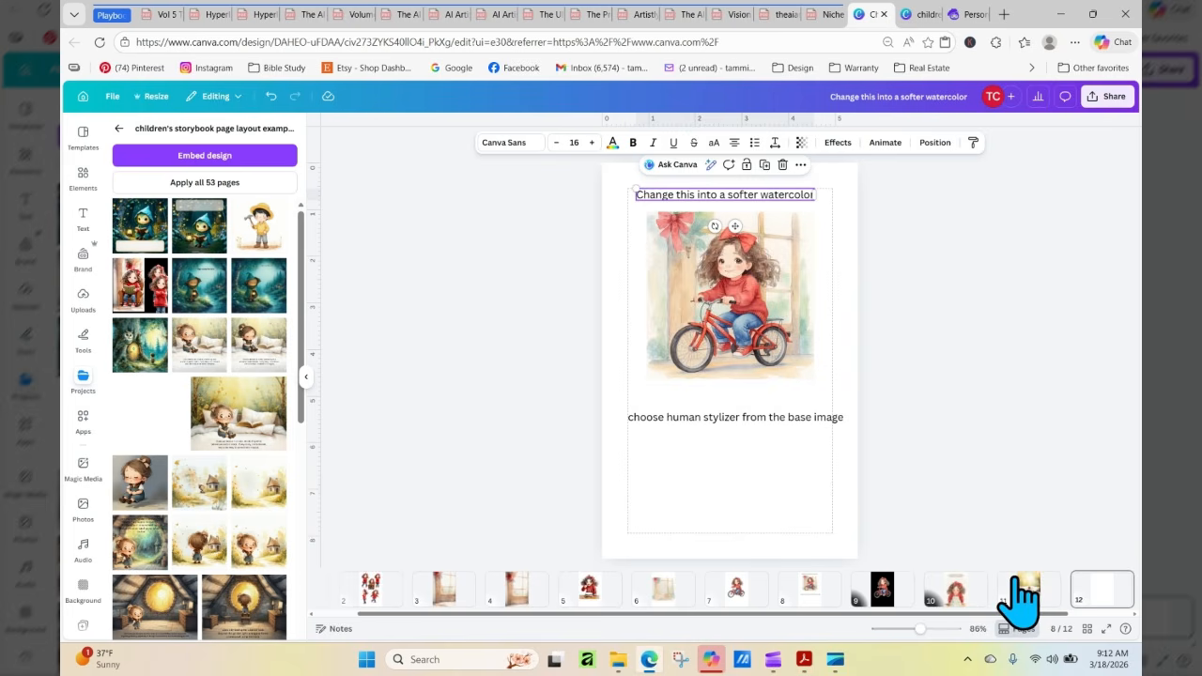
left_click(255, 155)
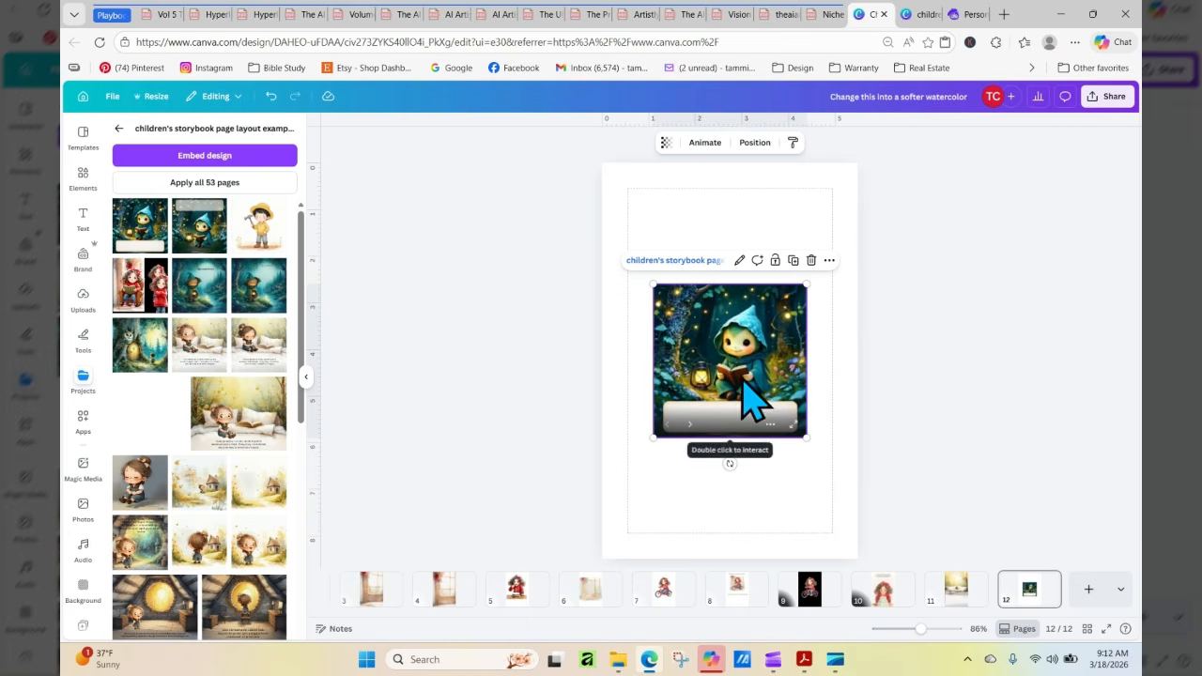
key("Delete")
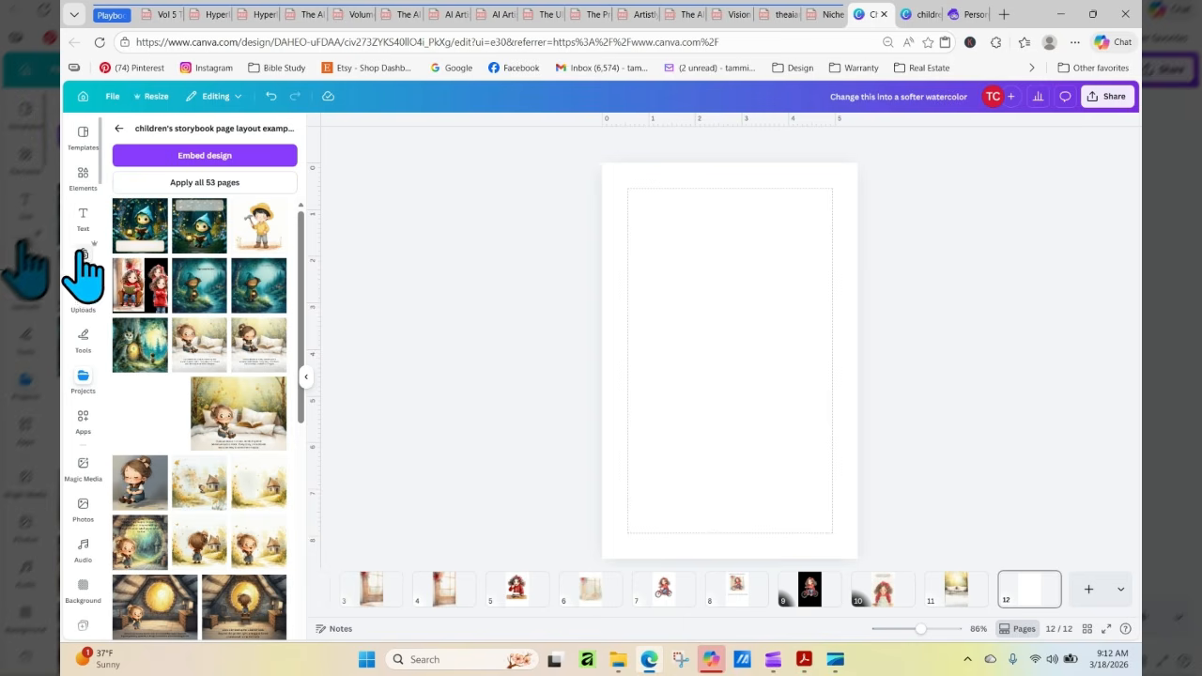
Upload the downloaded watercolor character sheet and place it on page 12
left_click(83, 295)
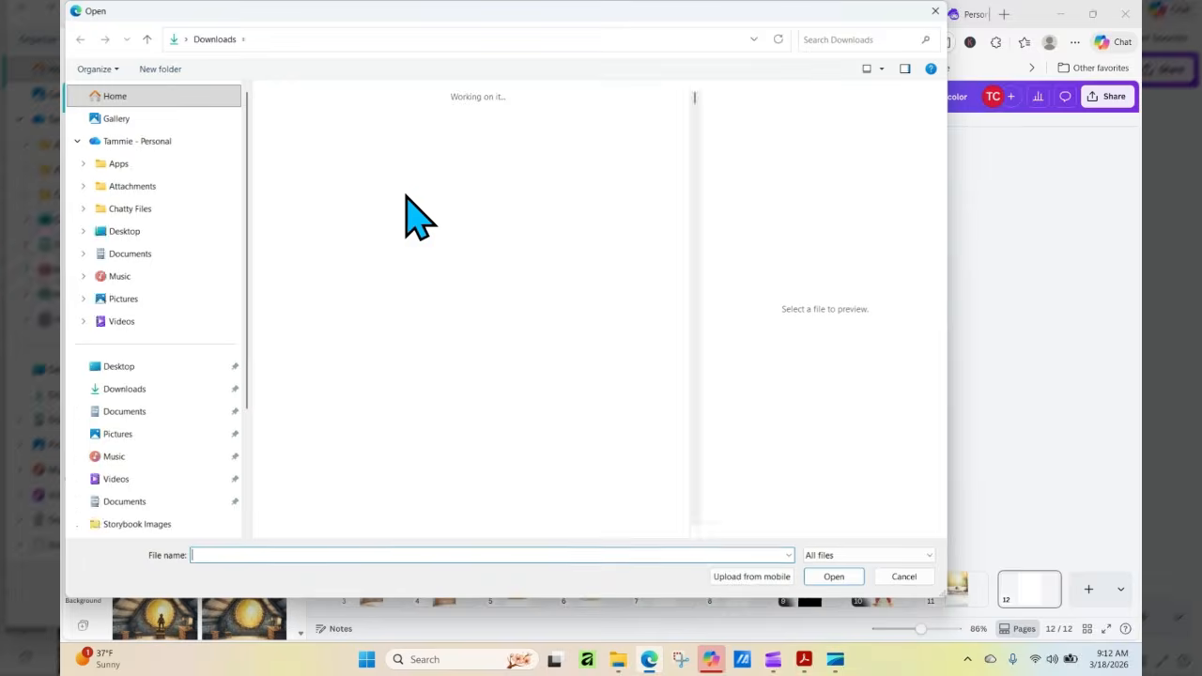
left_click(369, 160)
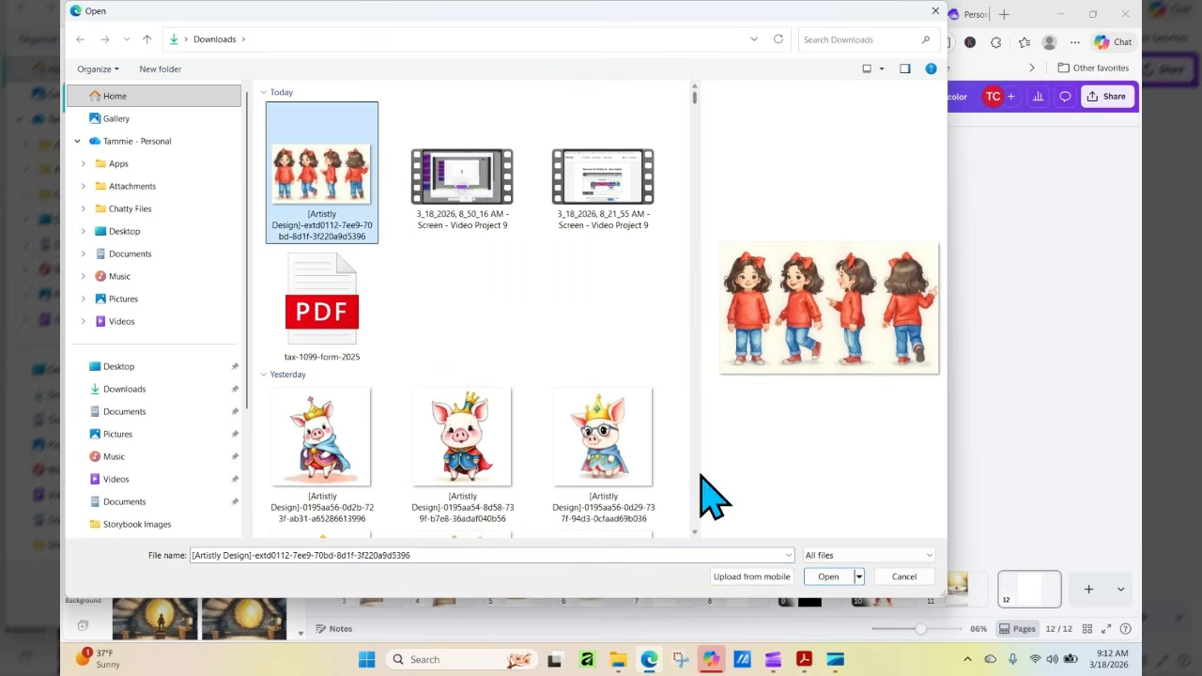
left_click(849, 575)
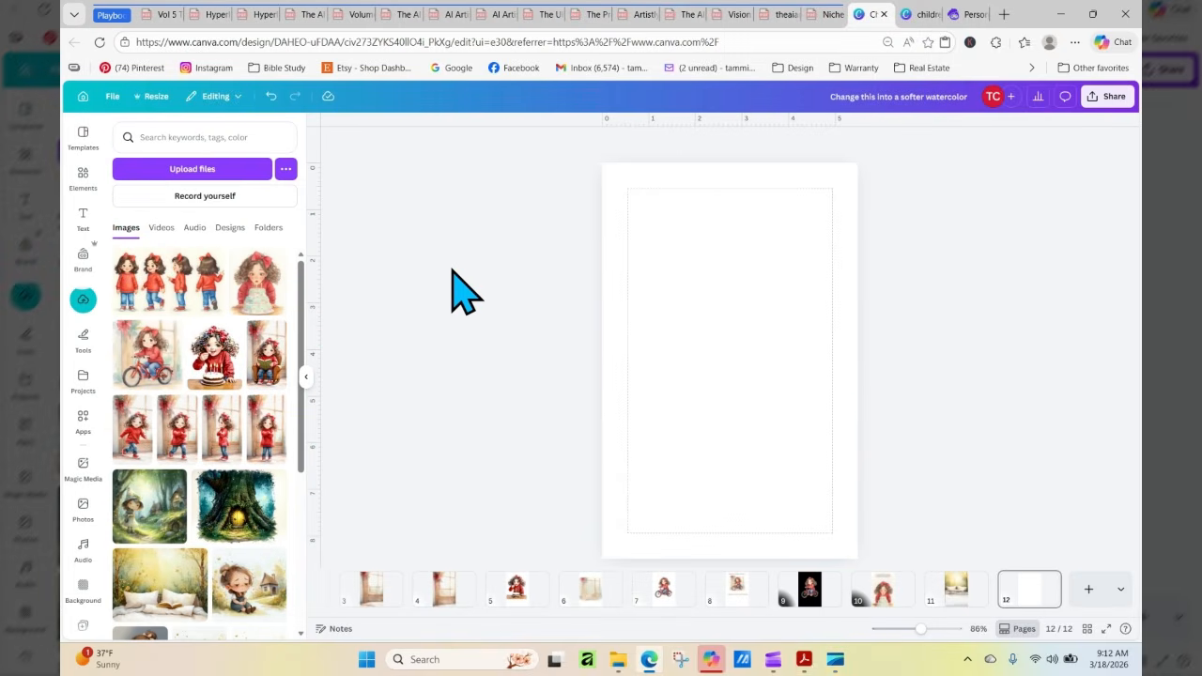
left_click(150, 286)
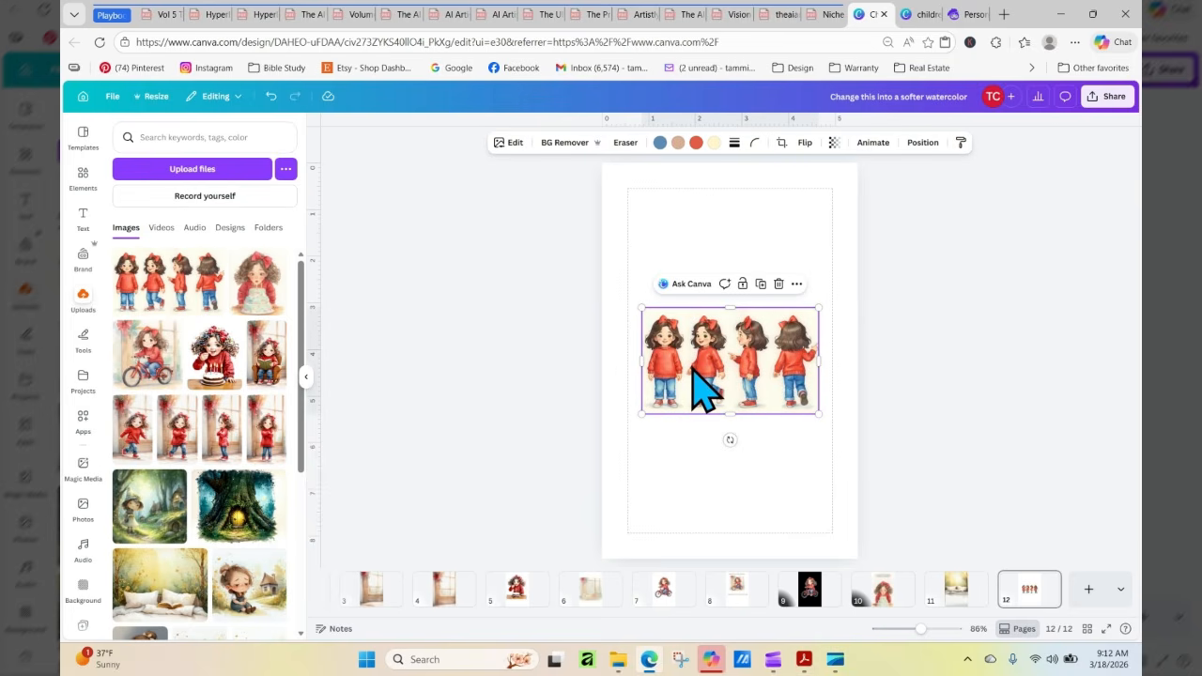
Separate the four poses of the character sheet image into individual elements with Magic Layers
left_click(512, 143)
left_click(310, 368)
left_click(512, 142)
left_click(138, 375)
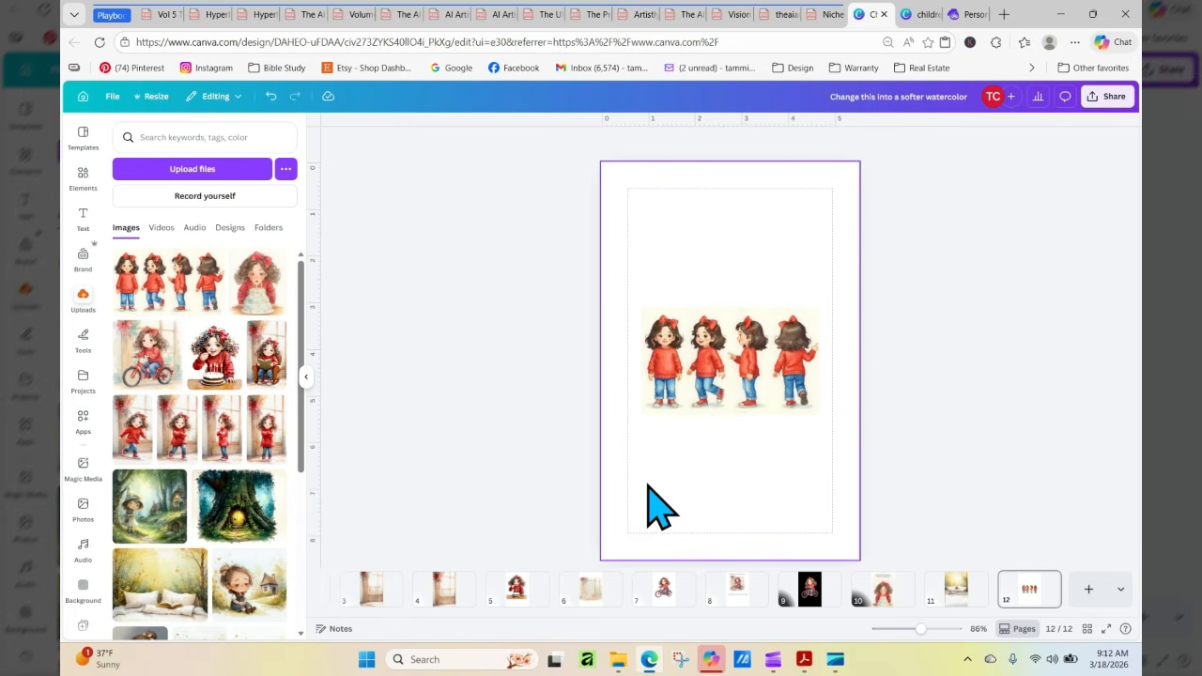
Spread the four girl poses to the page's corners and delete the leftover cream background layer
left_click(669, 395)
left_click_drag(671, 389, 665, 226)
left_click(706, 371)
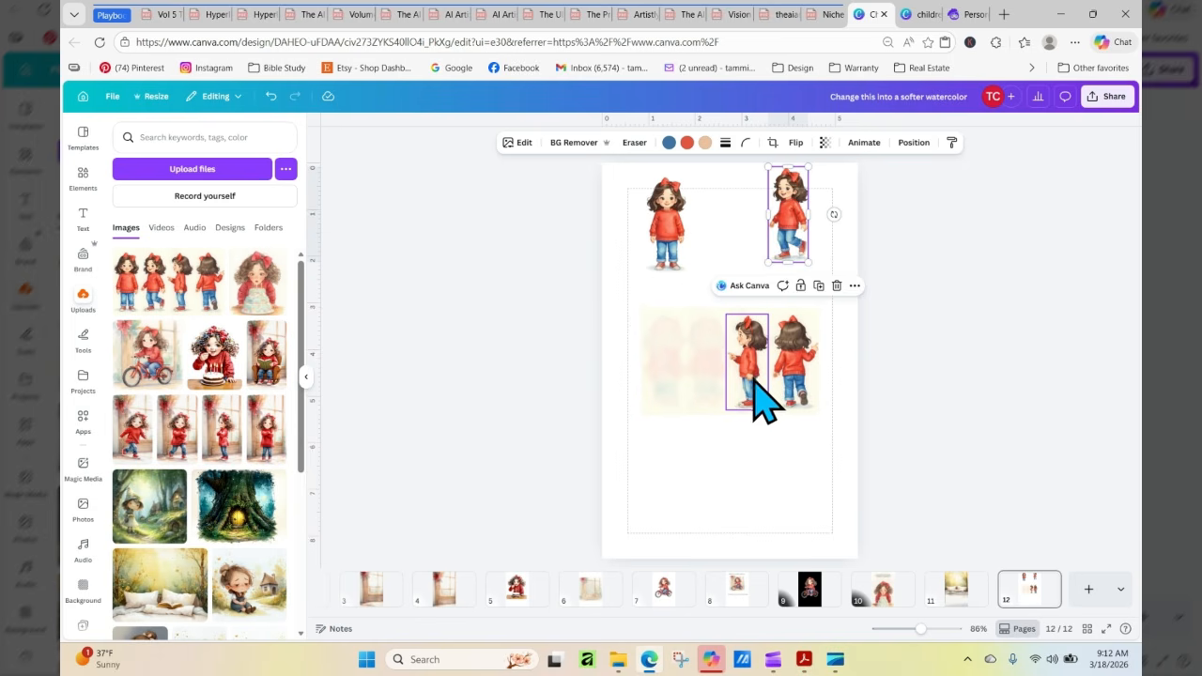
left_click(757, 394)
left_click_drag(759, 397, 646, 515)
left_click(797, 399)
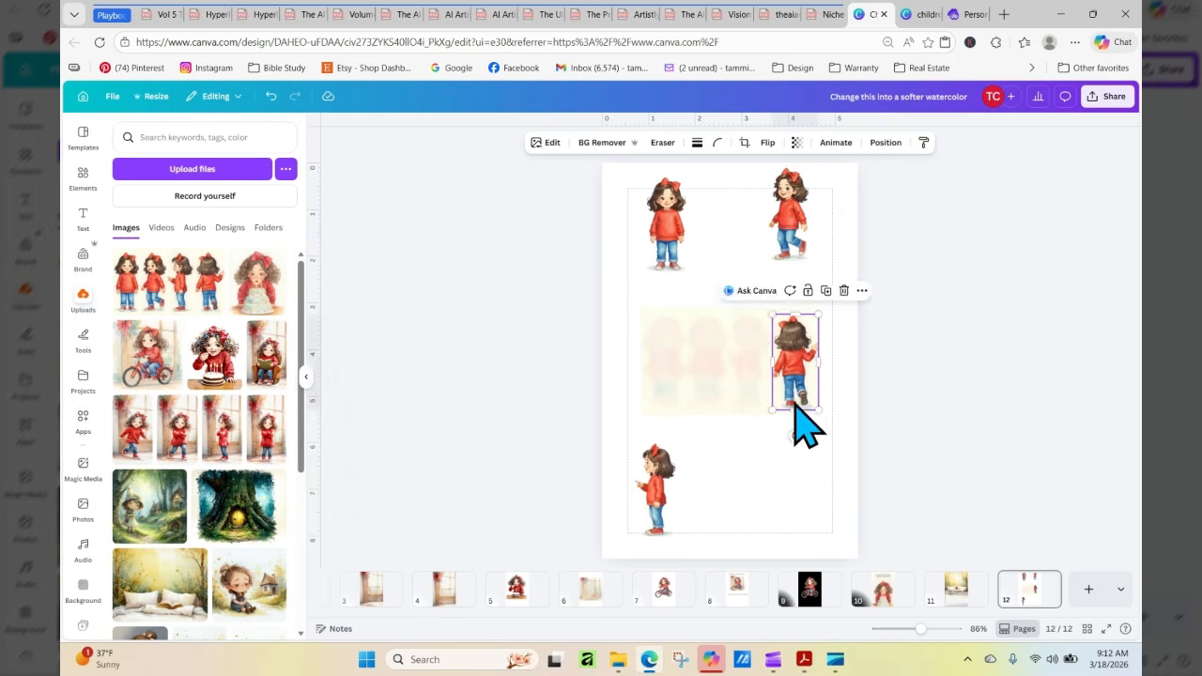
left_click_drag(795, 422, 787, 507)
left_click(792, 363)
key("Delete")
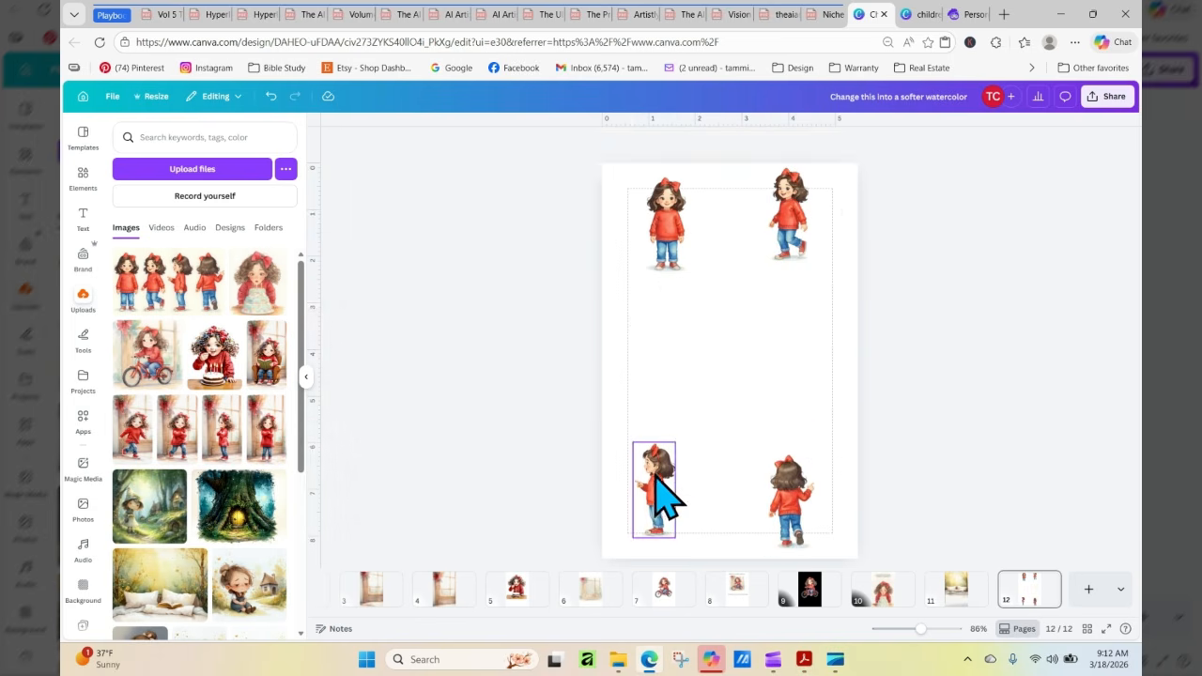
Enlarge the side-view and back-view girls and arrange them side by side across the lower part of the page
left_click(660, 482)
left_click_drag(683, 390, 742, 299)
left_click(795, 497)
left_click_drag(814, 454, 886, 303)
left_click_drag(805, 344, 777, 381)
right_click(784, 400)
key("Escape")
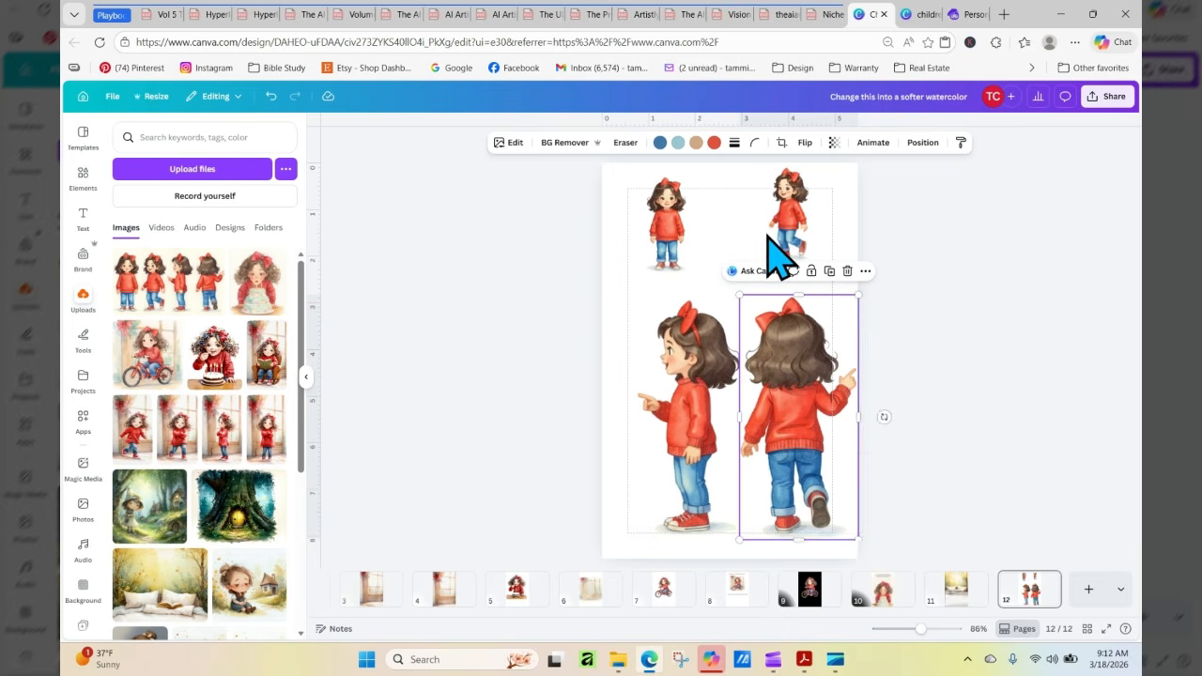
Enlarge the front-facing and walking girls slightly and shift them toward the left along the page's upper edge
left_click(685, 236)
left_click_drag(687, 274, 704, 306)
left_click_drag(671, 236, 632, 236)
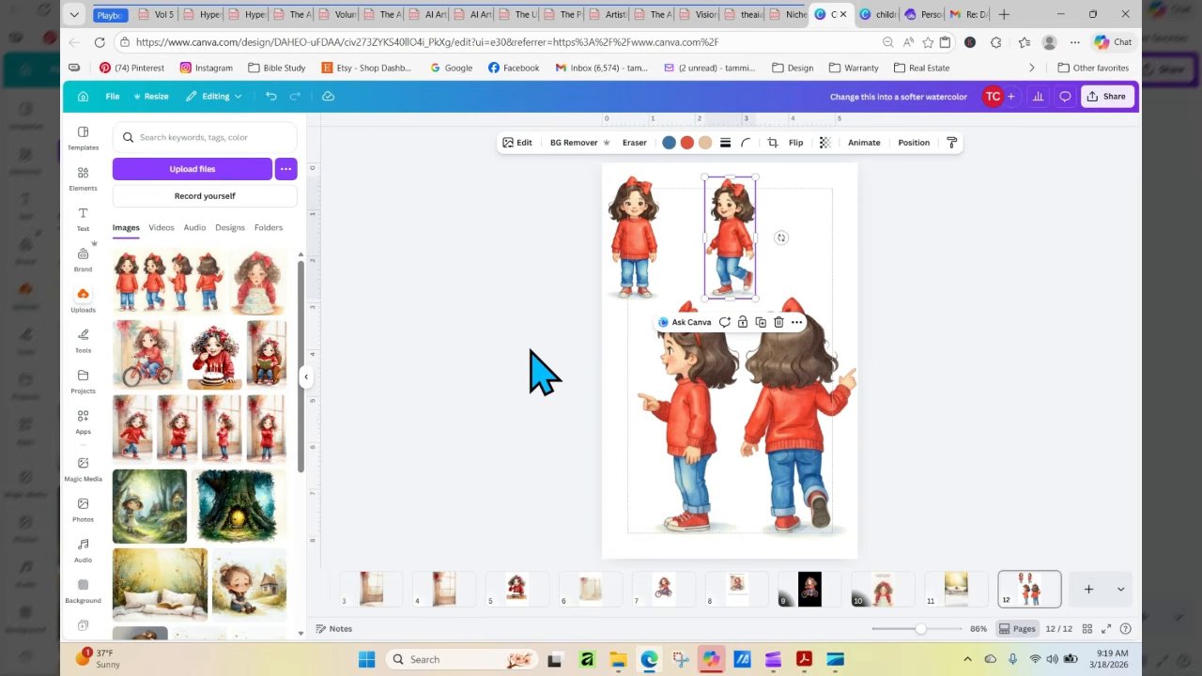
left_click(923, 336)
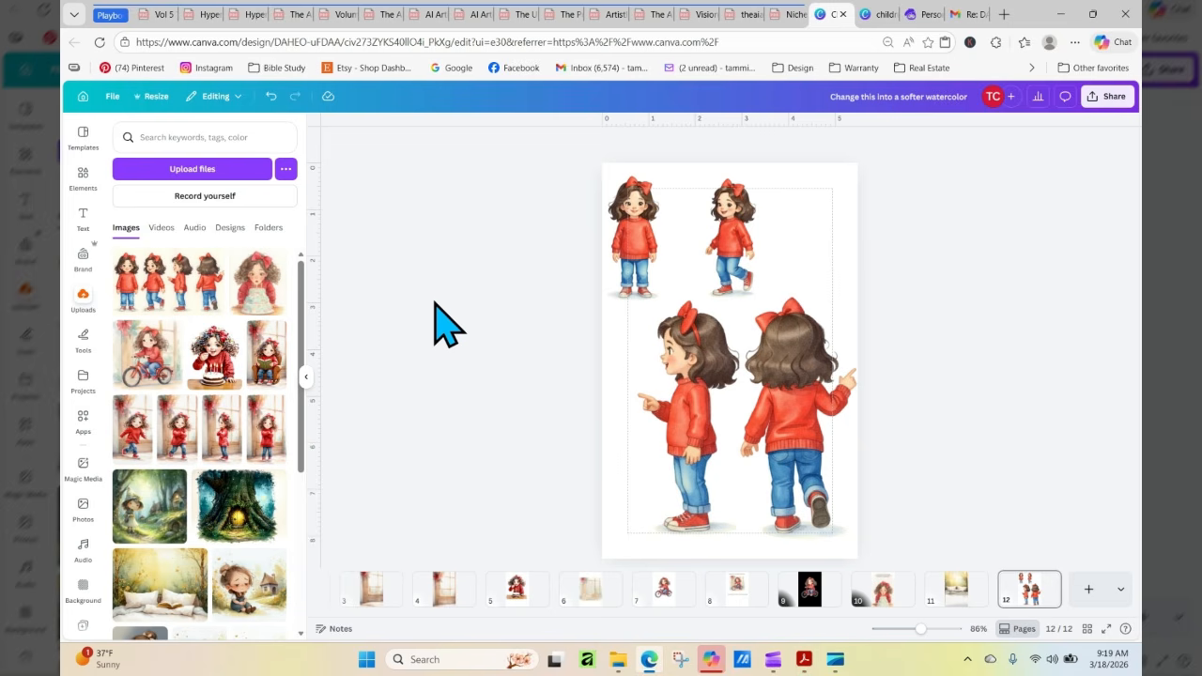
Add a page at the end, place the golden forest image with pillows and book, and enlarge it to the full page width
left_click(1090, 590)
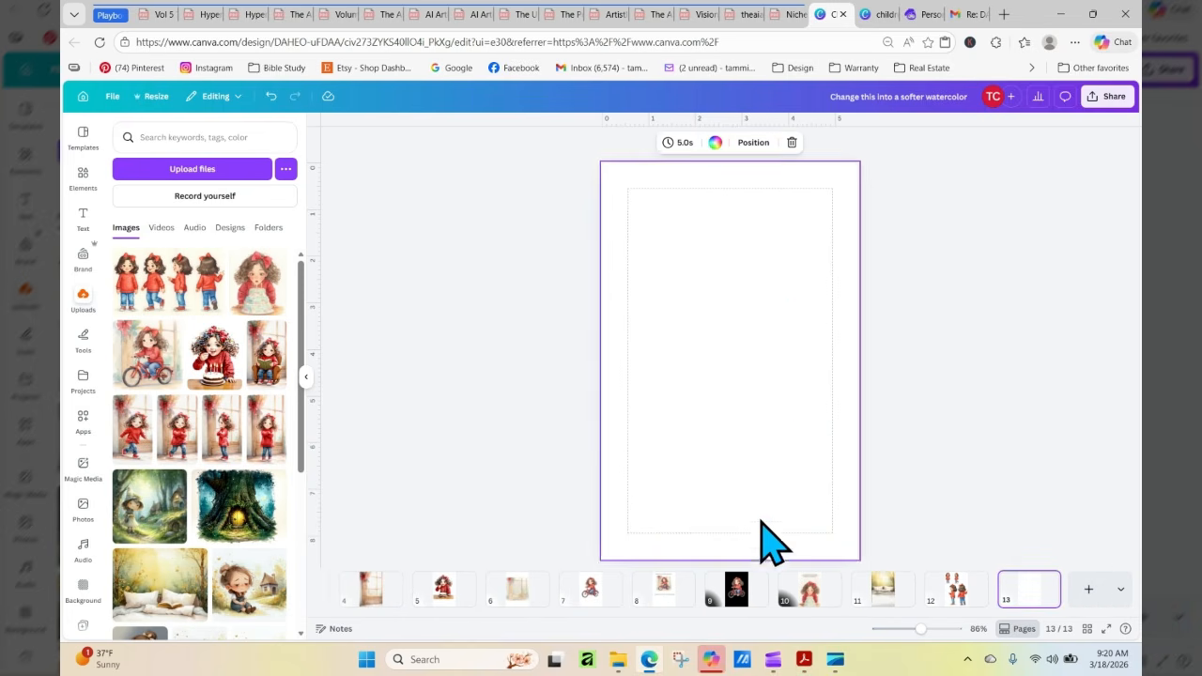
left_click(195, 549)
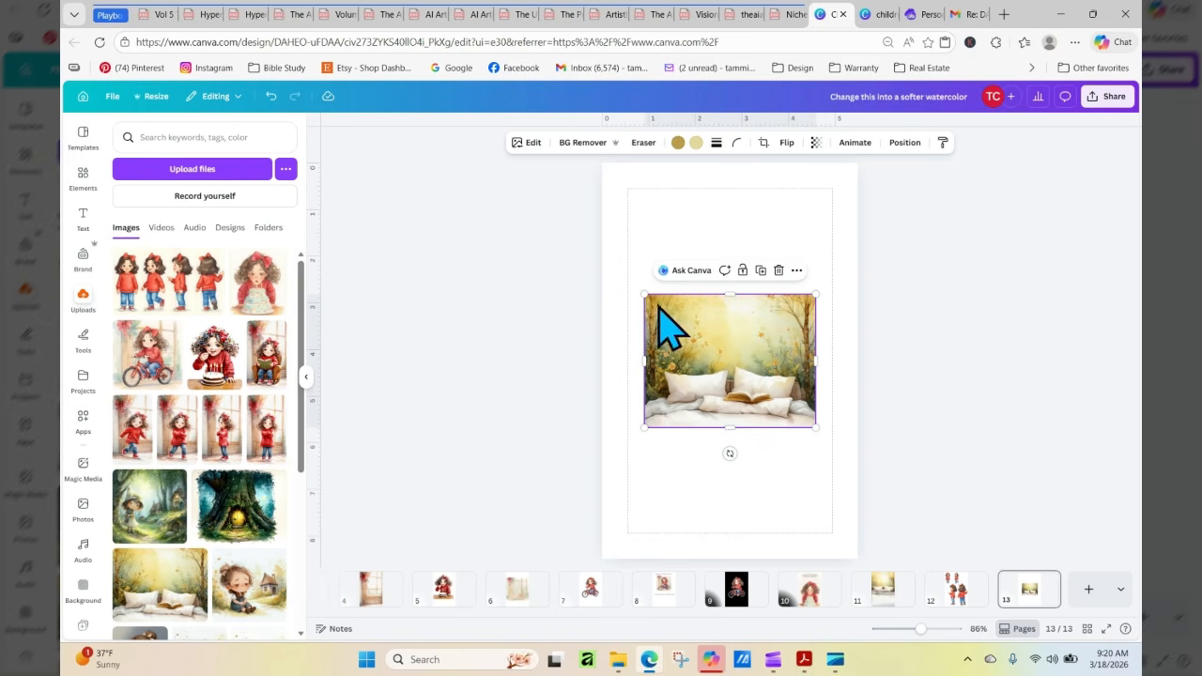
left_click_drag(642, 294, 599, 261)
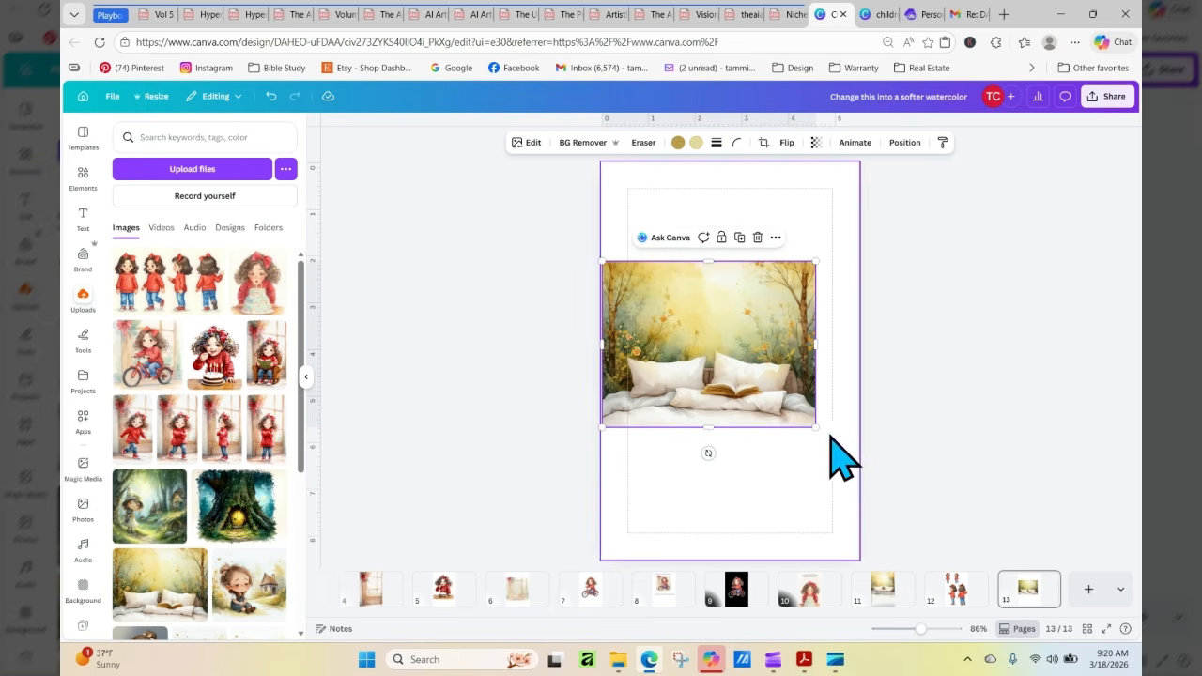
left_click_drag(818, 435, 857, 462)
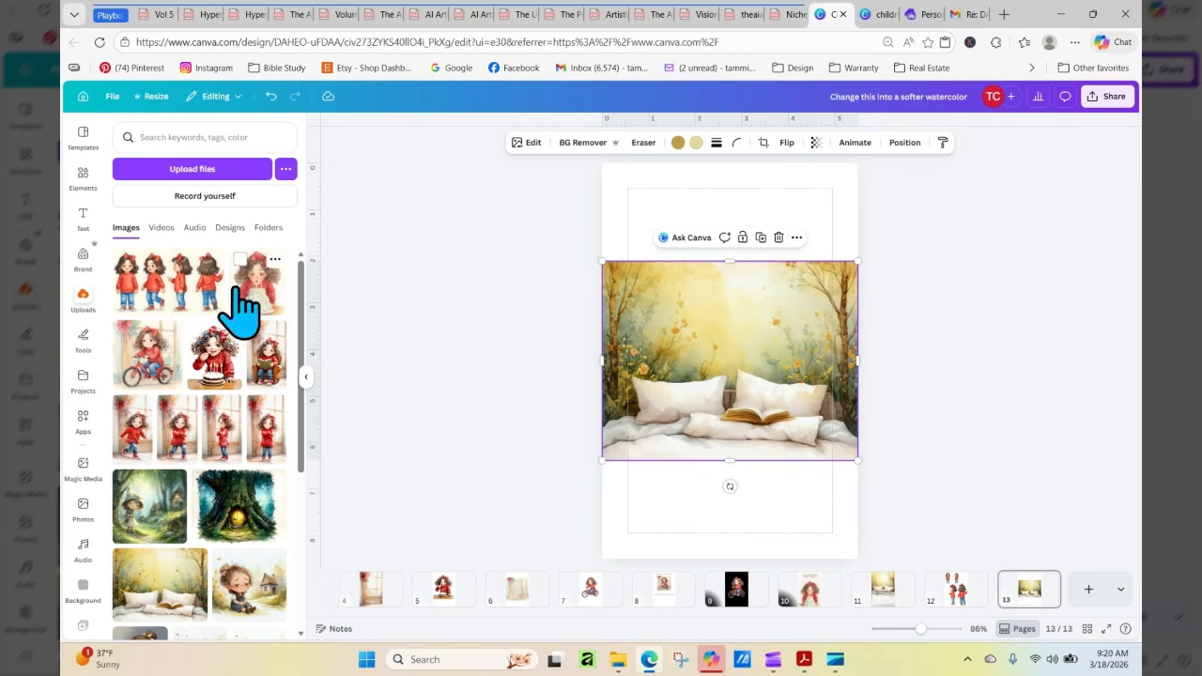
left_click(224, 170)
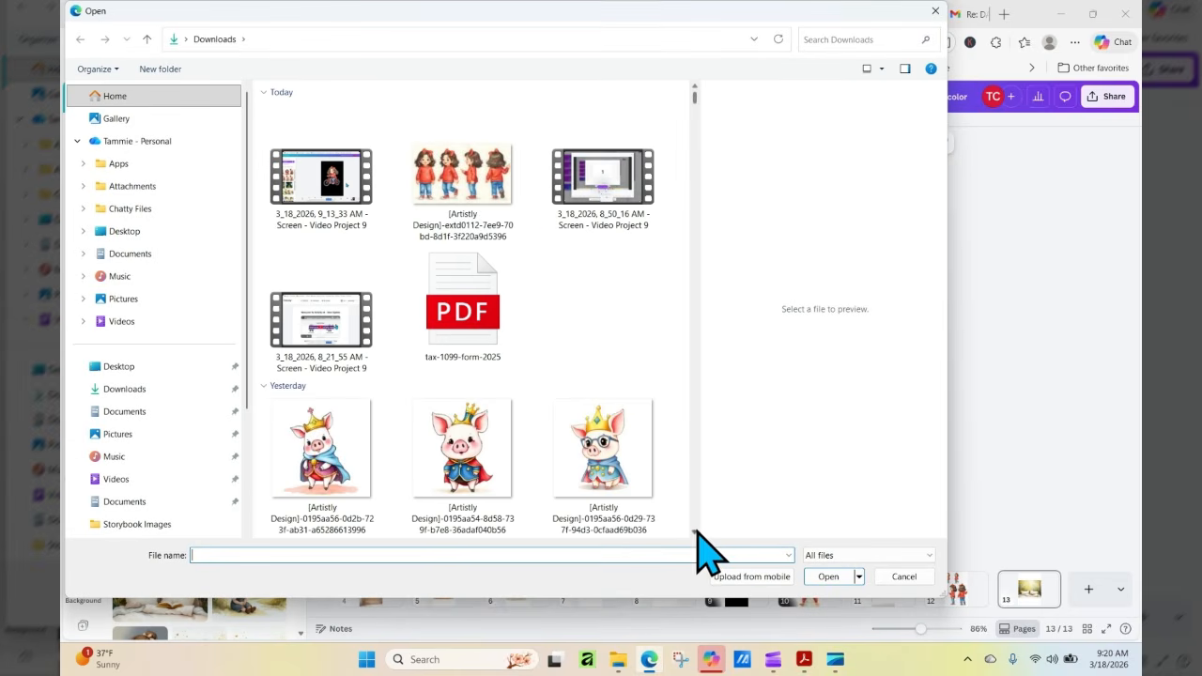
scroll(696, 531, "down", 5)
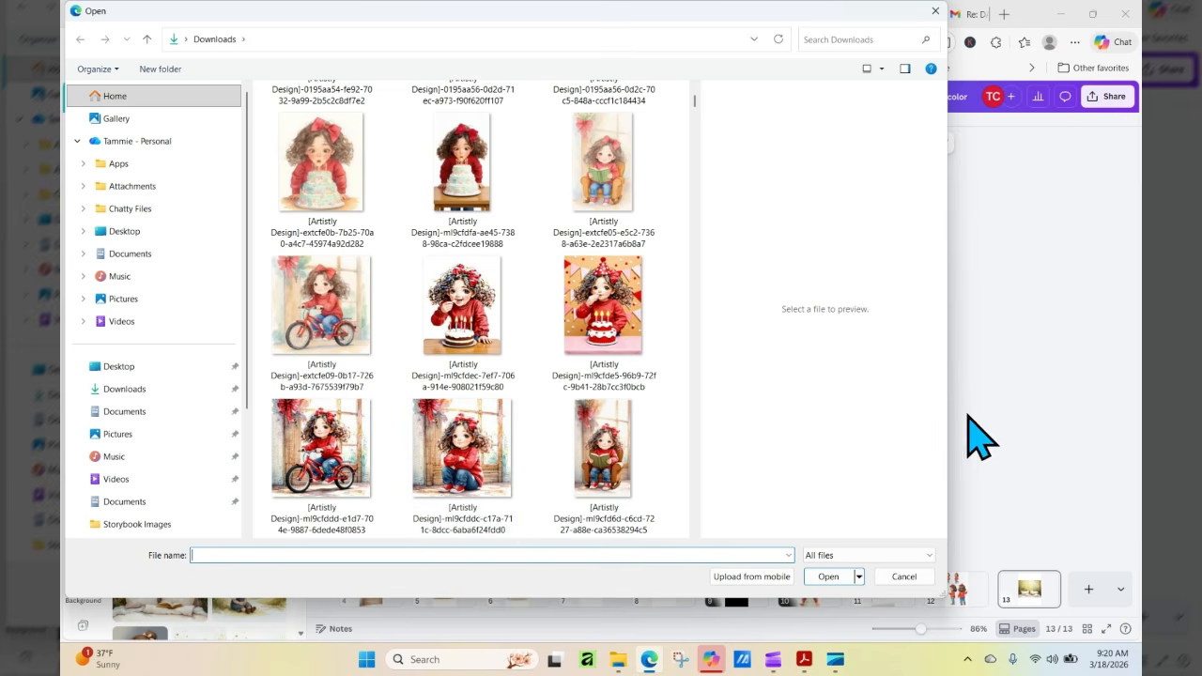
left_click(919, 577)
Switch to Artistly and look through the personal designs for a watercolor version of the pillows-and-book background
left_click(916, 15)
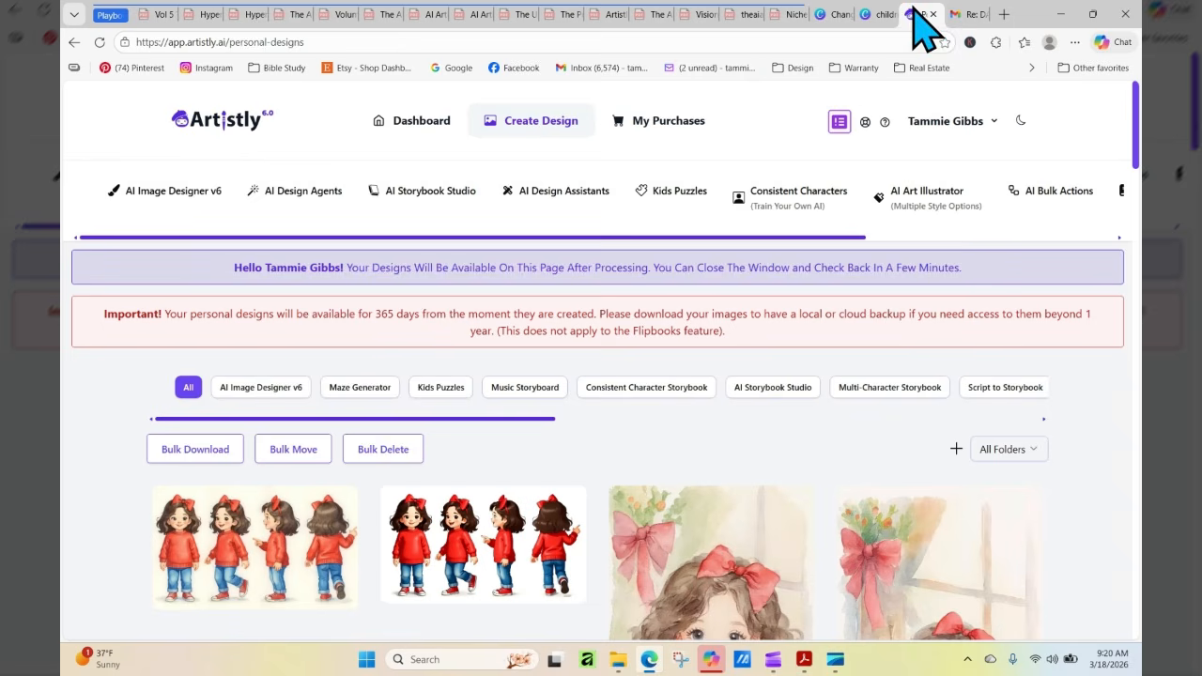
scroll(601, 376, "down", 9)
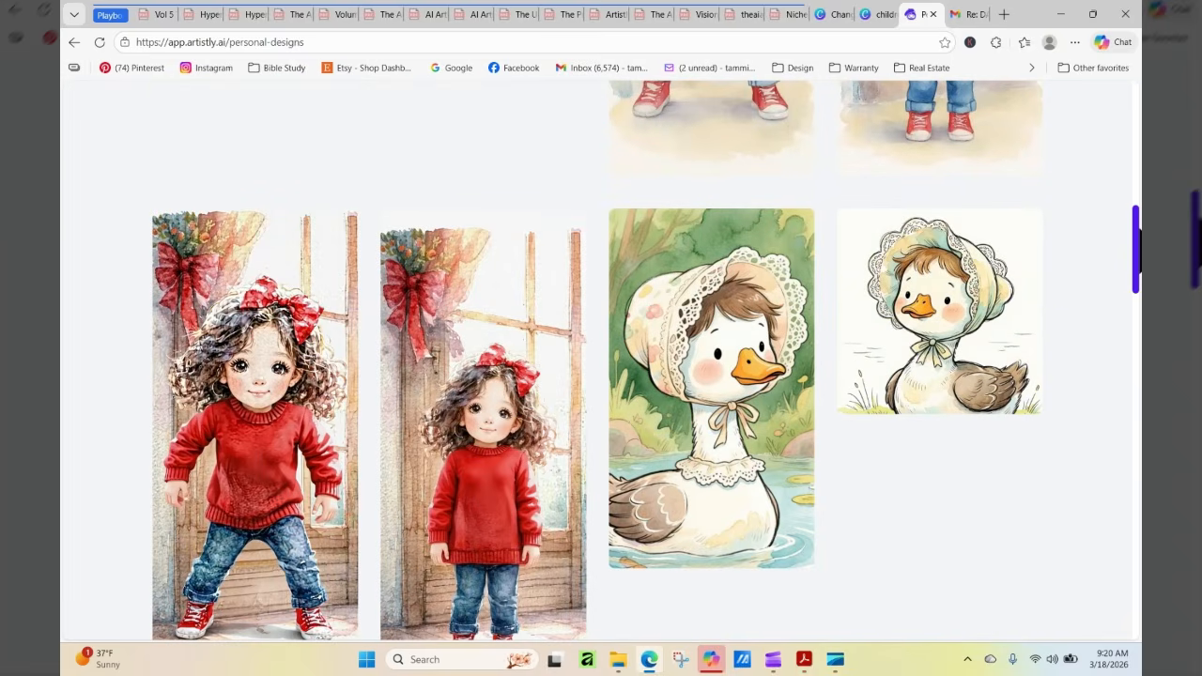
left_click_drag(1138, 291, 1137, 554)
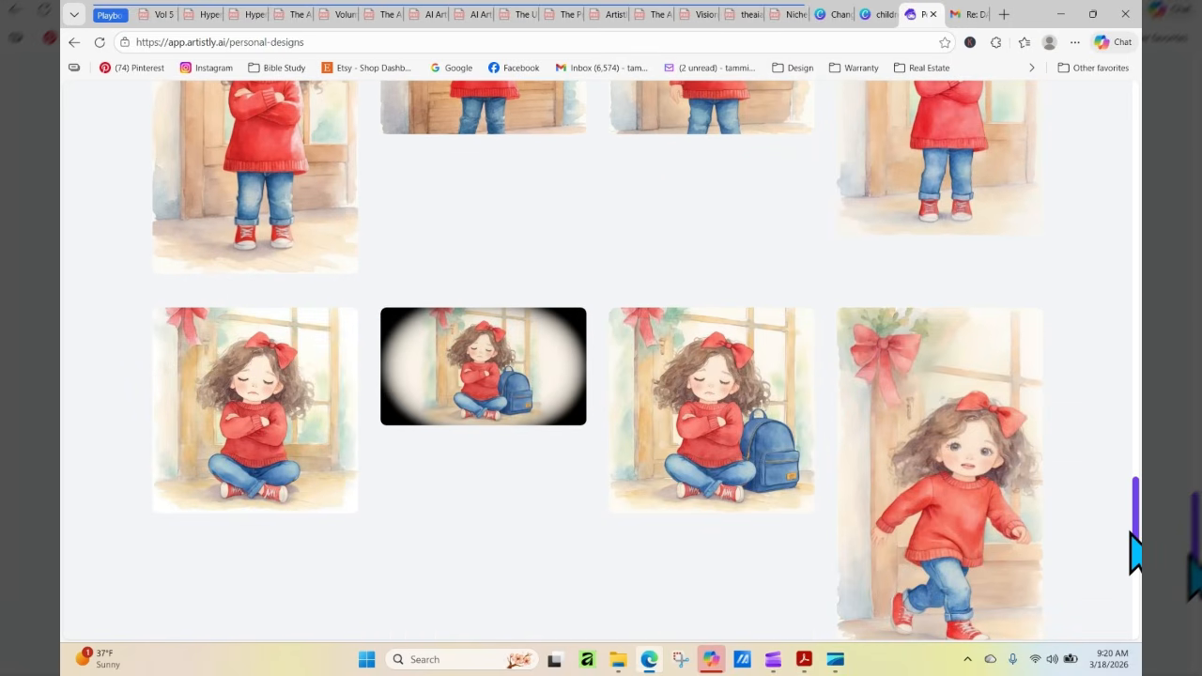
mouse_move(689, 416)
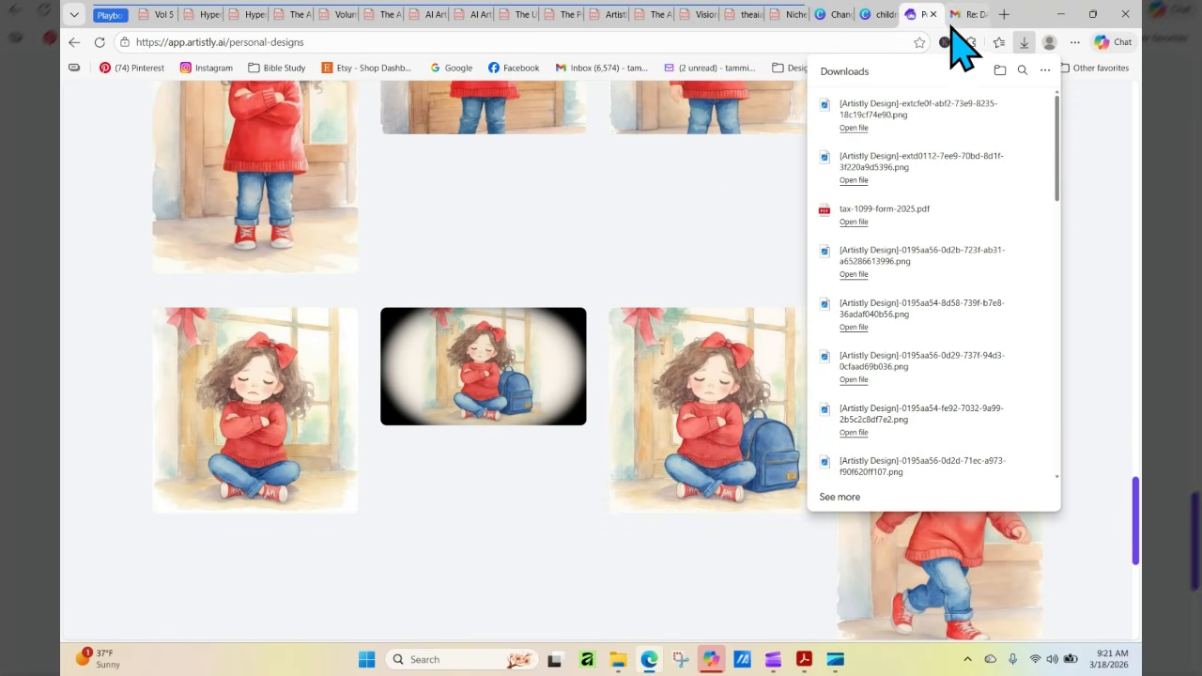
left_click(878, 16)
left_click(838, 16)
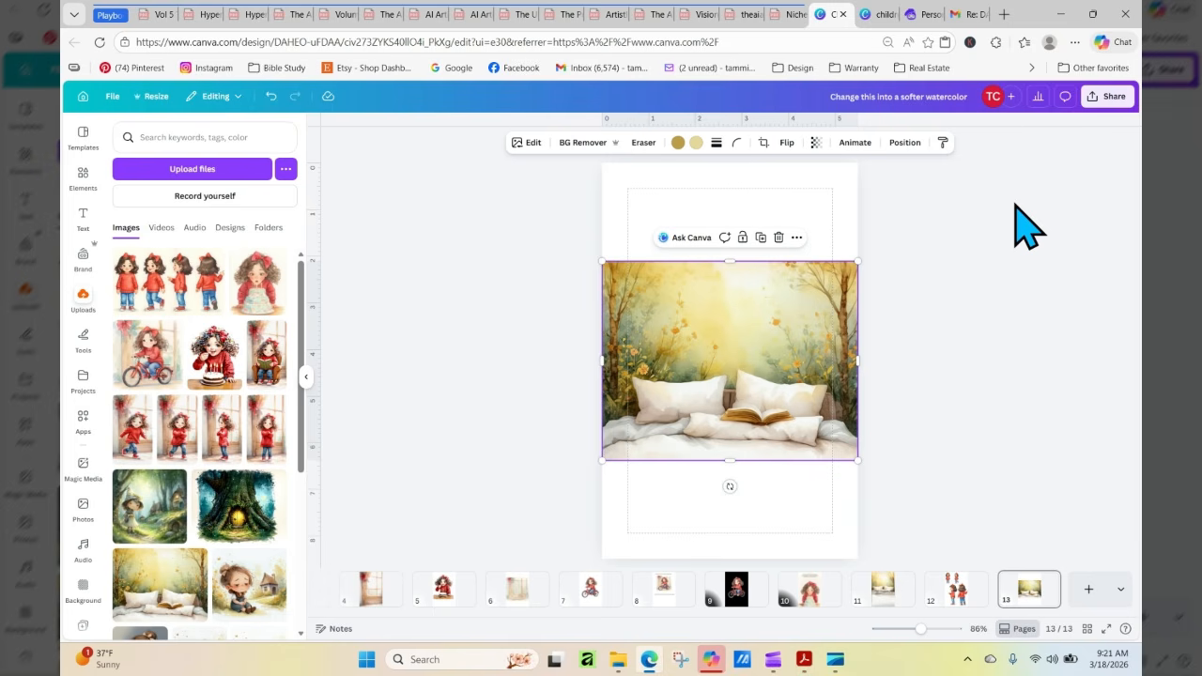
left_click(924, 14)
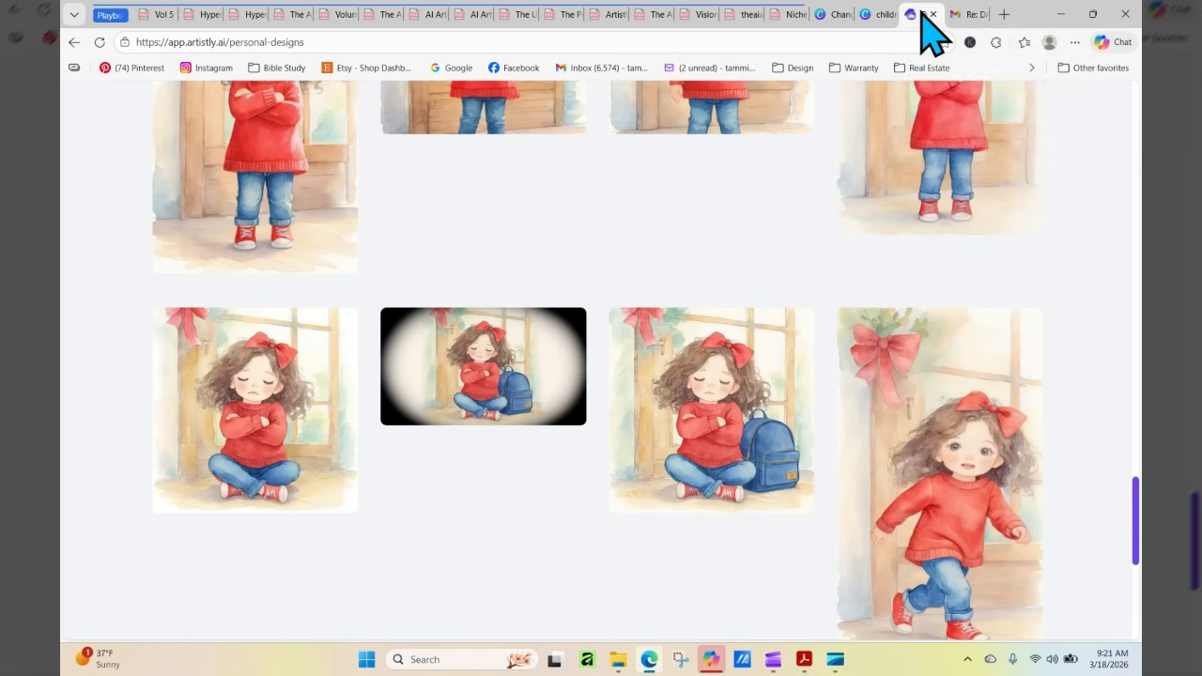
scroll(1137, 507, "down", 5)
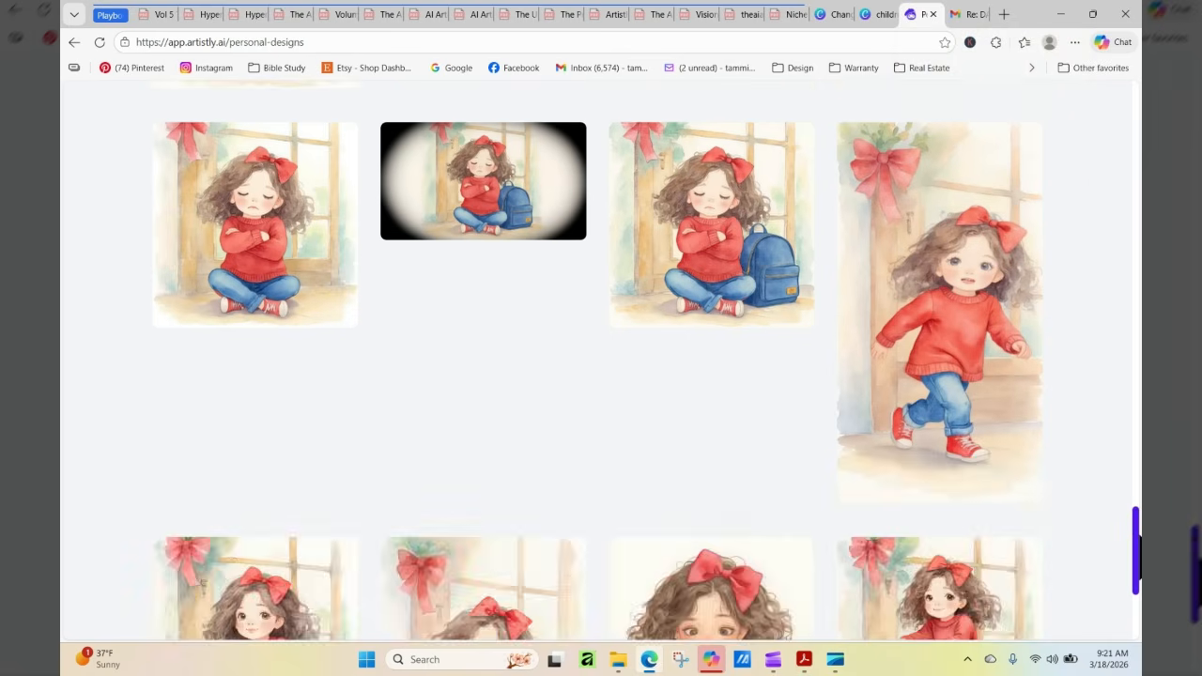
left_click(597, 555)
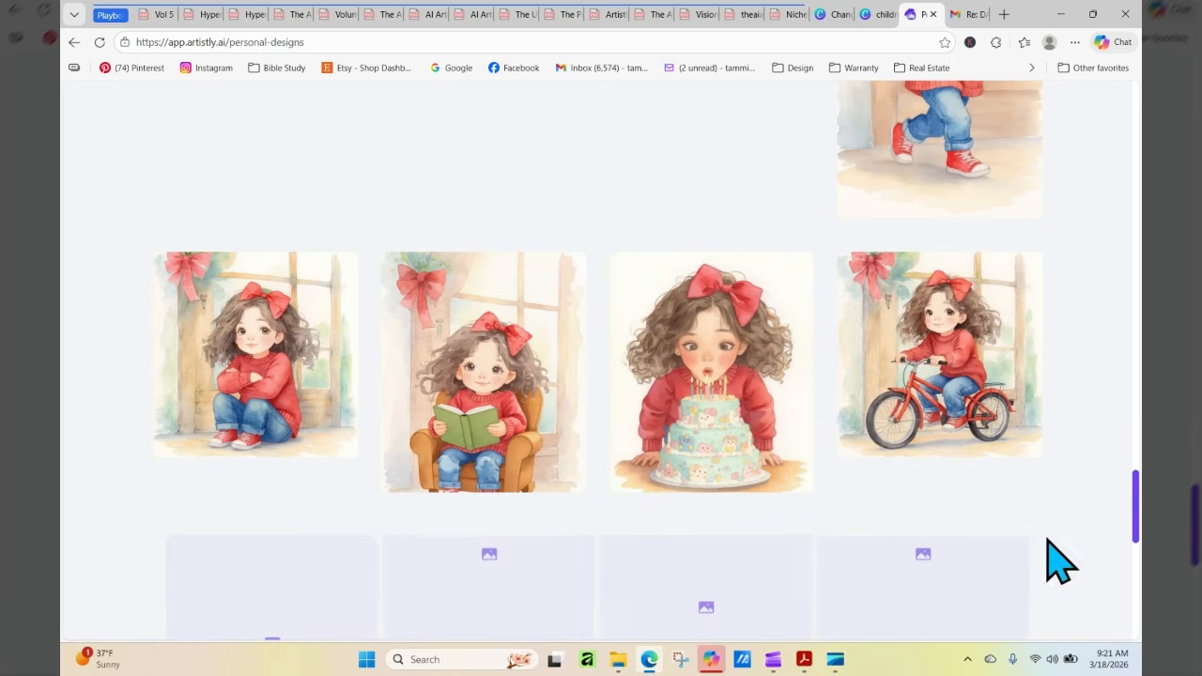
left_click_drag(1137, 368, 1173, 22)
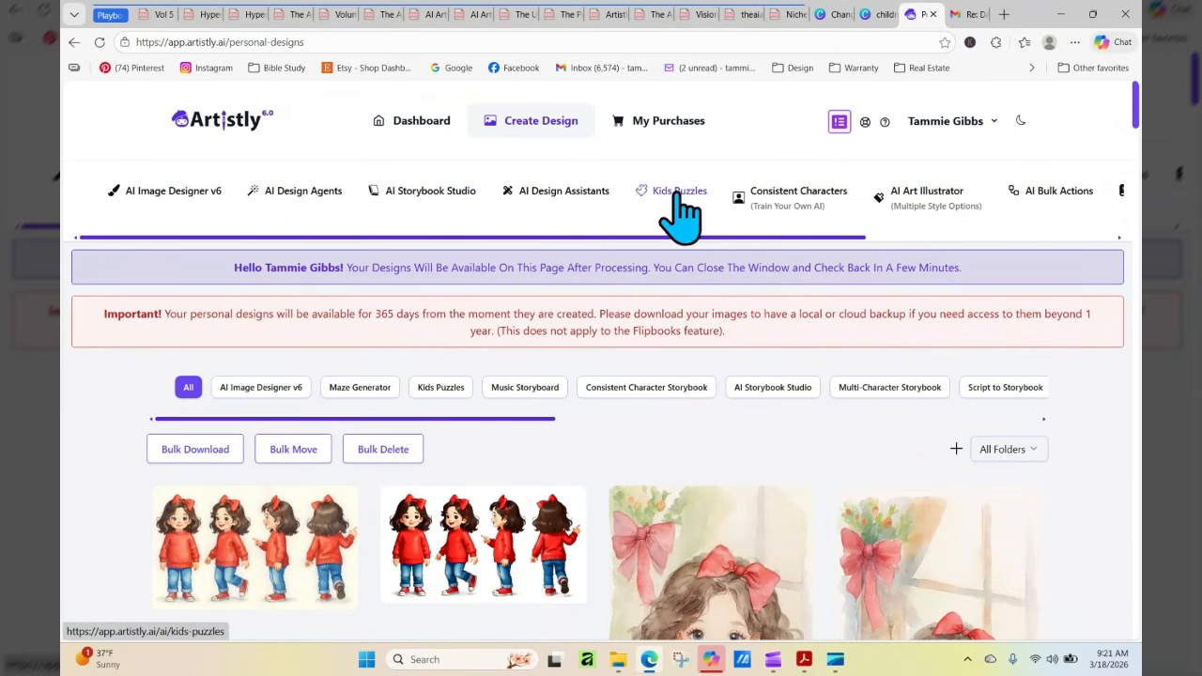
Choose the Human Stylizer among the AI Design Assistants and check the media library for a source image
left_click(569, 194)
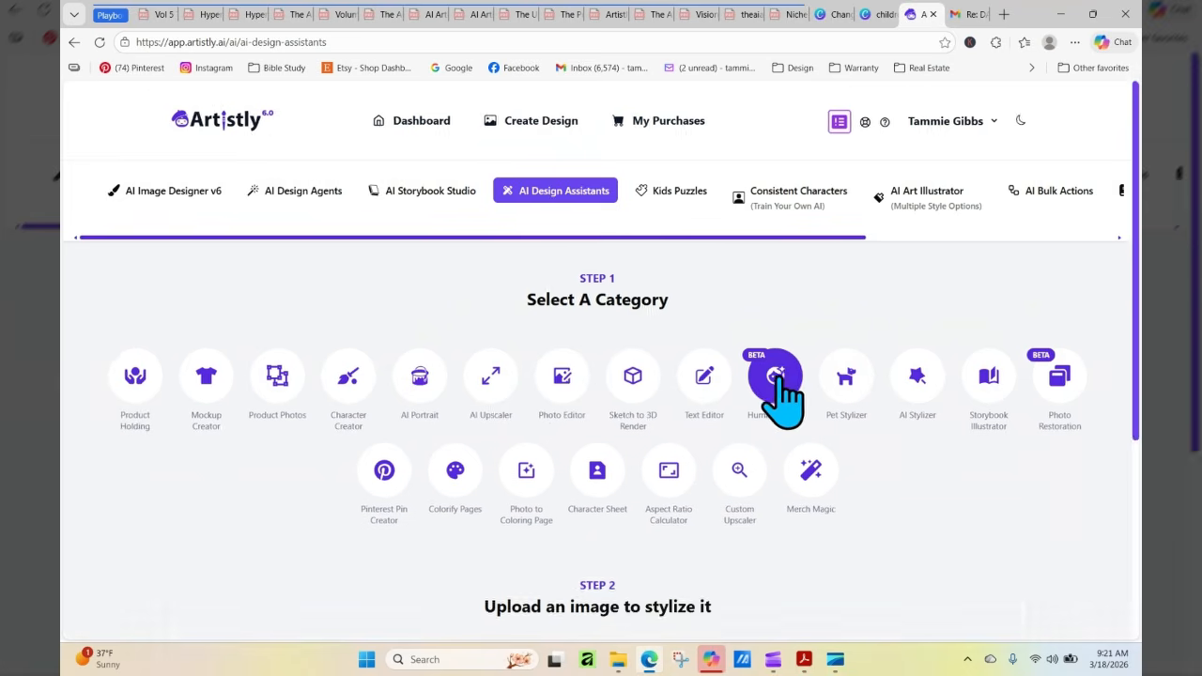
left_click(775, 376)
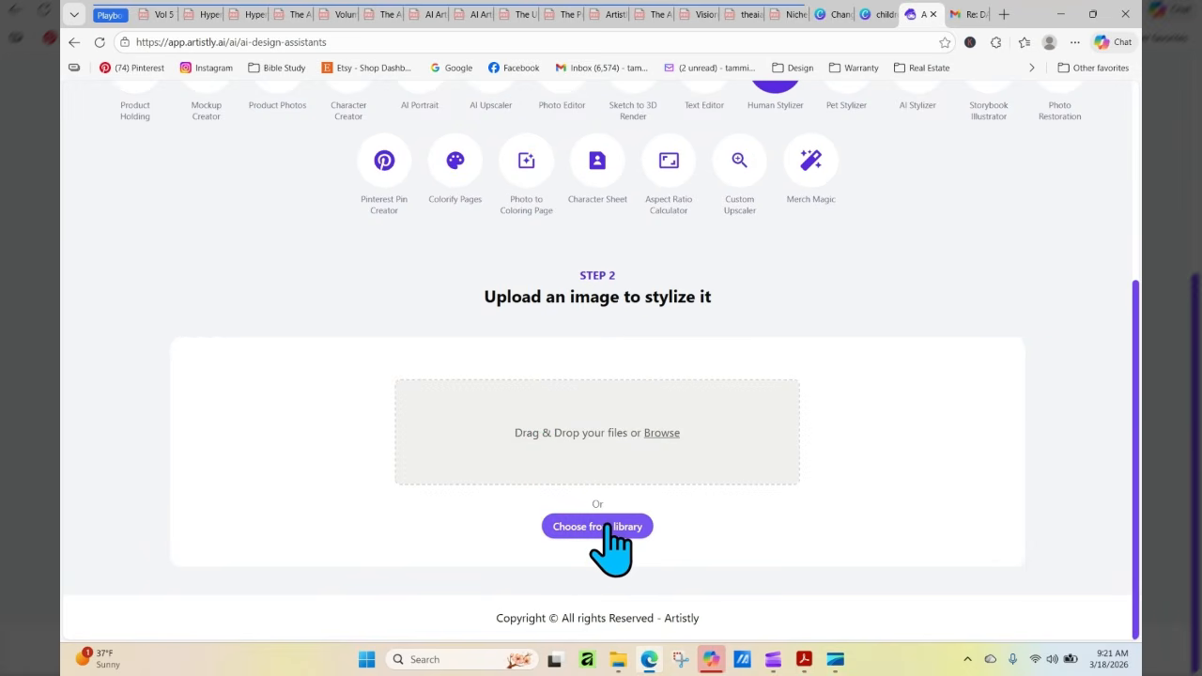
left_click(608, 528)
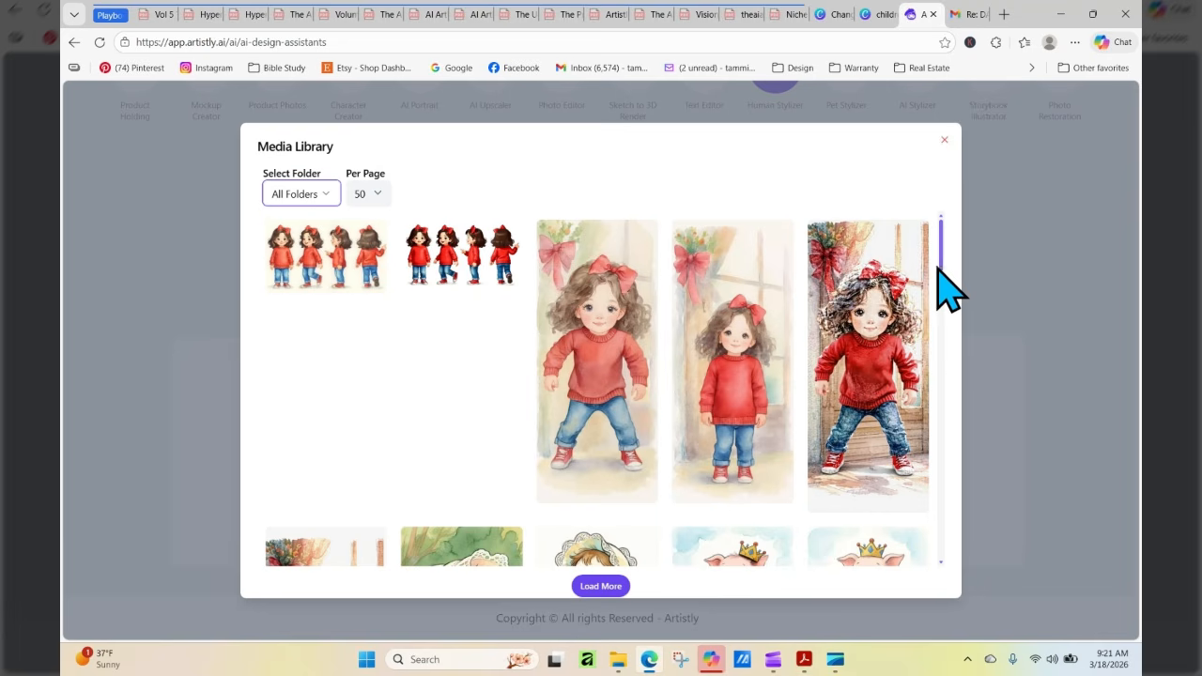
left_click(944, 139)
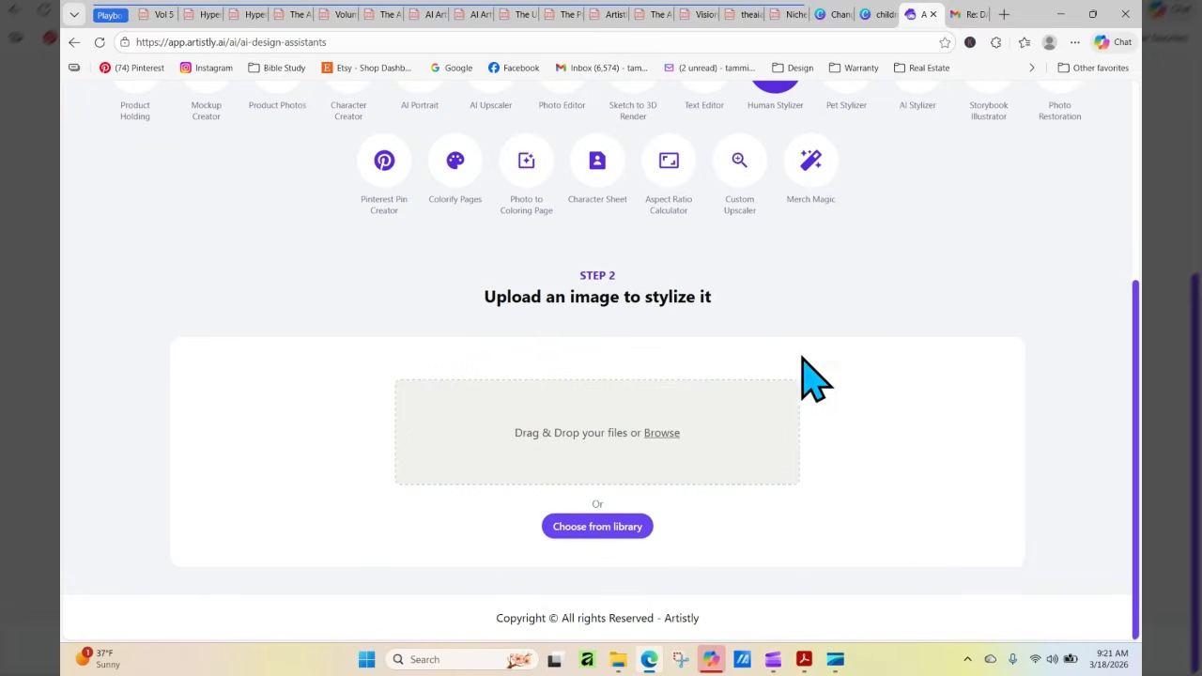
Upload the golden forest image with pillows and book from the Downloads folder as the image to stylize
left_click(661, 433)
scroll(695, 118, "down", 5)
scroll(695, 113, "up", 5)
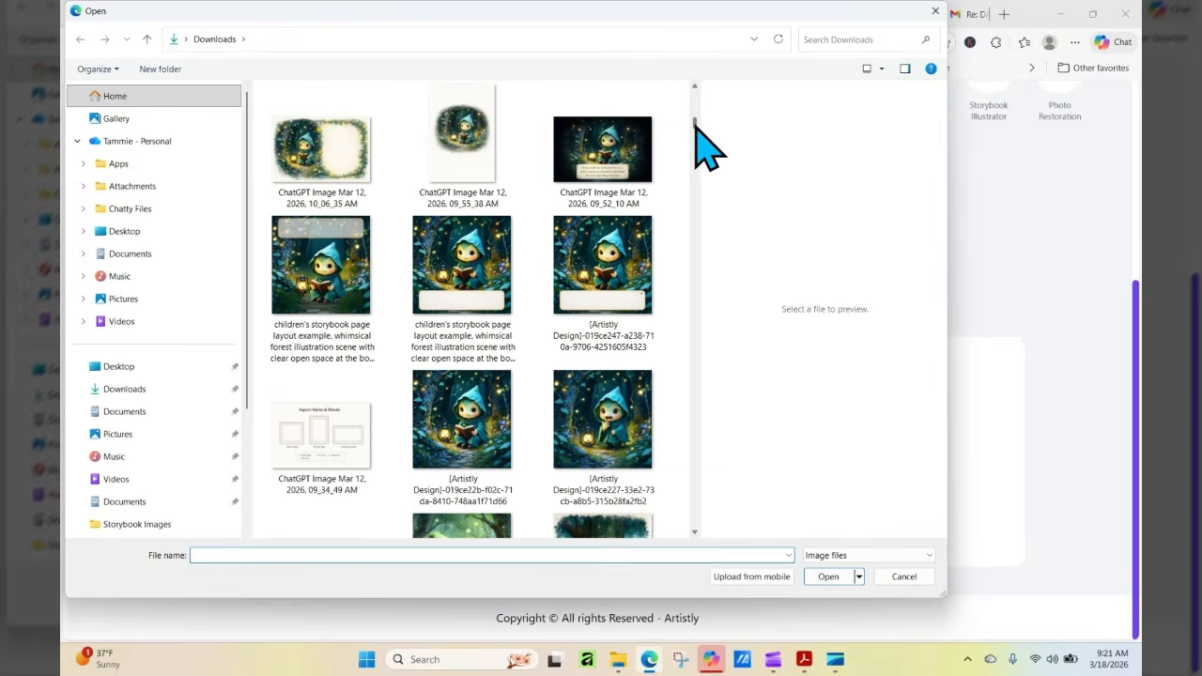
scroll(695, 122, "down", 5)
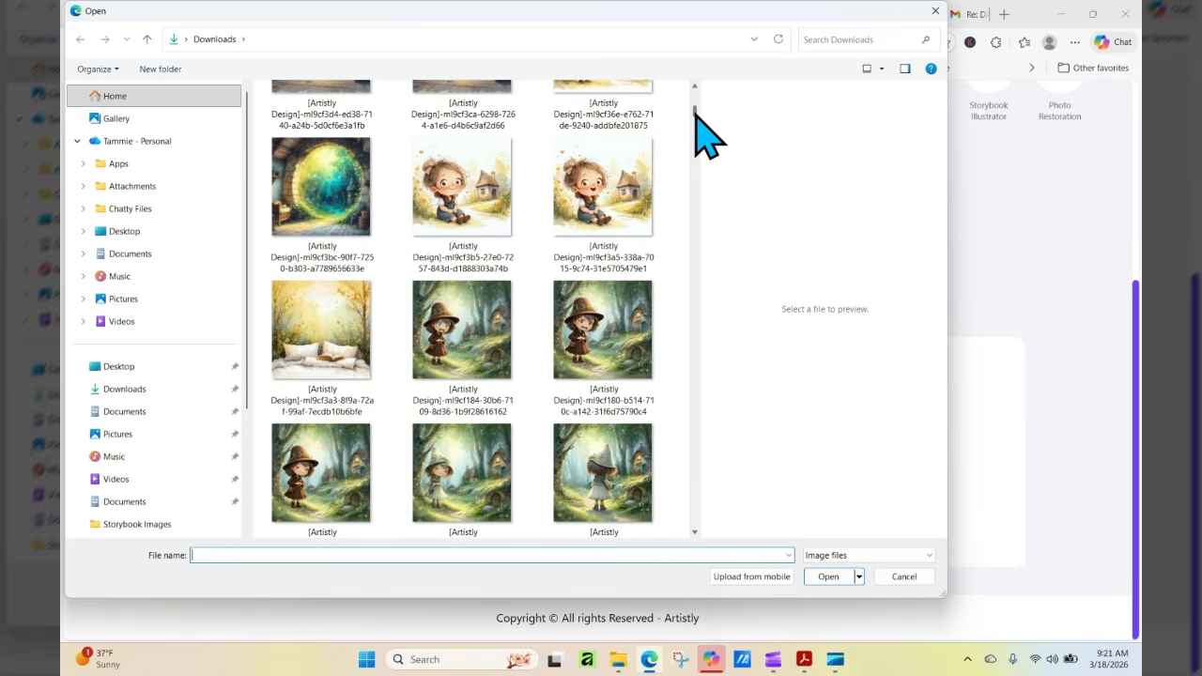
left_click(328, 389)
left_click(827, 577)
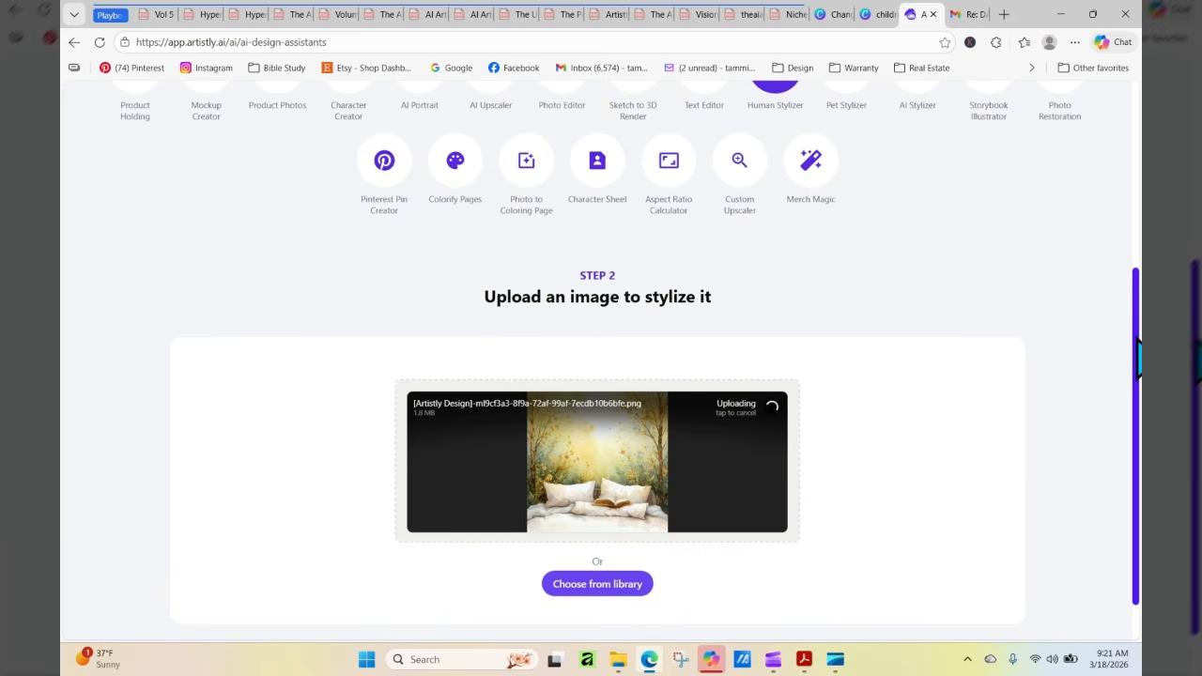
Switch to the Canva storybook design and copy the prompt text "Change this into a softer watercolor" from page 8
left_click(837, 14)
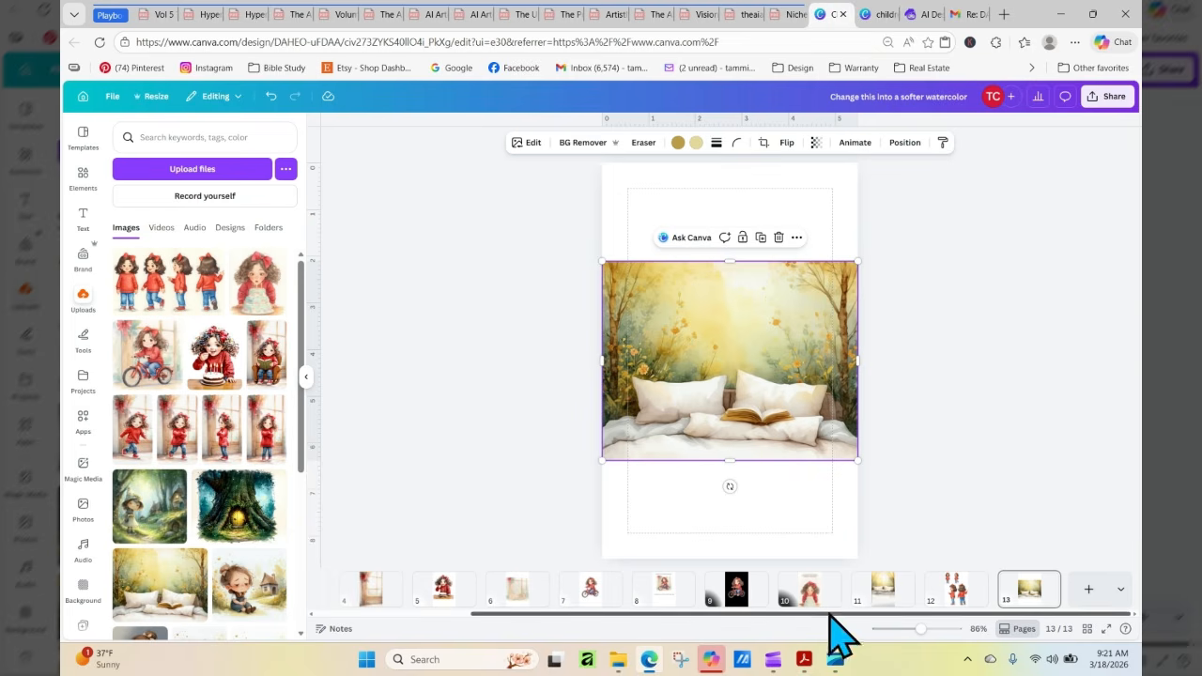
left_click(663, 589)
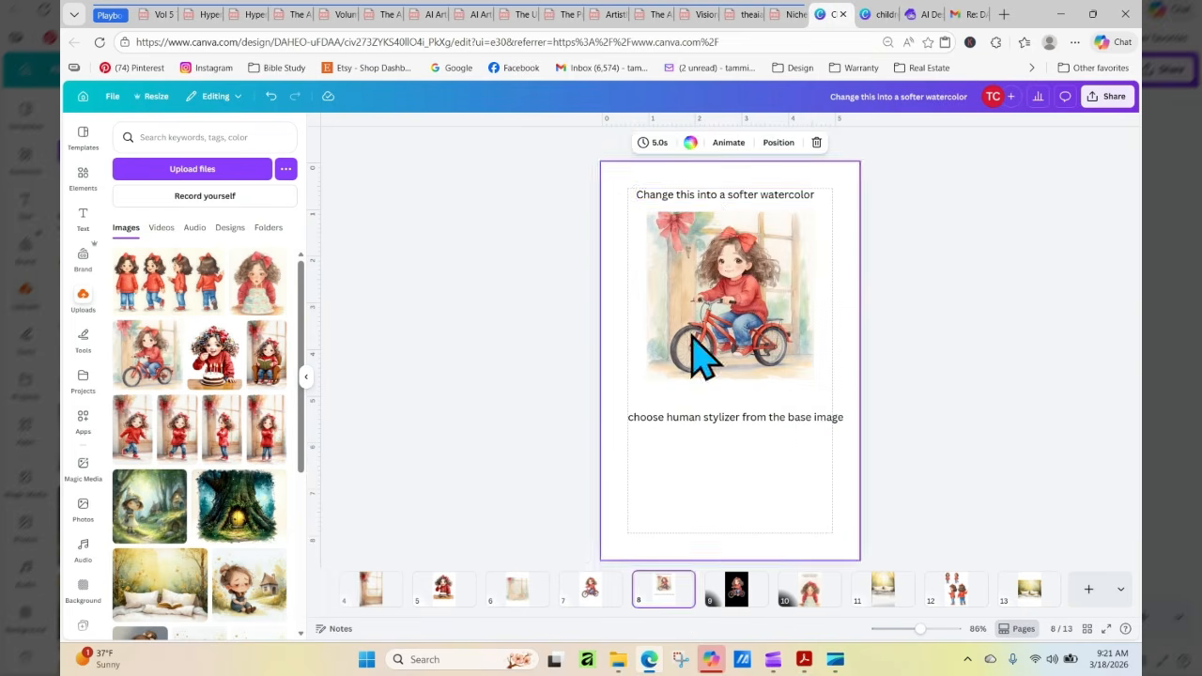
left_click(712, 197)
right_click(712, 197)
left_click(746, 212)
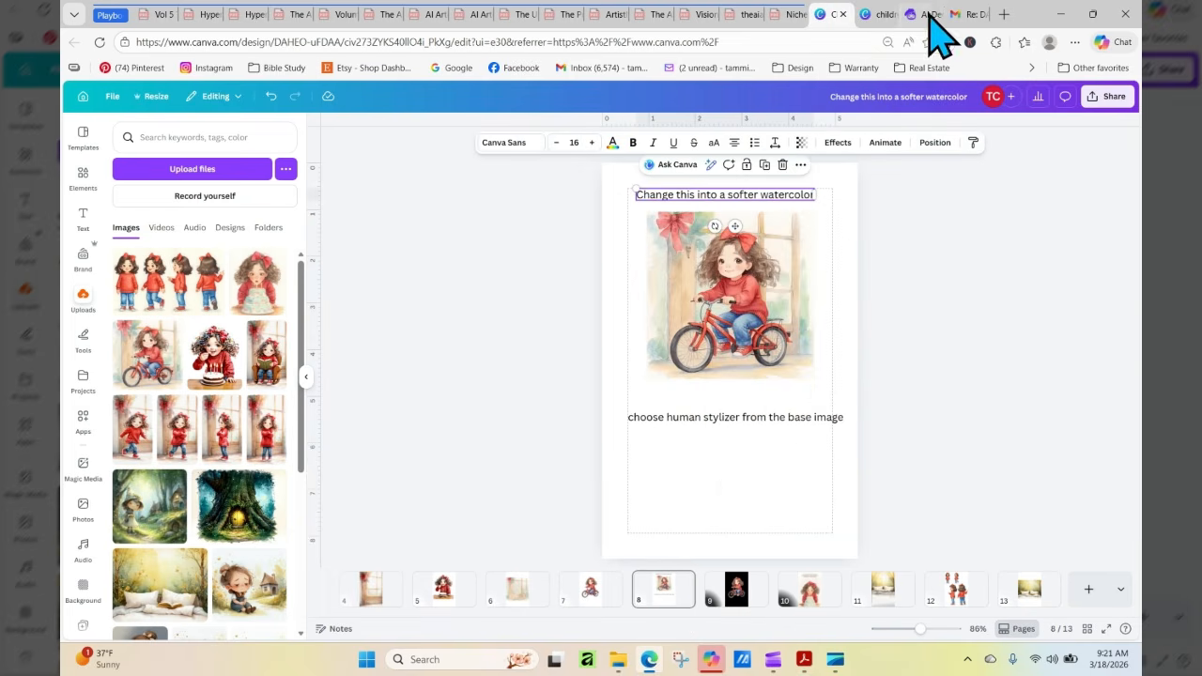
Back in Artistly, enter "Change this into a softer watercolor" as the stylizing prompt and stylize the uploaded background
left_click(930, 15)
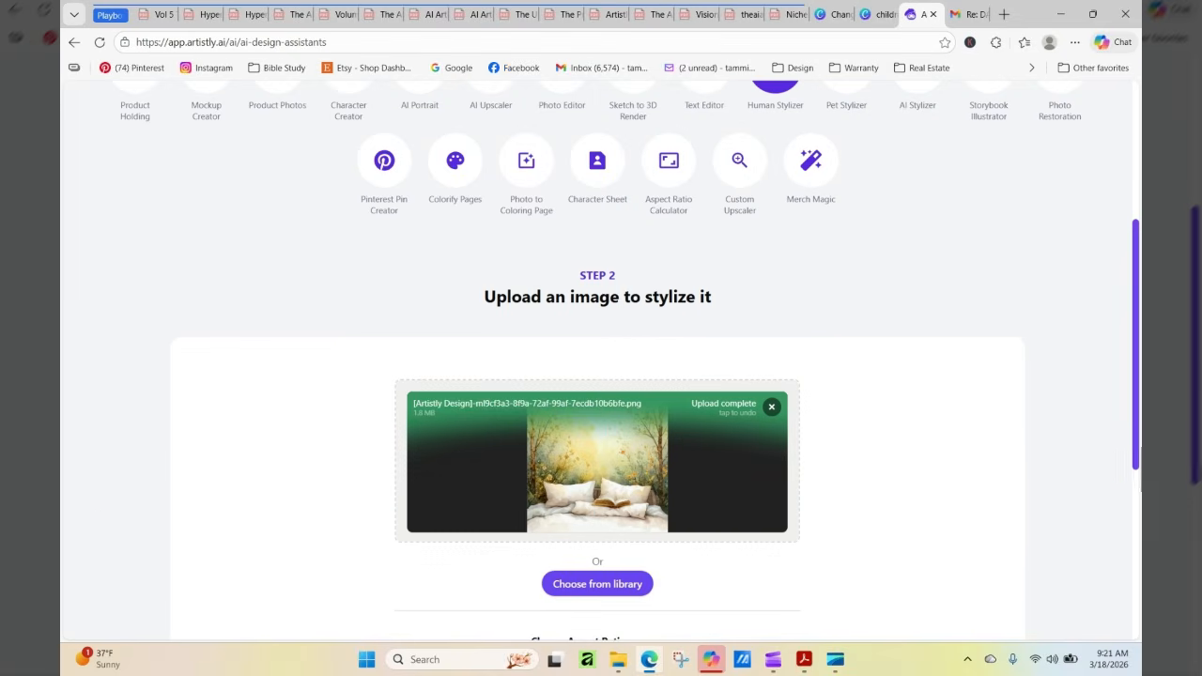
scroll(748, 487, "down", 3)
right_click(644, 456)
left_click(572, 456)
right_click(572, 460)
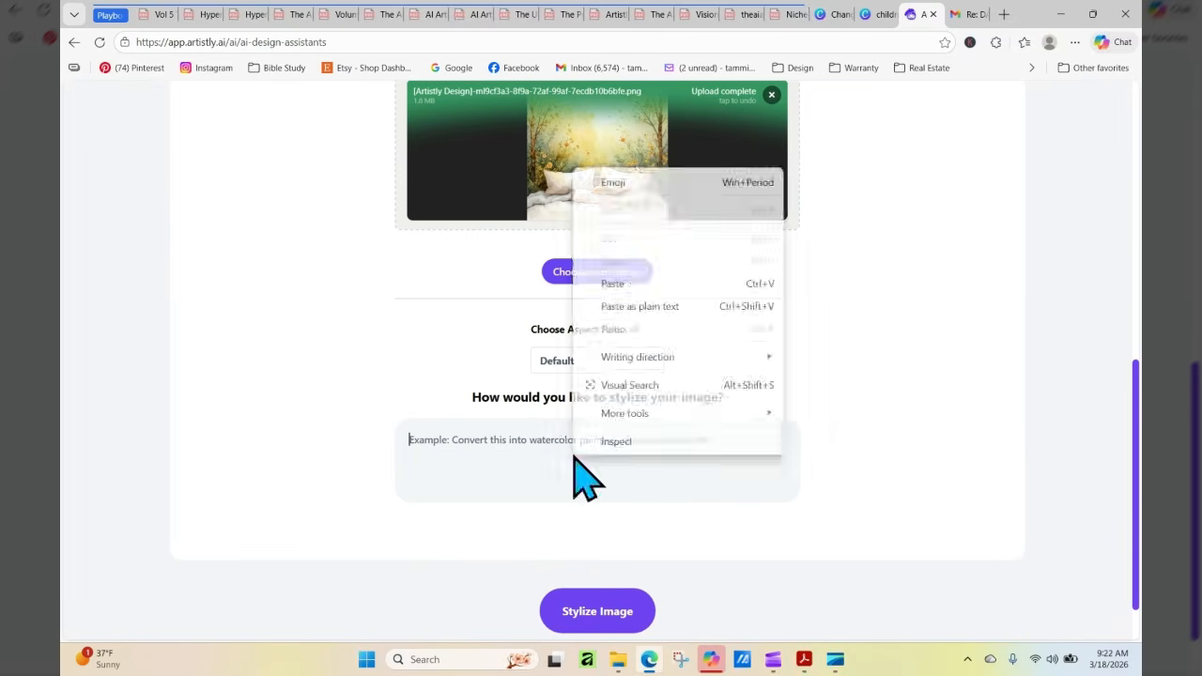
left_click(637, 285)
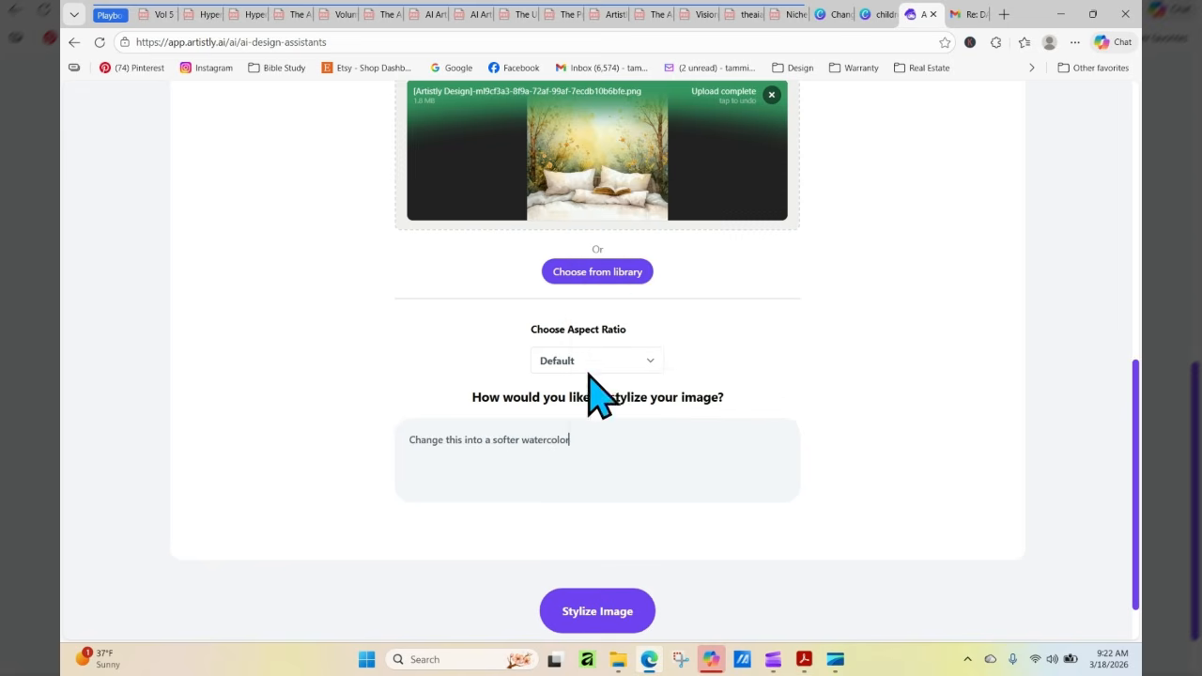
left_click(616, 612)
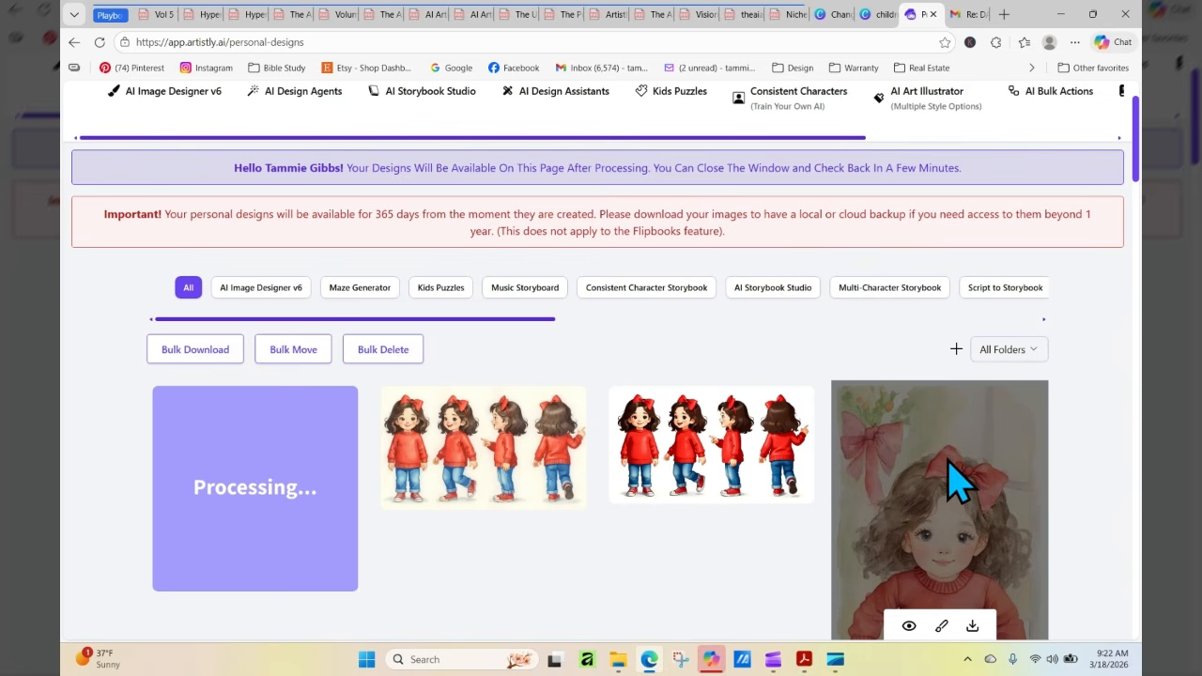
Refresh the personal designs, preview the newly stylized pillows-and-book background, and download it
left_click(99, 42)
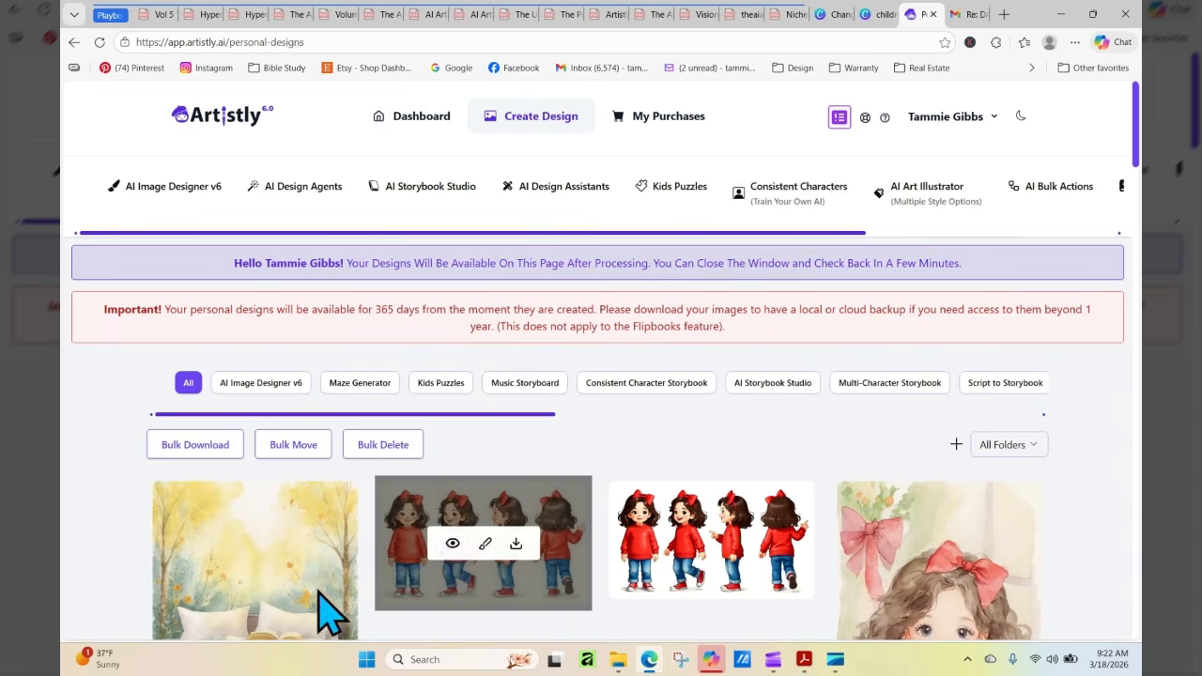
left_click(224, 585)
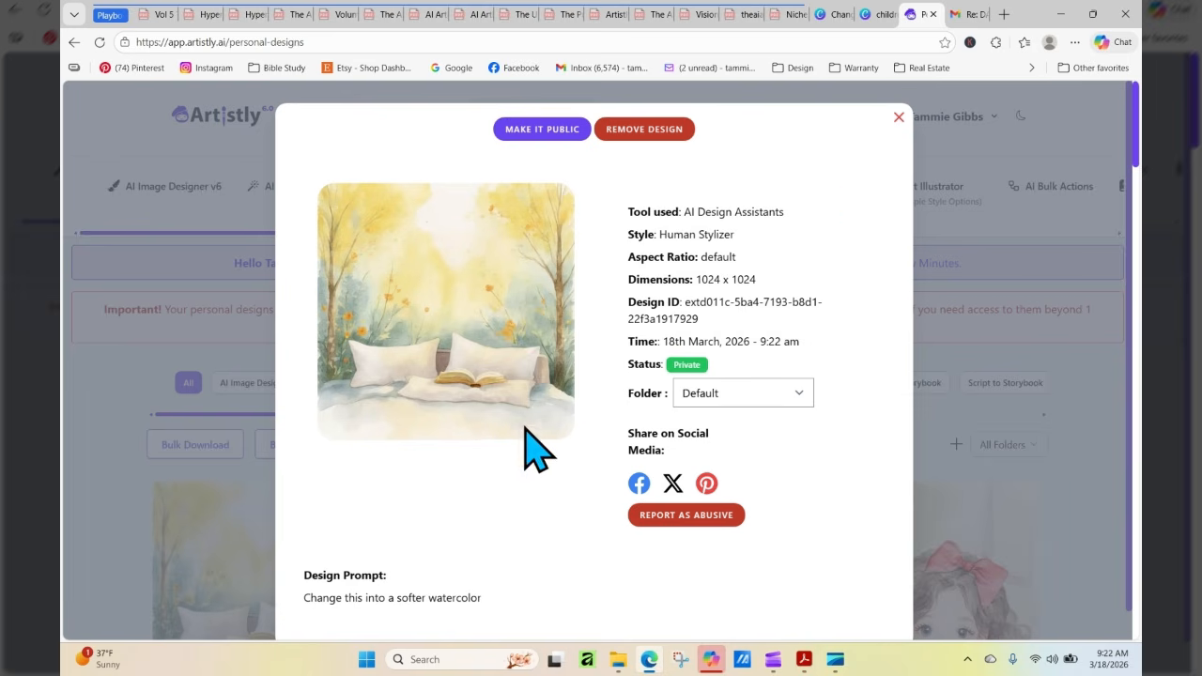
left_click(898, 118)
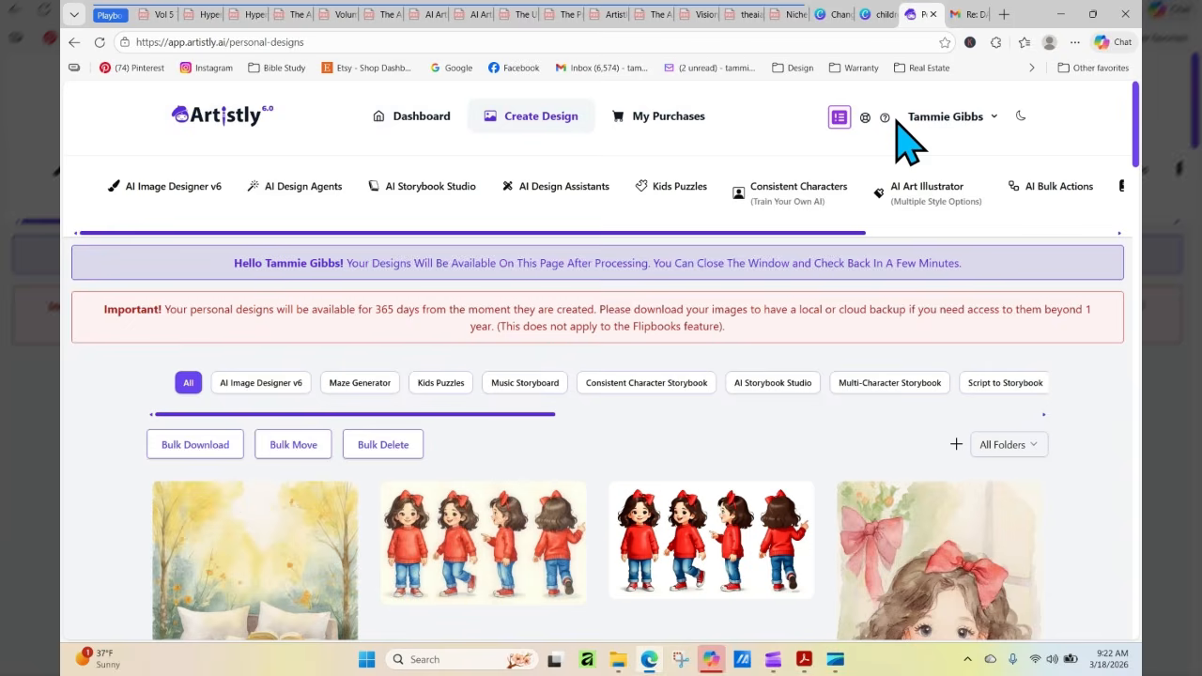
left_click(289, 586)
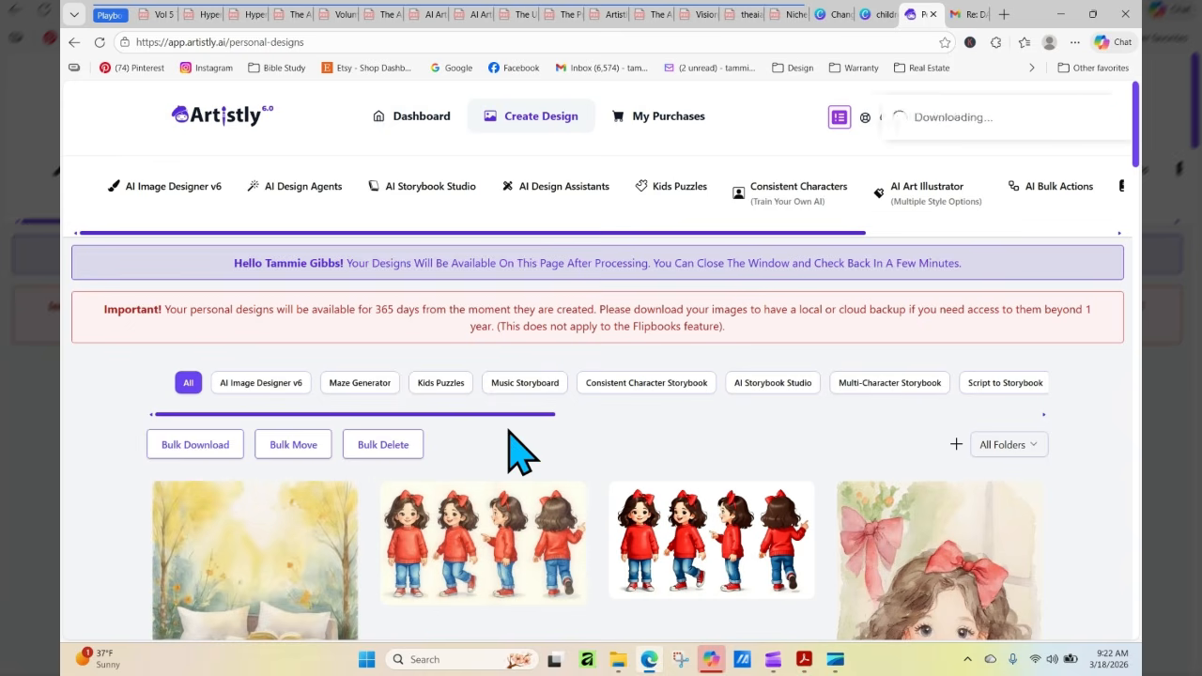
Switch to the Canva storybook design, add a page 14, and upload the stylized pillows-and-book background and the girl-with-backpack image from Downloads
left_click(826, 14)
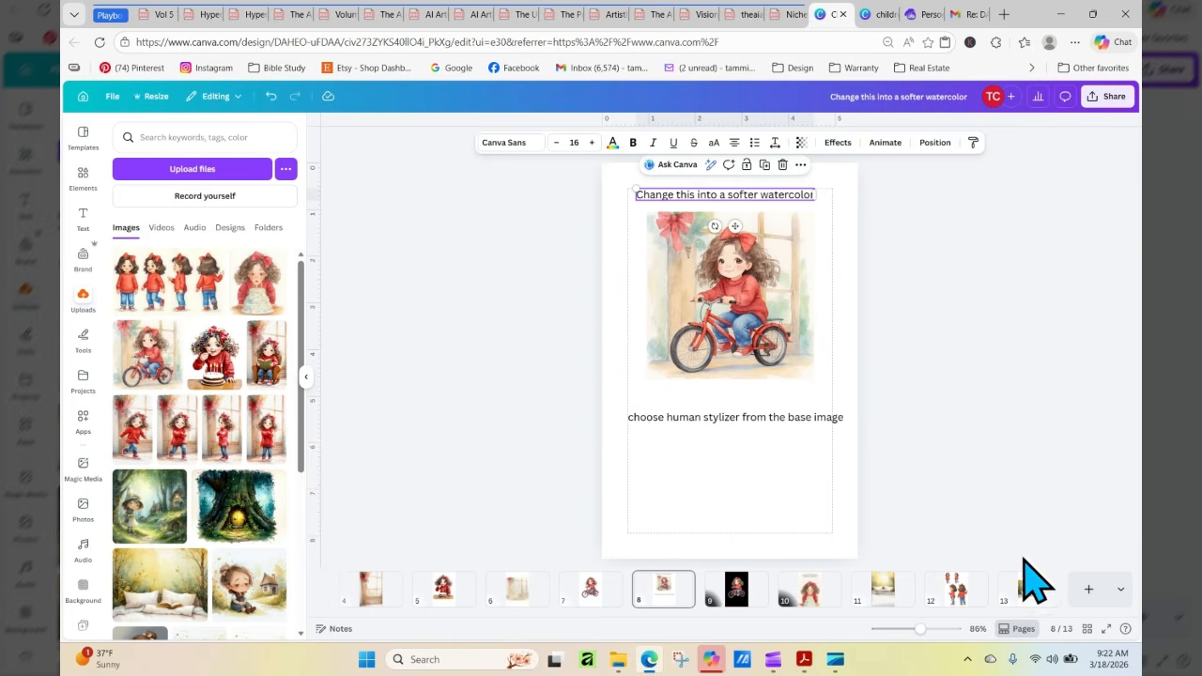
left_click(1088, 589)
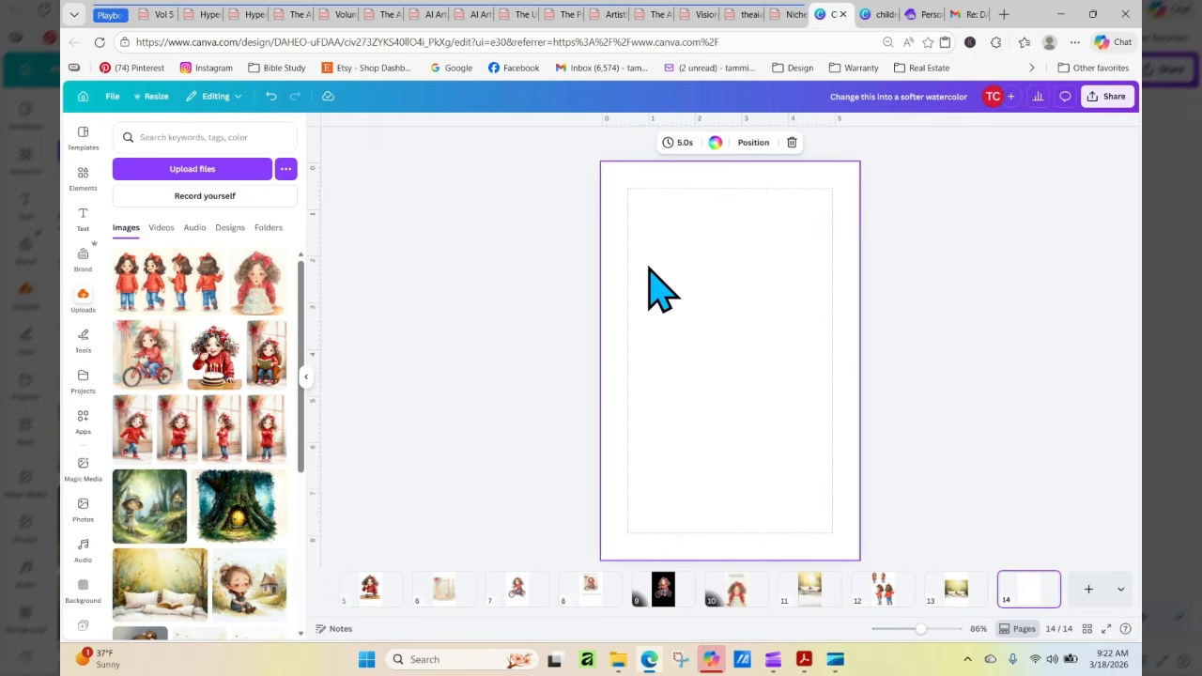
left_click(230, 171)
left_click(363, 193)
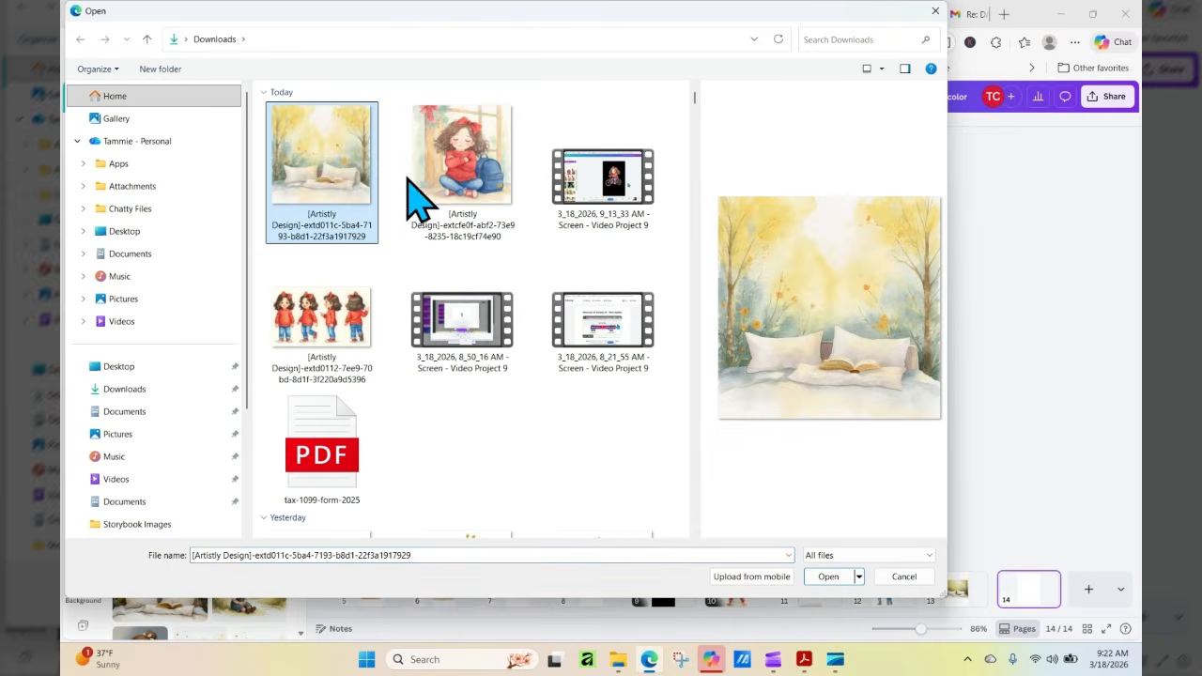
left_click(467, 221)
right_click(460, 195)
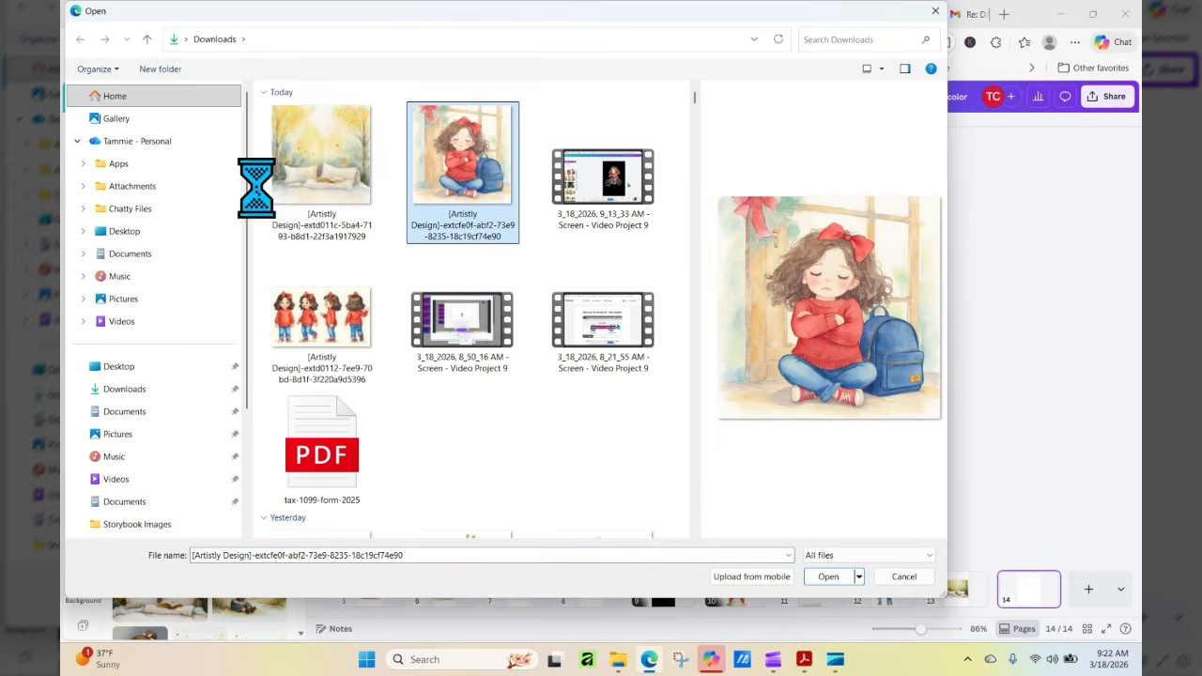
left_click(308, 171)
left_click(461, 209, "ctrl")
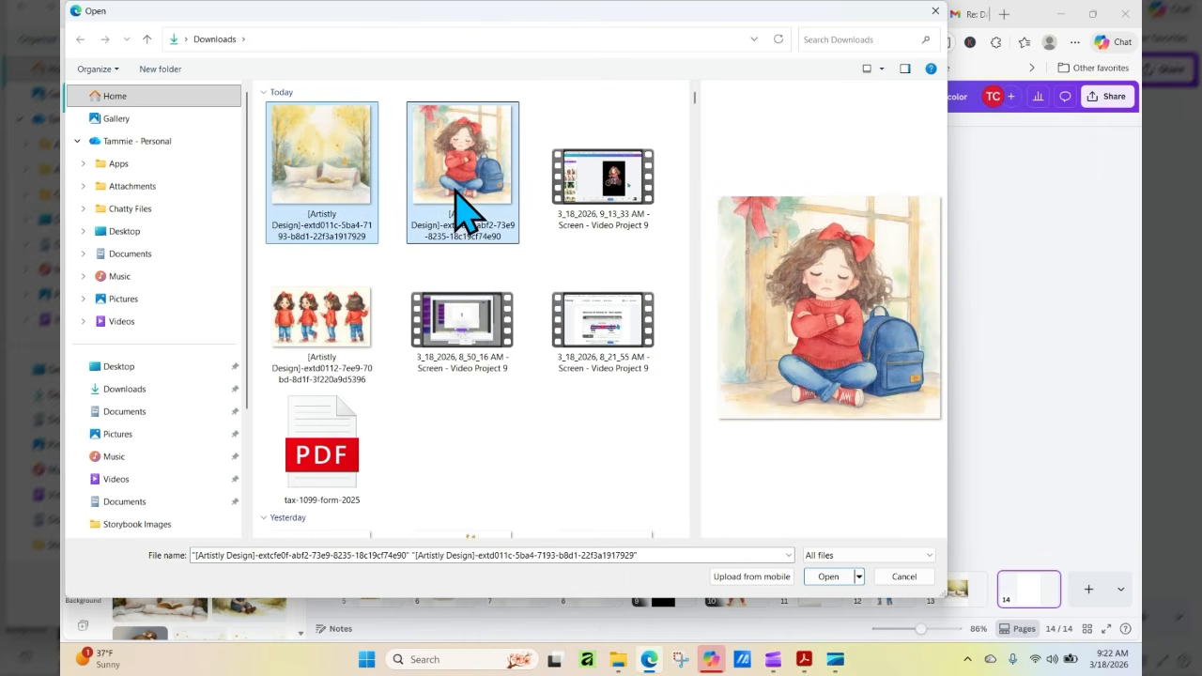
left_click(842, 577)
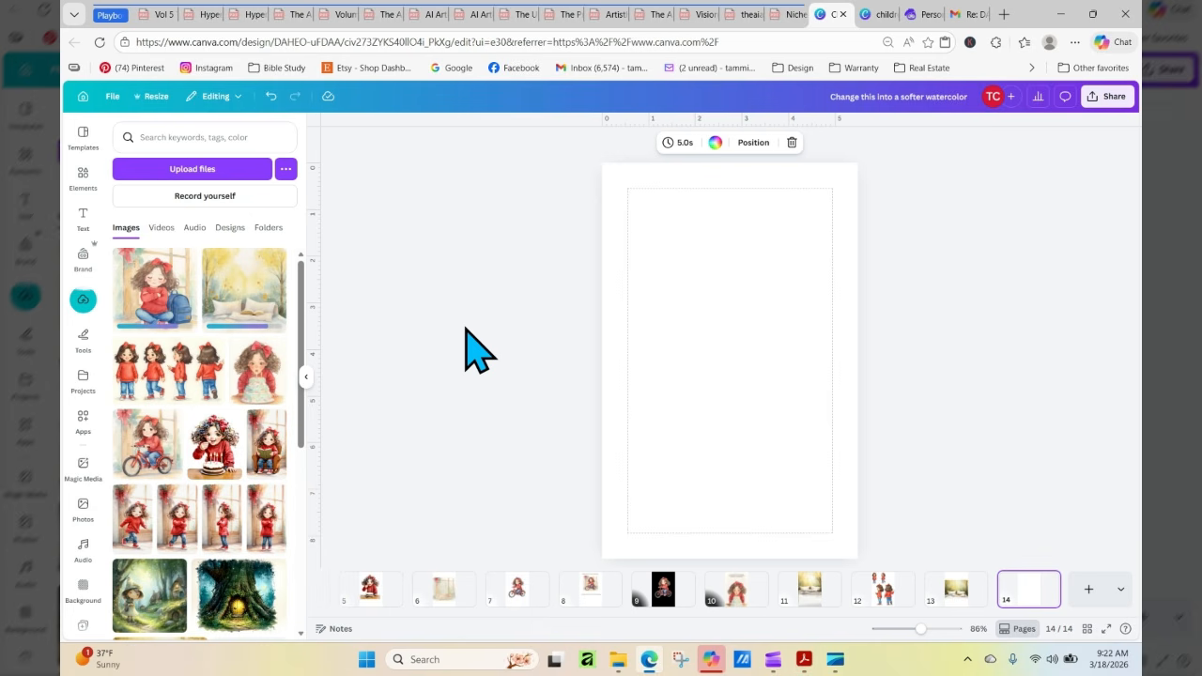
Place the stylized pillows-and-book background on page 14 as a regular image and enlarge it to the full page width
left_click_drag(235, 303, 610, 284)
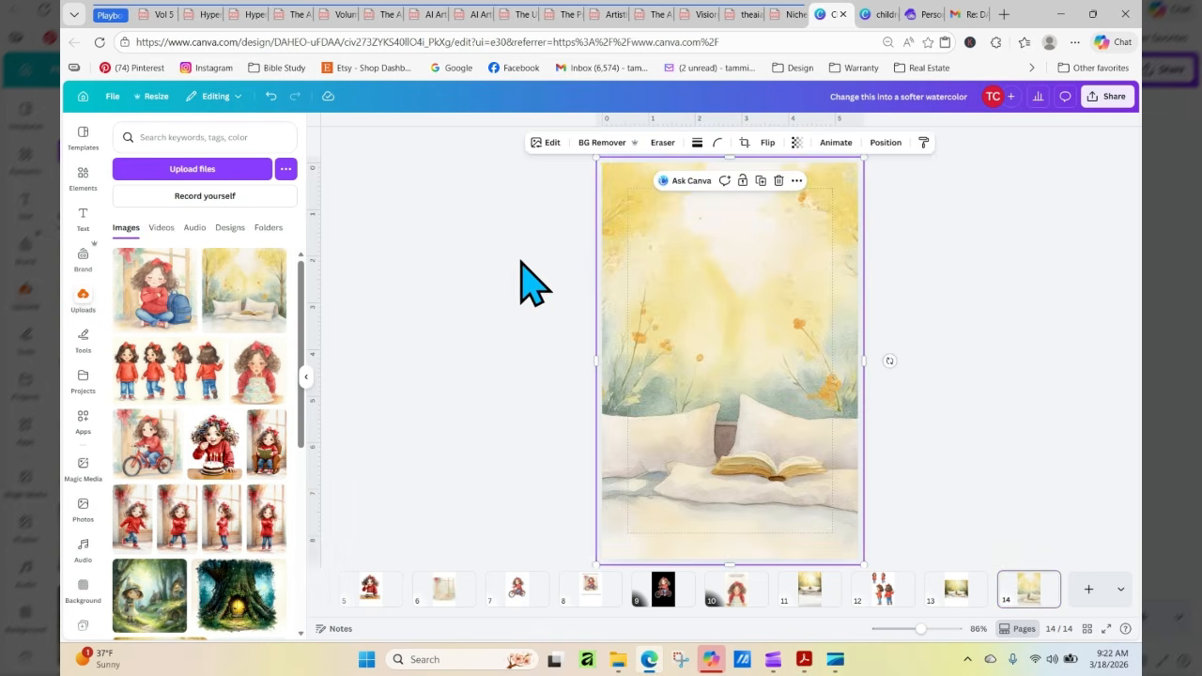
left_click(270, 95)
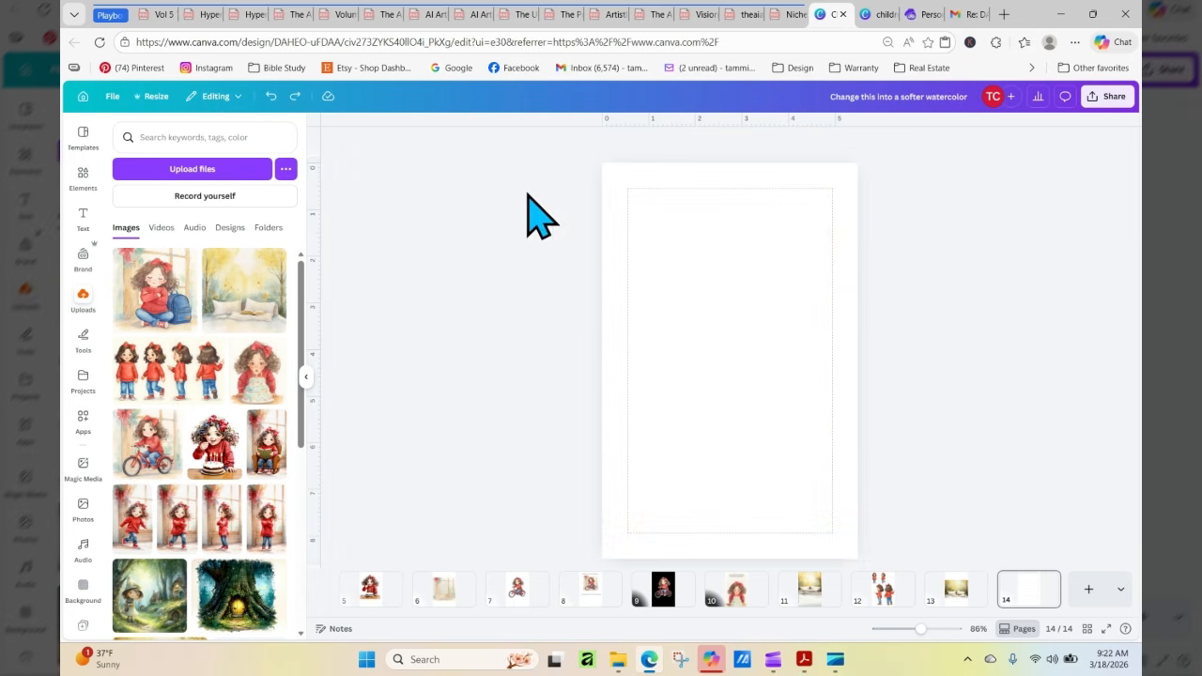
left_click(267, 293)
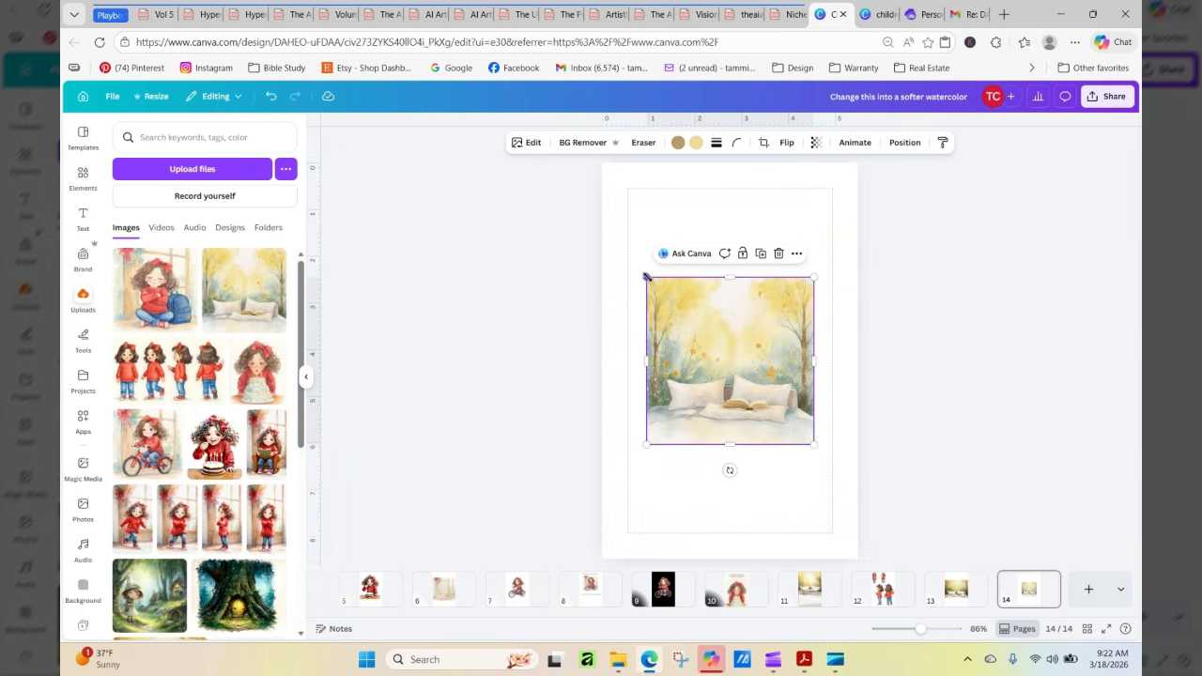
left_click_drag(645, 276, 597, 227)
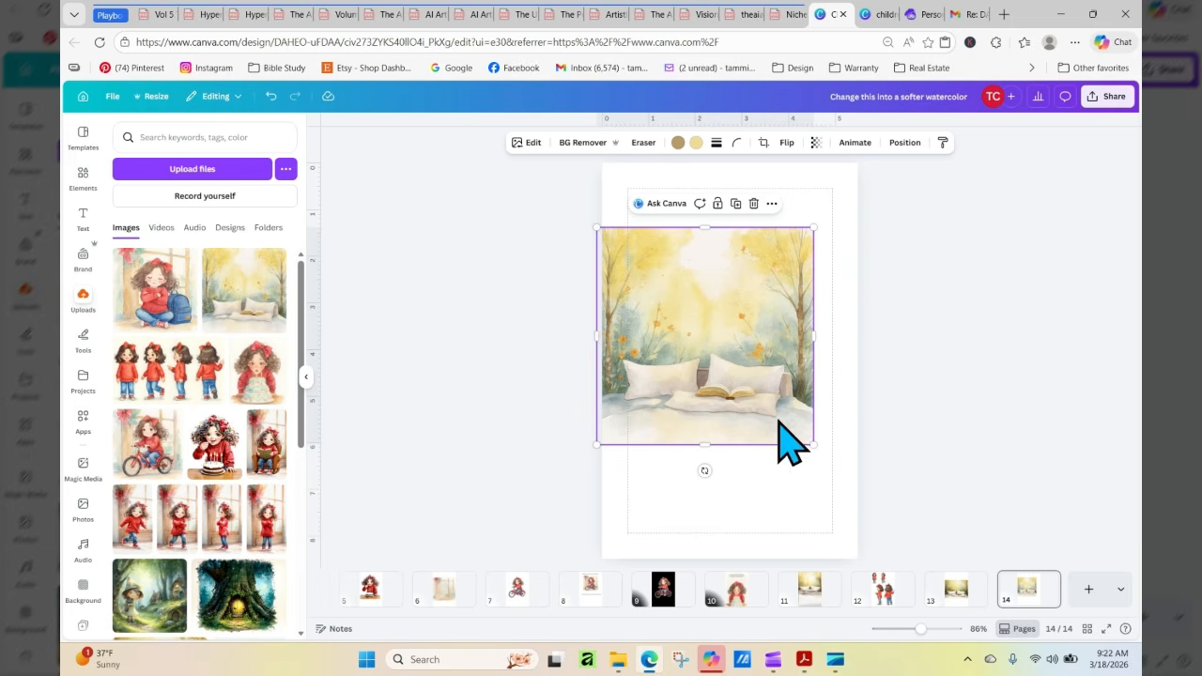
left_click_drag(814, 445, 859, 489)
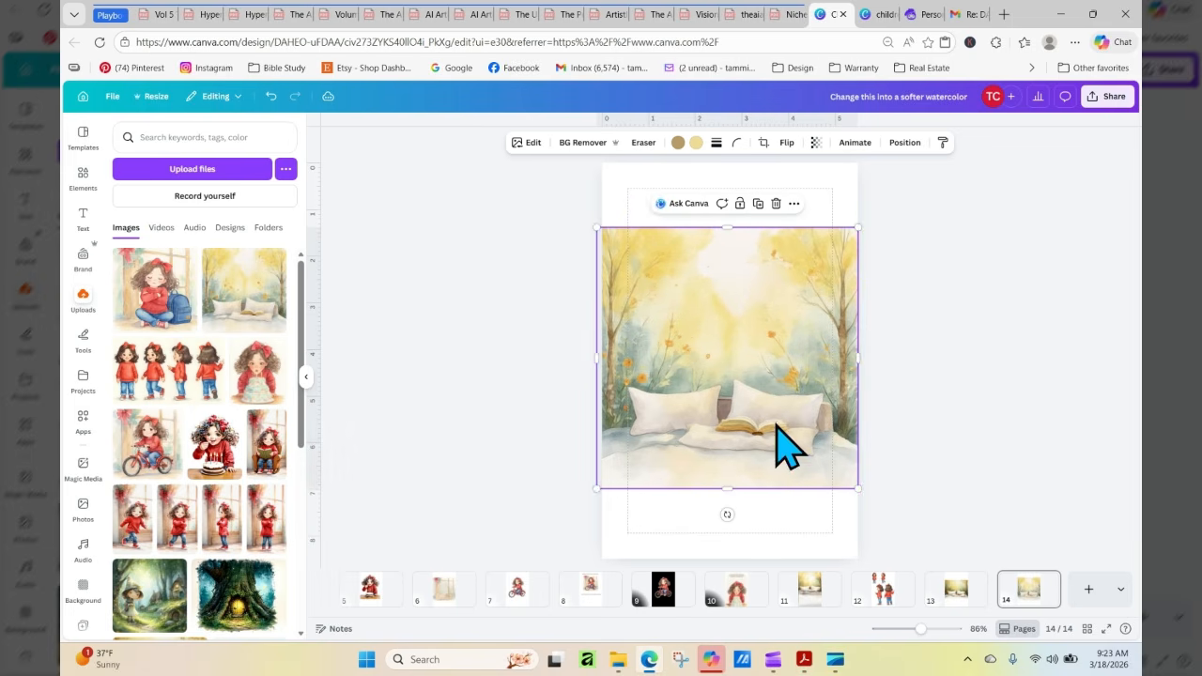
Separate the pillows-and-book background into individual elements with Magic Layers
left_click(528, 143)
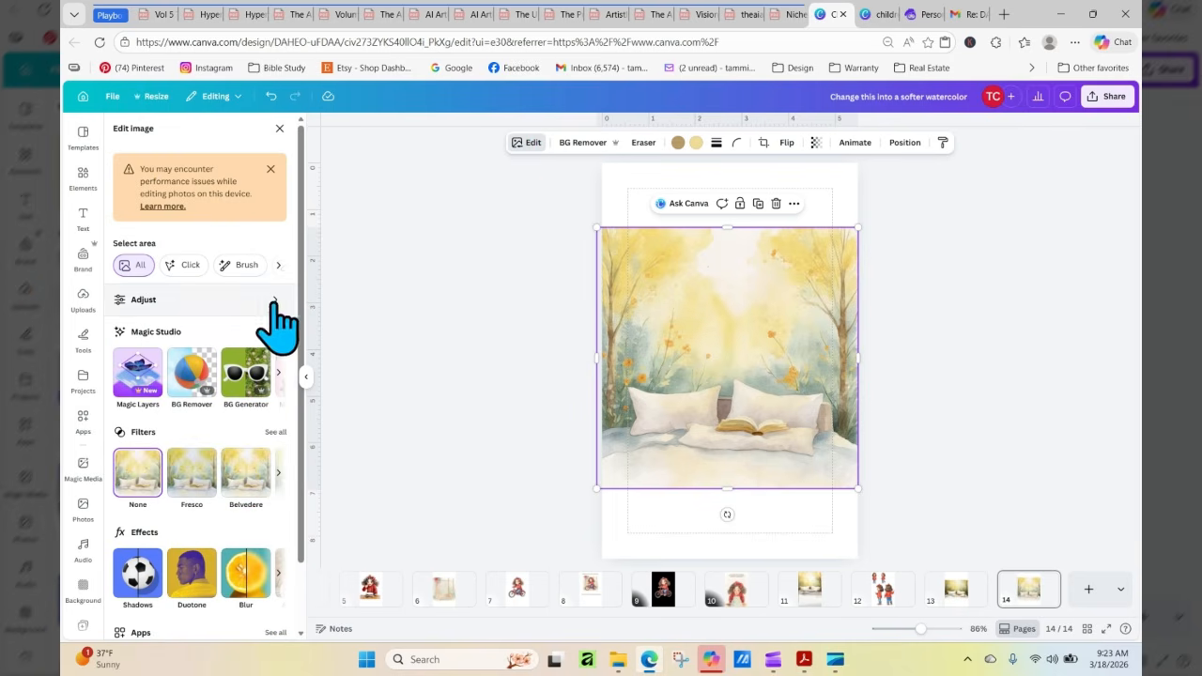
left_click(145, 362)
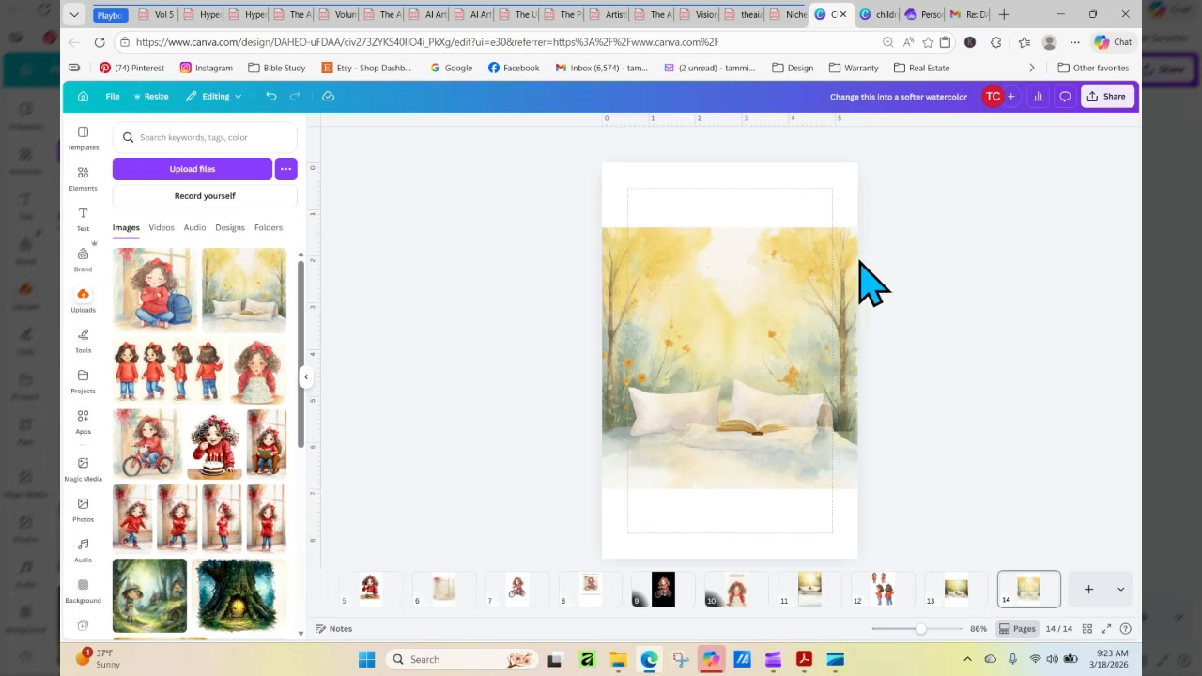
left_click(857, 264)
left_click(947, 275)
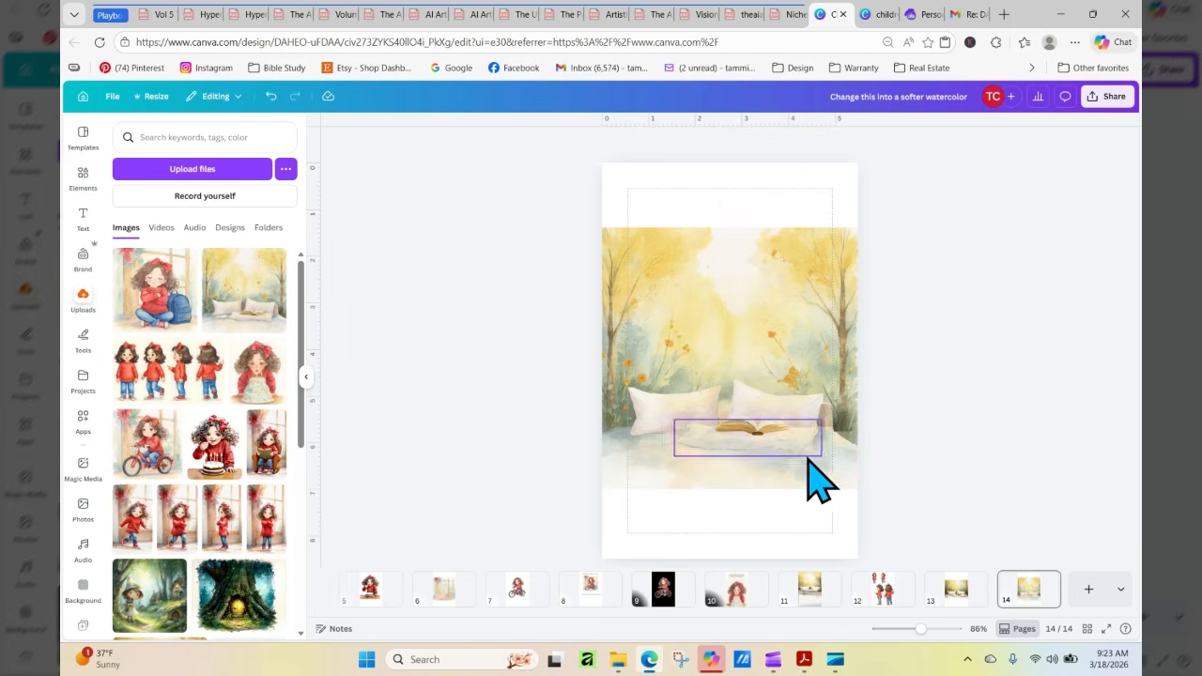
Stretch the pale ground layer to the bottom edge of the page and extend the forest layers to its top edge
left_click(785, 485)
left_click_drag(730, 491, 732, 564)
left_click(939, 479)
left_click(853, 496)
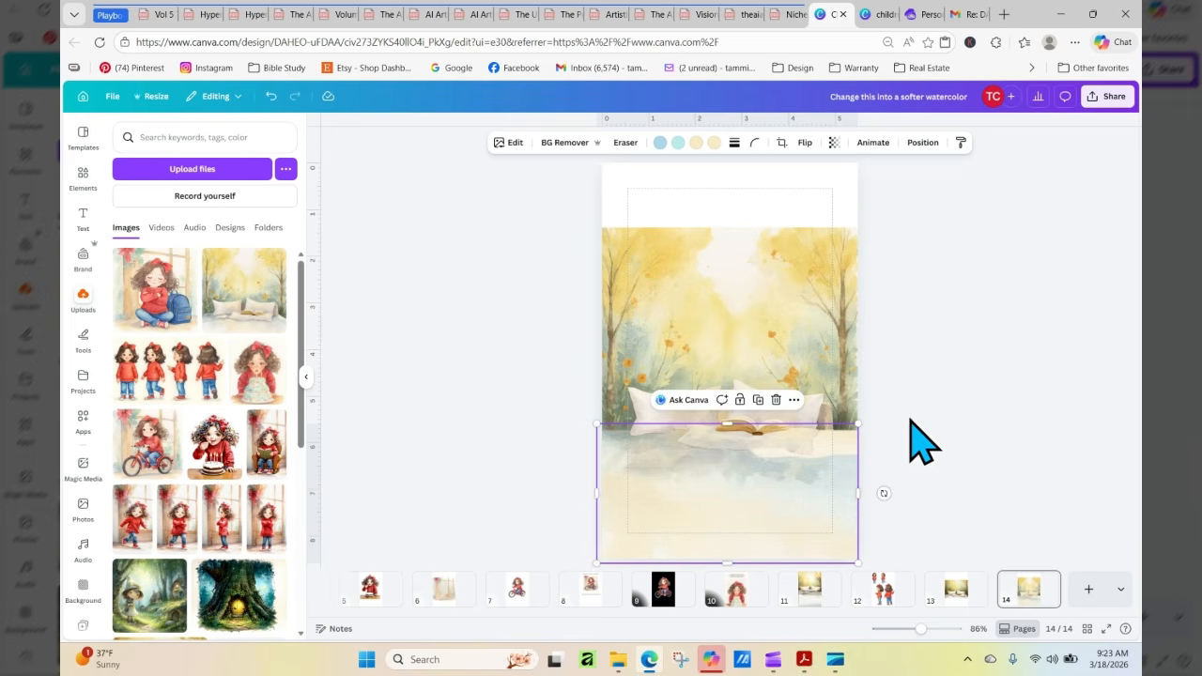
left_click(916, 331)
left_click_drag(967, 253, 728, 163)
left_click(960, 309)
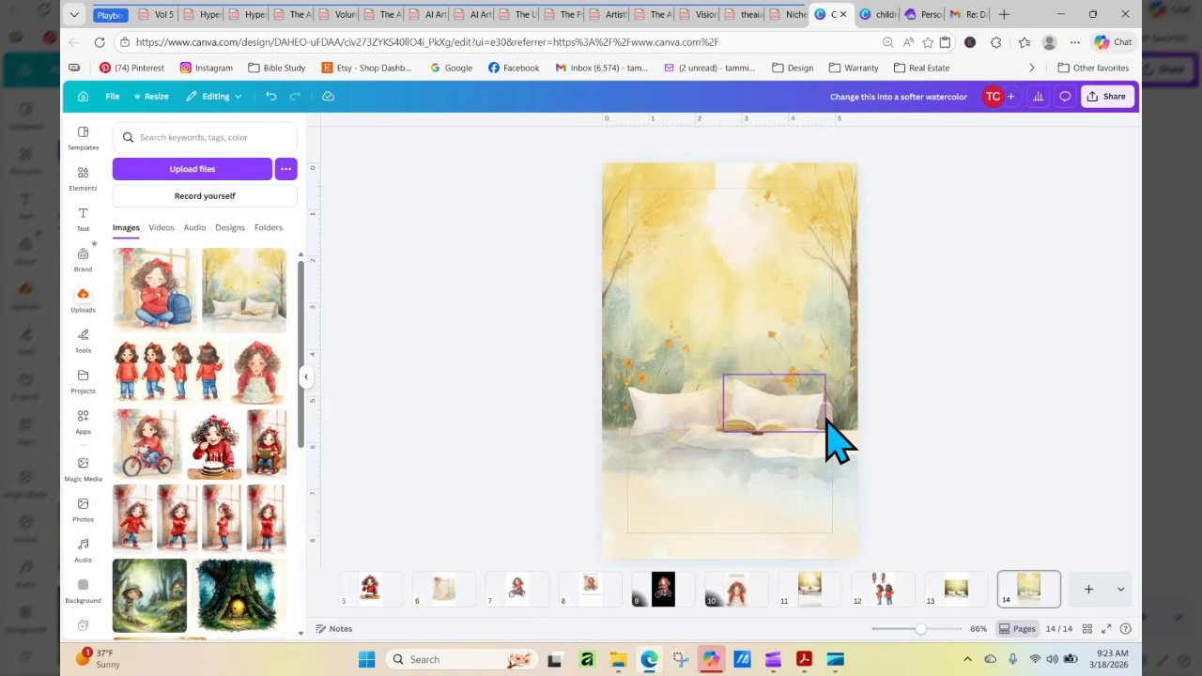
Move the left pillow down onto the pale ground and reposition the right pillow and the foliage piece beside it
left_click_drag(666, 410, 655, 458)
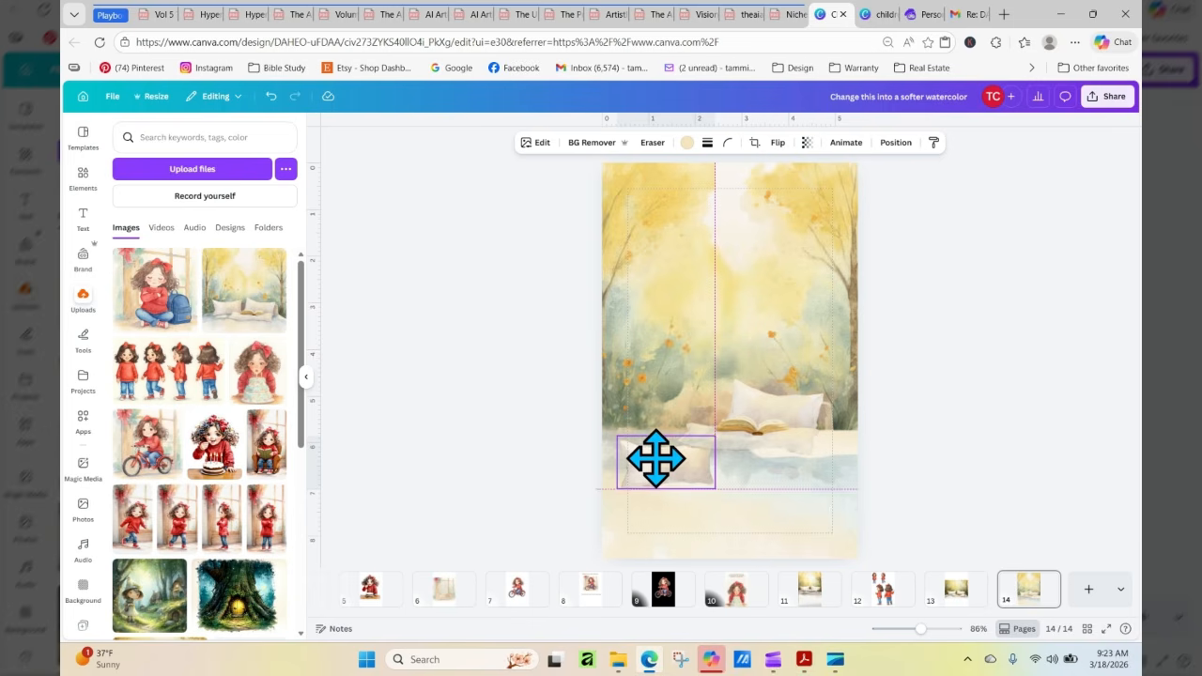
left_click(814, 429)
left_click_drag(813, 429, 789, 407)
left_click(831, 423)
mouse_move(748, 375)
left_mouse_down()
mouse_move(687, 403)
mouse_move(673, 385)
mouse_move(751, 365)
mouse_move(751, 380)
left_mouse_up()
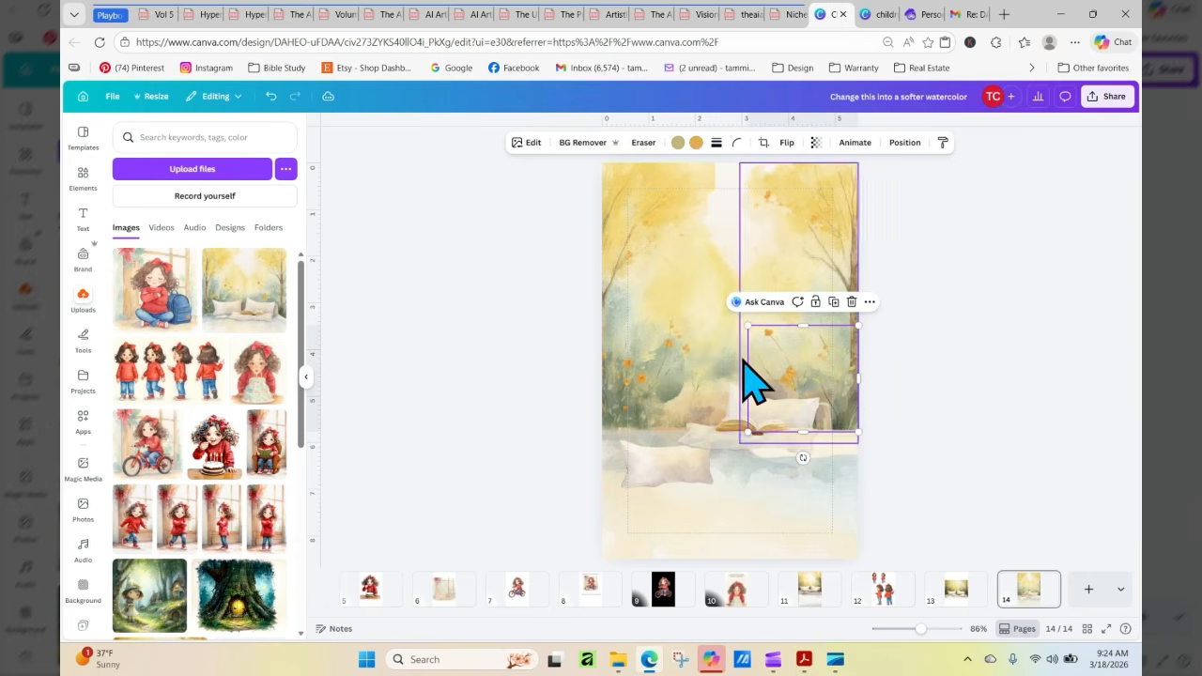
Move the left pillow back up beside the right pillow and shift the orange-flowered foliage on the left slightly upward
left_click(958, 479)
left_click(663, 460)
left_click_drag(663, 460, 659, 393)
left_click(1006, 475)
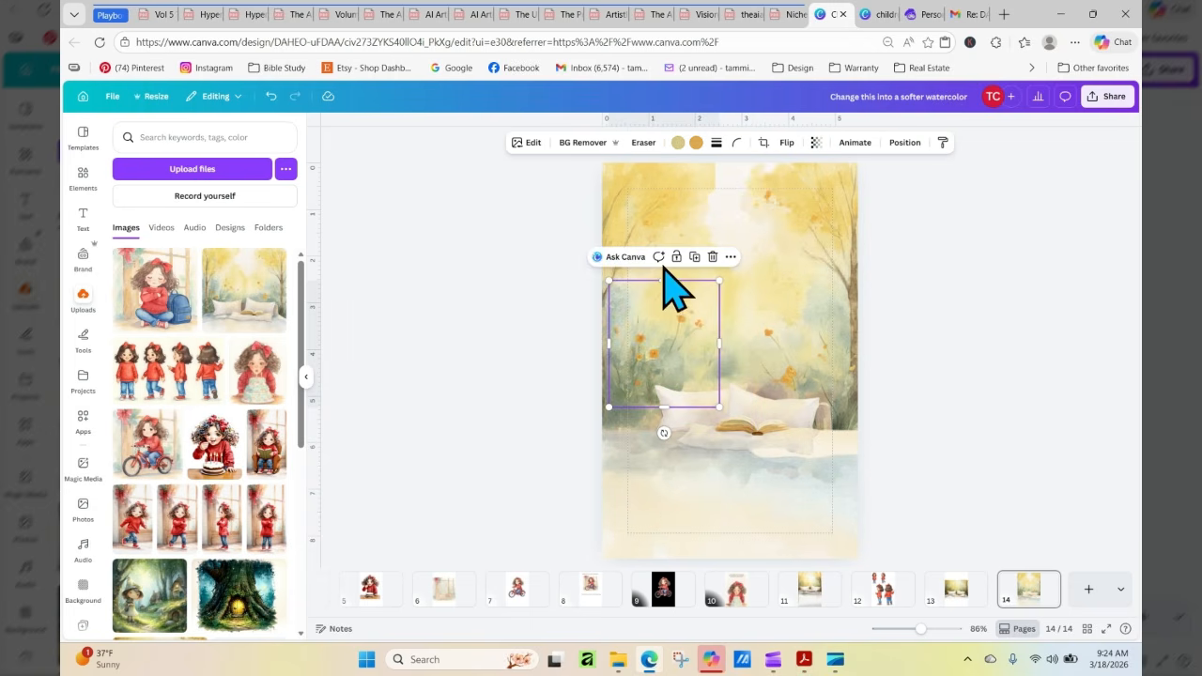
left_click_drag(574, 188, 878, 326)
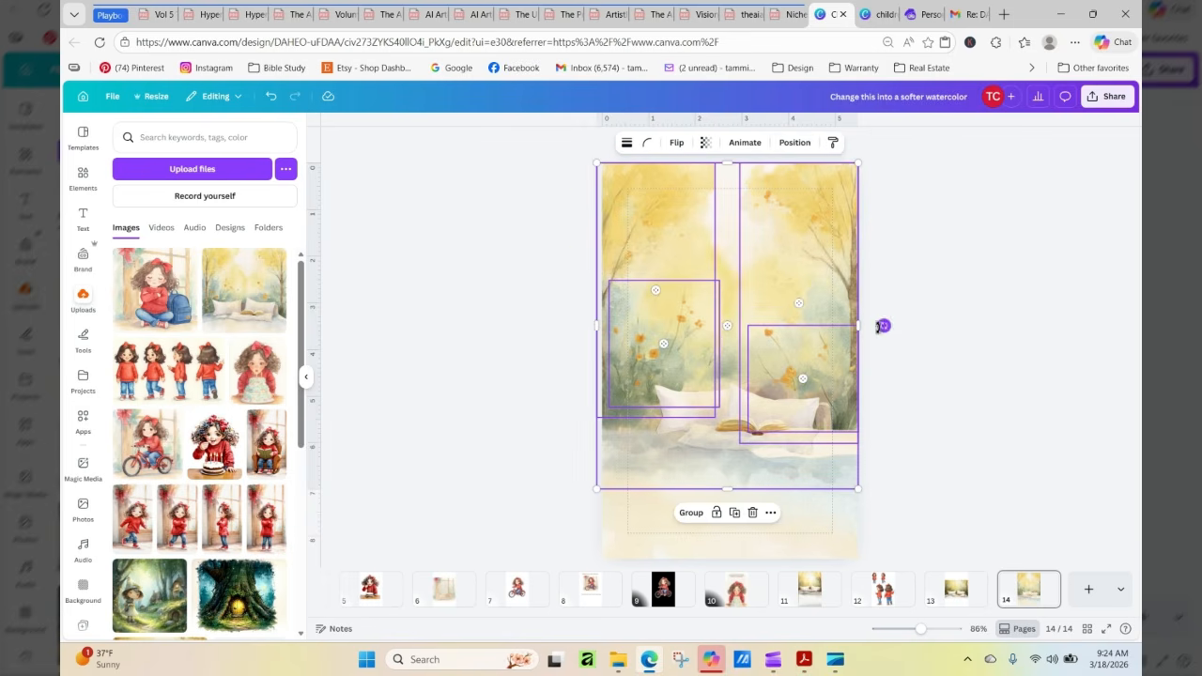
left_click(794, 143)
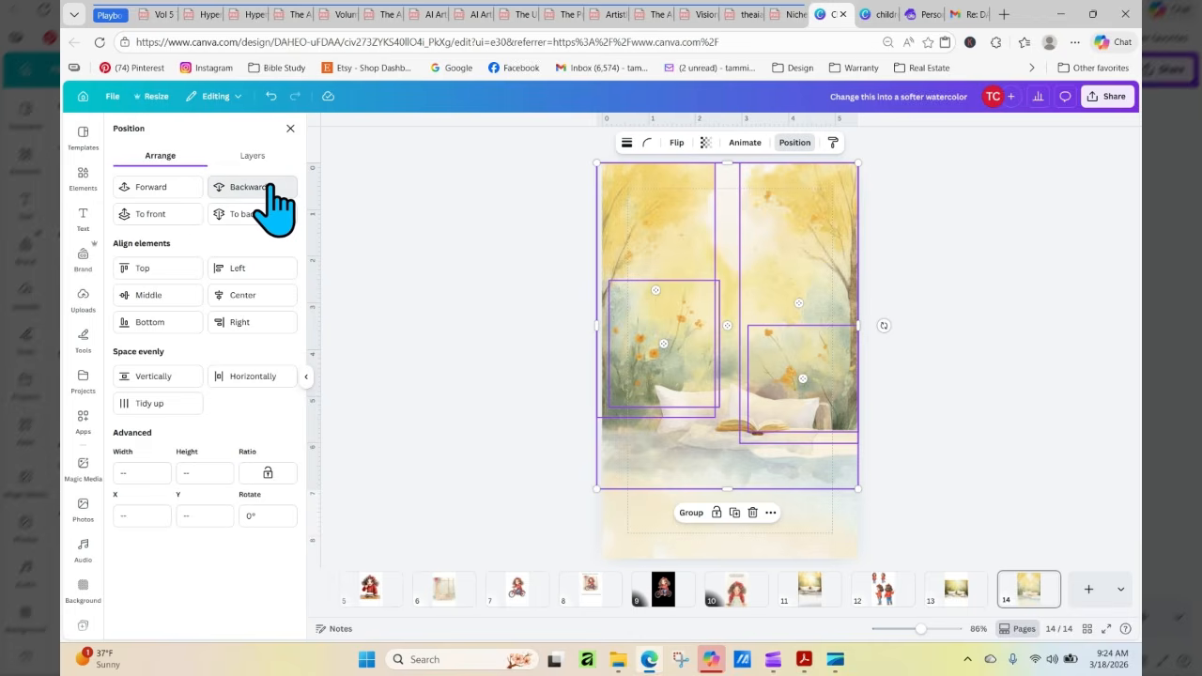
left_click(971, 328)
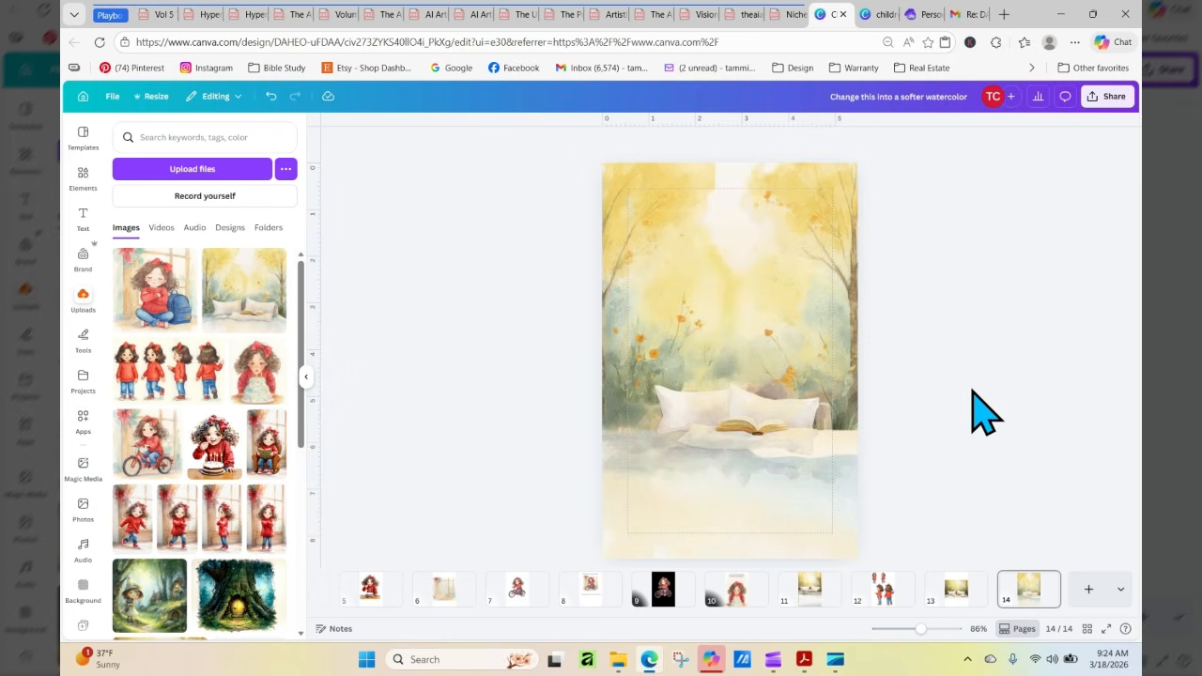
Shift the left pillow further left so that it sits in front of the foliage next to the right pillow
left_click(677, 407)
mouse_move(676, 408)
left_mouse_down()
mouse_move(661, 397)
mouse_move(680, 399)
left_mouse_up()
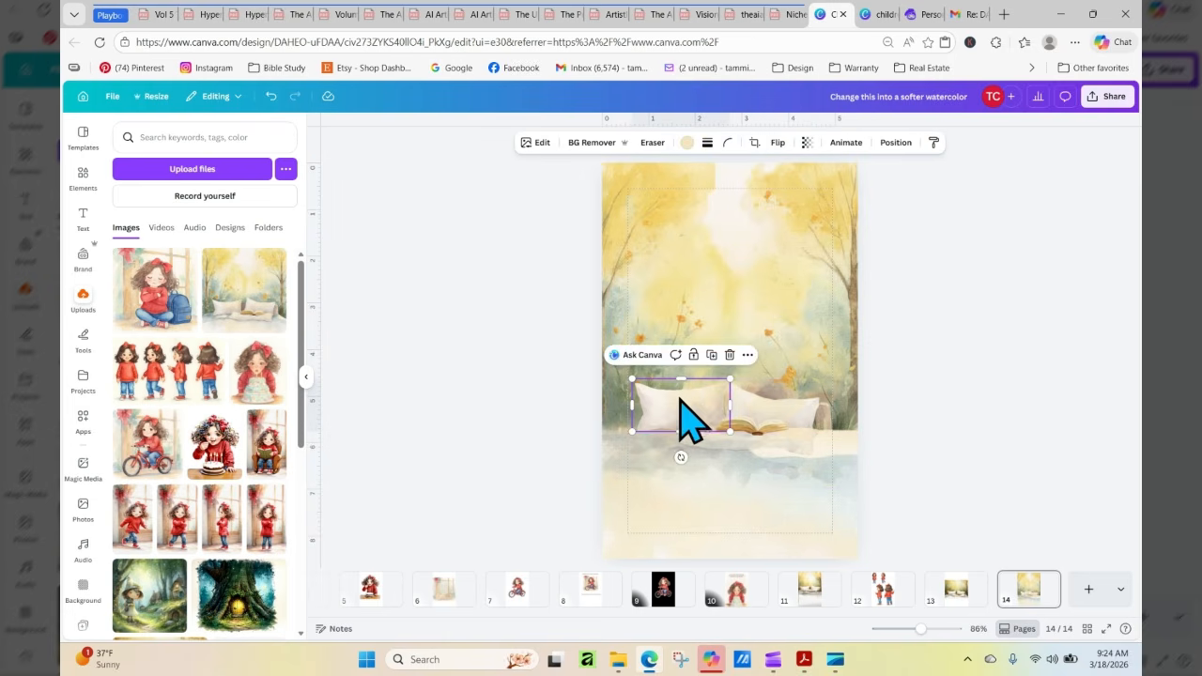
left_click(938, 431)
Move the open book to the lower right of the page and slide the blanket left beneath the pillows
left_click_drag(776, 429, 824, 516)
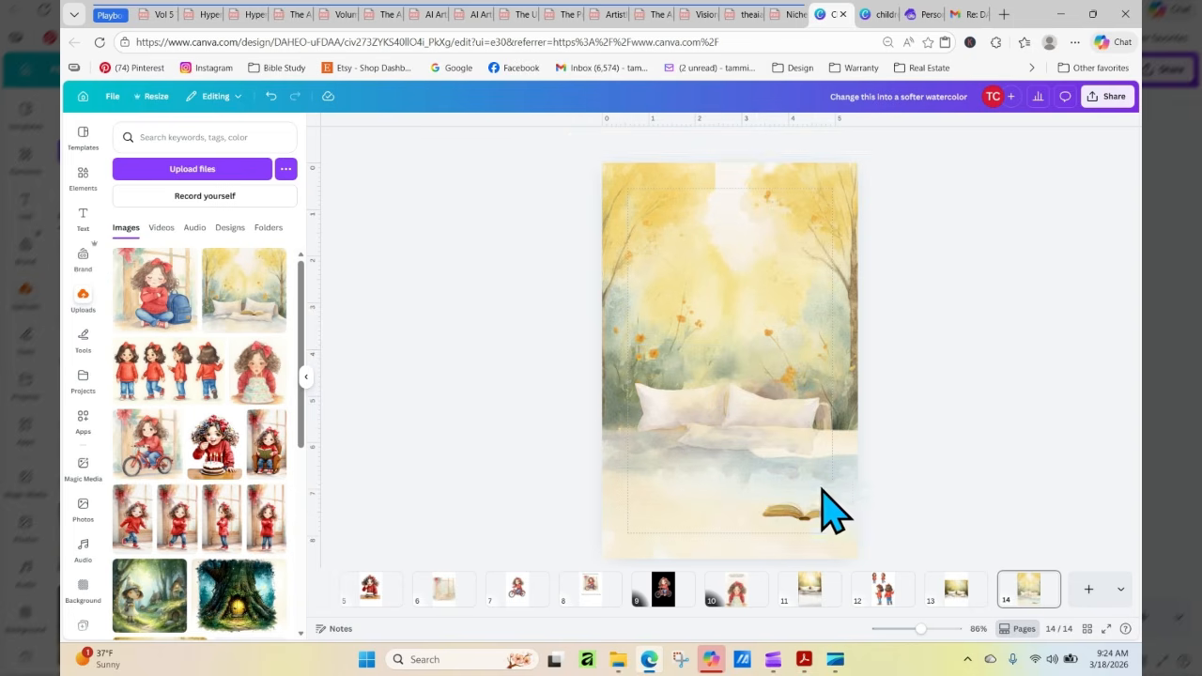
left_click_drag(789, 441, 735, 438)
left_click(1030, 481)
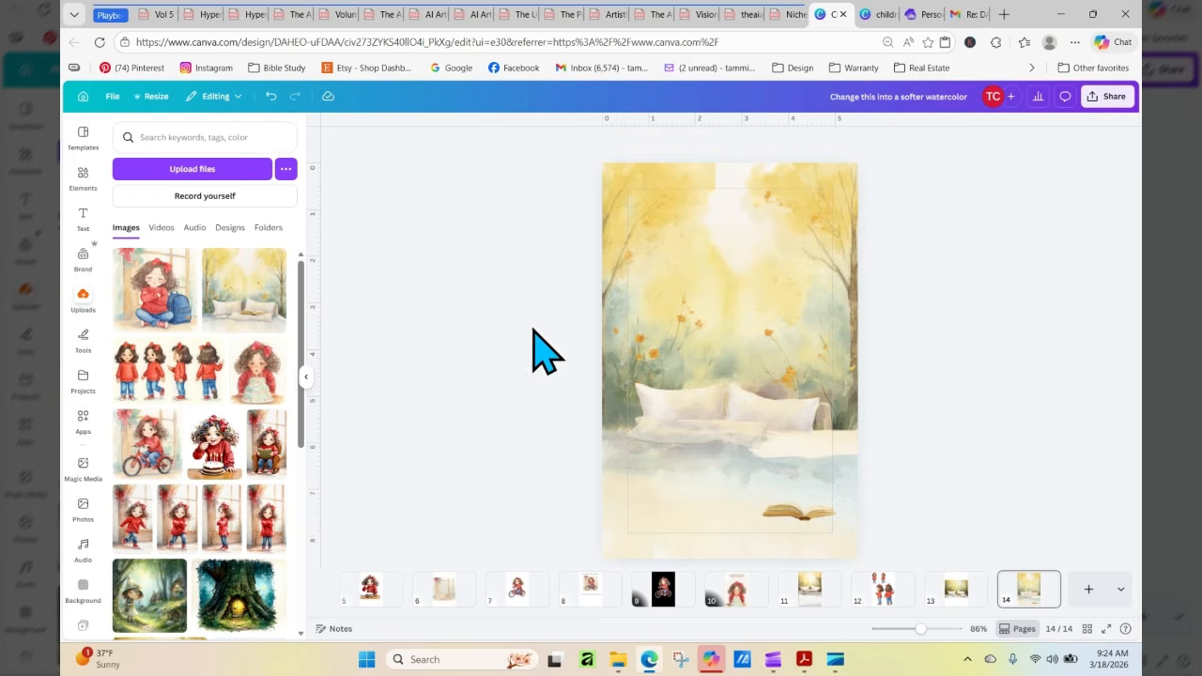
Duplicate the right-hand foliage piece with the sofa arm, flip the copy horizontally, and place it at the page's left side beside the pillows
left_click(828, 421)
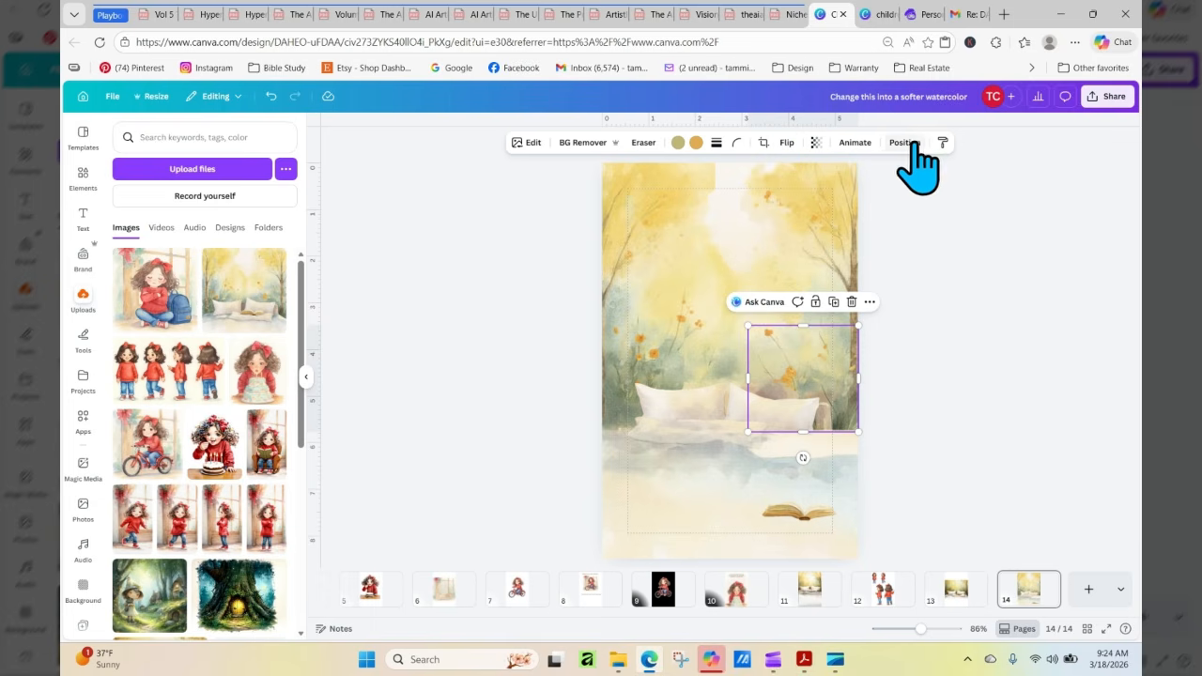
left_click(832, 303)
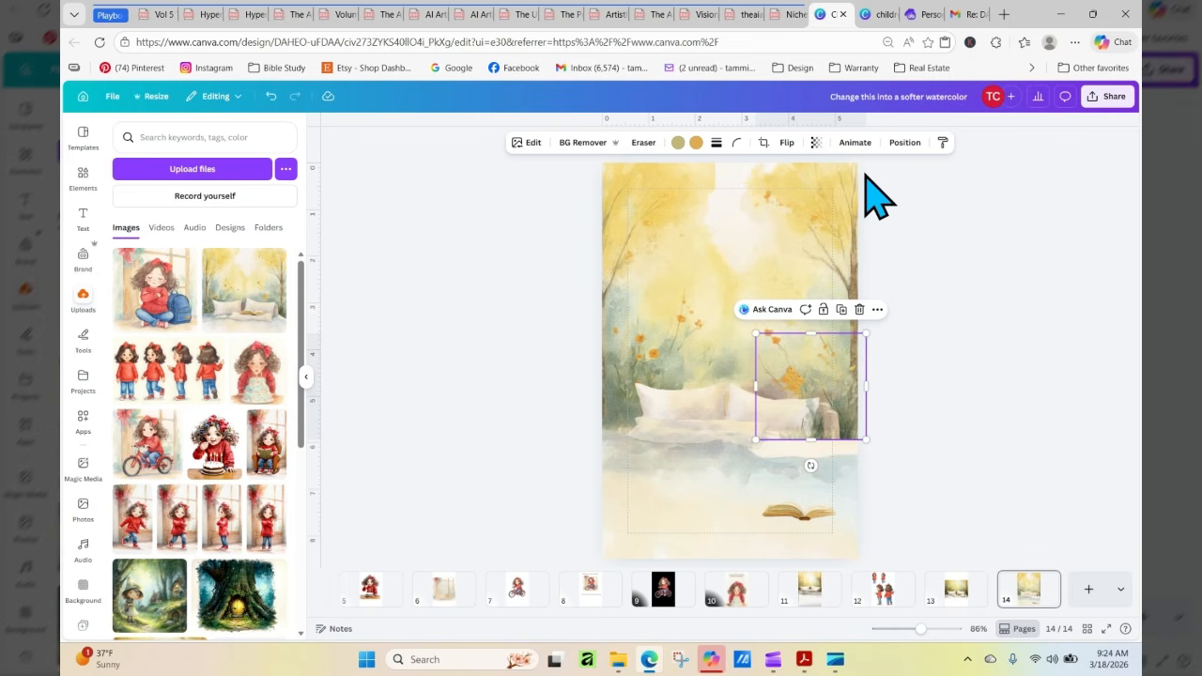
left_click(787, 142)
left_click(796, 172)
left_click_drag(792, 425, 623, 413)
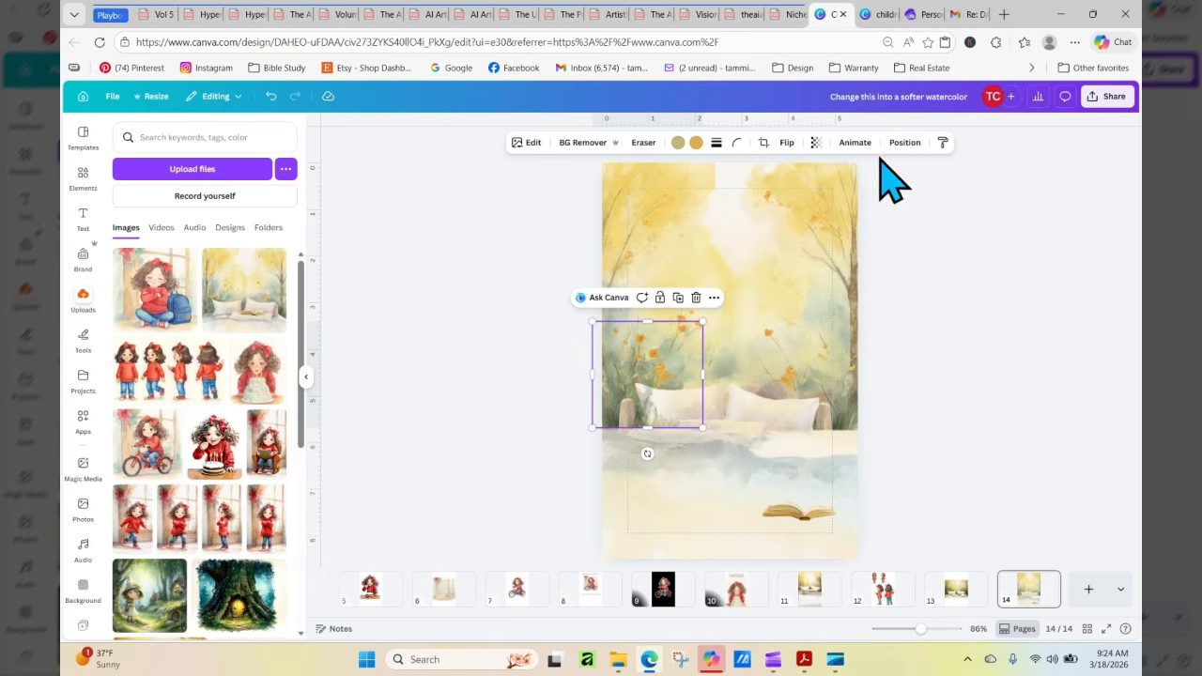
left_click(905, 142)
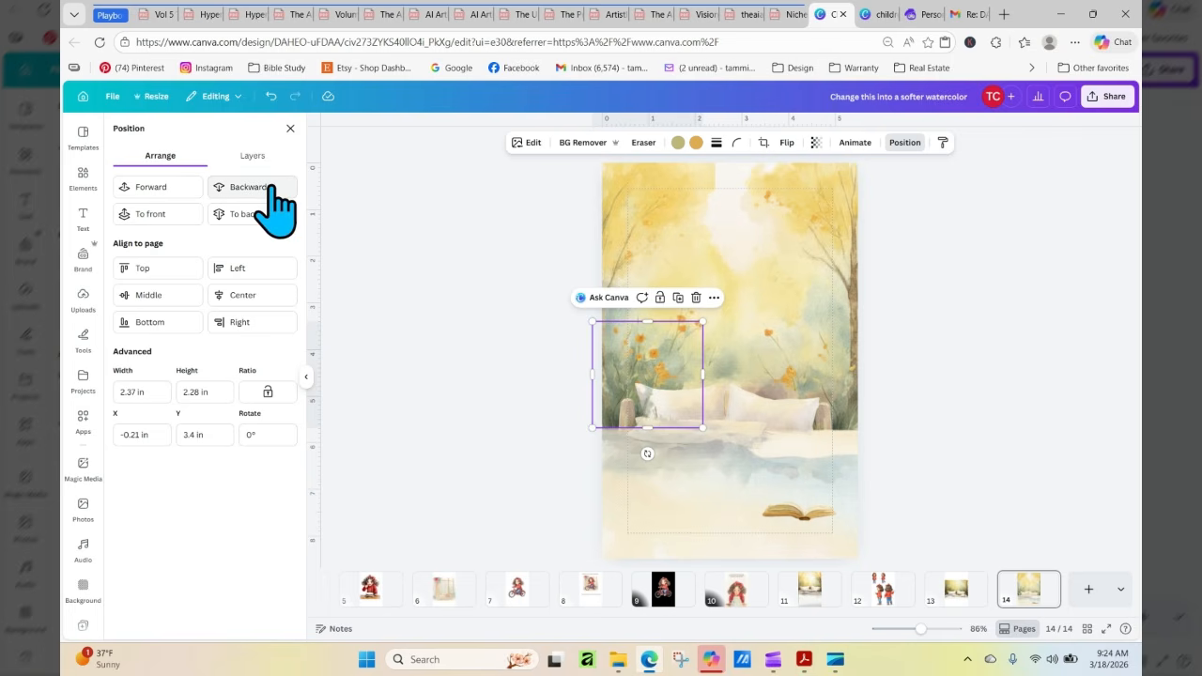
left_click(1062, 470)
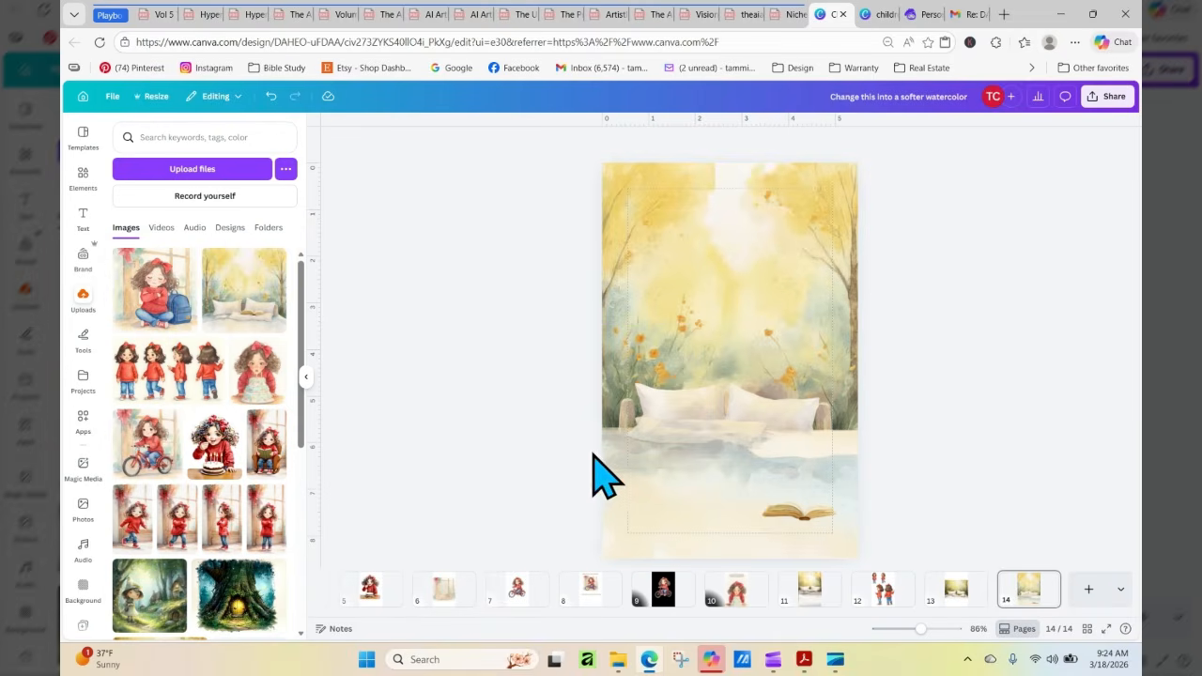
Fine-tune the mirrored foliage piece so its sofa arm lines up against the left pillow near the page's left edge
left_click(630, 406)
left_click_drag(632, 407, 626, 409)
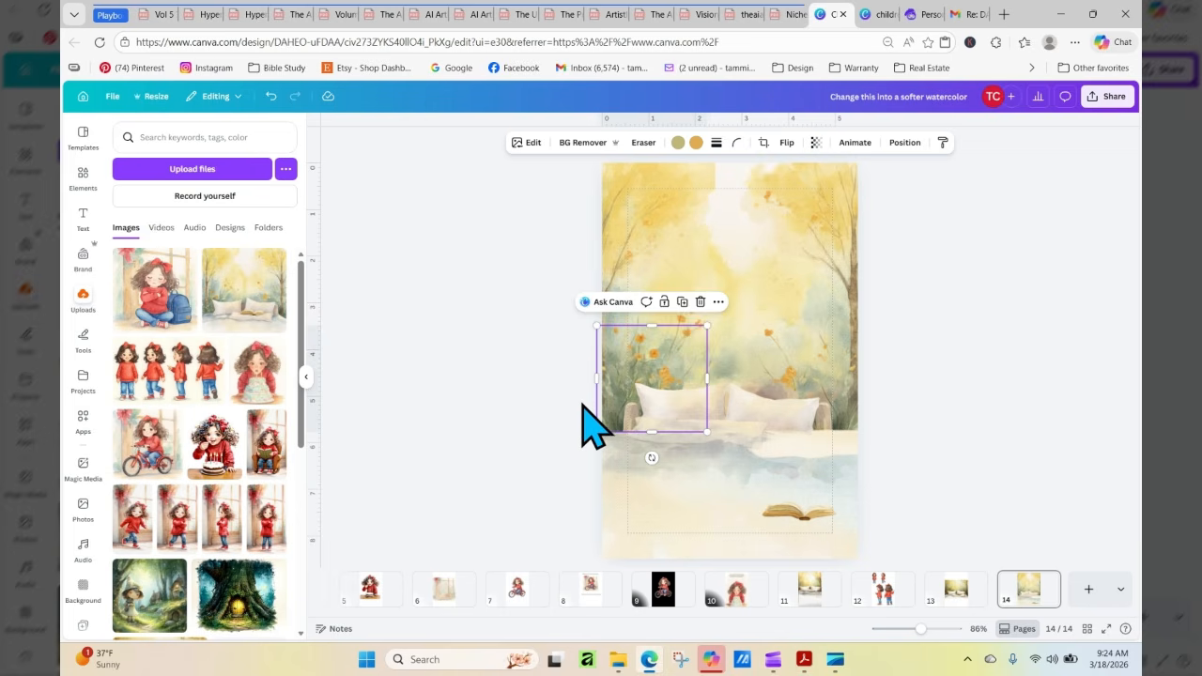
key("Right")
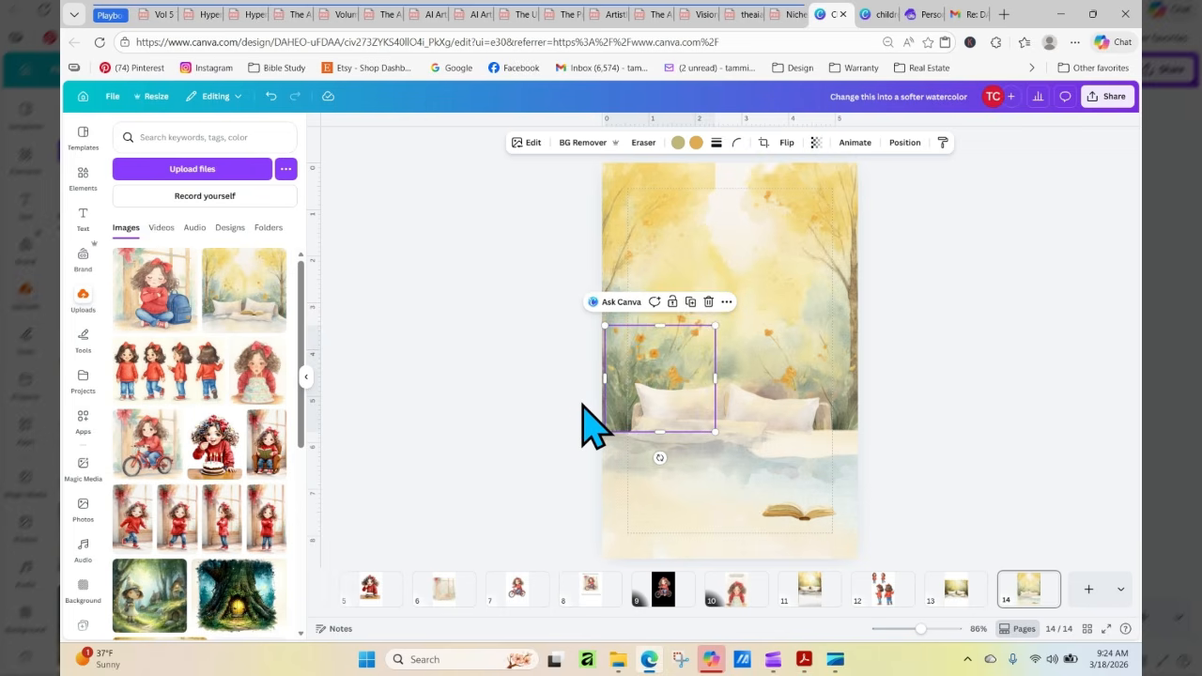
key("Left")
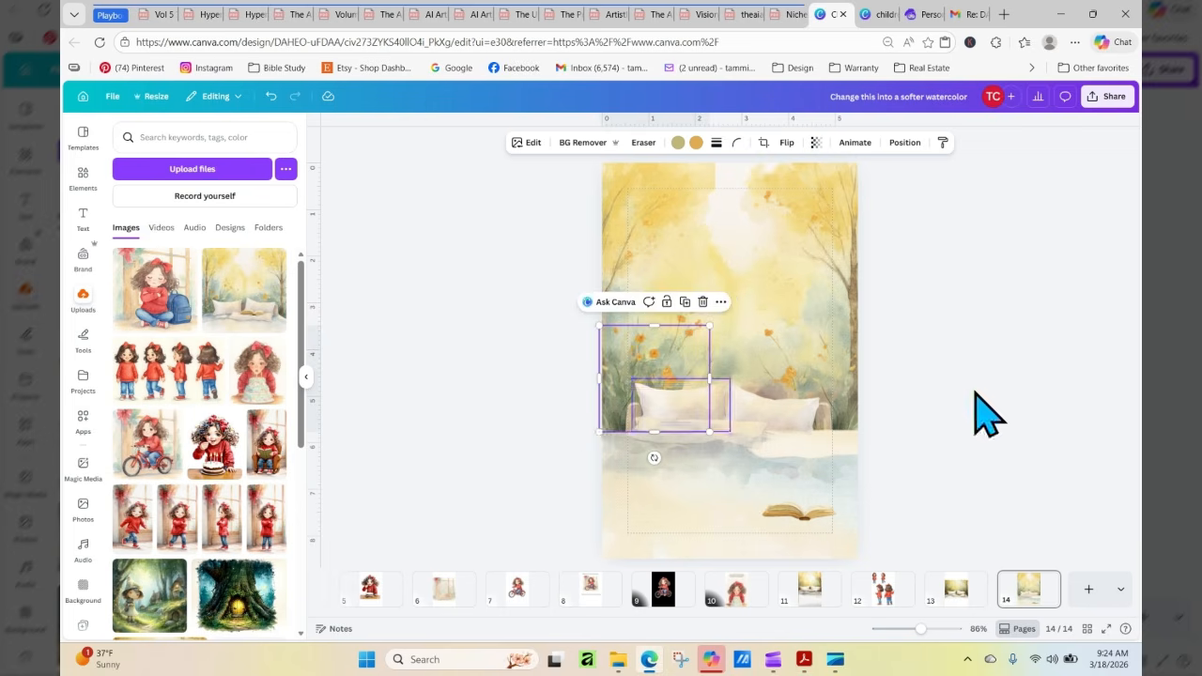
left_click(1050, 411)
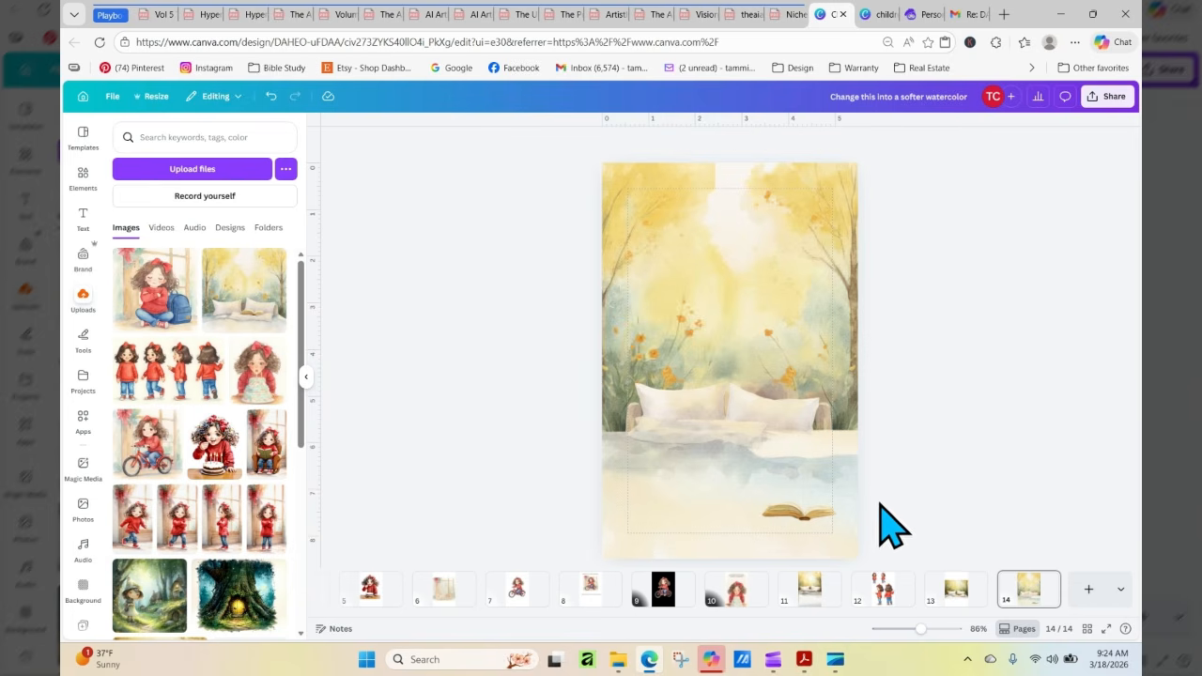
Add a blank page 15, place the illustration of the seated girl with the backpack, and enlarge it to nearly the page width
left_click(795, 512)
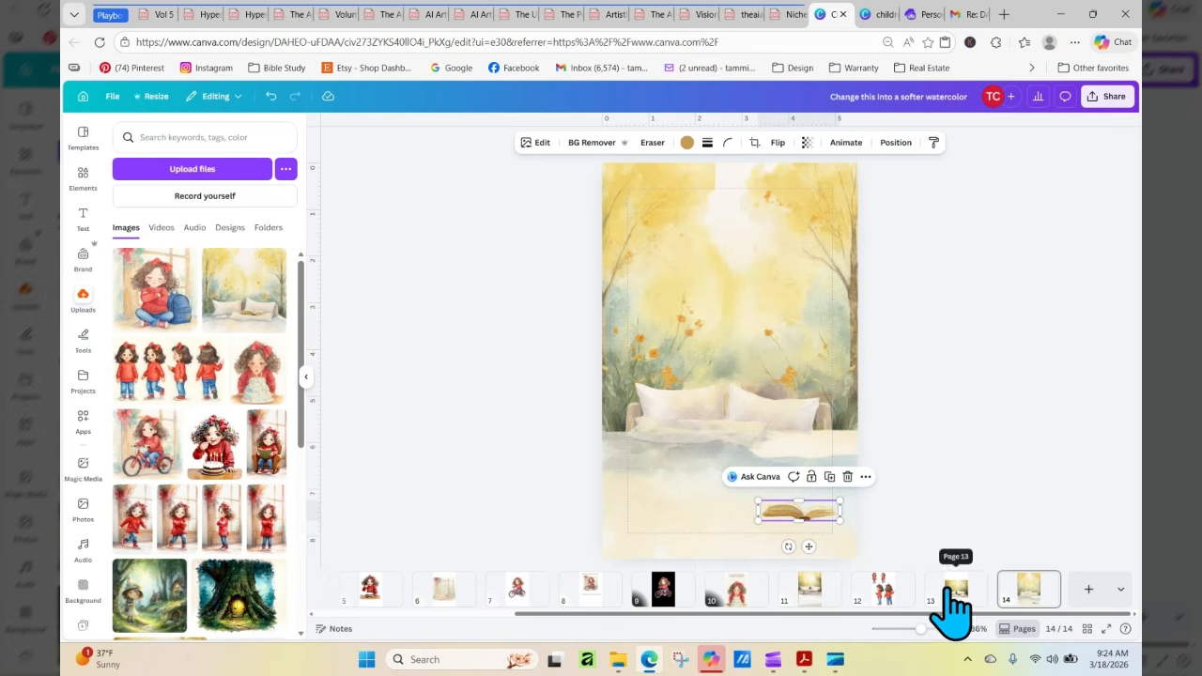
left_click(1087, 590)
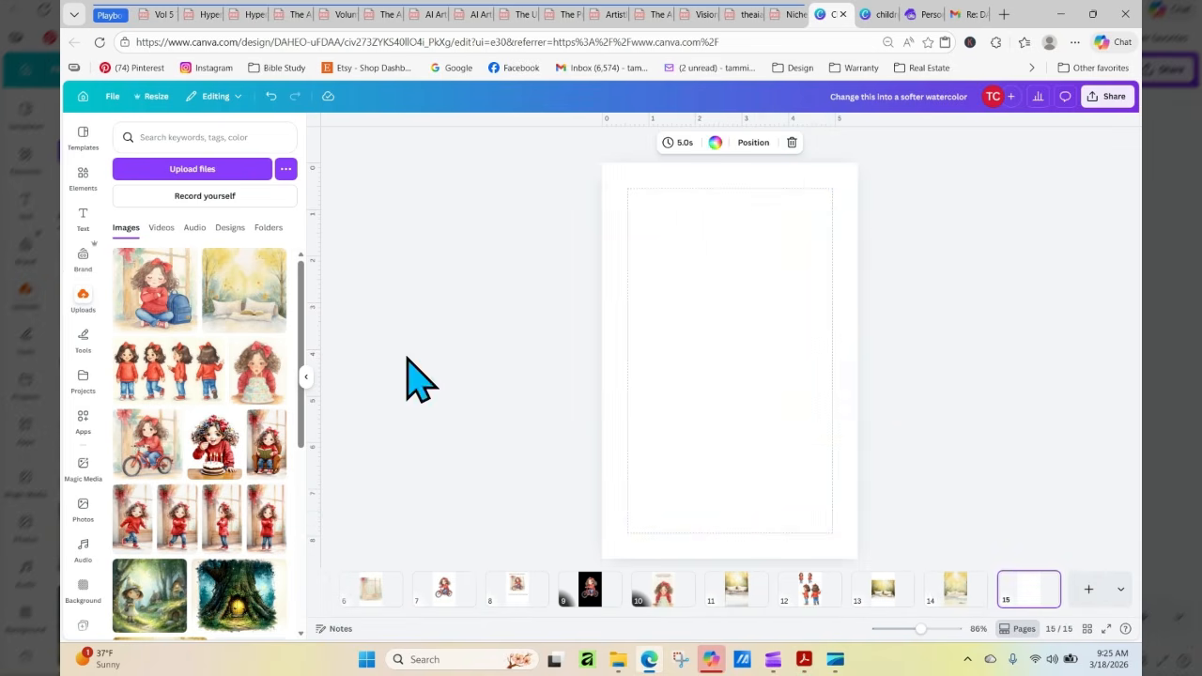
left_click(146, 296)
left_click_drag(646, 278, 629, 231)
left_click_drag(813, 444, 851, 481)
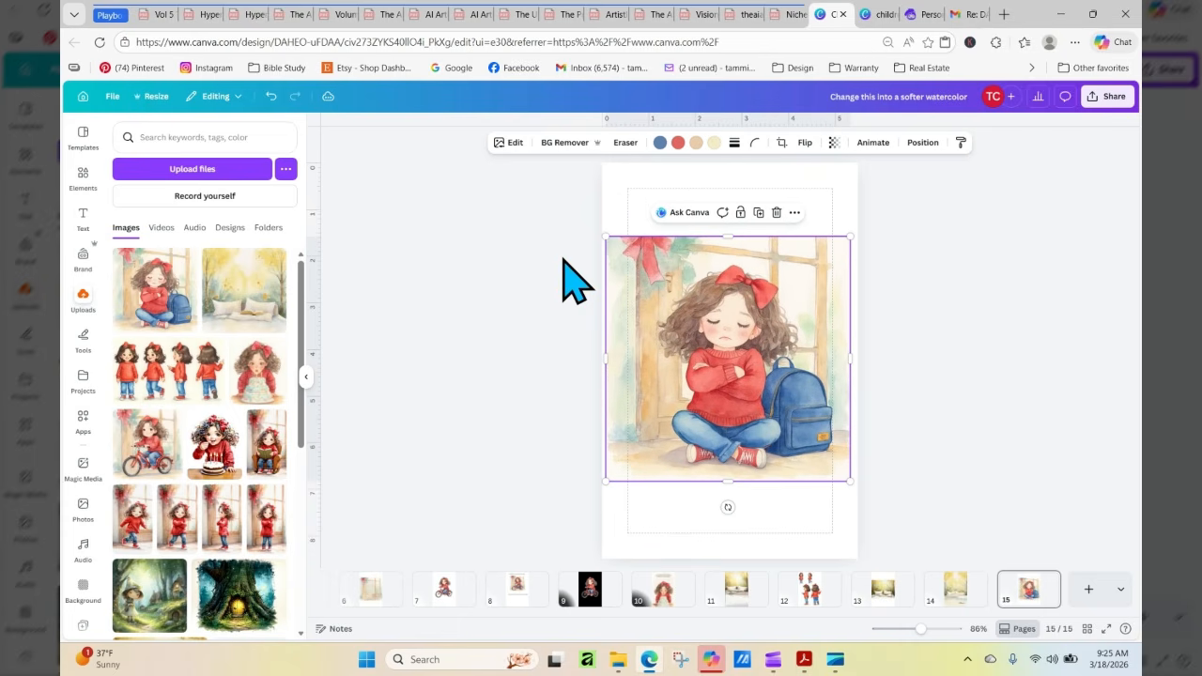
Separate the illustration with Magic Layers and group the girl with her blue backpack
left_click(513, 142)
left_click(139, 374)
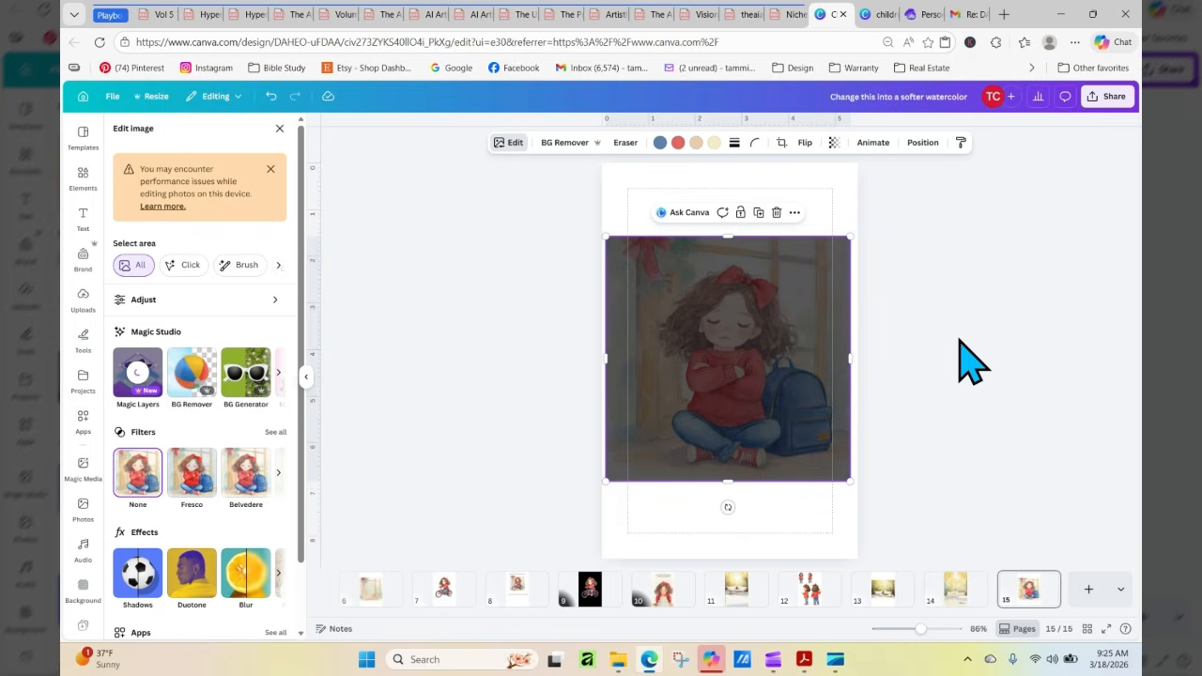
left_click(702, 378)
left_click_drag(703, 378, 711, 383)
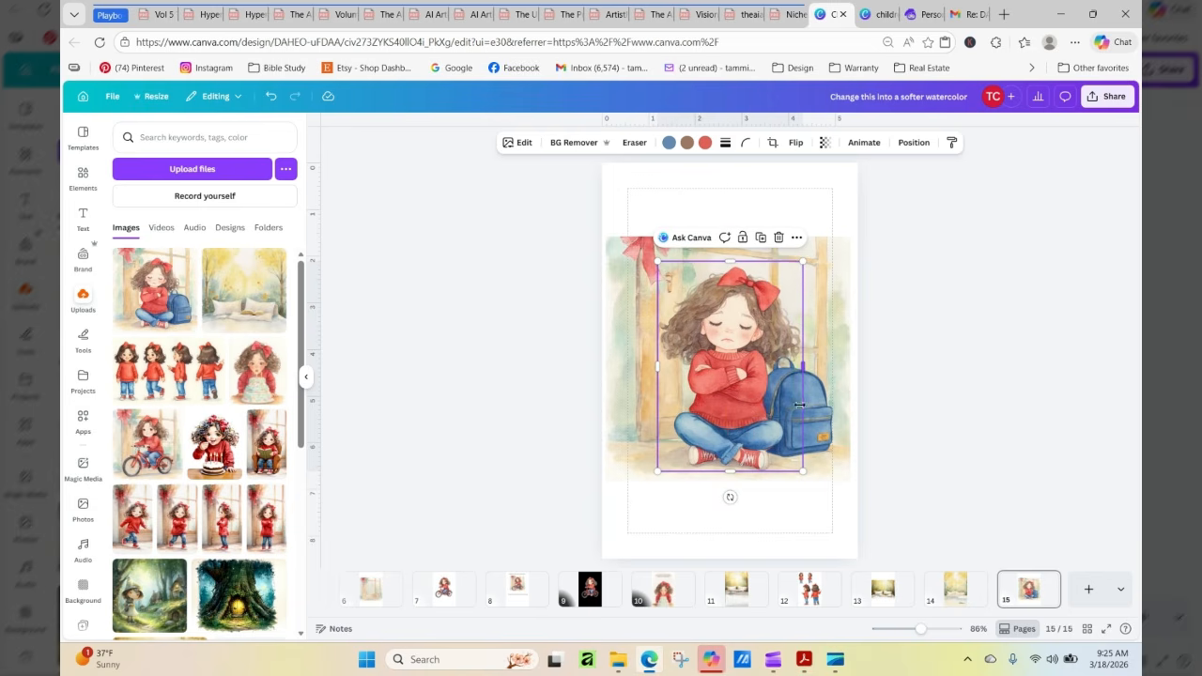
left_click(811, 414, "shift")
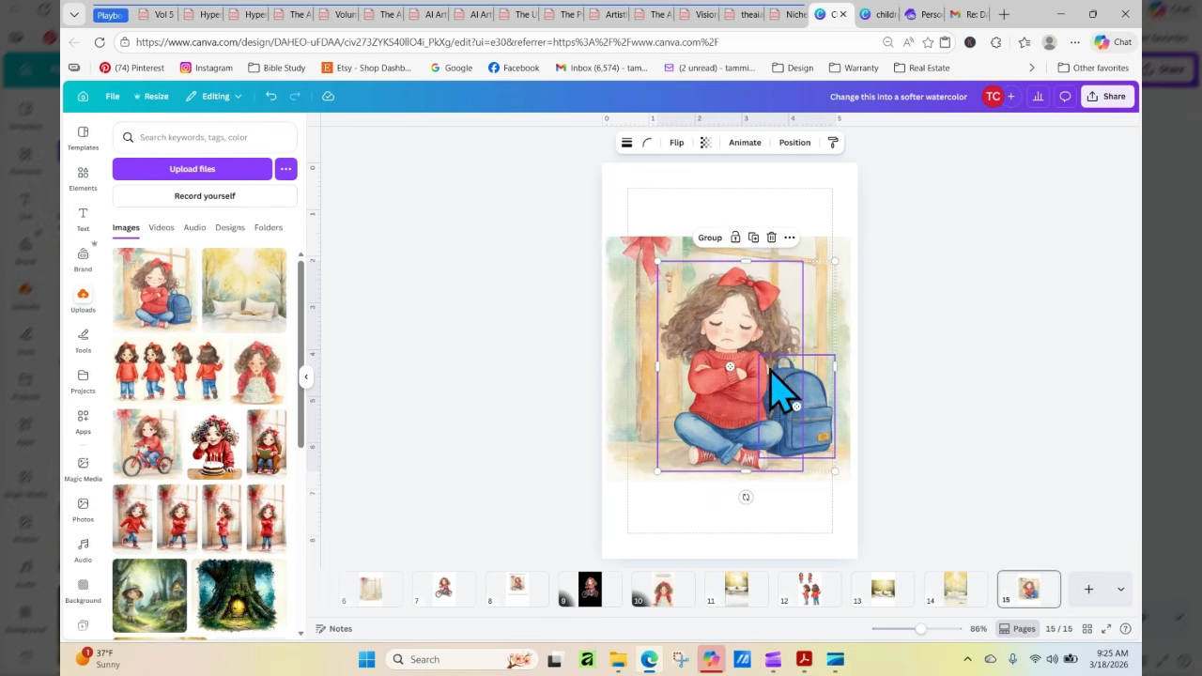
left_click(710, 237)
Copy the girl-and-backpack group to page 14 and place it over the pillows in the lower half
right_click(734, 321)
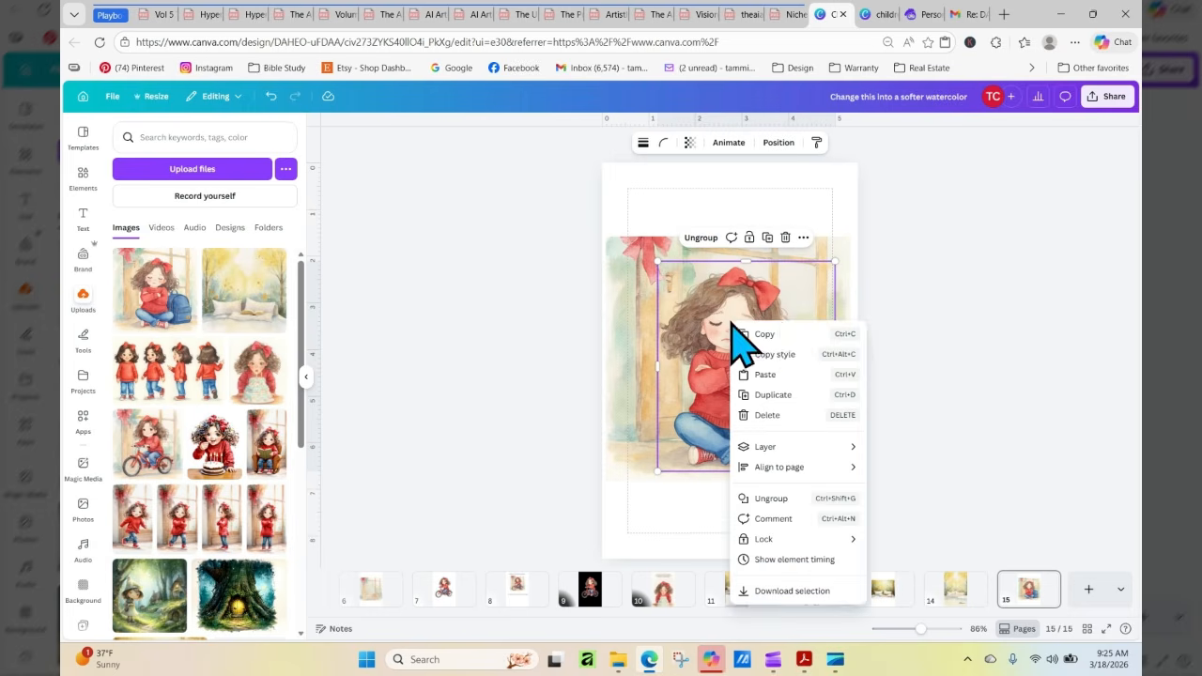
left_click(775, 334)
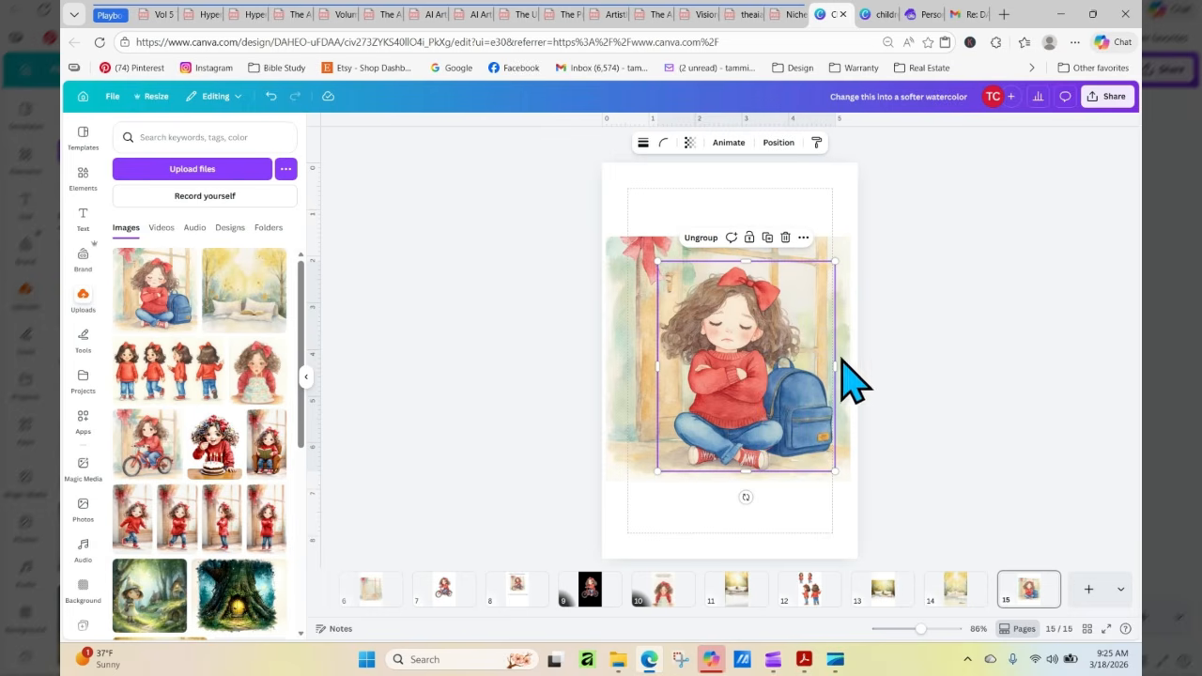
left_click(953, 592)
right_click(671, 293)
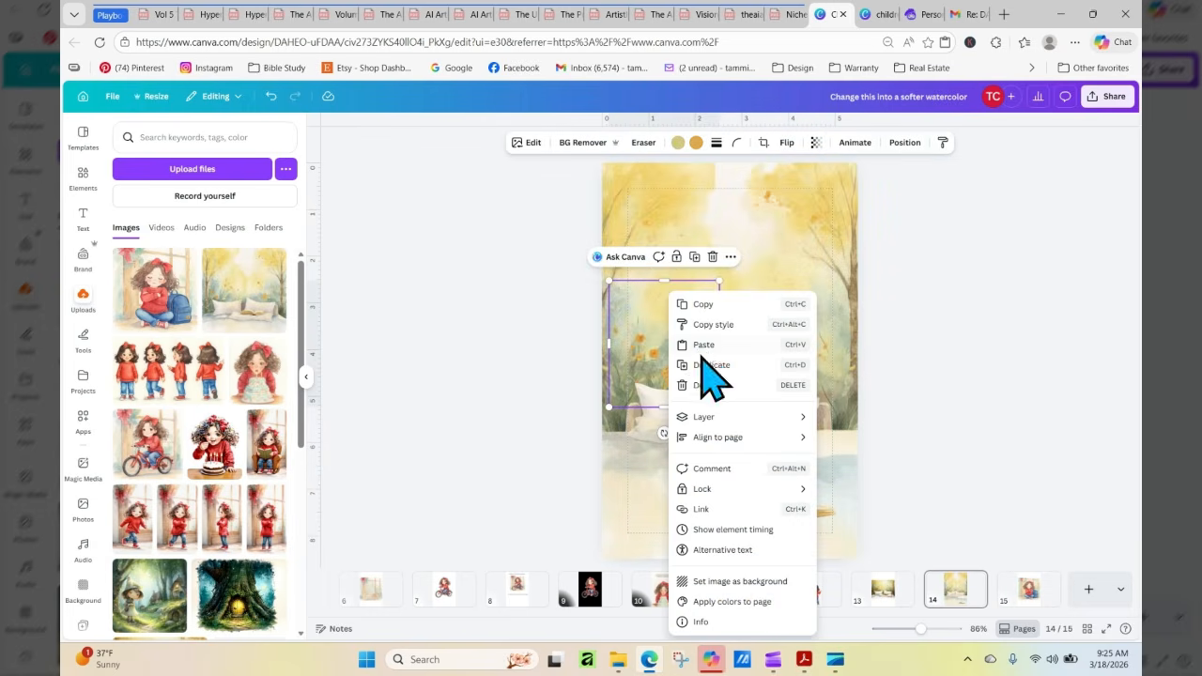
left_click(703, 342)
left_click_drag(747, 362, 712, 413)
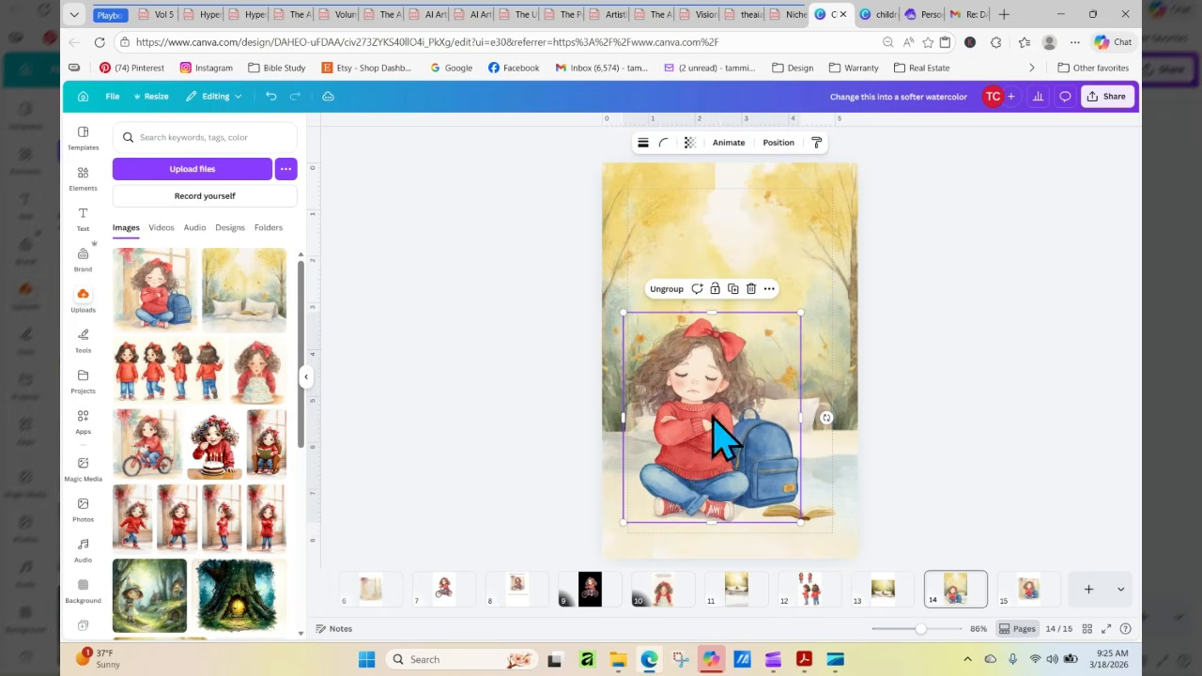
Scale down the girl-and-backpack group and position it at the page's lower left, in front of the left pillow
left_click_drag(800, 315, 826, 376)
left_click(803, 406)
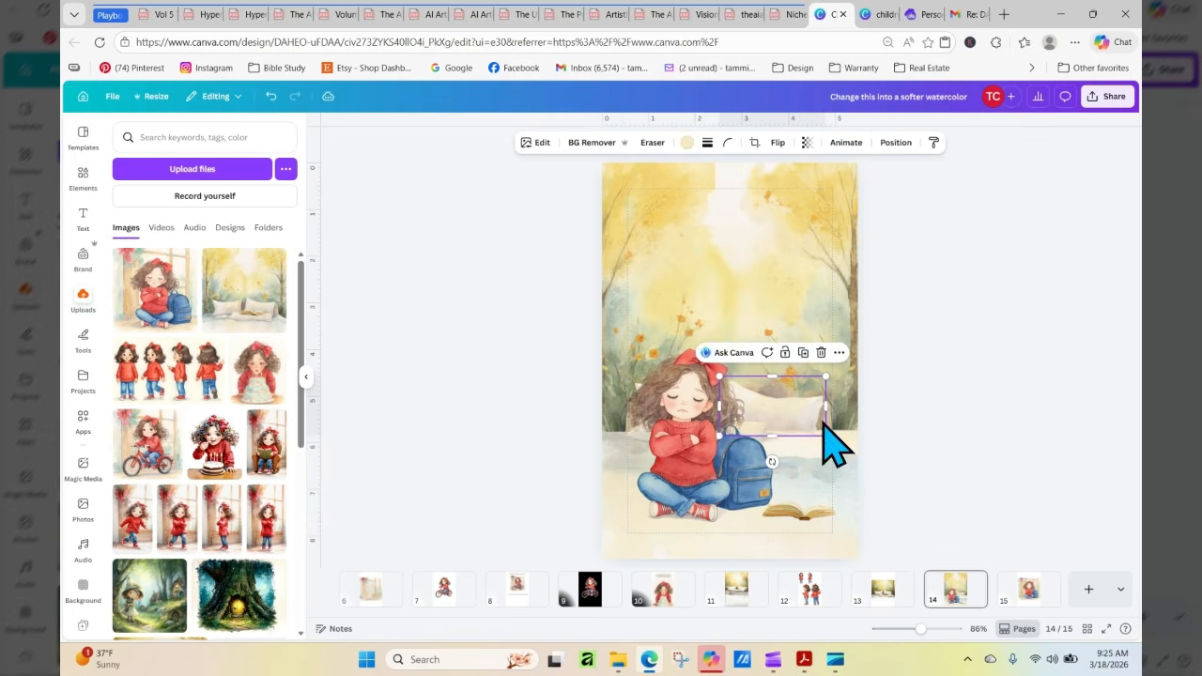
left_click(724, 432)
left_click_drag(621, 344, 646, 371)
left_click_drag(701, 458, 681, 451)
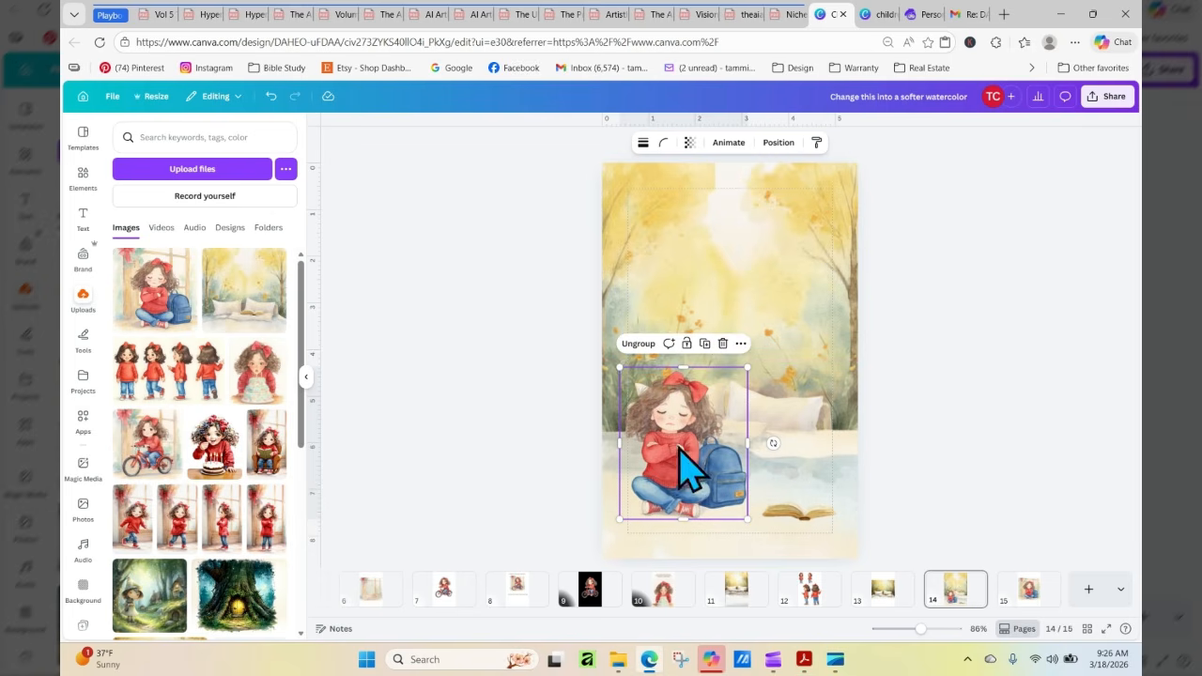
left_click_drag(615, 364, 600, 344)
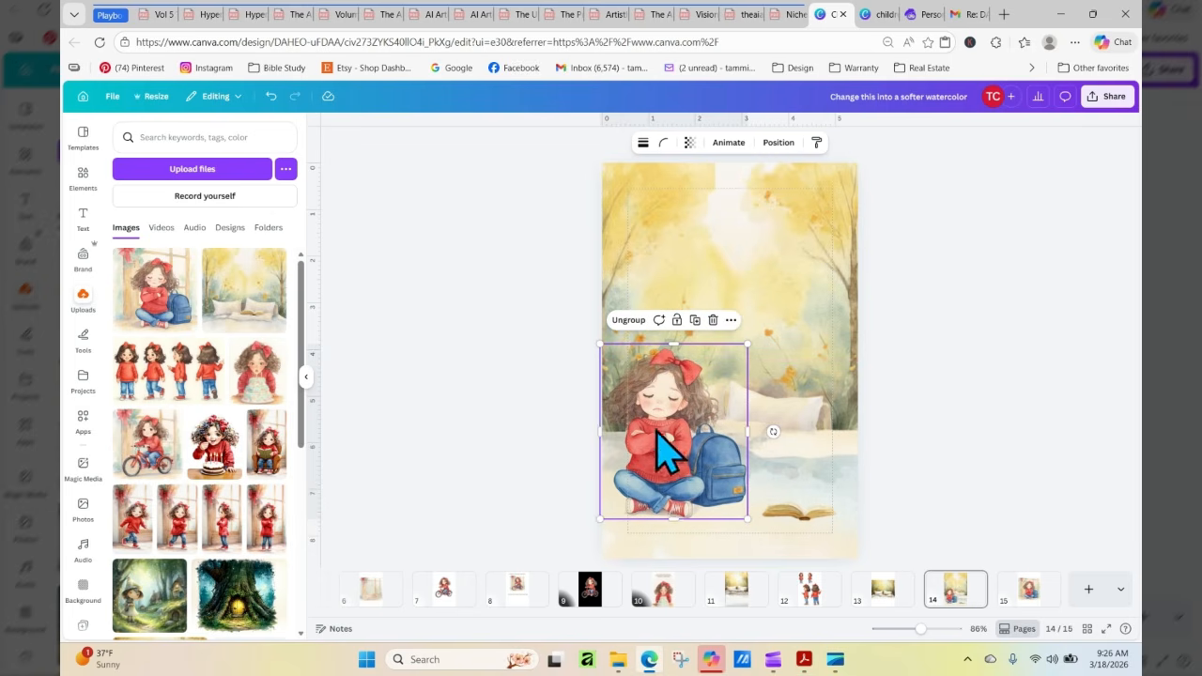
left_click_drag(713, 490, 715, 495)
Move the open book to the foreground below the girl's feet and shift the girl-and-backpack group slightly further left
left_click_drag(800, 515, 732, 524)
left_click_drag(727, 533, 728, 535)
left_click(919, 505)
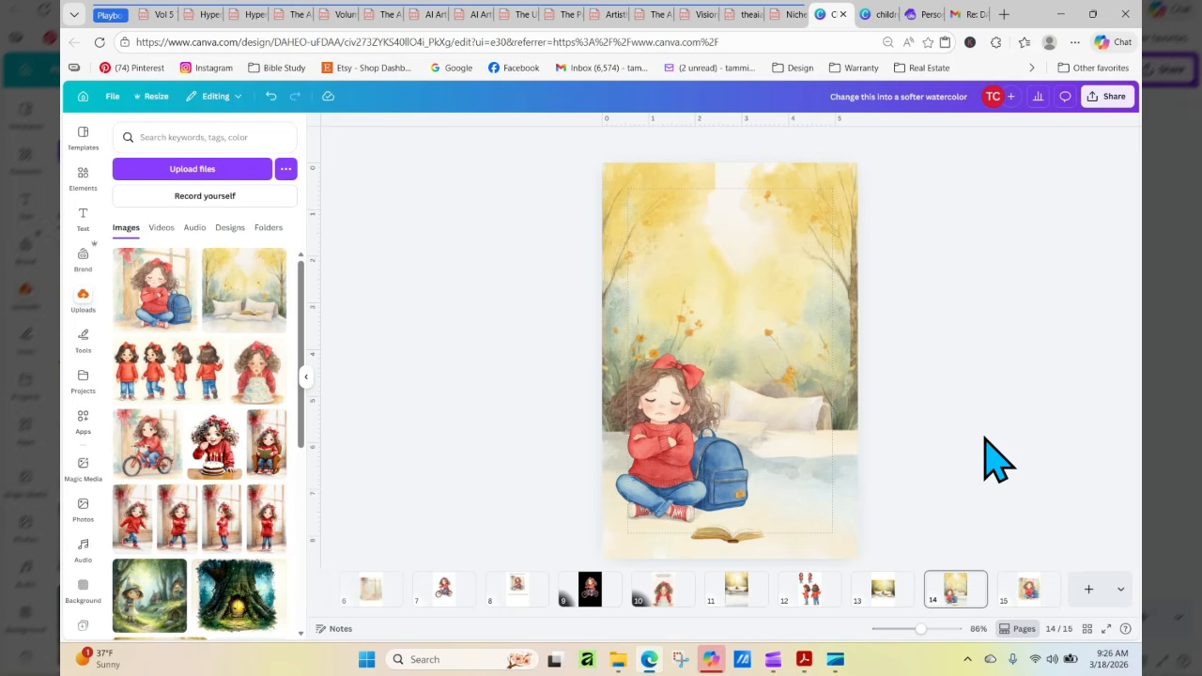
left_click(700, 408)
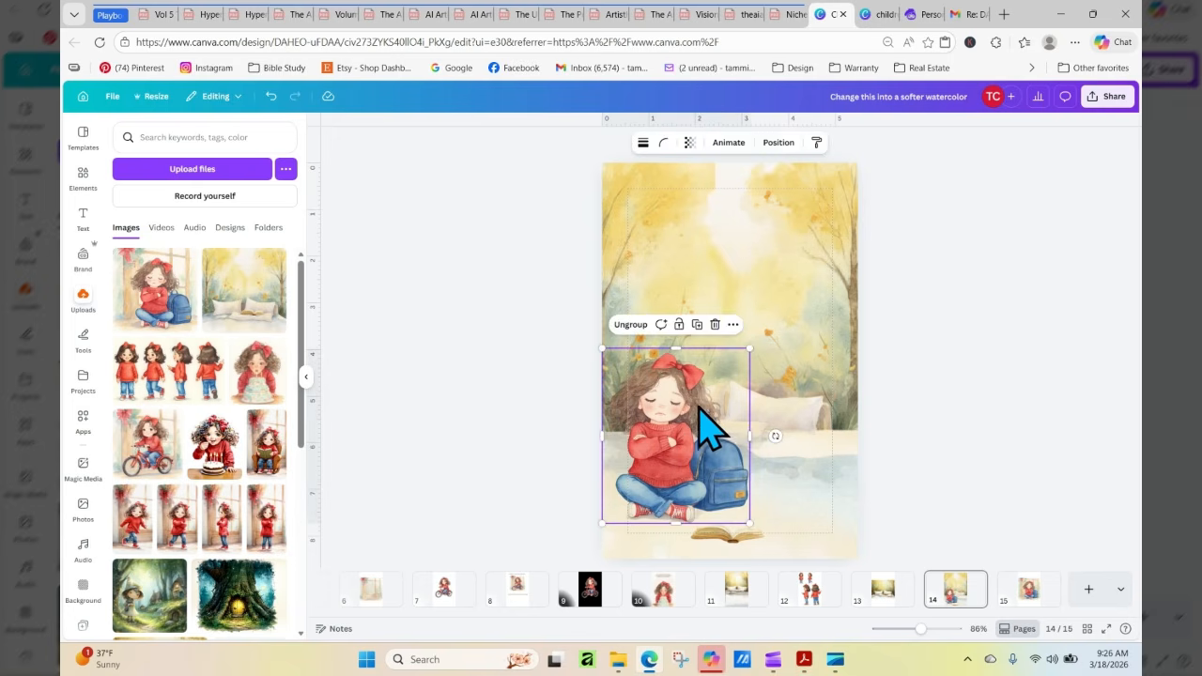
left_click_drag(700, 408, 692, 404)
left_click_drag(737, 543, 690, 542)
left_click(874, 506)
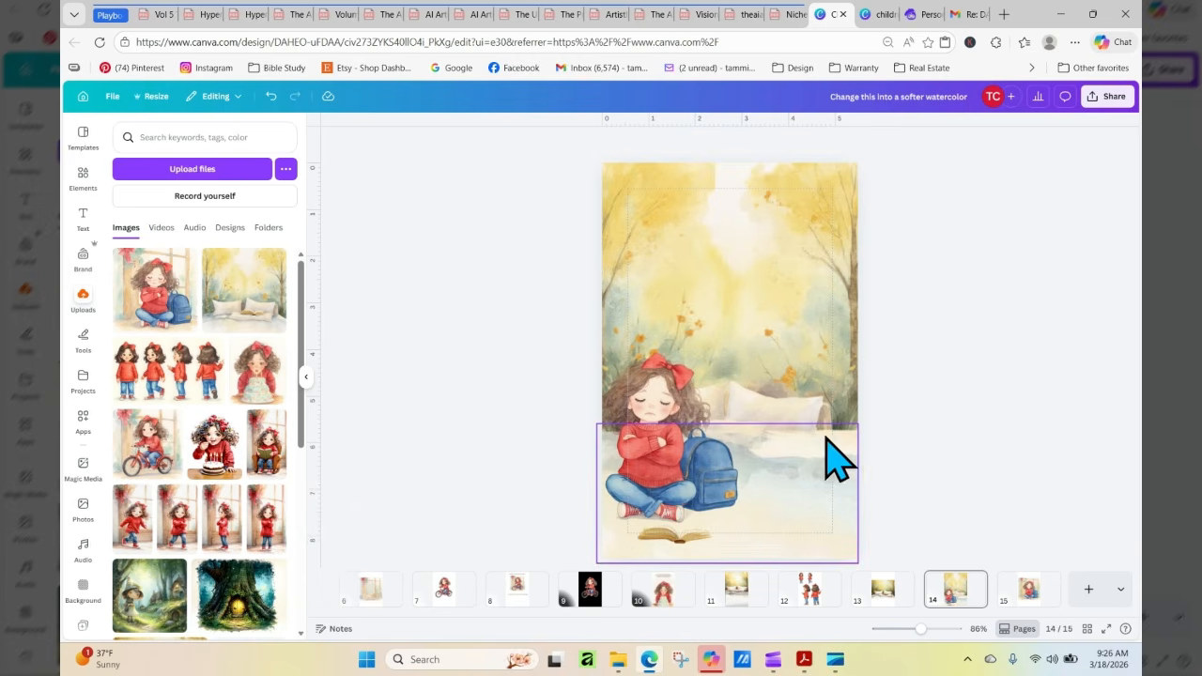
left_click(794, 495)
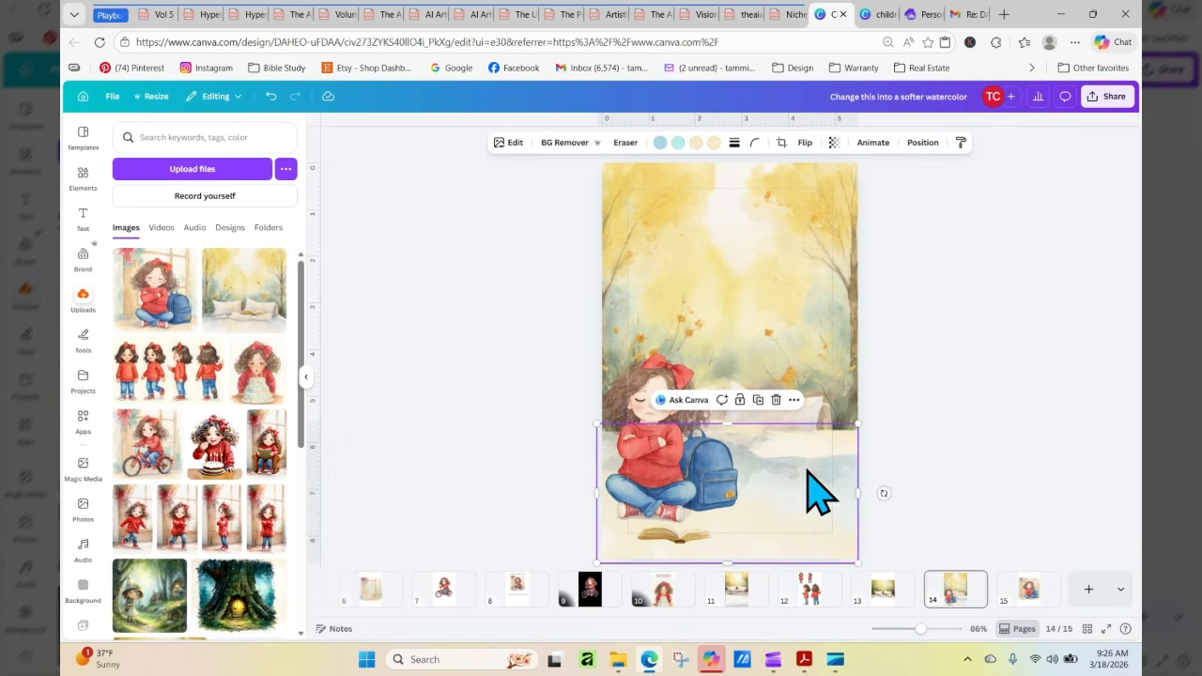
left_click(939, 483)
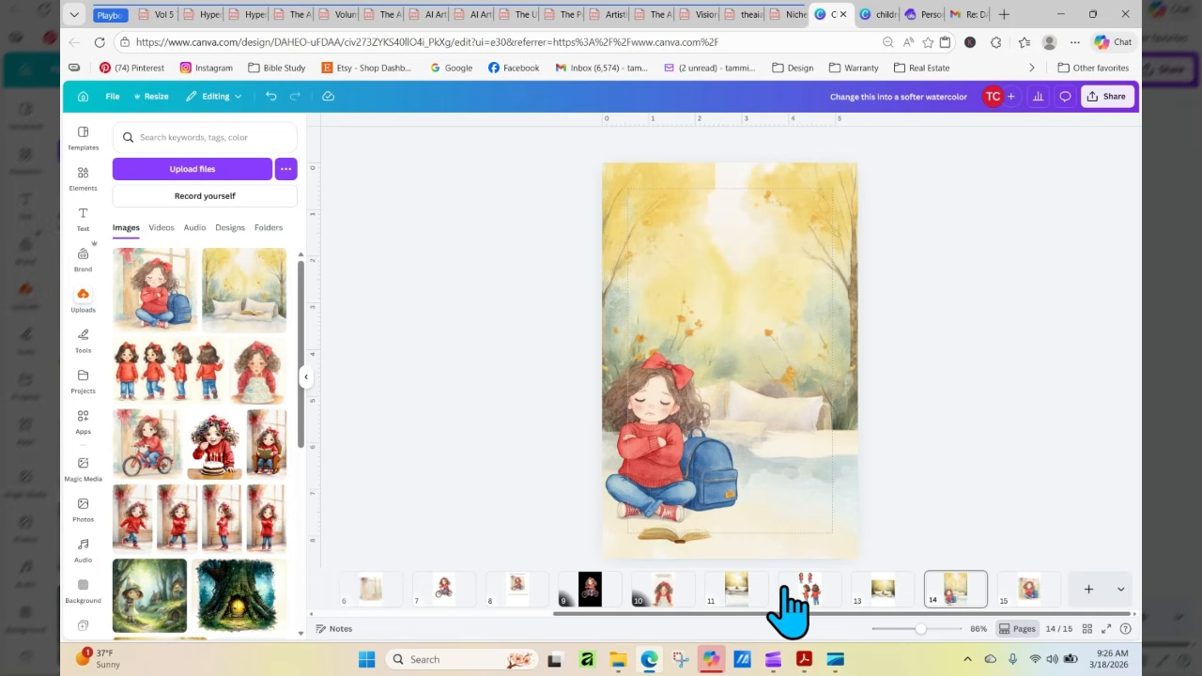
Copy the three-line story text from page 10 and paste it onto page 14
left_click(663, 596)
right_click(738, 218)
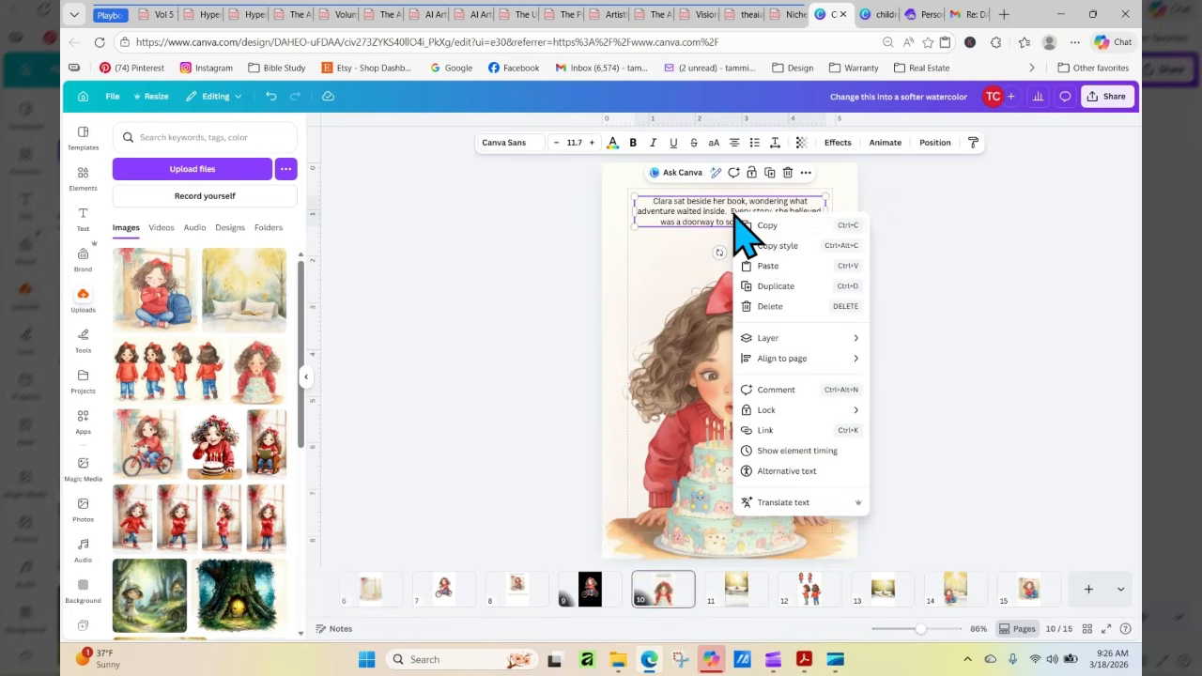
left_click(761, 230)
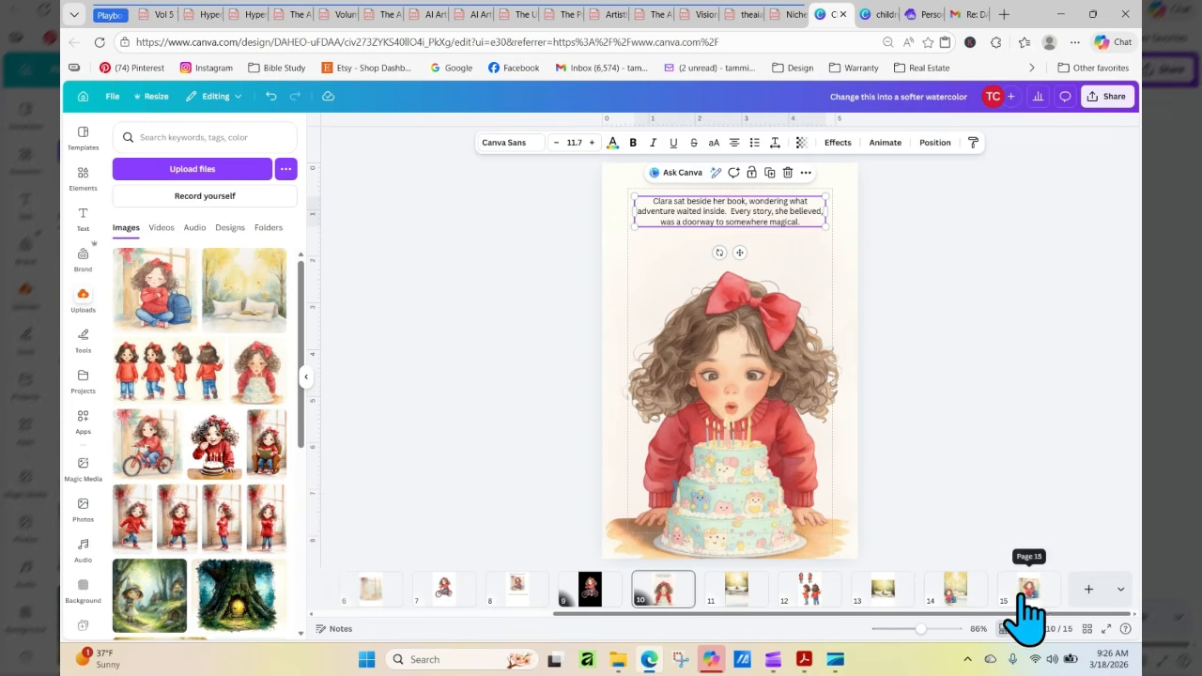
left_click(949, 593)
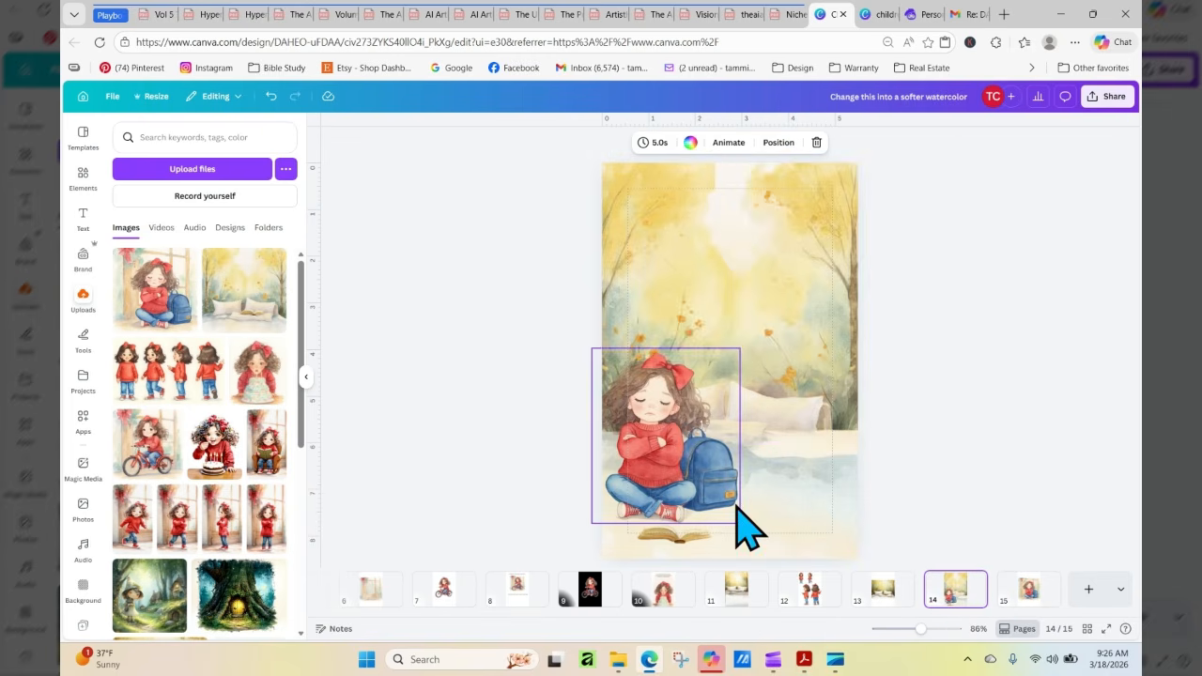
right_click(794, 470)
left_click(822, 345)
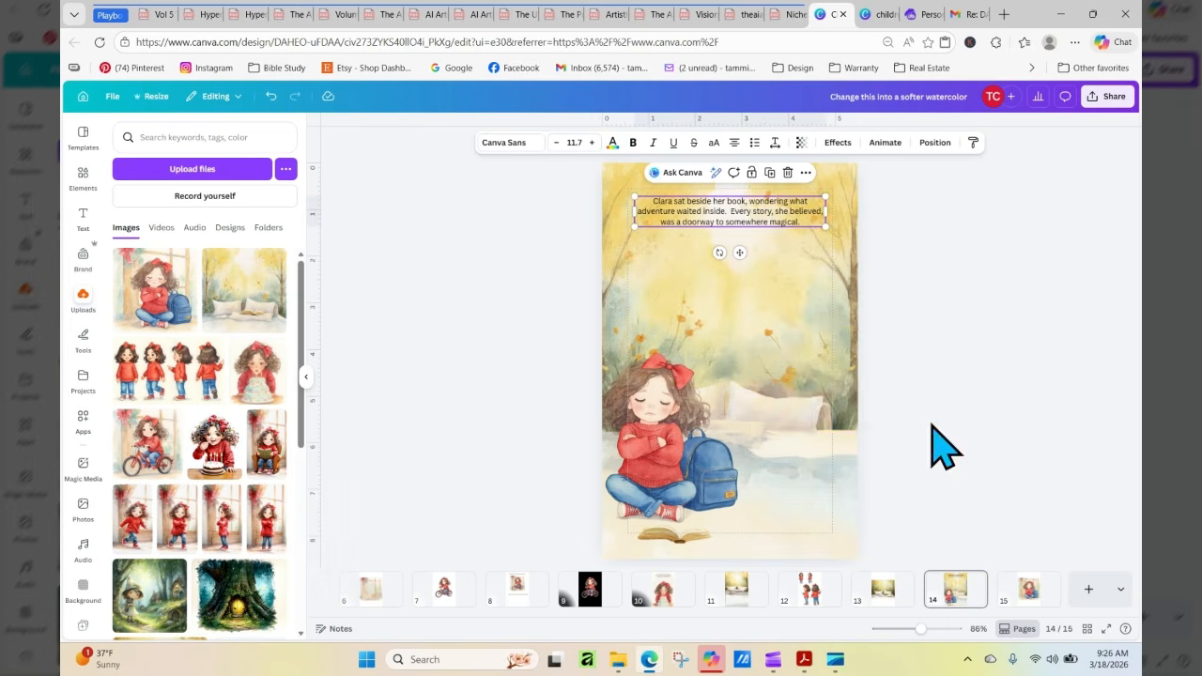
Move the story text beside the backpack and narrow its box so the text wraps within the page
left_click_drag(742, 226, 848, 451)
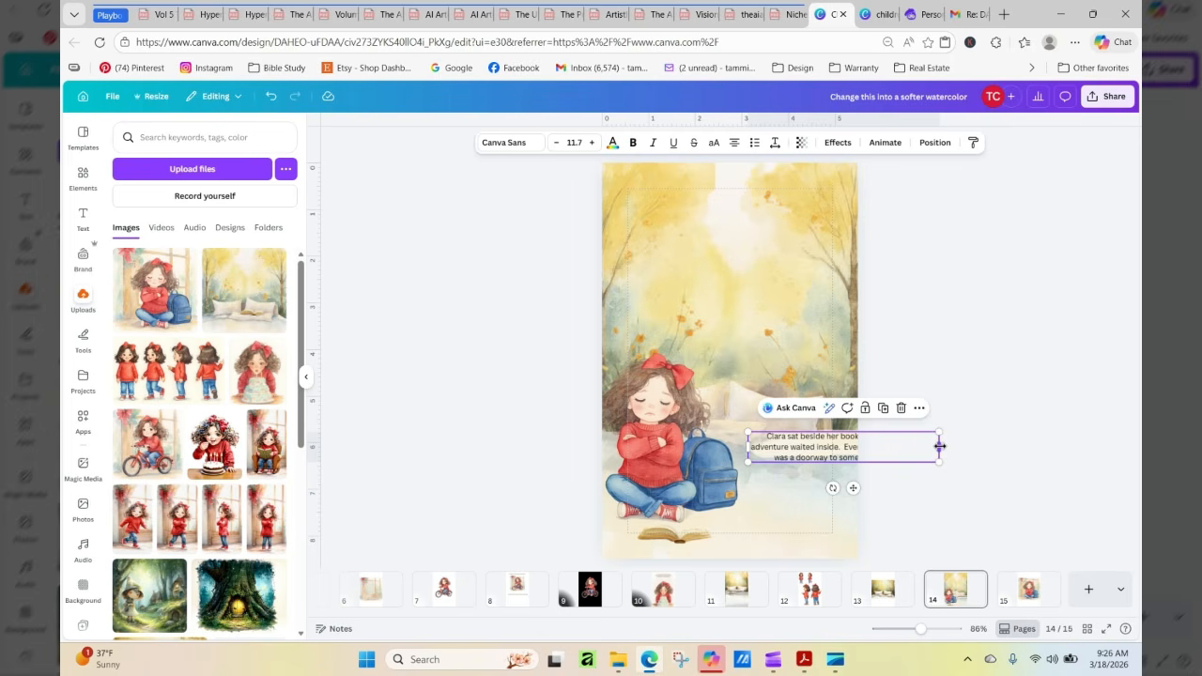
left_click_drag(933, 447, 811, 489)
left_click(909, 499)
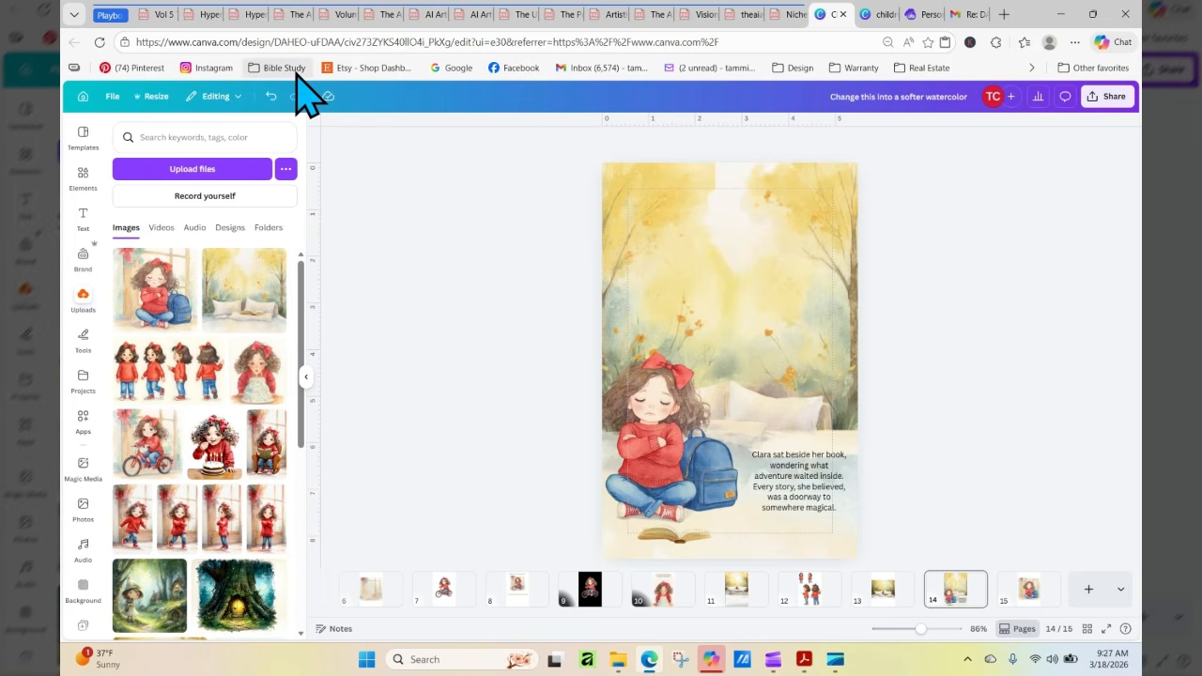
Switch to the Volume 2 AI Artist's Playbook PDF and show the whole cover on page 1
left_click(344, 14)
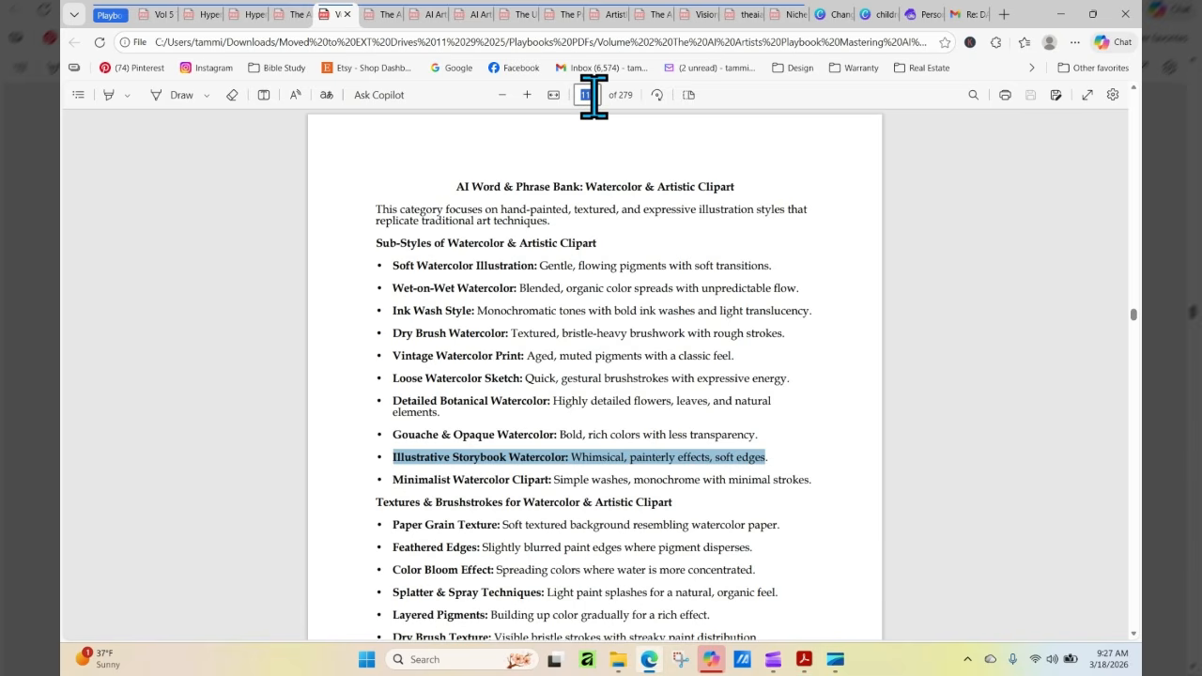
key("Return")
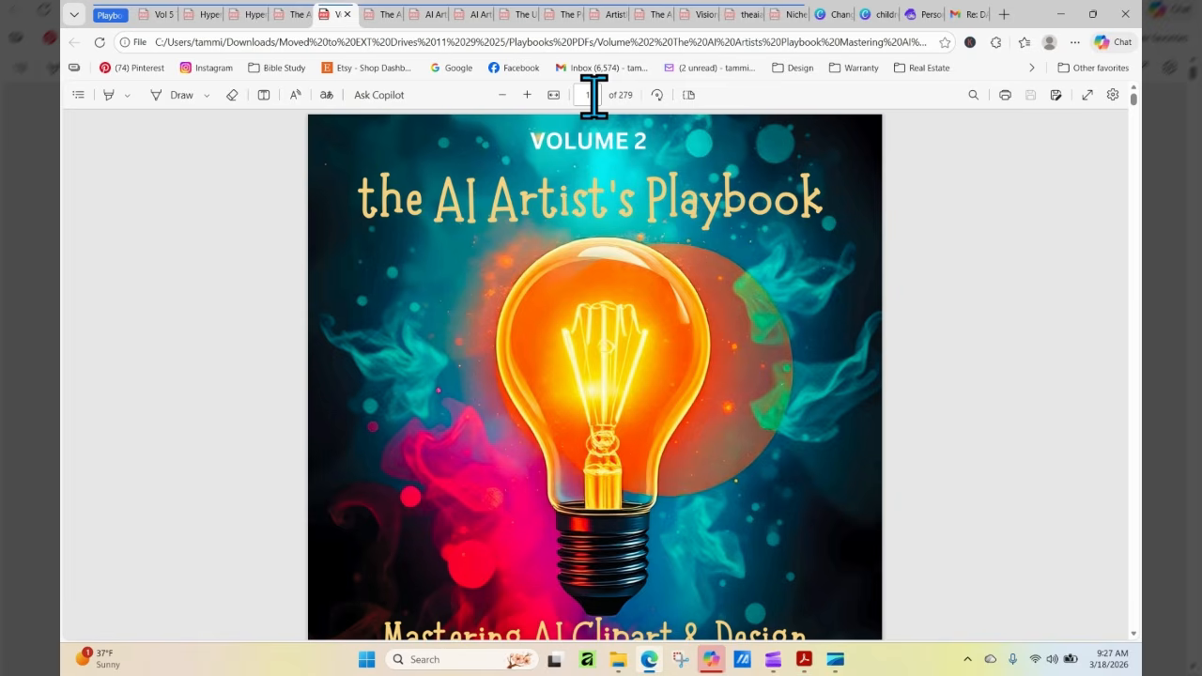
left_click(503, 95)
left_click(503, 96)
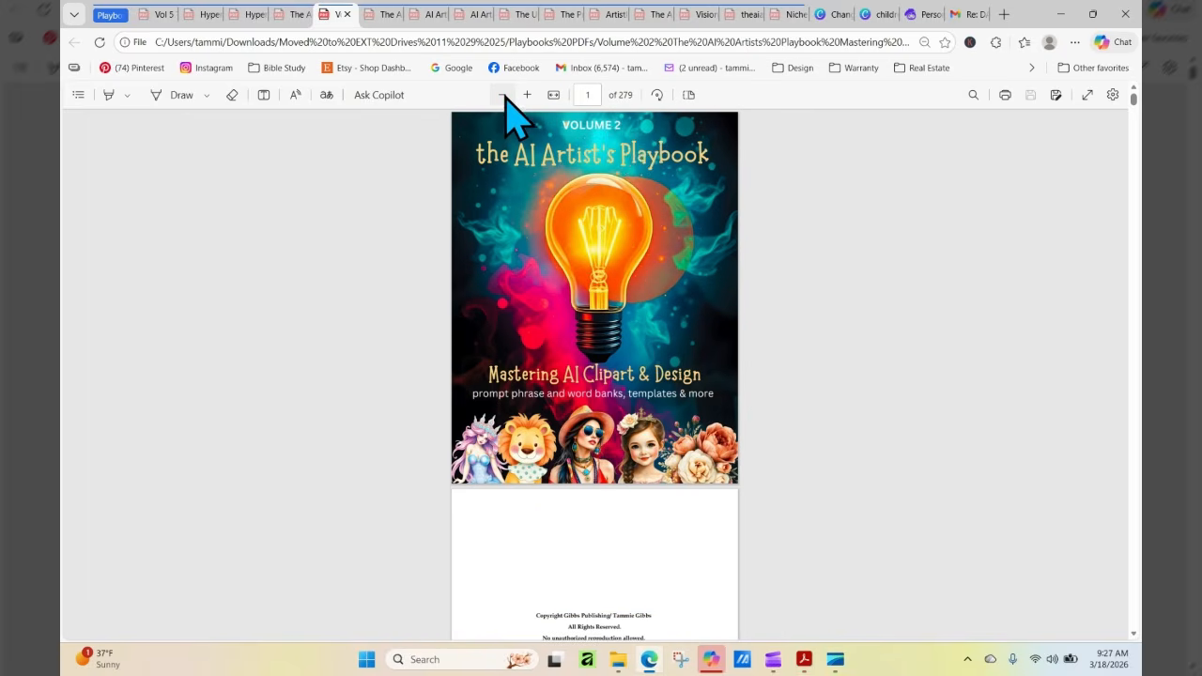
Go to the contents on page 6 of the playbook and open the Historical Fashion Clipart word bank
left_click(597, 97)
key("Return")
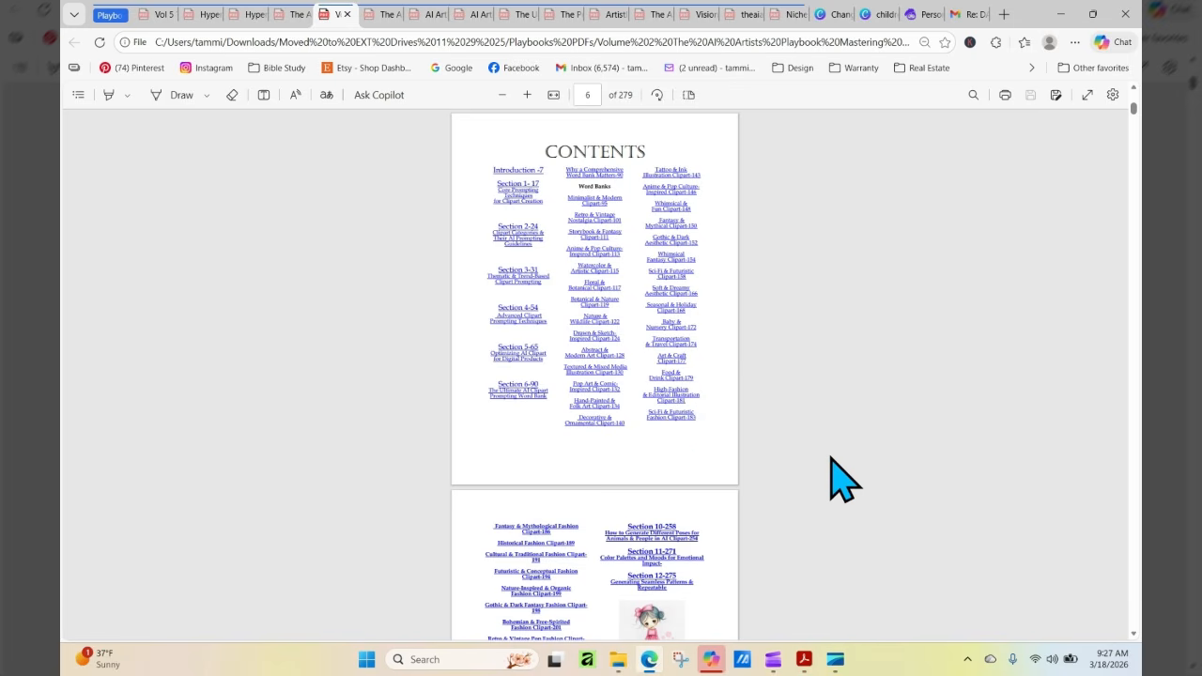
scroll(842, 481, "down", 1)
scroll(831, 457, "down", 4)
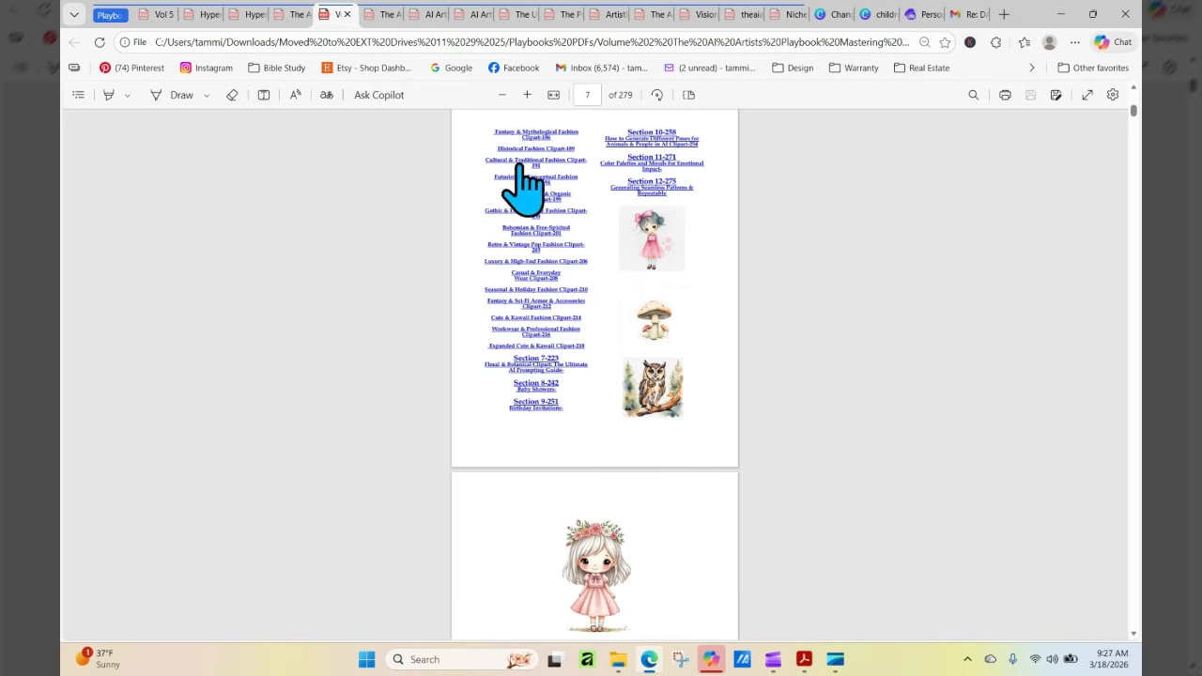
left_click(529, 150)
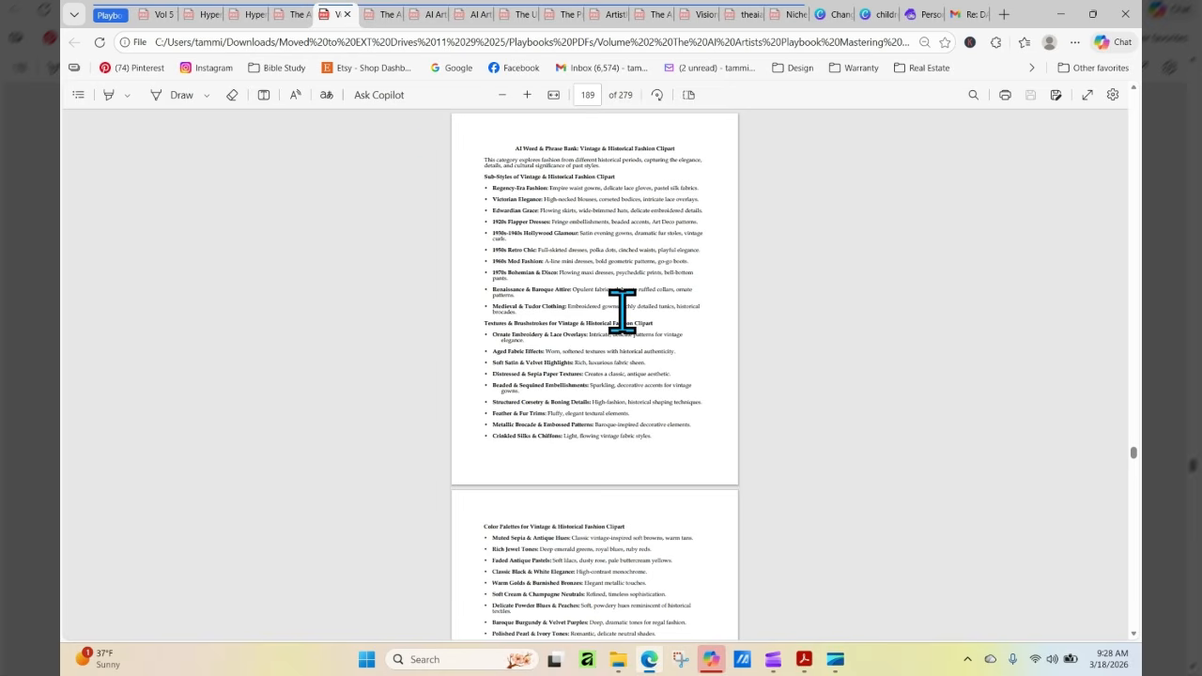
Return to the contents on page 6, enlarge the view, and read through the Storybook & Fantasy Clipart word bank
left_click(595, 94)
key("Return")
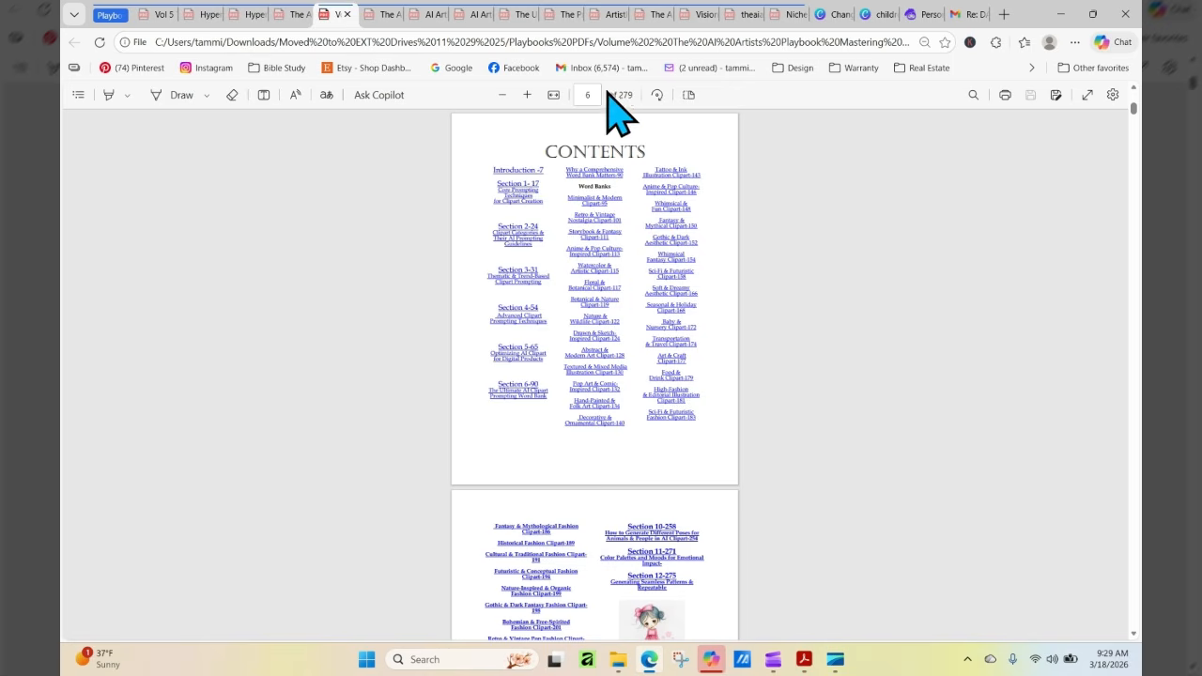
left_click(528, 95)
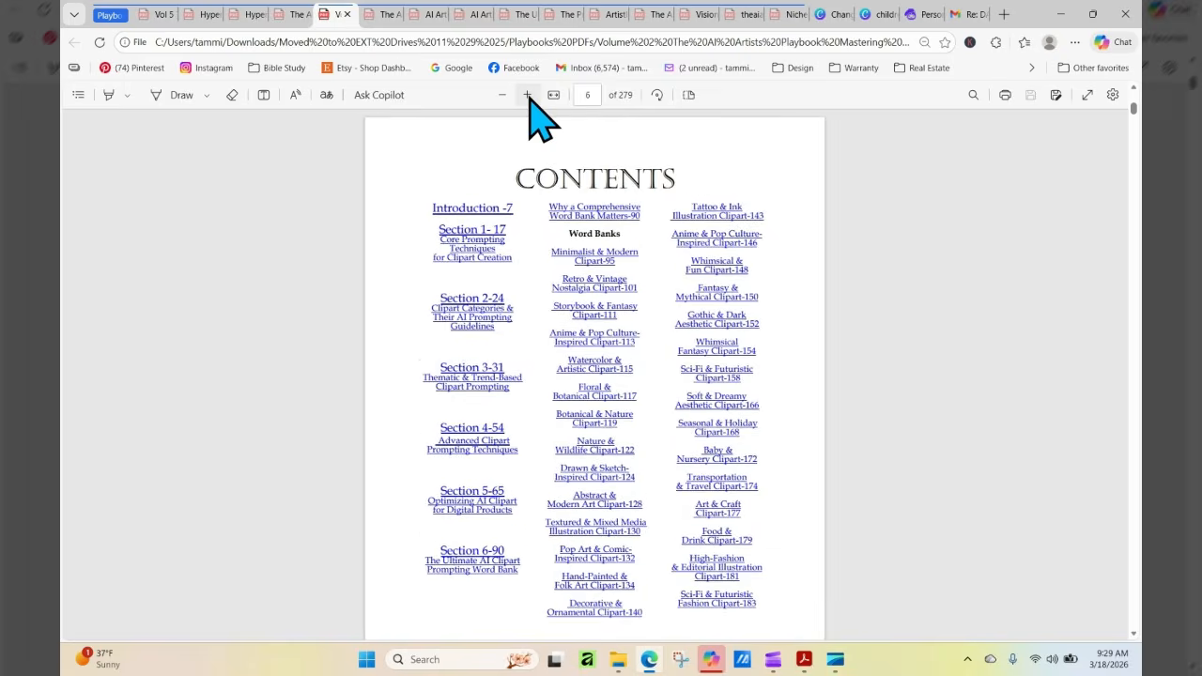
left_click(595, 313)
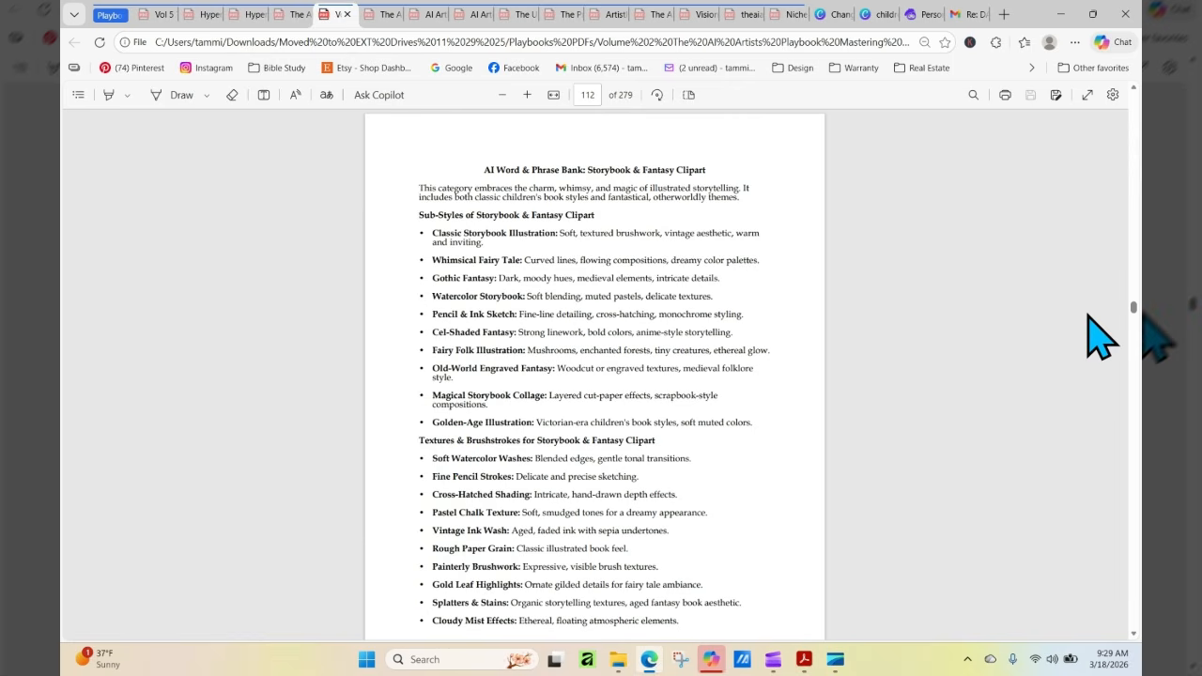
scroll(1099, 336, "down", 1)
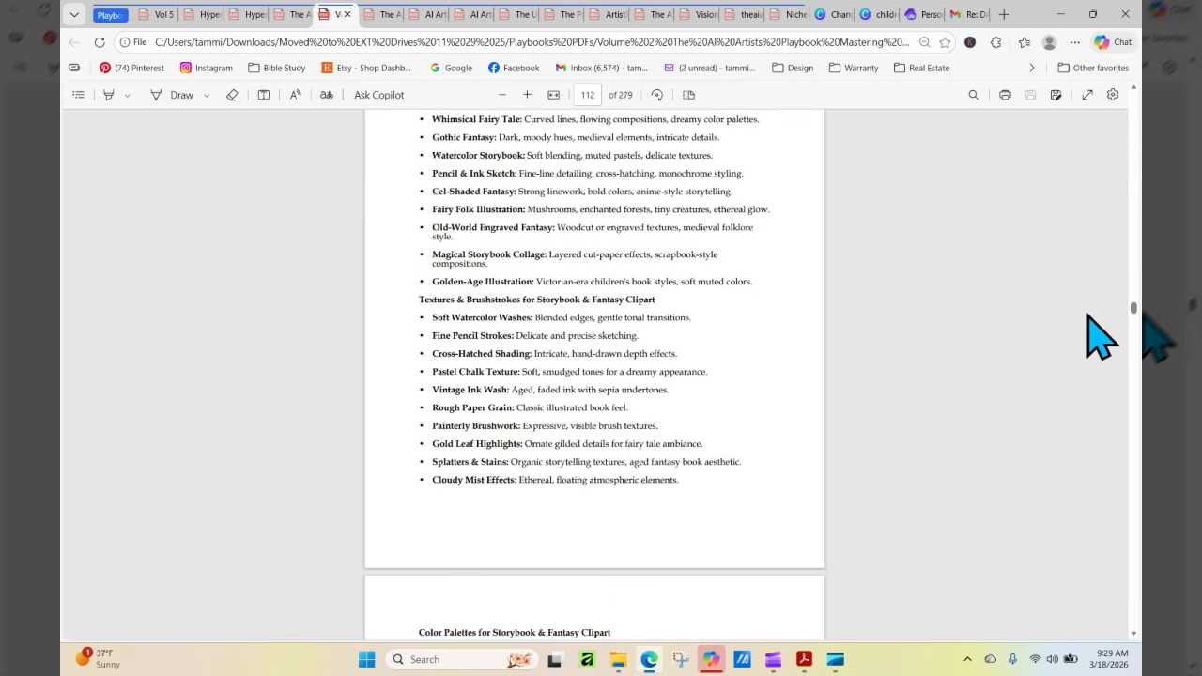
scroll(1101, 336, "down", 6)
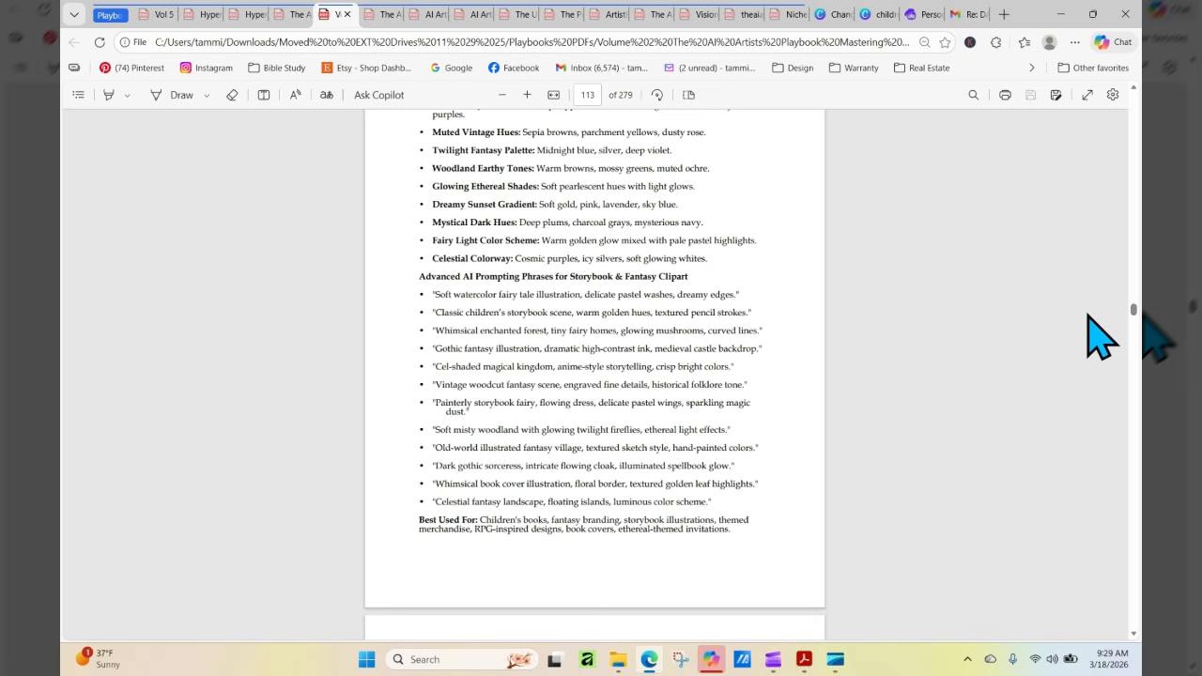
Examine the color palettes and advanced prompting phrases for Storybook & Fantasy Clipart on page 113
scroll(1101, 336, "down", 1)
scroll(1101, 336, "down", 1)
scroll(1101, 337, "down", 3)
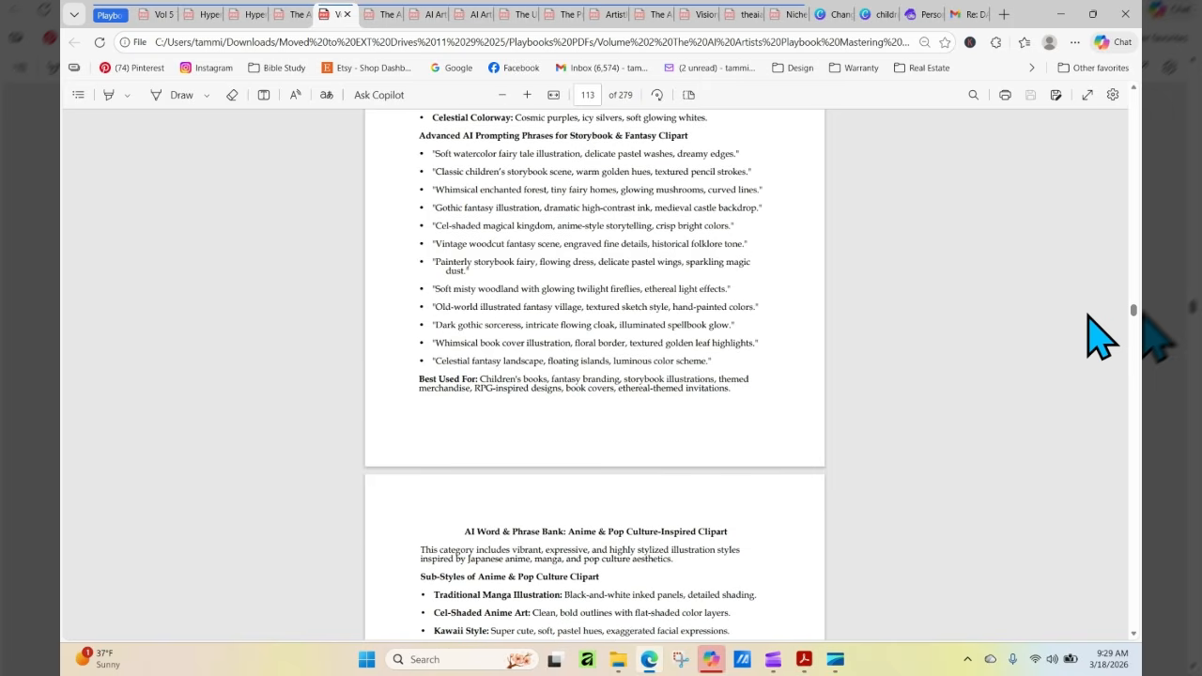
scroll(1088, 315, "up", 6)
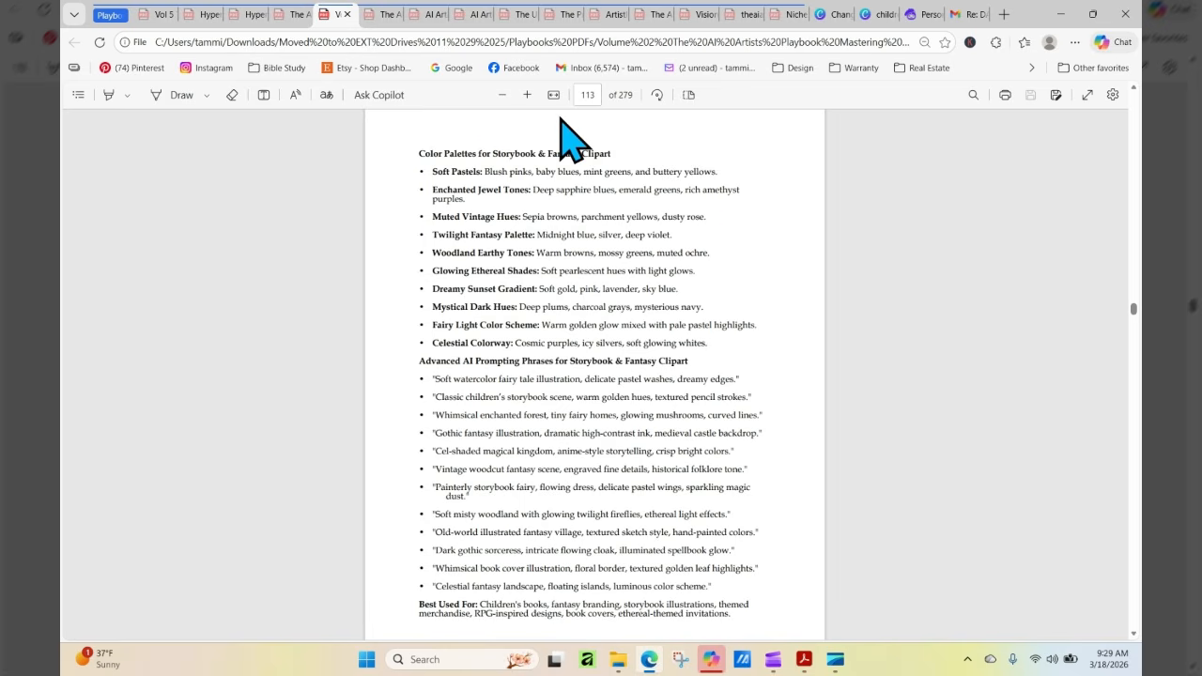
Return to the contents on page 6, open the Watercolor & Artistic Clipart word bank, and read through to its prompting phrases
left_click(595, 95)
type("6")
key("Return")
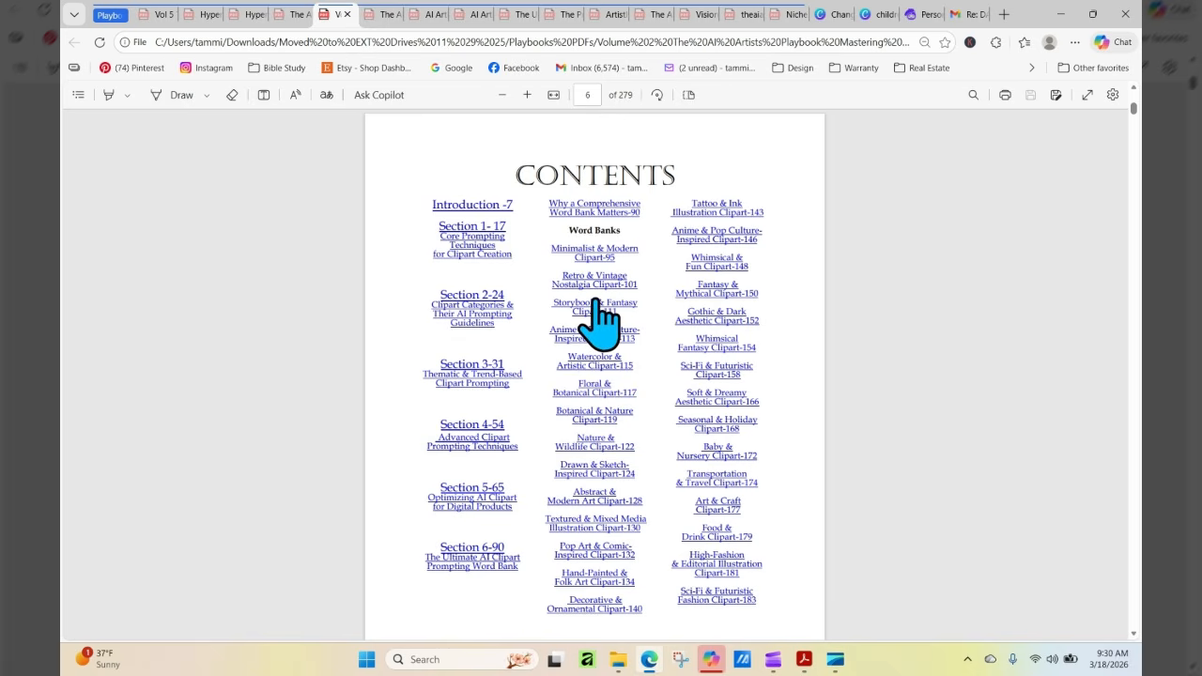
left_click(592, 363)
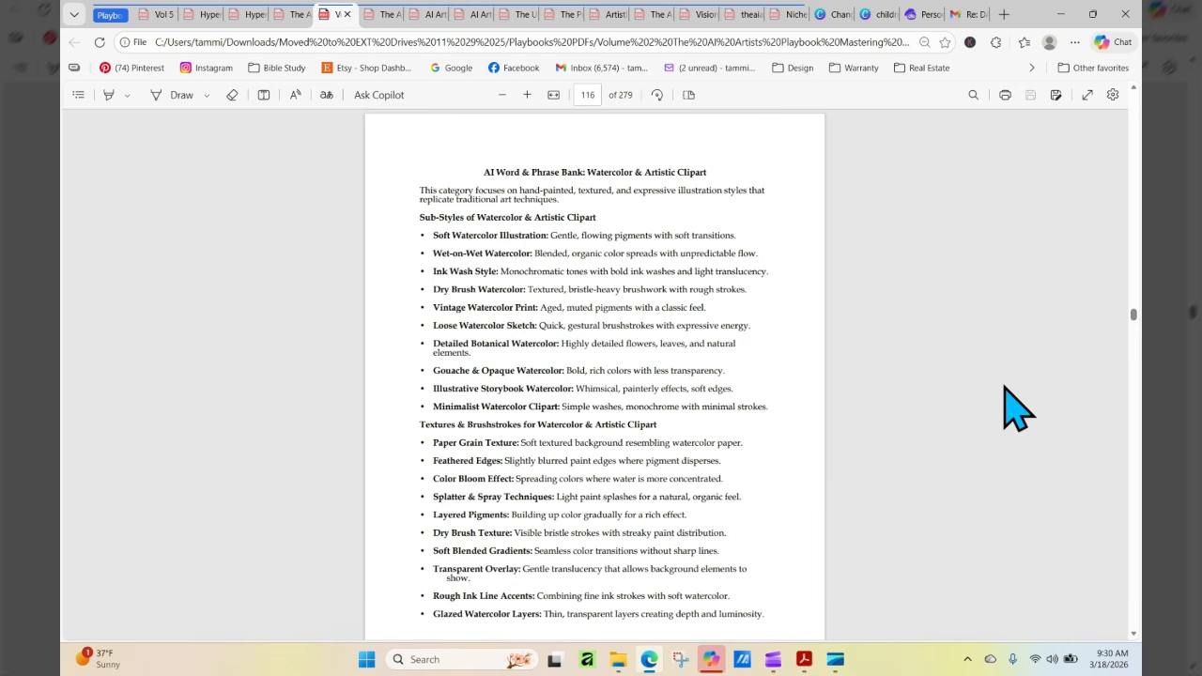
scroll(1018, 408, "down", 2)
scroll(1018, 409, "down", 7)
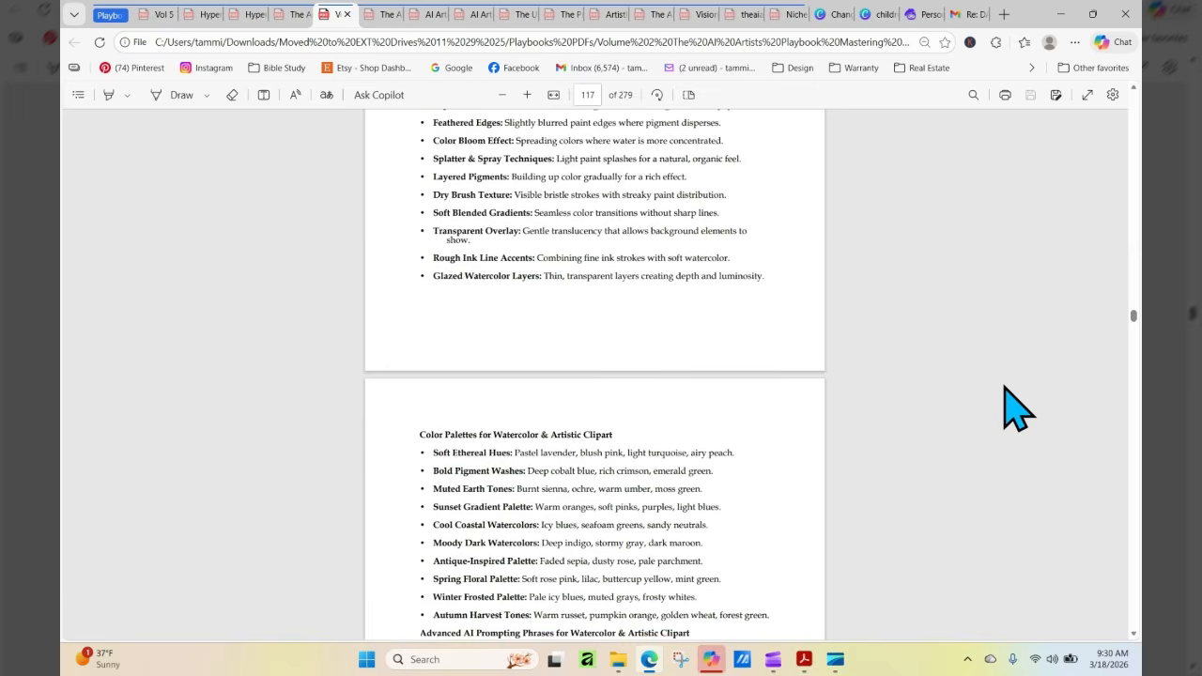
scroll(1018, 409, "down", 2)
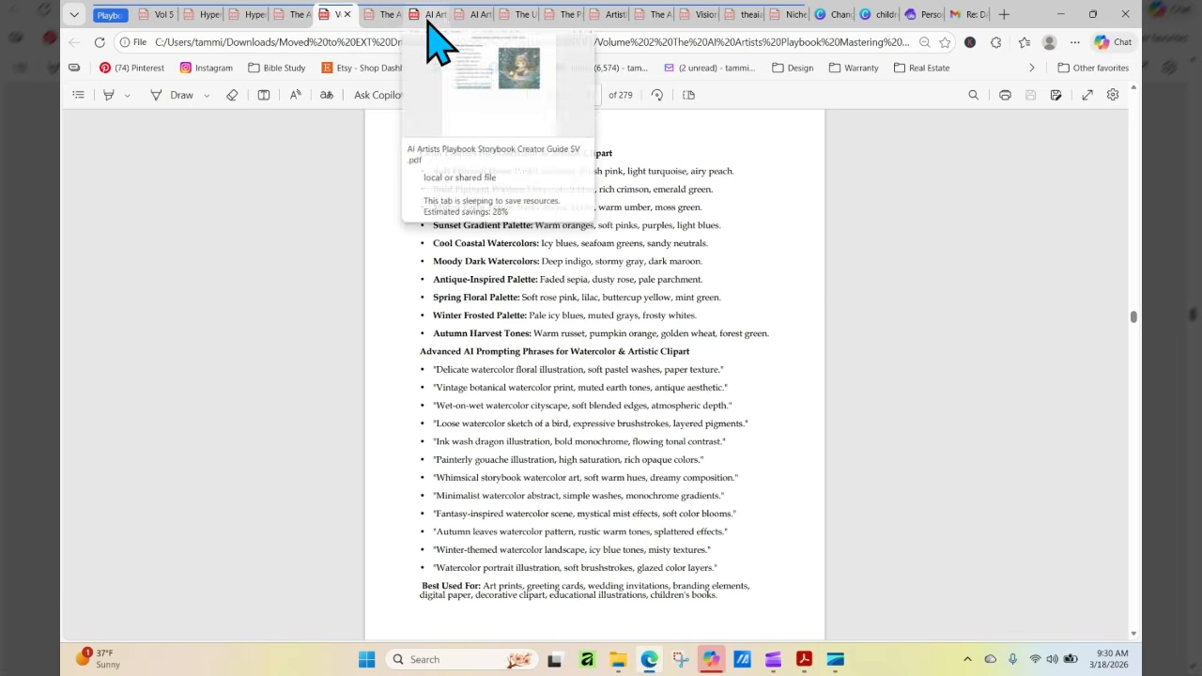
Switch to the Volume 7 Mastering Character Creation, Body Language & Emotions PDF and show the whole cover on page 1
left_click(376, 13)
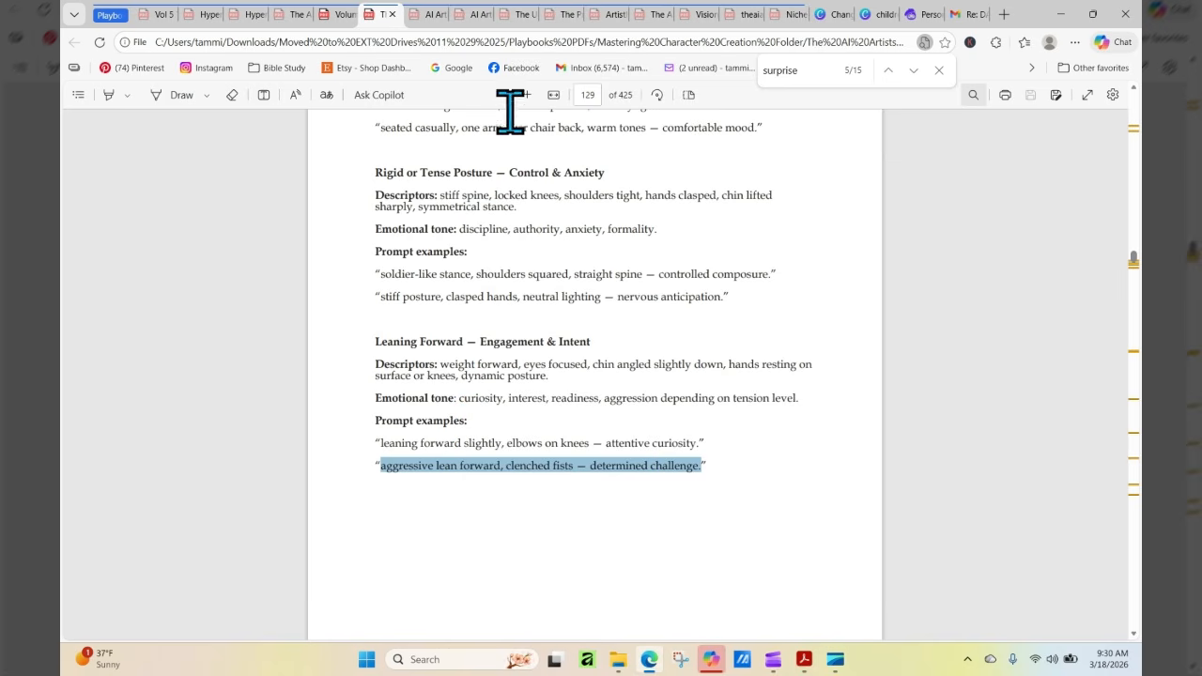
left_click(584, 103)
type("1")
key("Return")
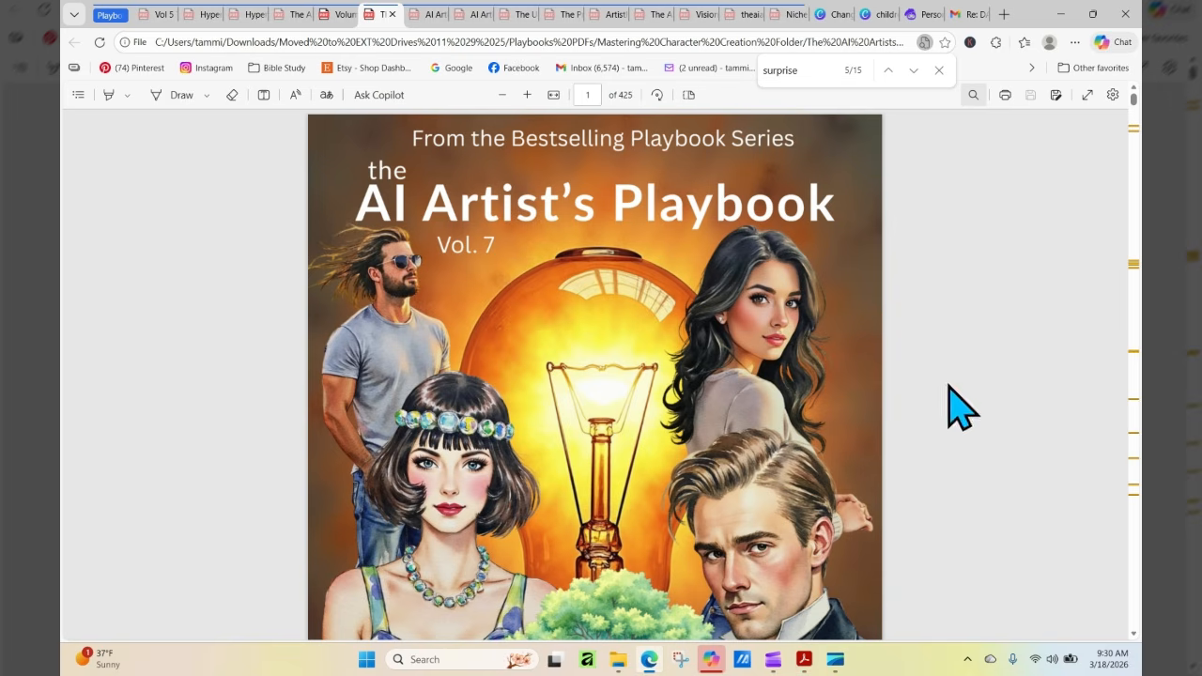
left_click(502, 96)
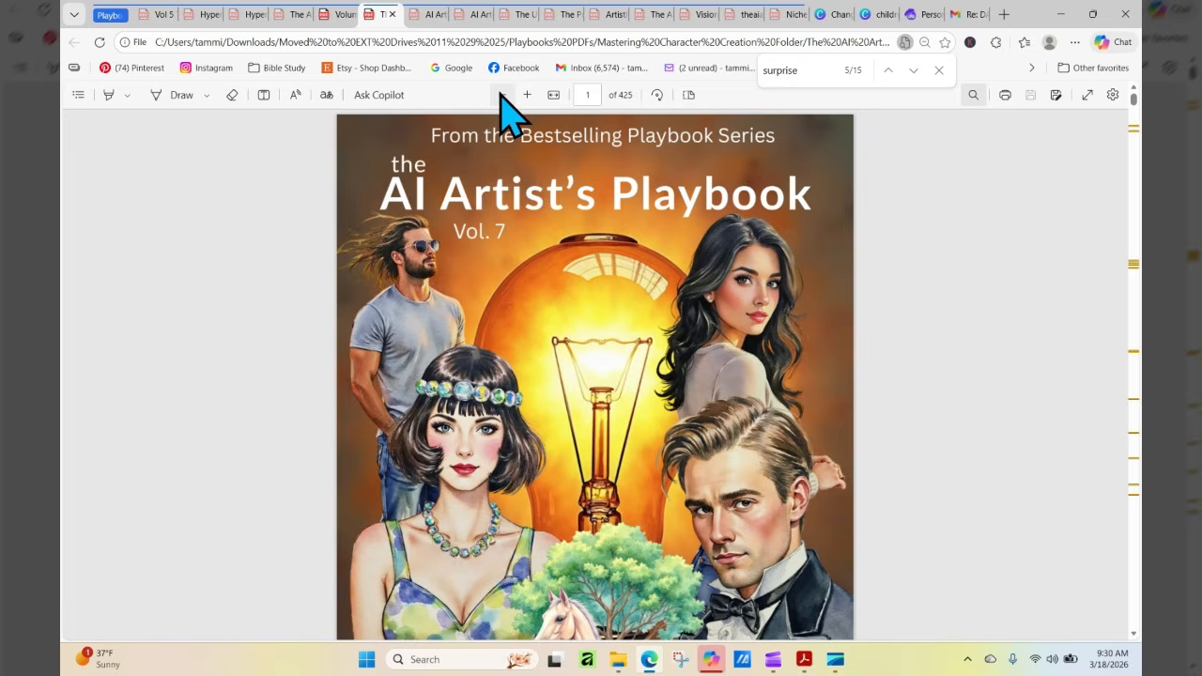
left_click(501, 96)
left_click(501, 96)
left_click(502, 96)
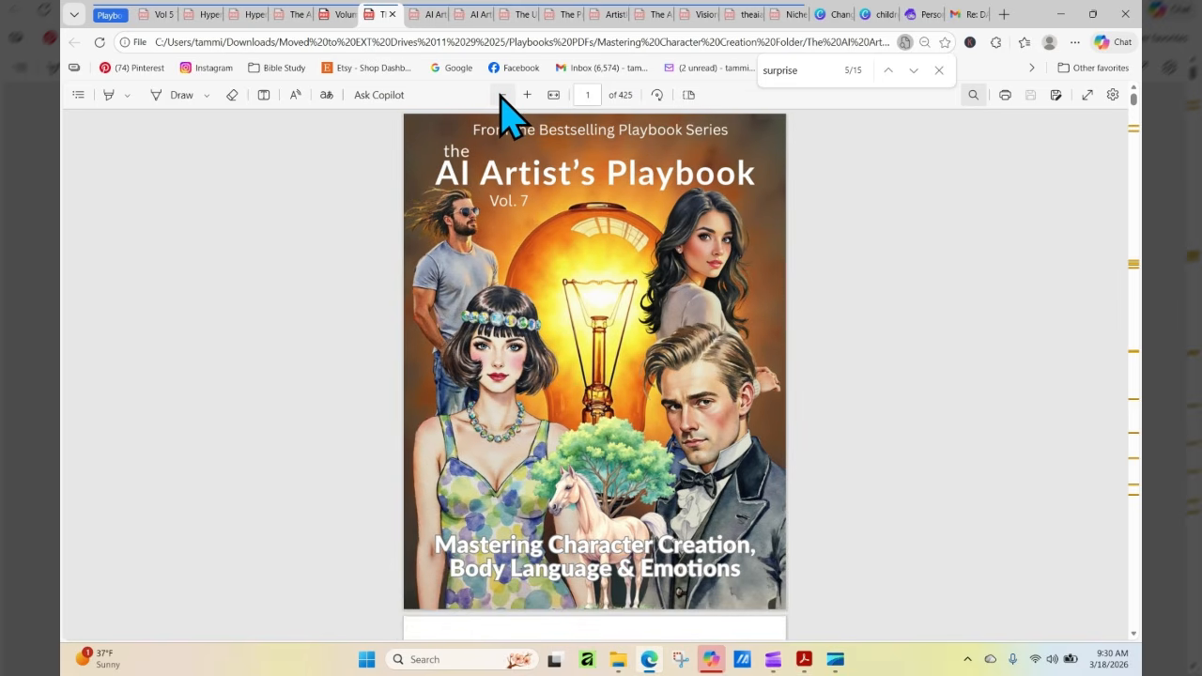
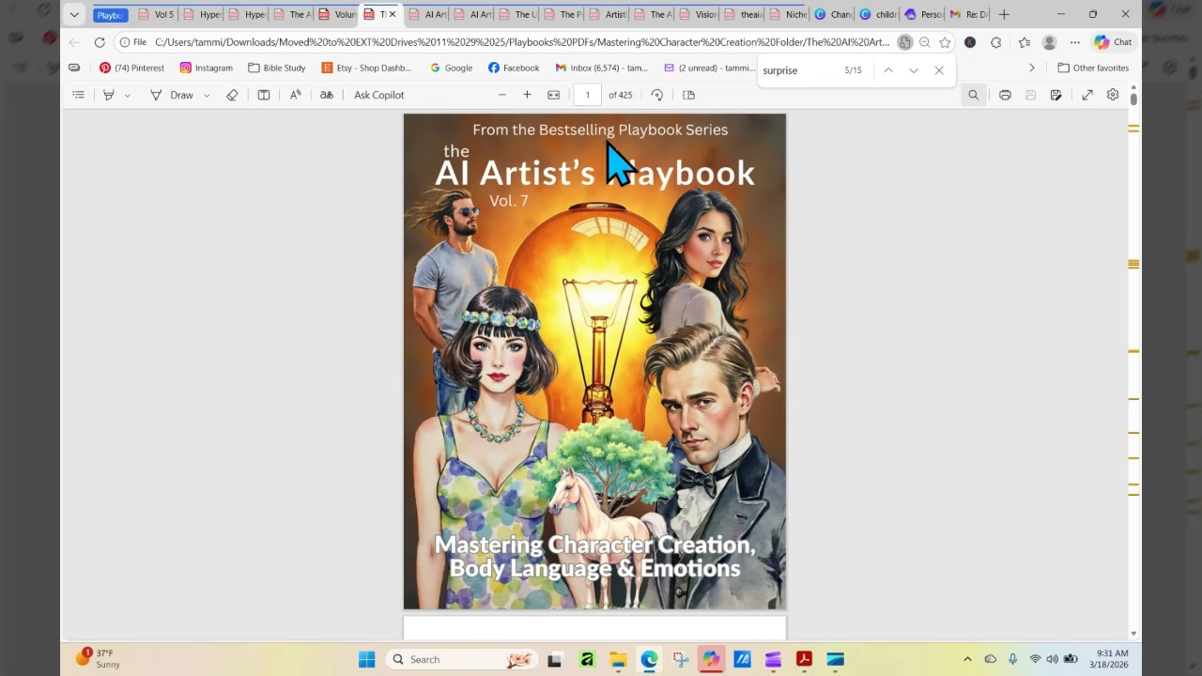
Go to the contents on page 6, open The Language of Skin Tone, Texture & Inclusive Representation, and read through the smart prompting advice on page 46
left_click(596, 94)
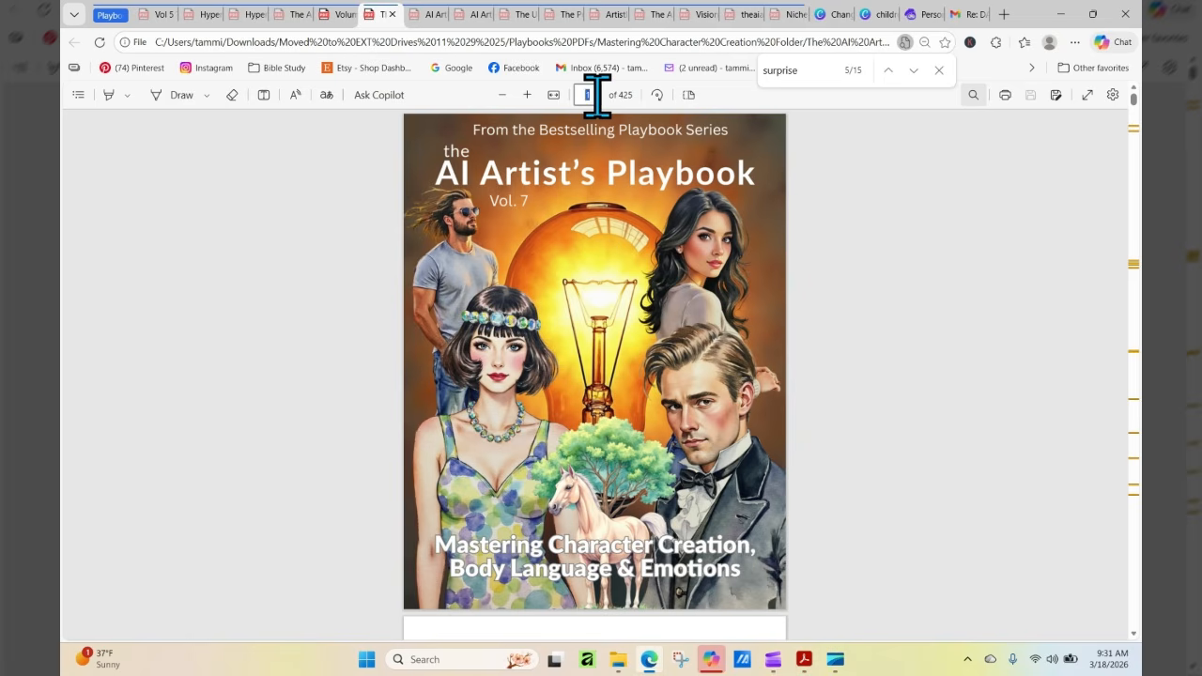
type("6")
key("Return")
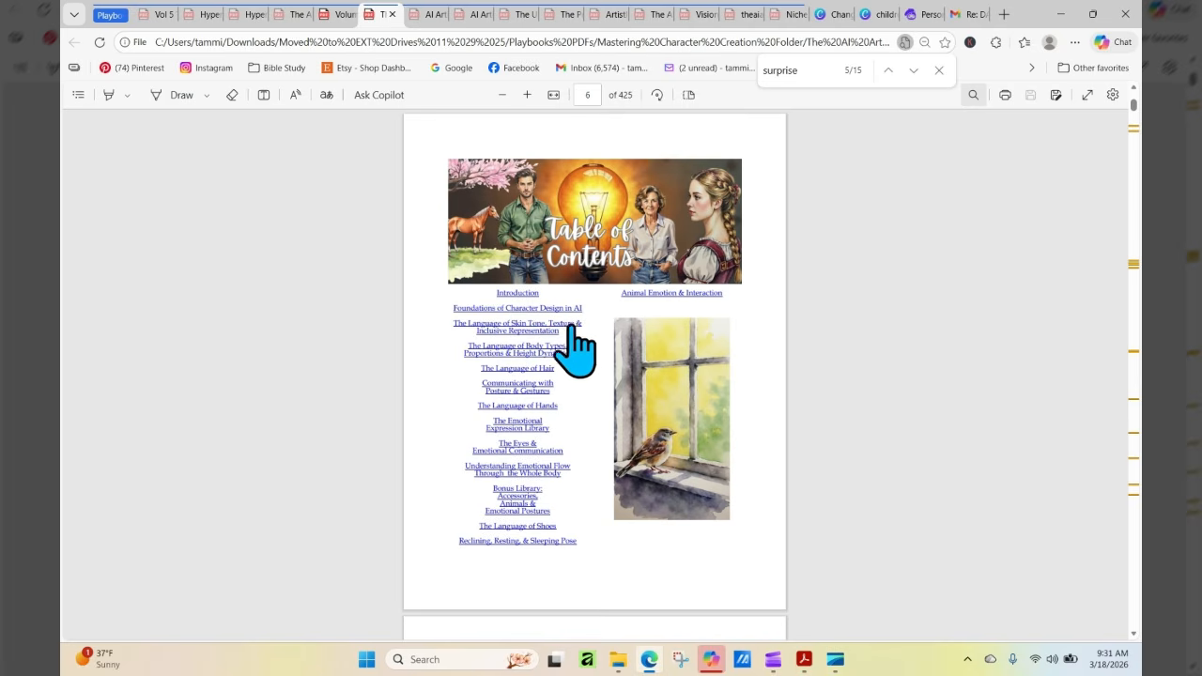
left_click(504, 329)
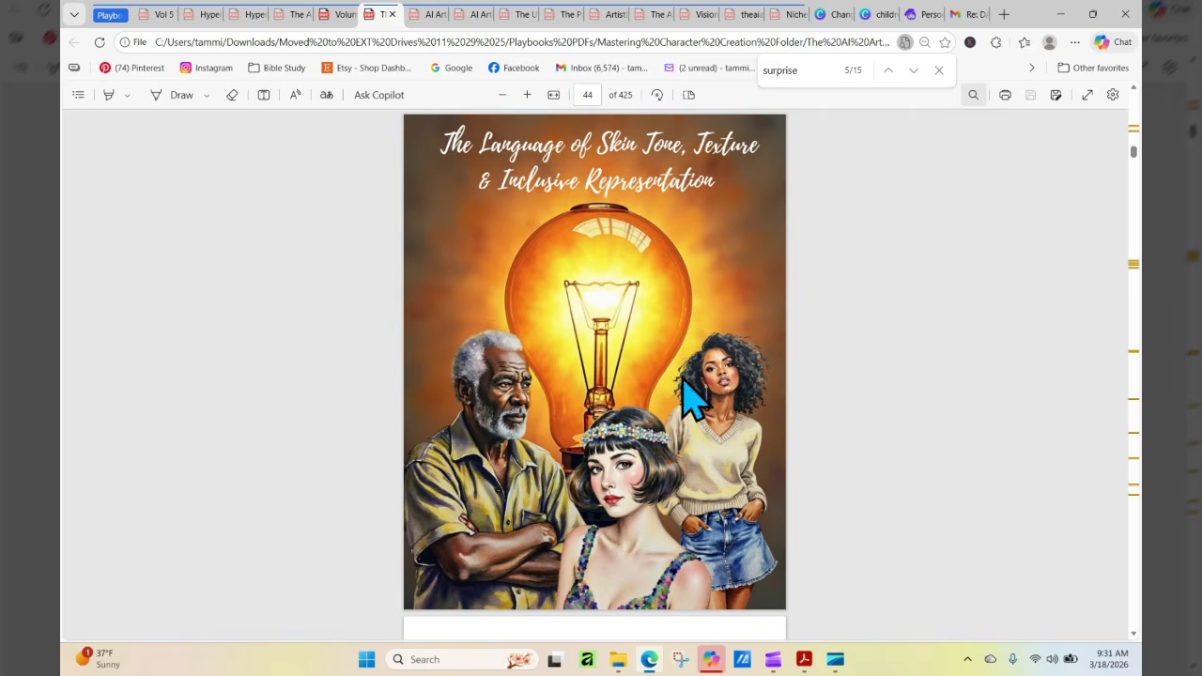
scroll(977, 366, "down", 1)
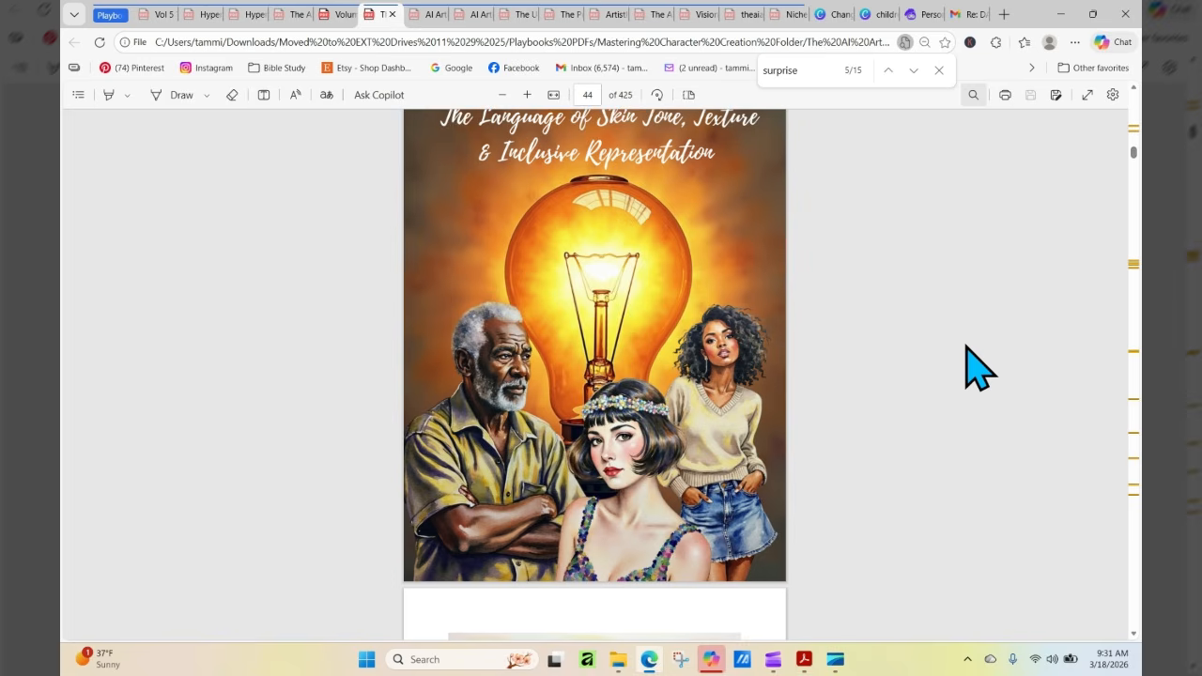
scroll(977, 367, "down", 5)
scroll(977, 366, "down", 3)
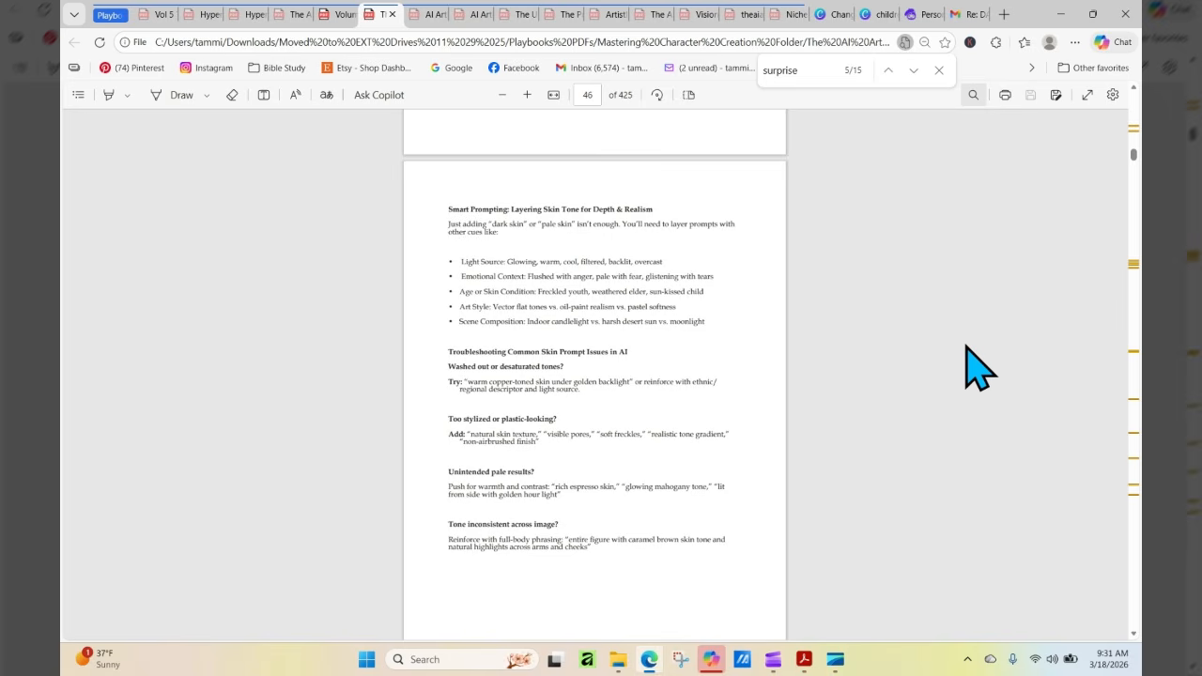
scroll(976, 367, "down", 2)
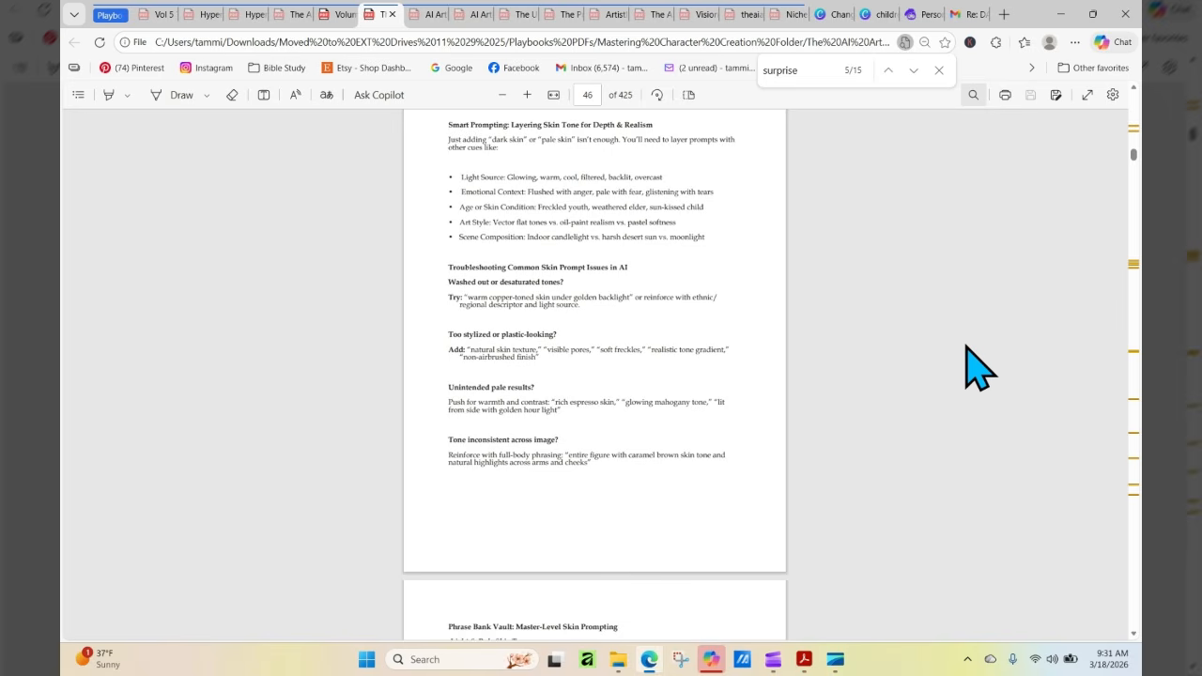
Read the Master-Level Skin Prompting phrase bank on pages 47 to 49, from light tones through fantasy and emotional skin prompts
scroll(967, 348, "down", 5)
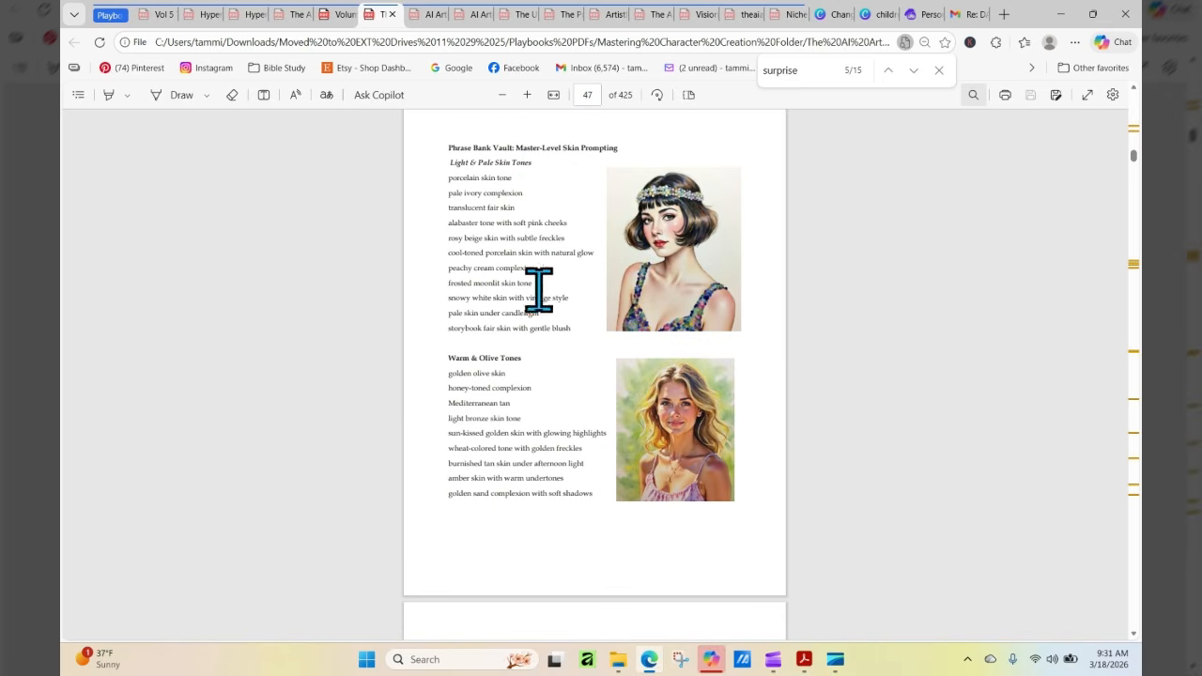
scroll(903, 385, "down", 1)
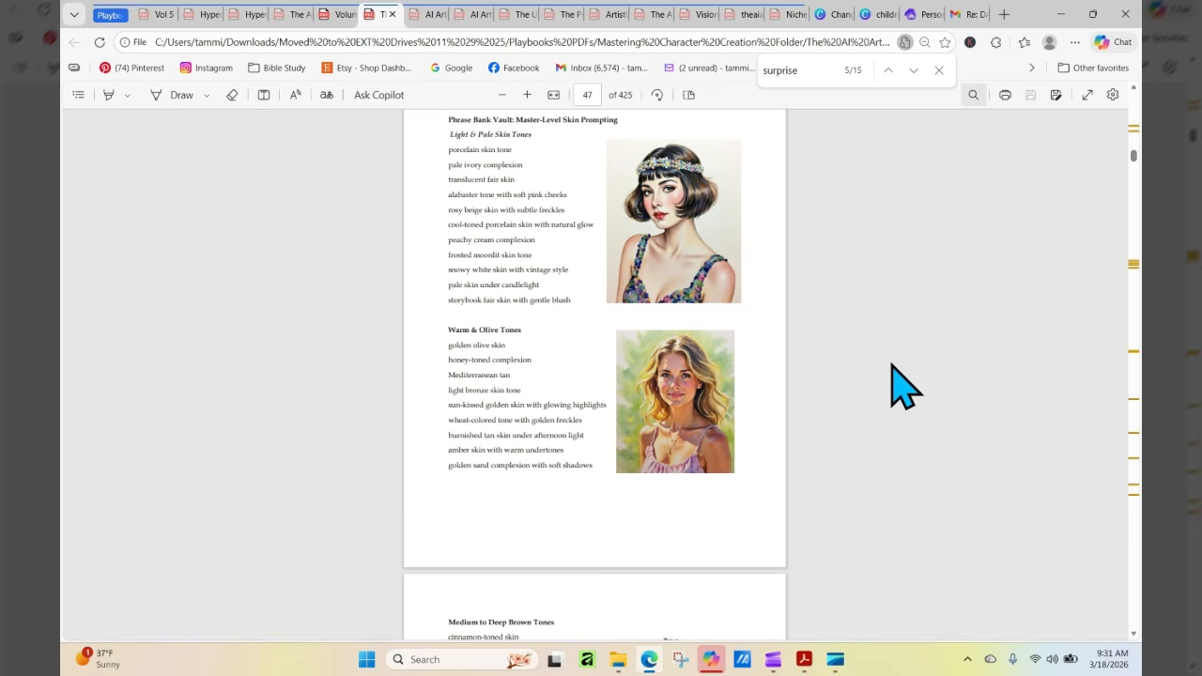
scroll(903, 385, "down", 3)
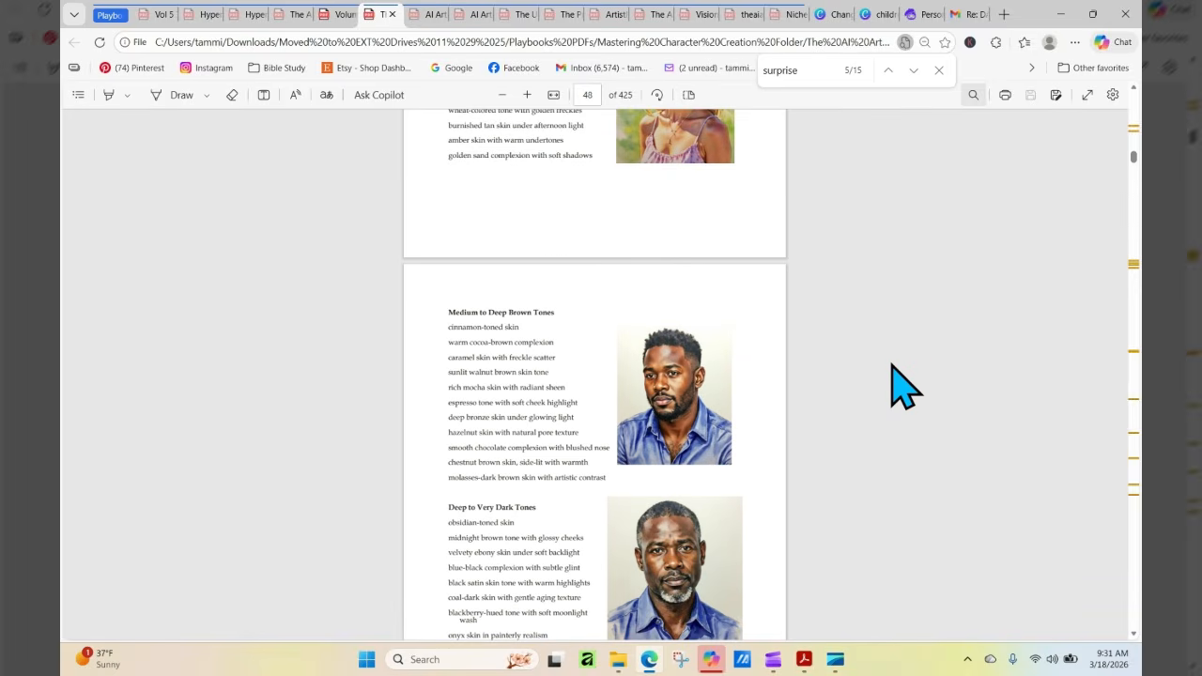
scroll(903, 385, "down", 1)
scroll(904, 385, "down", 3)
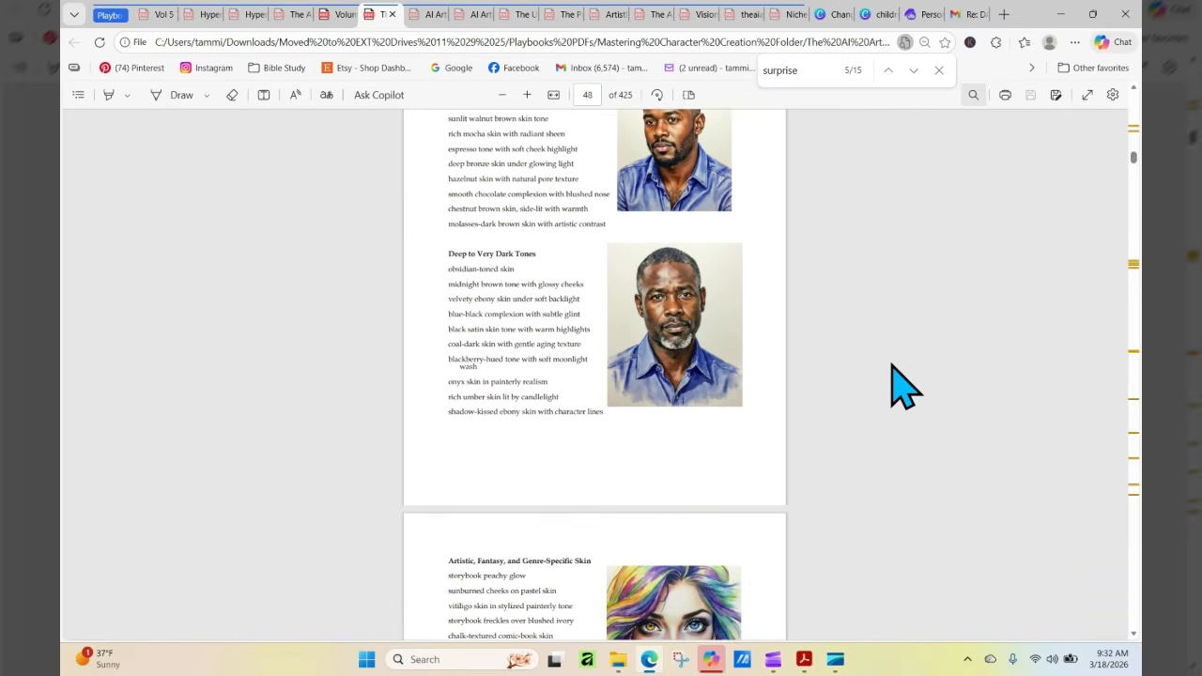
scroll(903, 385, "down", 3)
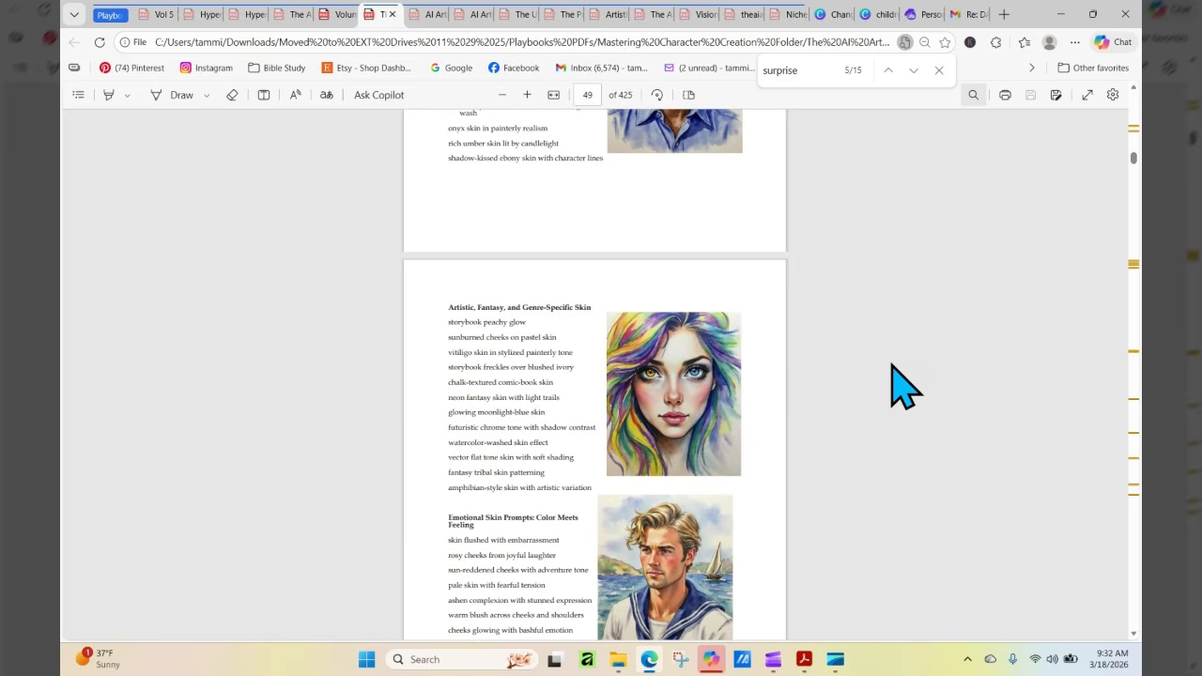
scroll(903, 385, "down", 2)
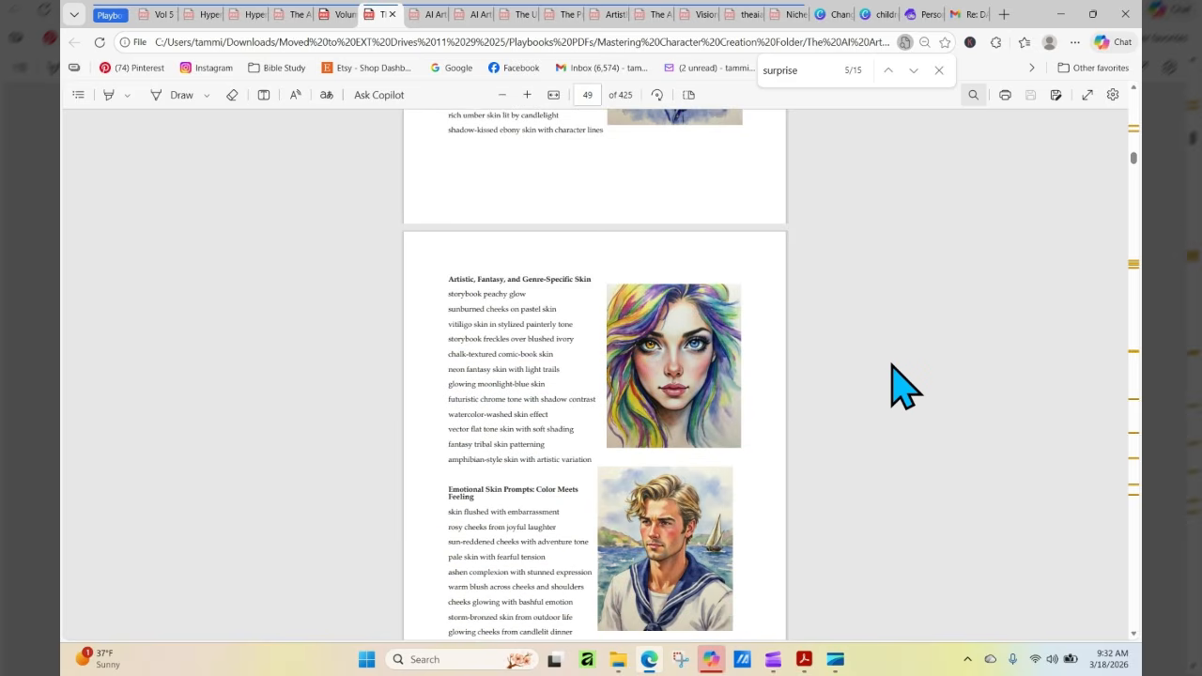
scroll(903, 385, "down", 1)
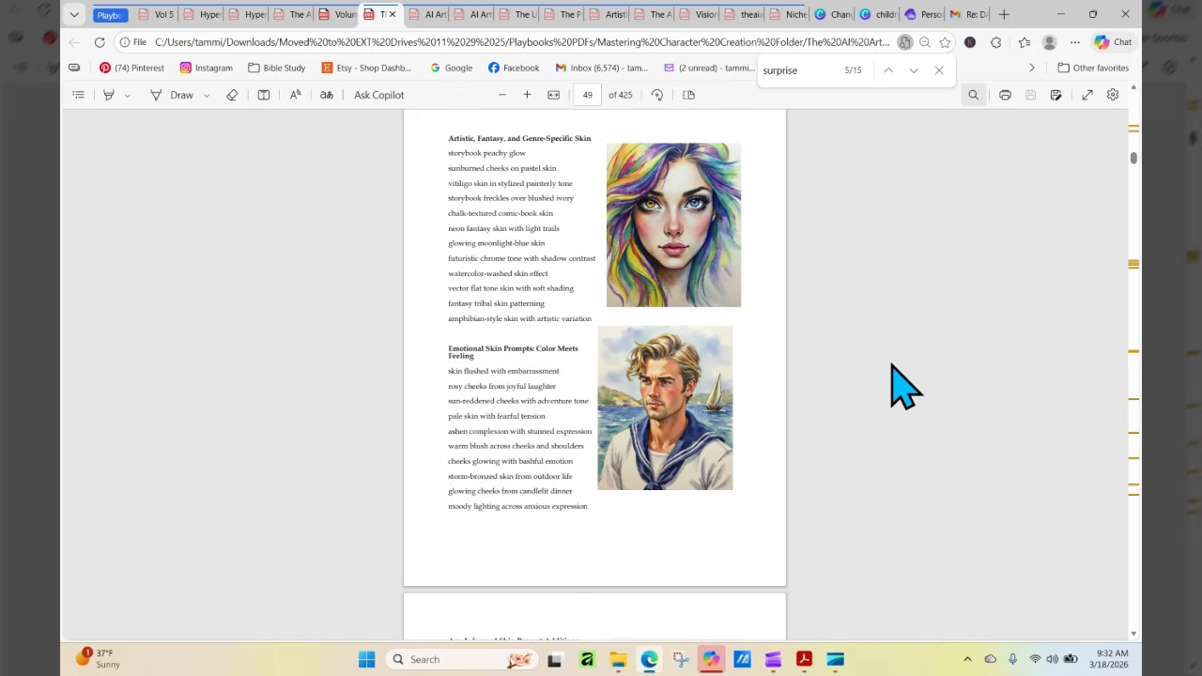
Examine the age-informed, texture, lighting and storytelling skin prompts, continuing to the copy-paste phrases by art style on page 54
scroll(904, 385, "down", 2)
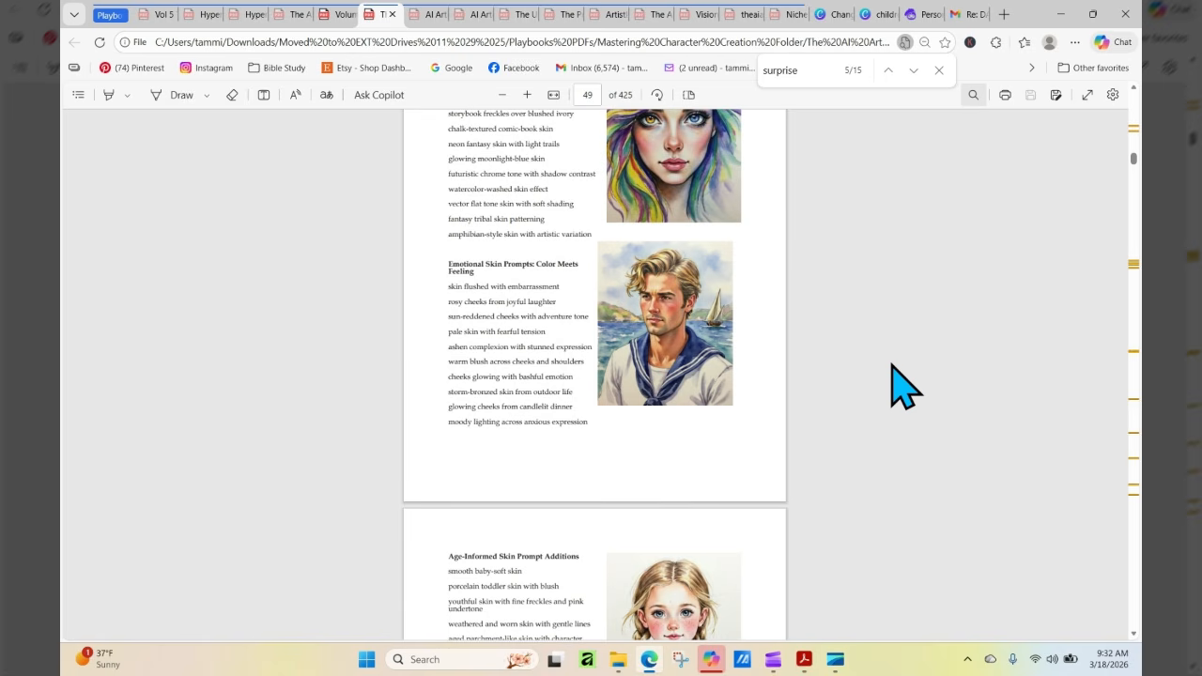
scroll(904, 385, "down", 4)
scroll(904, 385, "down", 1)
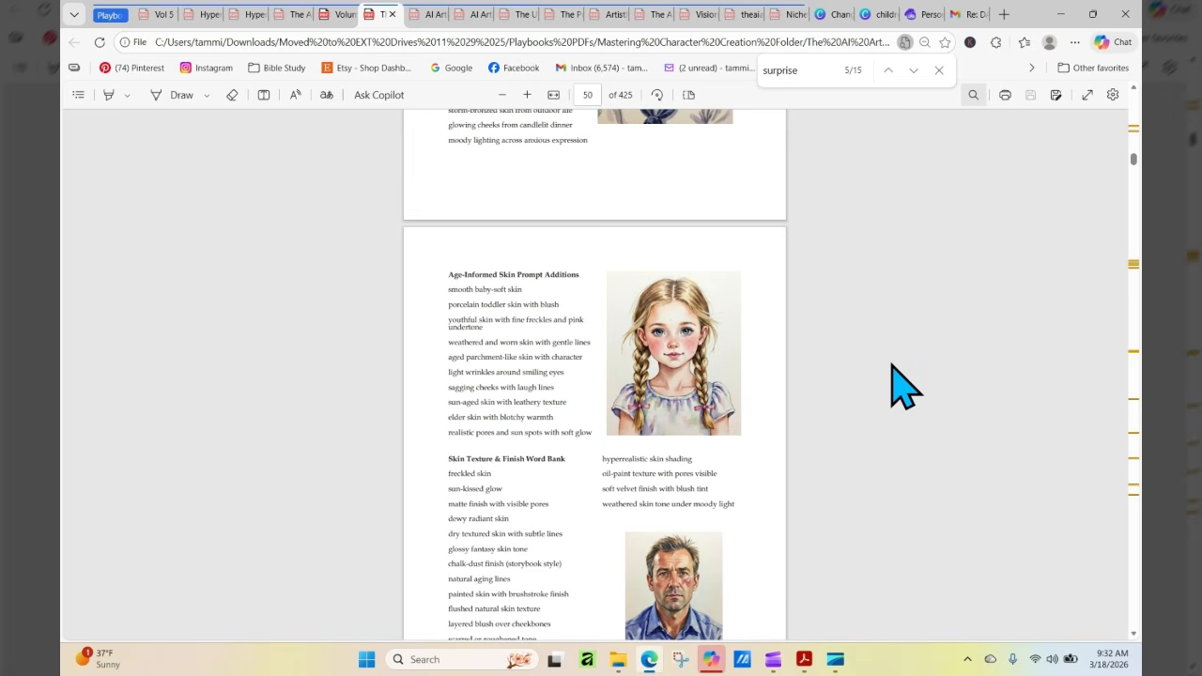
scroll(903, 385, "down", 3)
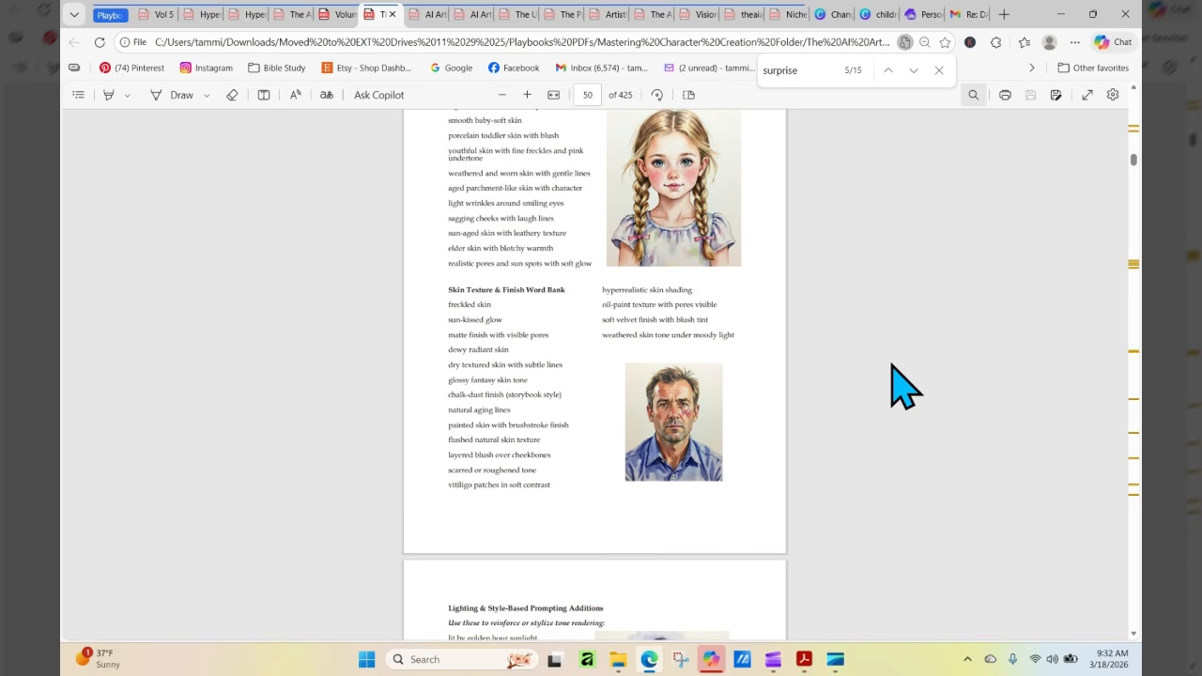
scroll(904, 385, "down", 1)
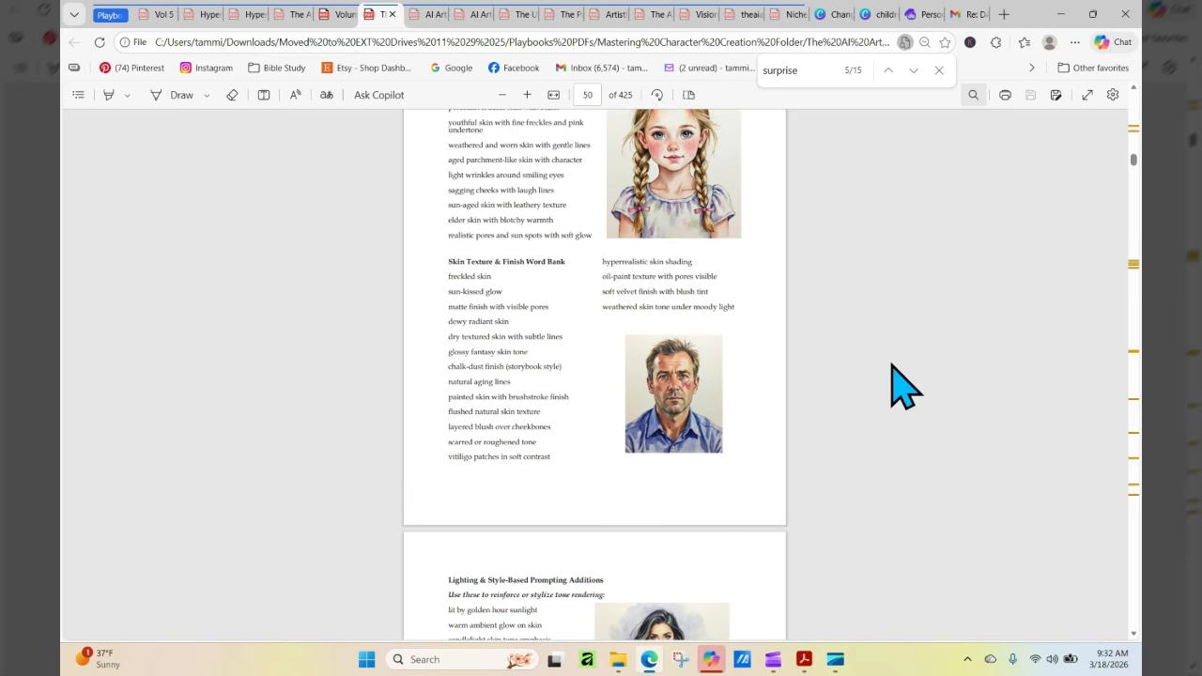
scroll(903, 385, "down", 7)
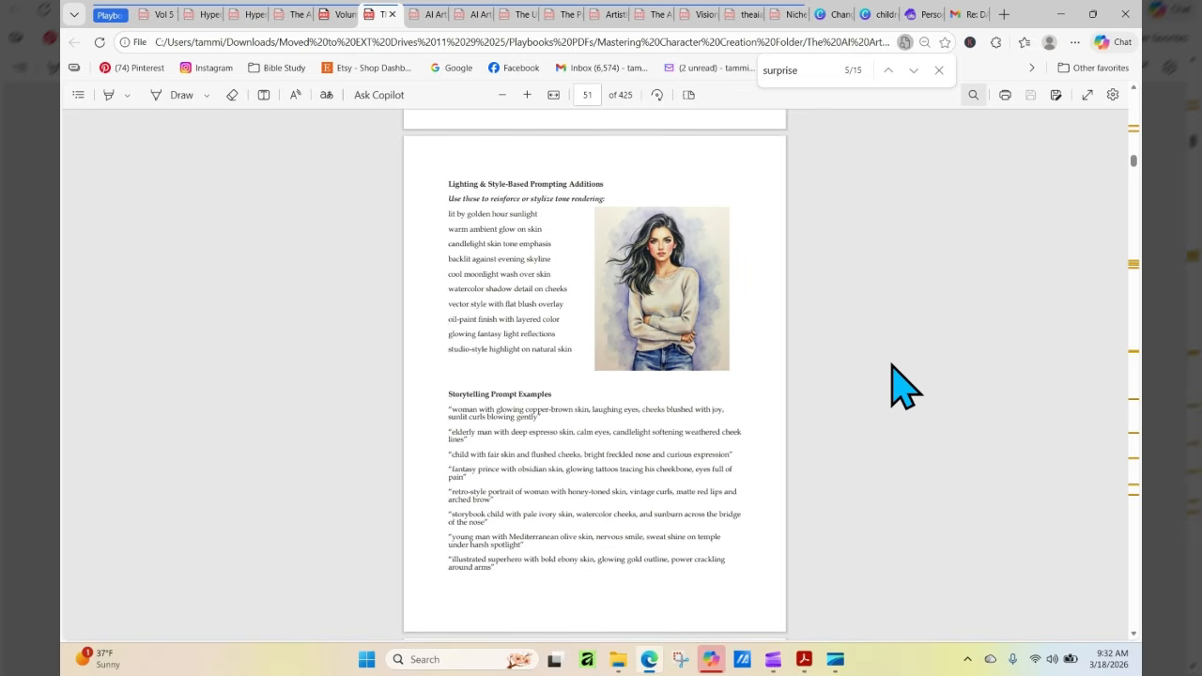
scroll(903, 385, "down", 20)
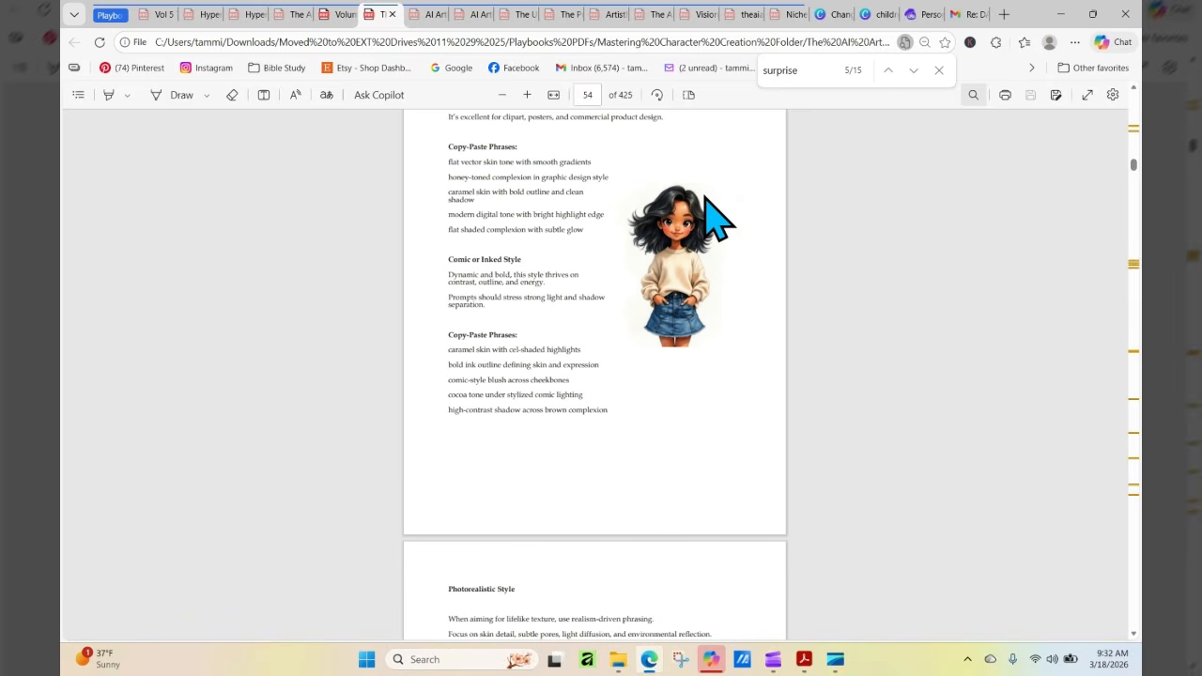
Return to the contents on page 6 and look through the chapter list and the full Index of Inspiration that follows it
left_click(592, 94)
type("6")
key("Return")
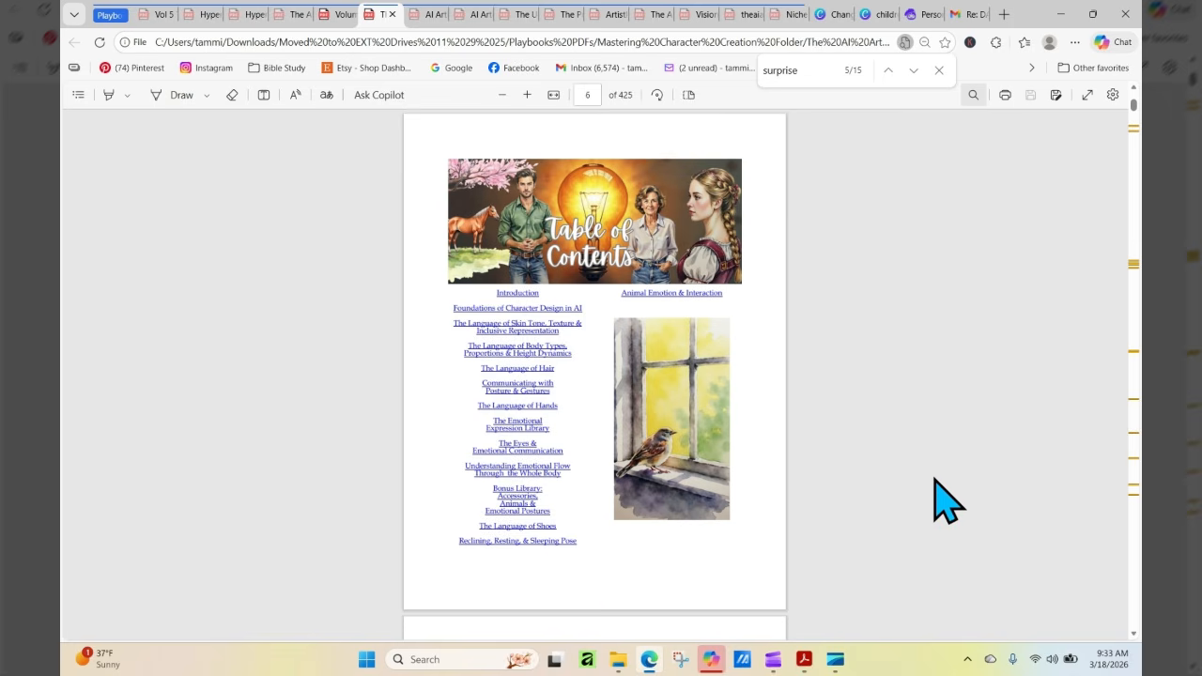
scroll(940, 498, "down", 1)
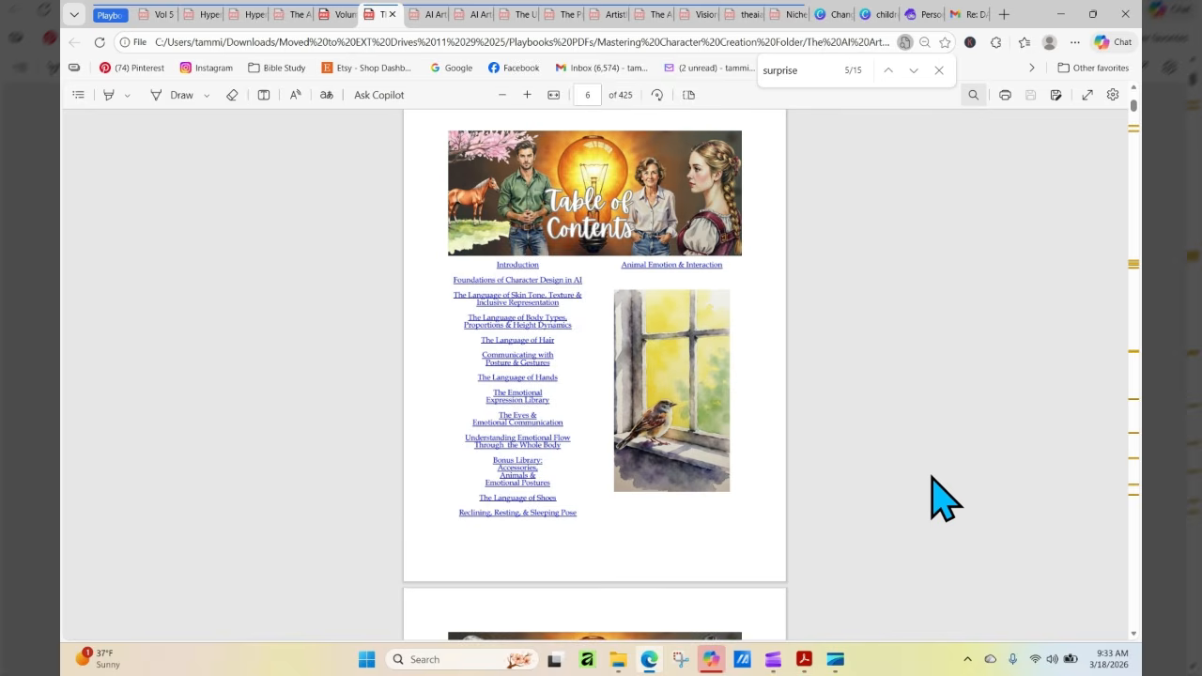
scroll(939, 498, "down", 5)
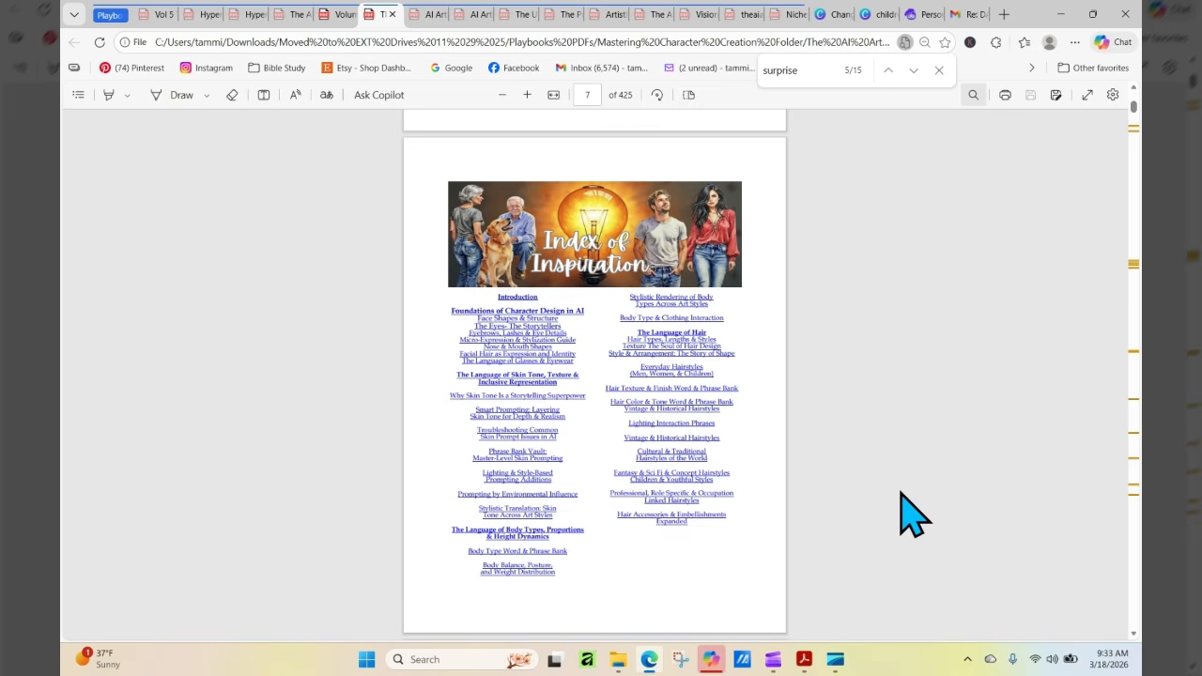
scroll(913, 515, "down", 1)
scroll(899, 510, "down", 5)
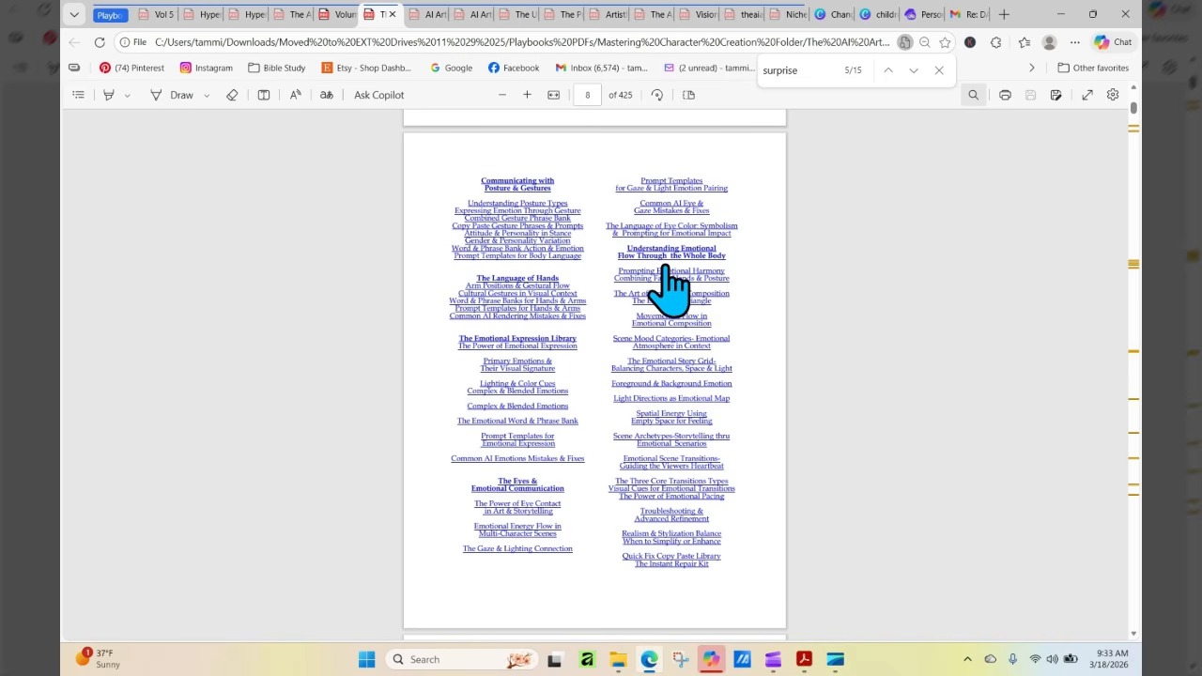
scroll(832, 350, "down", 1)
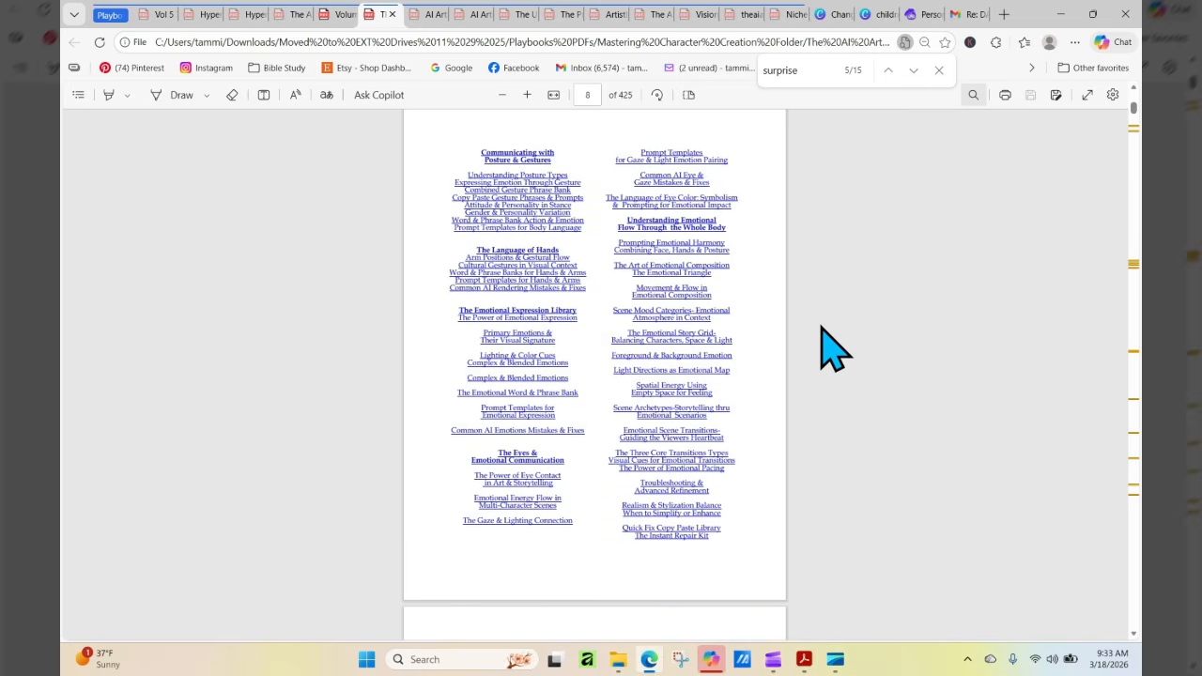
scroll(827, 348, "down", 5)
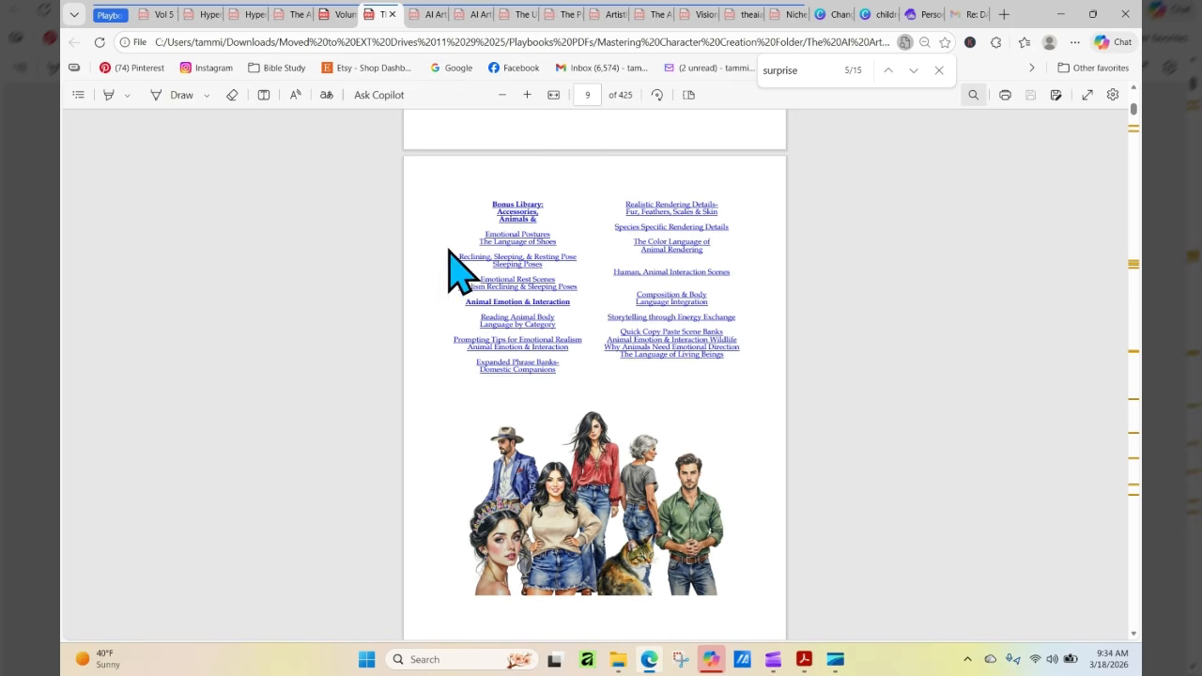
Switch to the AI Artist's Playbook Storybook Creator Guide PDF and show its cover on page 1
left_click(427, 15)
left_click(589, 95)
type("1")
key("Return")
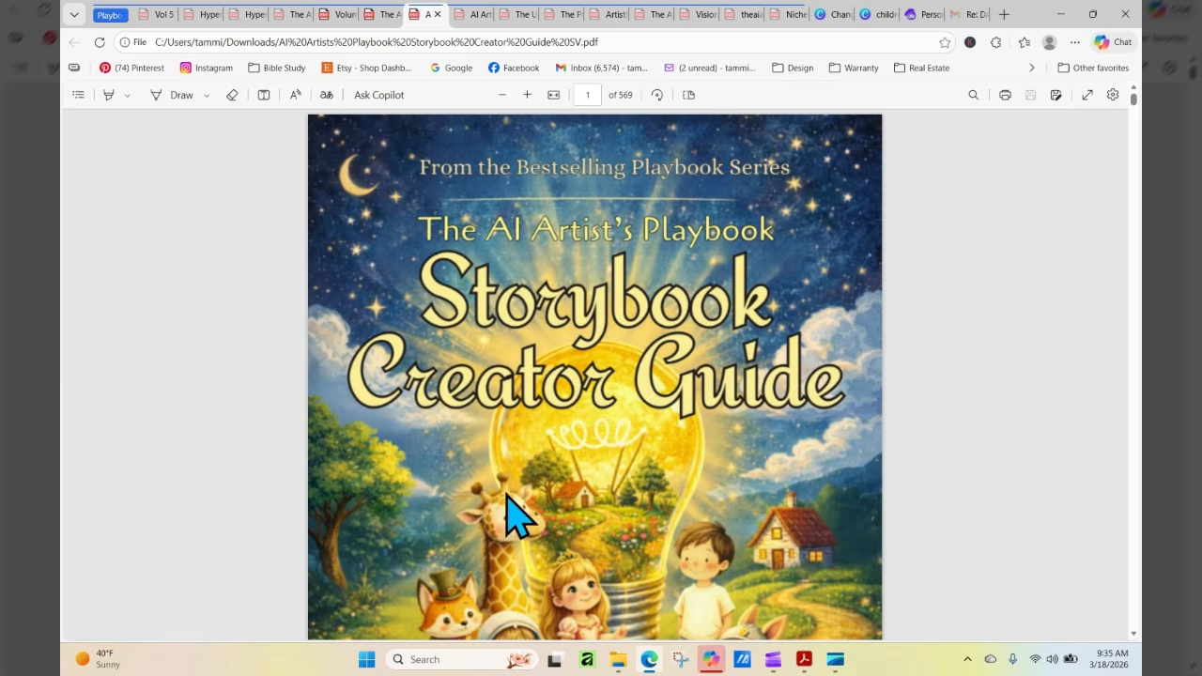
Go to page 9 of the Storybook Creator Guide and read through its whole table of contents
left_click(587, 95)
type("9")
key("Return")
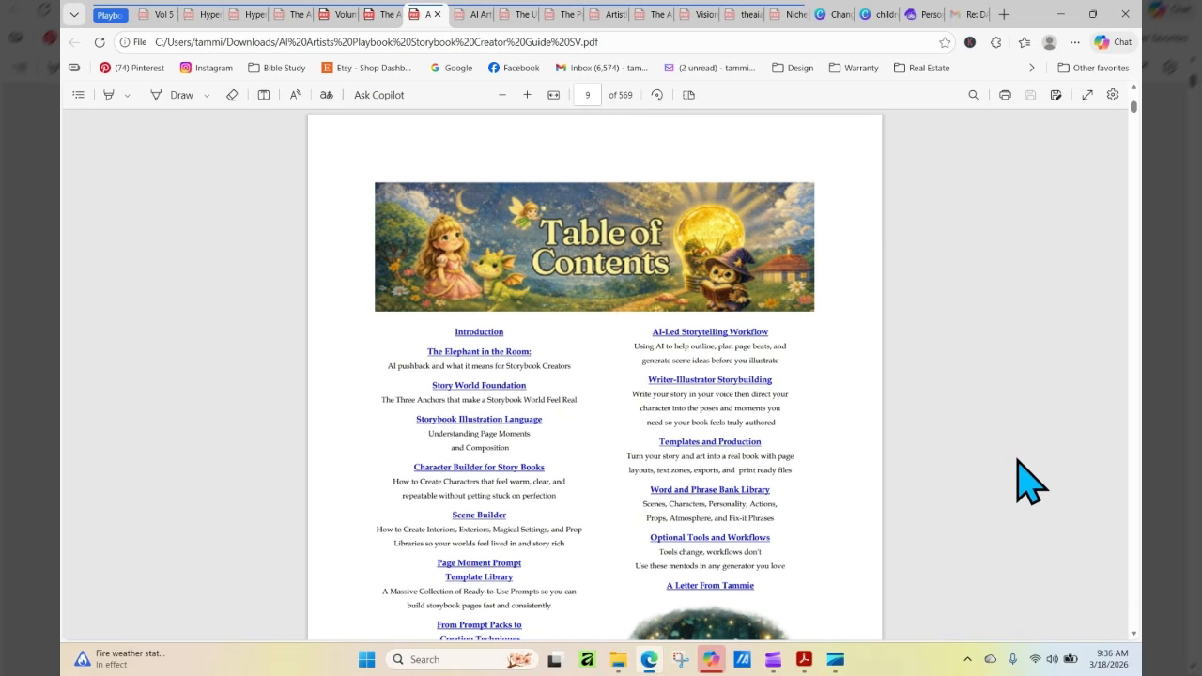
scroll(1031, 482, "down", 3)
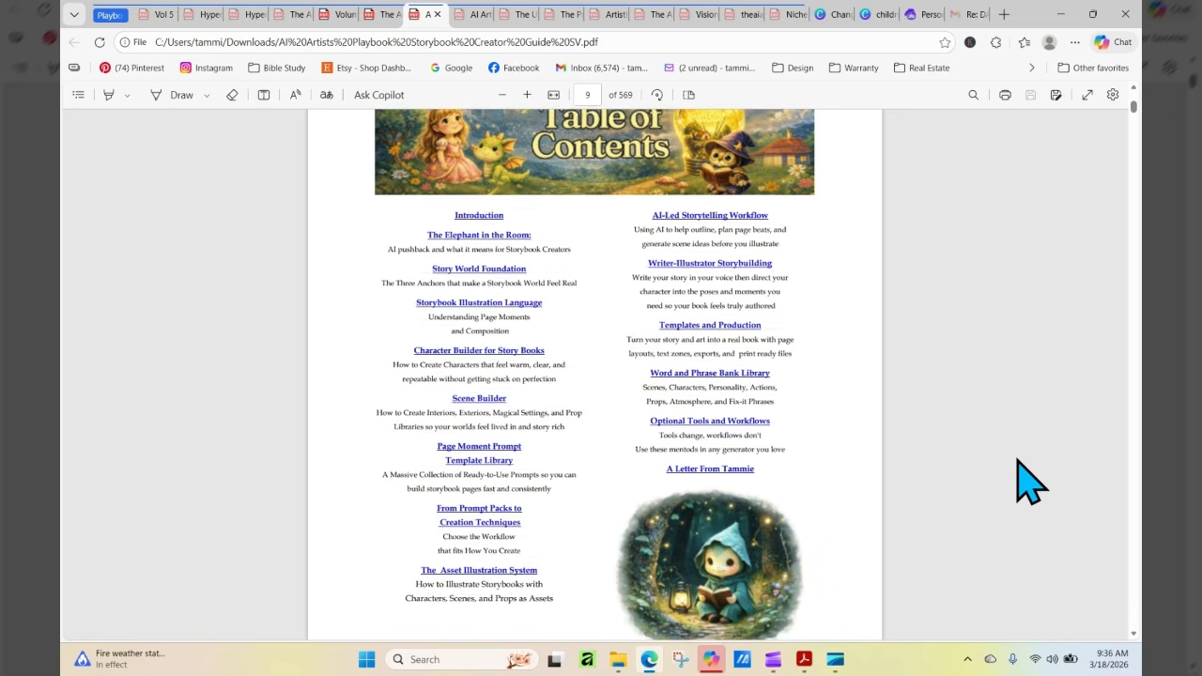
scroll(1031, 482, "down", 1)
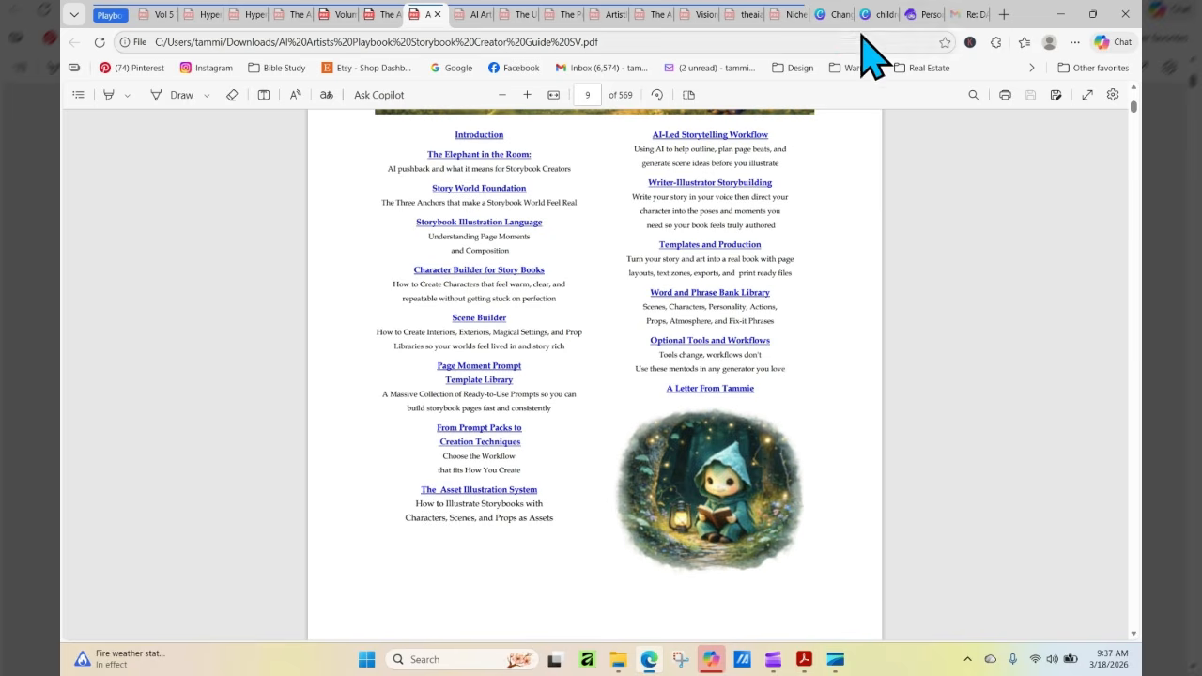
Switch to the Artistly personal designs page, look over the girl character images, and return to the design tools at the page start
left_click(911, 17)
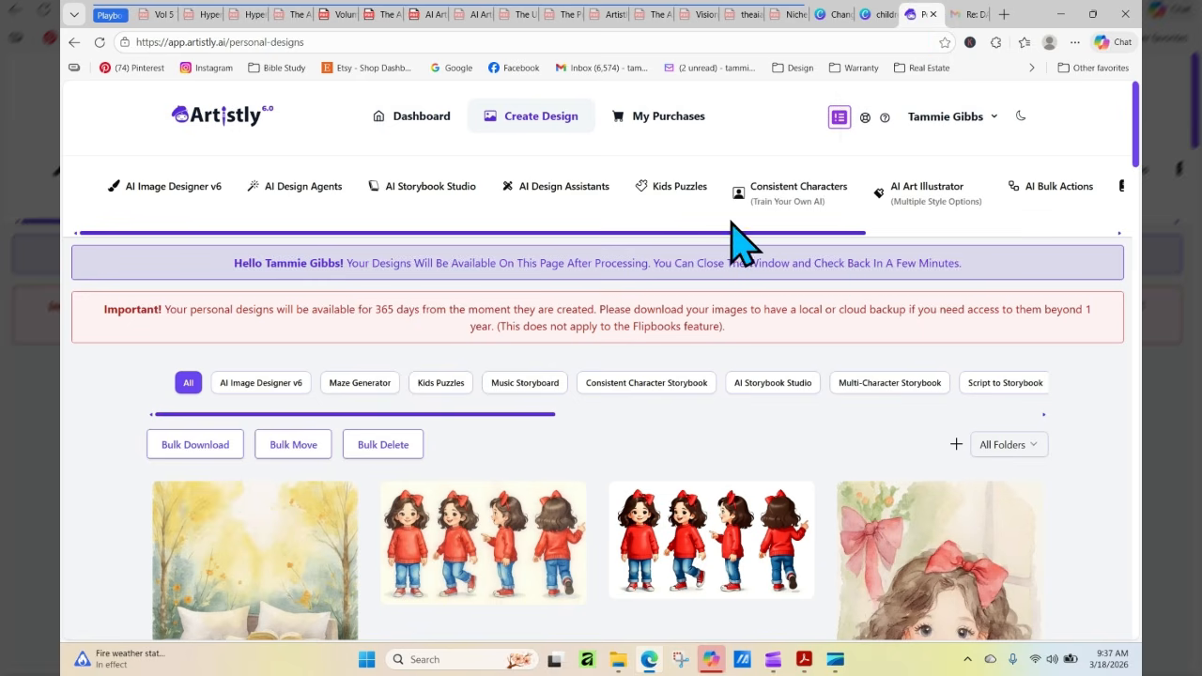
scroll(902, 387, "down", 3)
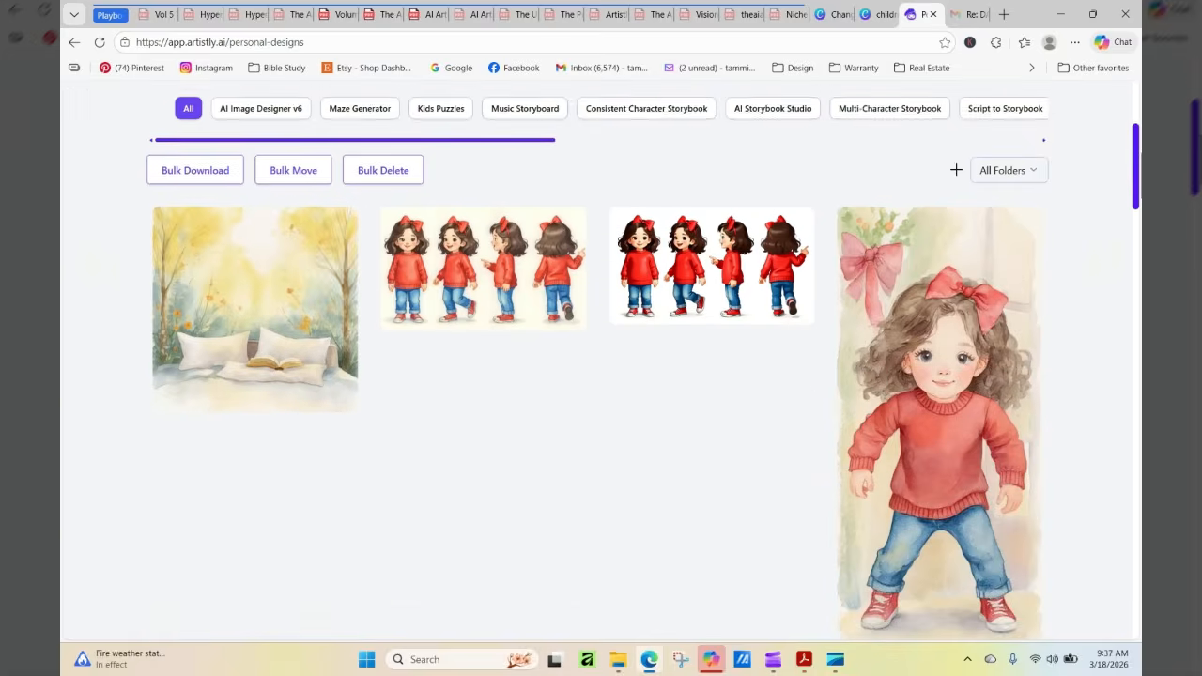
mouse_move(902, 387)
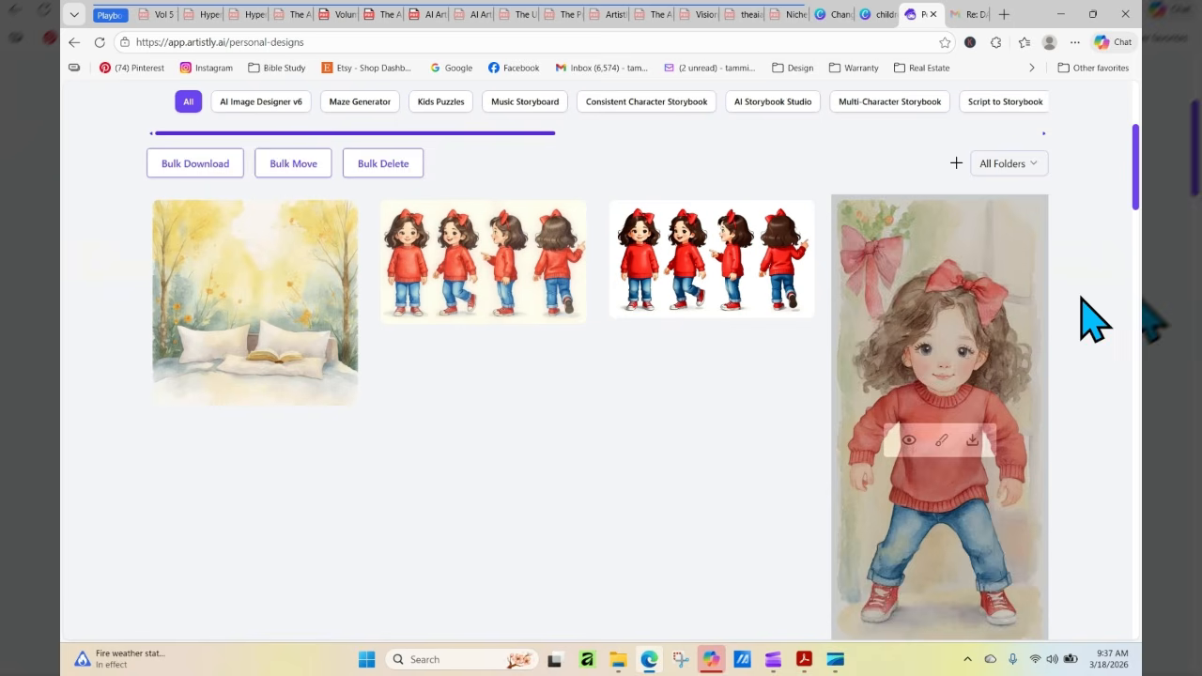
left_click_drag(1137, 200, 1137, 194)
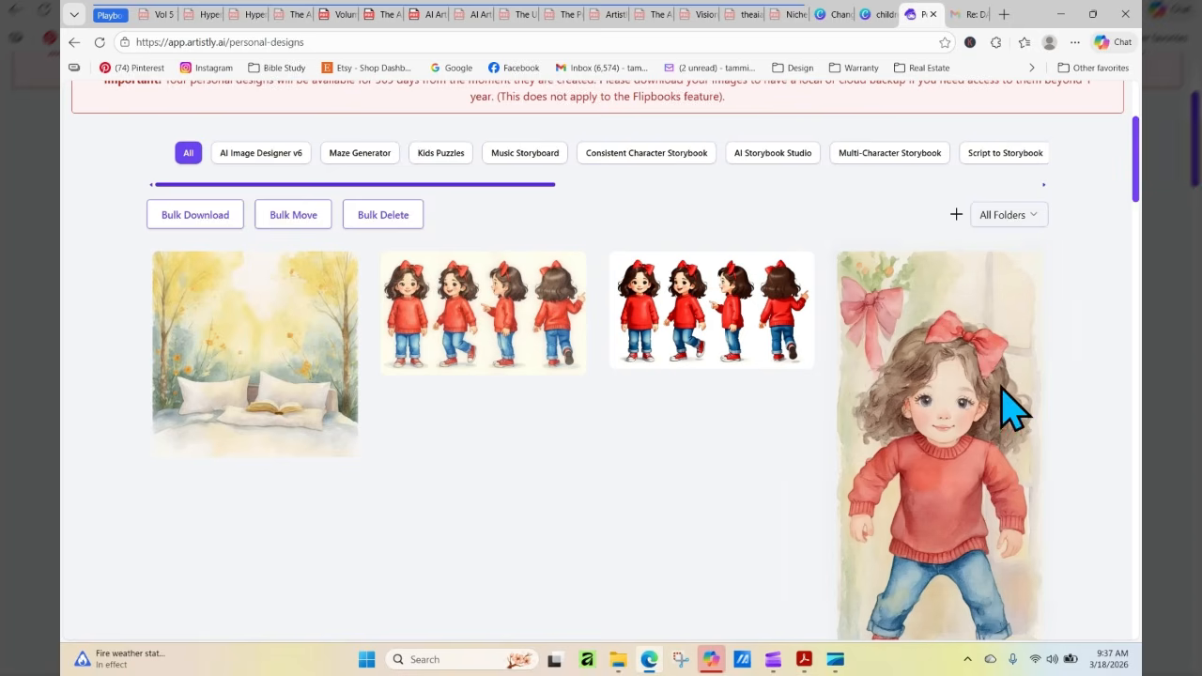
mouse_move(940, 620)
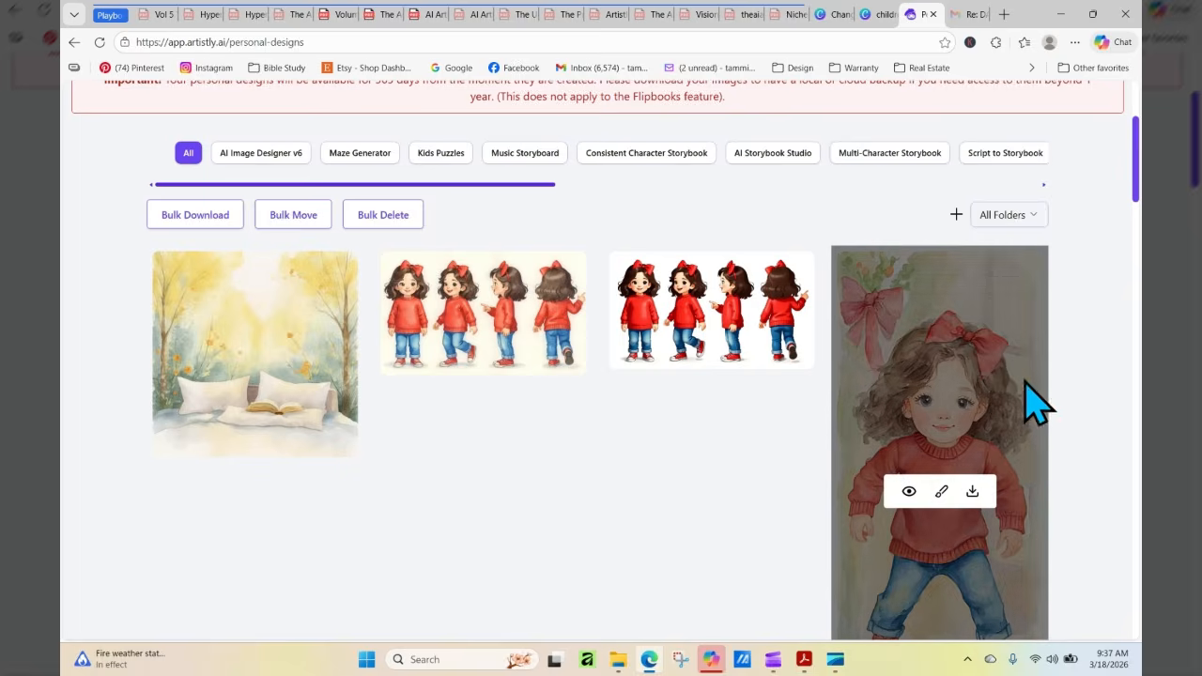
scroll(1136, 193, "up", 3)
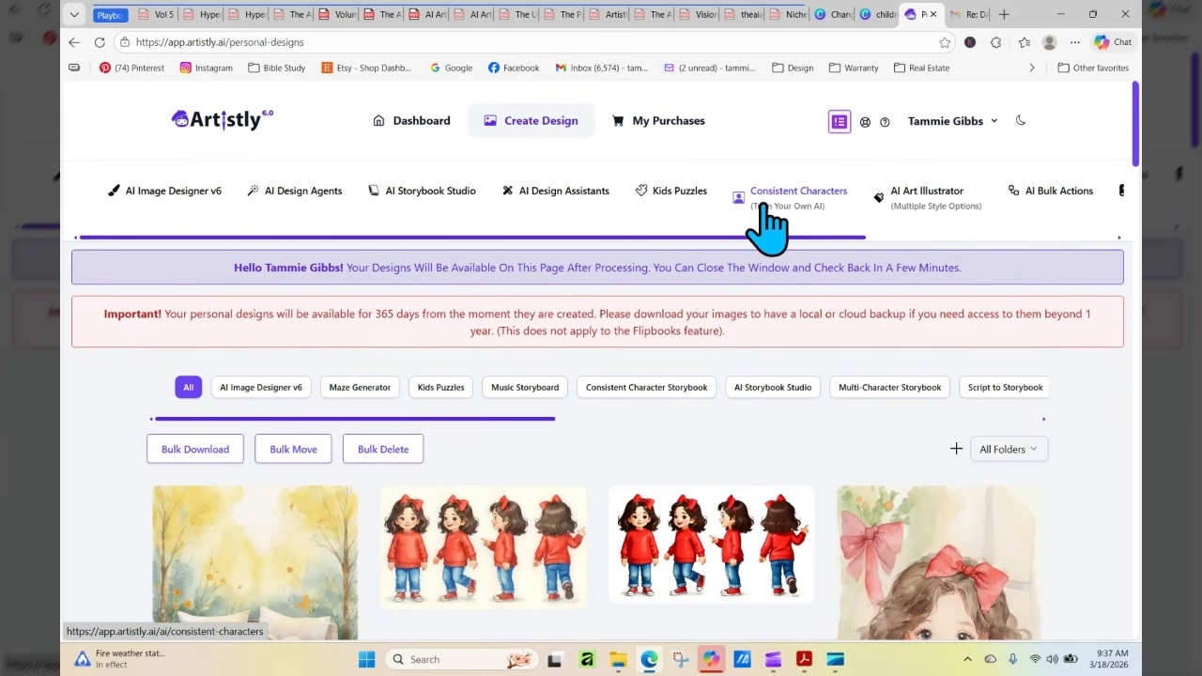
Start the Human Stylizer in AI Design Assistants and load the watercolor girl with the red sweater from the library
left_click(563, 192)
left_click(779, 378)
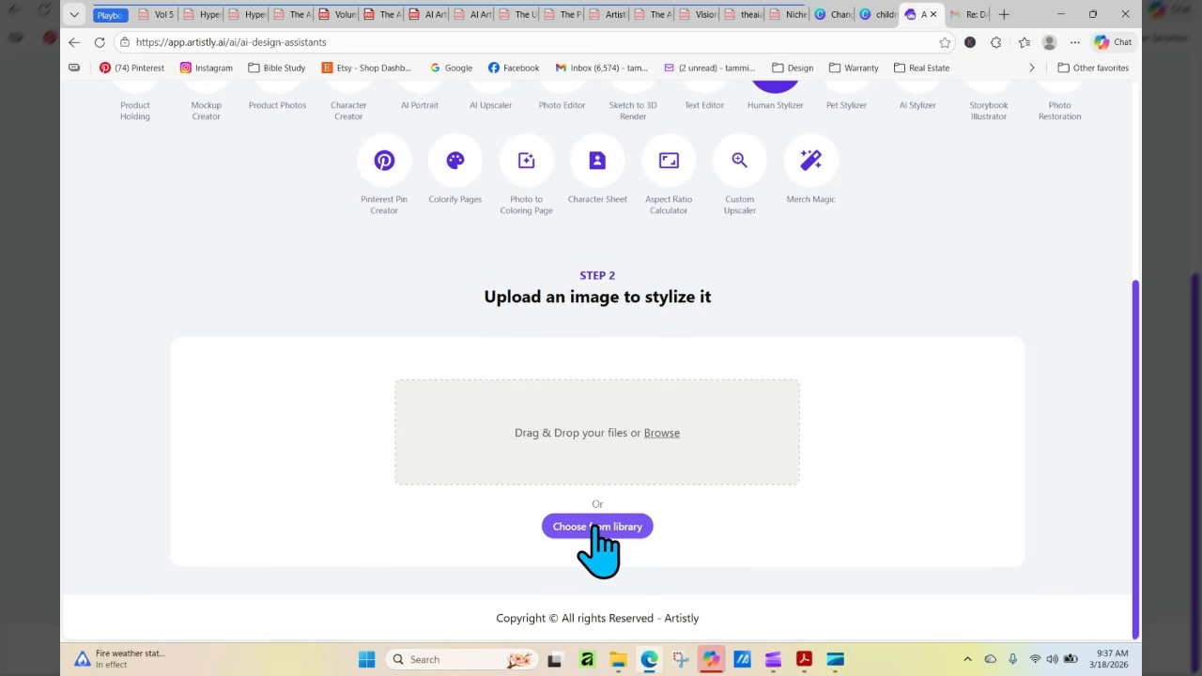
left_click(596, 527)
left_click(905, 386)
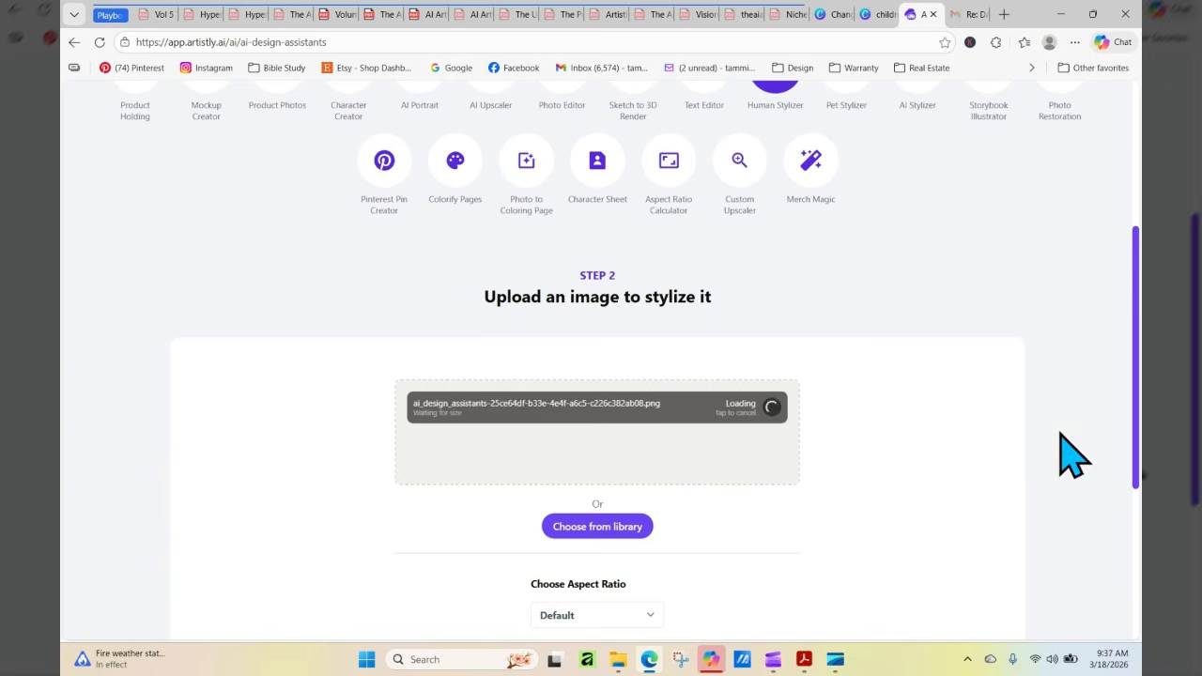
Begin the stylizing prompt with "keep the image the same except change the bow to a pretty navy blue"
left_click_drag(1136, 303, 1136, 436)
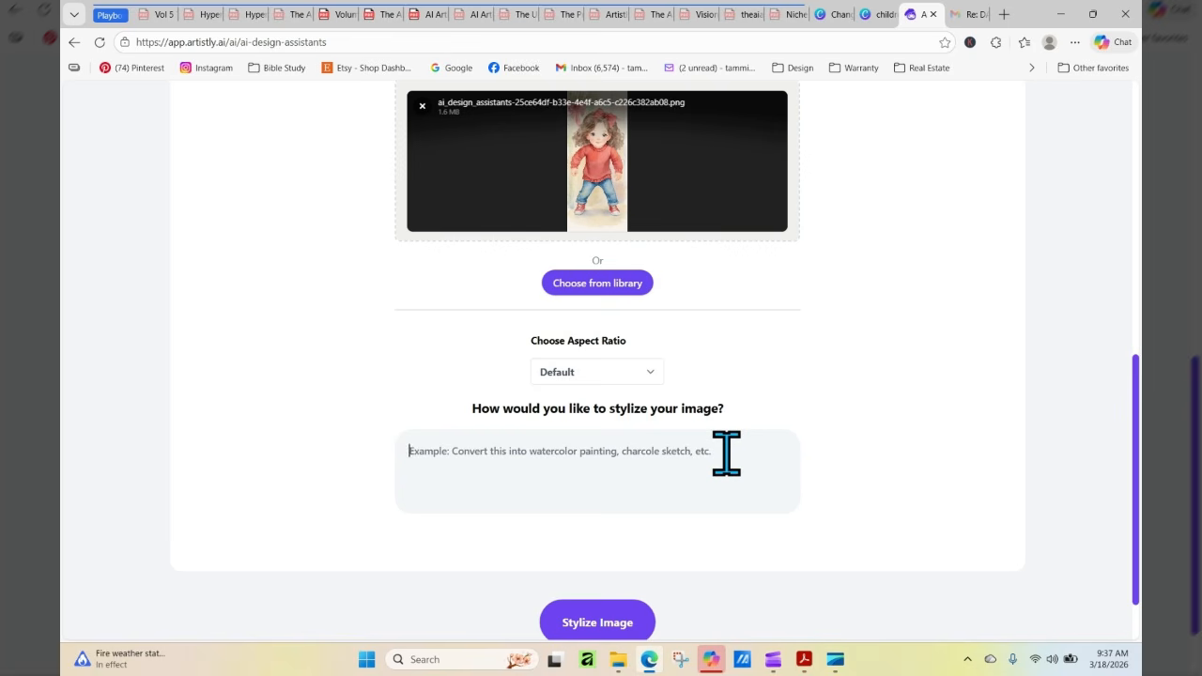
type("keep the image the same except change the ")
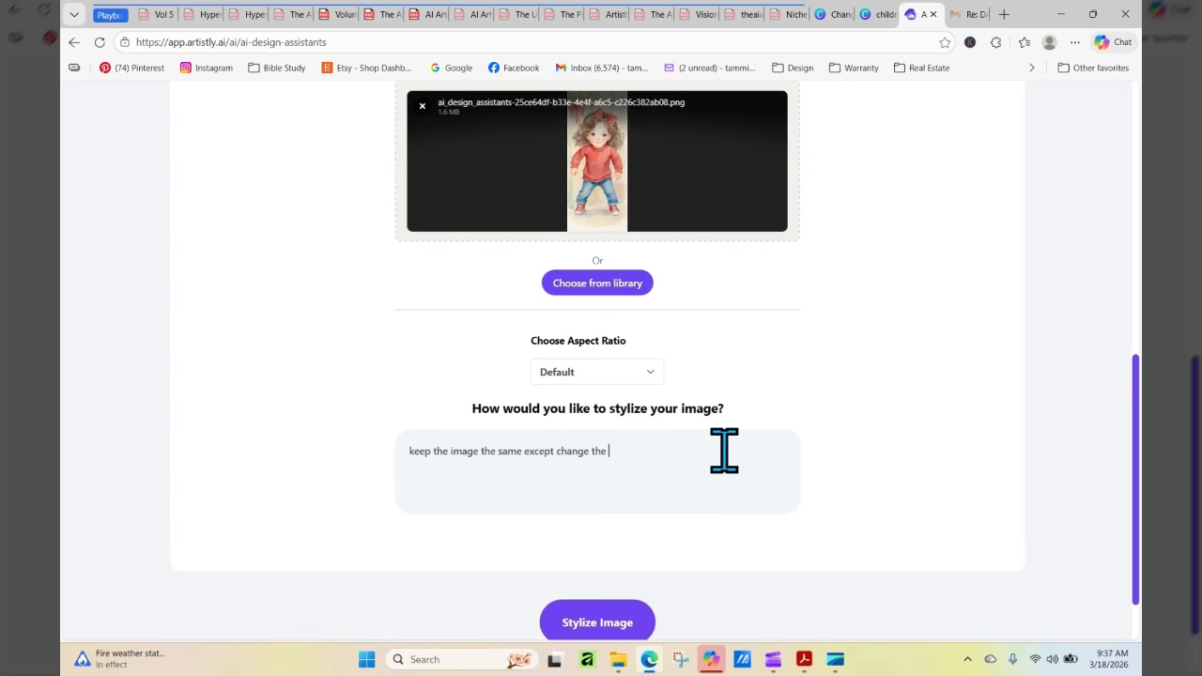
type("bow to a pretty navy blue then change her sweater to a baby")
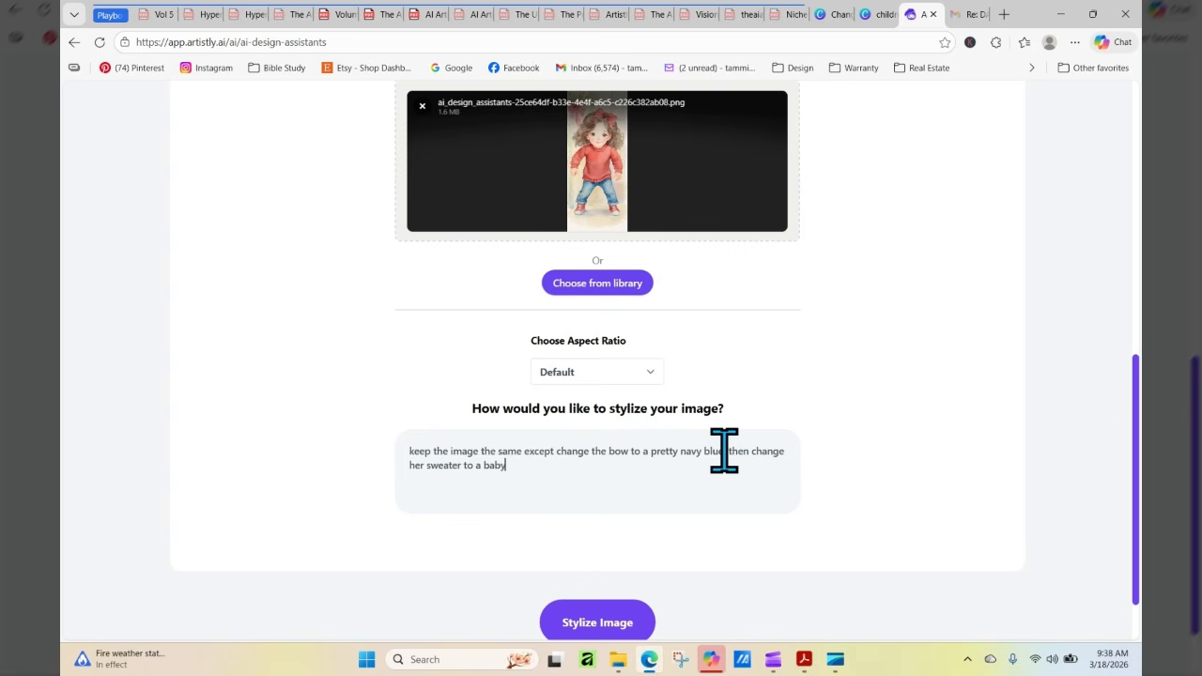
type(" blue, wit")
Extend the prompt with "then change her sweater to a baby blue"
key("BackSpace")
key("BackSpace")
key("BackSpace")
key("BackSpace")
key("BackSpace")
type("wit")
key("BackSpace")
key("BackSpace")
key("BackSpace")
Add "and add an appliqued daisy flower on the front" to the sweater instruction in the prompt
type("and add an appliqued")
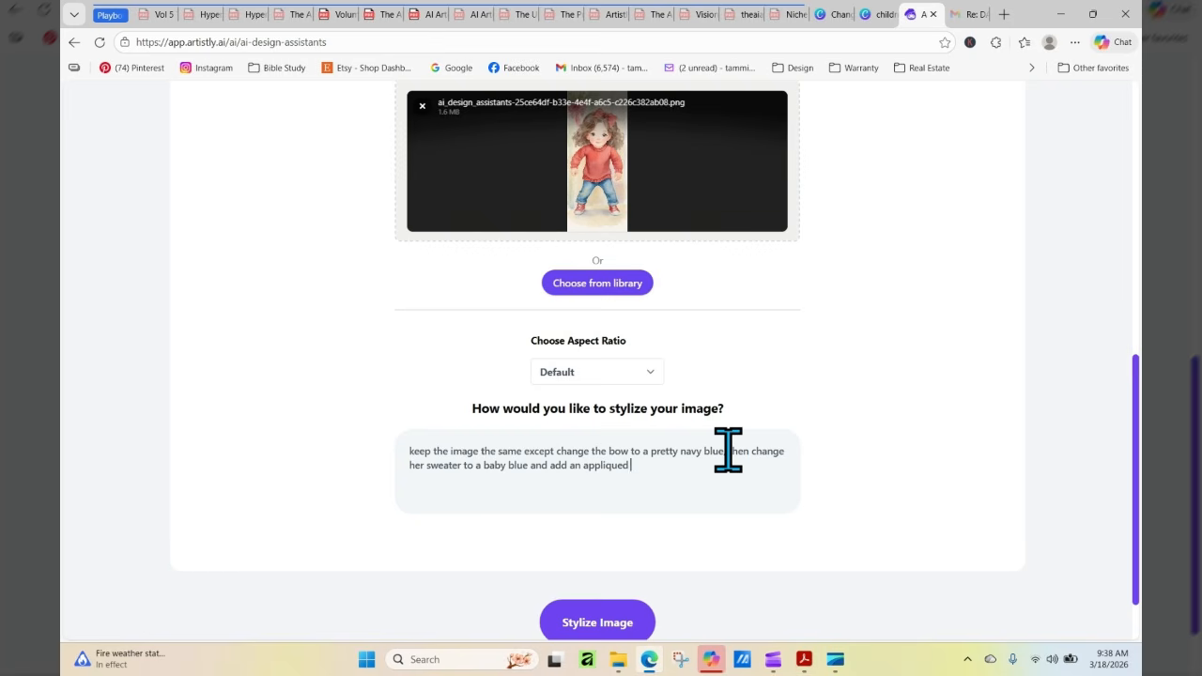
type(" daiy")
key("BackSpace")
type("sy flower on the fron")
type(" then change her sneakers to a")
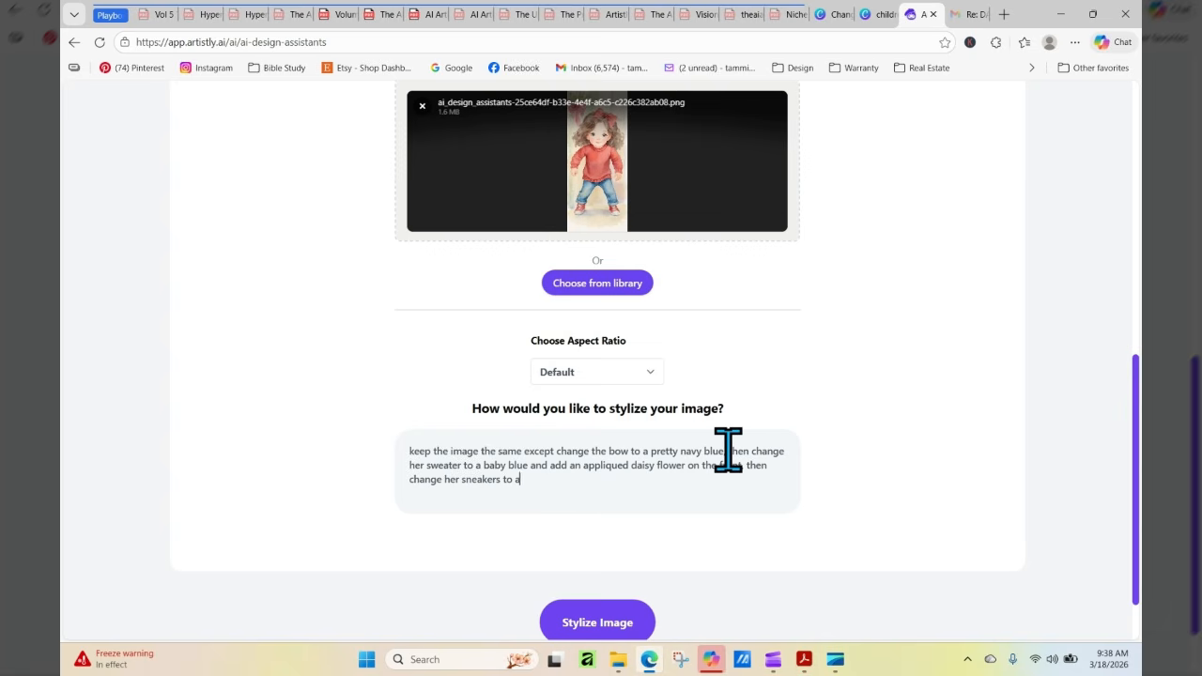
Finish the prompt with "then change her sneakers to match the bow" and generate the stylized image
key("BackSpace")
key("BackSpace")
type("match the bow")
left_click(707, 590)
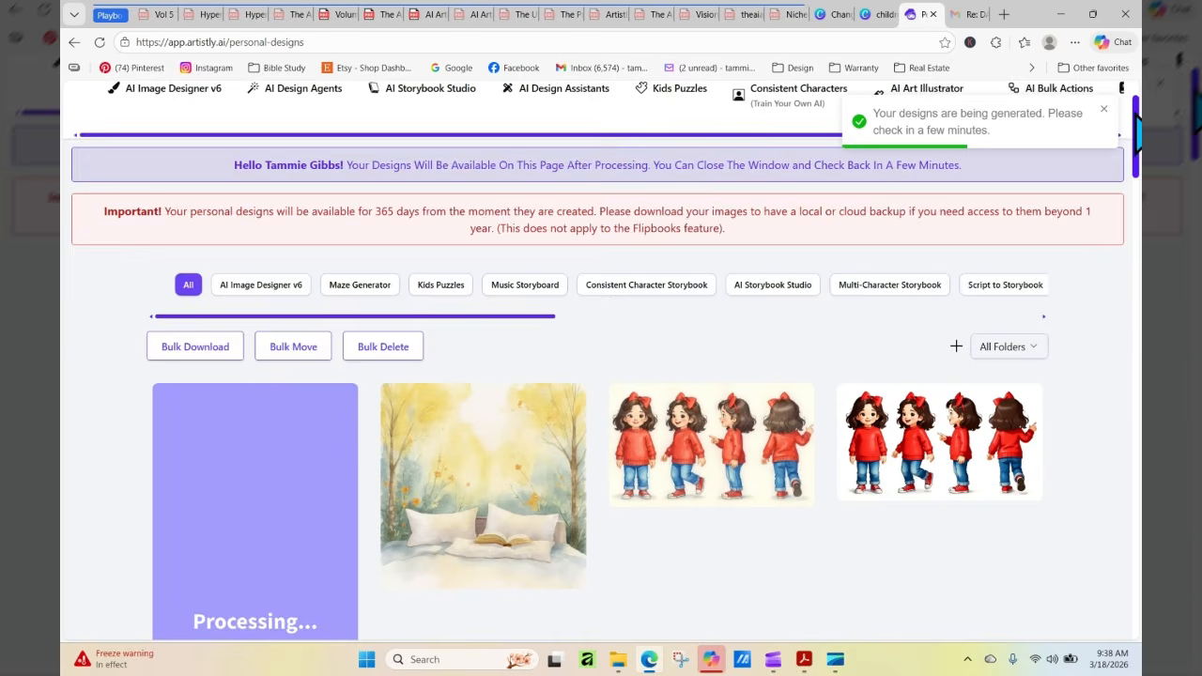
Look over the generated girl in the blue daisy sweater, viewing her design details and closing them
scroll(1001, 357, "down", 3)
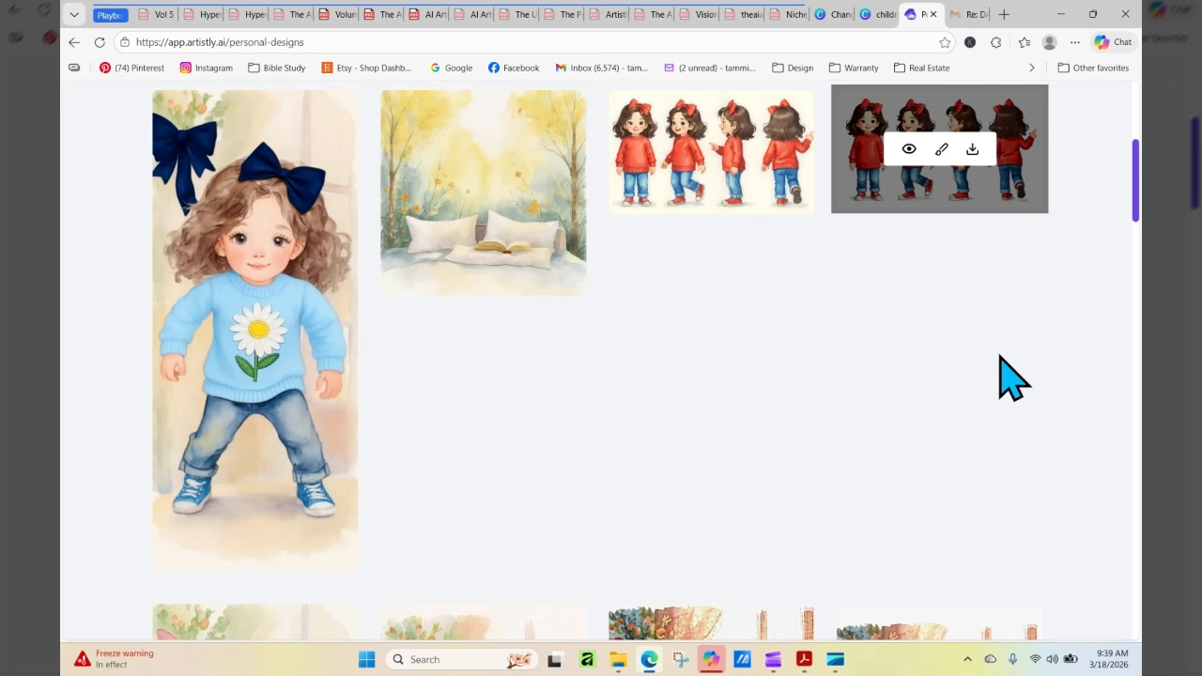
mouse_move(211, 160)
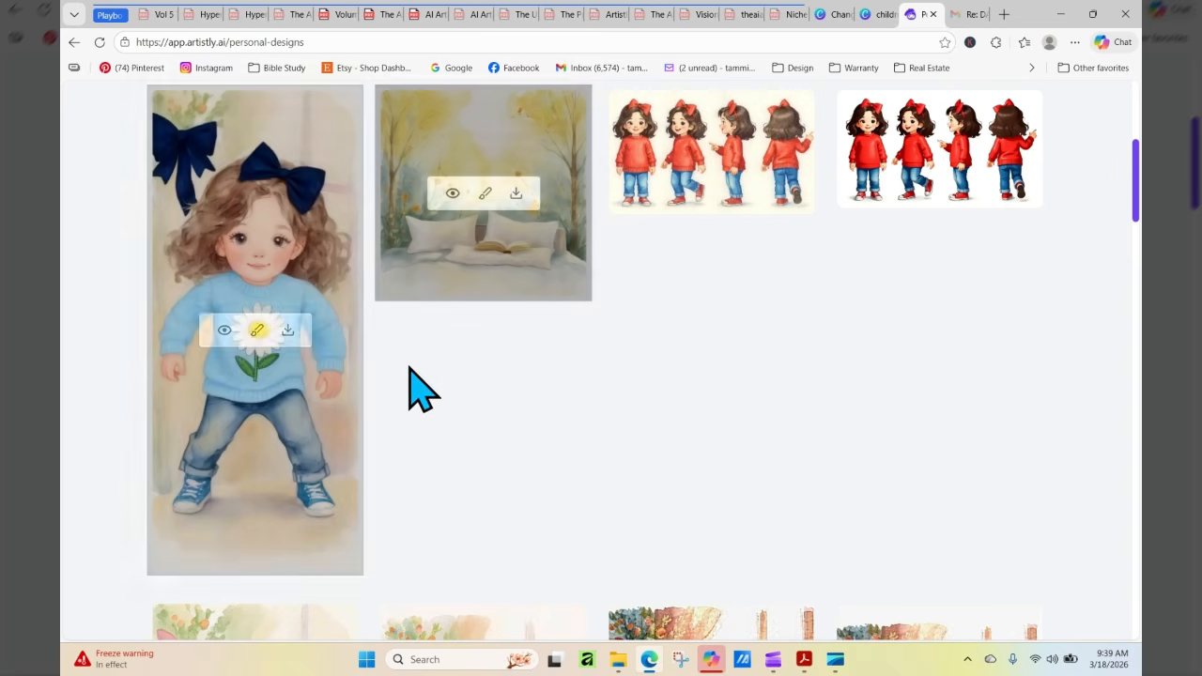
left_click(225, 330)
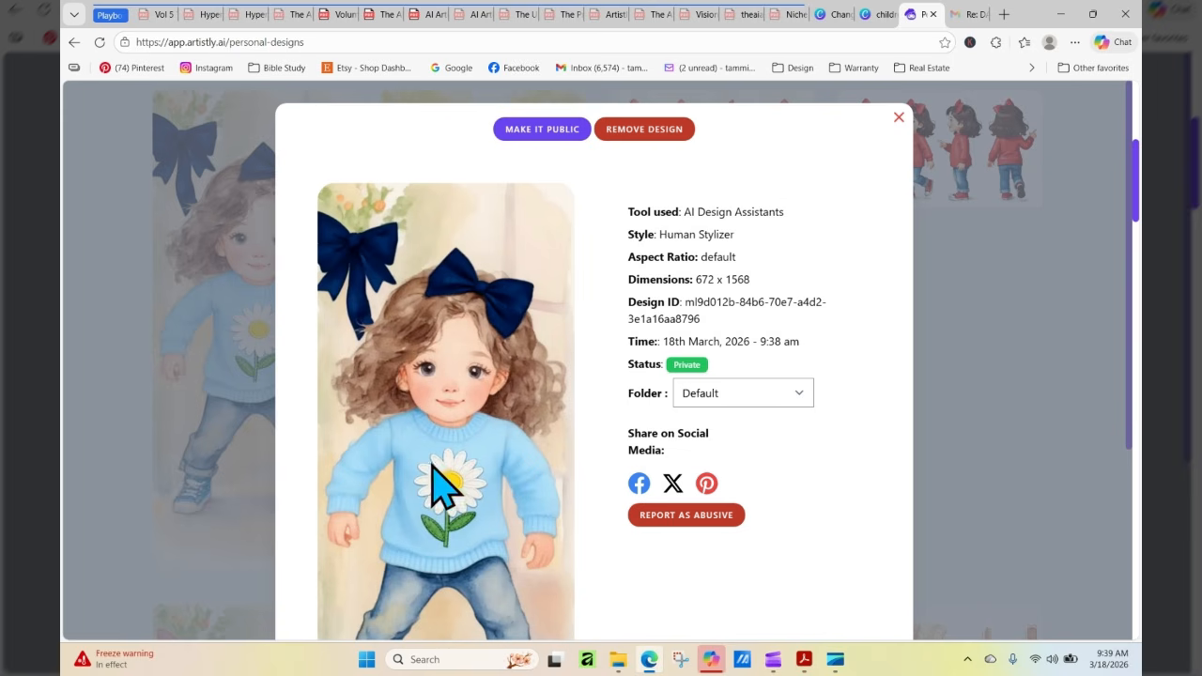
left_click(899, 117)
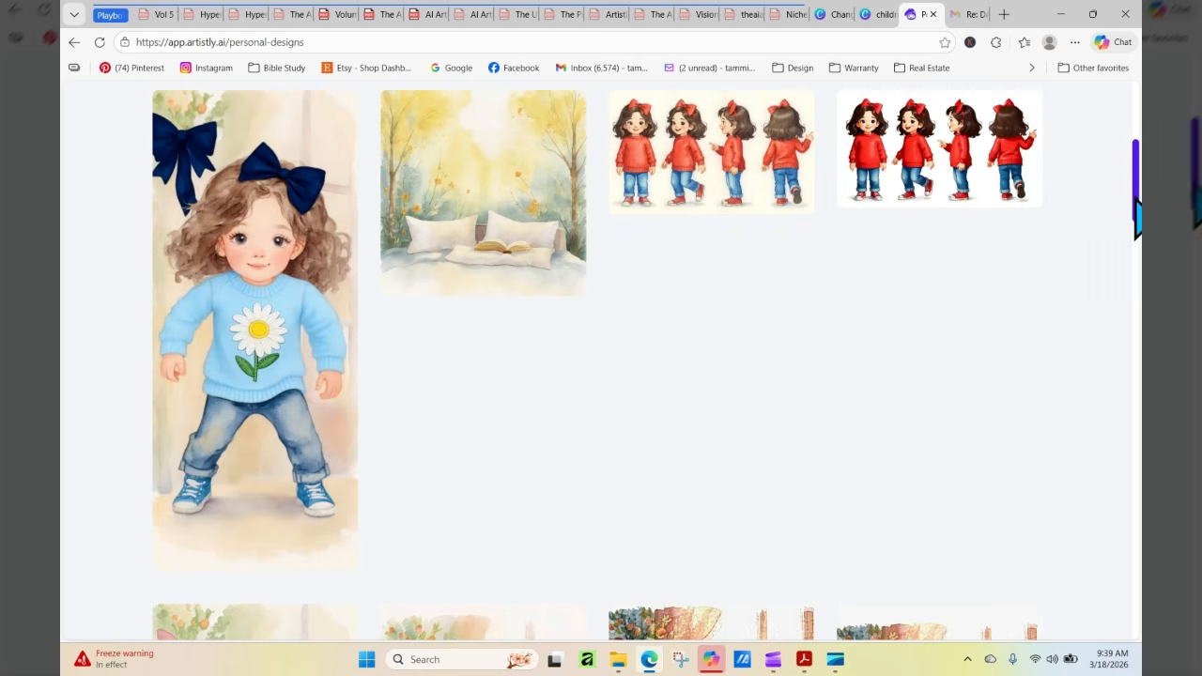
Load the new blue daisy-sweater girl from the library into the Human Stylizer, reloading the page to refresh the library
left_click_drag(1136, 195, 1137, 103)
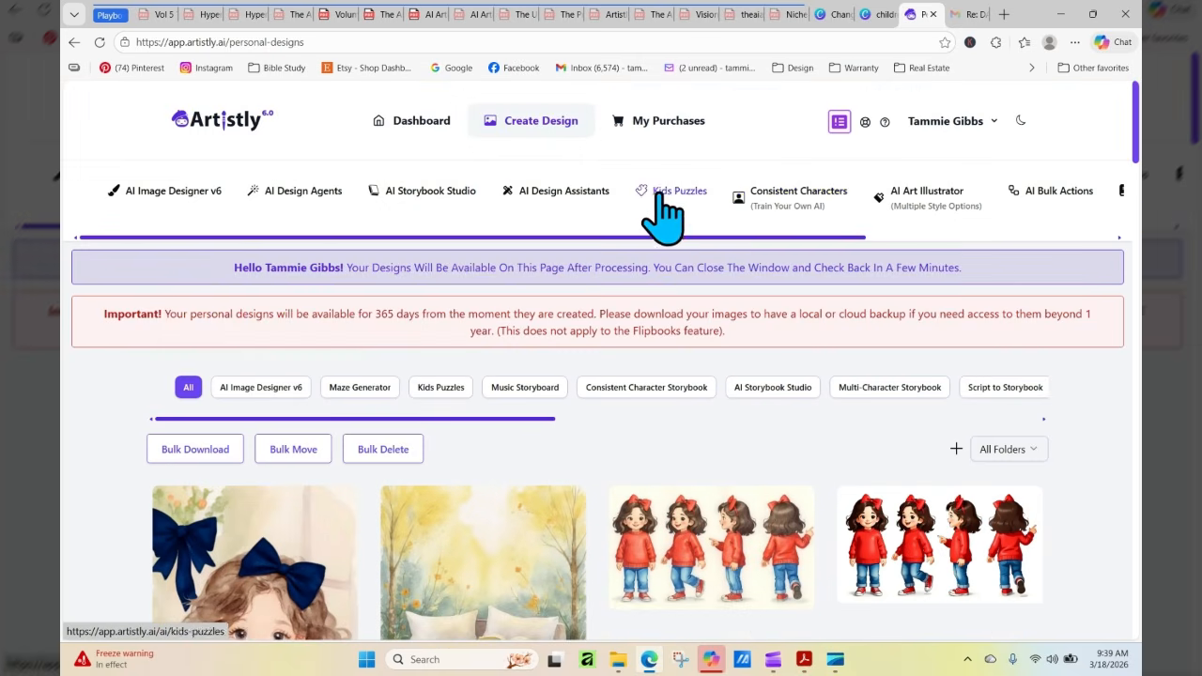
left_click(556, 192)
left_click(779, 377)
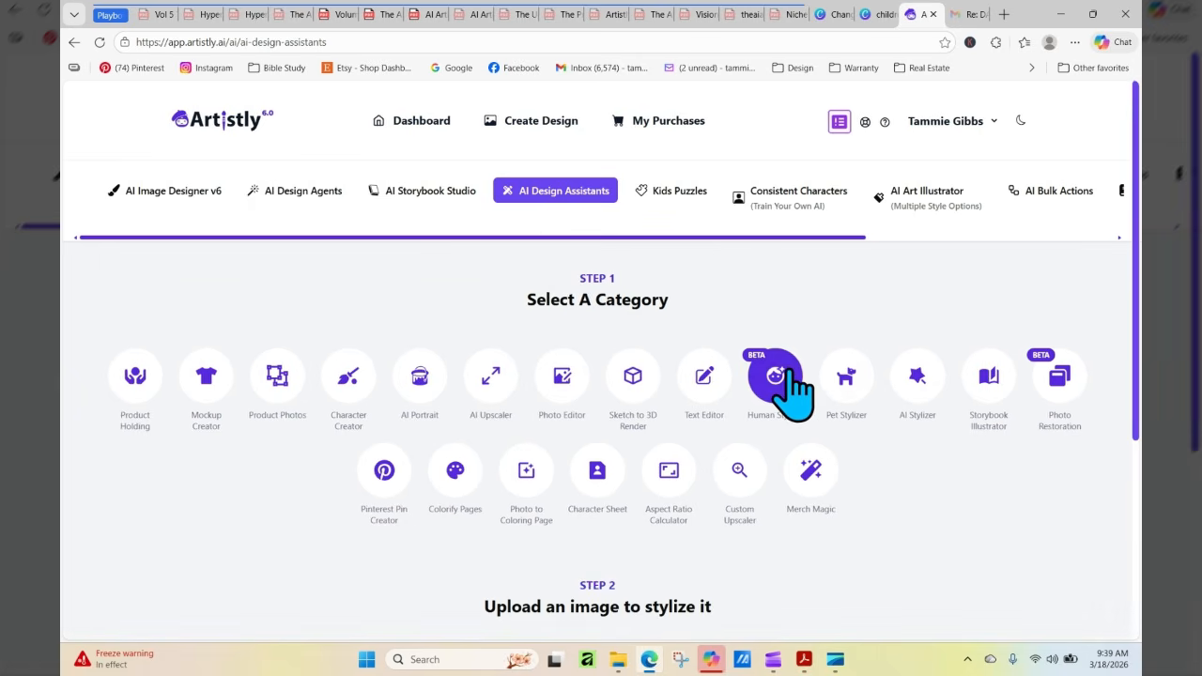
left_click(621, 526)
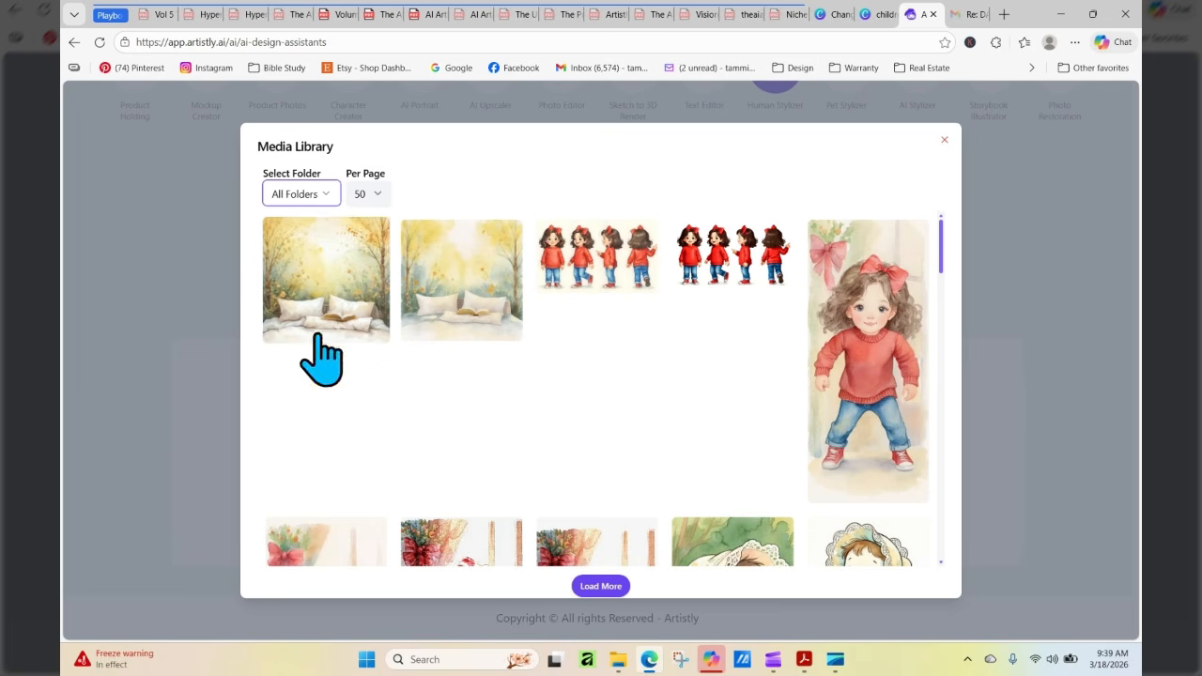
left_click(99, 42)
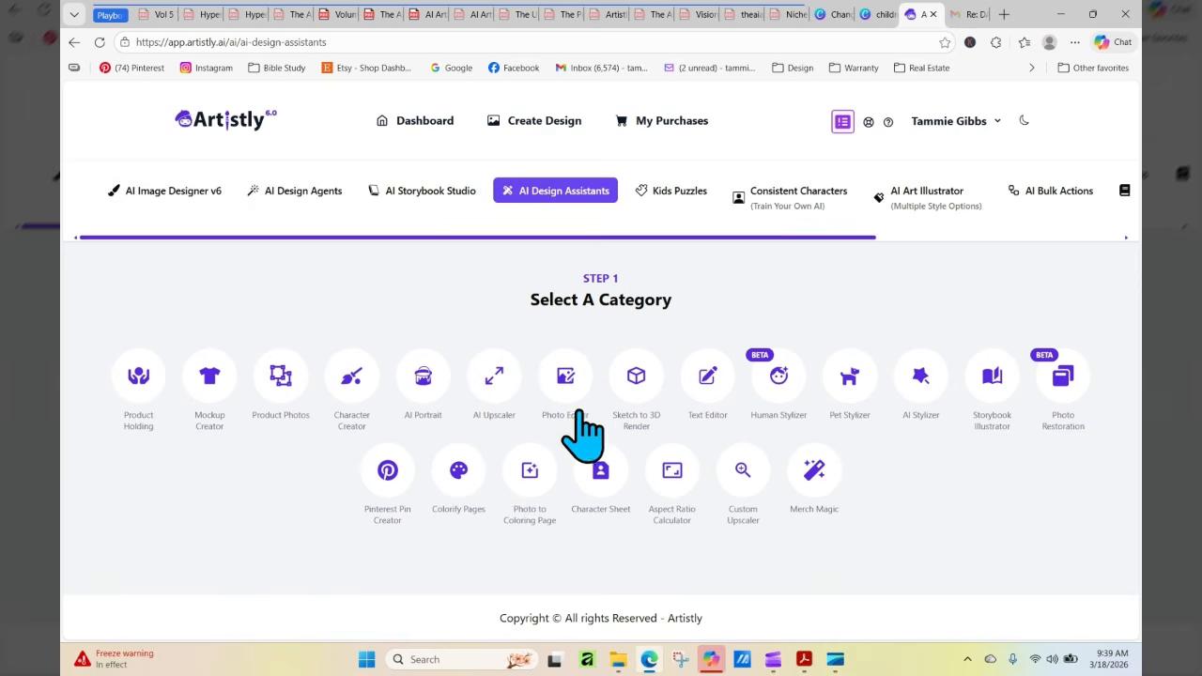
left_click(788, 368)
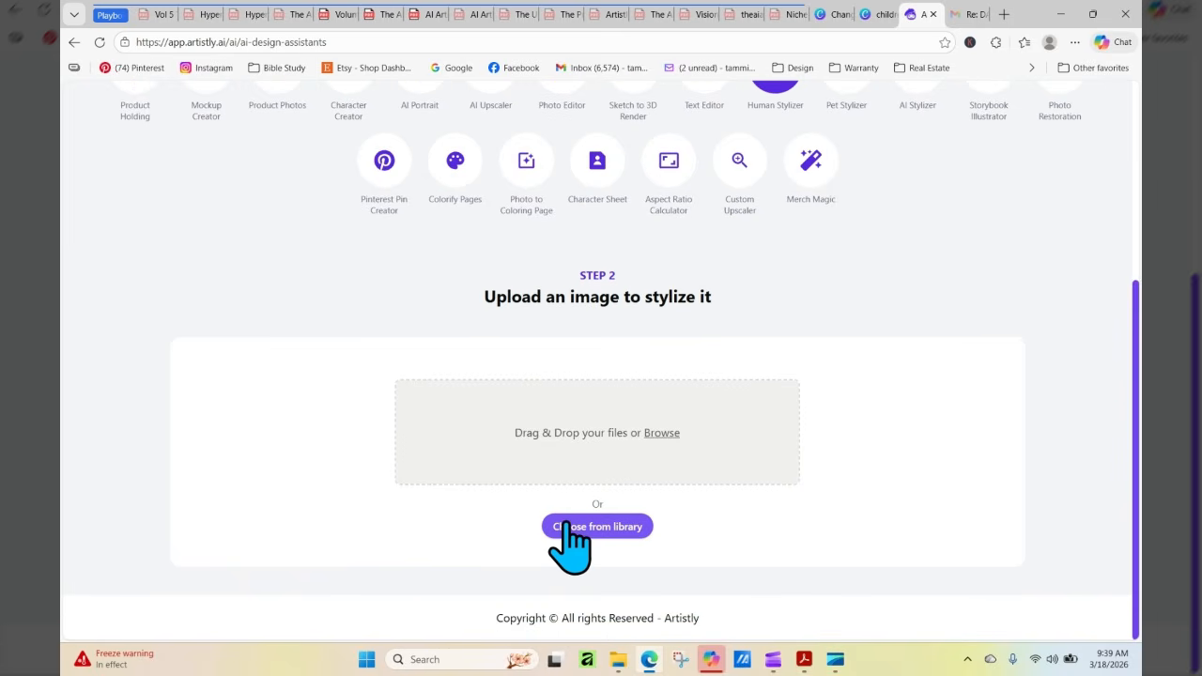
left_click(564, 524)
left_click(348, 300)
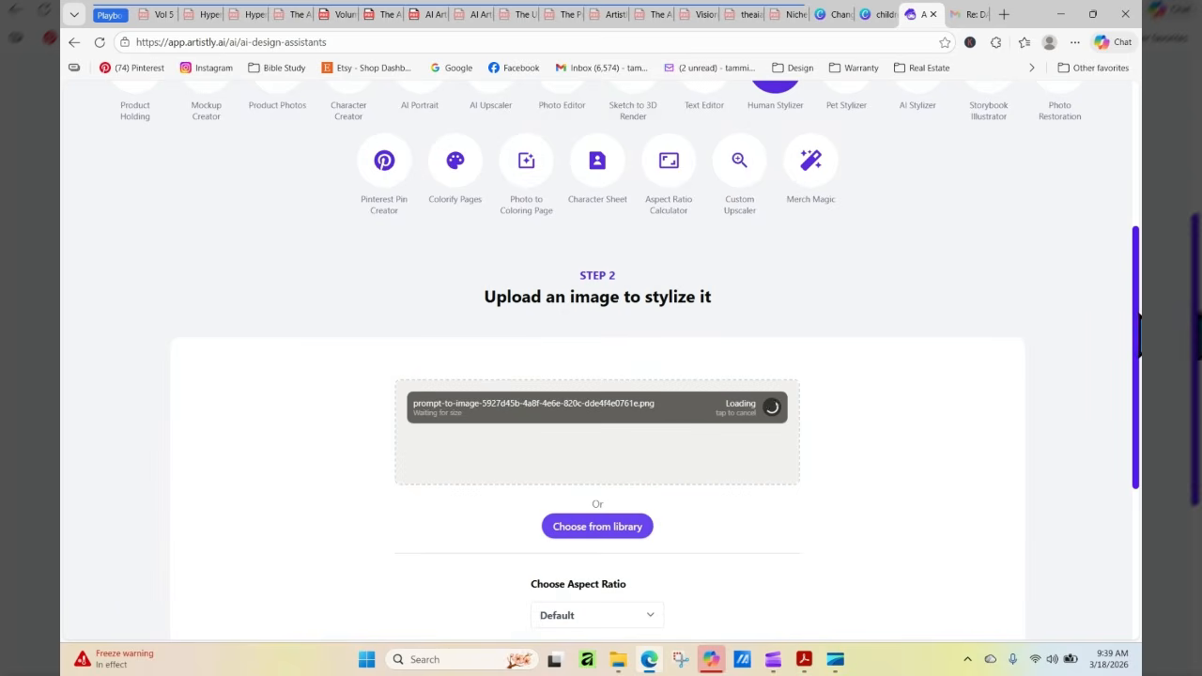
Switch to the Canva design and copy the text "Change this into a softer watercolor" from page 8
left_click(821, 16)
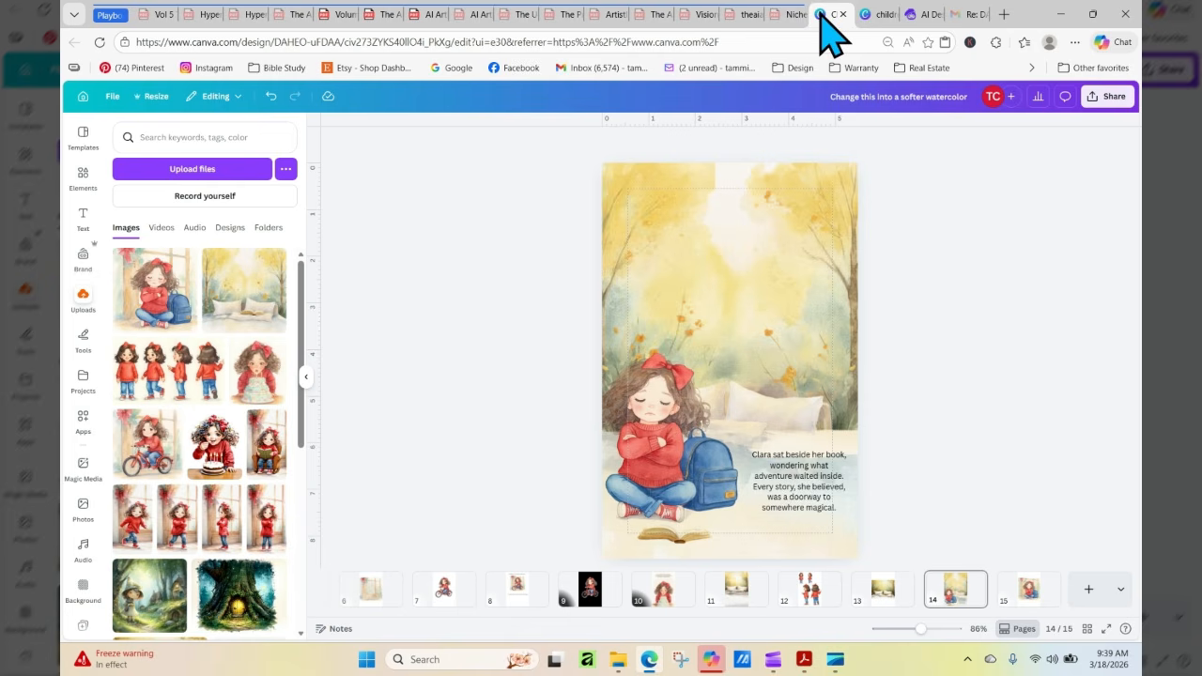
left_click(676, 593)
left_click(518, 601)
left_click(670, 197)
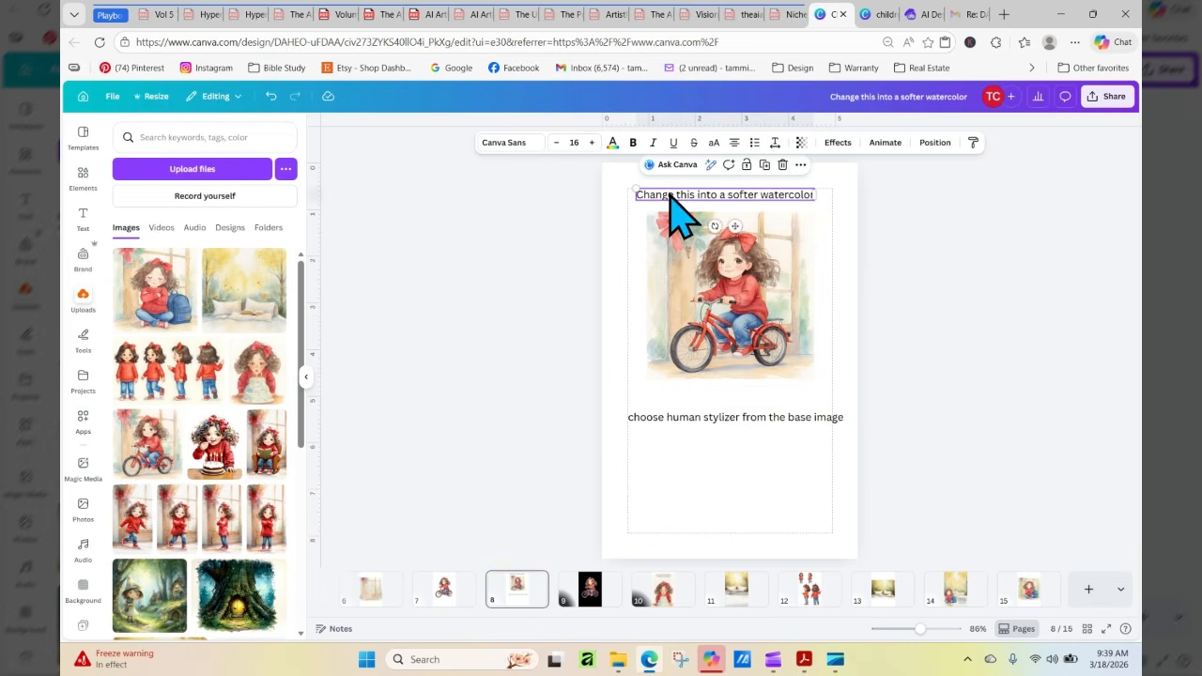
right_click(670, 198)
left_click(723, 208)
Switch back to Artistly, paste the copied softer watercolor text as the stylizing prompt, and generate the image
left_click(919, 14)
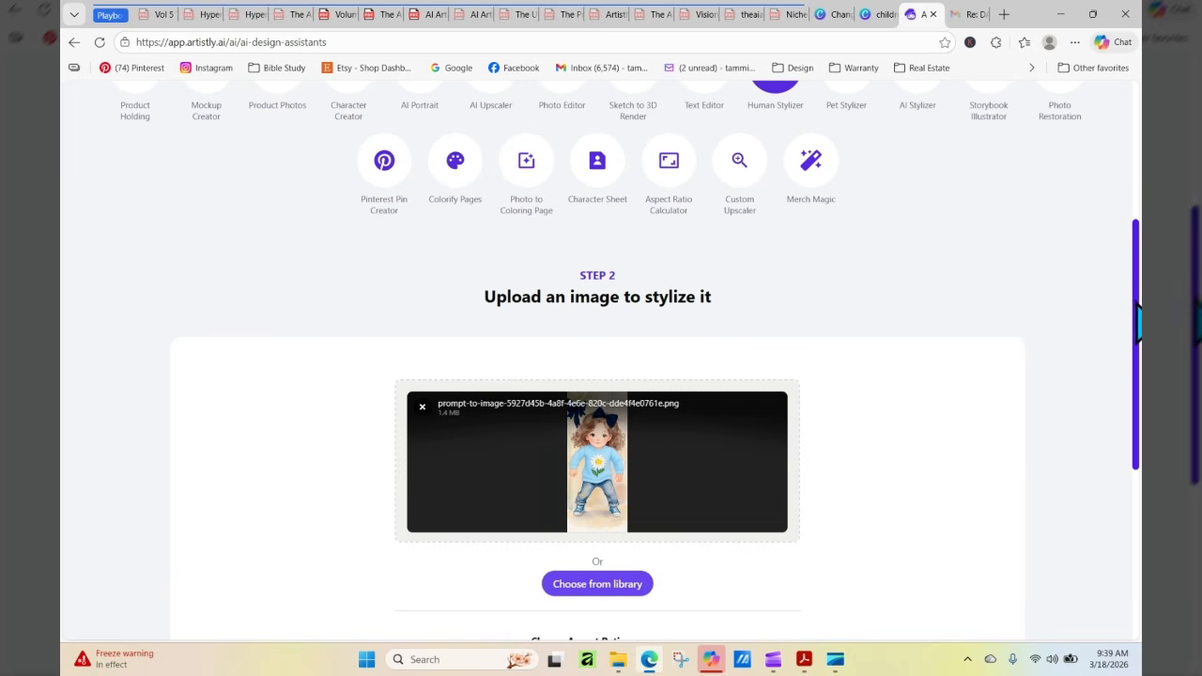
left_click_drag(1138, 324, 1114, 497)
right_click(559, 394)
left_click(617, 247)
left_click(610, 546)
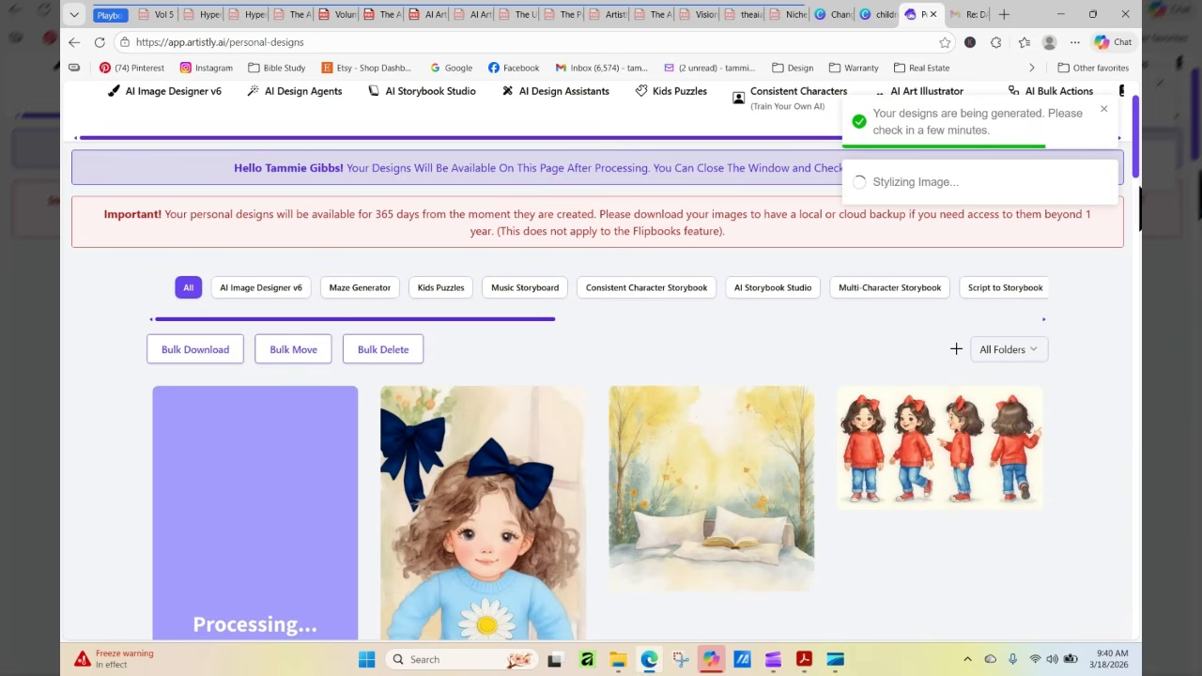
Reload the personal designs page and inspect the softer watercolor version of the blue-sweater girl, including its design details
right_click(1142, 194)
left_click(1141, 195)
scroll(1139, 197, "down", 3)
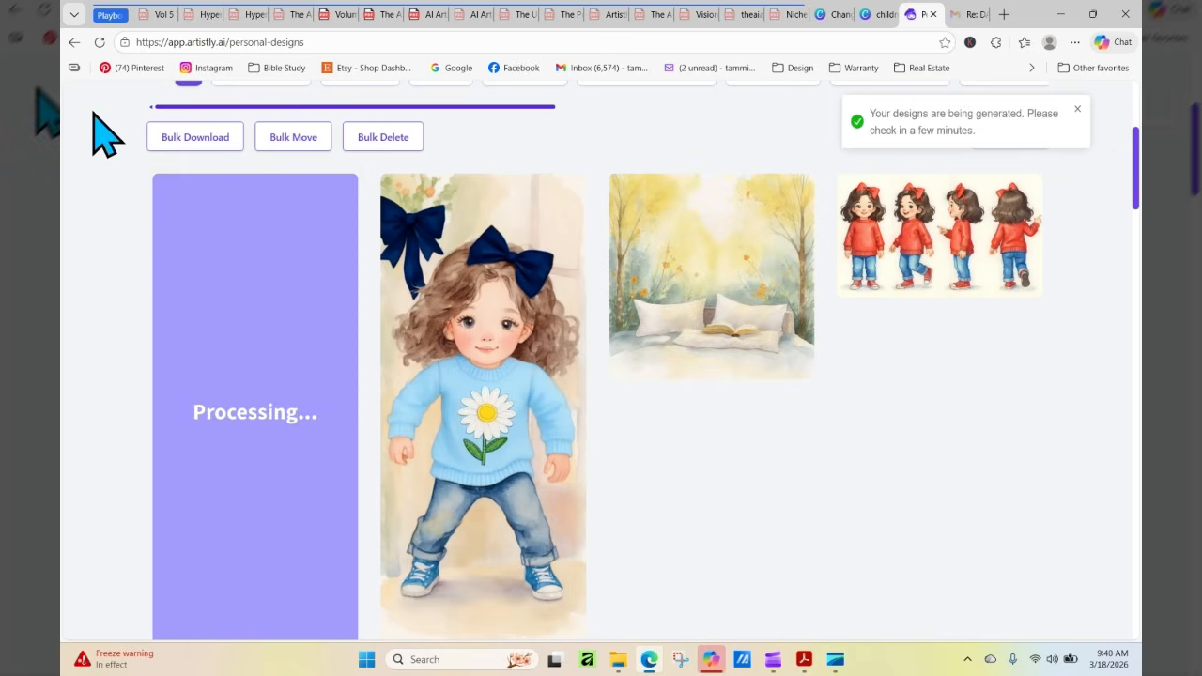
left_click(100, 42)
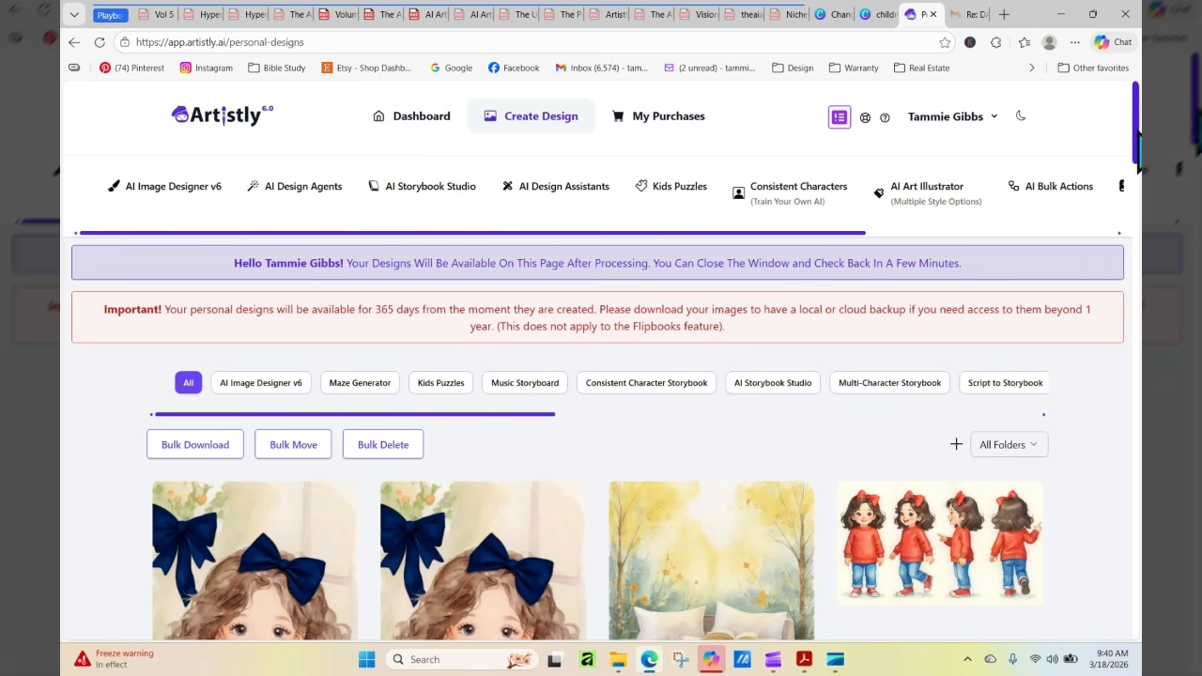
scroll(1138, 108, "down", 3)
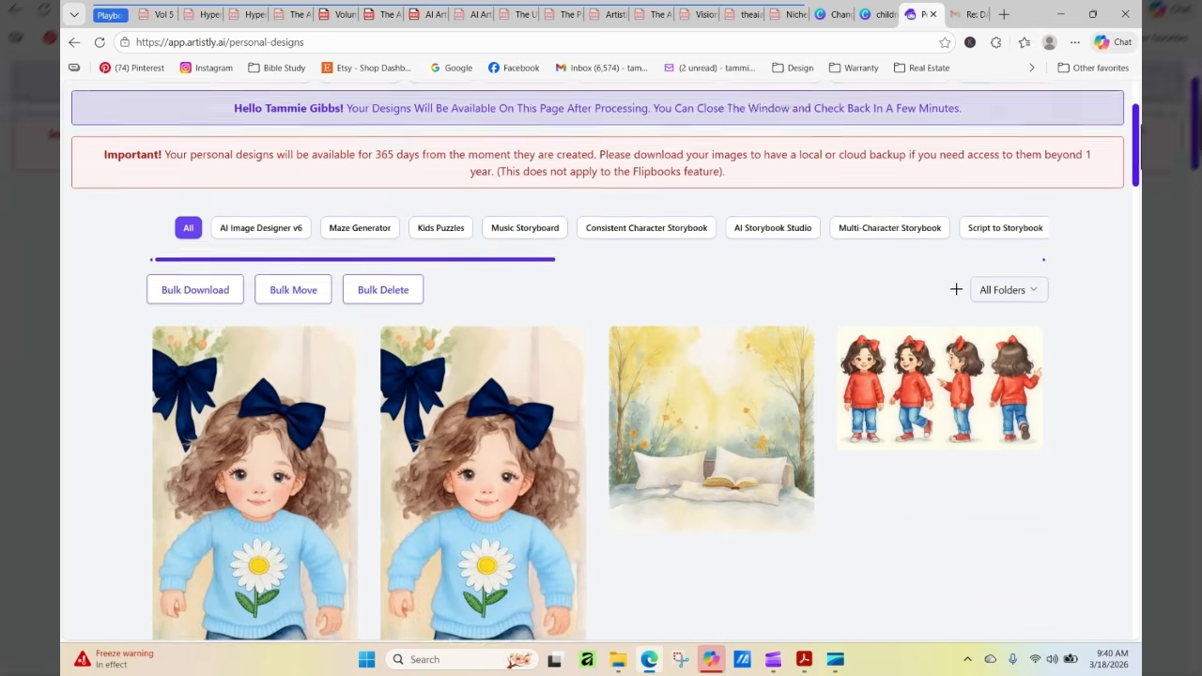
mouse_move(655, 328)
mouse_move(340, 428)
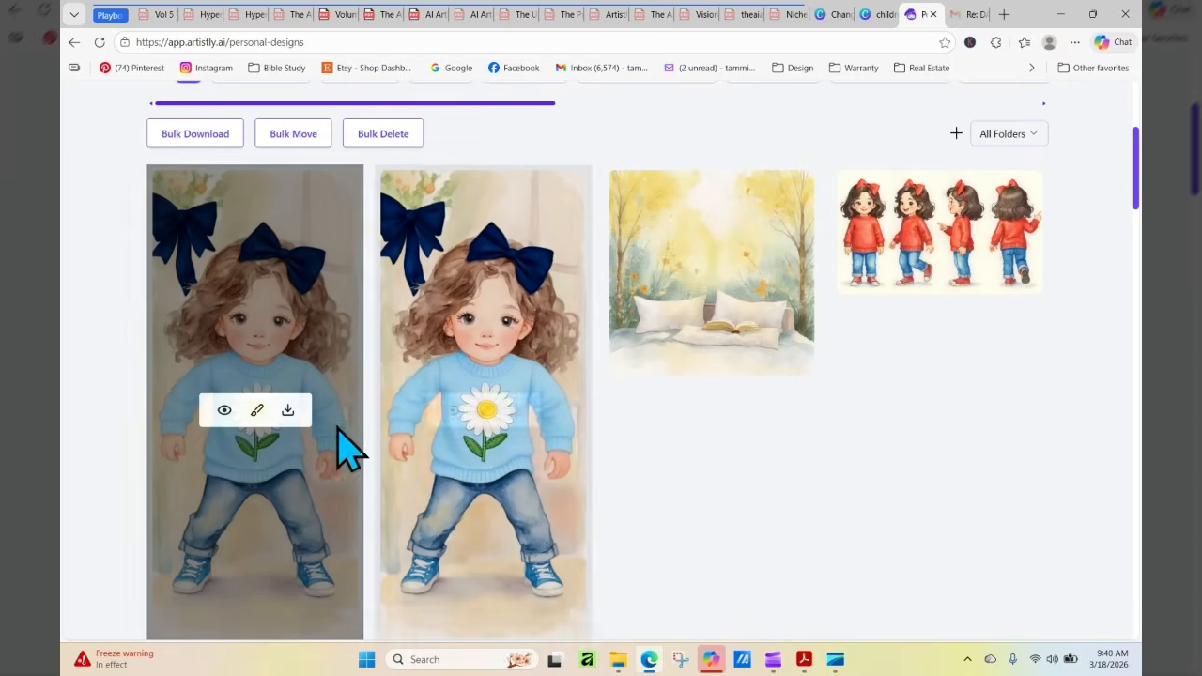
left_click(225, 411)
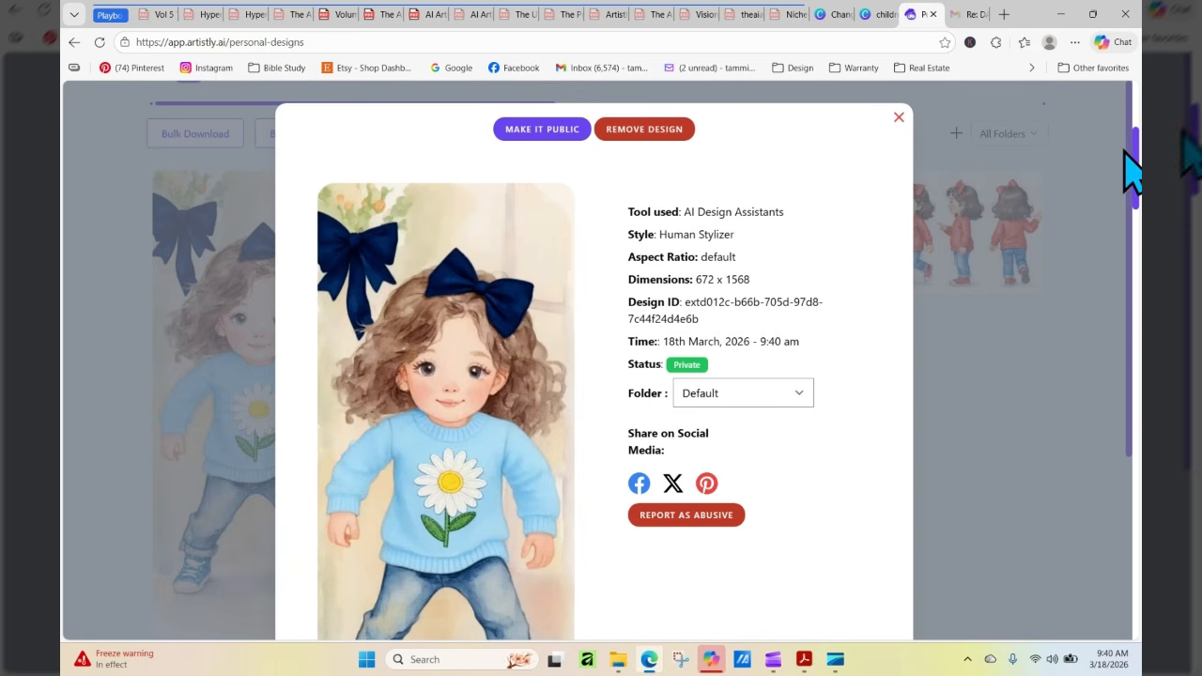
left_click(899, 117)
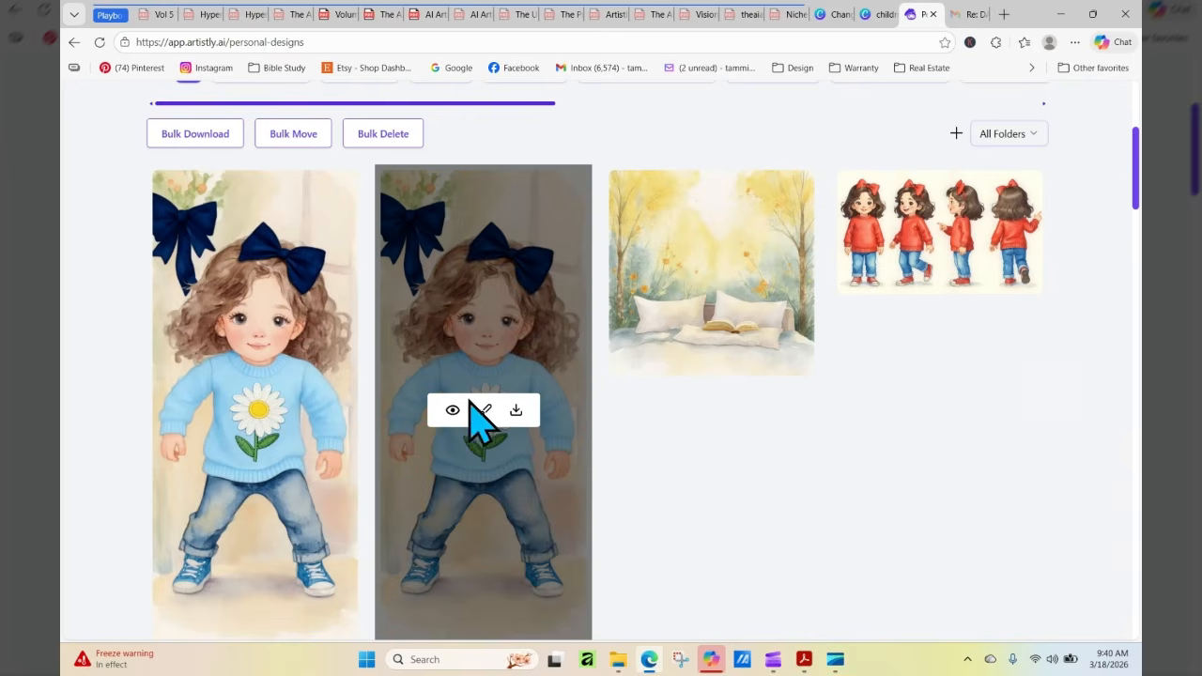
Copy the full design prompt from the details of the first blue daisy-sweater image, and close the details
left_click(452, 413)
left_click_drag(1127, 235, 1073, 439)
left_click_drag(1133, 407, 1132, 575)
left_click_drag(300, 600, 740, 569)
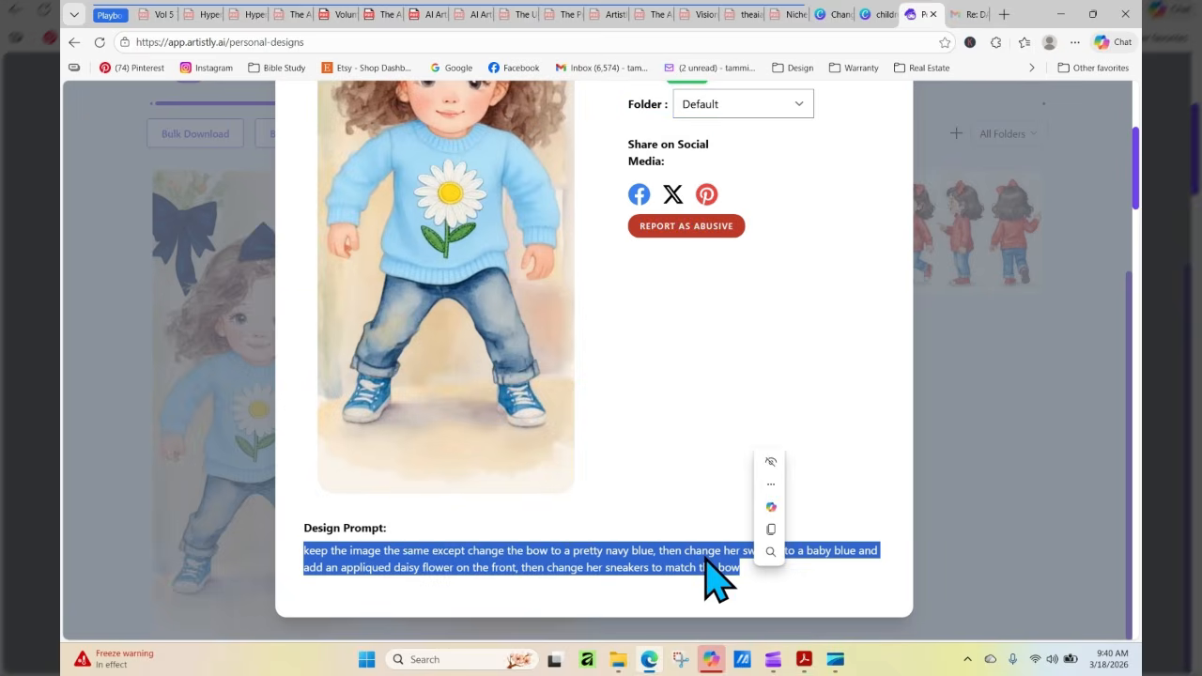
right_click(706, 561)
left_click(788, 282)
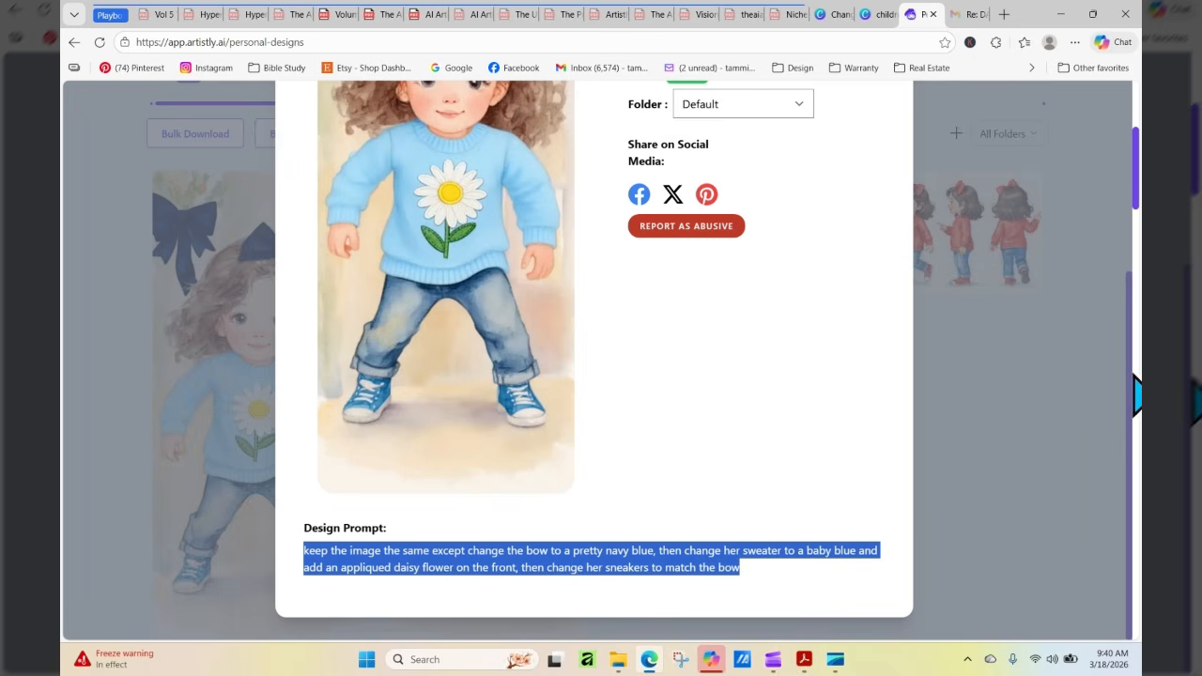
left_click(1135, 375)
left_click(1120, 381)
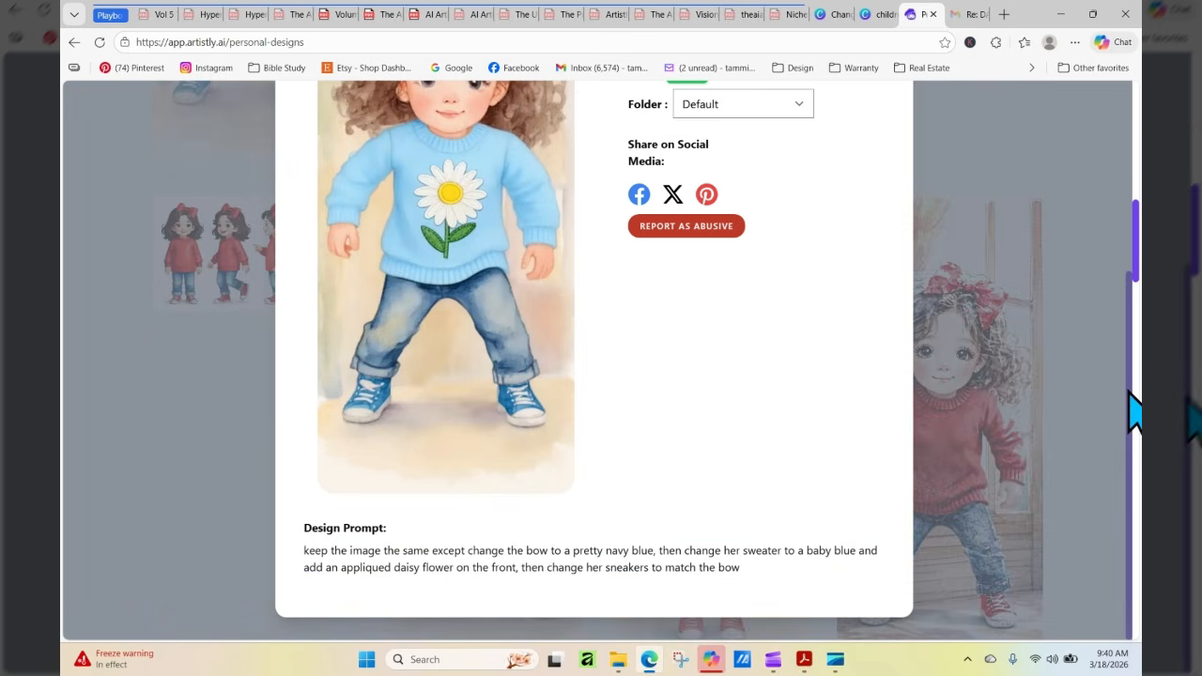
left_click_drag(1130, 392, 1129, 137)
left_click(899, 118)
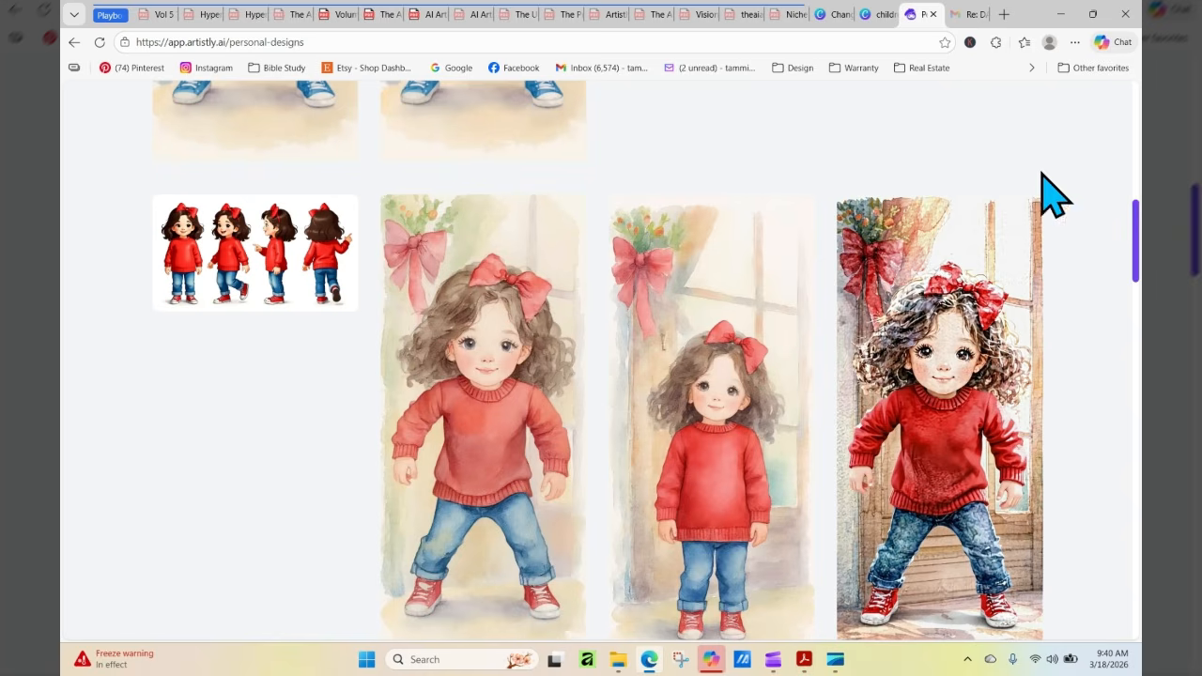
Start a Consistent Characters design in the 3d & 2d Style Images category
left_click_drag(1138, 223, 1137, 104)
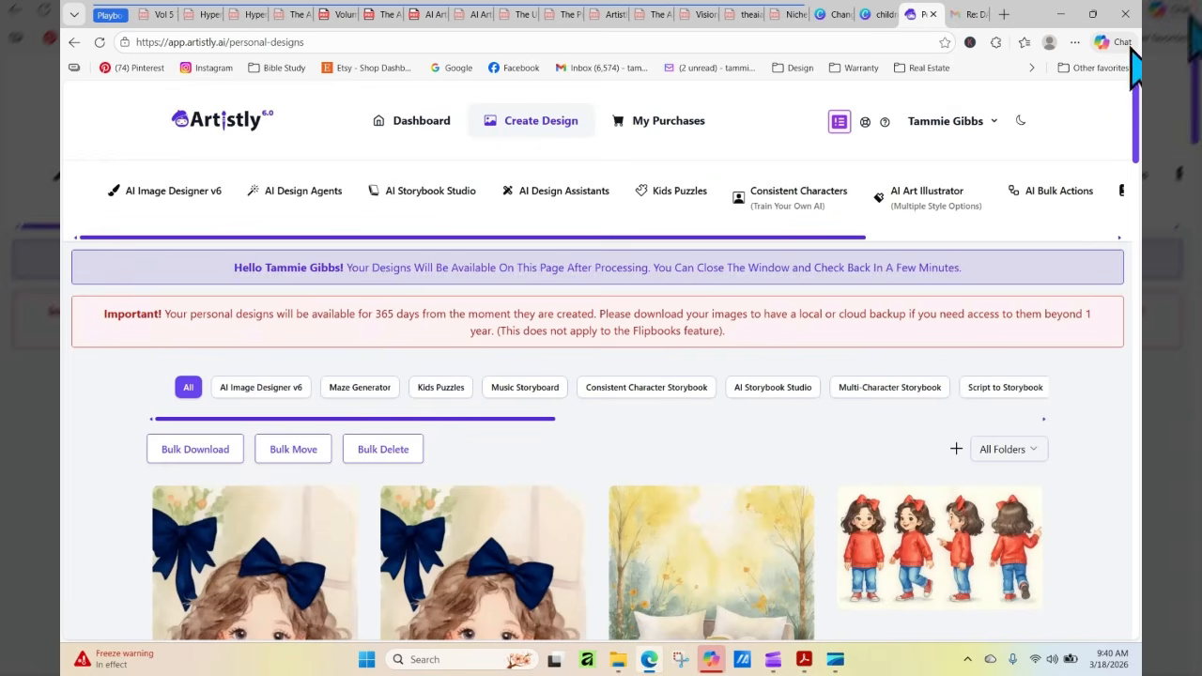
left_click(798, 209)
left_click(602, 374)
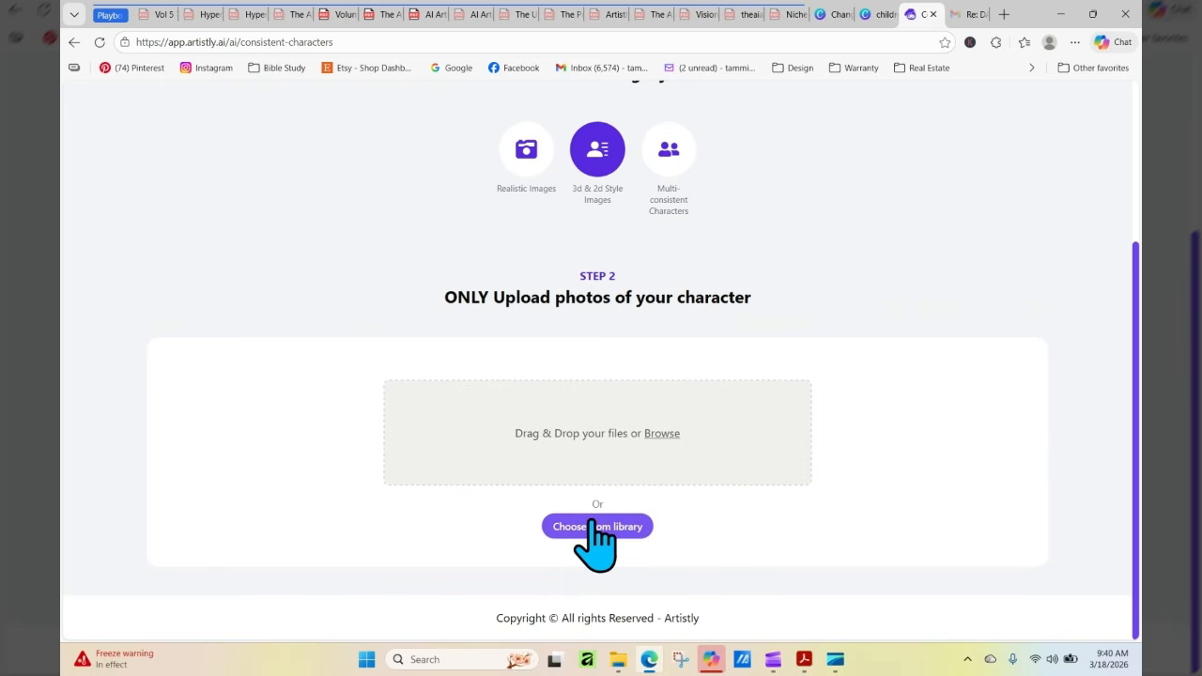
Load the blue daisy-sweater girl from the media library, and replace her with the softer red-sweater watercolor girl as the character photo
left_click(592, 524)
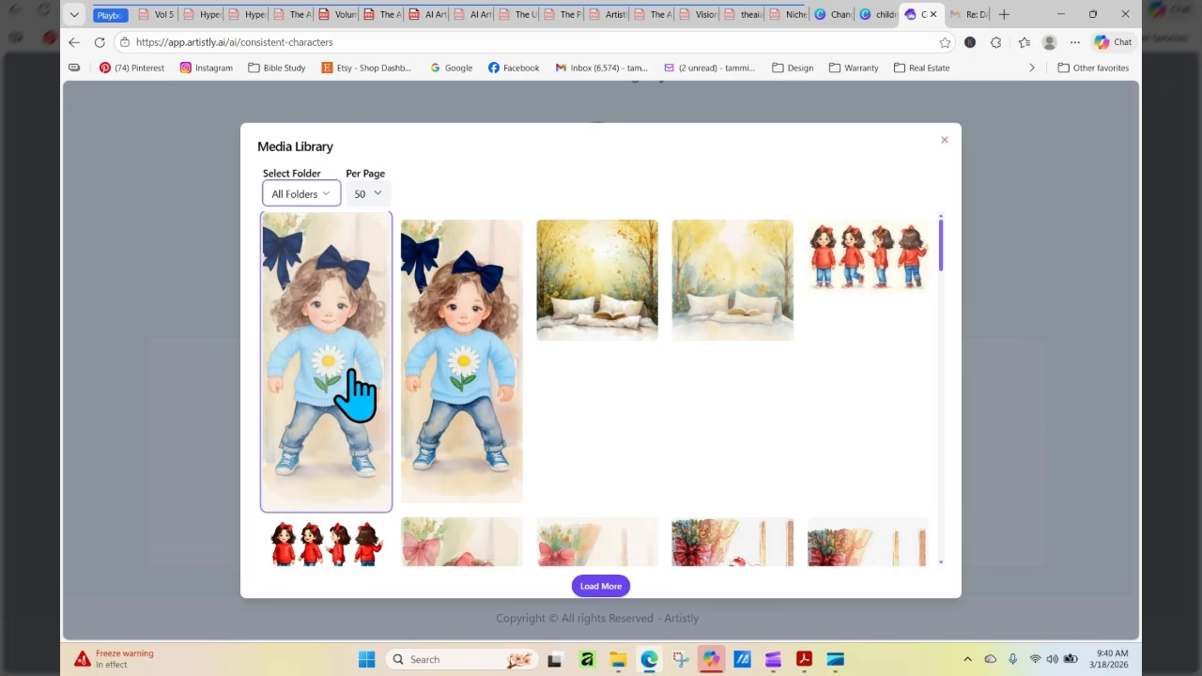
left_click(462, 394)
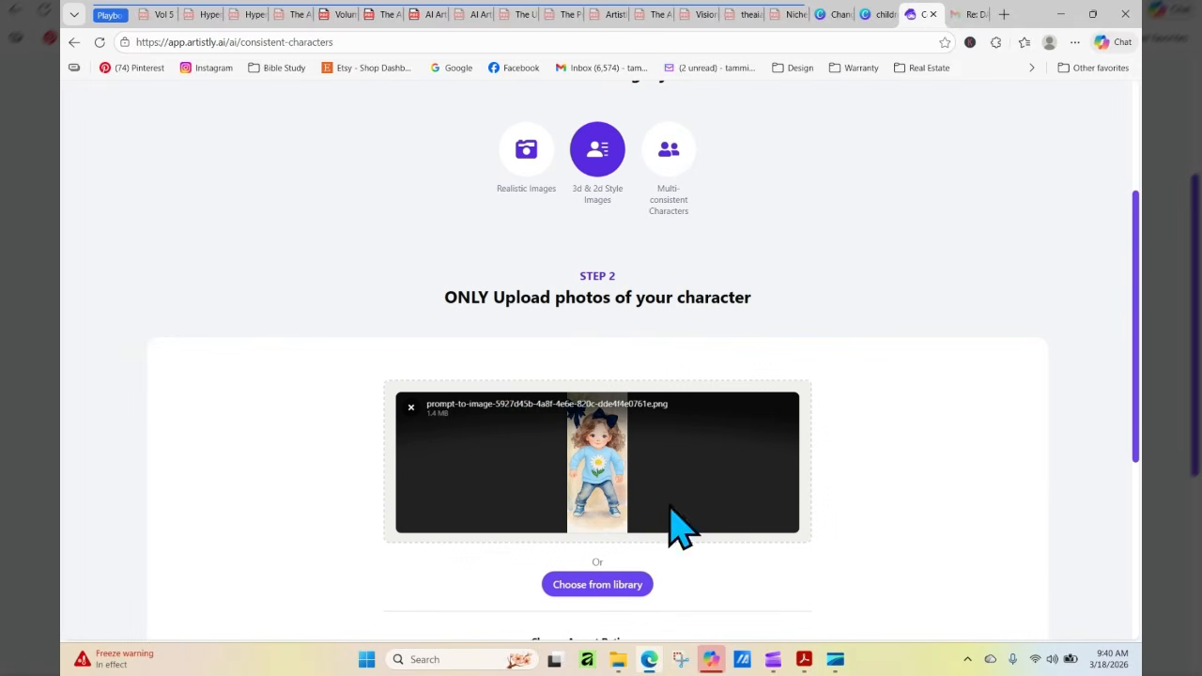
scroll(732, 404, "down", 2)
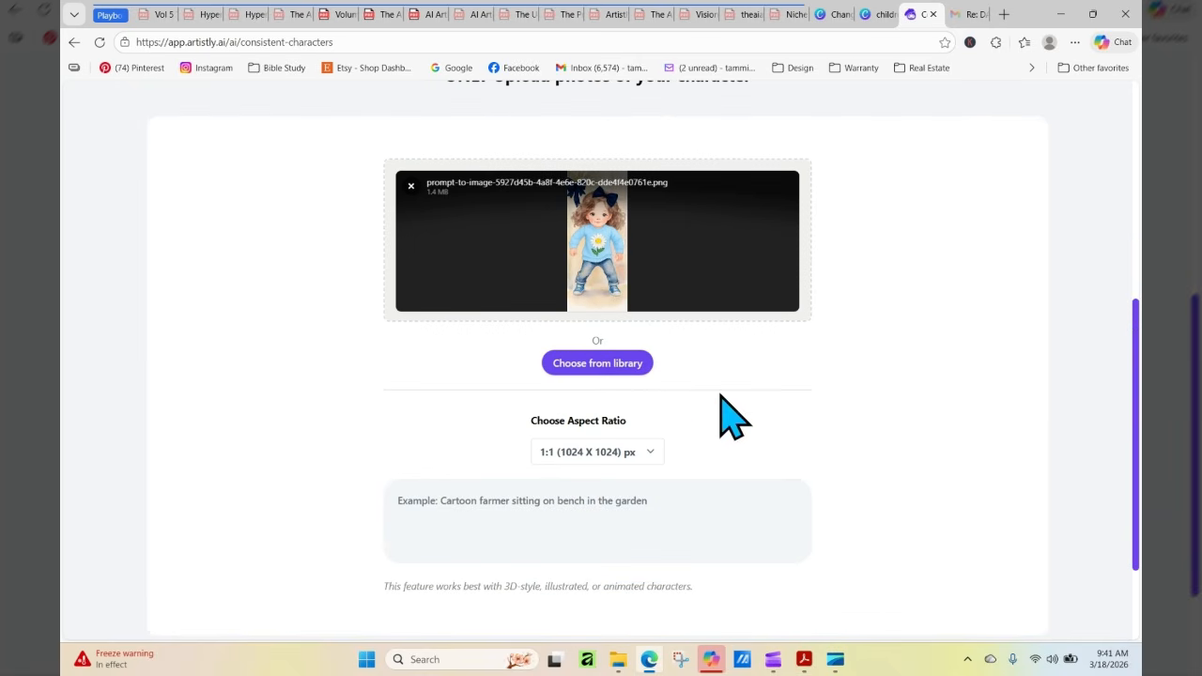
left_click(601, 368)
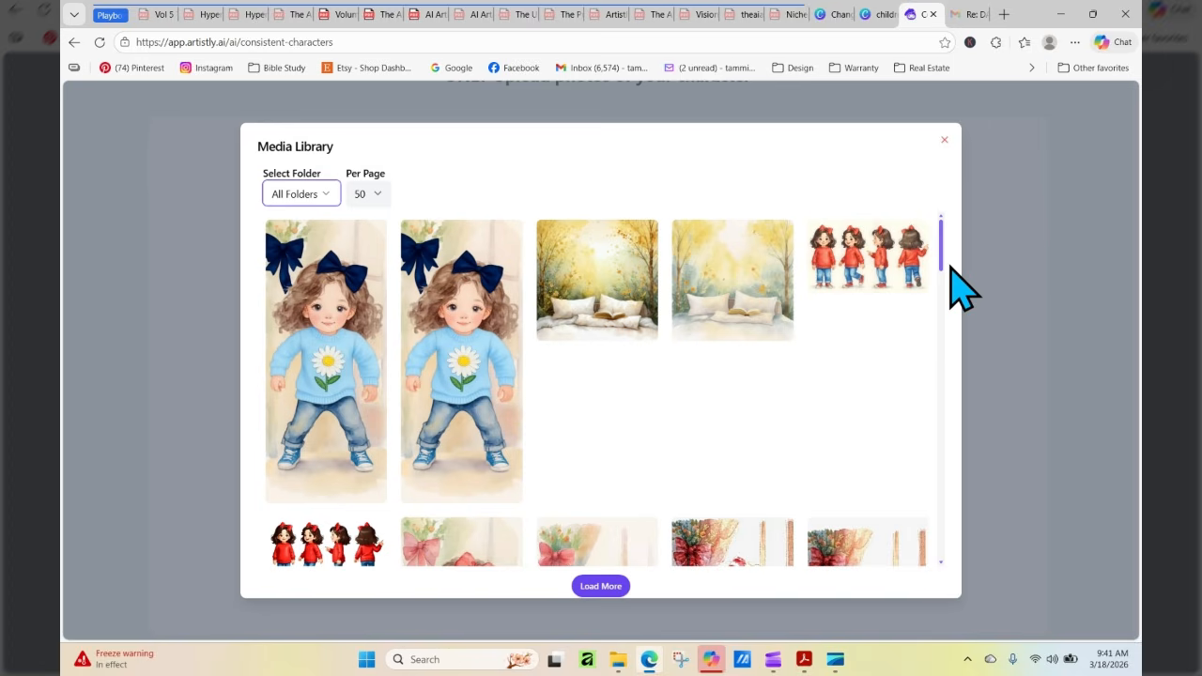
left_click_drag(941, 235, 940, 260)
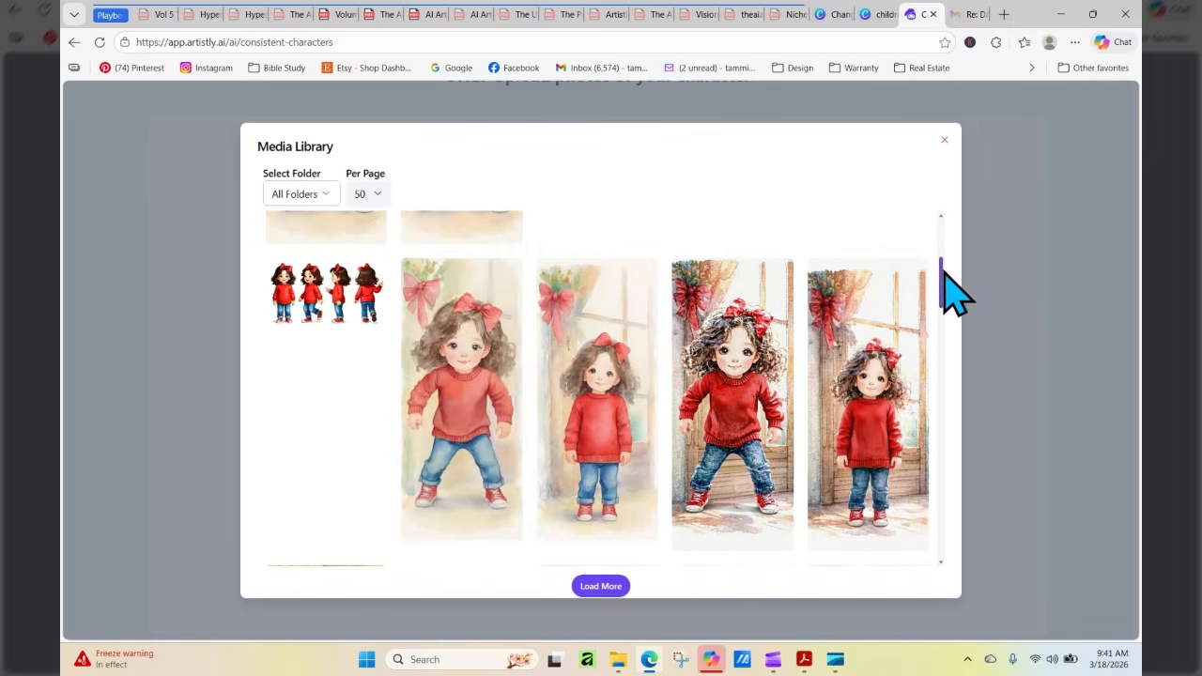
left_click(445, 380)
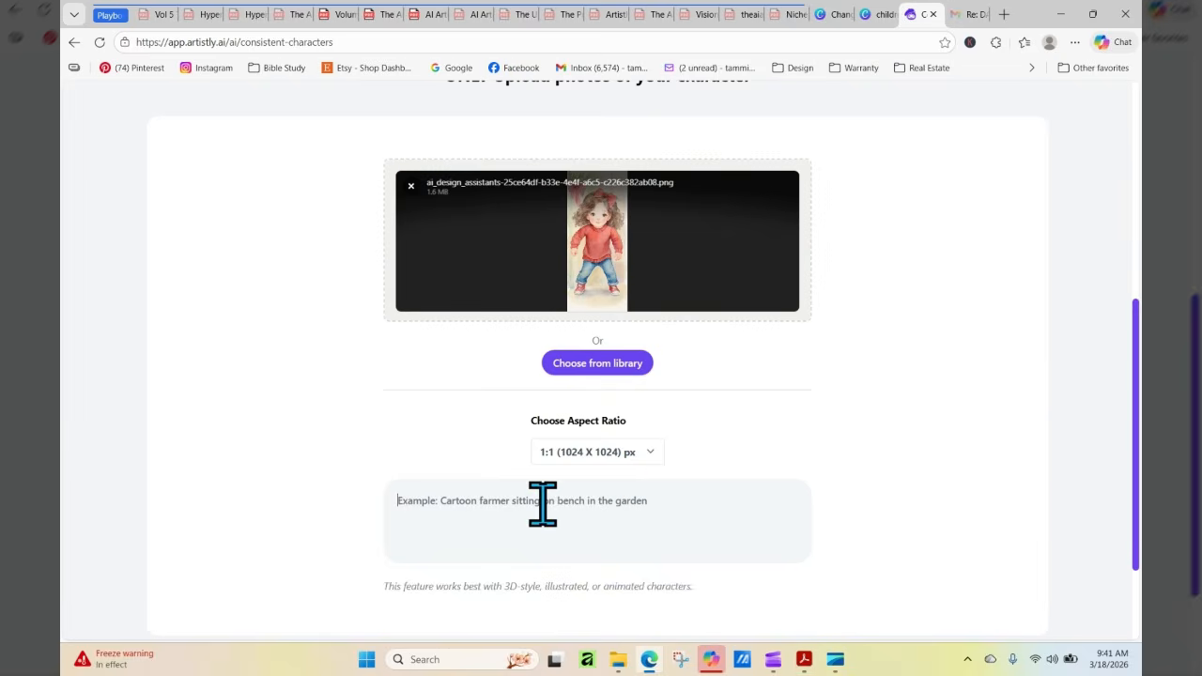
Paste the copied navy bow and baby blue daisy sweater prompt, and generate the image at the 9:21 (640 X 1536) px aspect ratio
right_click(542, 505)
left_click(595, 355)
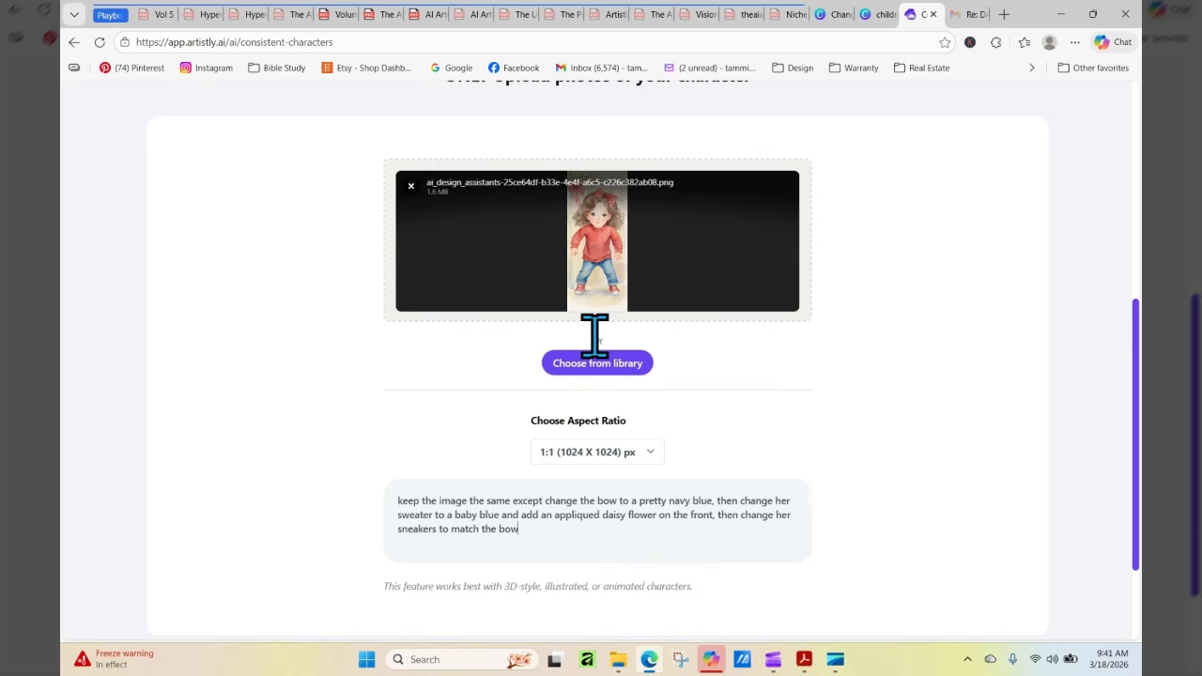
left_click(599, 453)
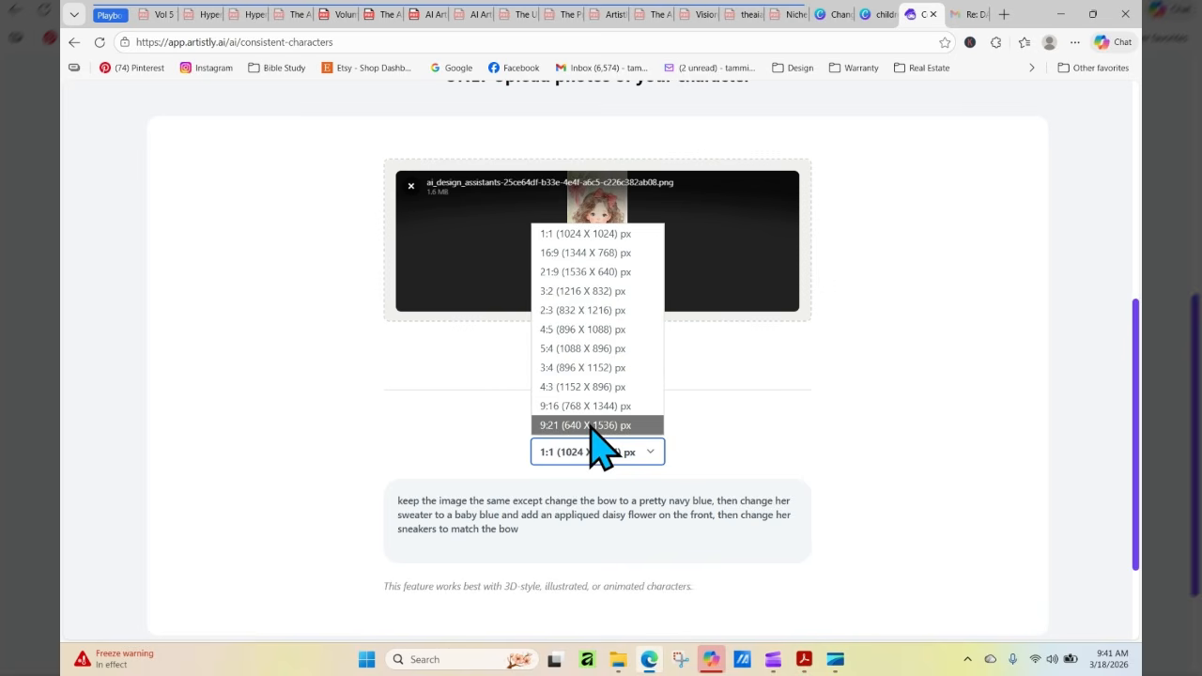
left_click(592, 426)
right_click(609, 449)
left_click(665, 452)
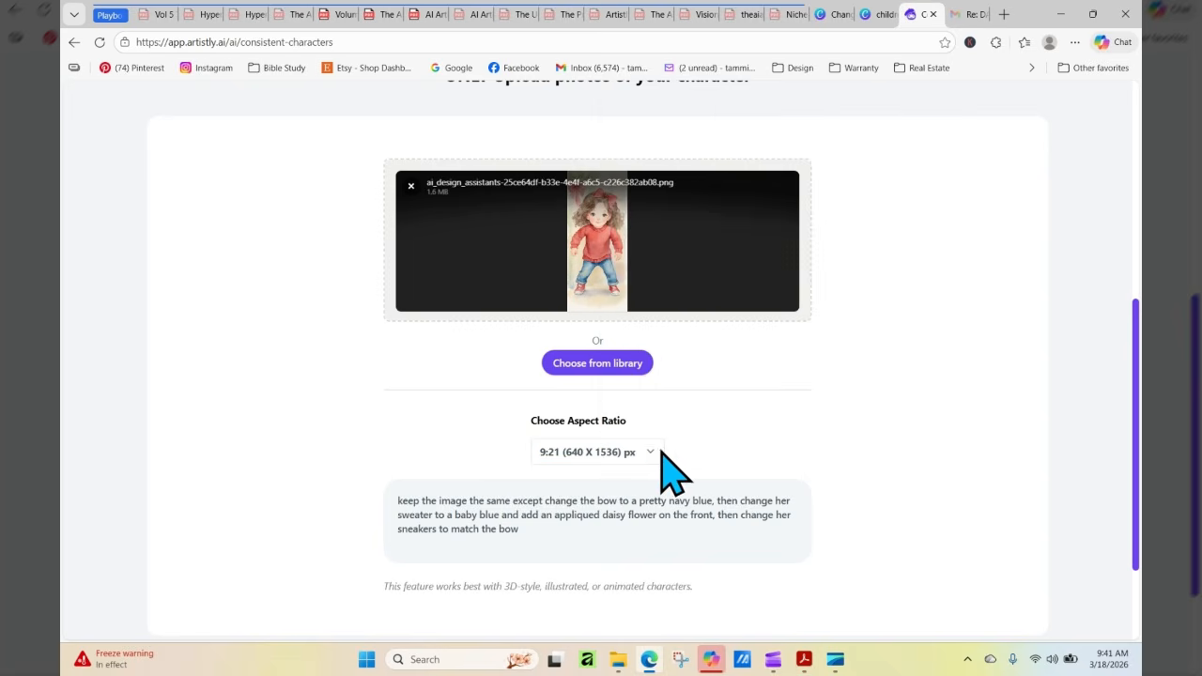
left_click(644, 455)
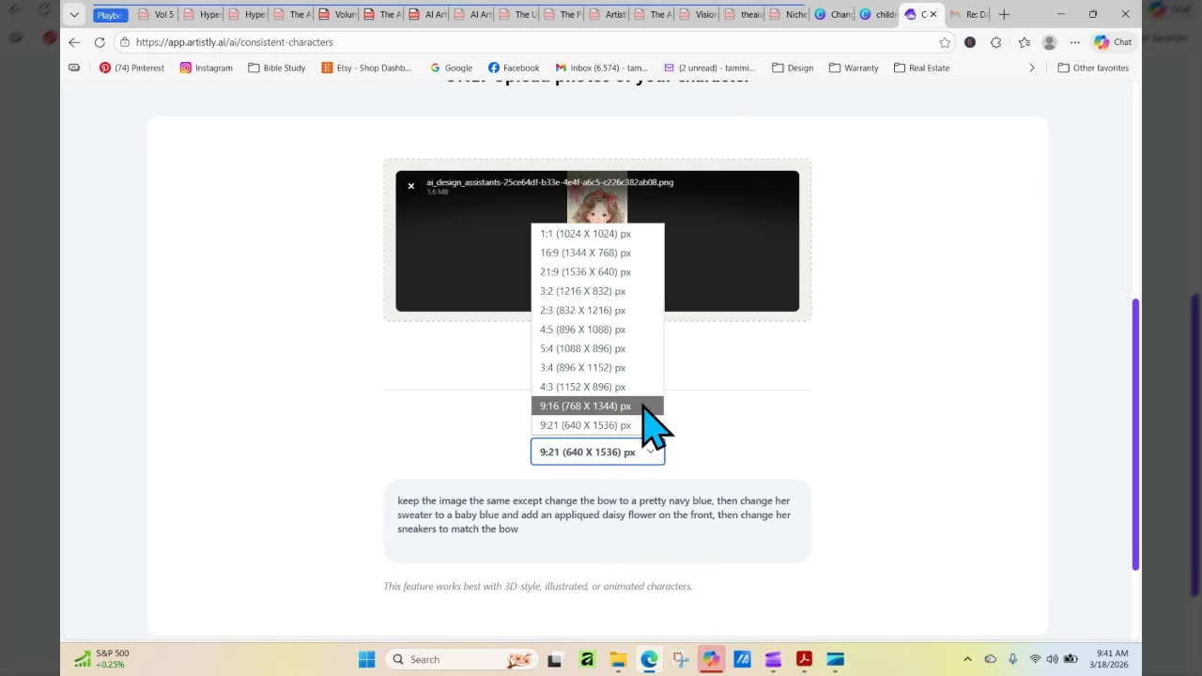
left_click(642, 426)
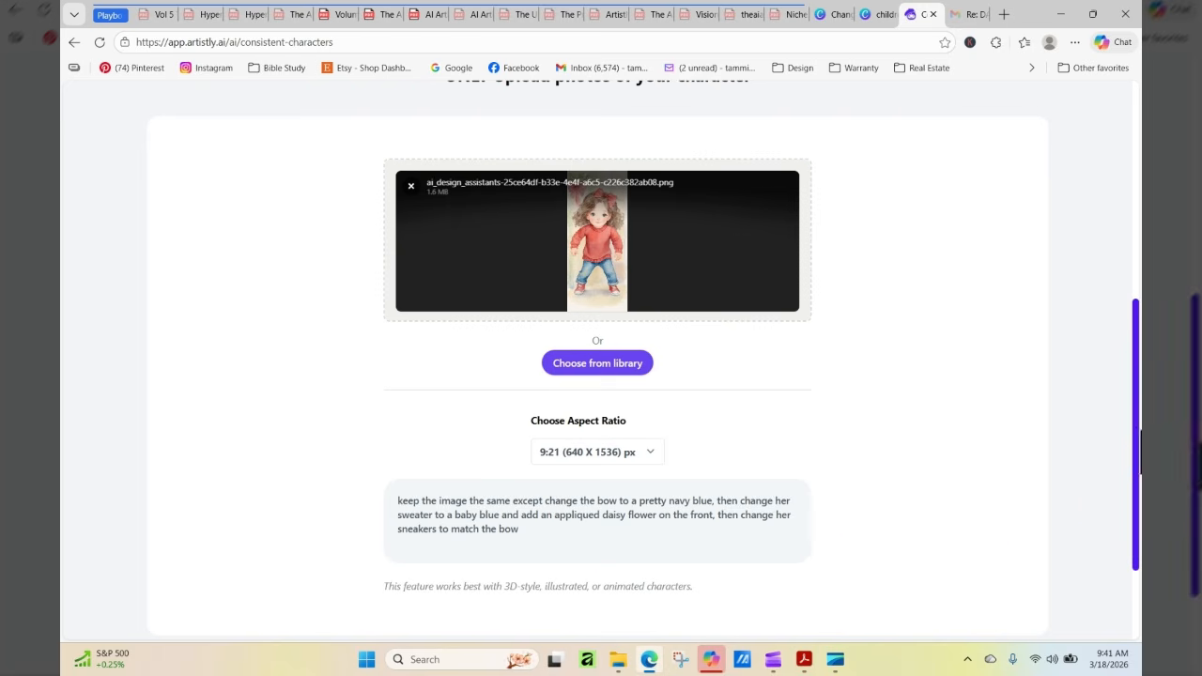
left_click_drag(1138, 441, 1138, 512)
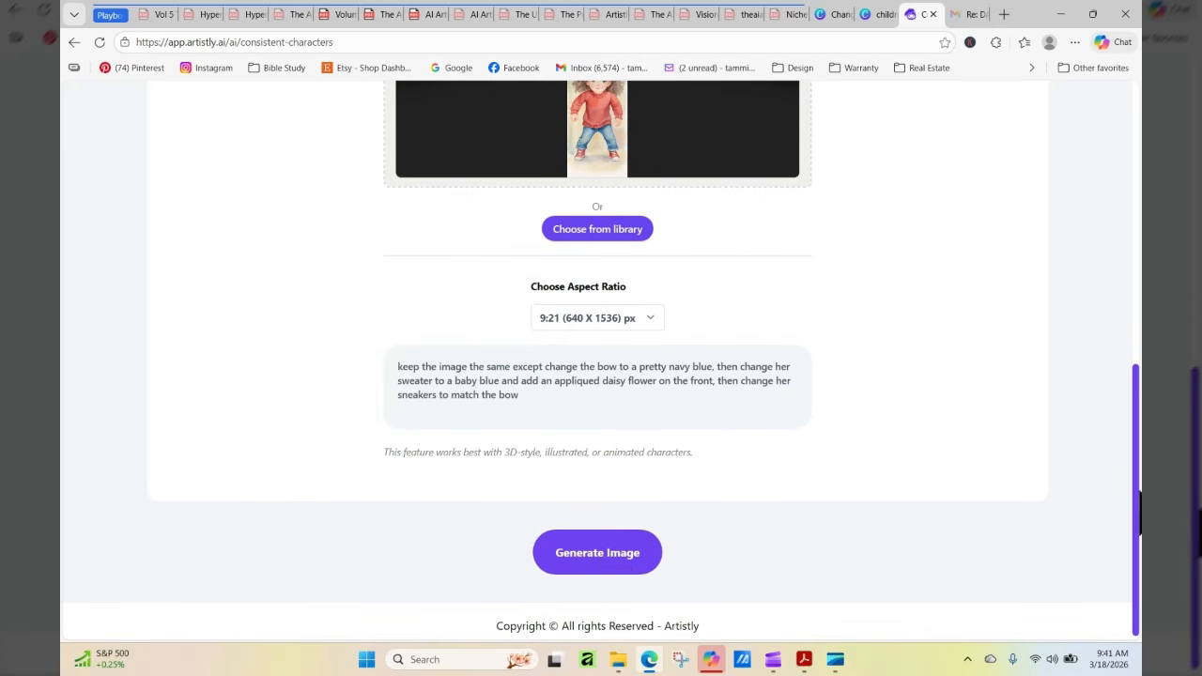
left_click(606, 552)
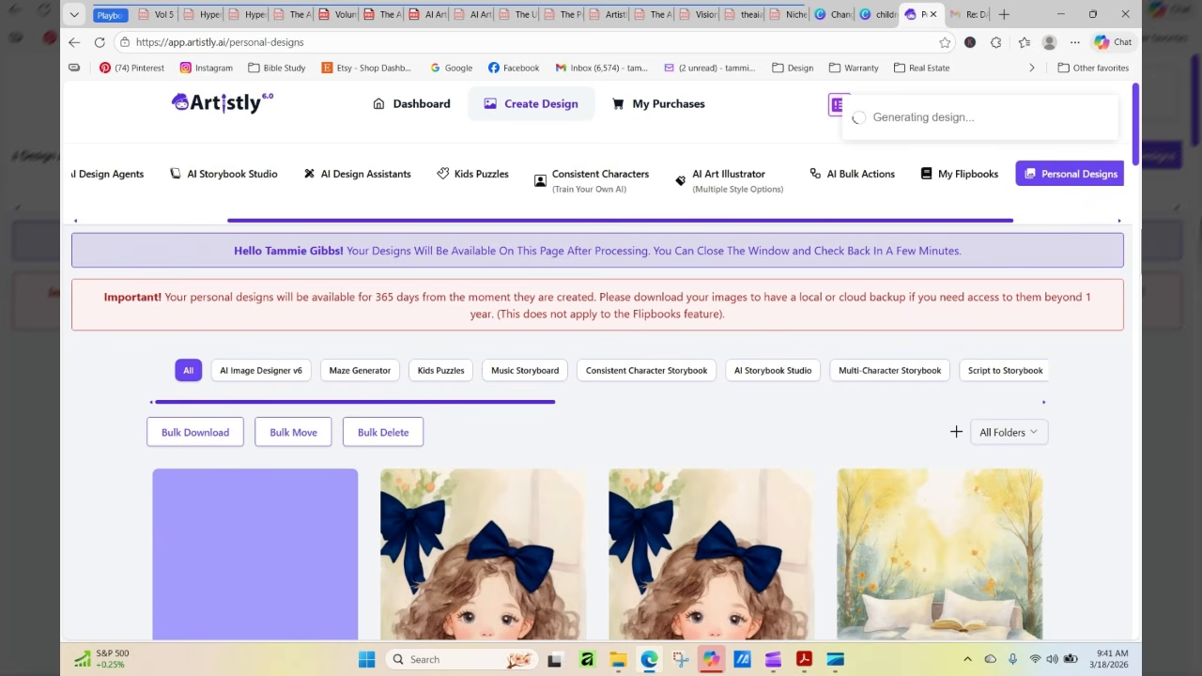
Reload the personal designs page, inspect the new consistent-character image and its details, and compare it with the earlier blue-sweater versions
scroll(1138, 137, "down", 3)
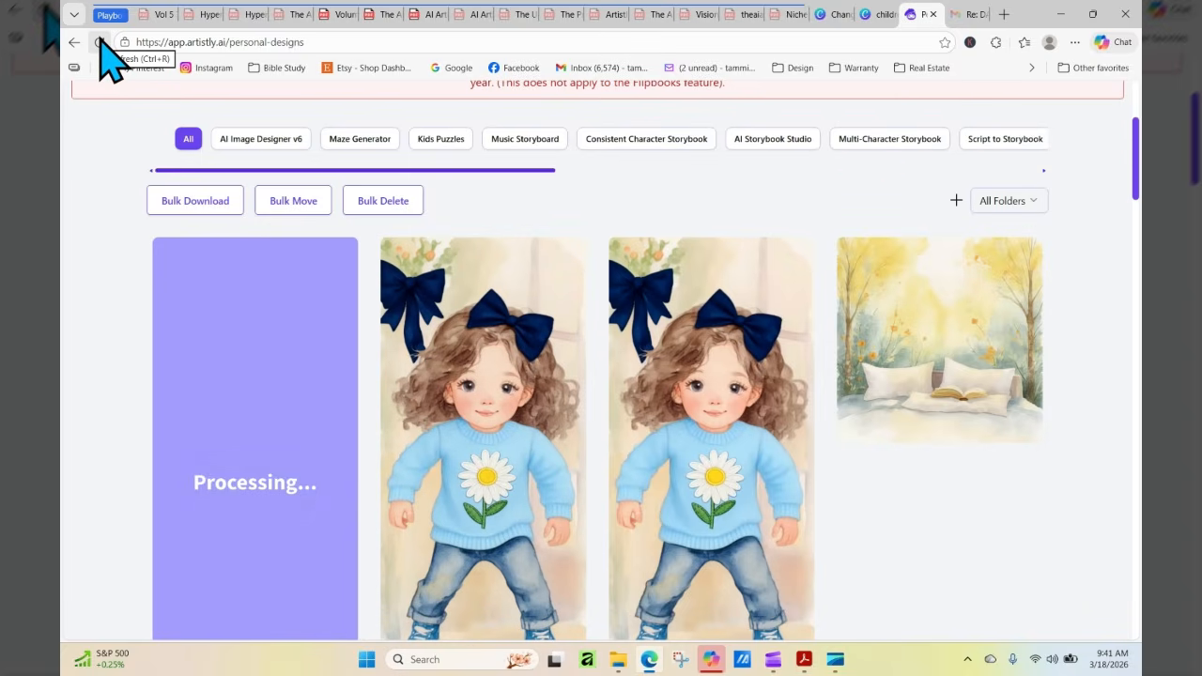
left_click(100, 43)
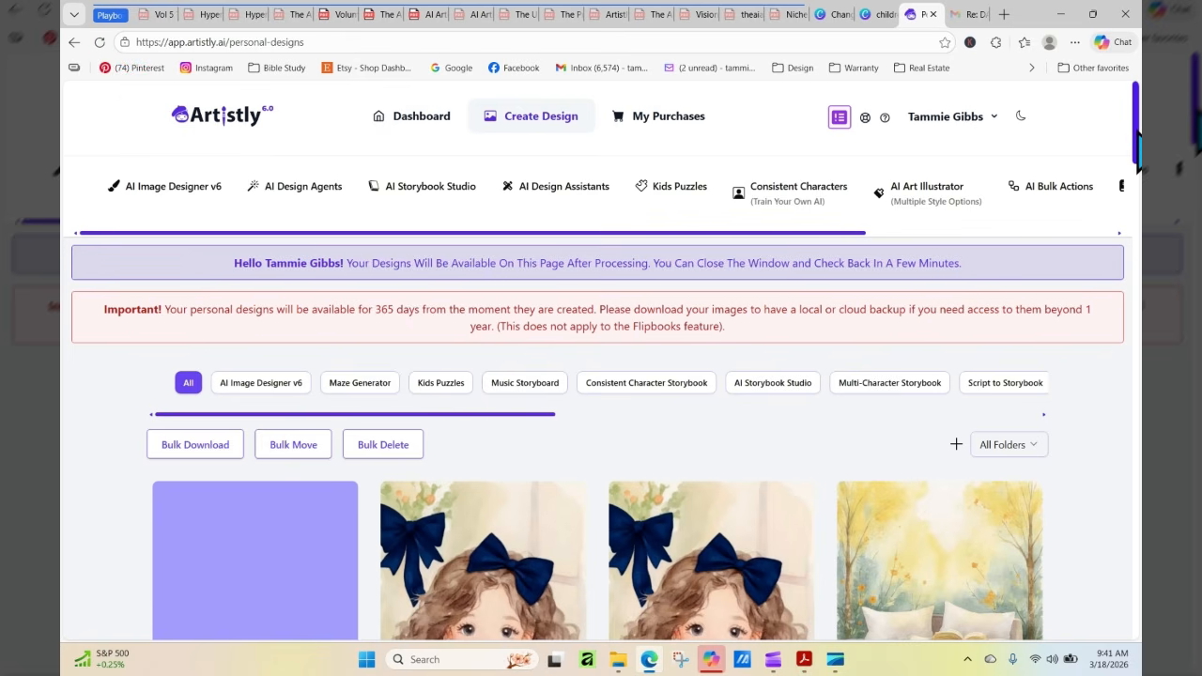
scroll(1139, 141, "down", 3)
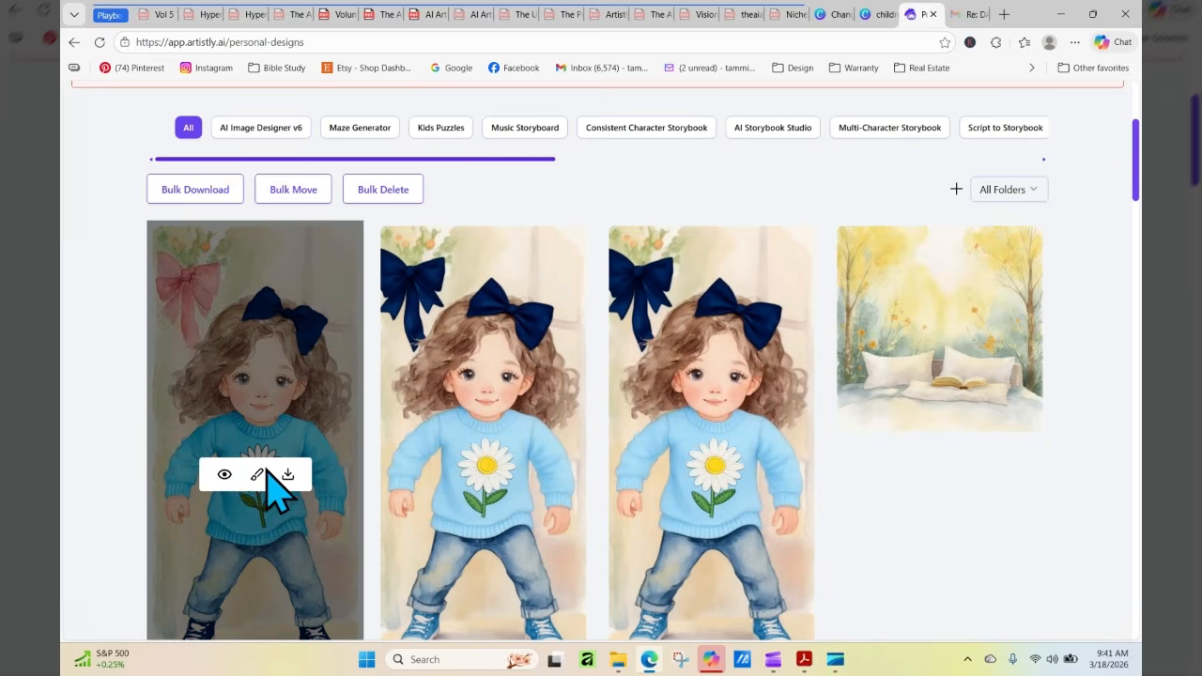
left_click(225, 475)
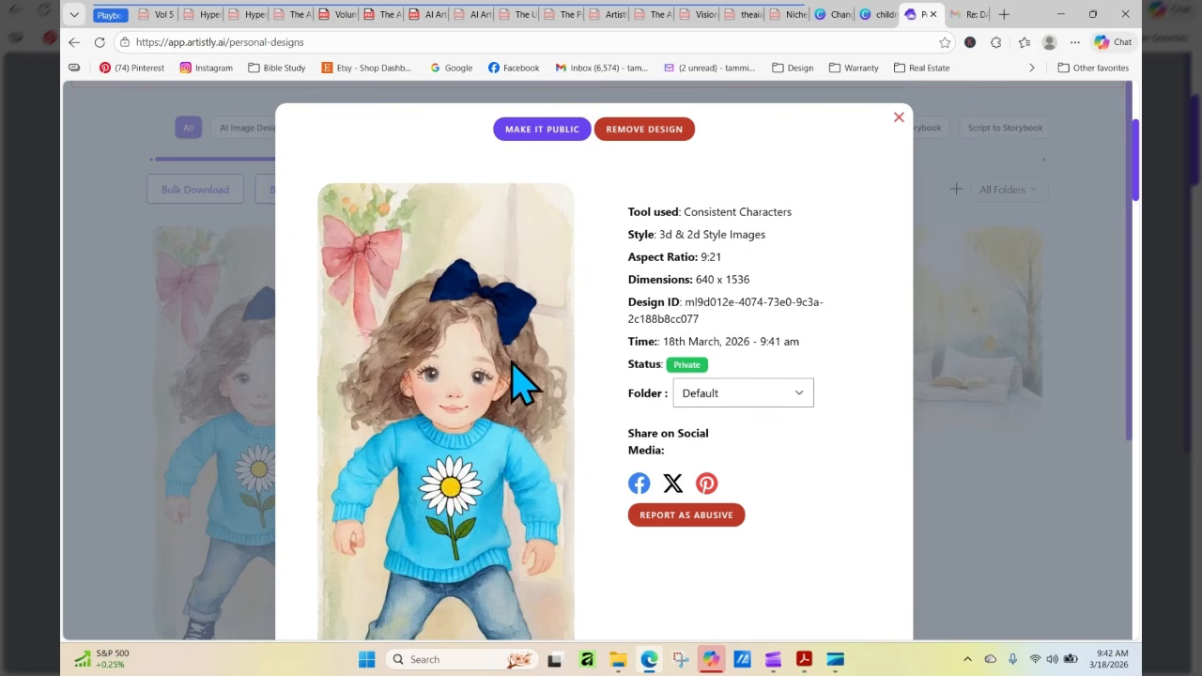
left_click(899, 118)
mouse_move(234, 320)
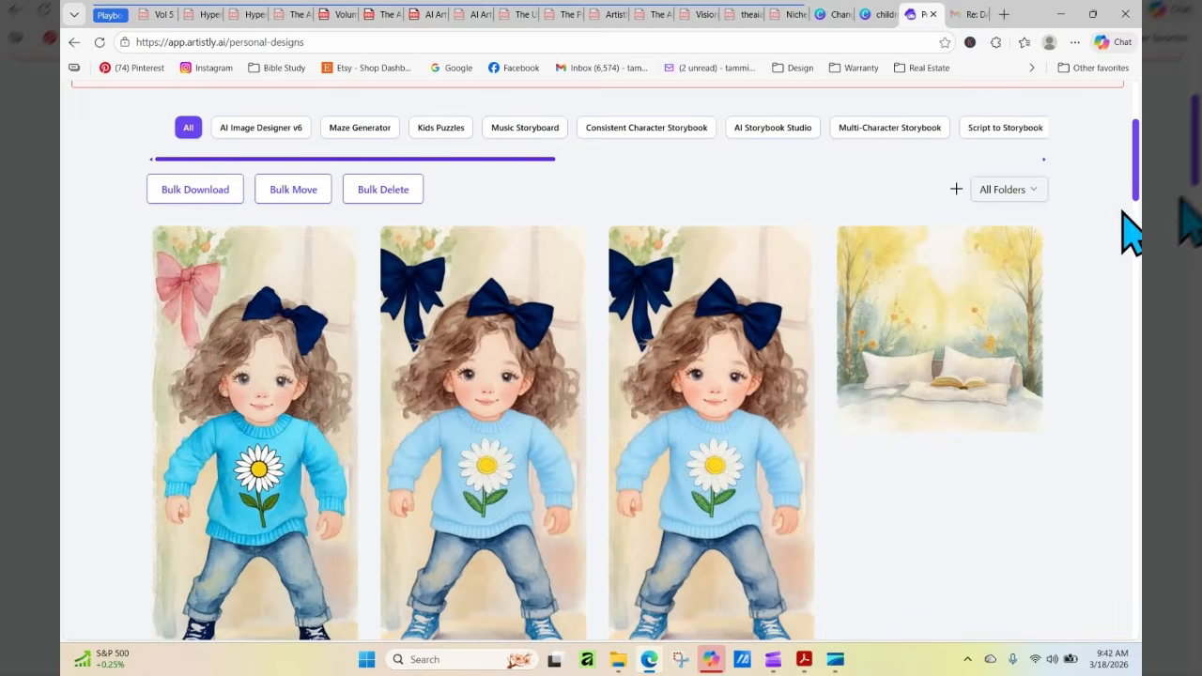
Open the Human Stylizer among the AI Design Assistants and load the newest bright-blue daisy-sweater girl from the media library
left_click_drag(1137, 176, 1136, 131)
left_click(552, 195)
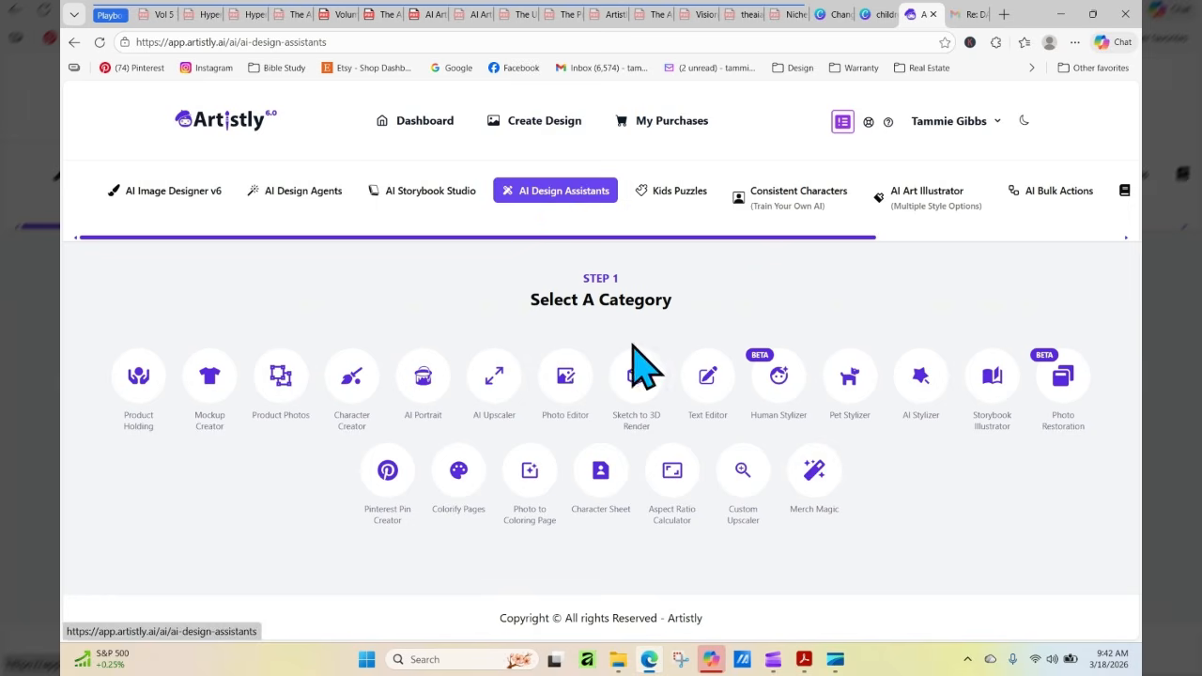
scroll(739, 422, "down", 3)
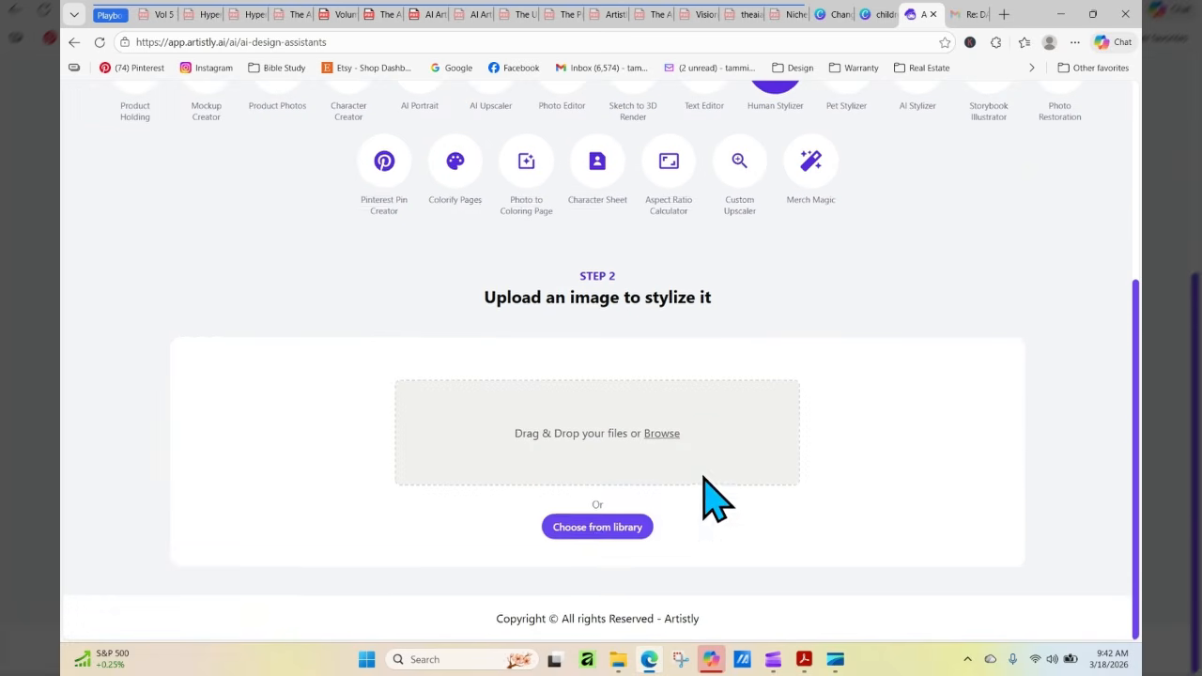
left_click(597, 526)
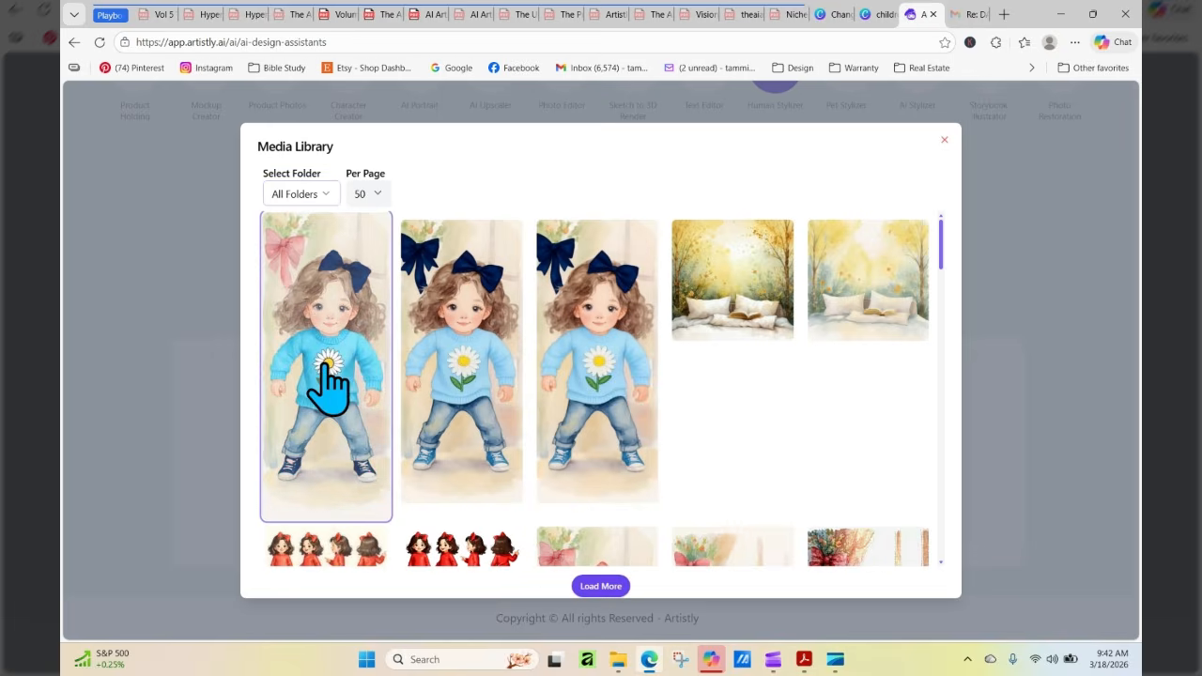
left_click(328, 389)
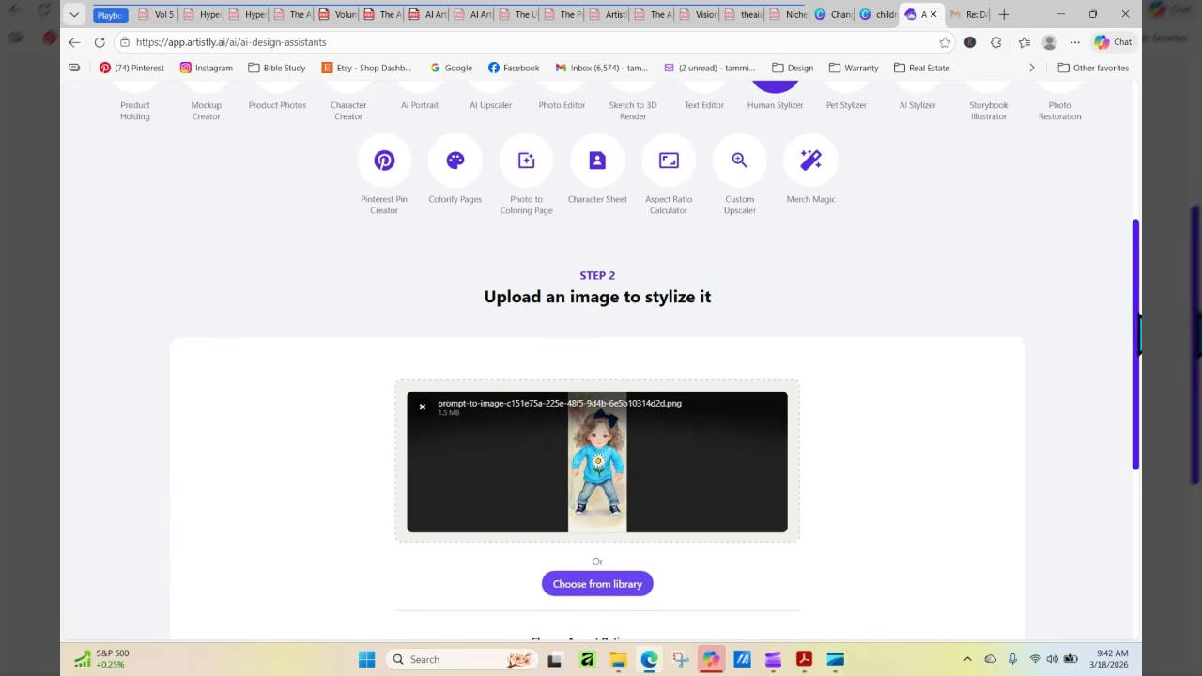
Switch to the Canva design and copy the "Change this into a softer watercolor" text above the bicycle picture again
scroll(629, 451, "down", 5)
right_click(567, 380)
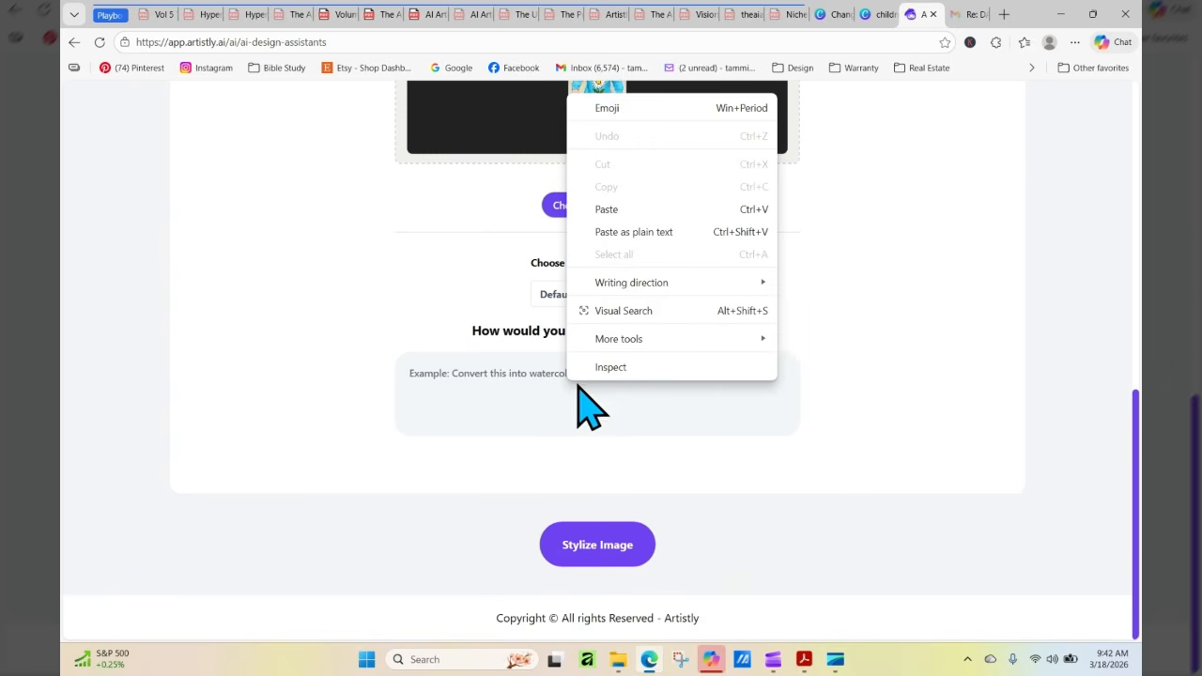
left_click(878, 147)
left_click(836, 15)
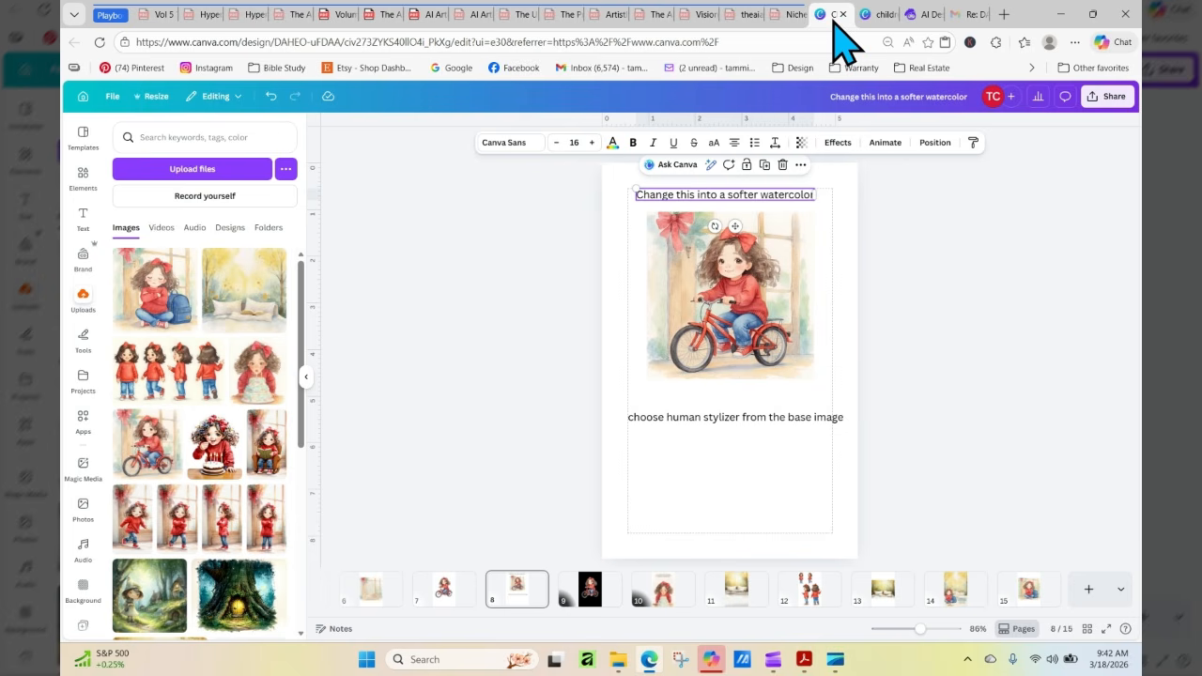
right_click(762, 196)
left_click(789, 207)
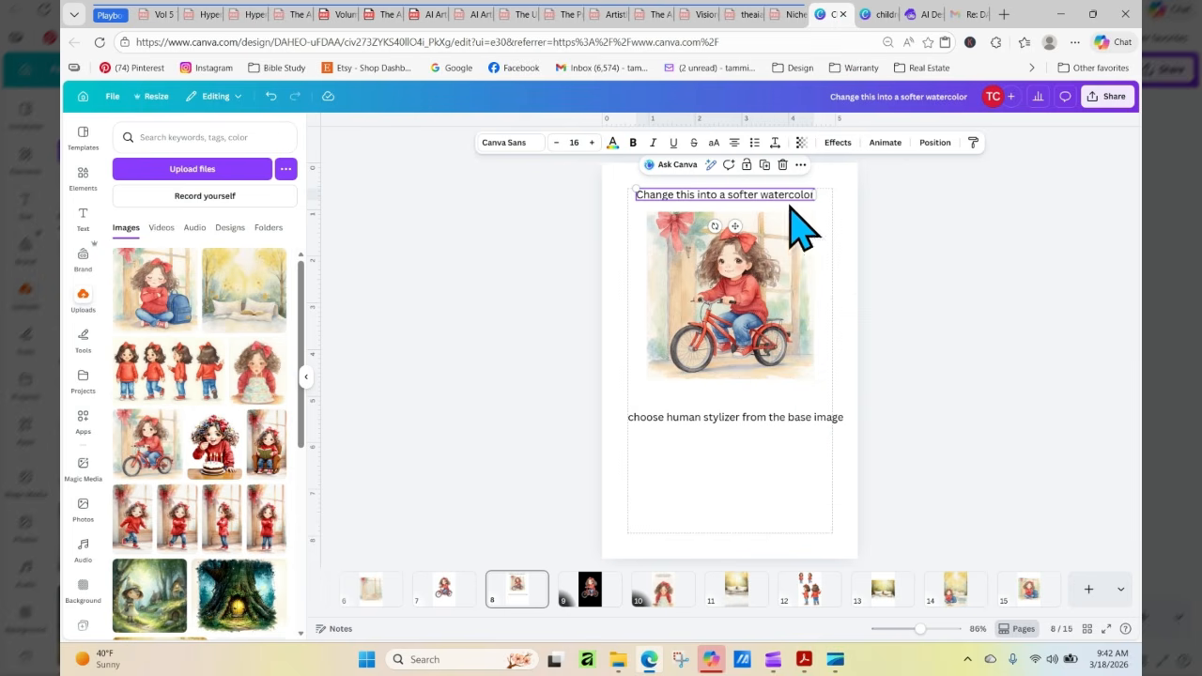
Return to Artistly, paste the softer watercolor instruction for the bright-blue sweater girl, and stylize the image at the default aspect ratio
left_click(930, 15)
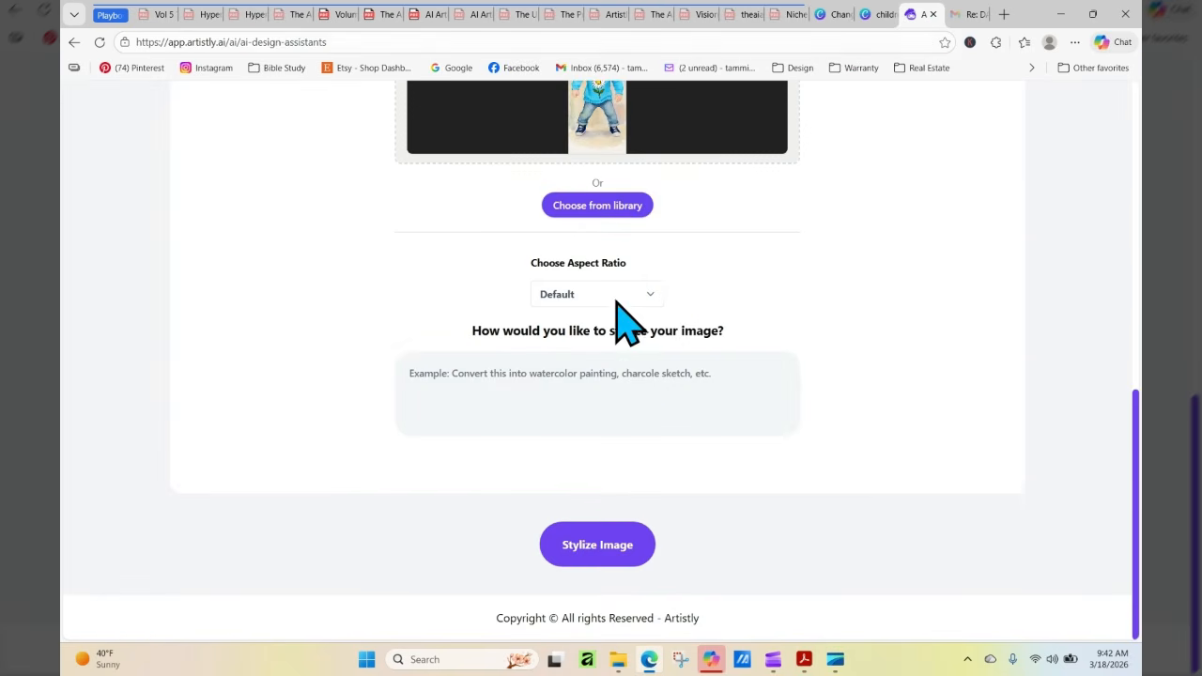
right_click(577, 376)
left_click(652, 201)
left_click(601, 543)
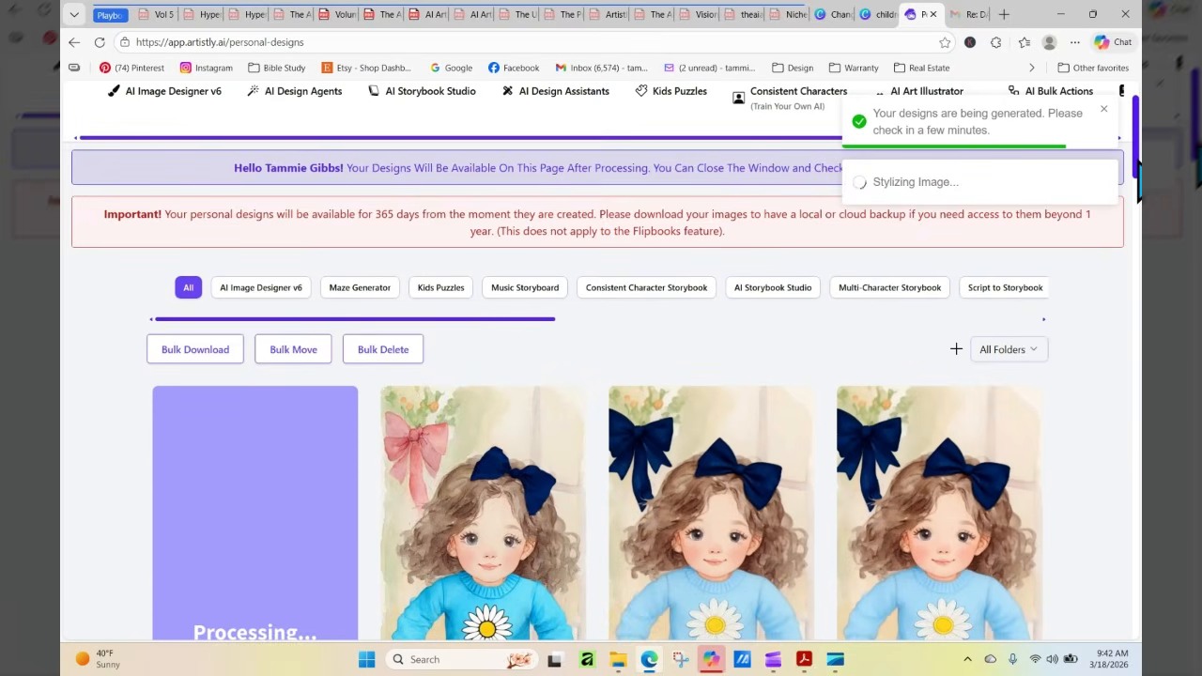
Reload the personal designs and examine the stylized bright-blue sweater girl and her details alongside the other blue-sweater versions
scroll(1137, 163, "down", 3)
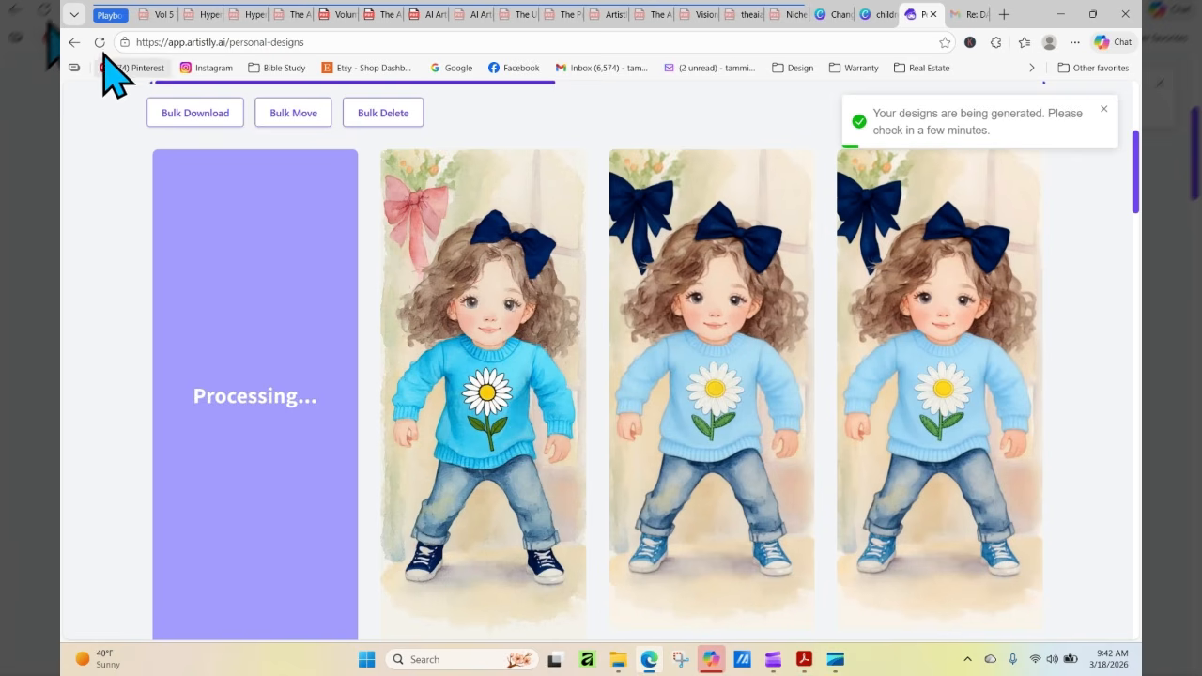
mouse_move(663, 470)
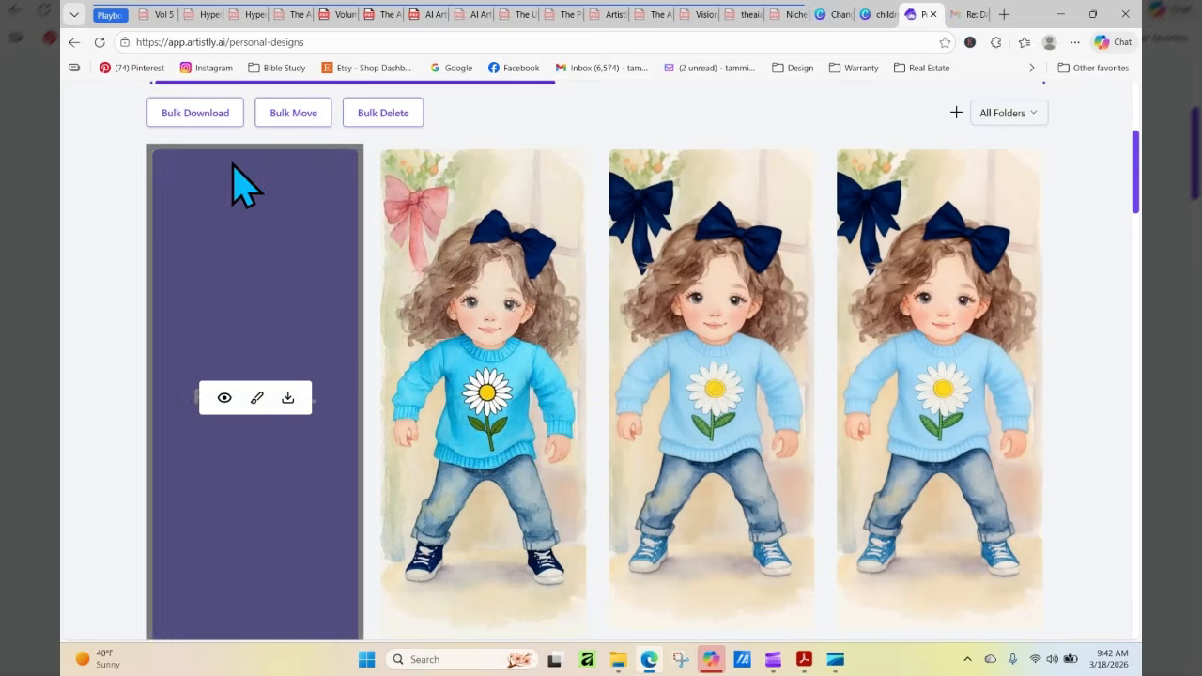
left_click(100, 42)
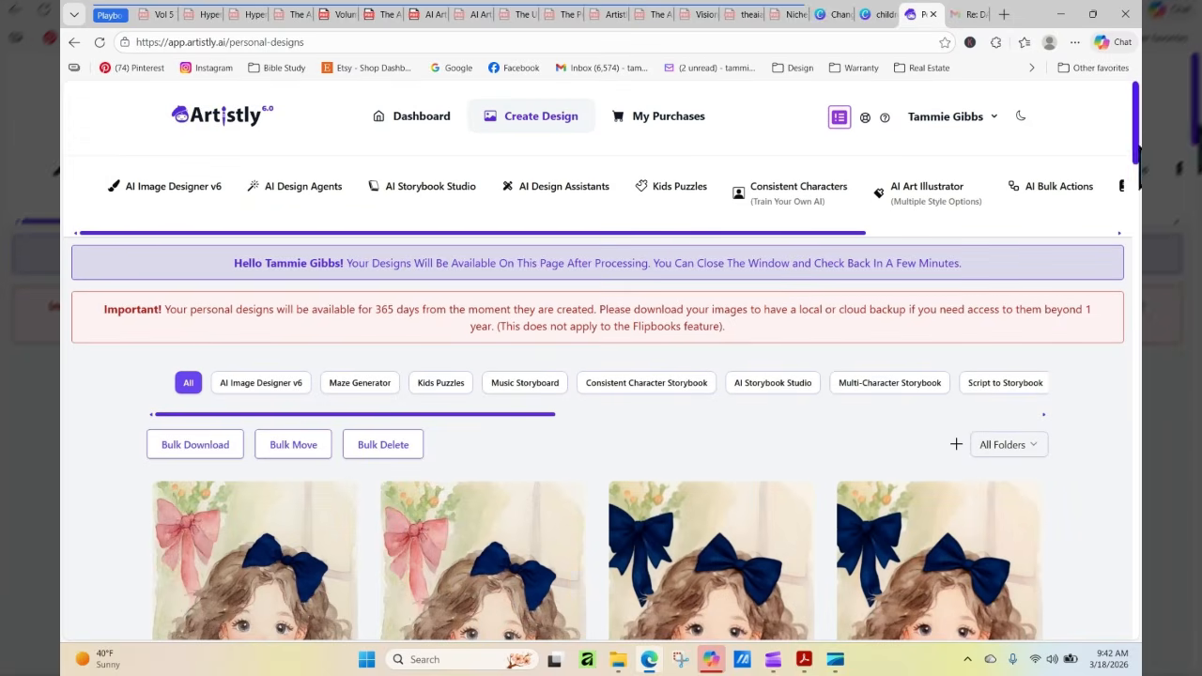
scroll(601, 376, "down", 1)
scroll(1136, 170, "down", 3)
mouse_move(328, 423)
left_click(223, 336)
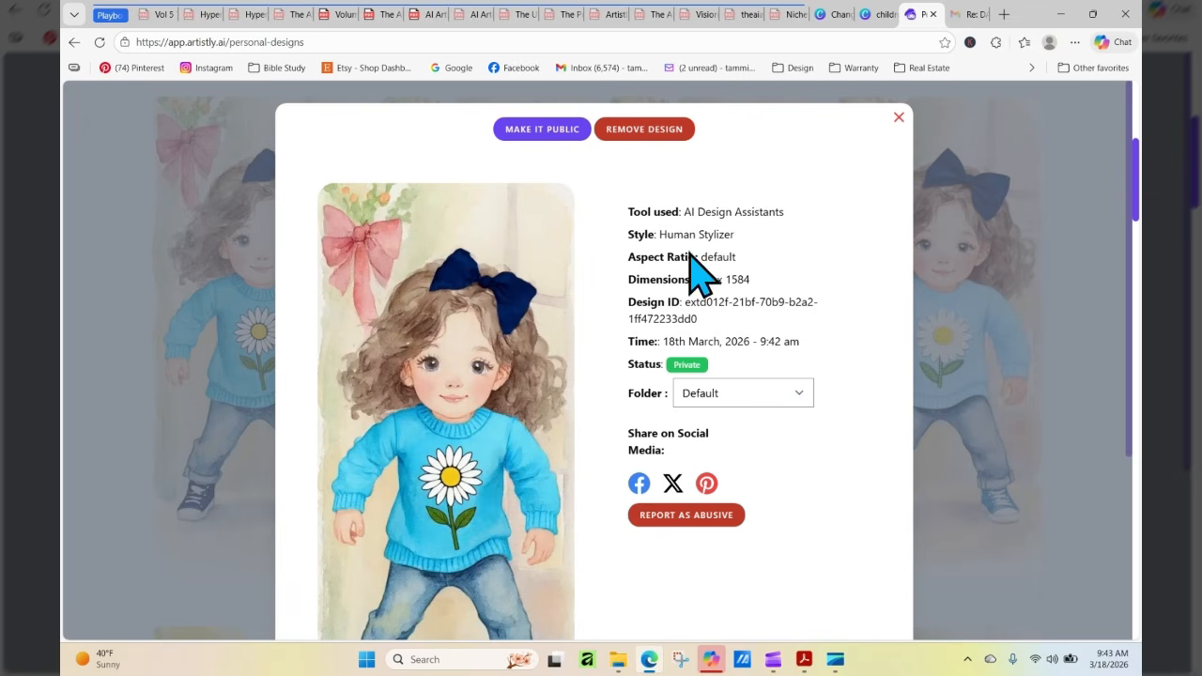
left_click(899, 119)
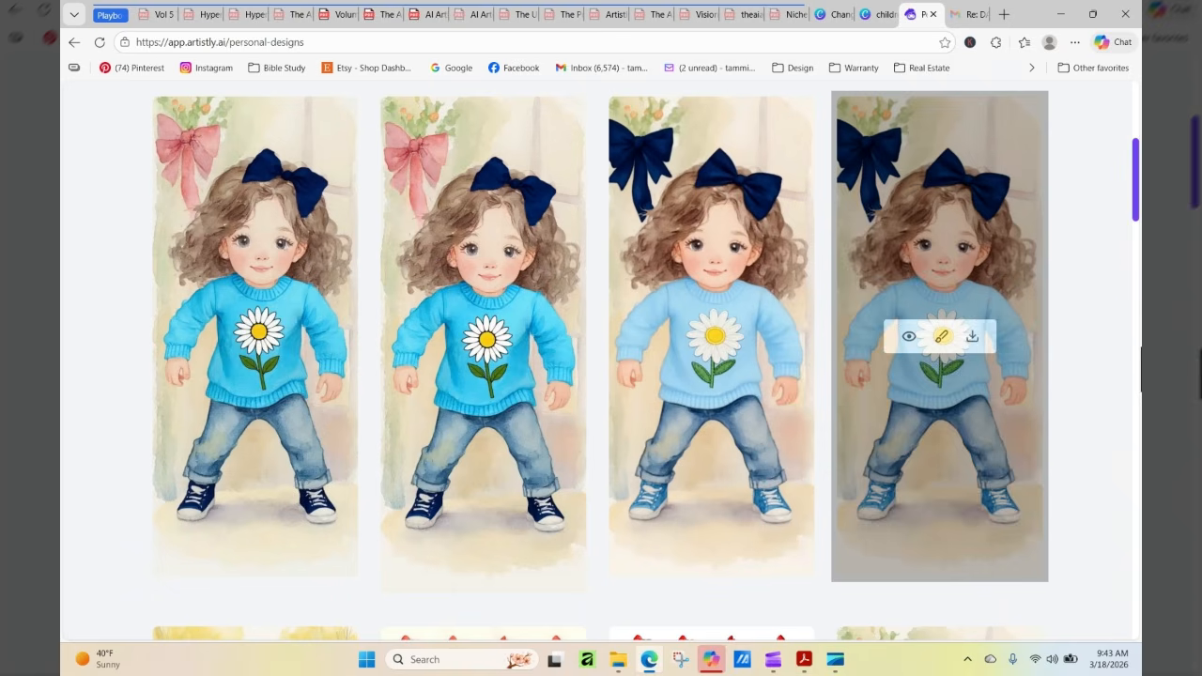
left_click_drag(1138, 204, 1139, 233)
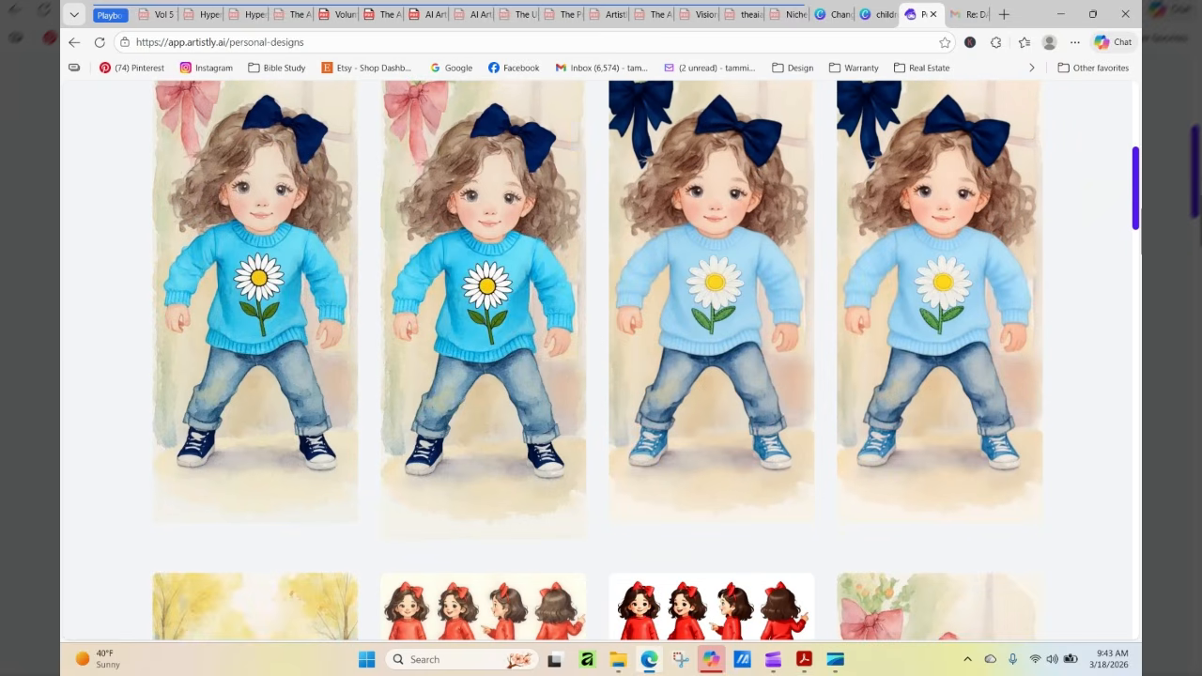
Open the details of the bright-blue sweater girl made with Consistent Characters, copy her full design prompt, and close the details
left_click(452, 291)
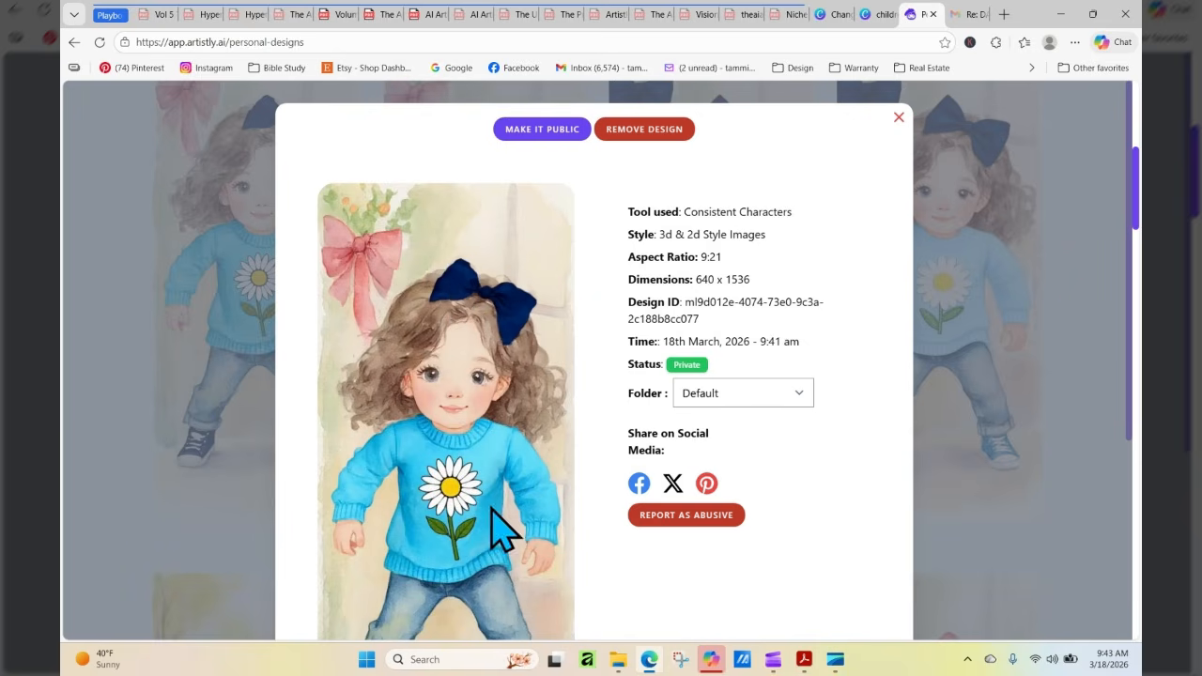
scroll(1127, 249, "down", 3)
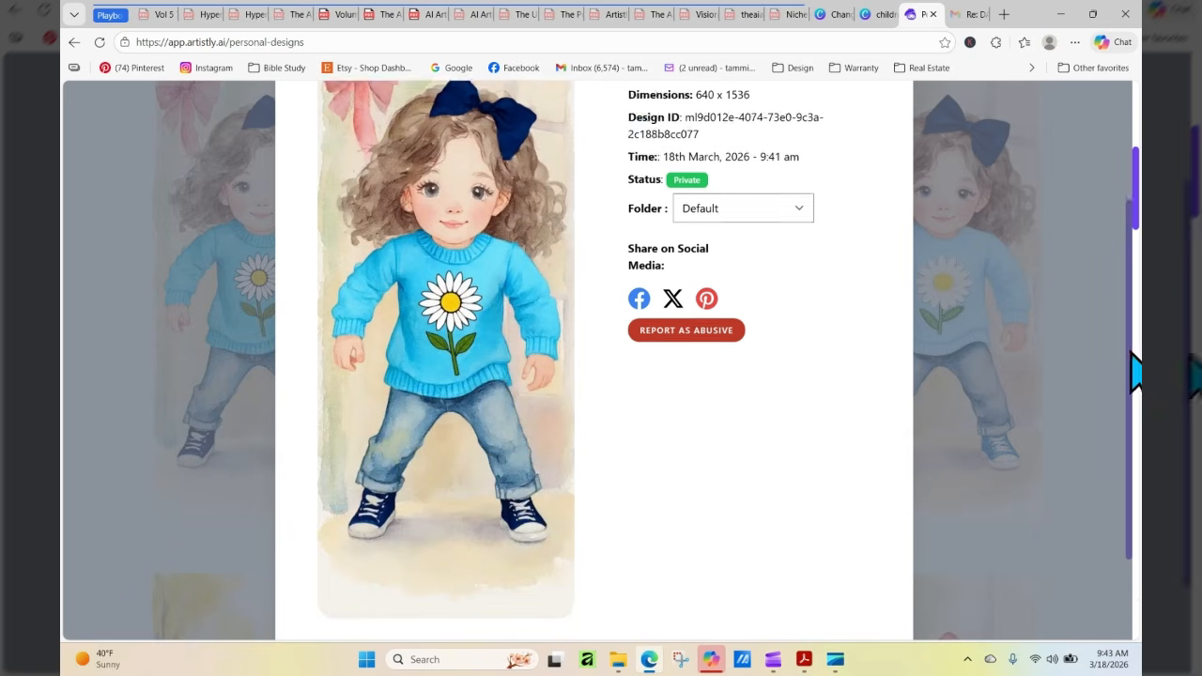
left_click_drag(302, 598, 774, 620)
right_click(692, 612)
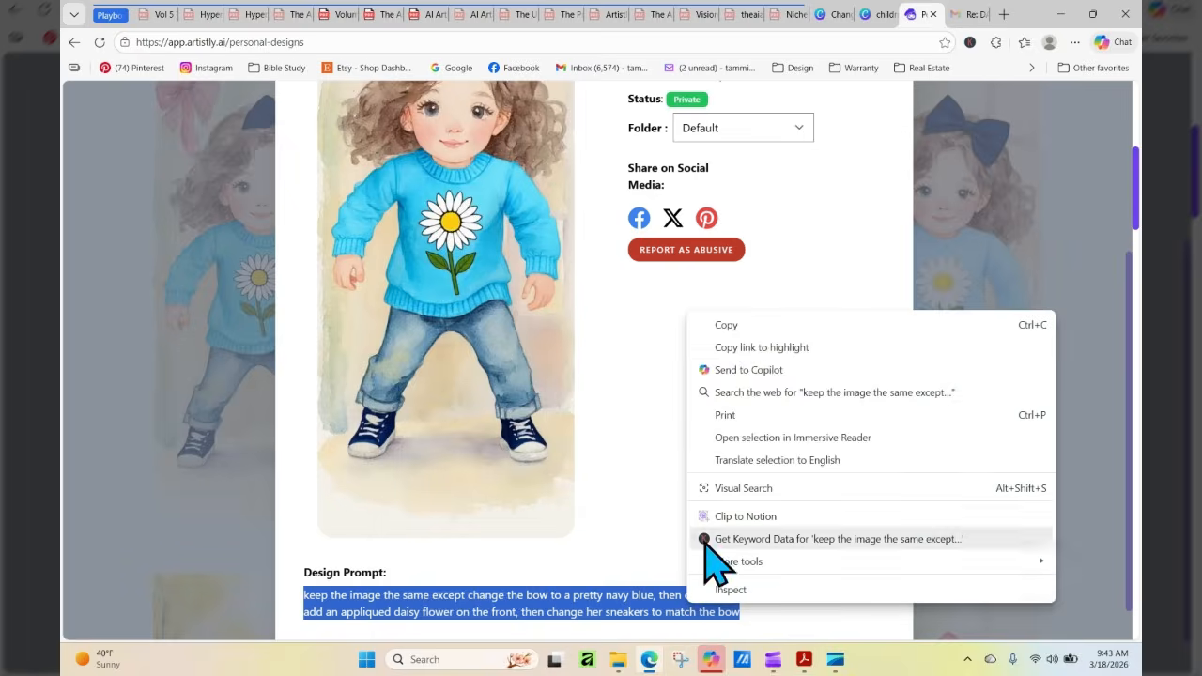
left_click(752, 324)
left_click_drag(1136, 427, 1127, 129)
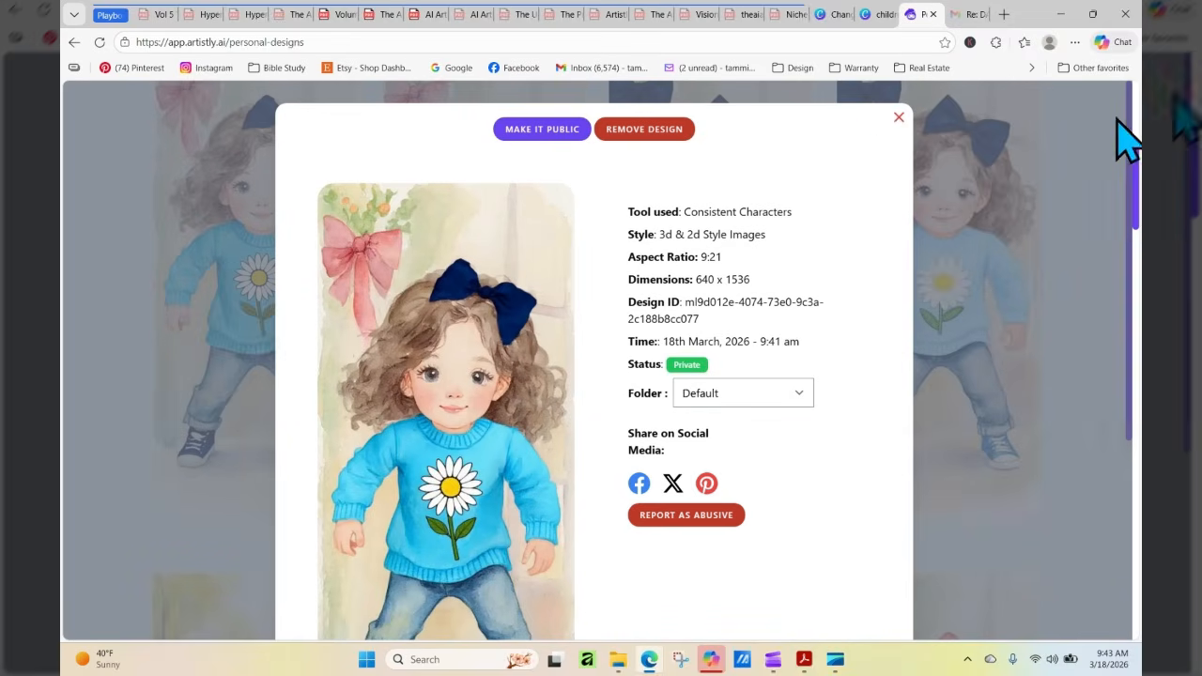
left_click(897, 119)
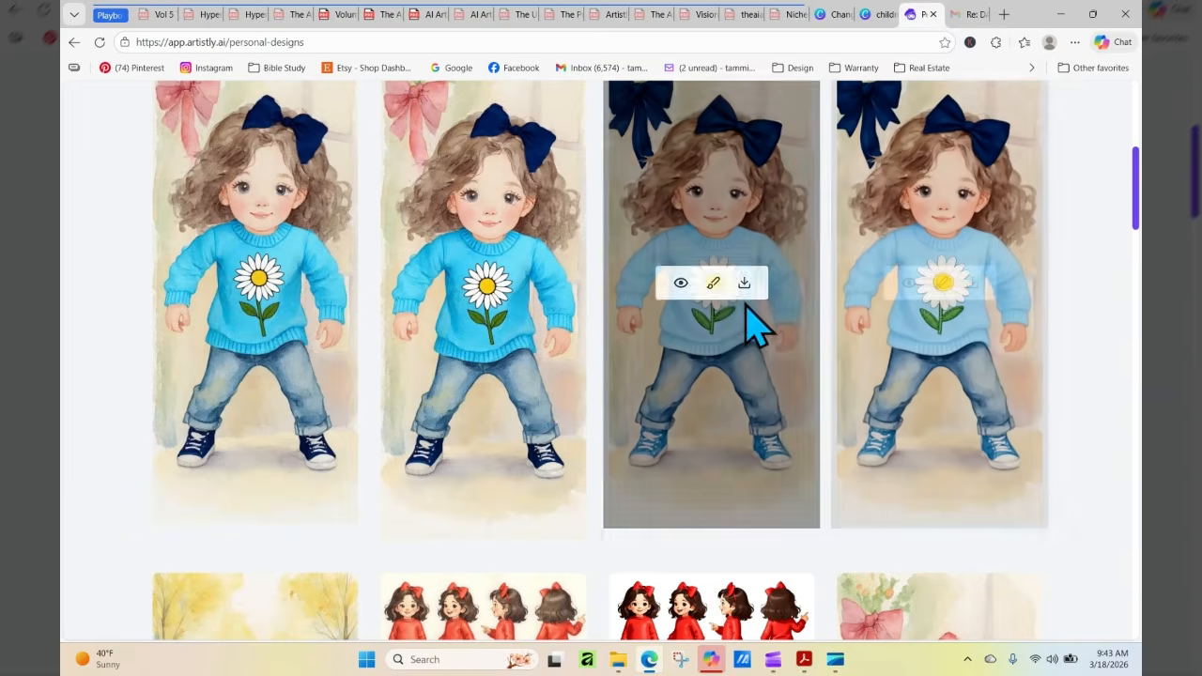
left_click_drag(1138, 193, 1137, 127)
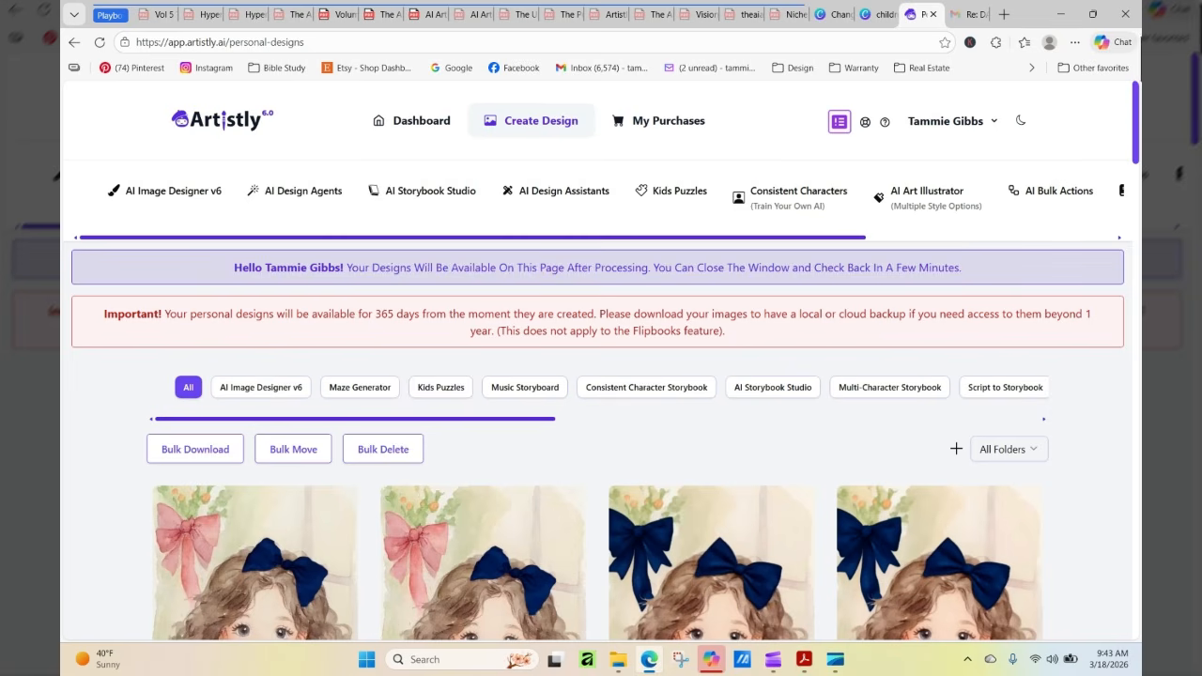
left_click(532, 194)
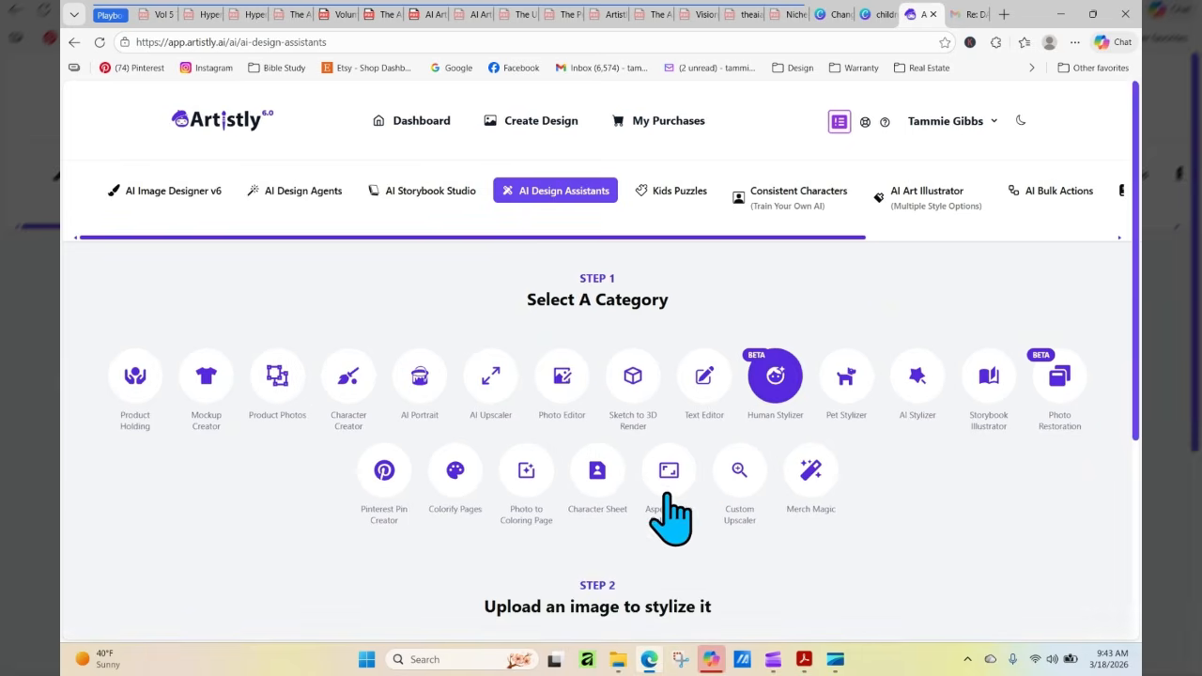
scroll(685, 517, "down", 3)
scroll(1138, 385, "up", 3)
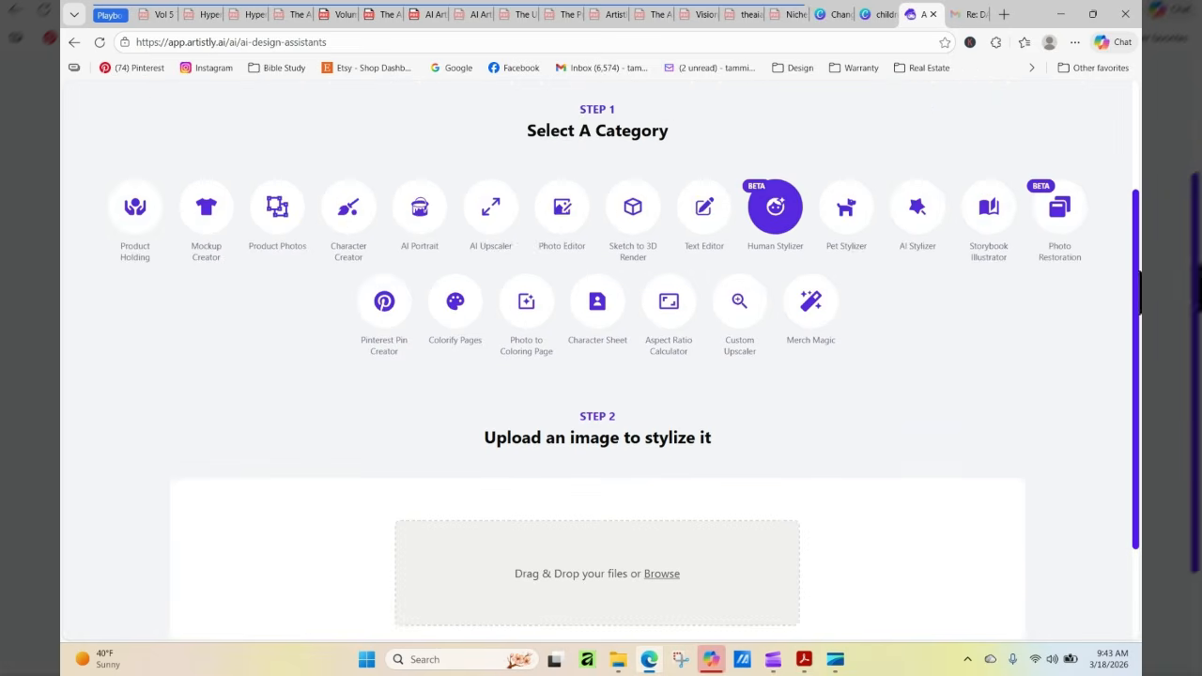
Open Consistent Characters for 3d & 2d Style Images and load the red-sweater girl in the wide stance from the media library
left_click(798, 199)
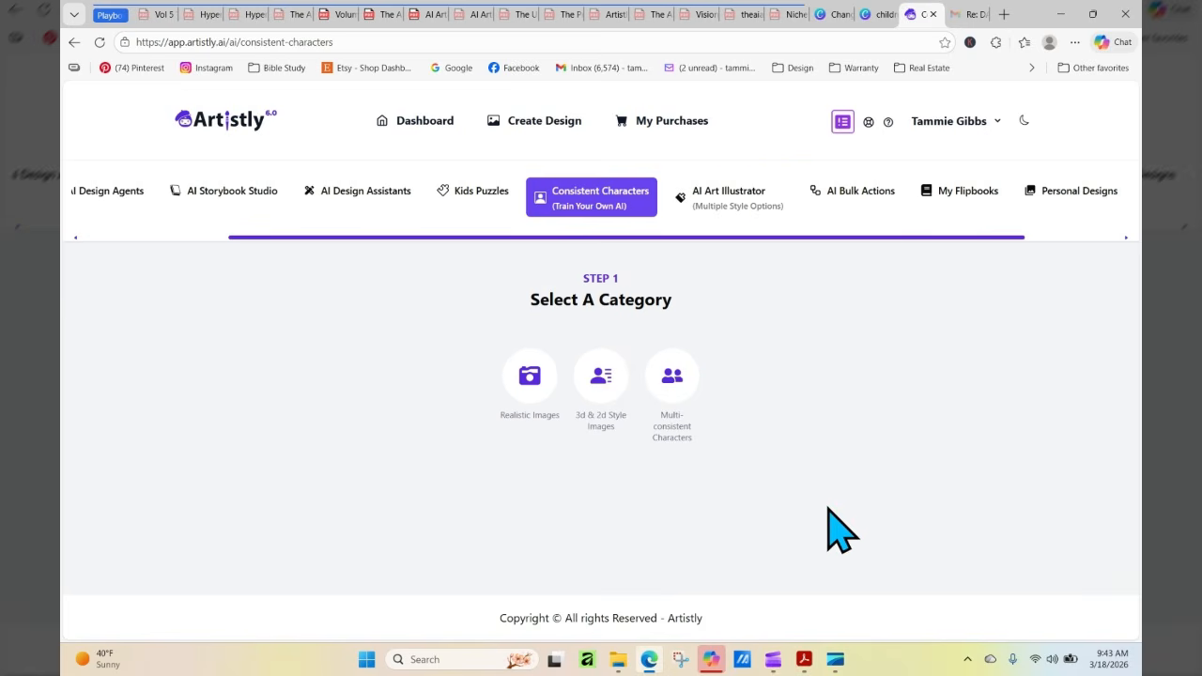
left_click(615, 421)
scroll(618, 430, "down", 3)
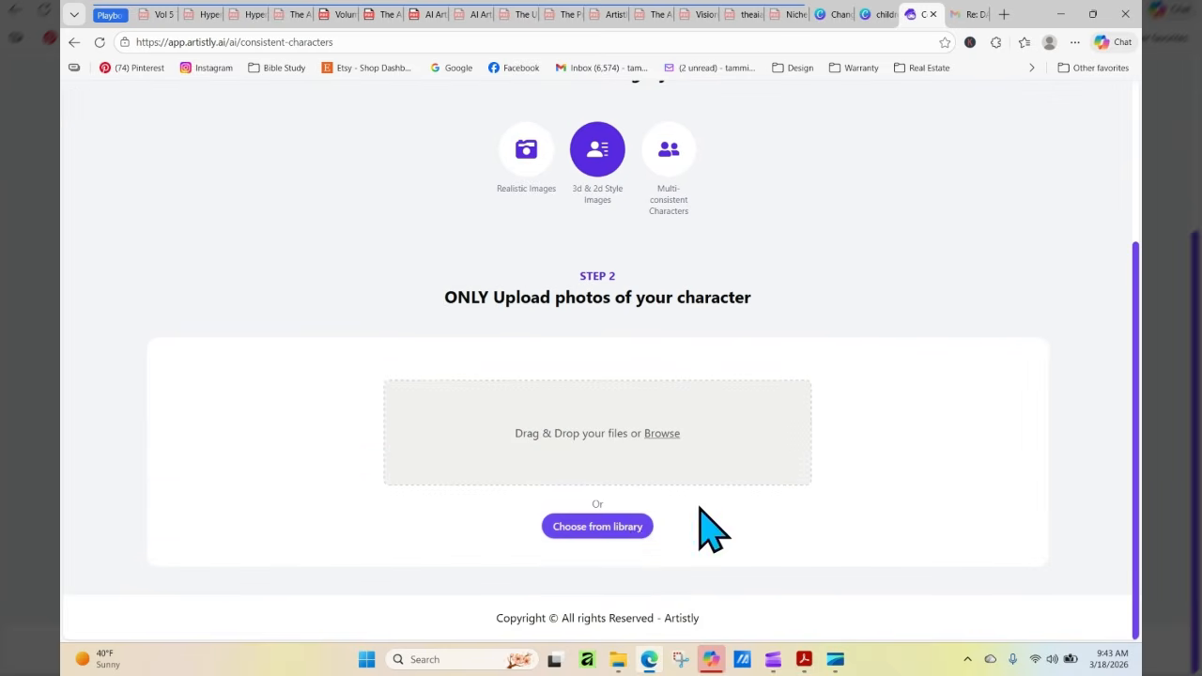
left_click(598, 527)
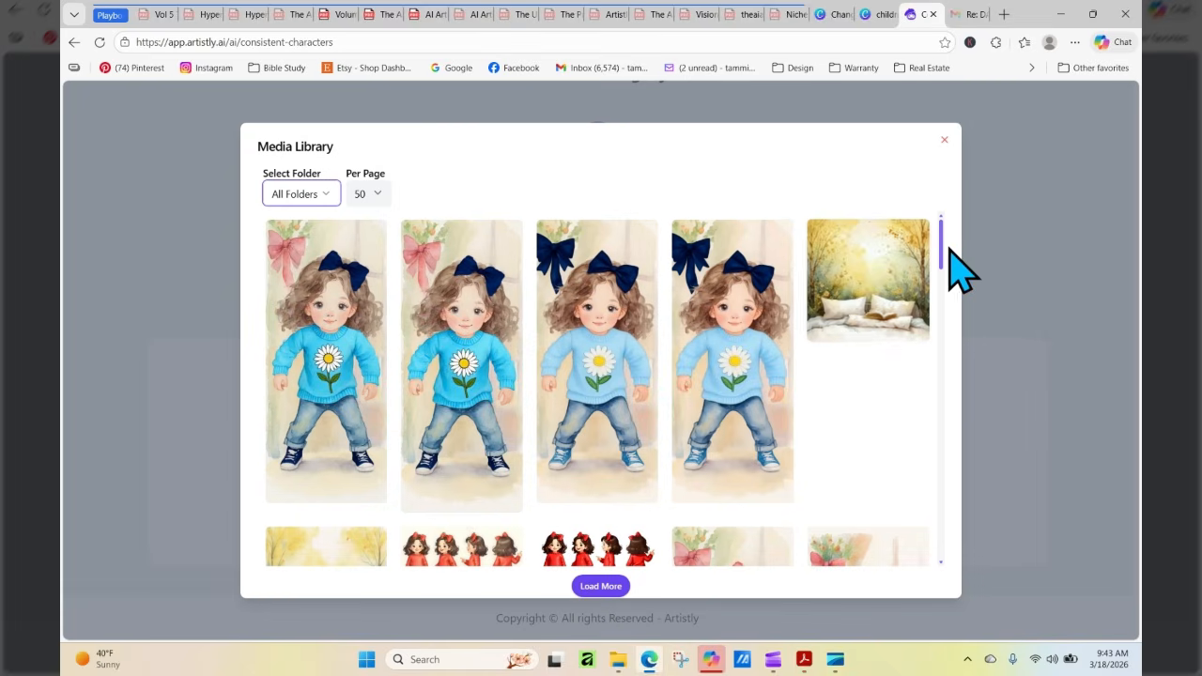
left_click_drag(944, 243, 952, 282)
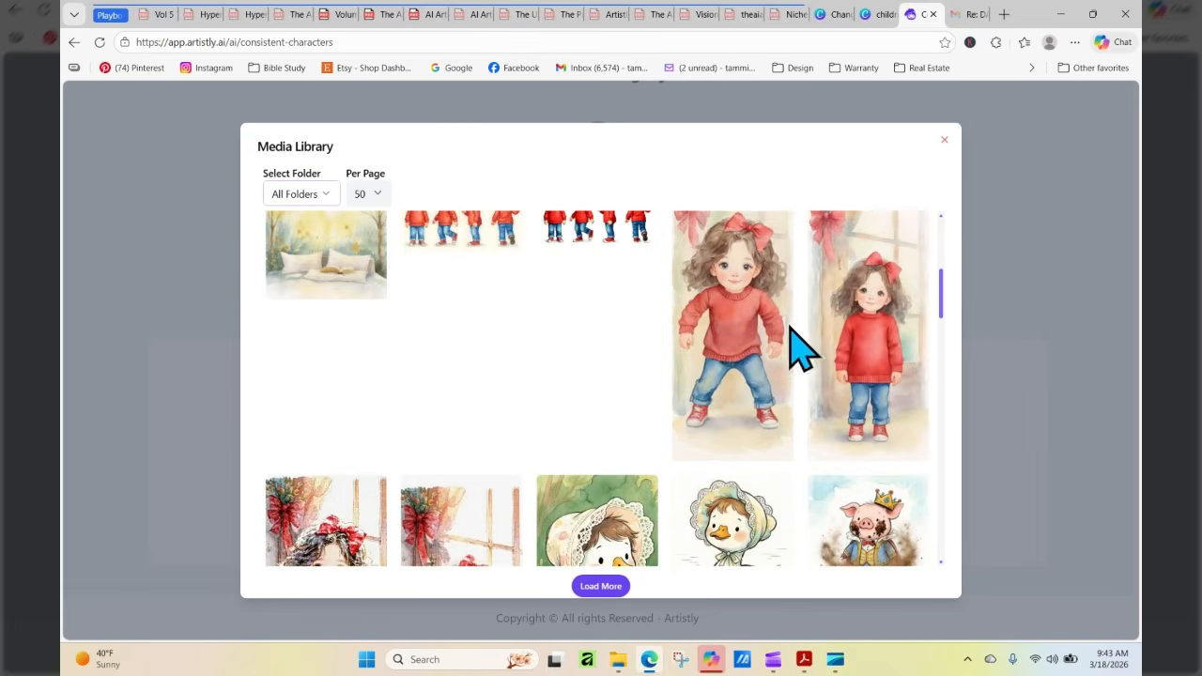
left_click(729, 334)
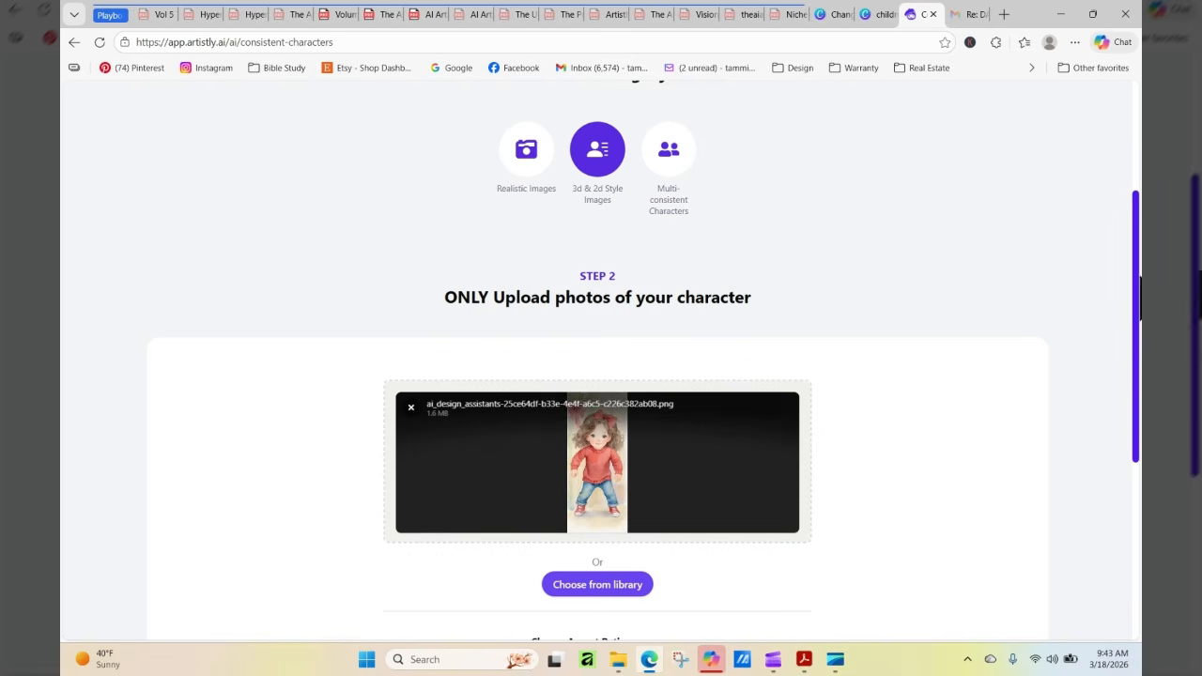
Paste the copied prompt and revise it with "same style", "bow in her hair" and "all of the new elements should have the same style as the original image"
scroll(1138, 281, "down", 3)
right_click(656, 460)
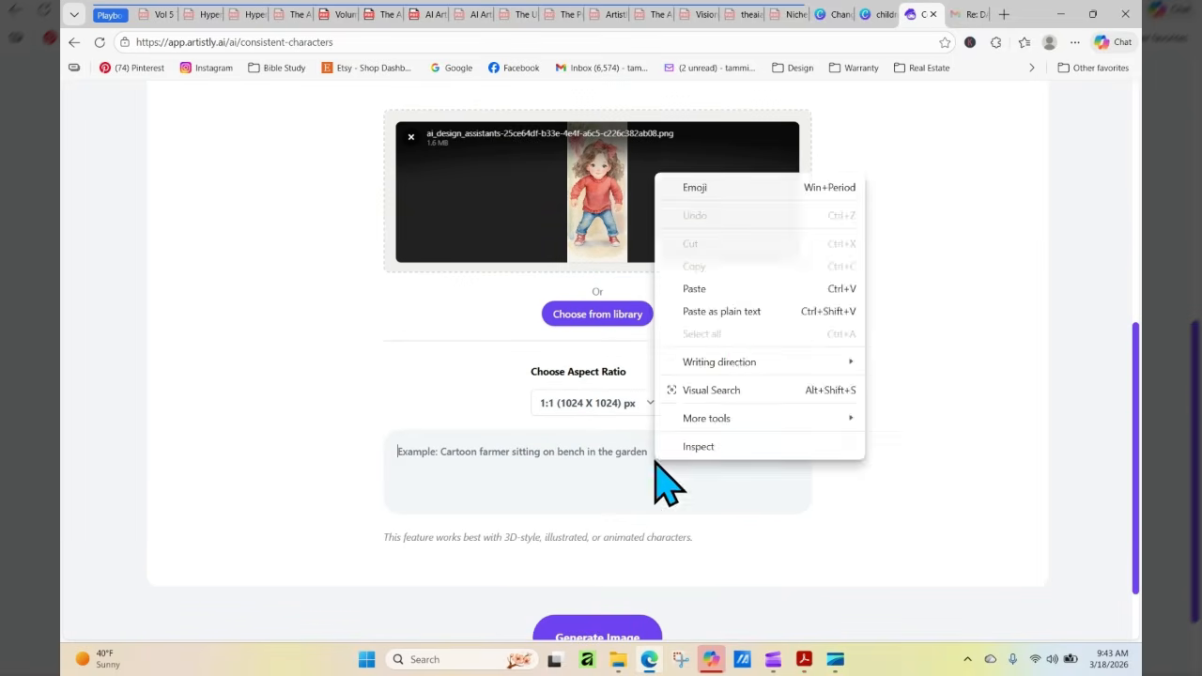
left_click(729, 288)
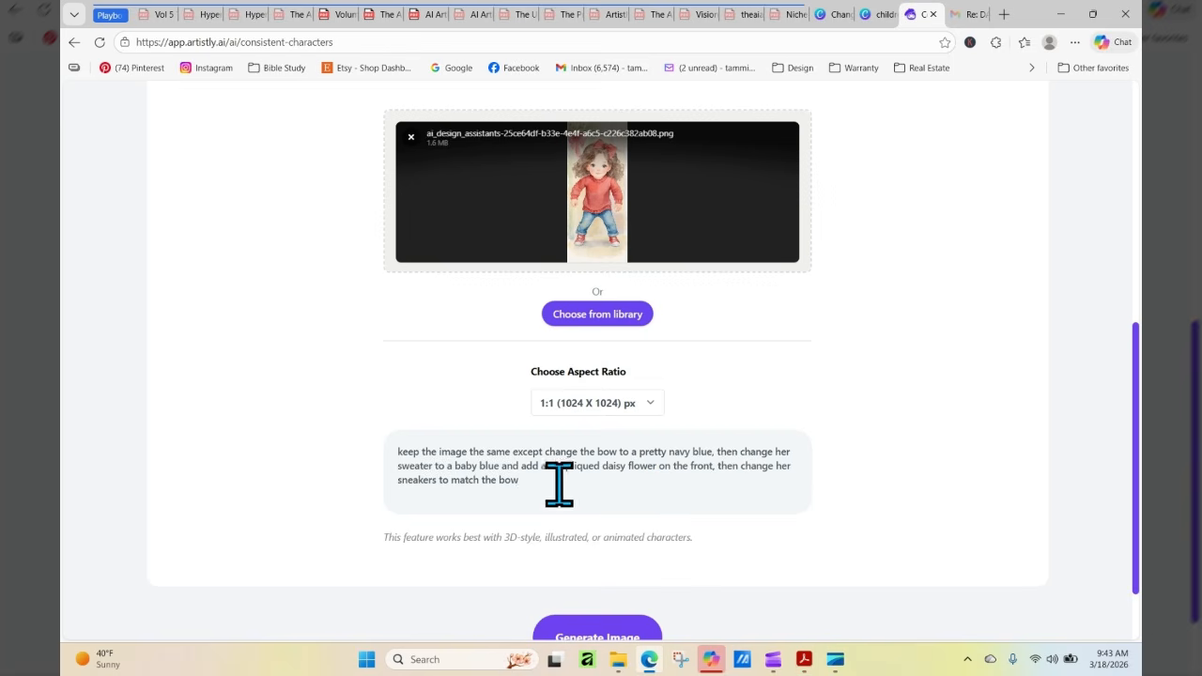
left_click(512, 452)
type("style")
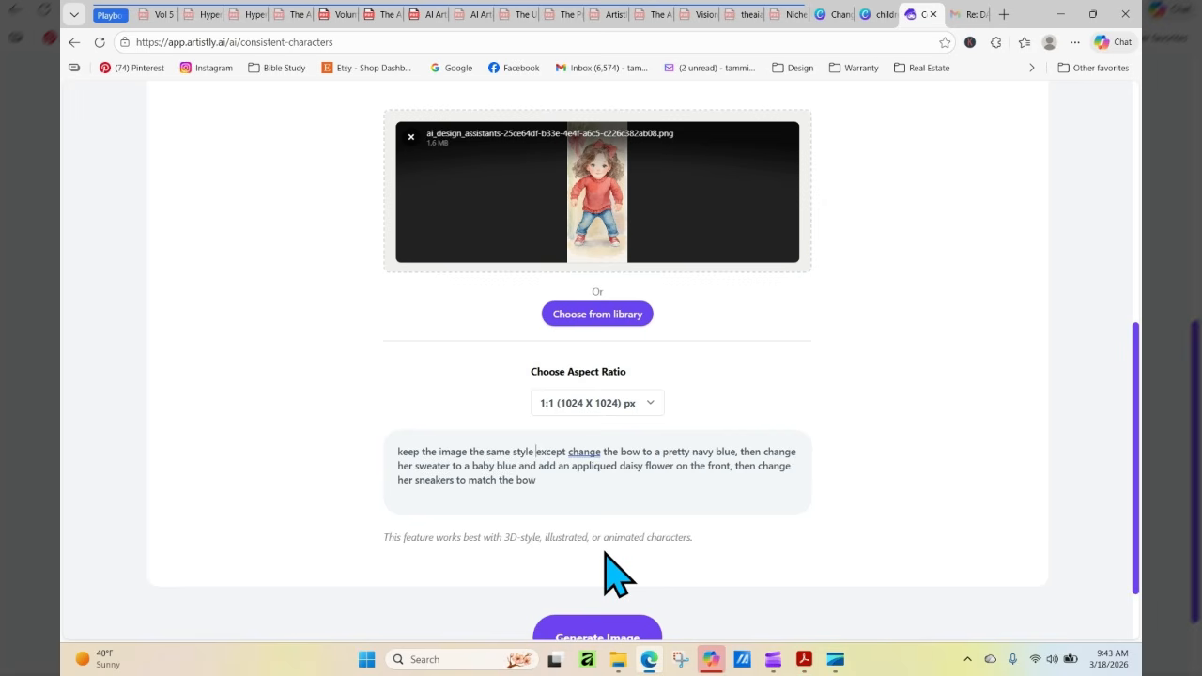
left_click(644, 452)
type("in herhair")
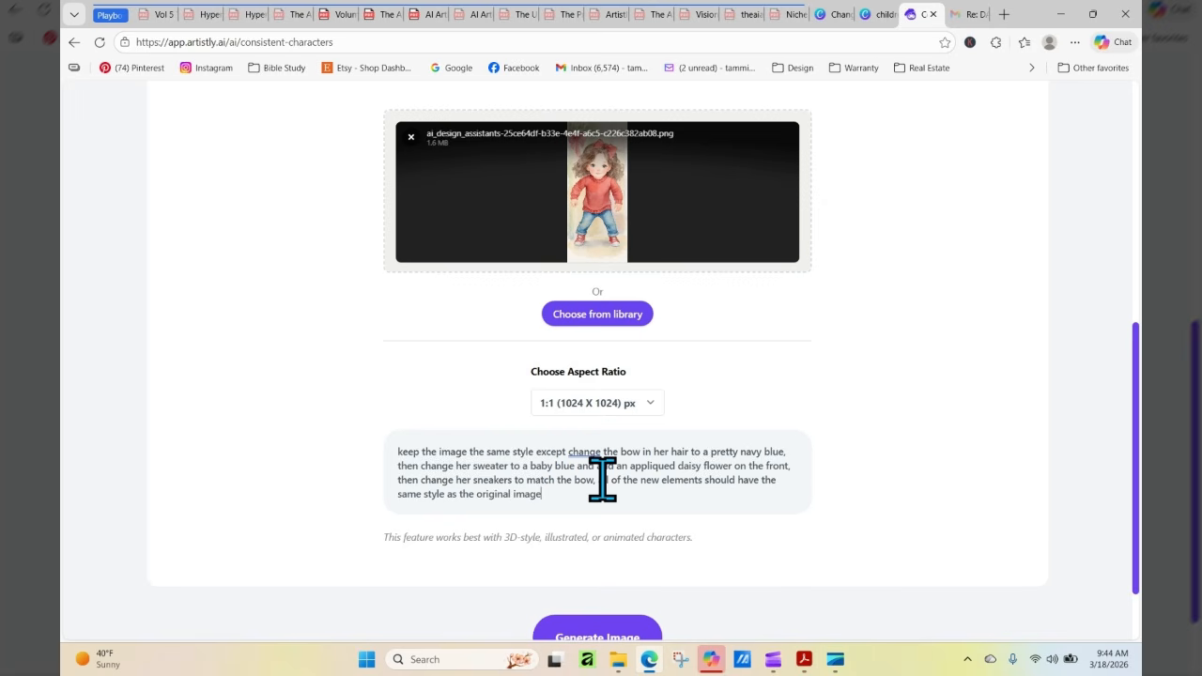
Set the aspect ratio of the new character image to 9:21 (640 X 1536) px
left_click(621, 406)
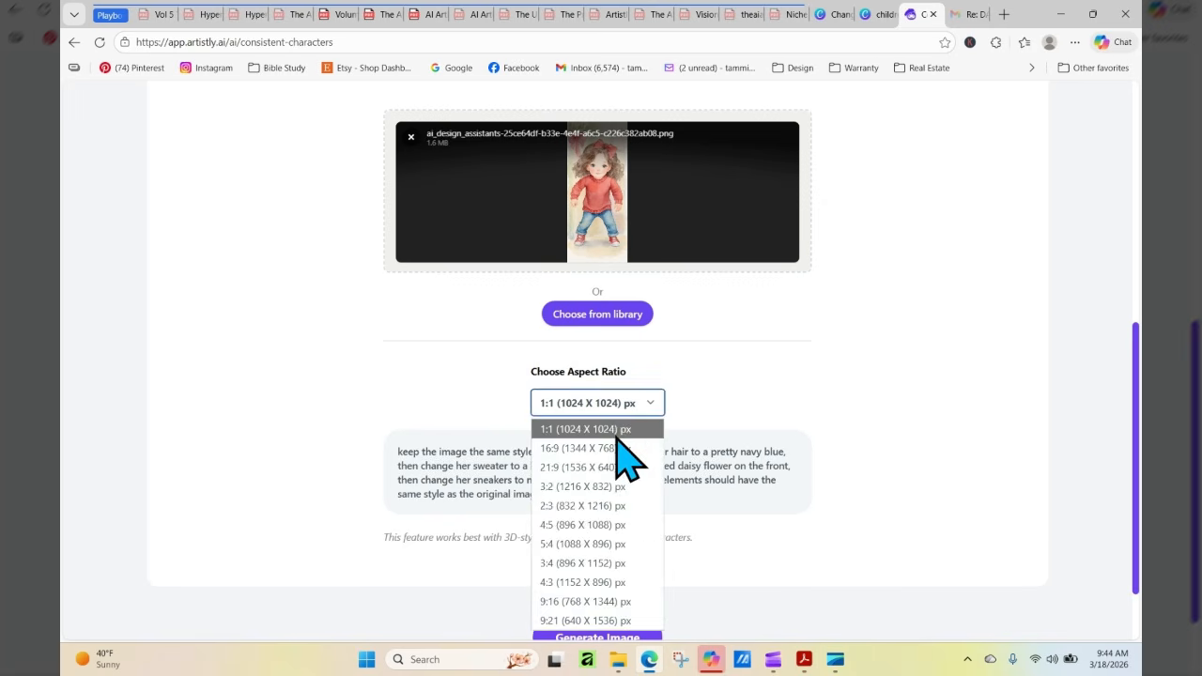
left_click(612, 621)
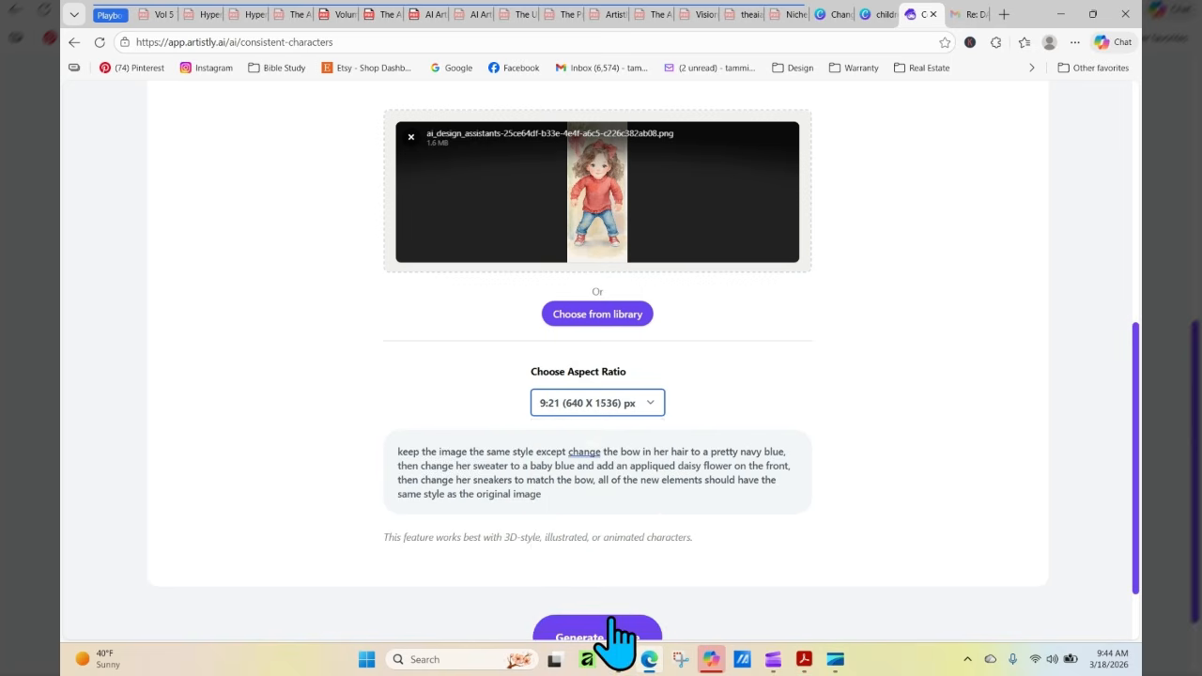
scroll(1139, 507, "down", 1)
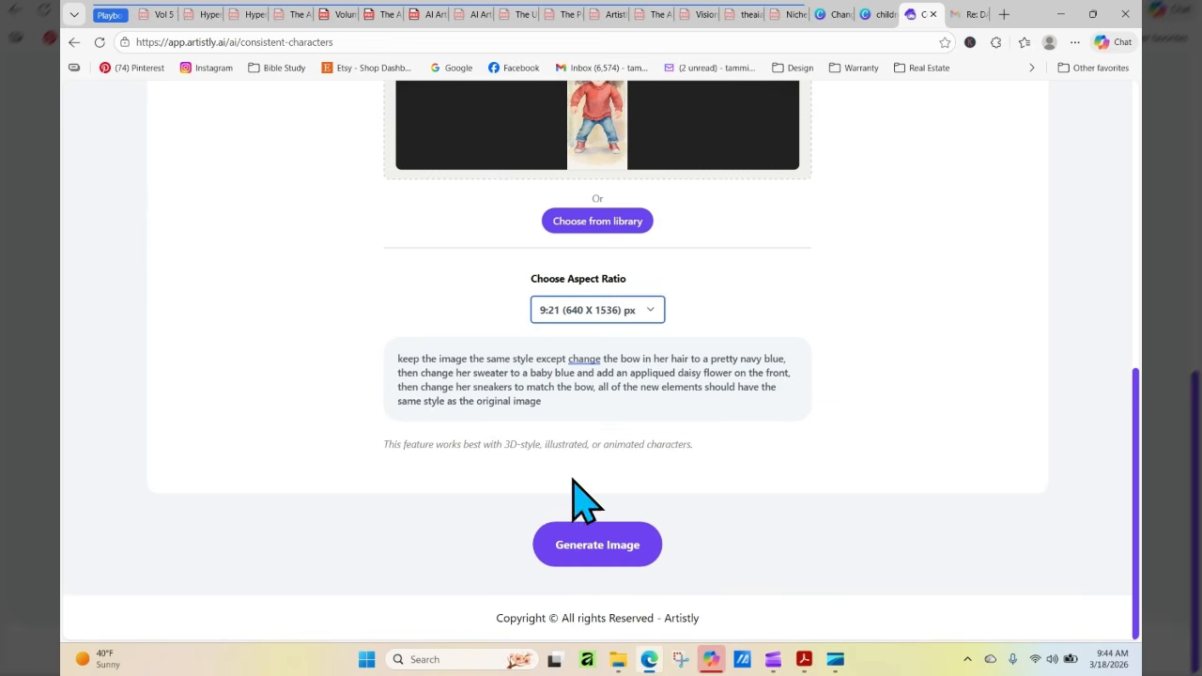
Copy the whole revised outfit prompt and generate the image
left_click_drag(563, 400, 393, 368)
key("ctrl+a")
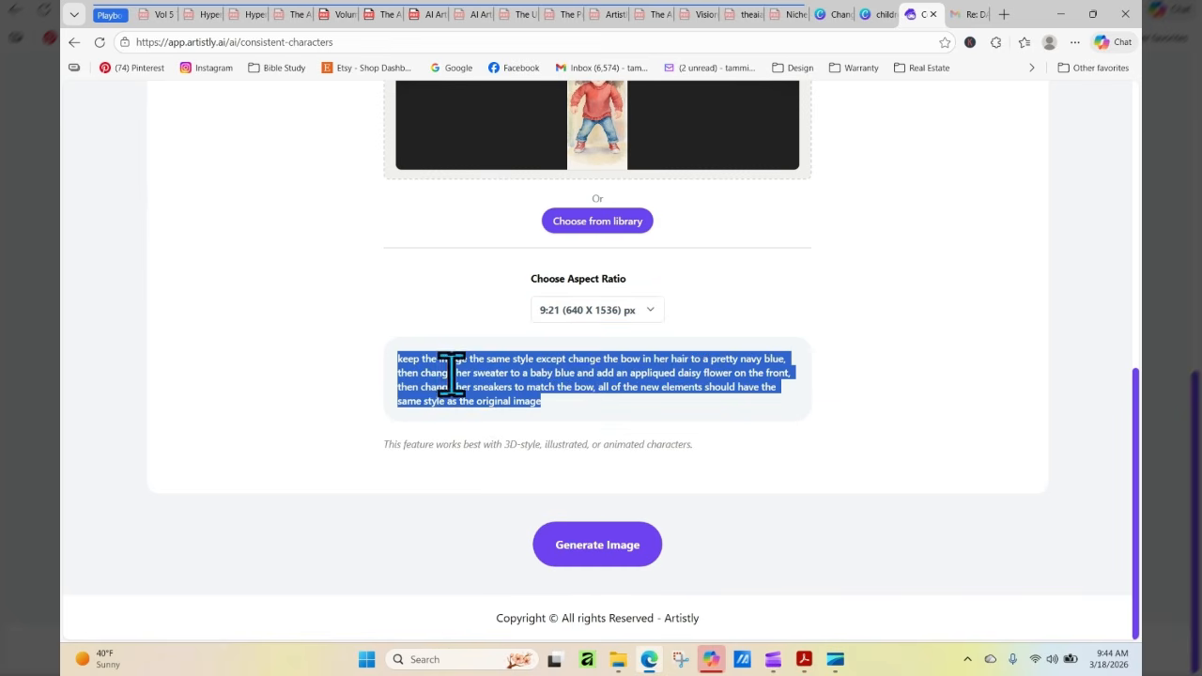
right_click(451, 373)
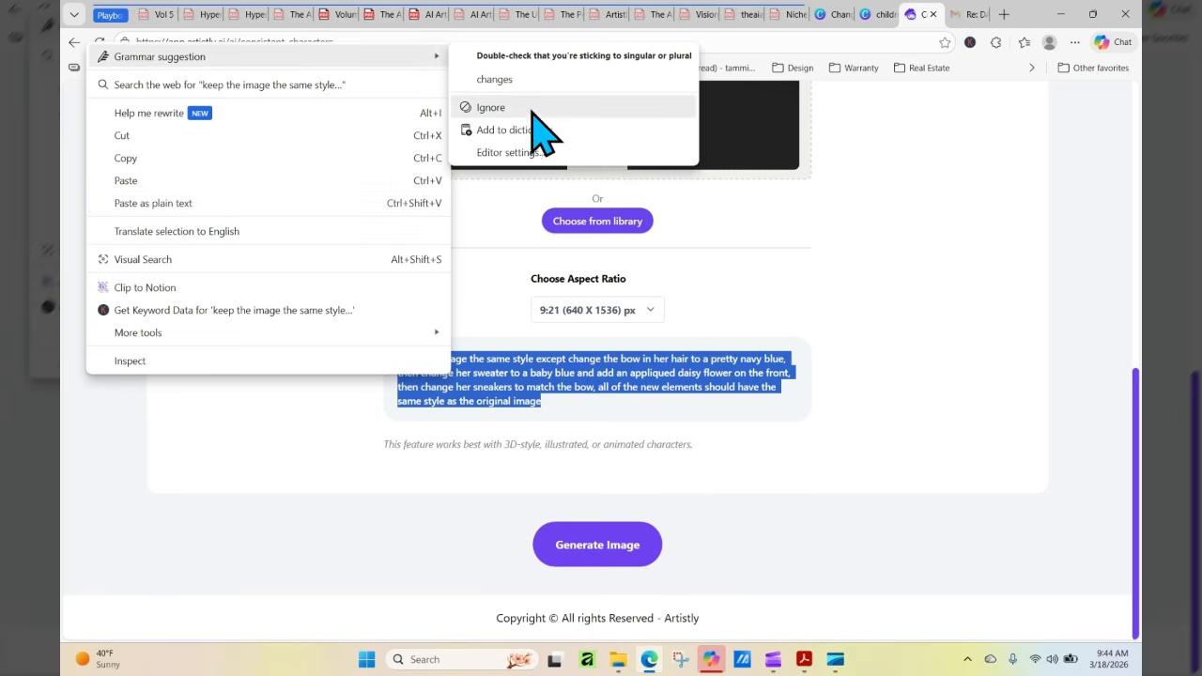
left_click(196, 158)
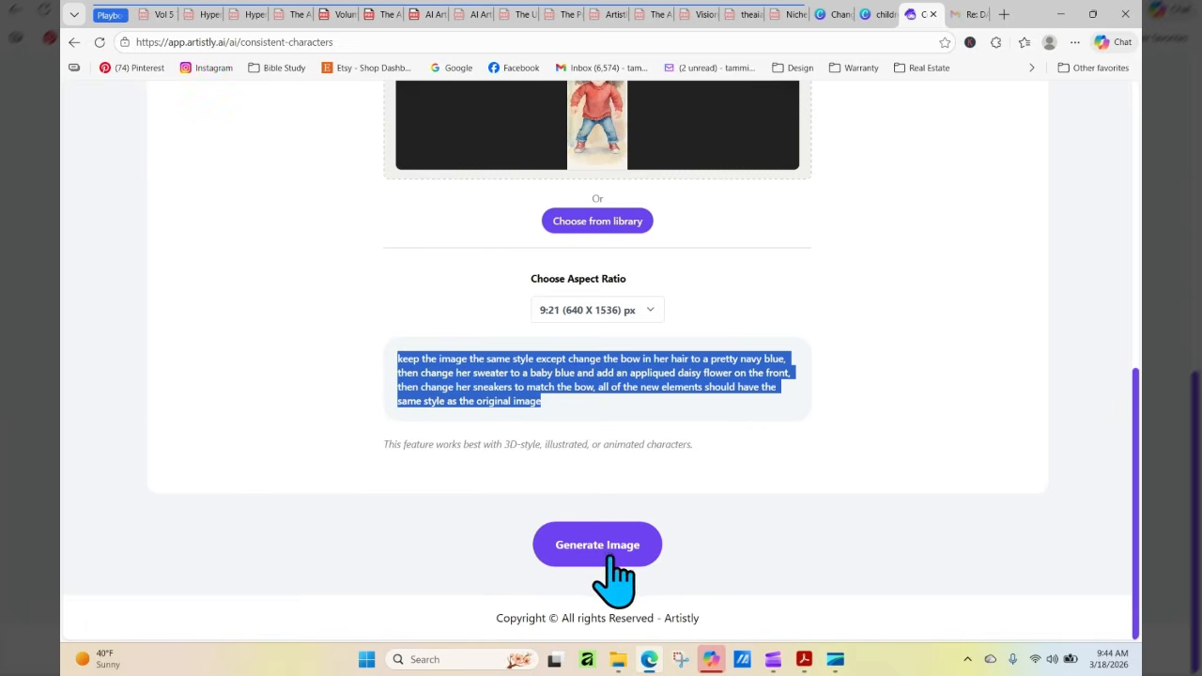
left_click(616, 547)
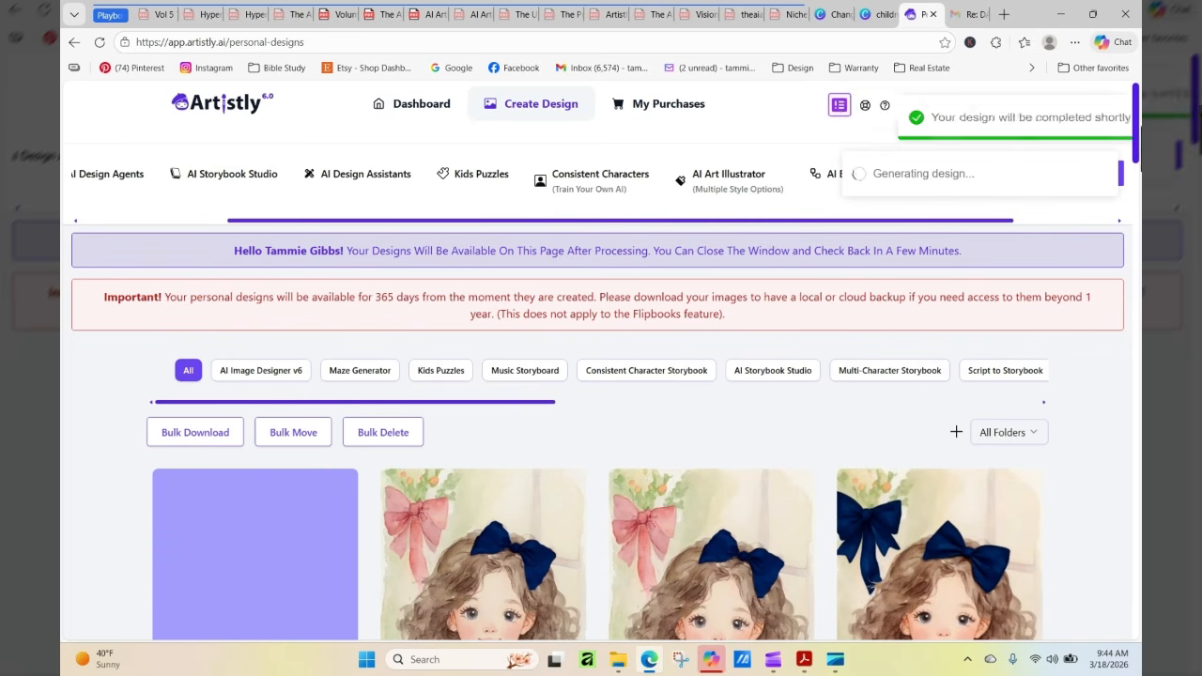
Reload the personal designs and examine the newly generated daisy-sweater girl and her details, comparing bow, daisy and sneakers with the earlier versions
scroll(1138, 131, "down", 3)
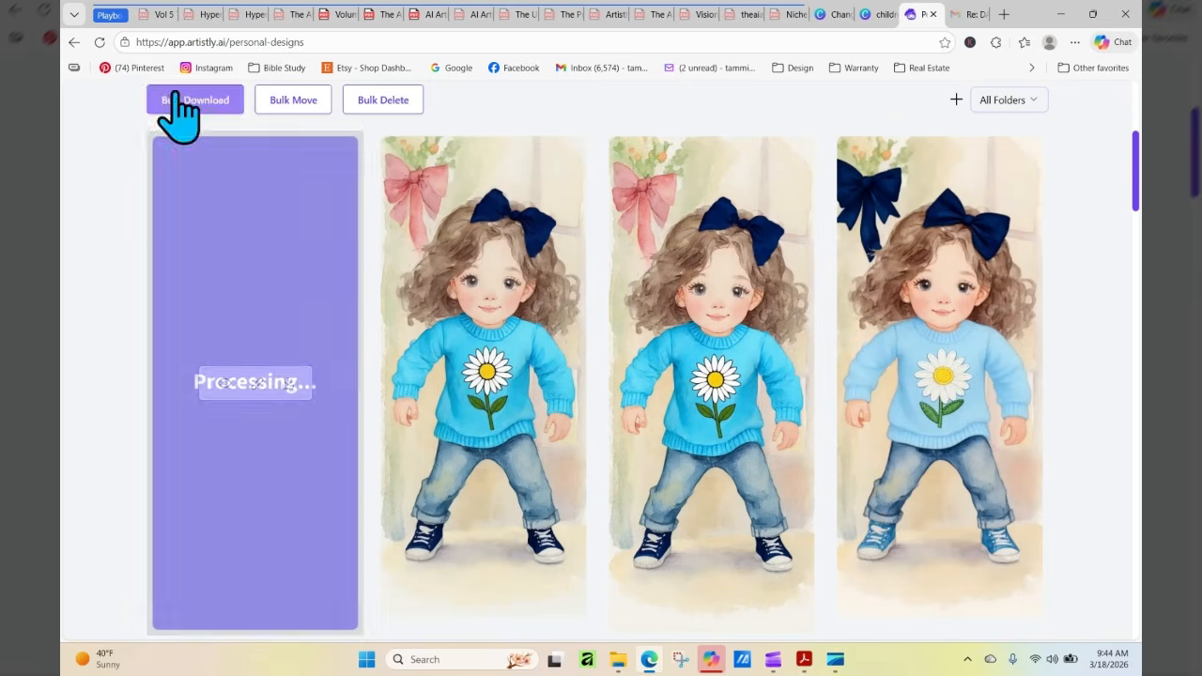
left_click(100, 43)
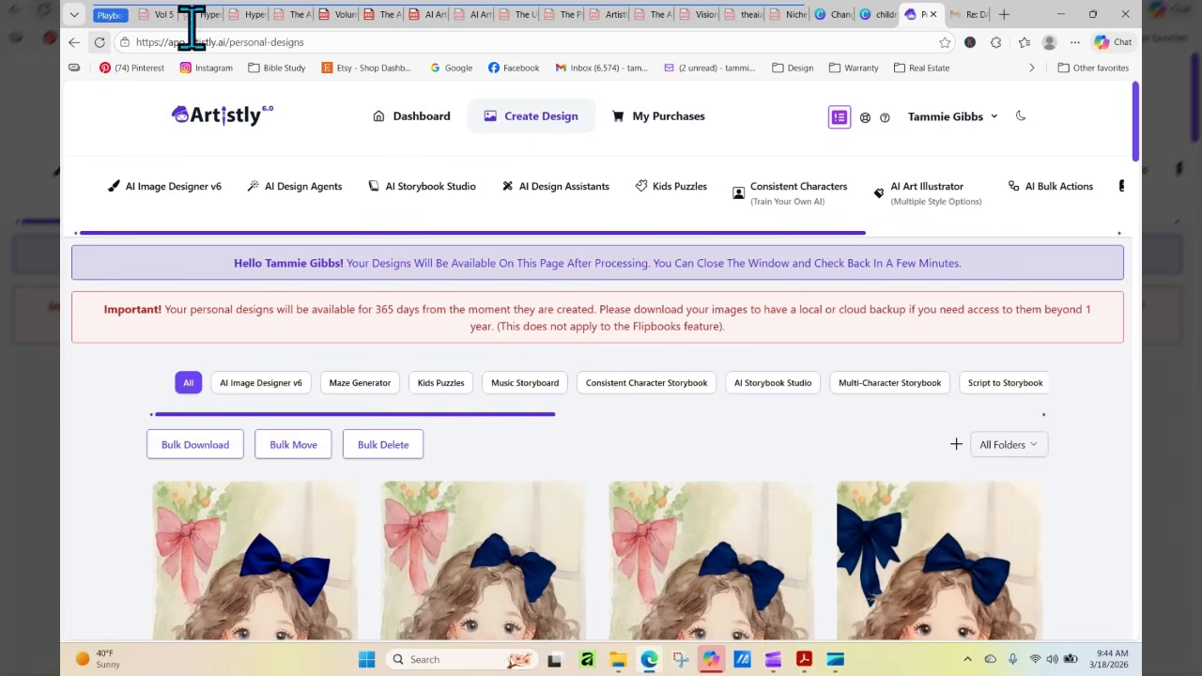
scroll(1139, 202, "down", 3)
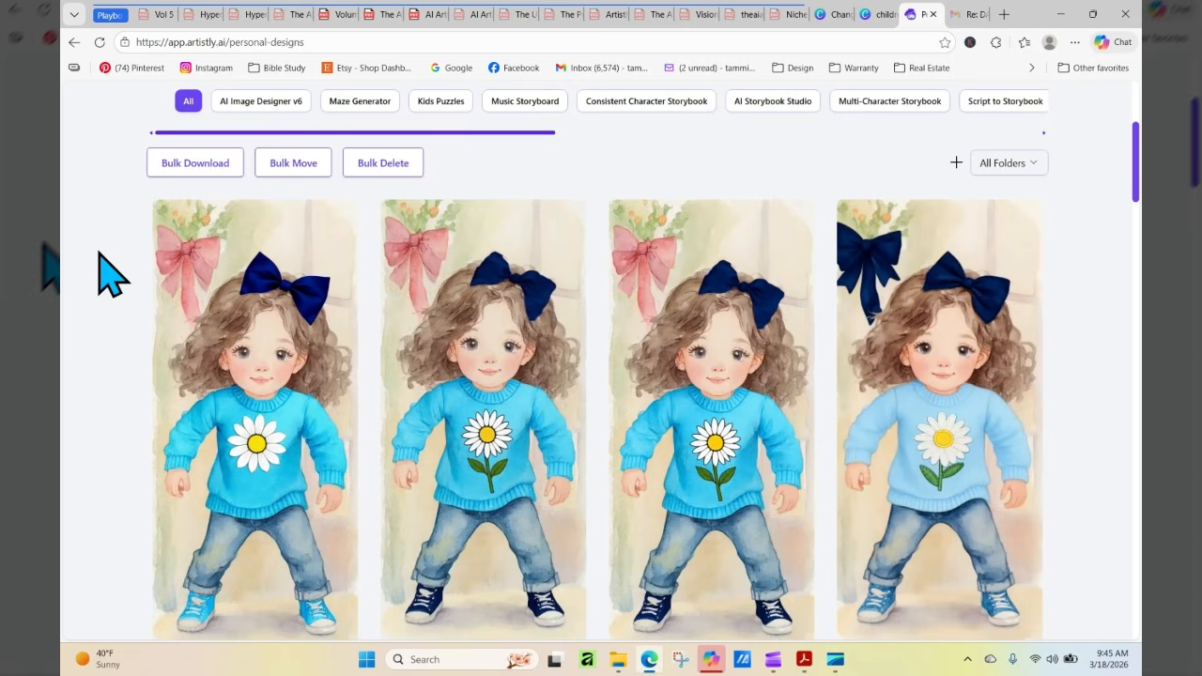
mouse_move(250, 457)
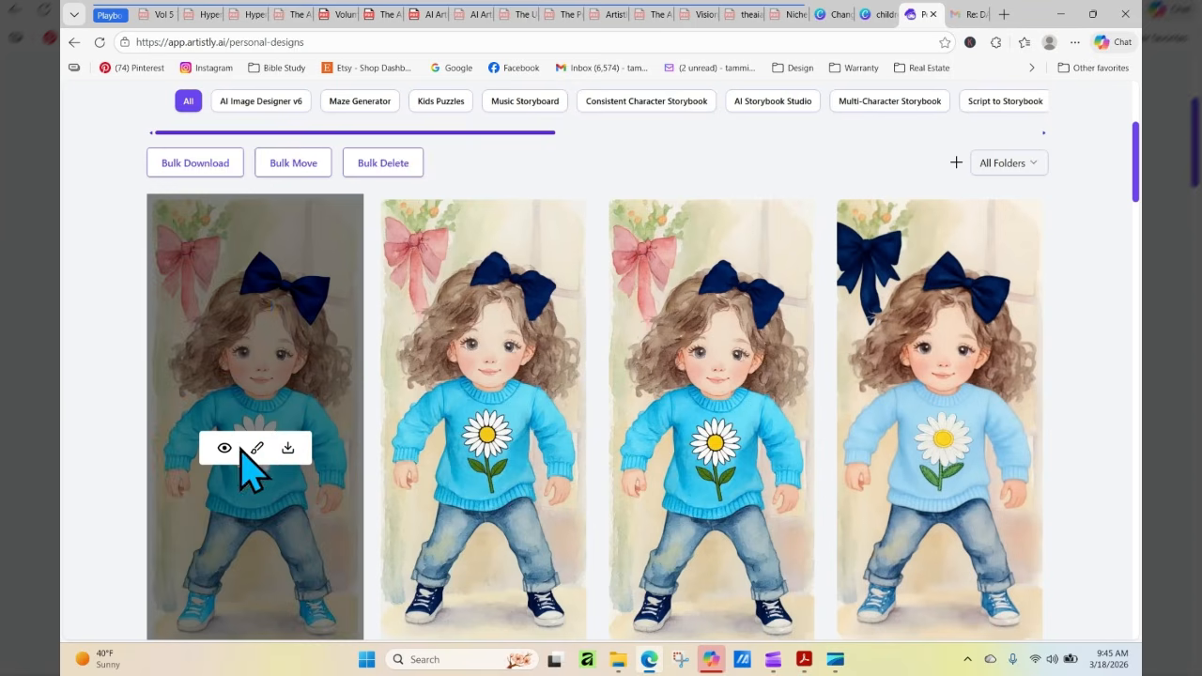
left_click(224, 449)
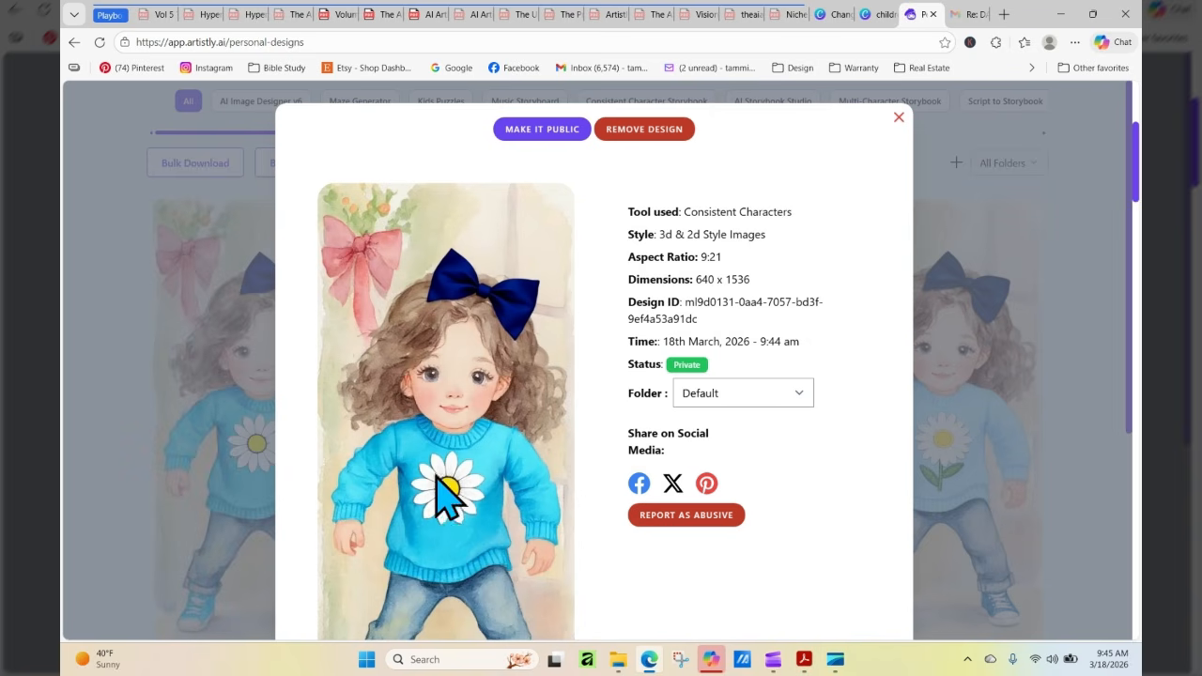
left_click(899, 118)
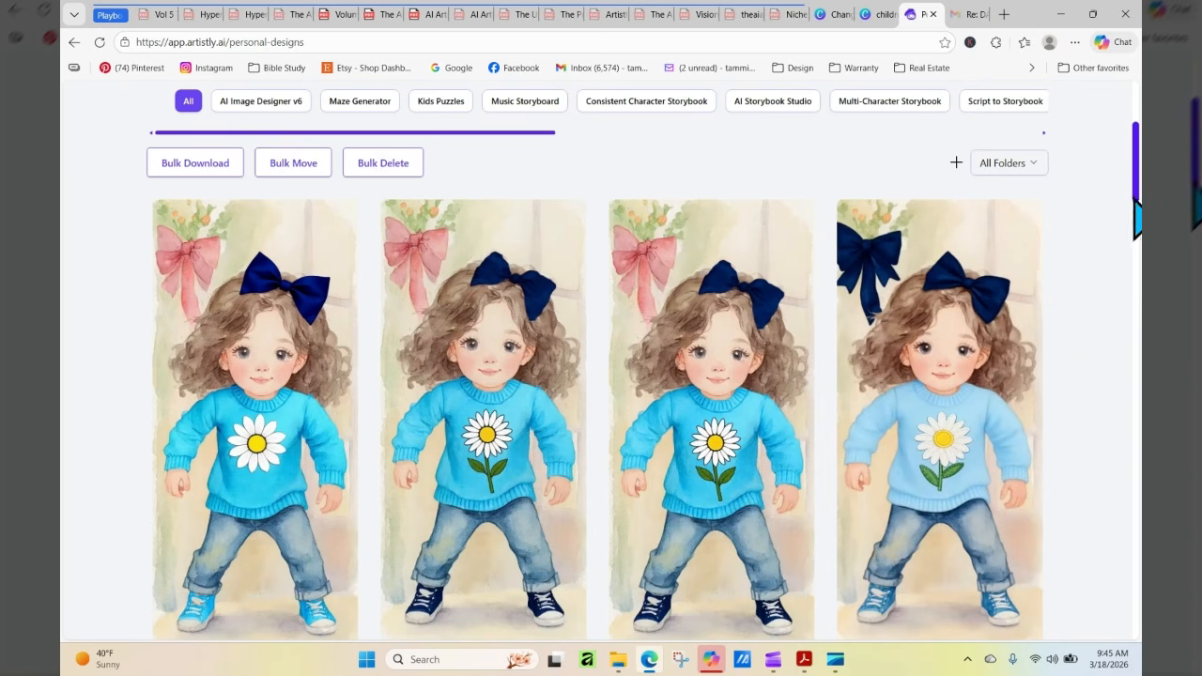
mouse_move(1137, 187)
left_mouse_down()
mouse_move(1137, 176)
mouse_move(1138, 205)
left_mouse_up()
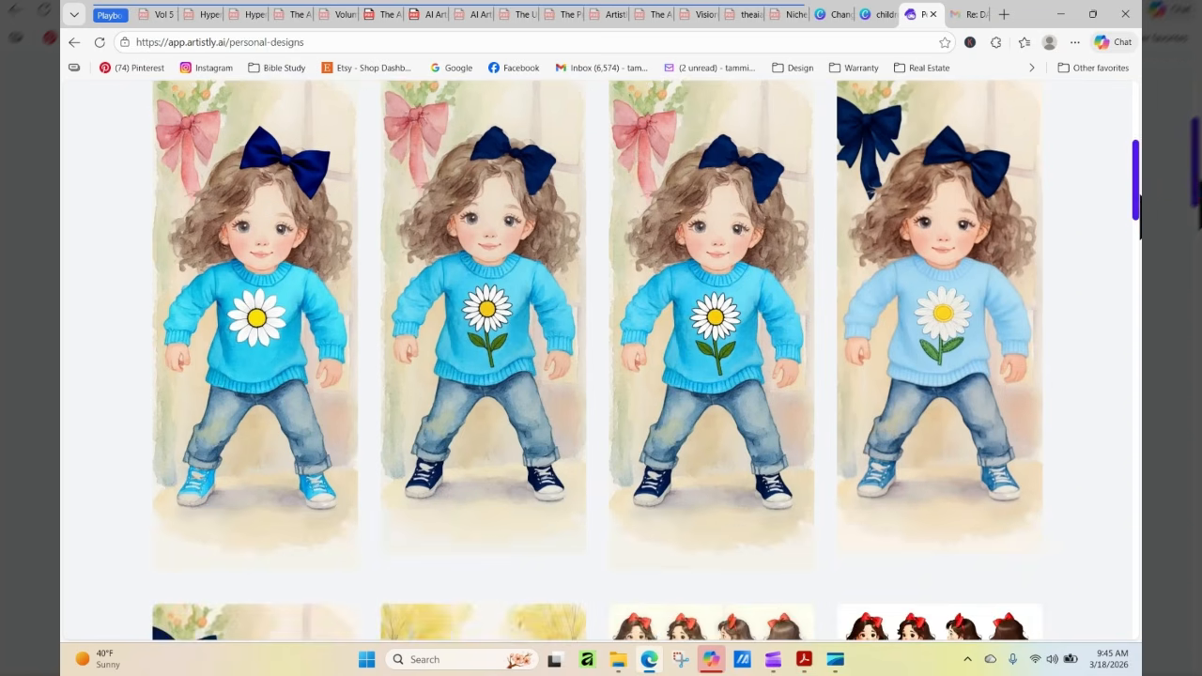
mouse_move(322, 523)
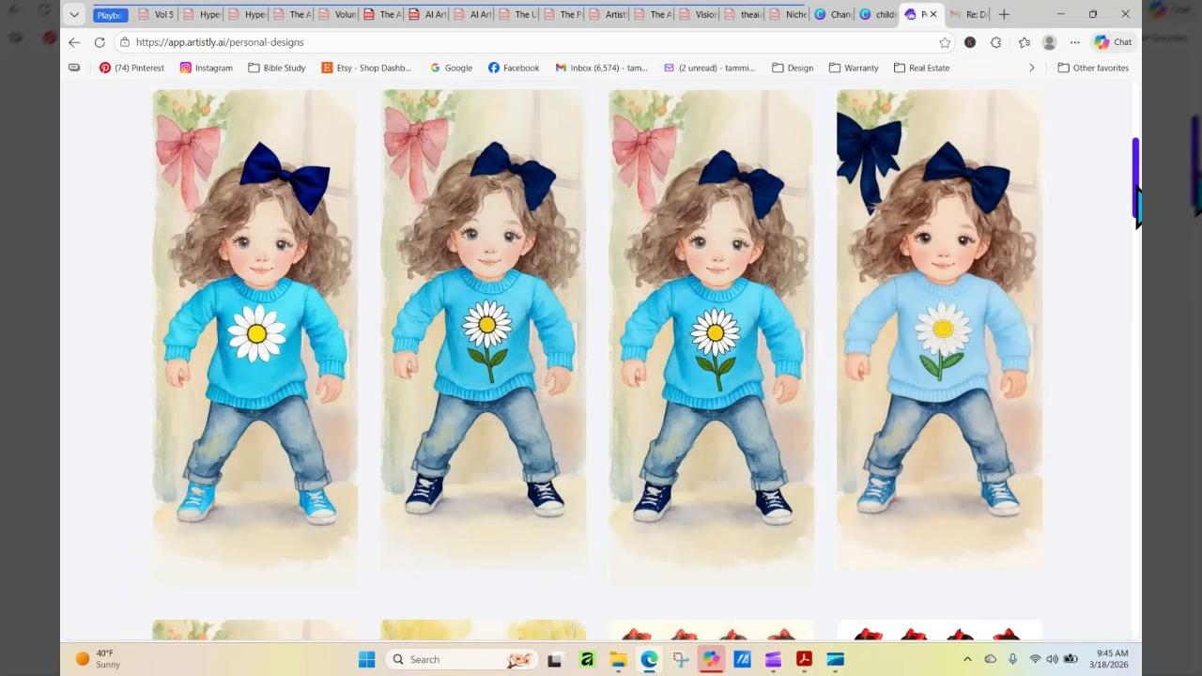
Open the Human Stylizer in AI Design Assistants and load the original red-sweater girl image from the media library
left_click_drag(1137, 188, 1138, 128)
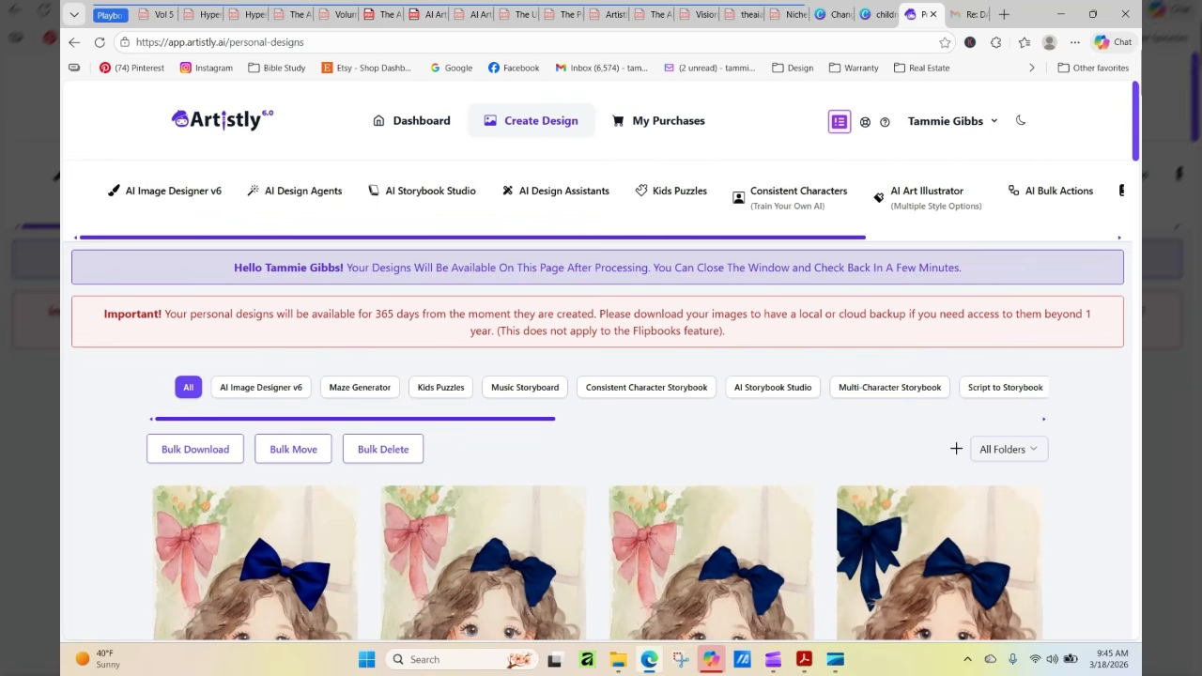
left_click(545, 192)
left_click(778, 393)
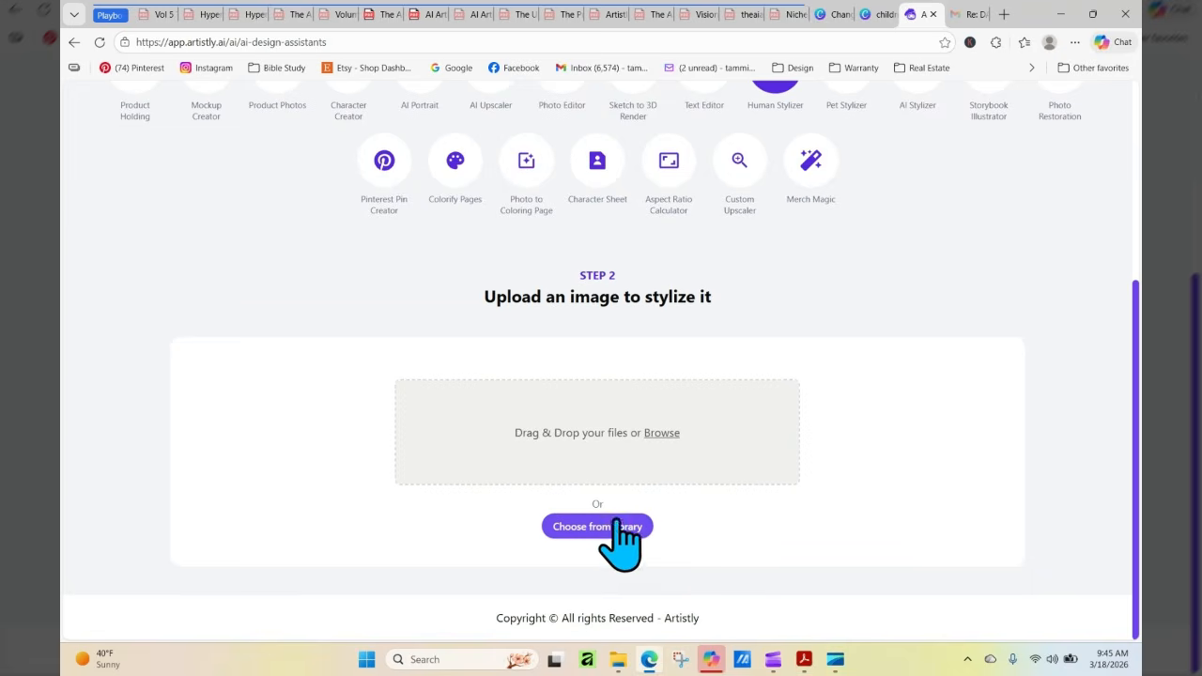
left_click(620, 526)
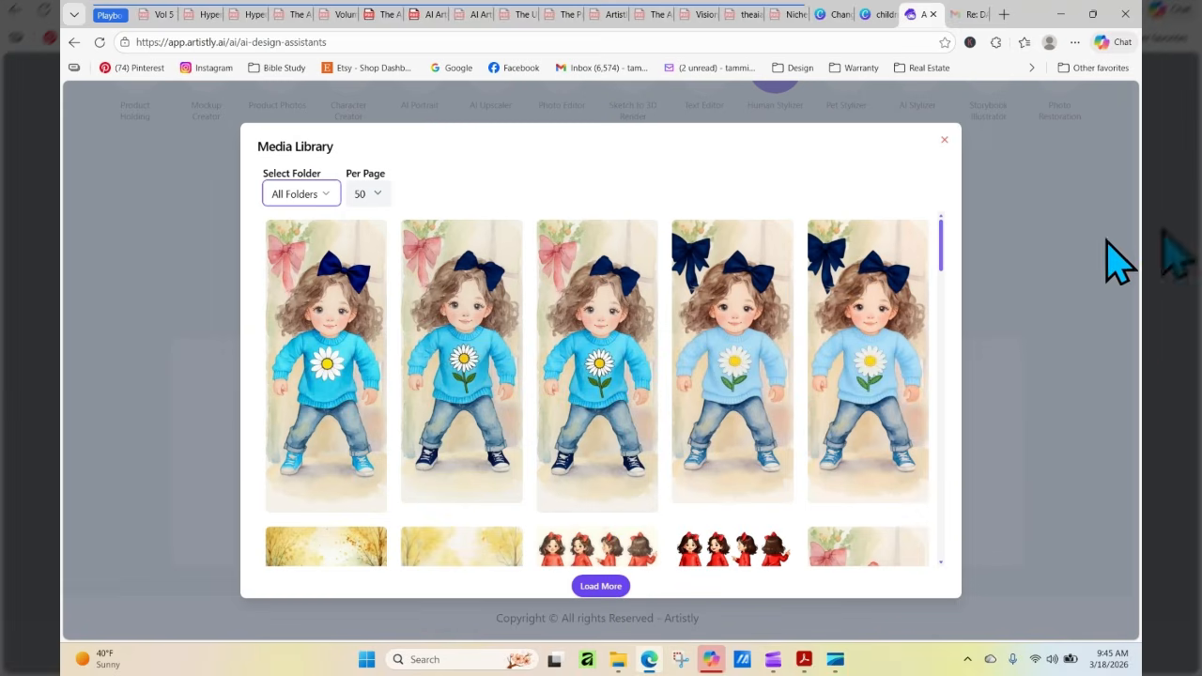
left_click_drag(941, 237, 958, 317)
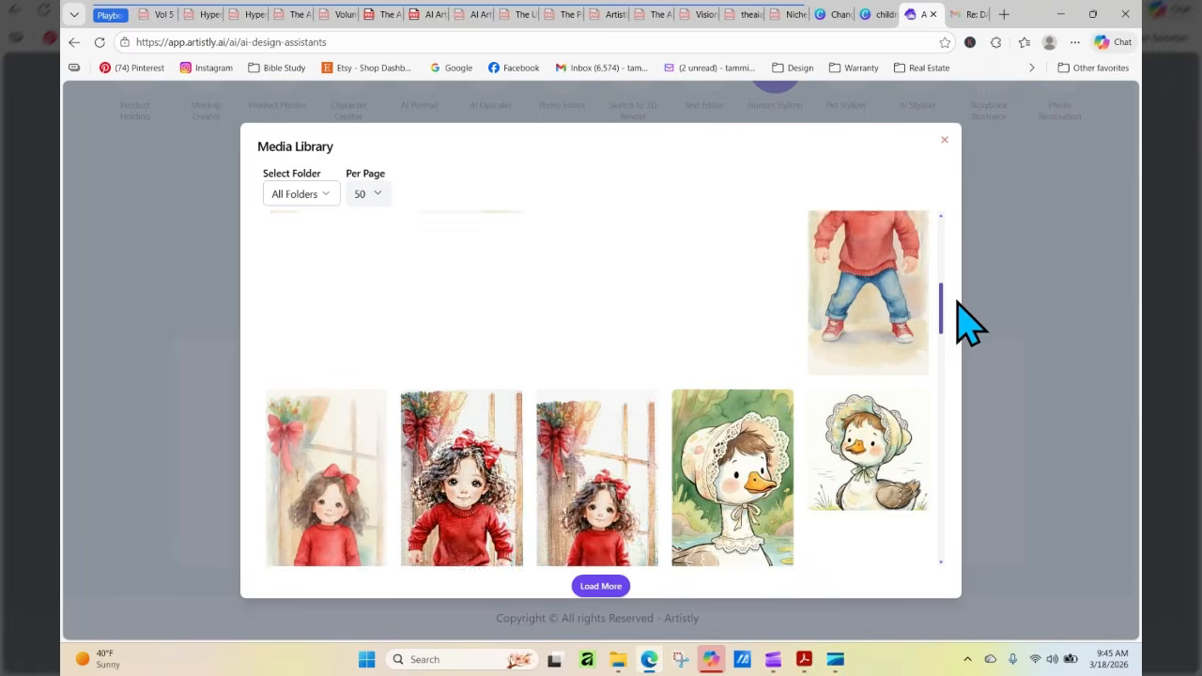
left_click(902, 322)
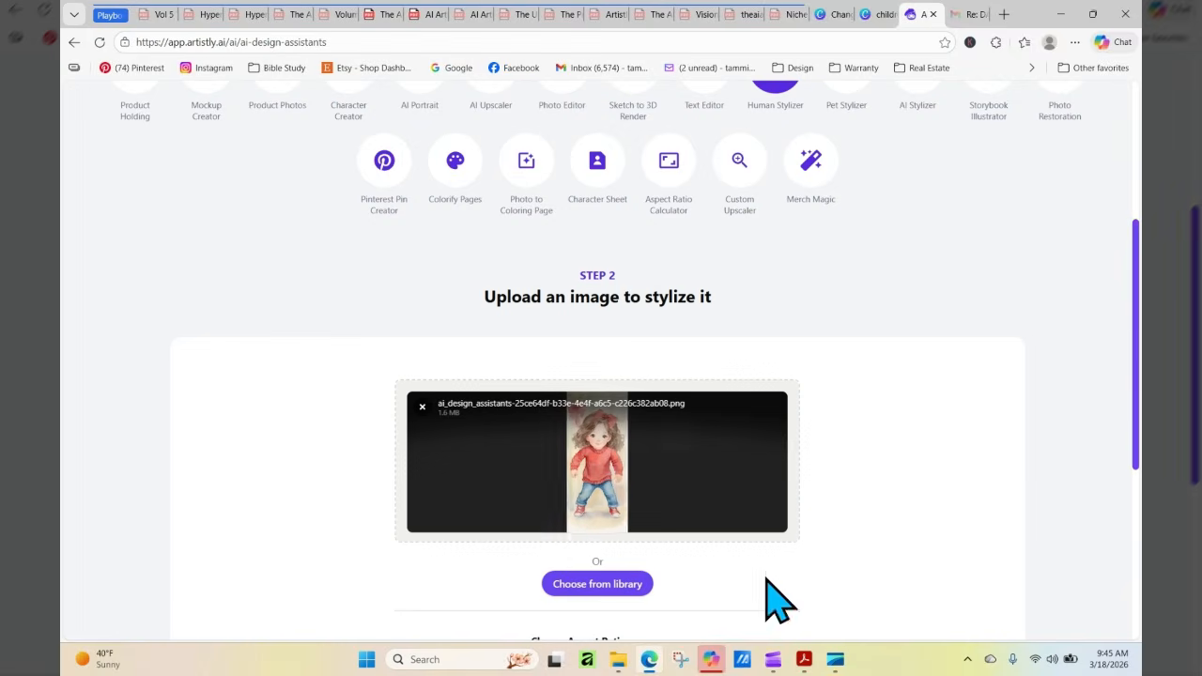
Paste the outfit prompt, insert "soft watercolor" before "style", and stylize the image at the default aspect ratio
scroll(579, 590, "down", 2)
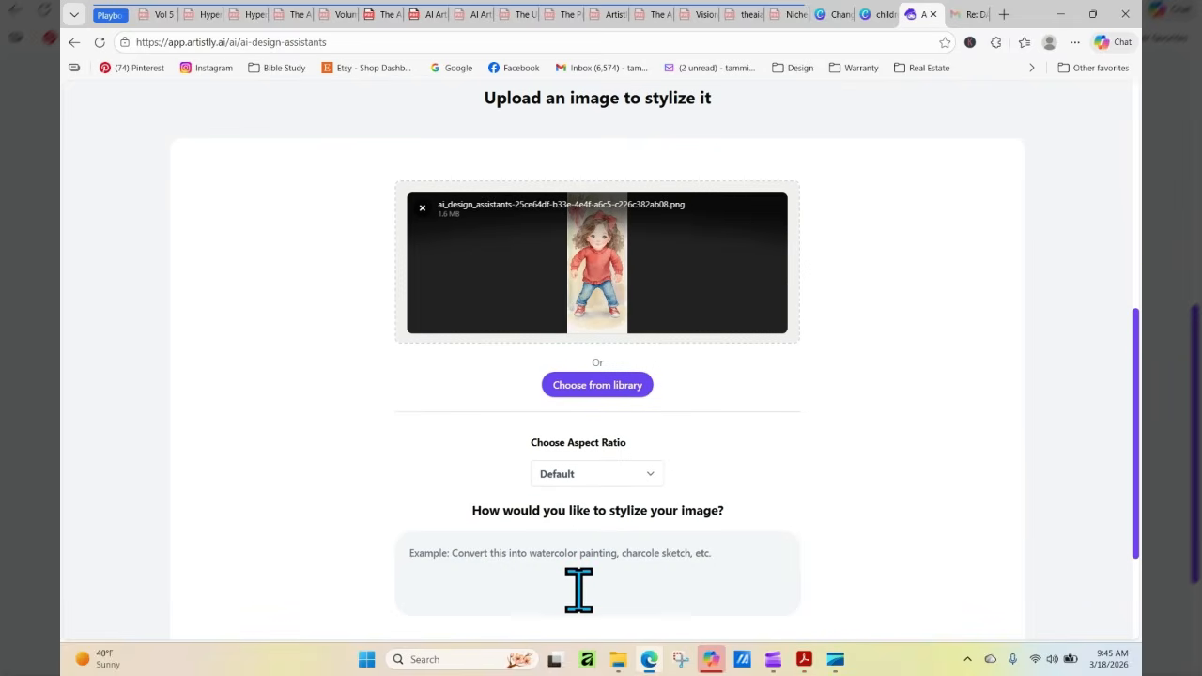
right_click(579, 590)
left_click(620, 416)
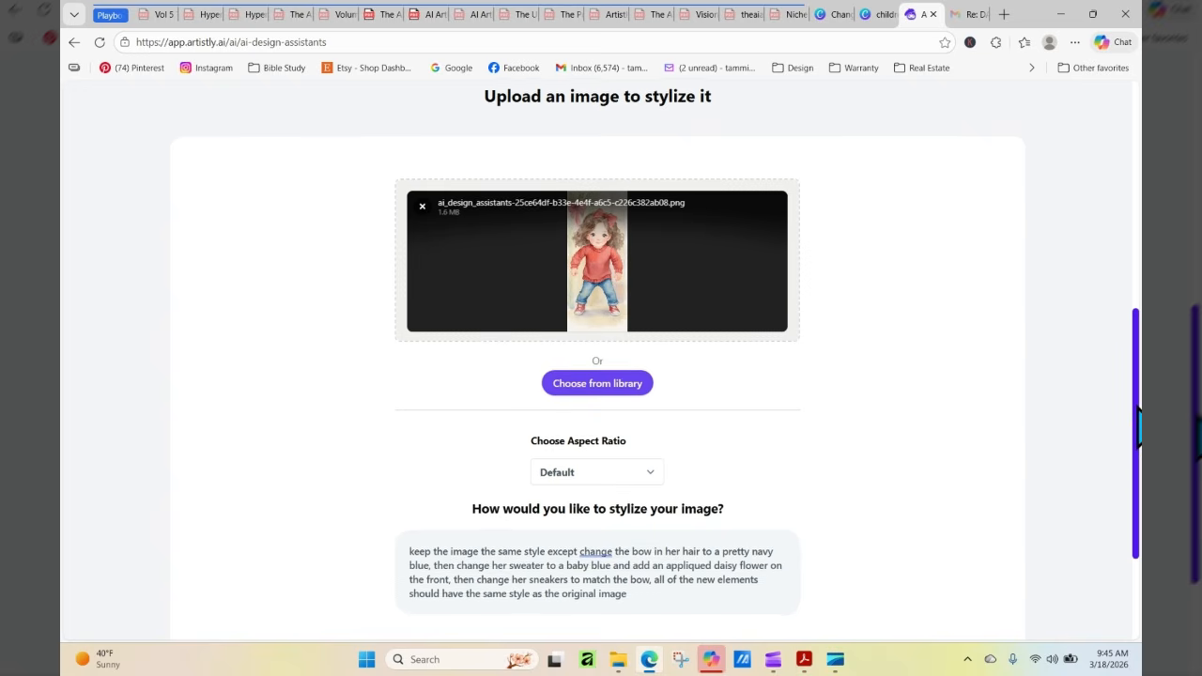
scroll(1136, 414, "down", 2)
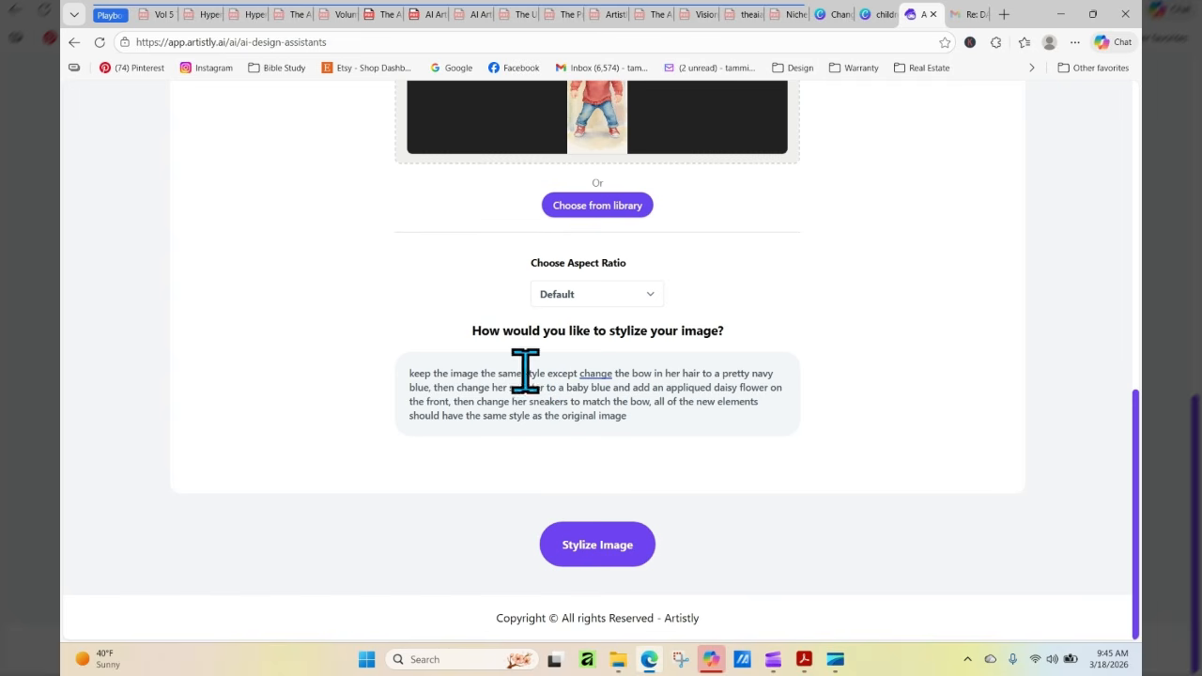
type("soft")
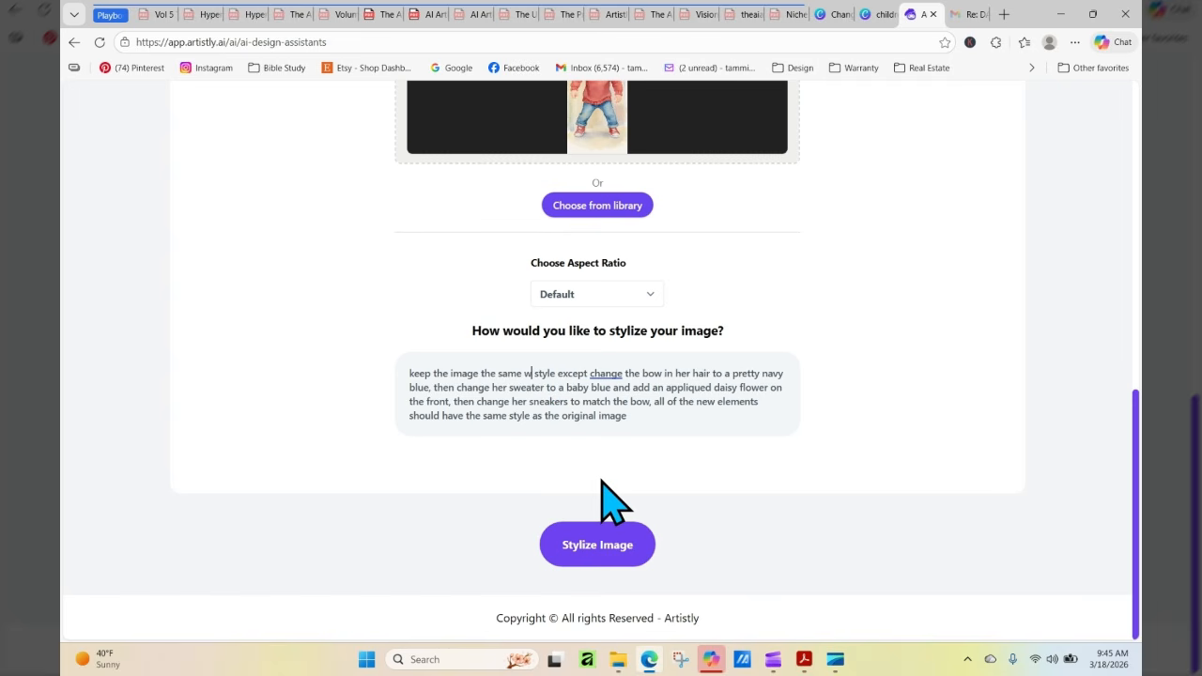
type(" water")
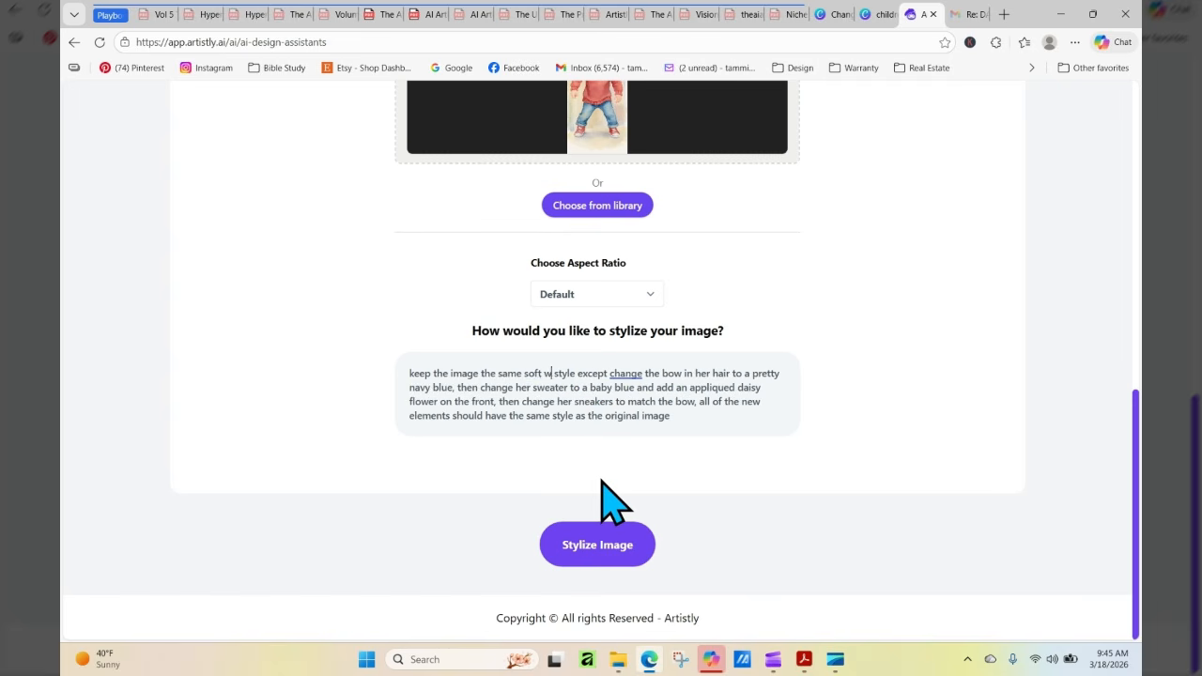
type("color")
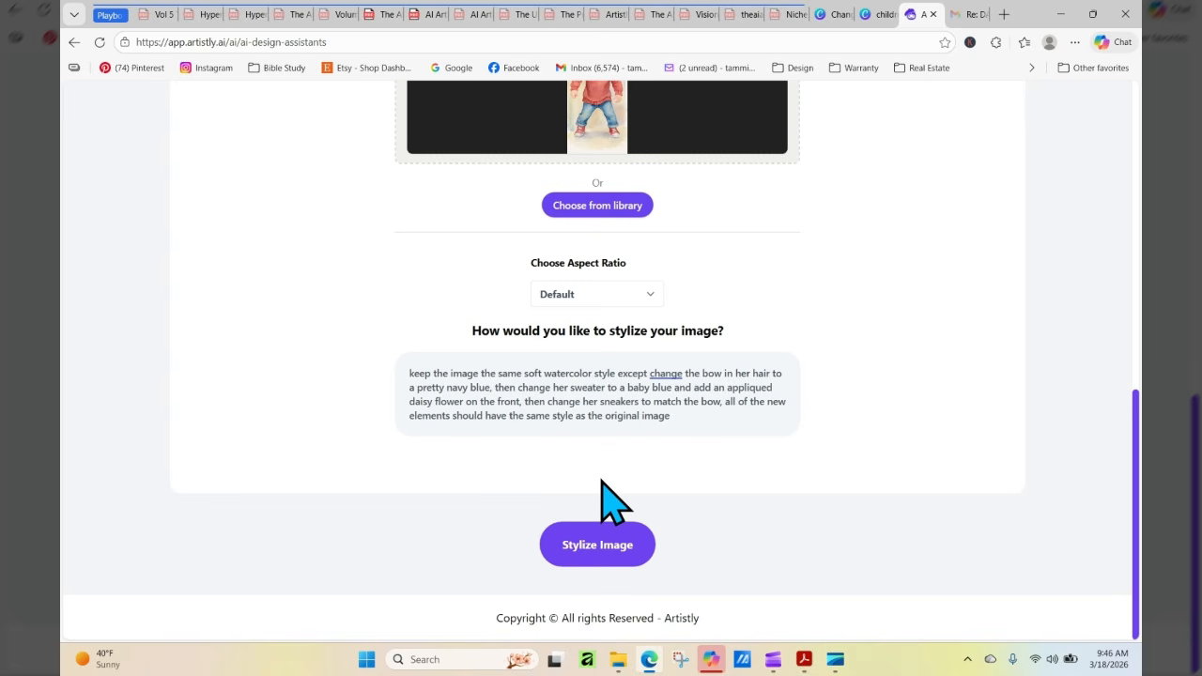
left_click(616, 544)
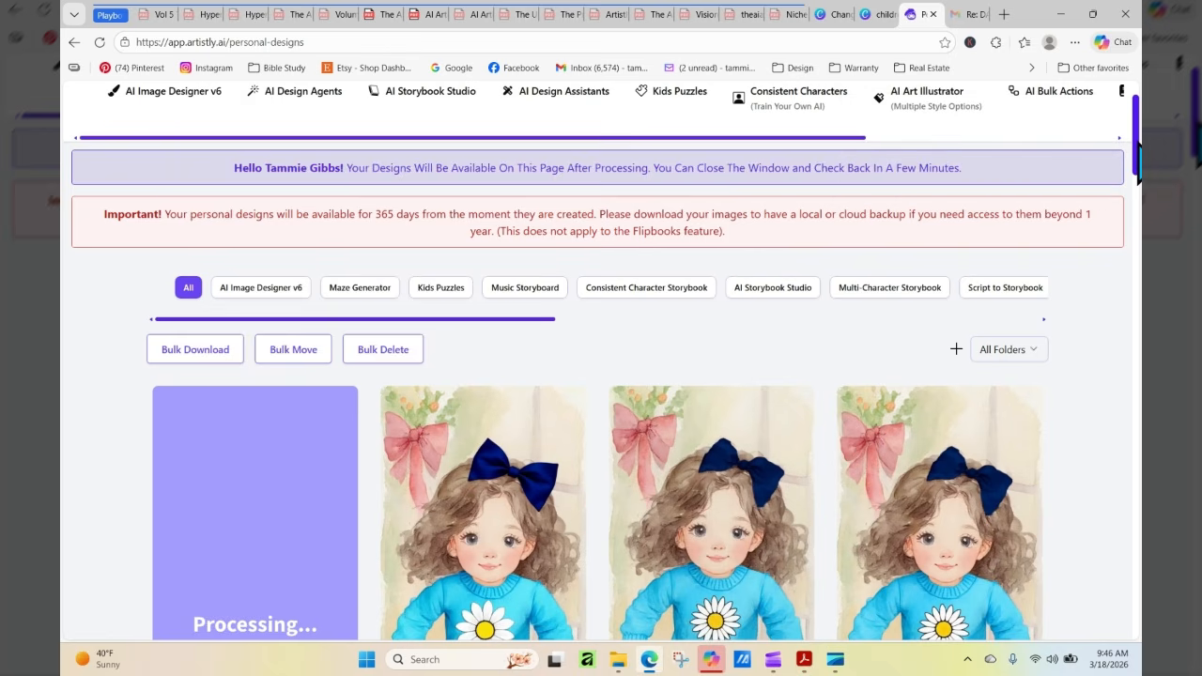
Examine the newly stylized daisy-sweater girl at full size and compare her bow, sweater and sneakers with the earlier versions
left_click_drag(1139, 174, 1139, 202)
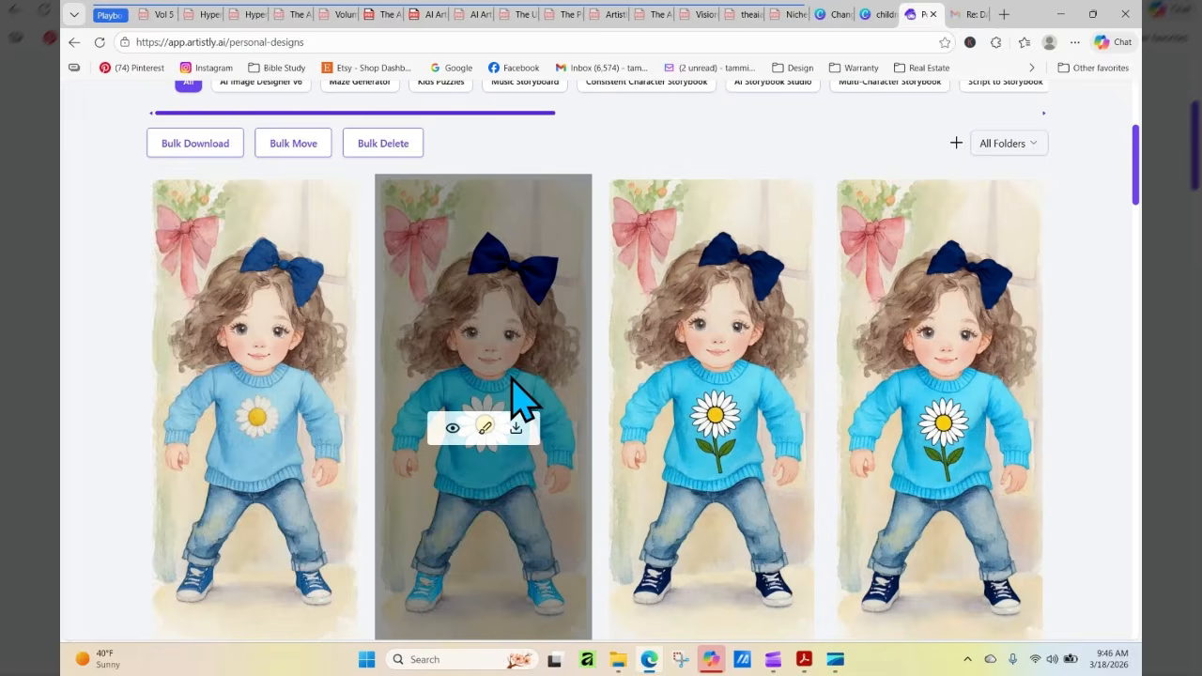
mouse_move(288, 510)
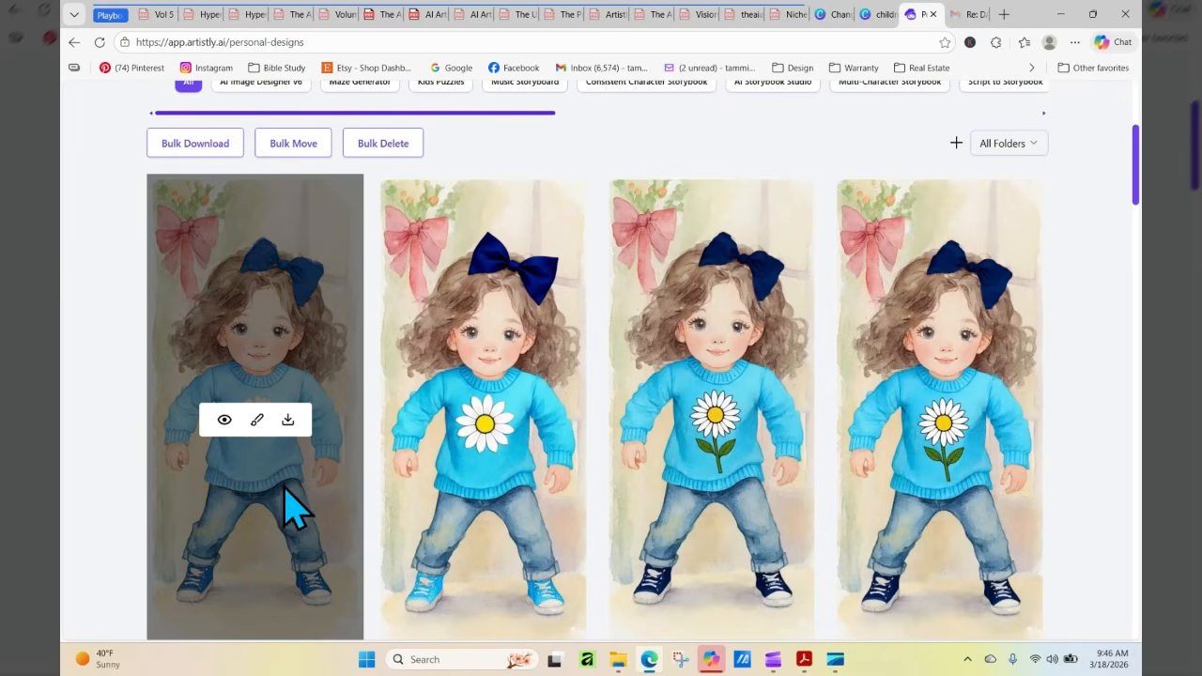
left_click(225, 423)
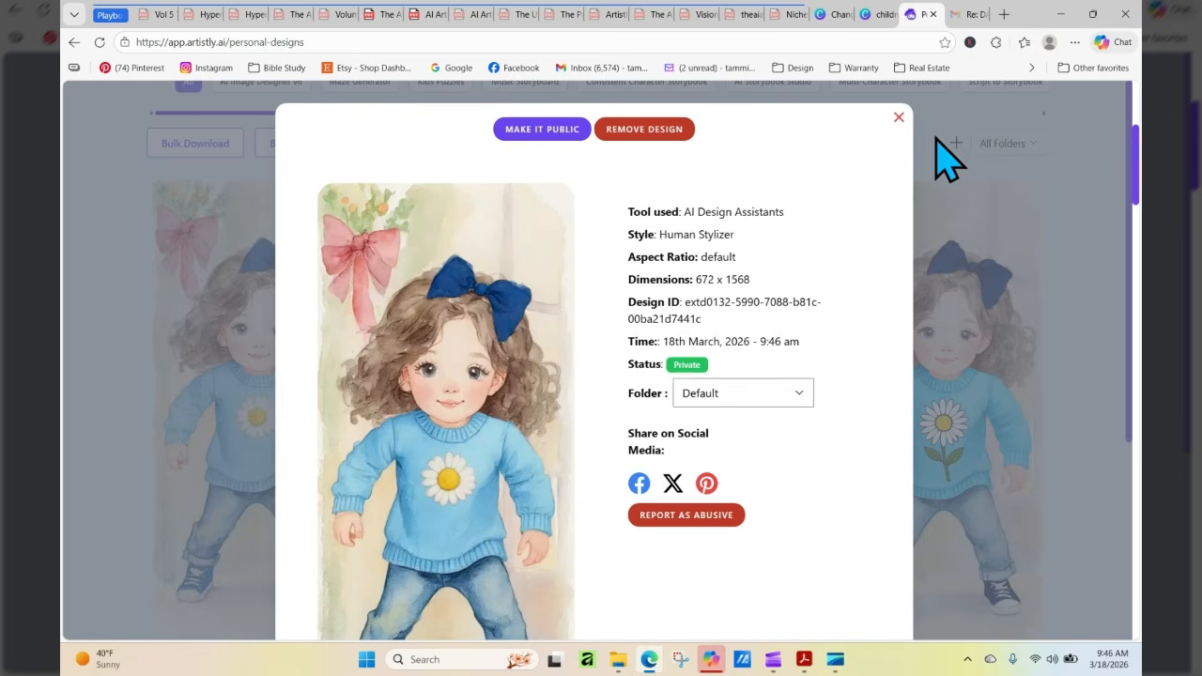
left_click_drag(1128, 180, 1134, 355)
left_click(898, 117)
mouse_move(236, 442)
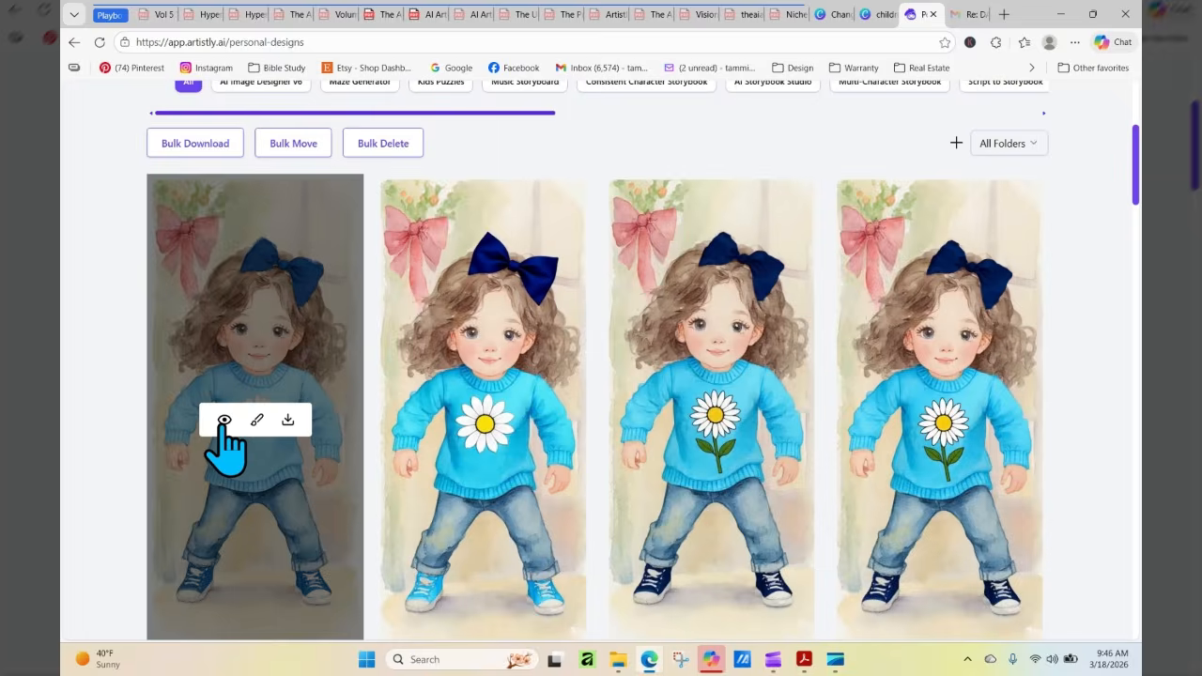
left_click(225, 422)
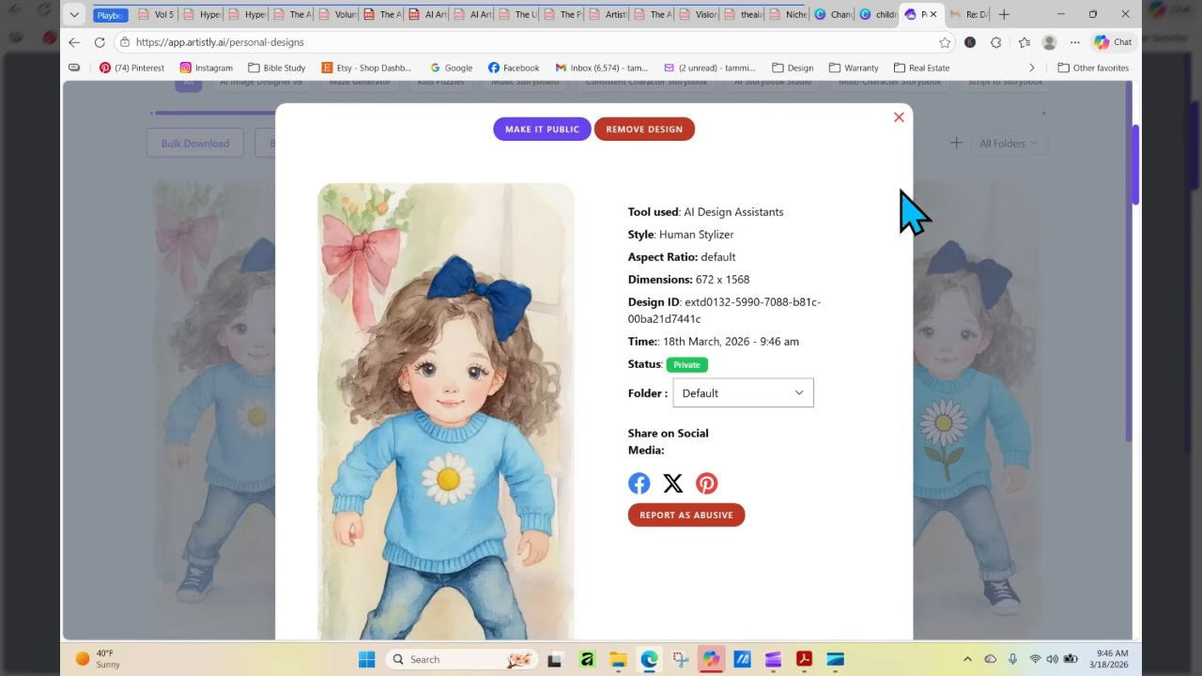
left_click(898, 118)
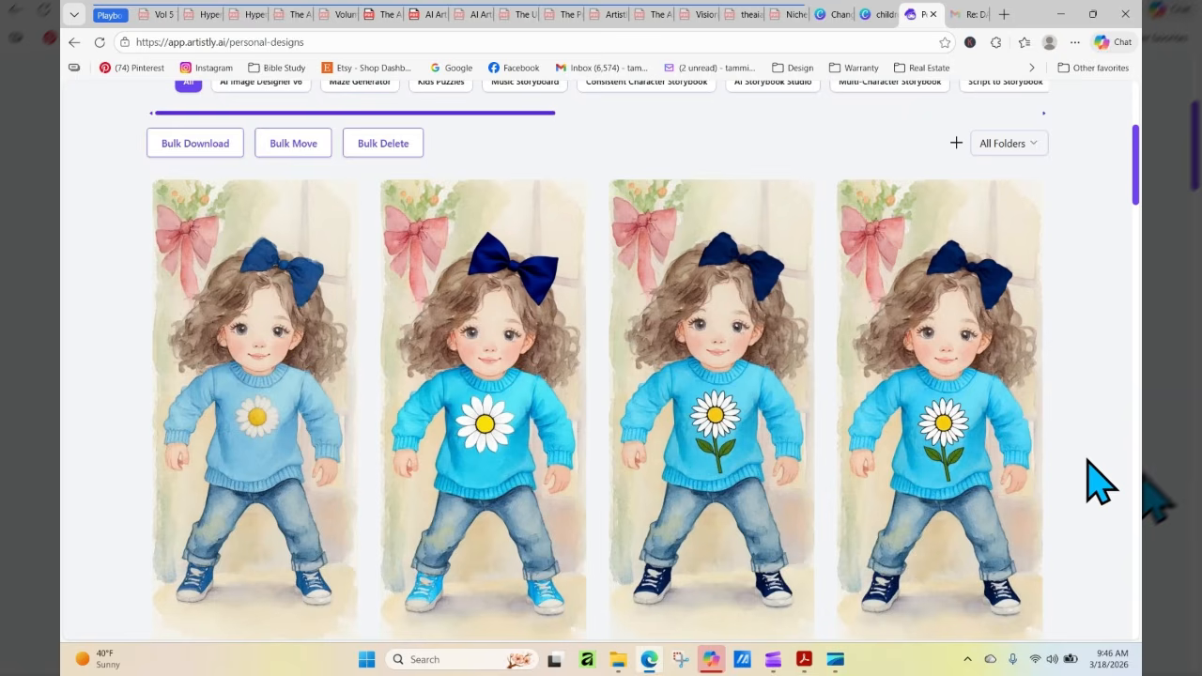
mouse_move(551, 326)
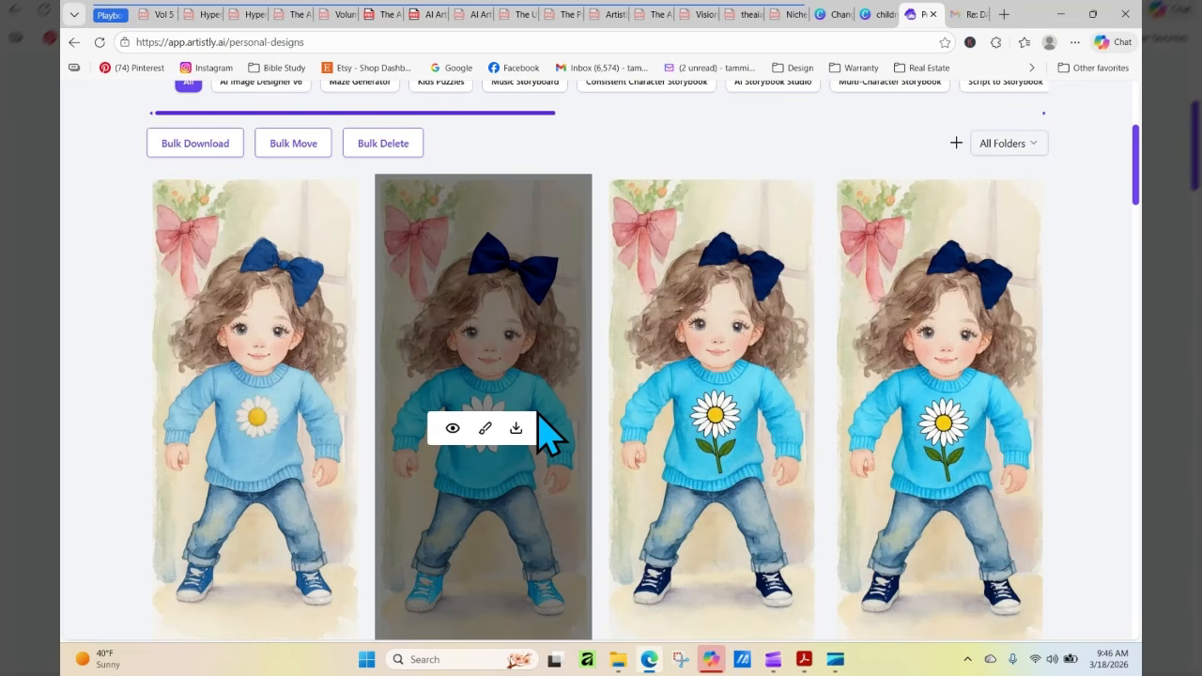
mouse_move(260, 344)
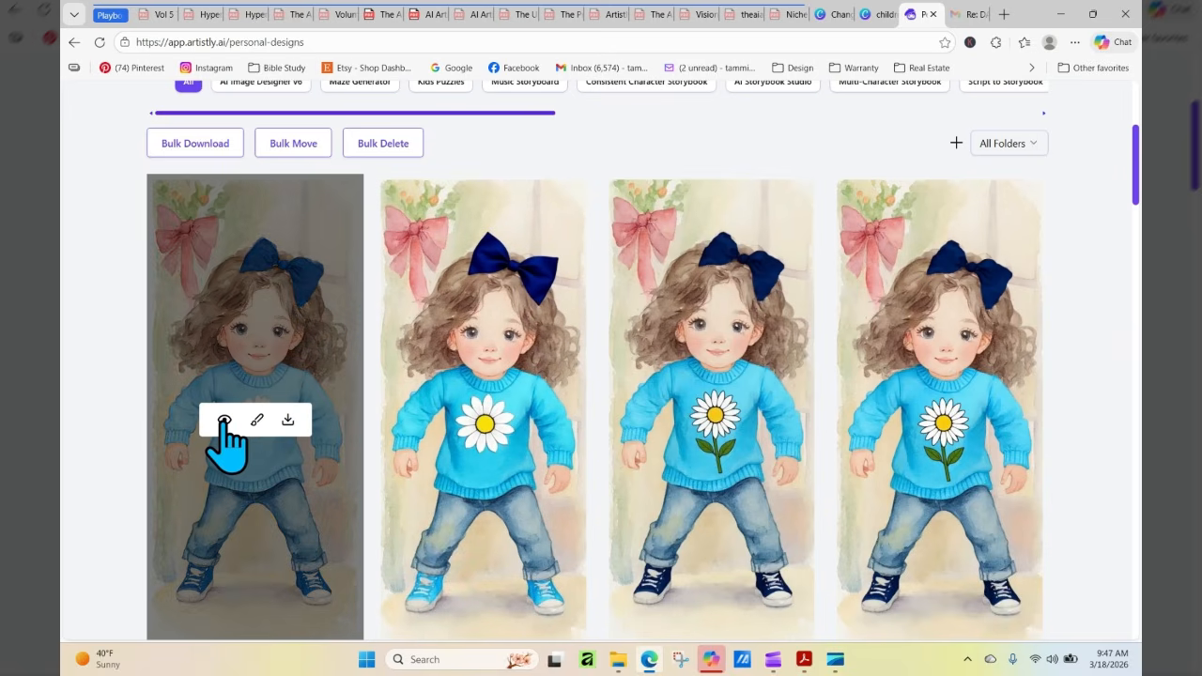
left_click(224, 421)
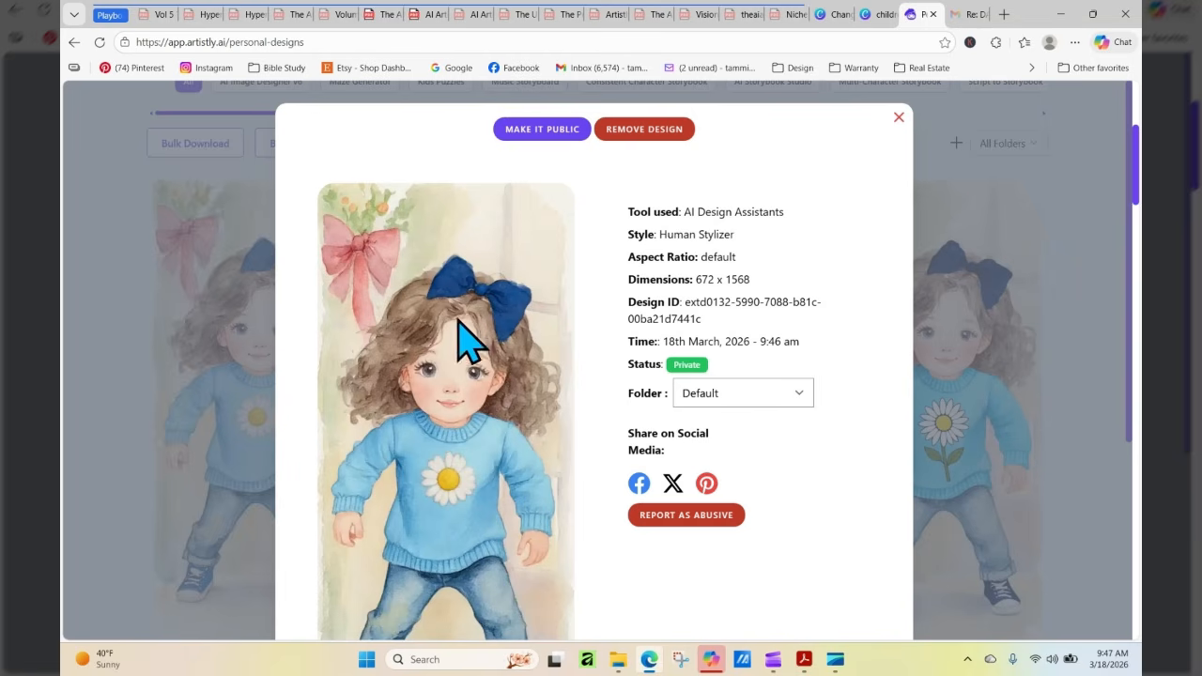
left_click(898, 118)
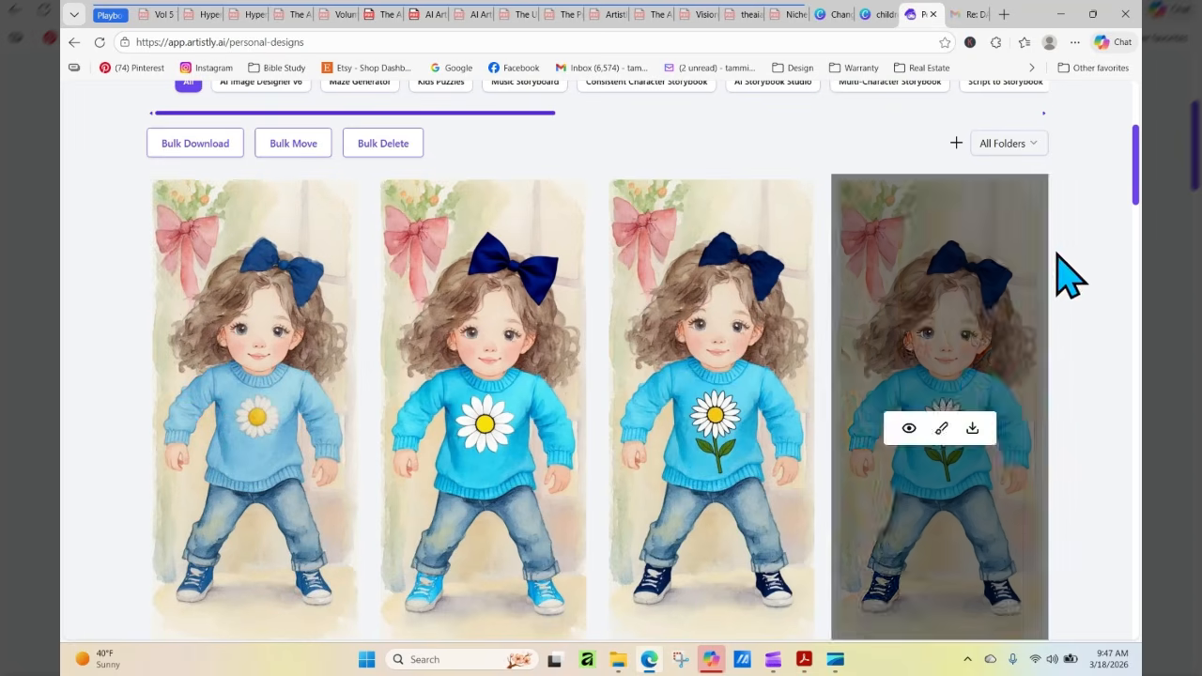
Open Consistent Characters, reload to refresh the library, and load the newest soft-watercolor daisy-sweater girl under 3d & 2d Style Images
scroll(1136, 177, "up", 4)
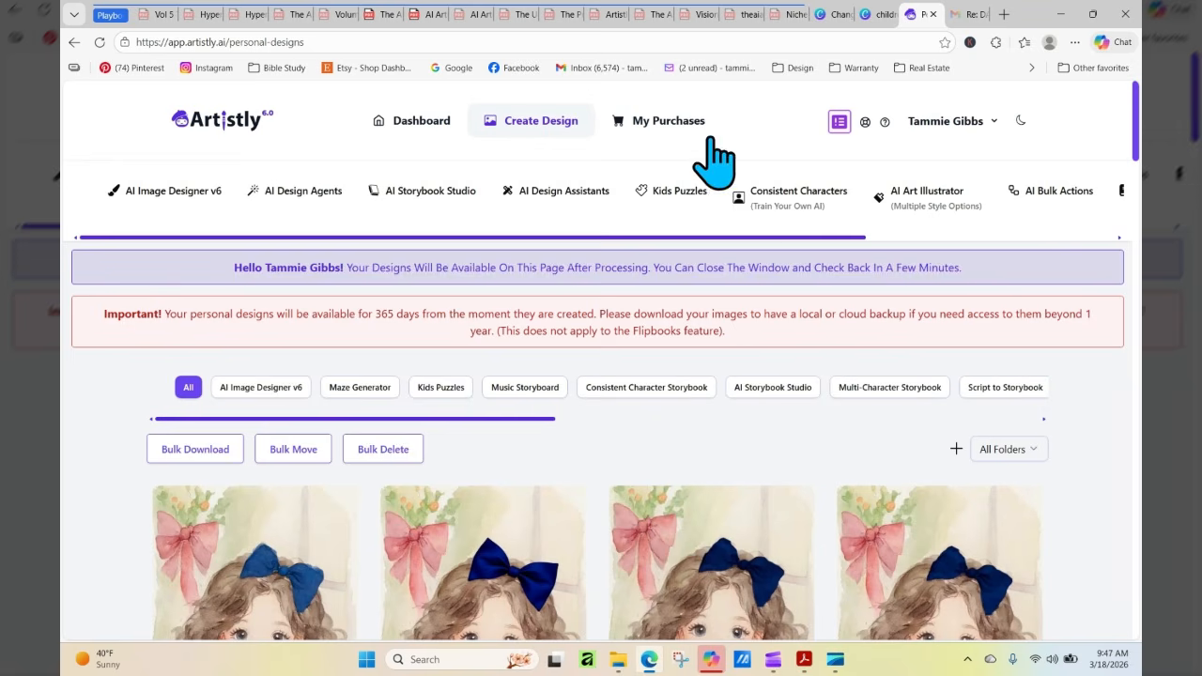
left_click(777, 197)
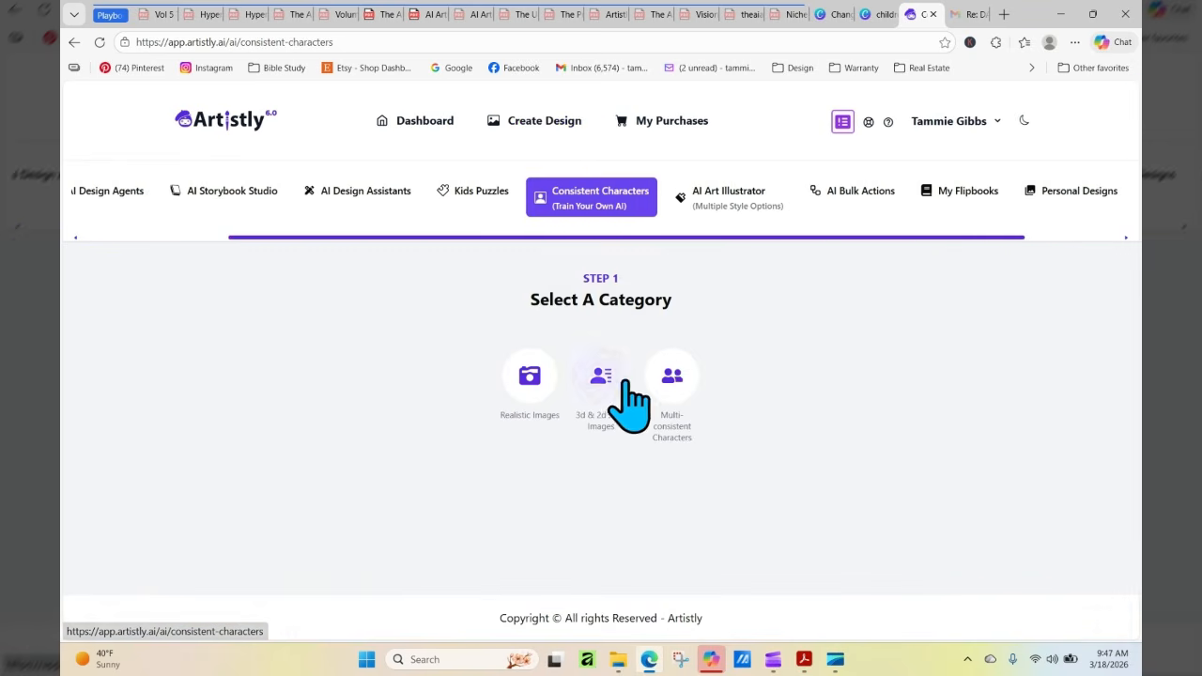
left_click(606, 385)
scroll(598, 469, "down", 3)
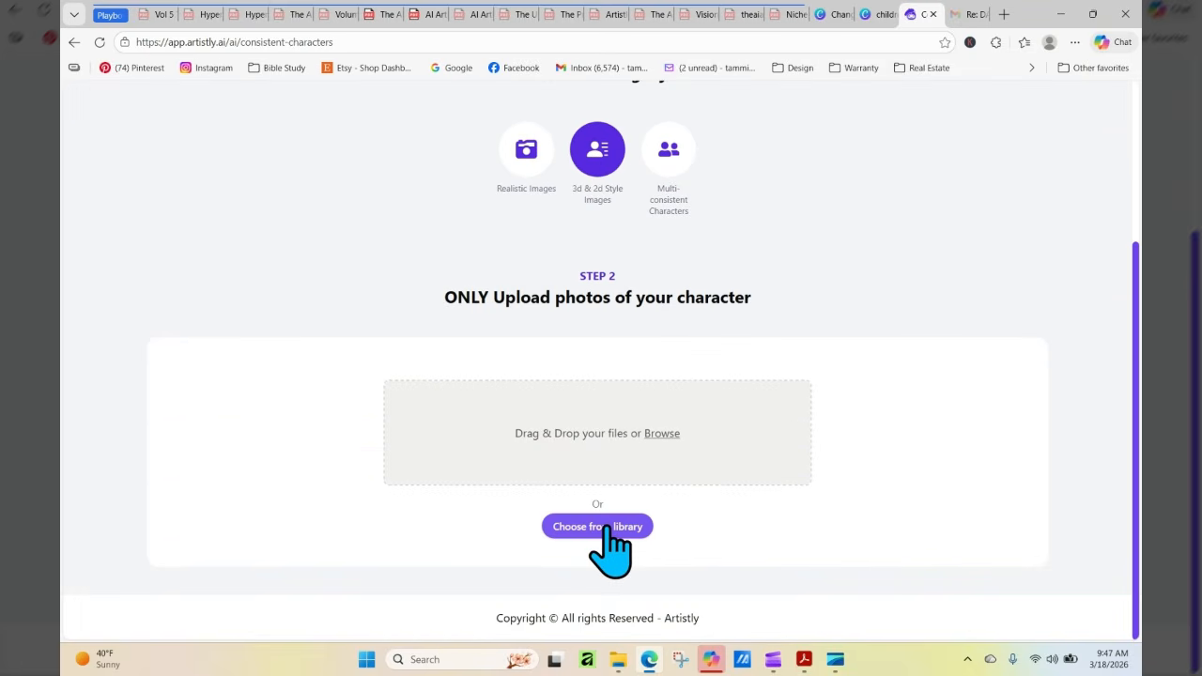
left_click(606, 528)
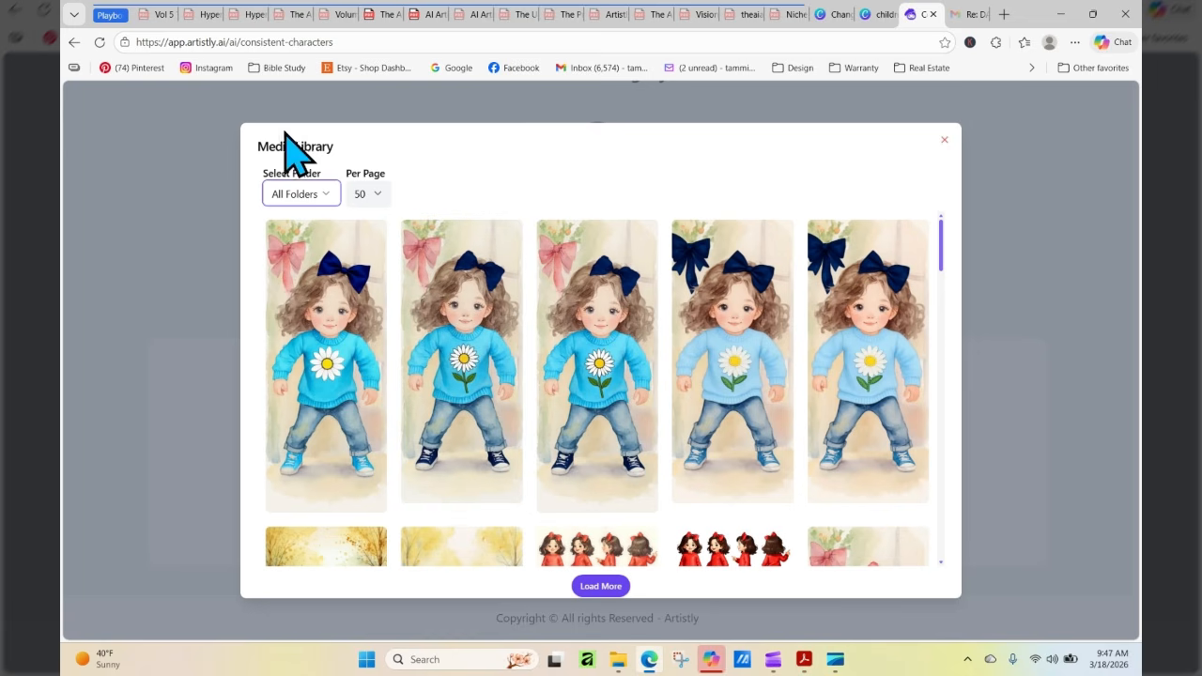
left_click(99, 41)
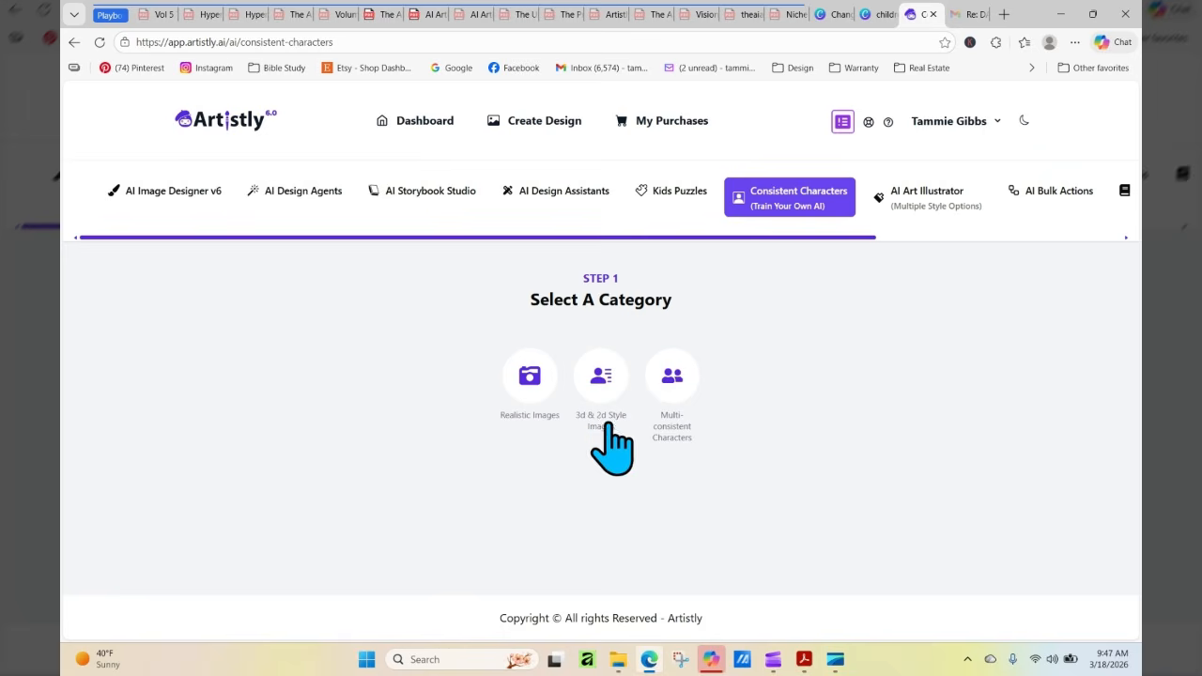
left_click(606, 427)
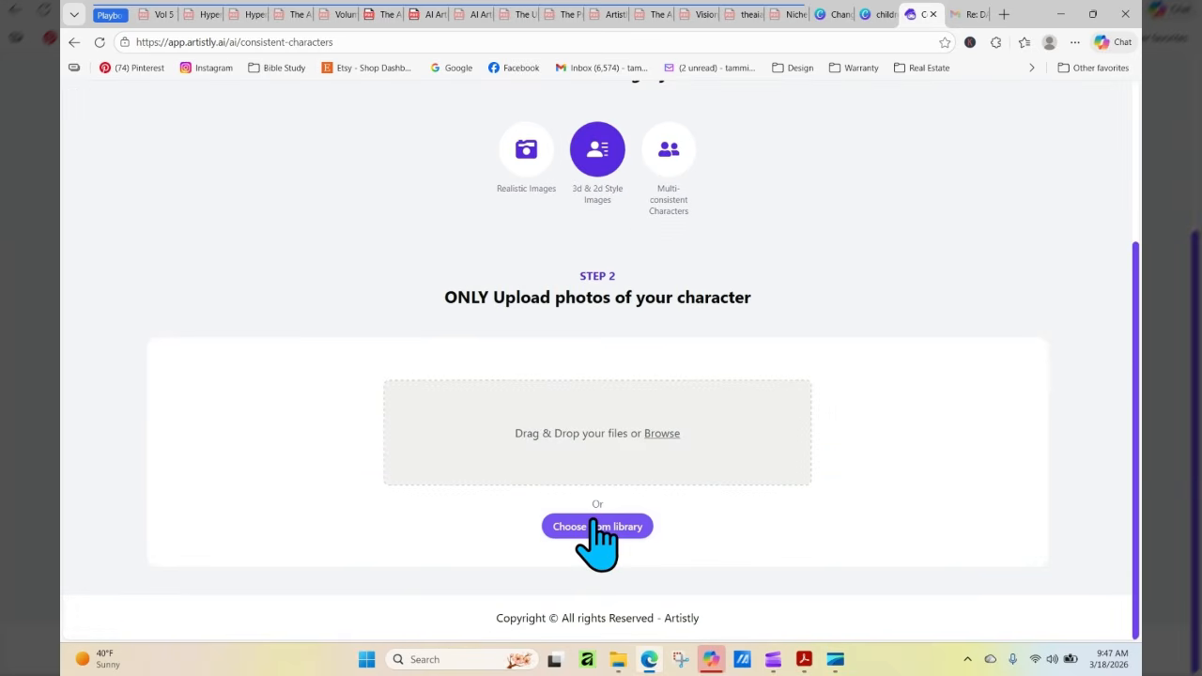
left_click(593, 523)
left_click(341, 359)
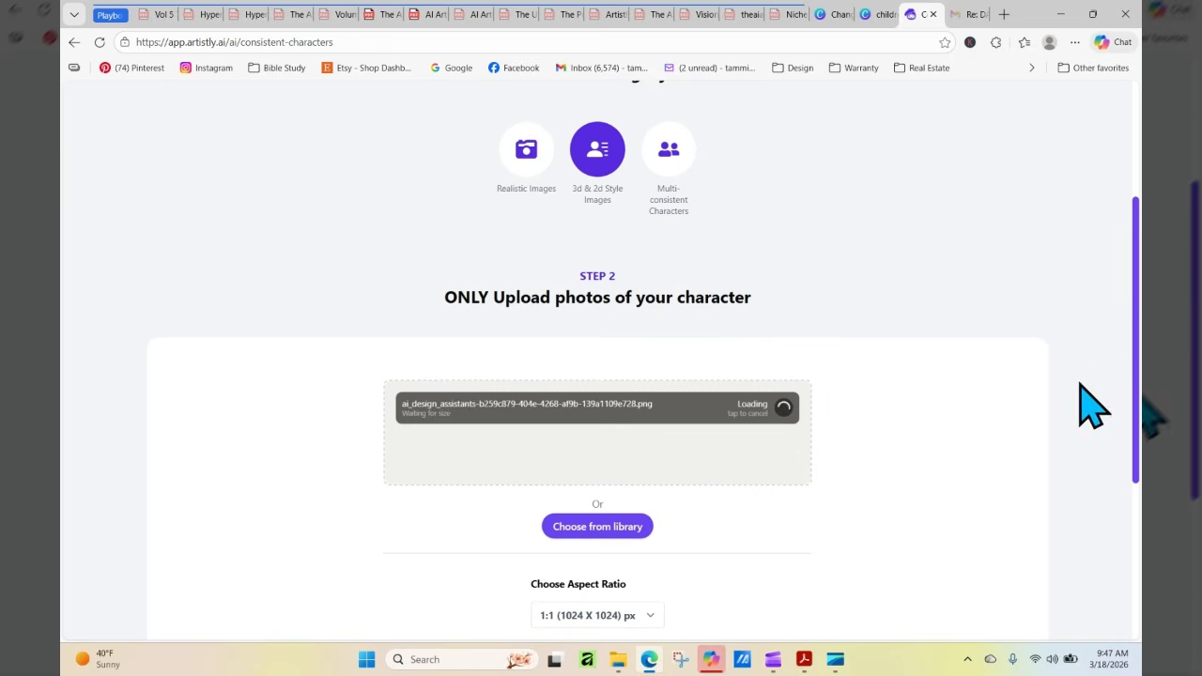
left_click_drag(1139, 222, 1138, 354)
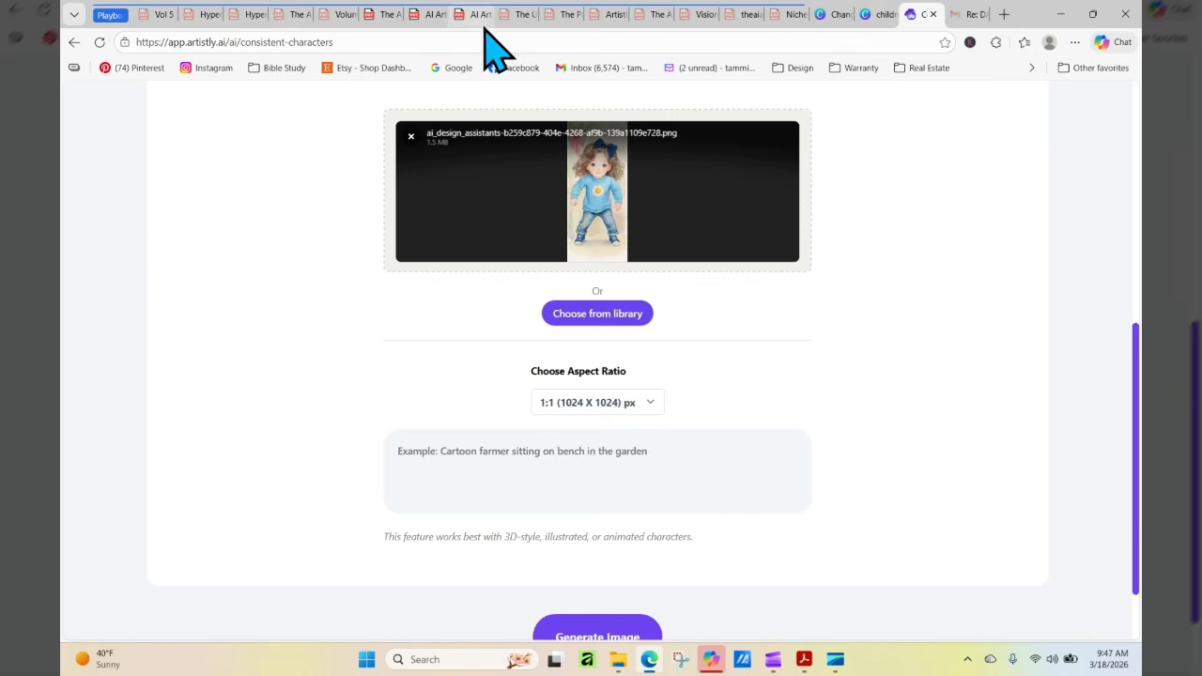
Switch to the character creation playbook PDF and open its section "The Emotional Word & Phrase Bank"
mouse_move(430, 21)
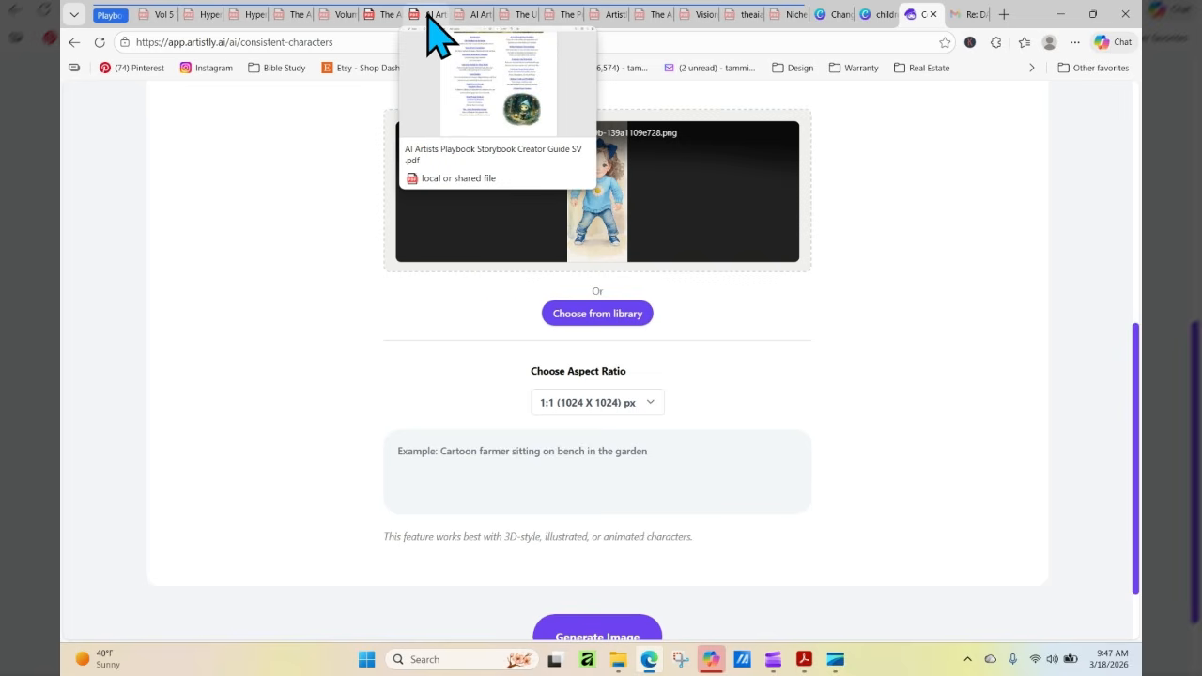
left_click(392, 17)
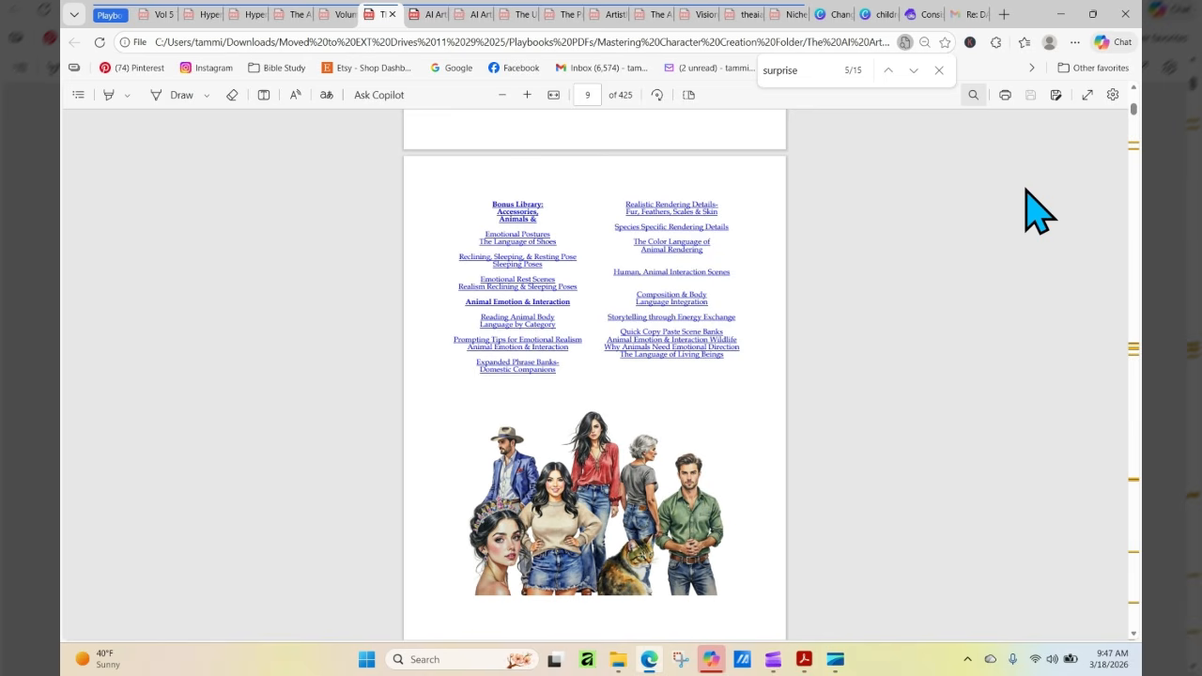
scroll(1038, 211, "up", 2)
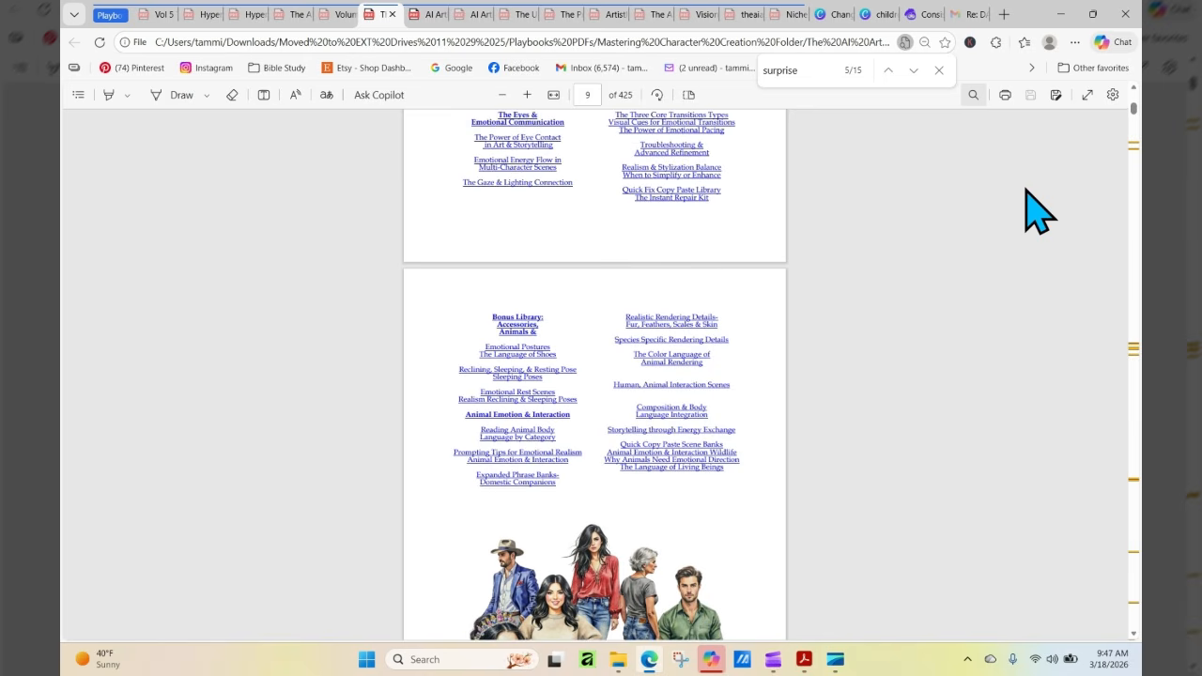
scroll(1038, 212, "up", 7)
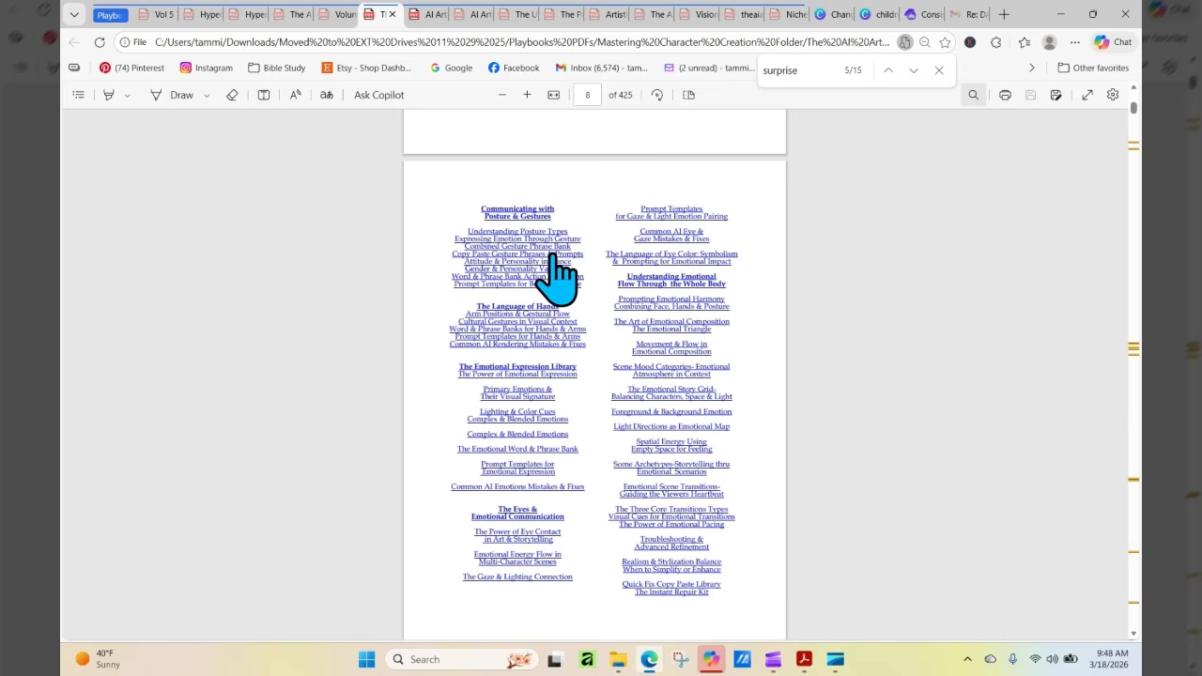
left_click(545, 449)
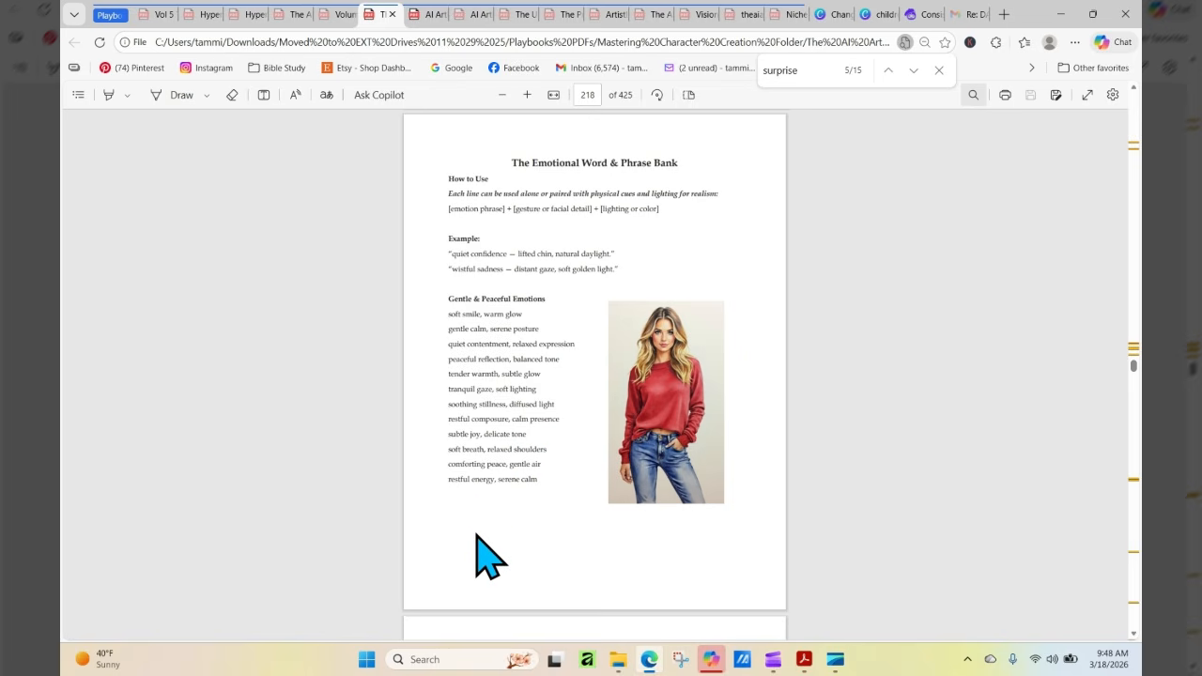
Copy the phrase "vibrant happiness, open expression" from the playbook's Joyful & Upbeat Emotions list
scroll(862, 517, "down", 5)
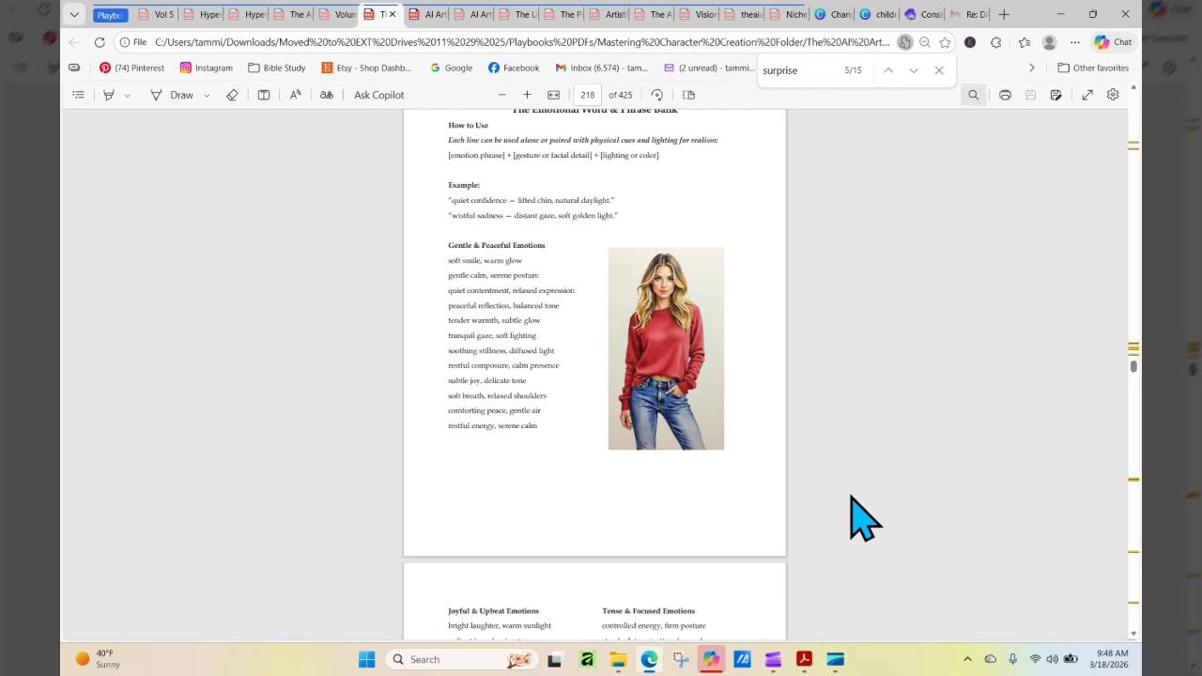
scroll(862, 516, "down", 2)
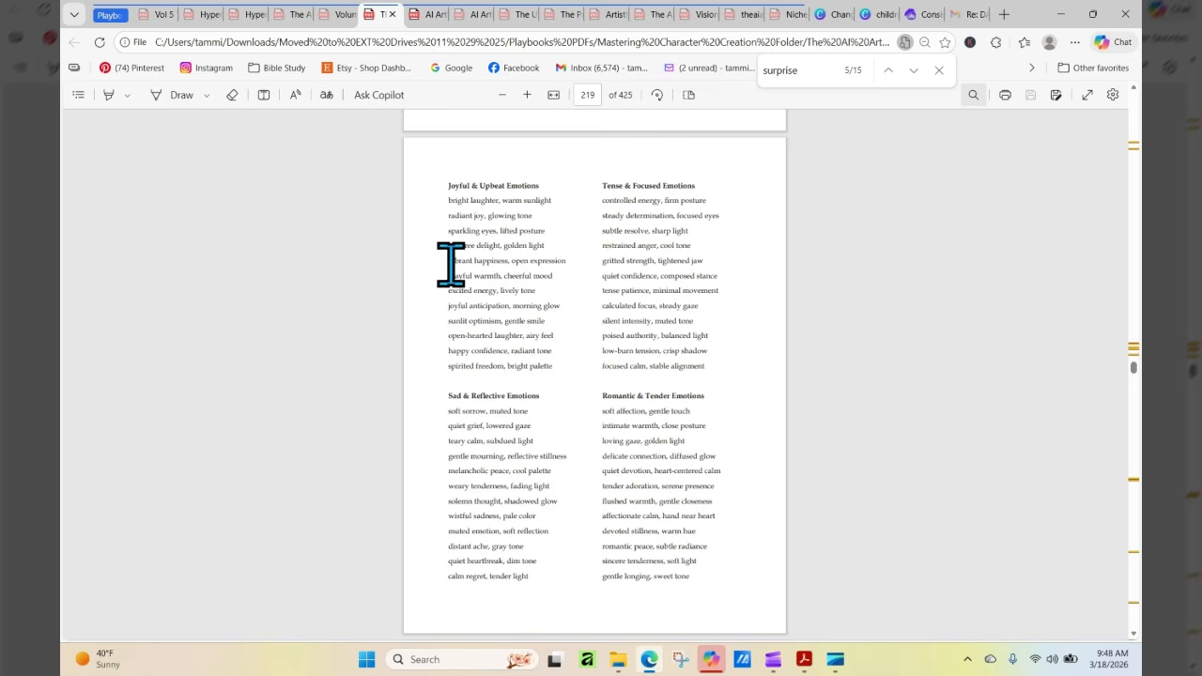
left_click_drag(449, 261, 568, 266)
right_click(567, 264)
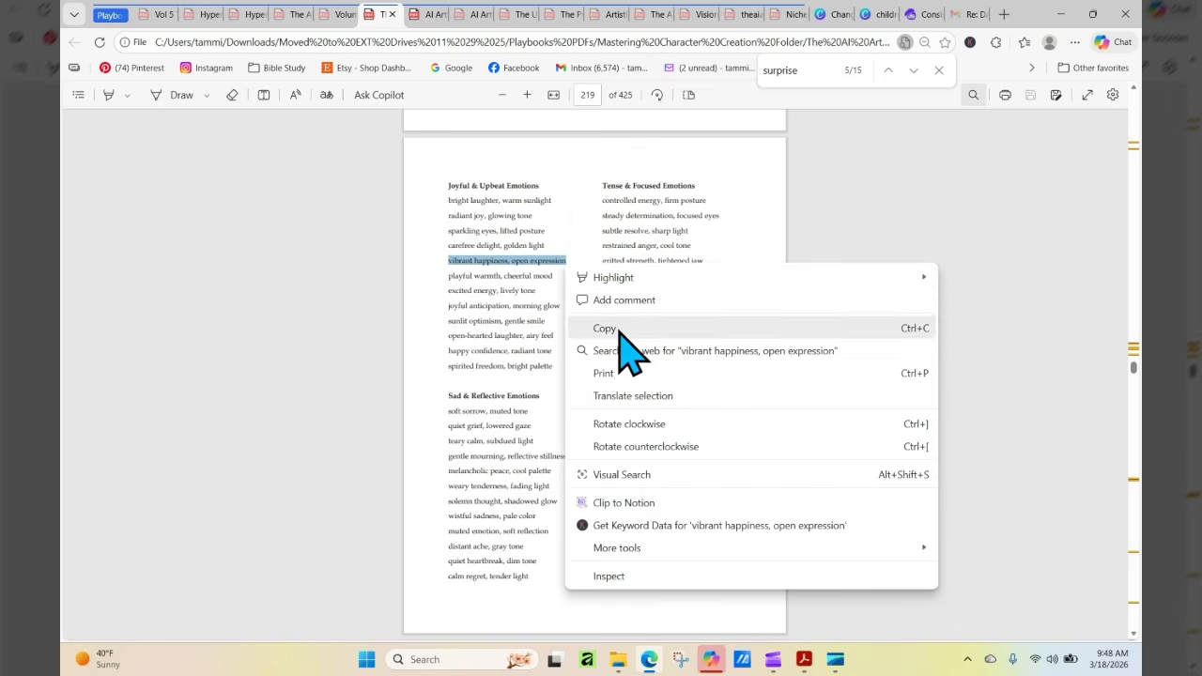
left_click(622, 329)
Switch to Artistly and enter the prompt "Keep everything the same except the little girl character has a vibrant happiness and open expression"
left_click(930, 14)
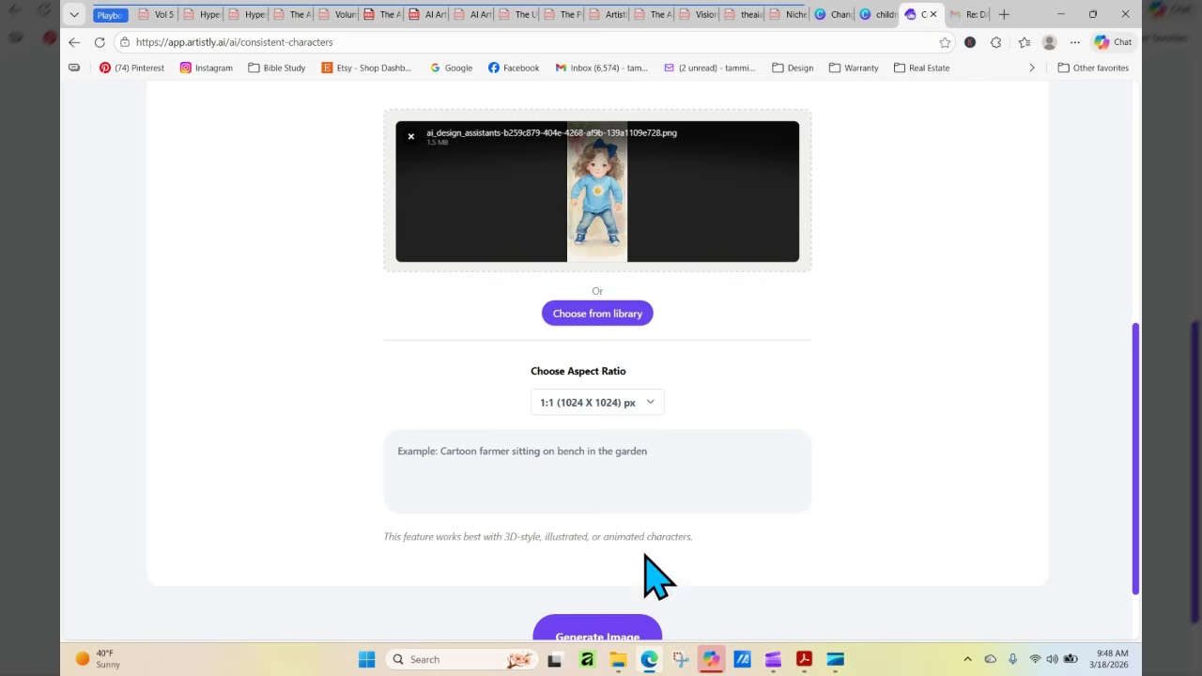
left_click(599, 476)
type("K")
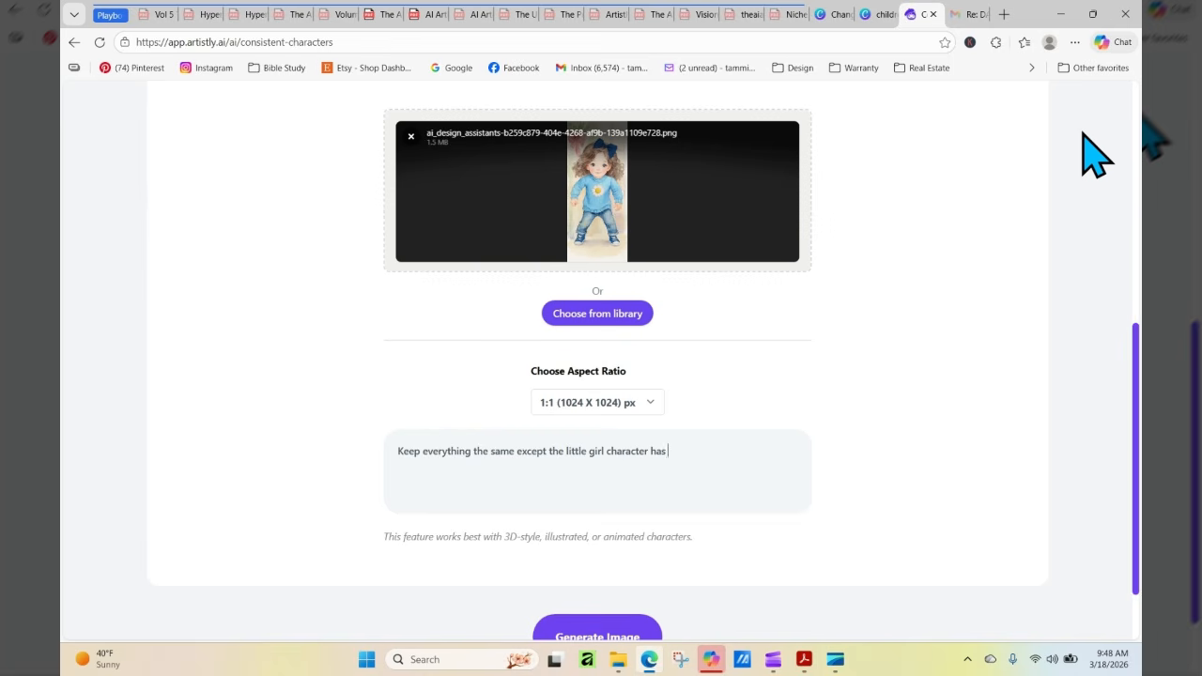
right_click(765, 449)
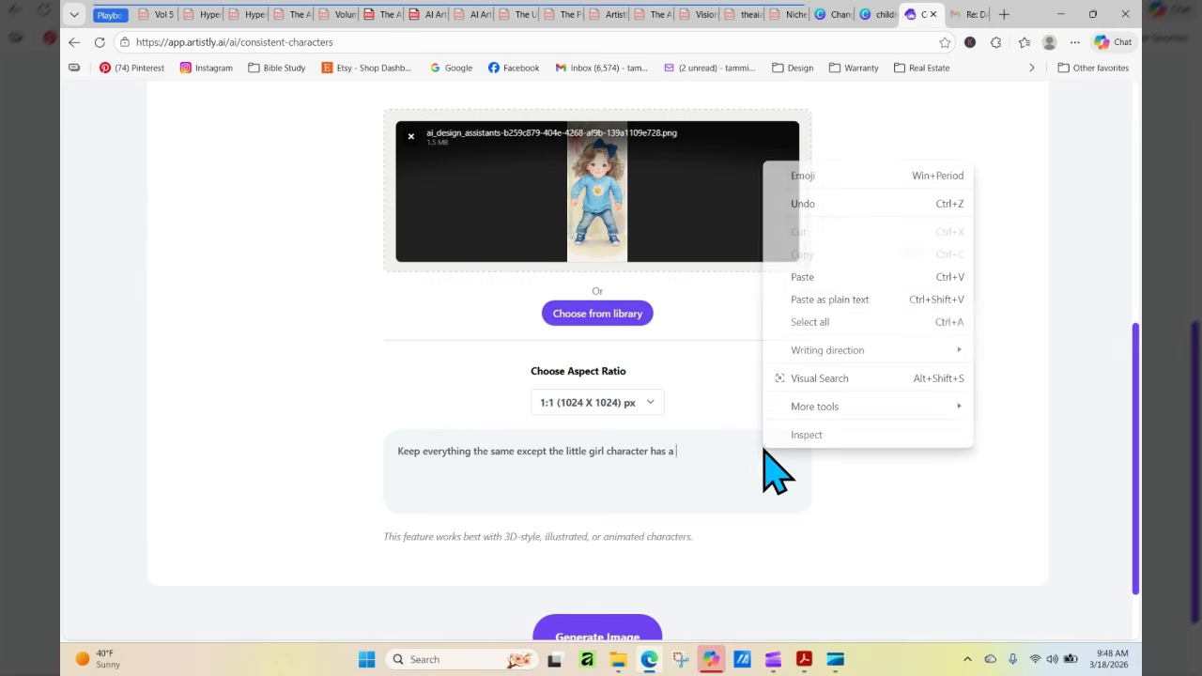
left_click(813, 277)
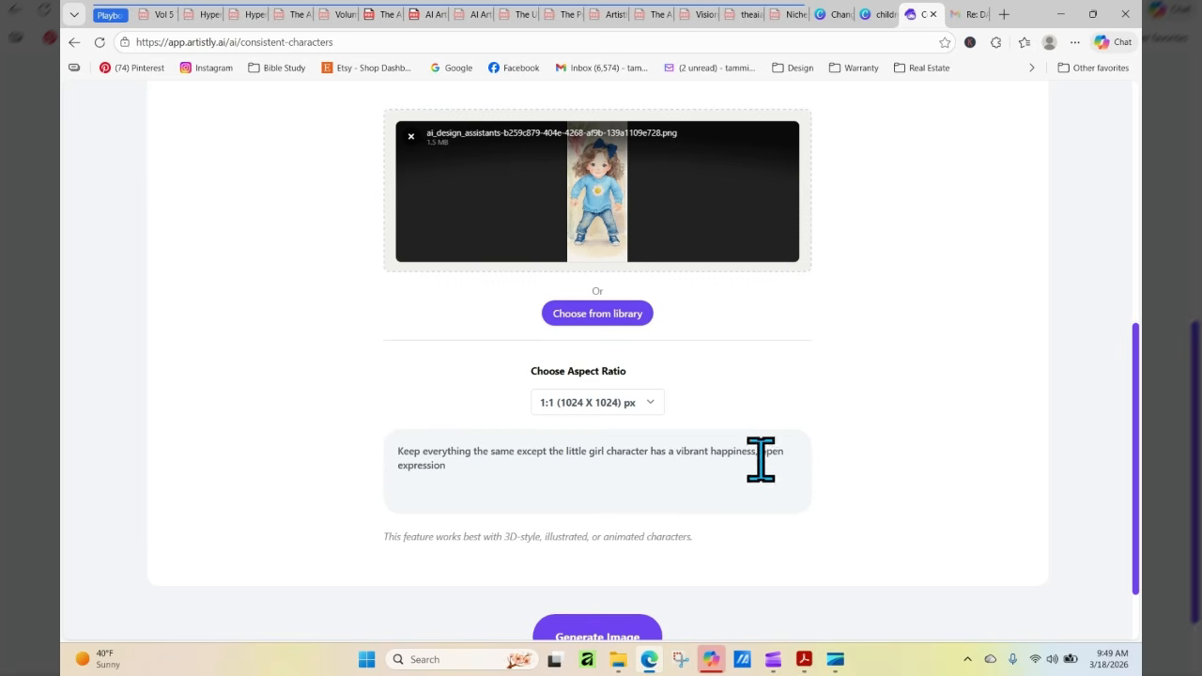
type("and")
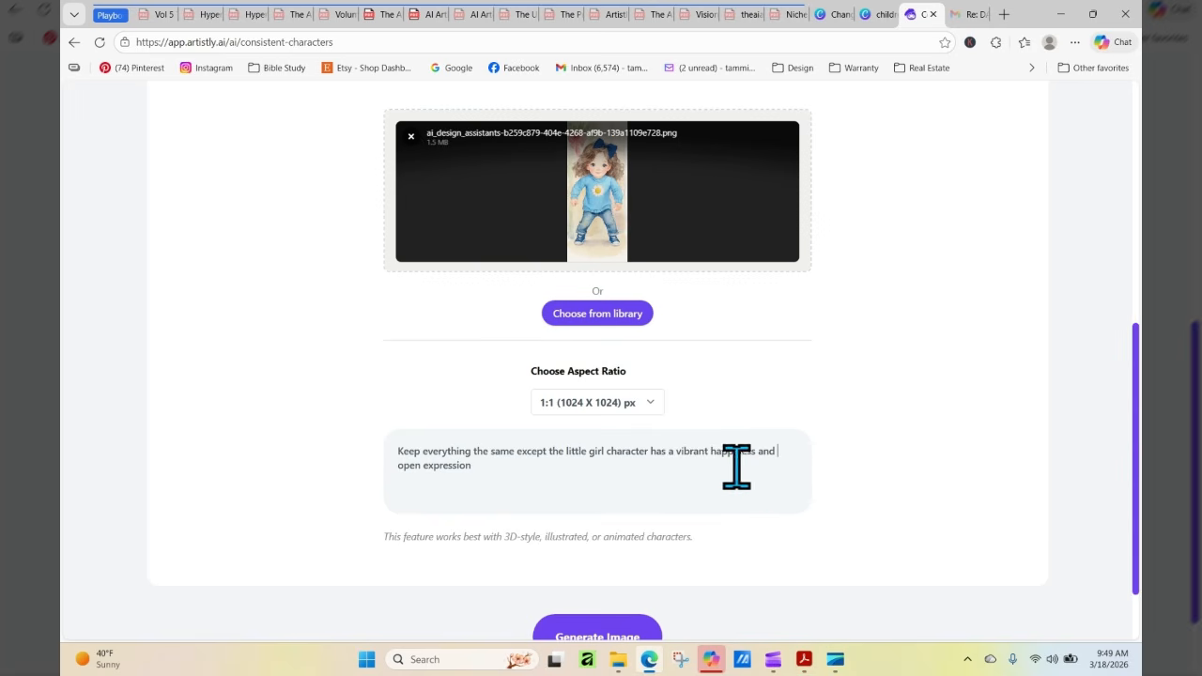
Set the aspect ratio to 9:21 (640 X 1536) px and generate the happy-expression image
left_click(587, 403)
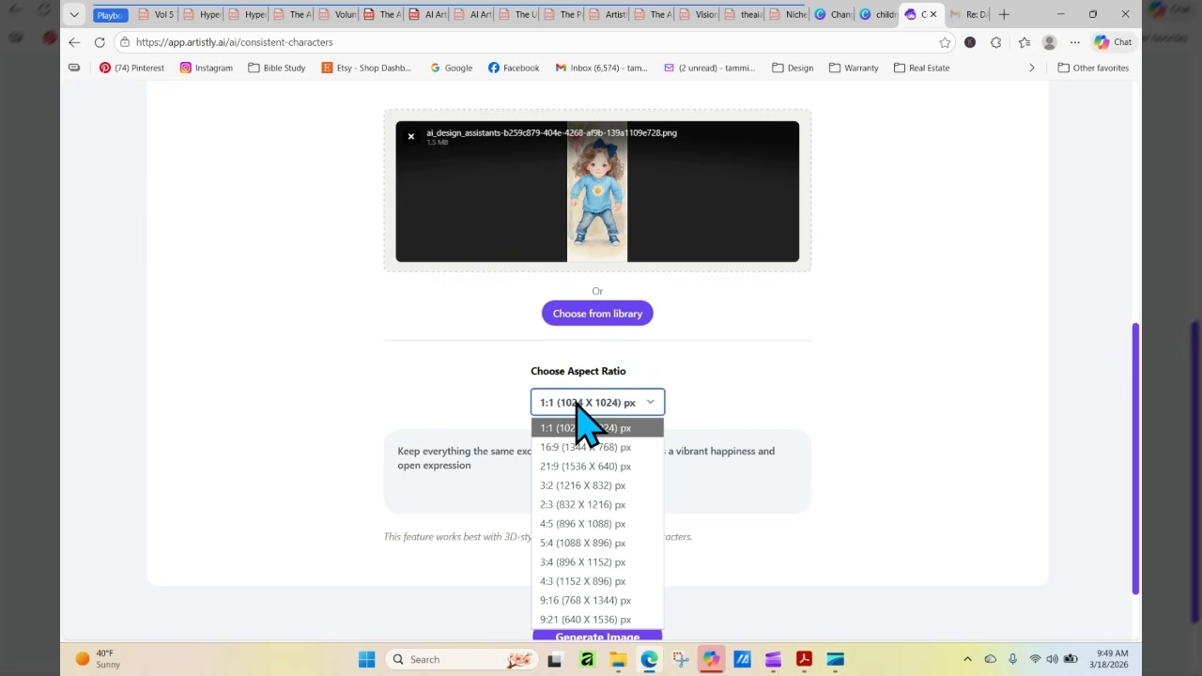
left_click(594, 619)
left_click(618, 636)
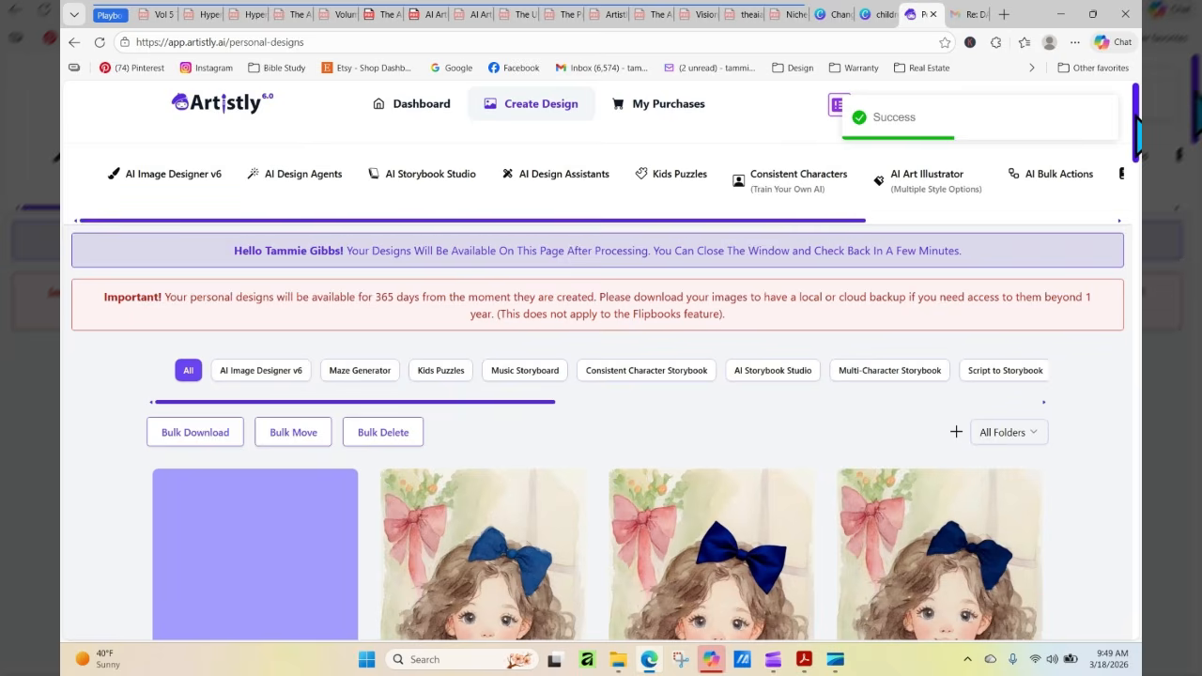
Refresh Personal Designs until the happy-expression image finishes processing and compare it with the earlier daisy-sweater versions
scroll(1137, 120, "down", 4)
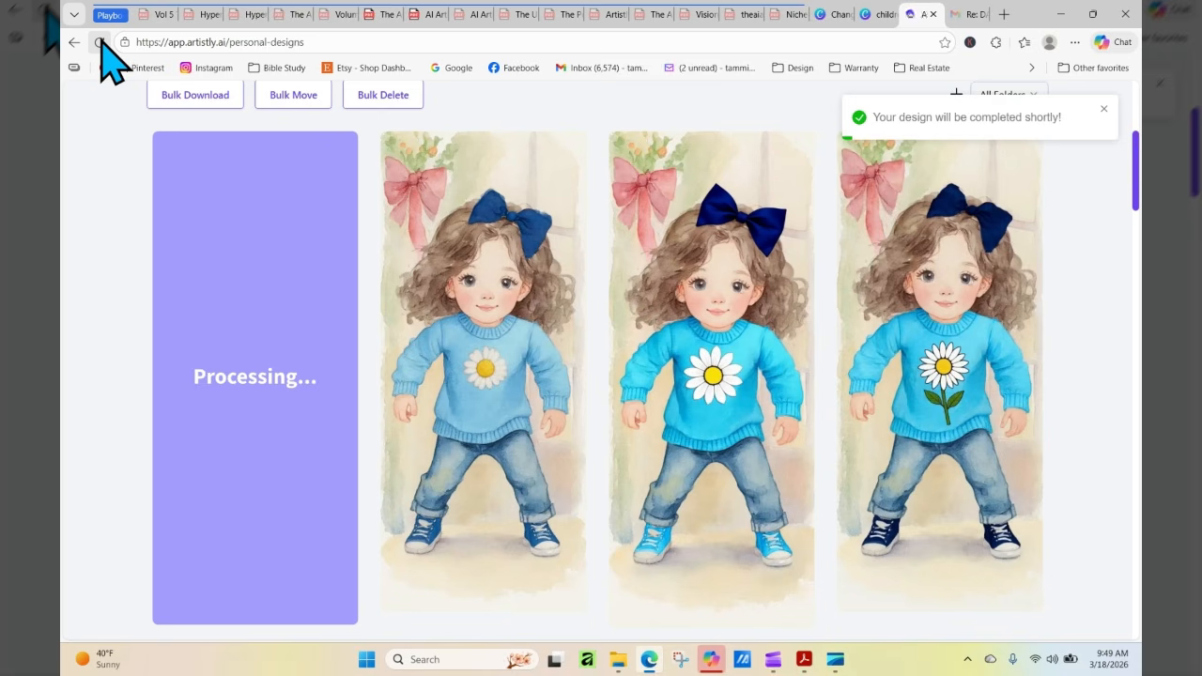
left_click(99, 42)
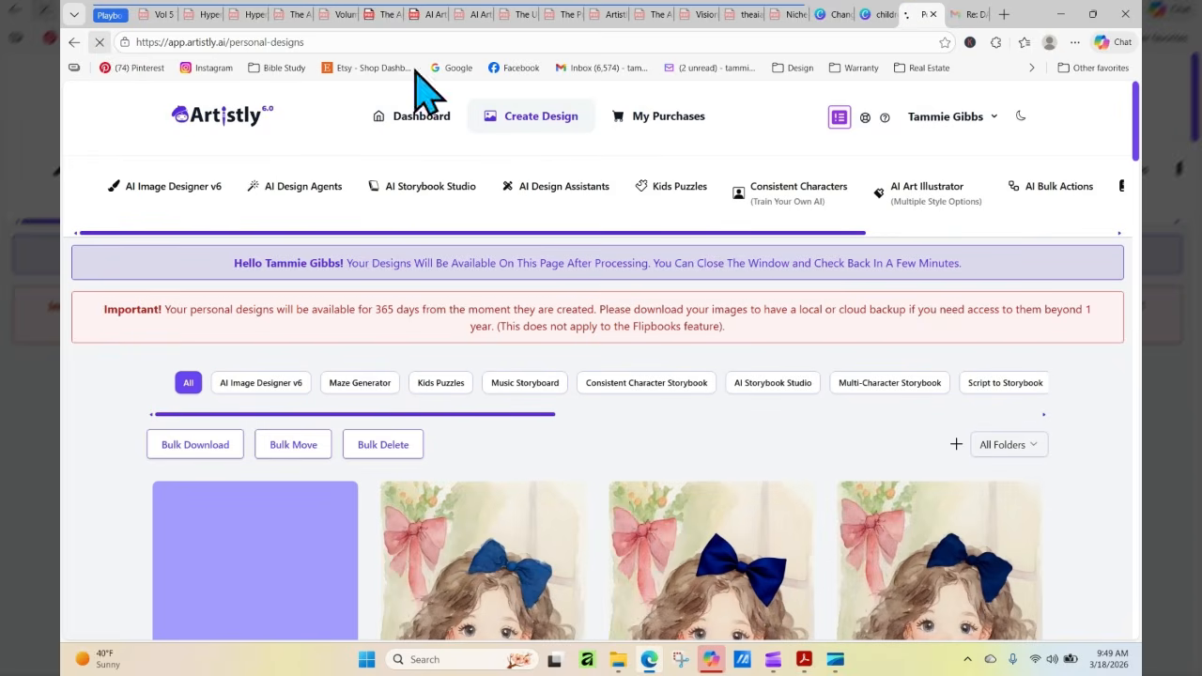
scroll(1138, 120, "down", 3)
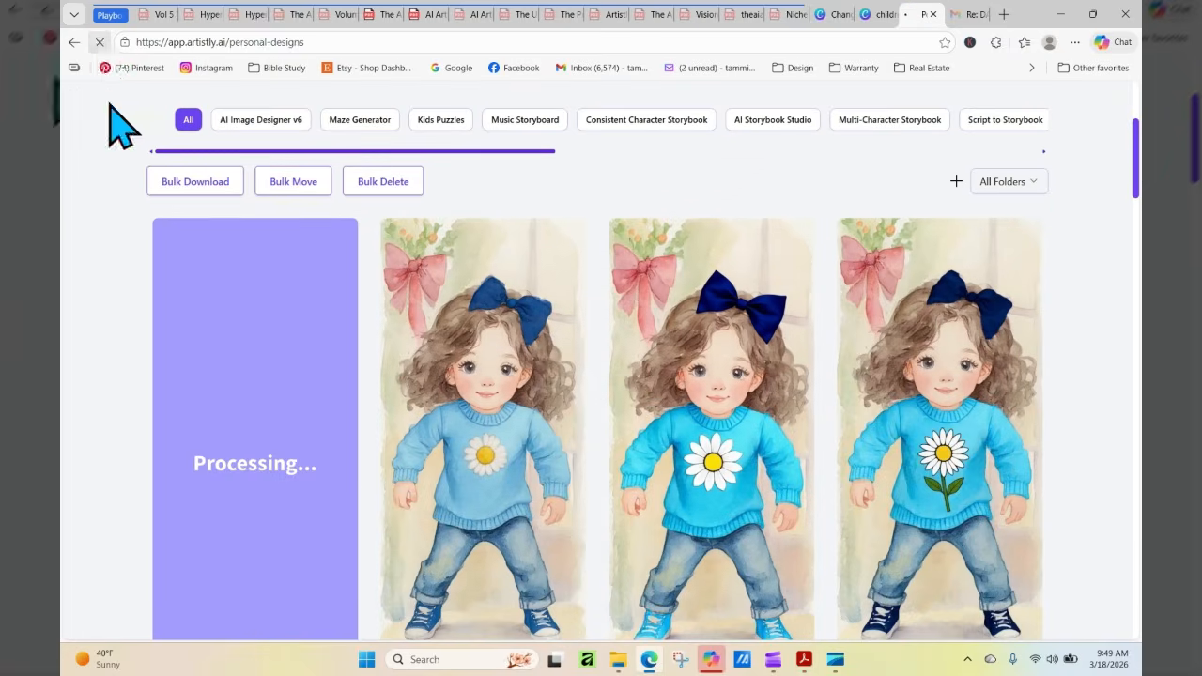
left_click(100, 43)
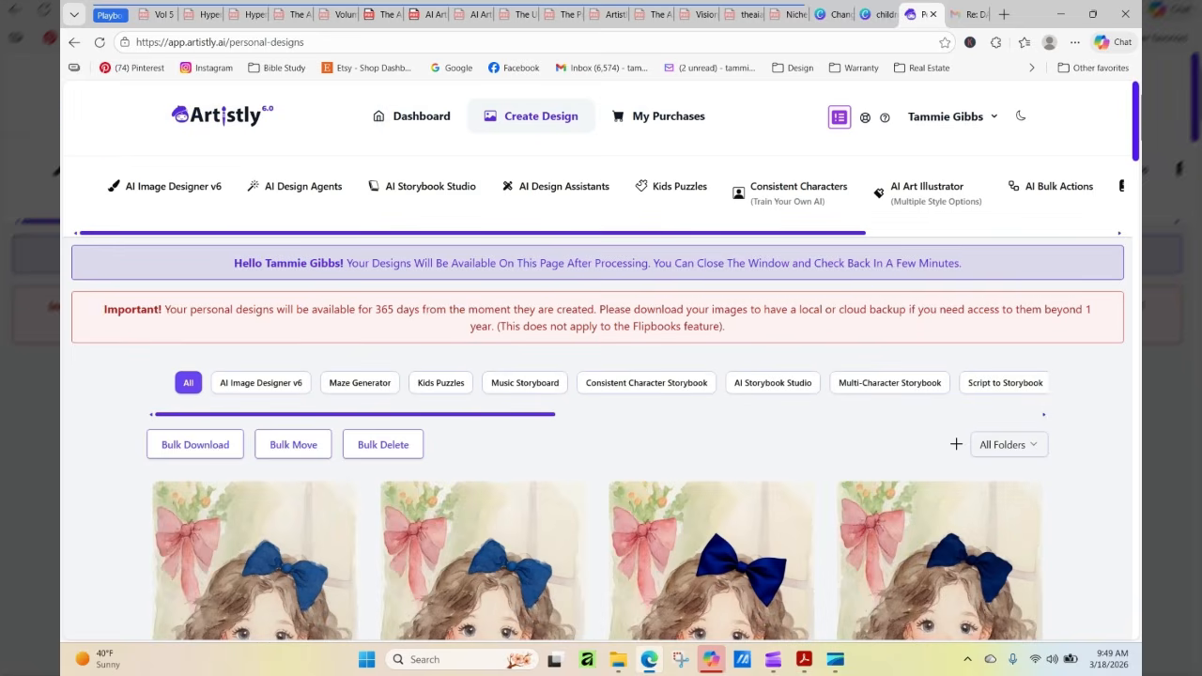
left_click_drag(1138, 96, 1139, 166)
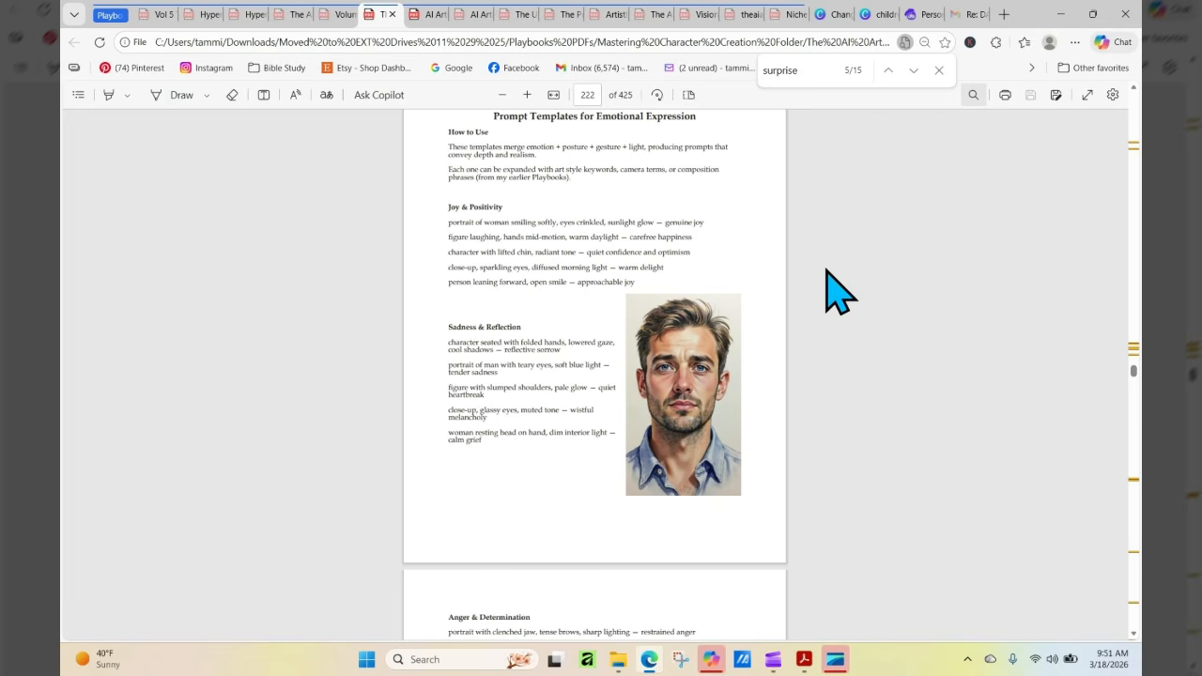
Copy "clenched jaw, tense brows, sharp lighting — restrained anger" from the playbook's Anger & Determination prompt templates
scroll(838, 293, "down", 1)
scroll(839, 293, "down", 5)
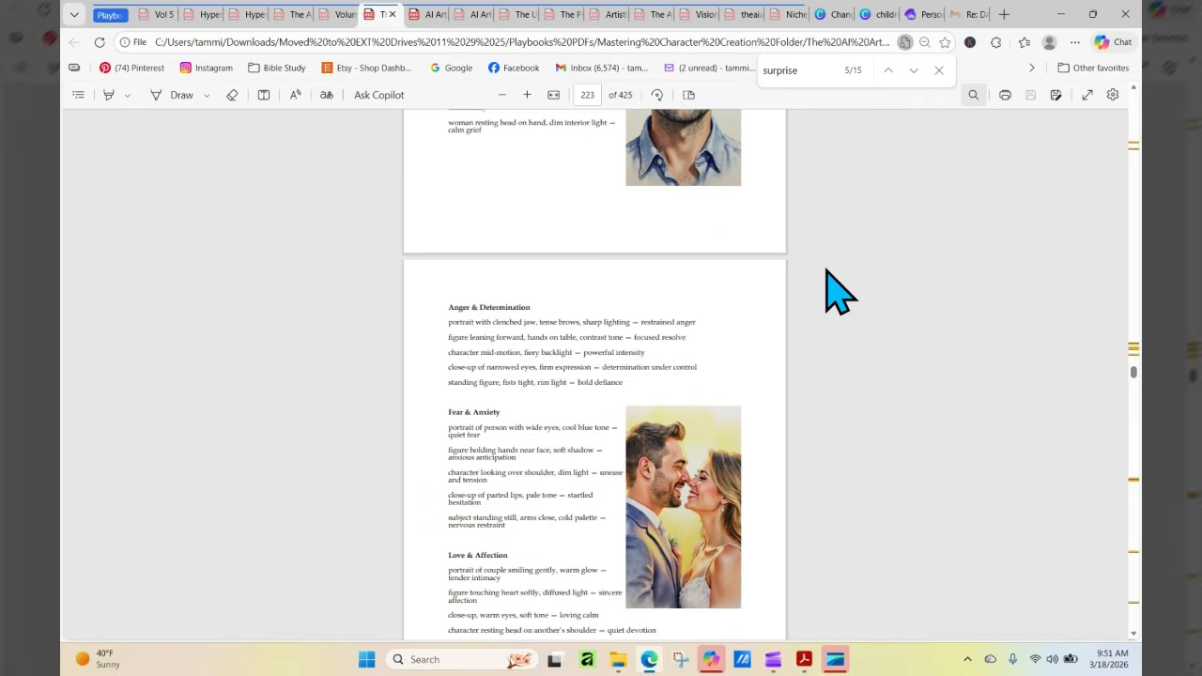
scroll(839, 293, "down", 2)
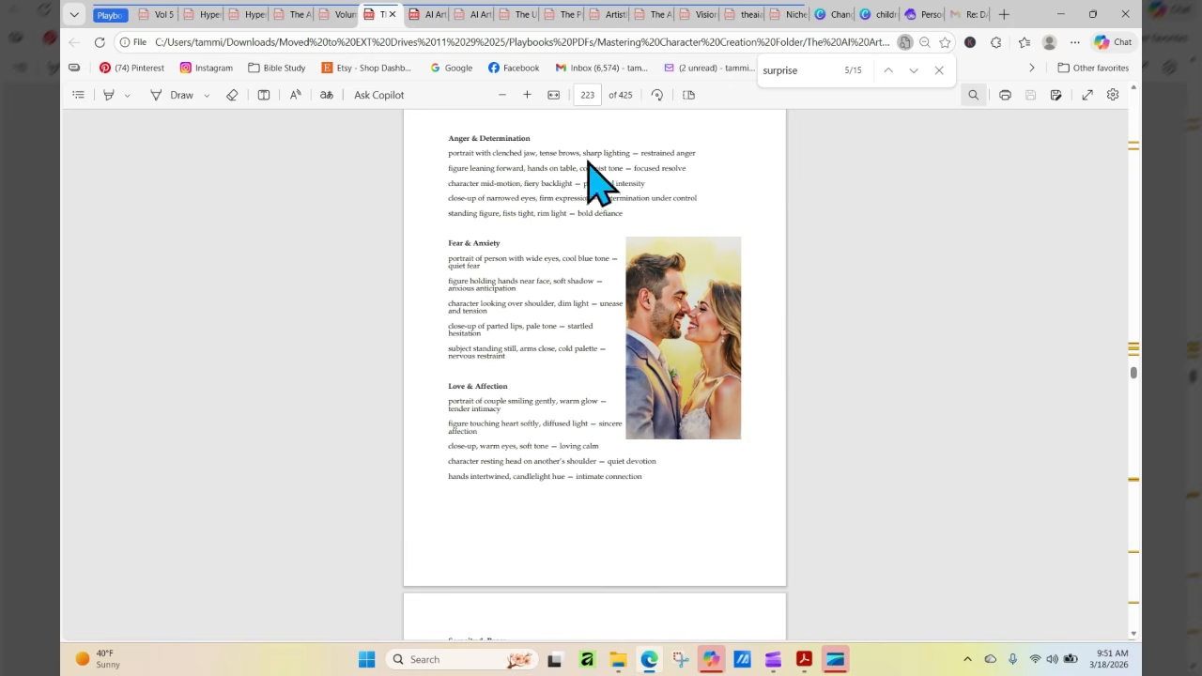
left_click_drag(492, 153, 700, 153)
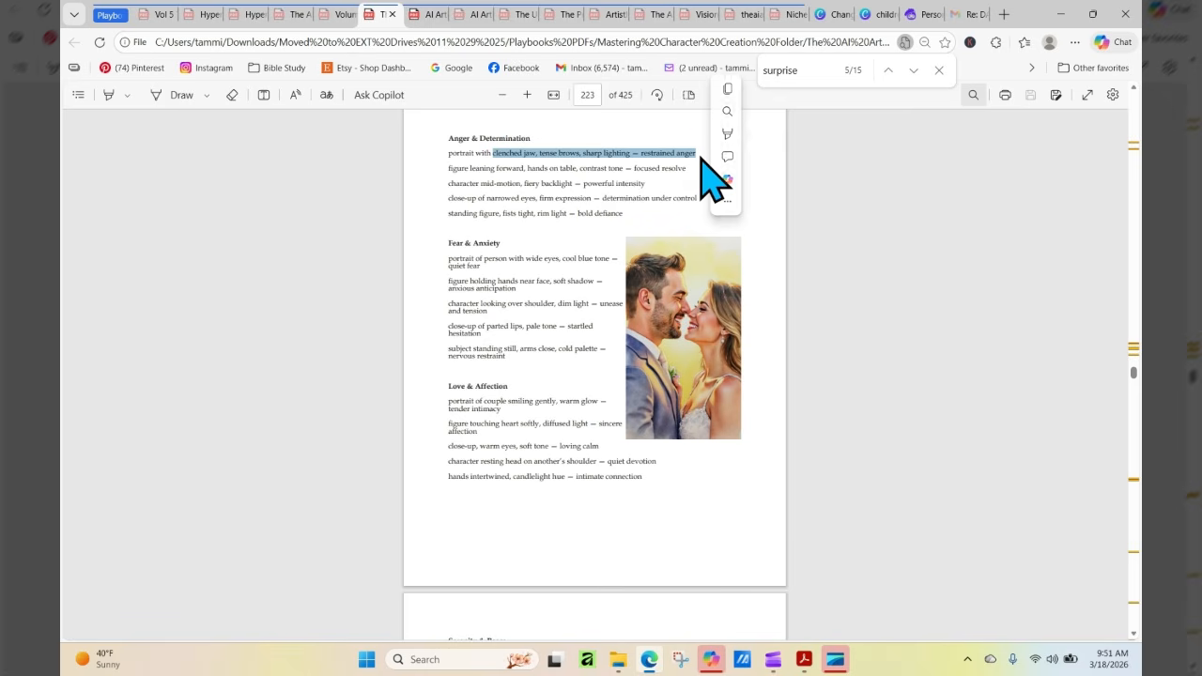
right_click(685, 158)
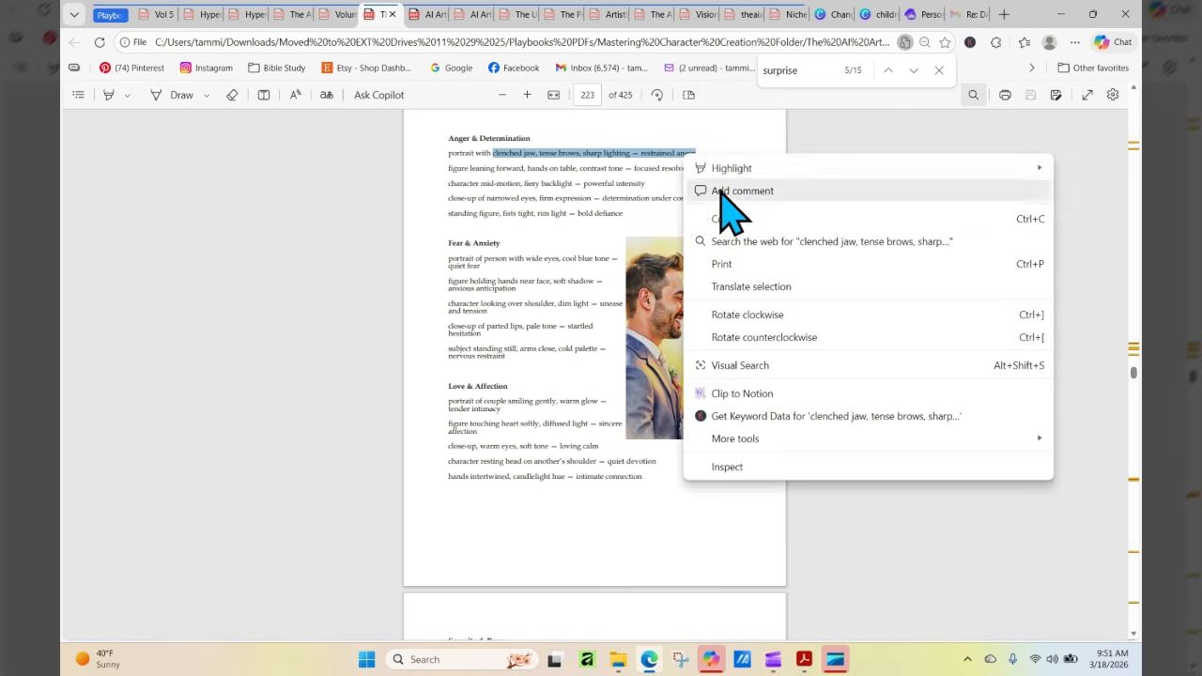
left_click(729, 219)
Switch to Artistly, open Consistent Characters with 3d & 2d Style Images, and load the newest daisy-sweater girl from the library
left_click(925, 15)
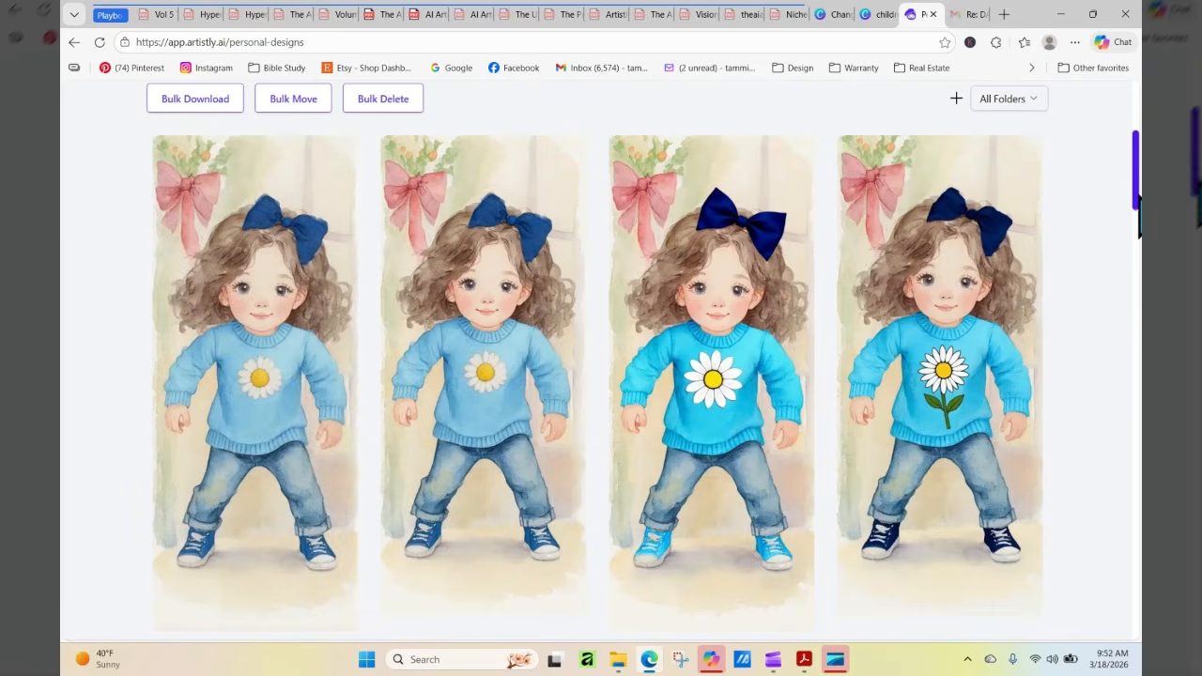
scroll(692, 197, "up", 4)
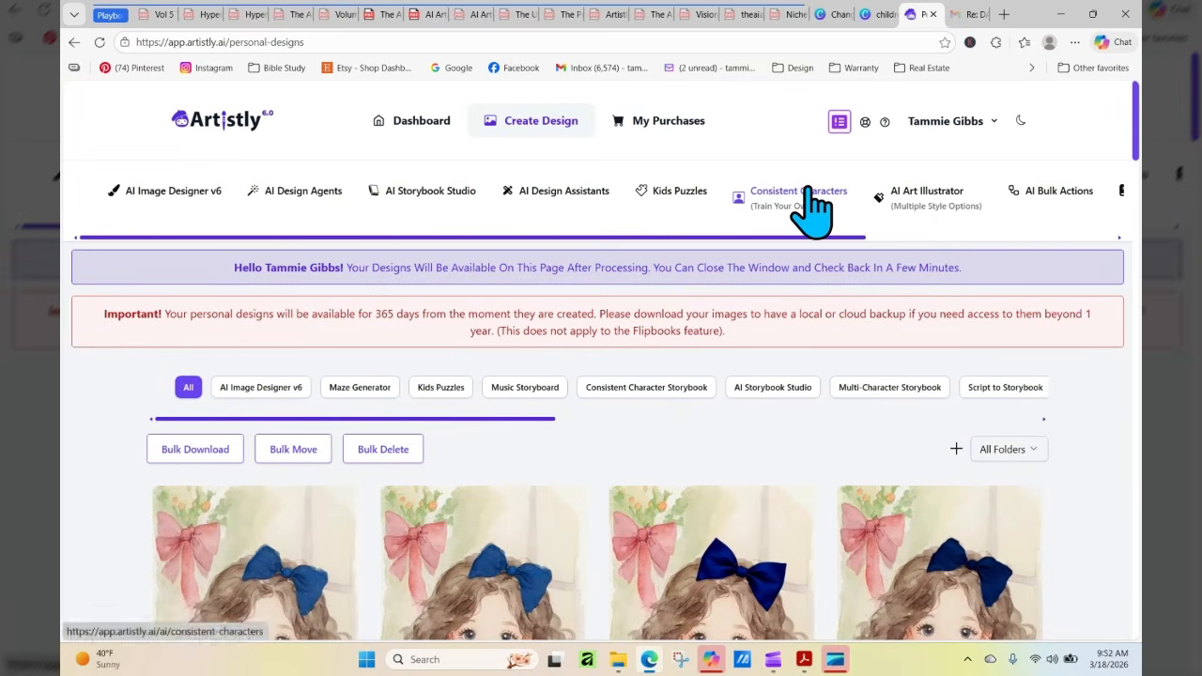
left_click(803, 199)
left_click(597, 380)
scroll(601, 474, "down", 3)
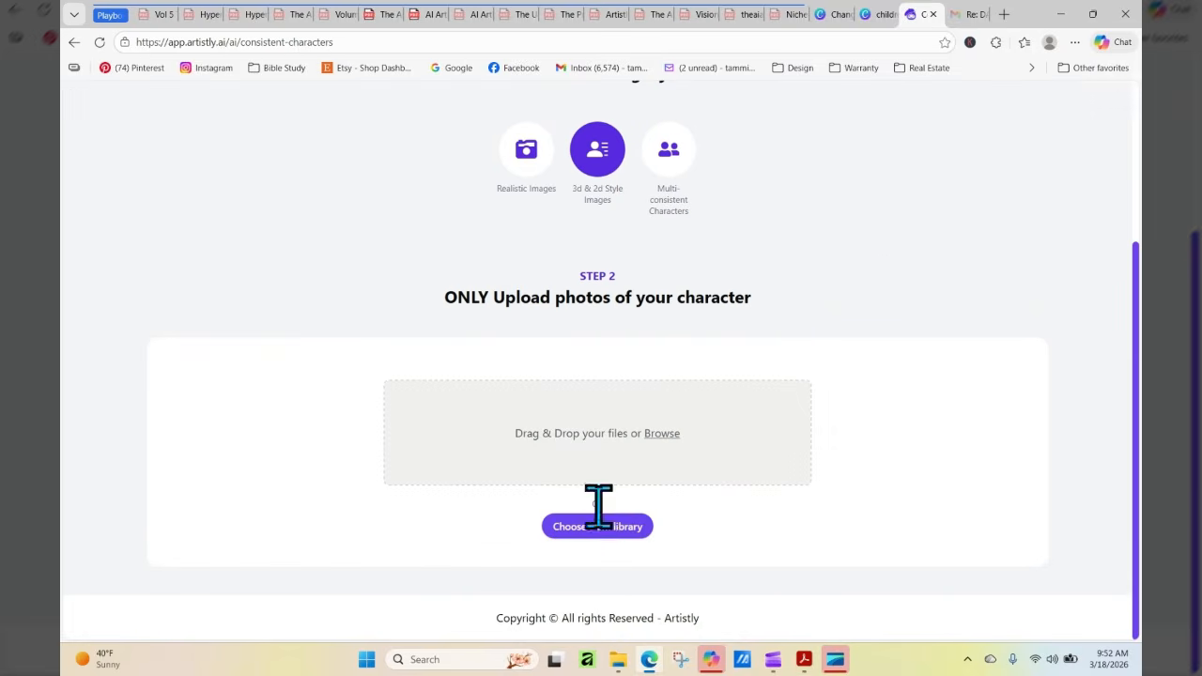
left_click(593, 528)
left_click(365, 367)
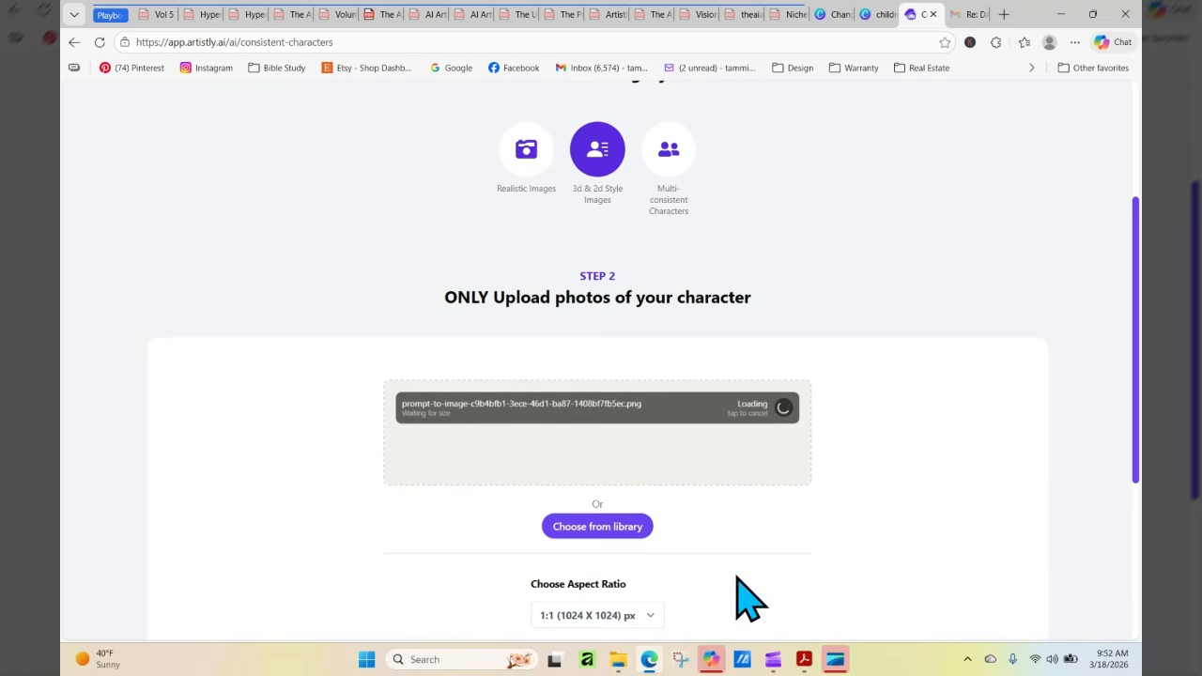
Write the prompt "Keep the style and character the same but her expression is:" and append the copied restrained anger phrase
scroll(660, 445, "down", 4)
left_click(656, 383)
type("Keep t")
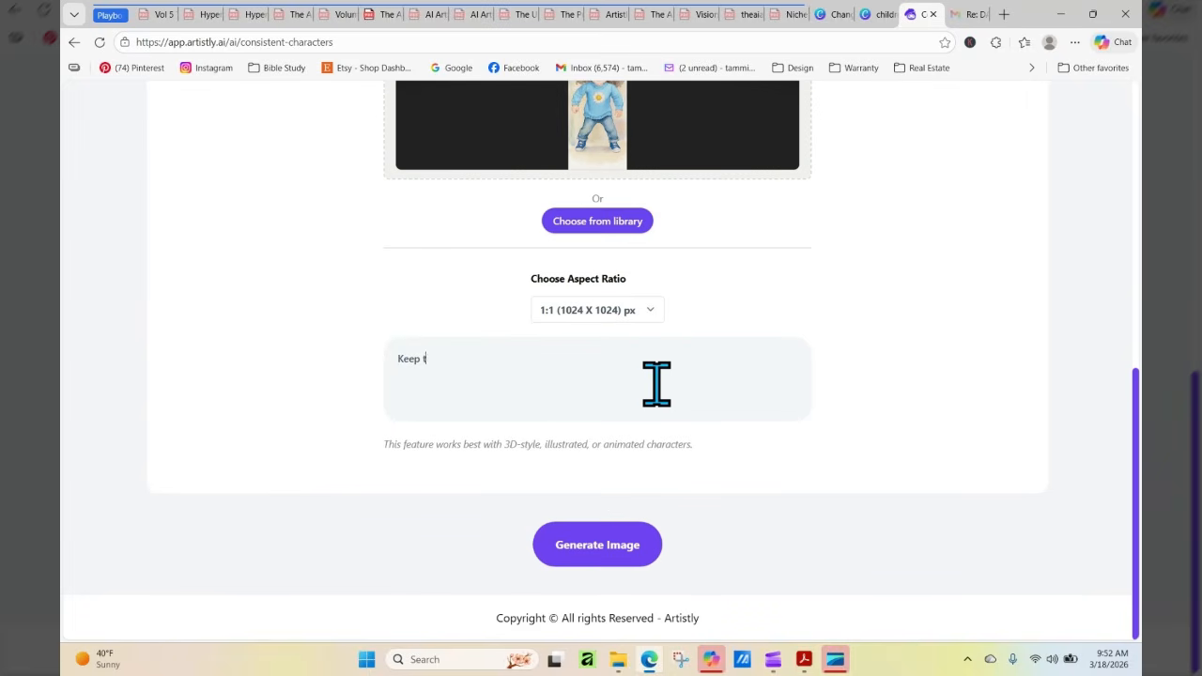
type("he style and character the same but she")
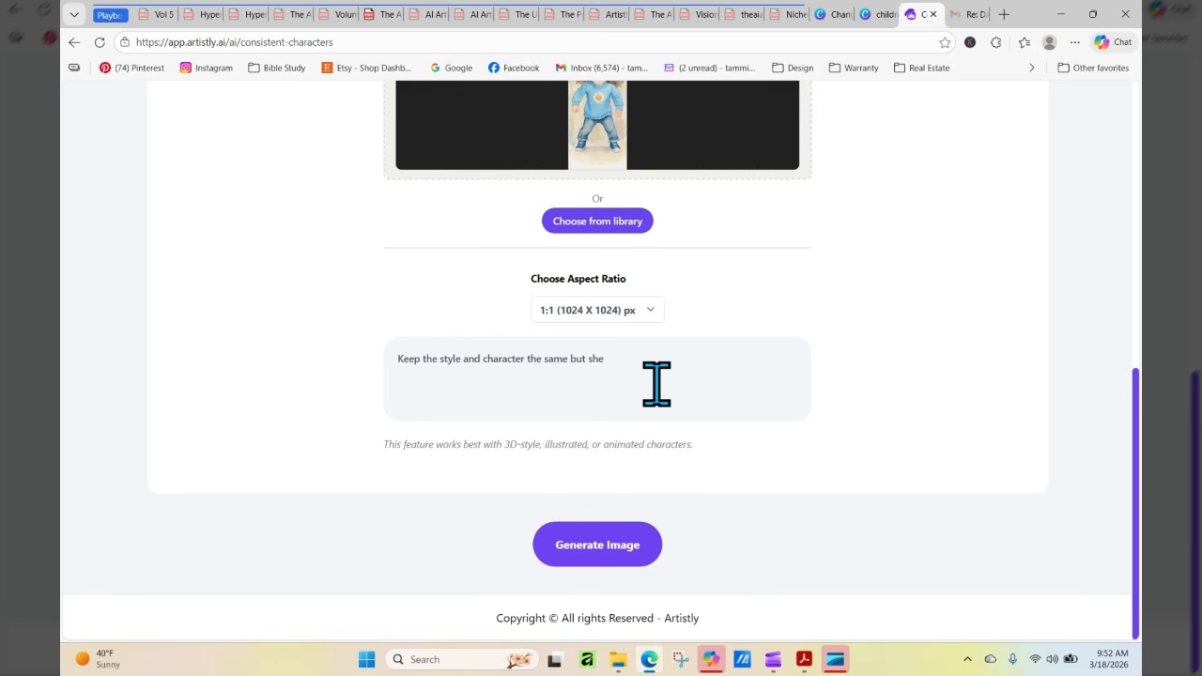
key("BackSpace")
key("BackSpace")
key("BackSpace")
type("her expression to")
type(":")
right_click(719, 357)
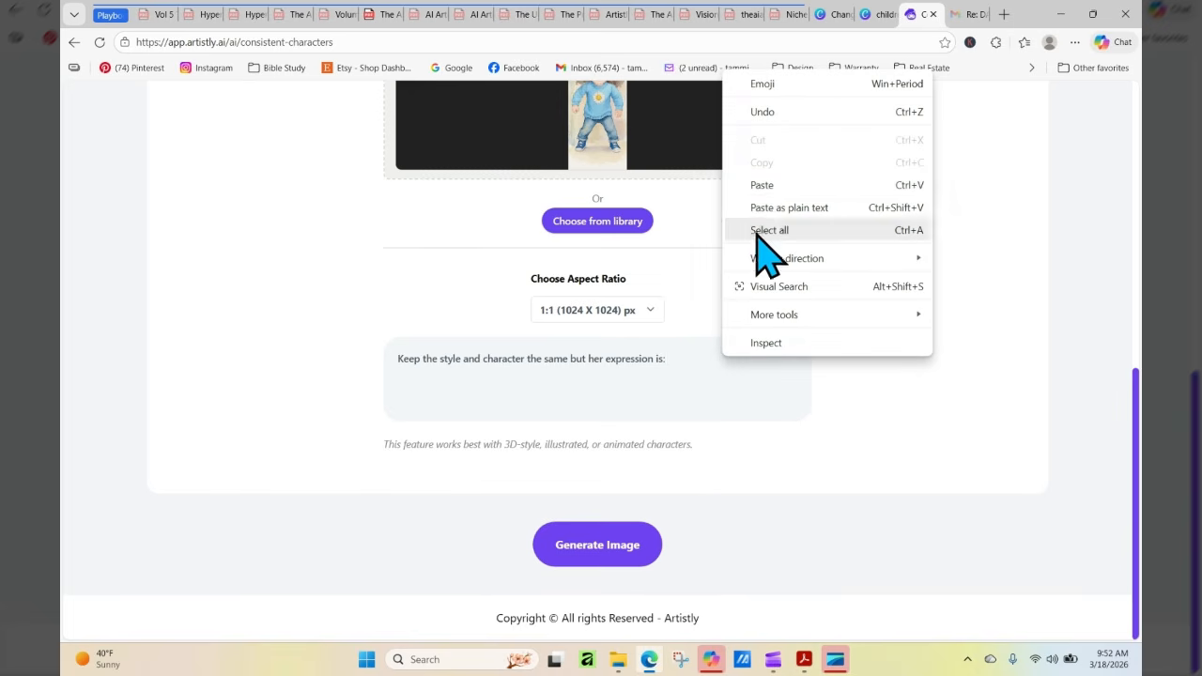
left_click(765, 185)
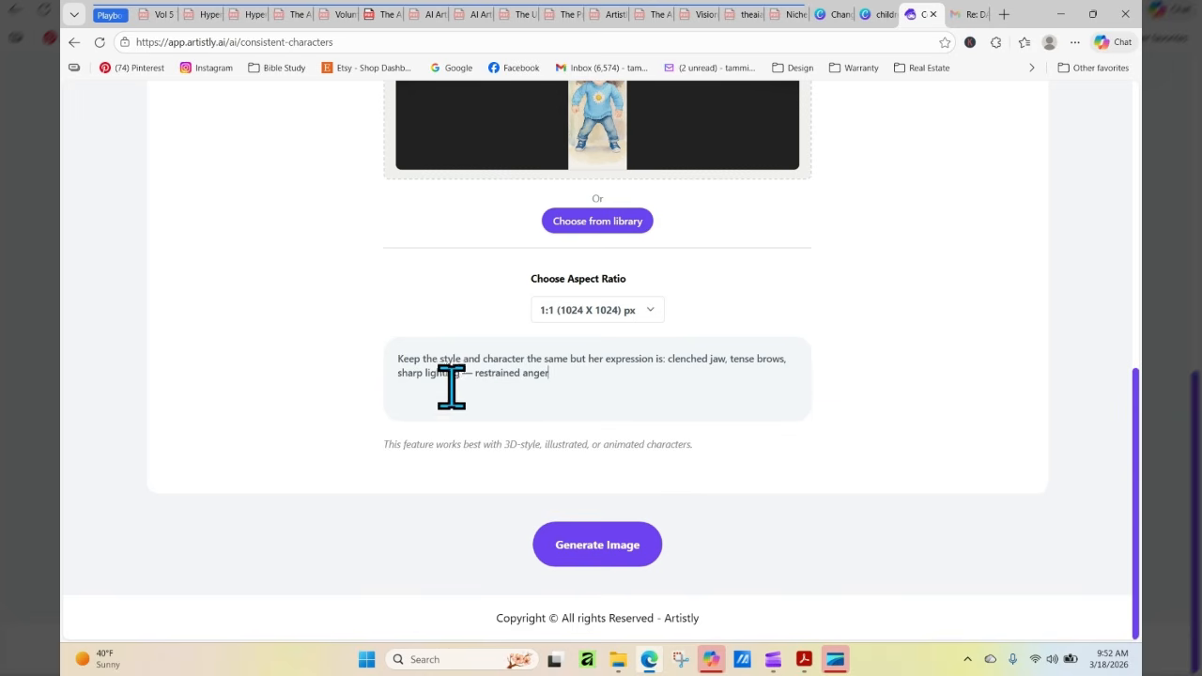
Remove "sharp lighting —" from the prompt so that "restrained anger" directly follows "tense brows,"
left_click_drag(461, 375, 393, 404)
key("BackSpace")
key("Delete")
key("Delete")
Choose the 9:21 (640 X 1536) px aspect ratio and generate the restrained-anger image
left_click(588, 311)
left_click(601, 527)
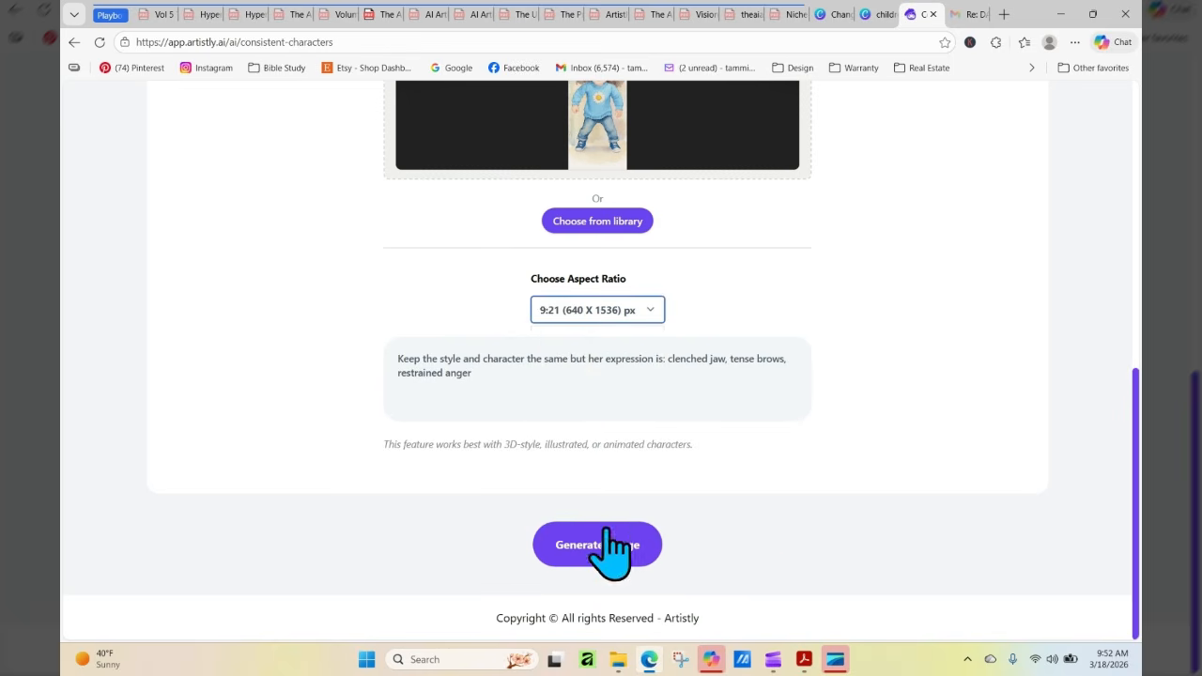
left_click(609, 545)
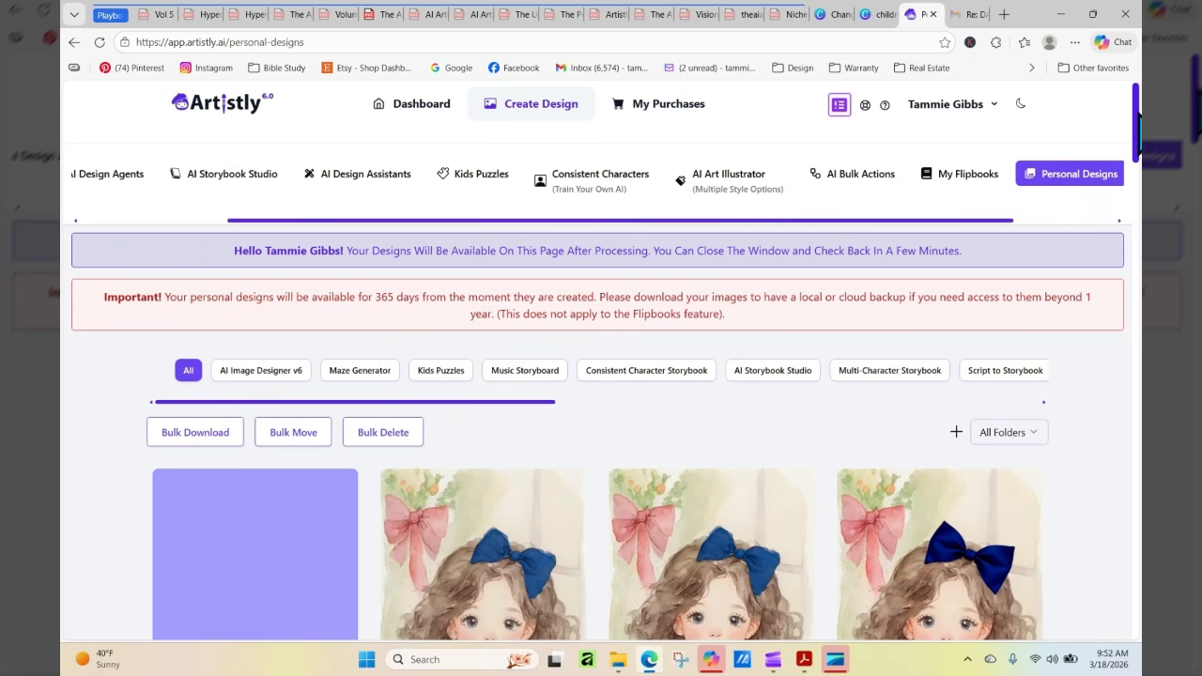
Refresh Personal Designs, open the newest restrained-anger image's details, and examine the girl's expression and full figure
scroll(1138, 115, "down", 3)
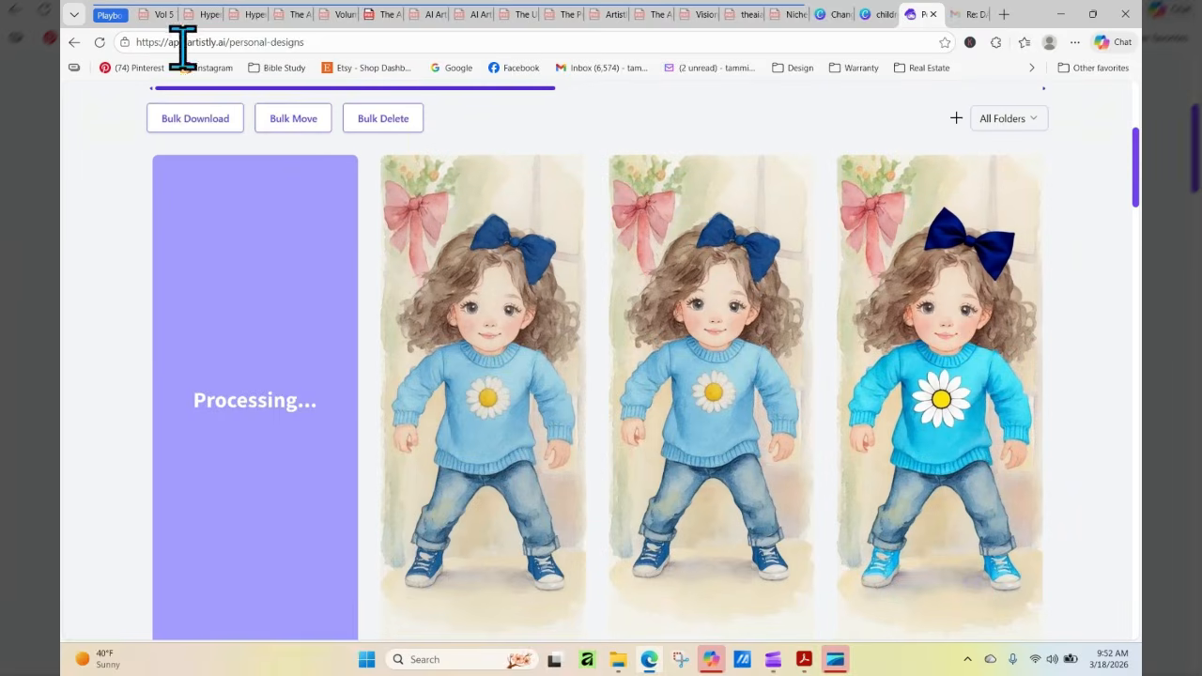
left_click(100, 42)
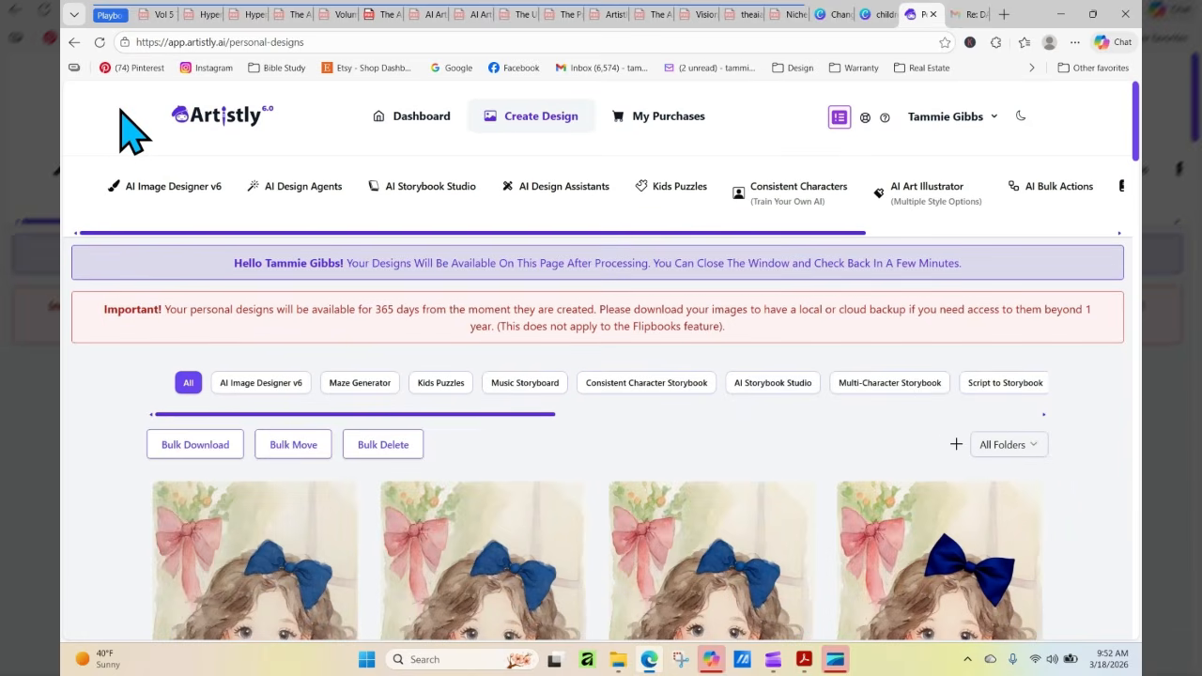
scroll(1139, 140, "down", 3)
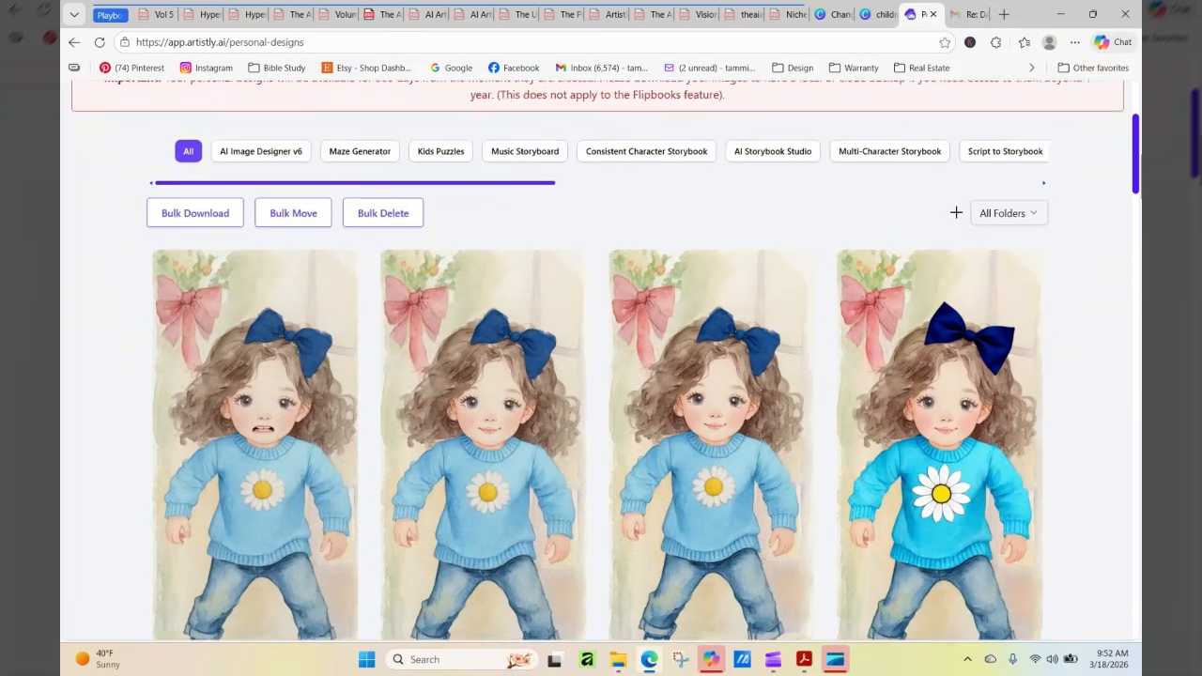
mouse_move(282, 416)
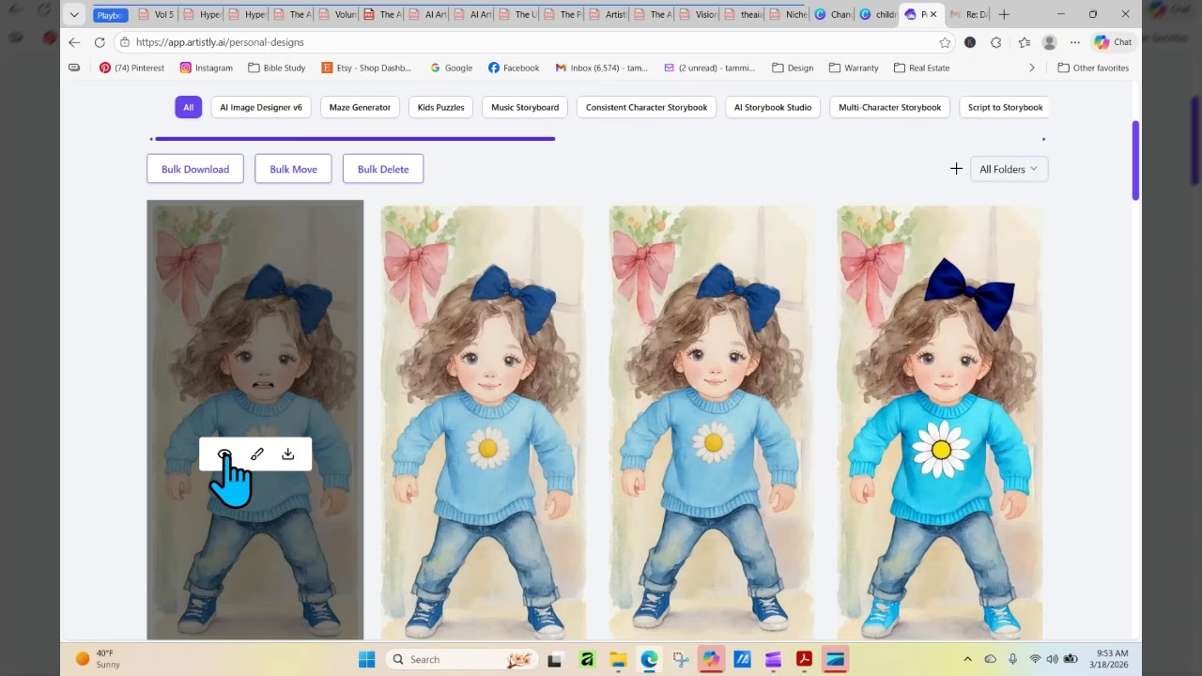
left_click(224, 454)
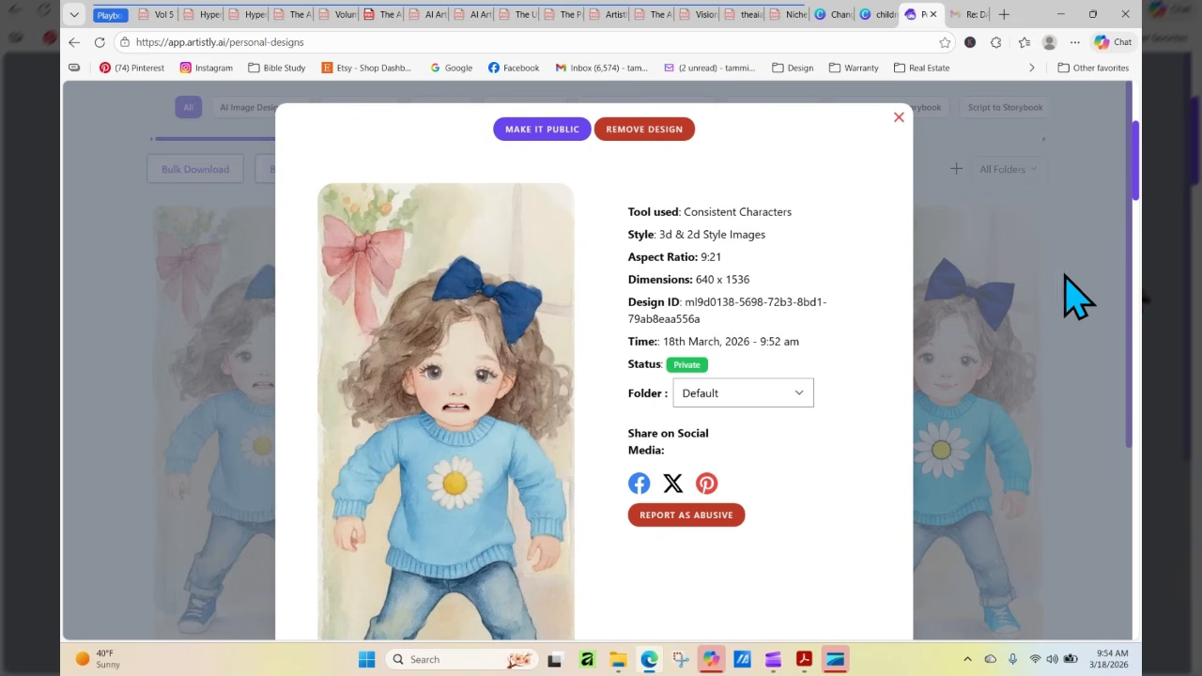
left_click_drag(1137, 214, 1137, 343)
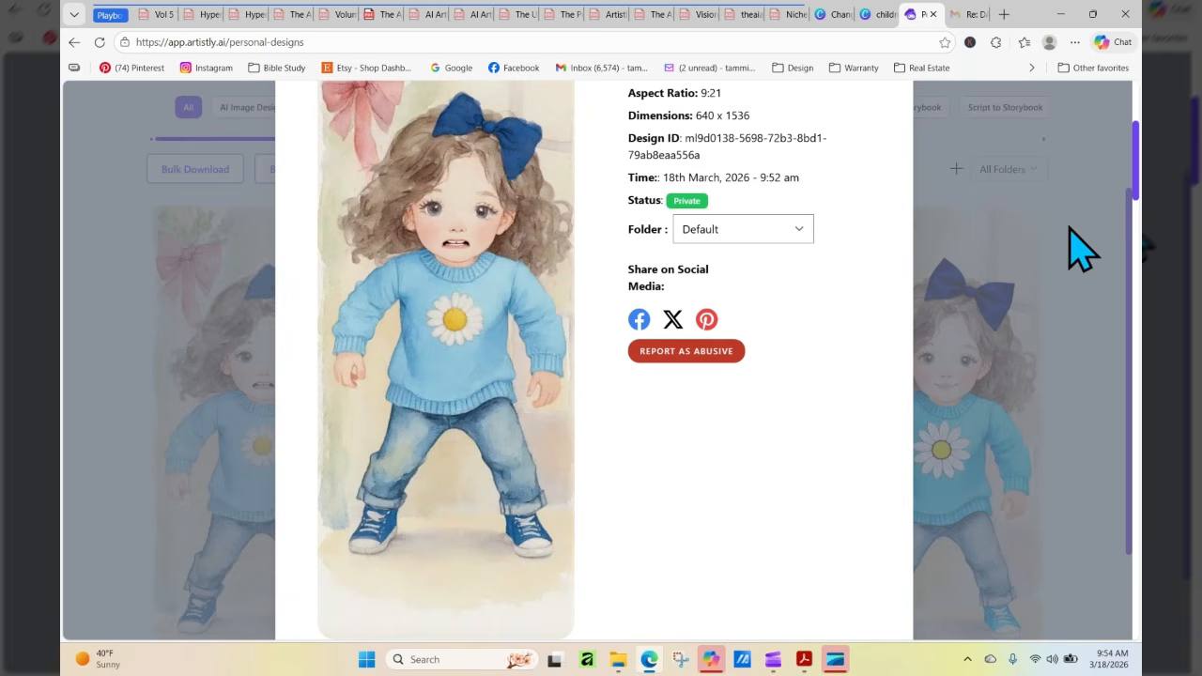
Close the image details and browse the older Personal Designs, loading more, for the pigtailed girl holding a flower ball
scroll(1134, 206, "up", 3)
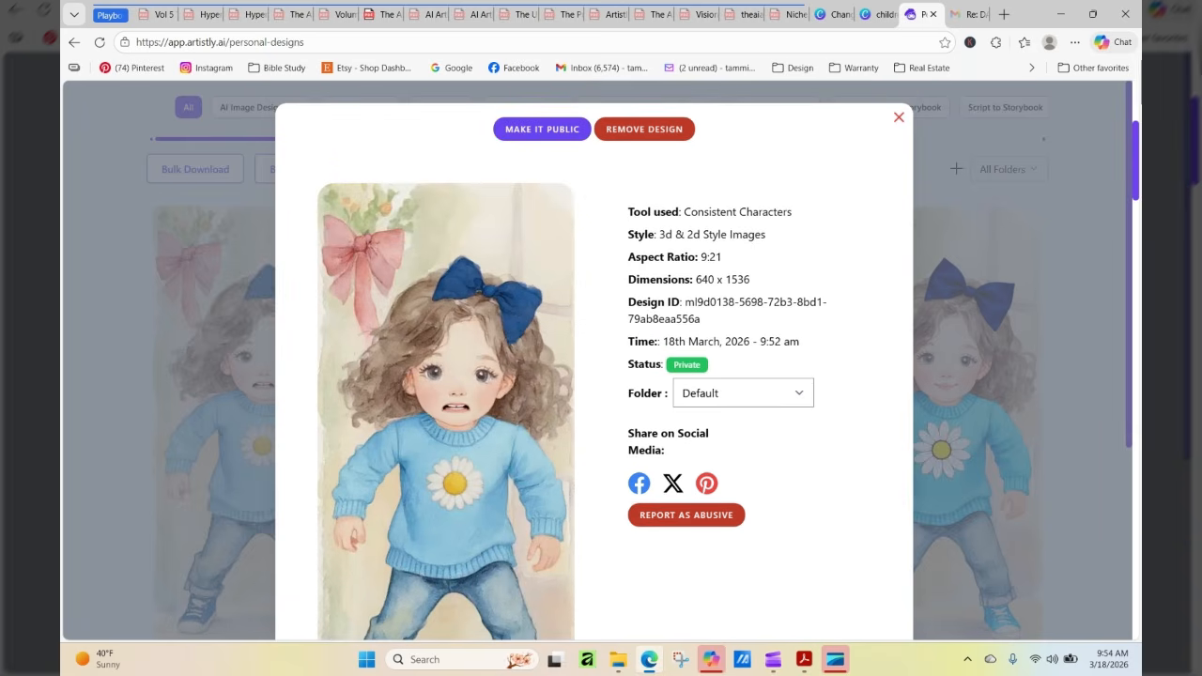
left_click(895, 120)
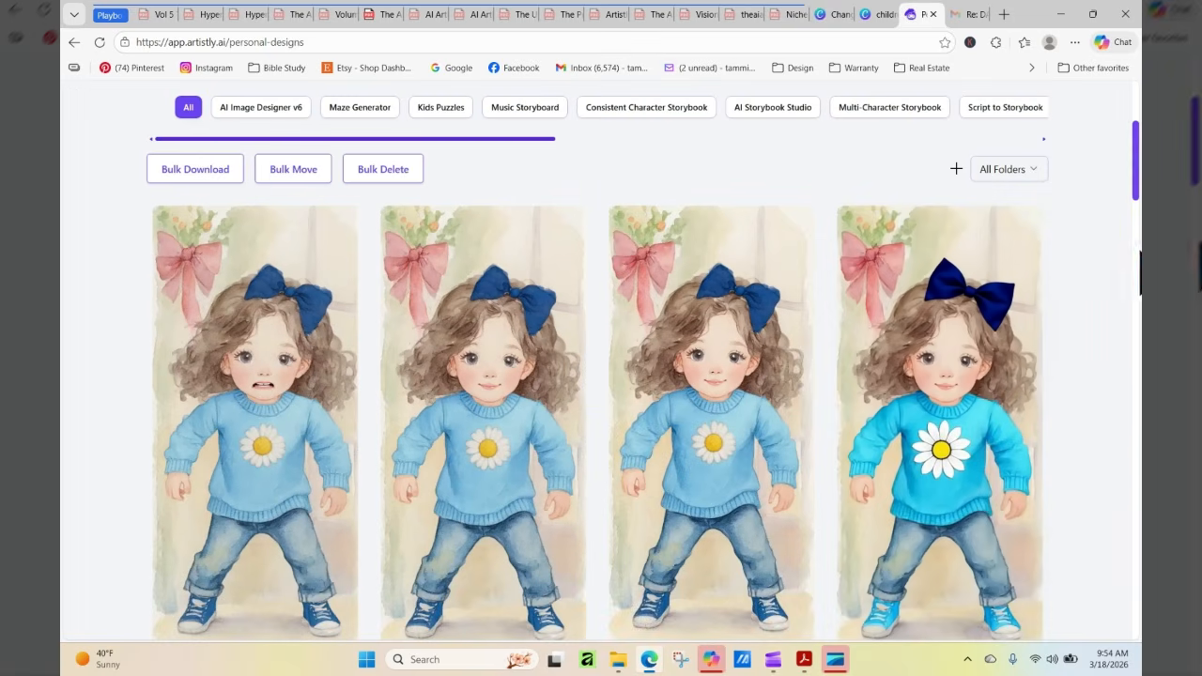
left_click_drag(1138, 150, 1137, 587)
left_click(569, 556)
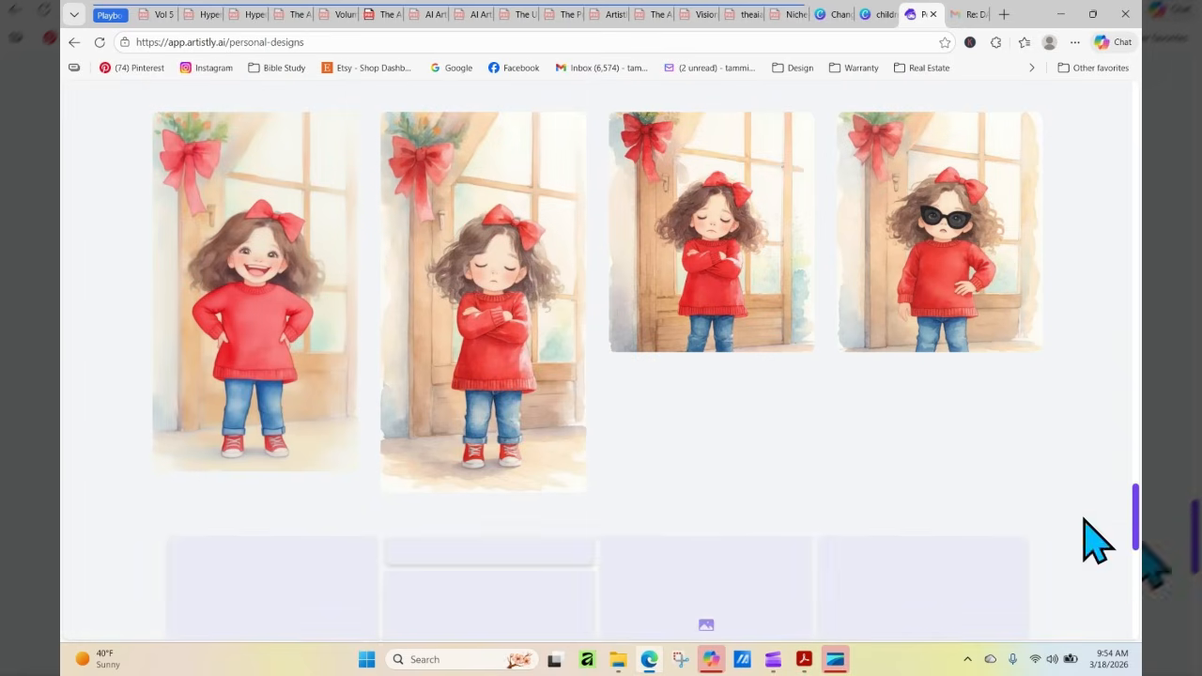
left_click_drag(1137, 376, 1137, 617)
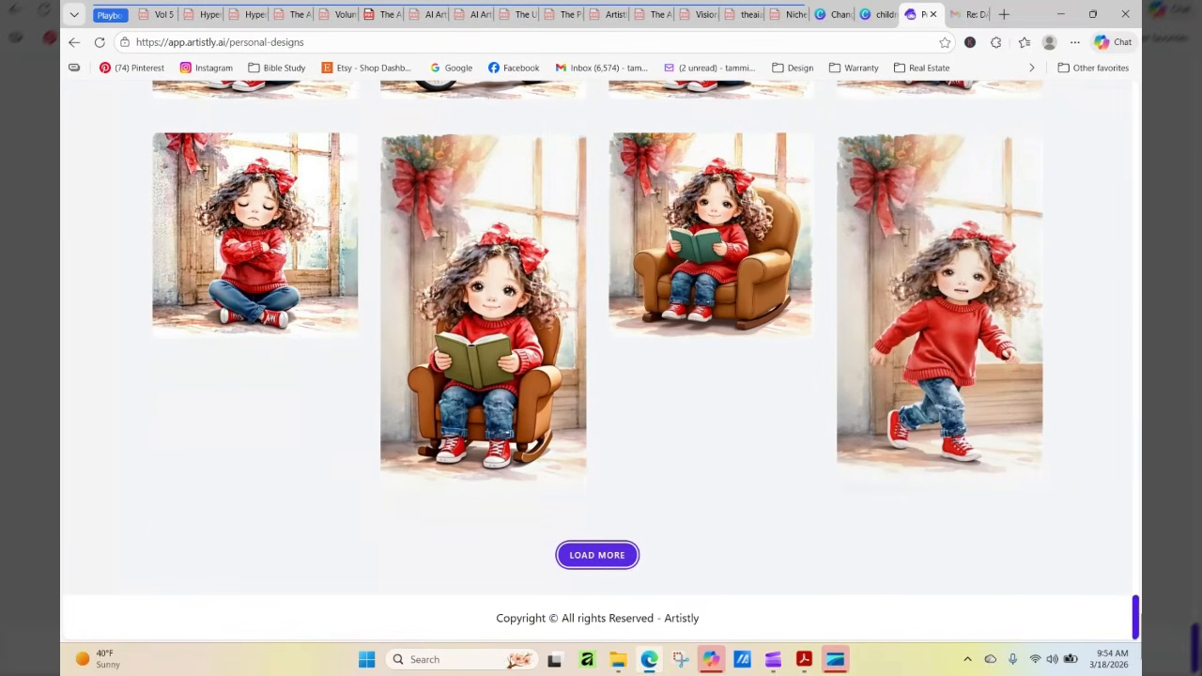
left_click(612, 555)
left_click_drag(1138, 459, 1138, 618)
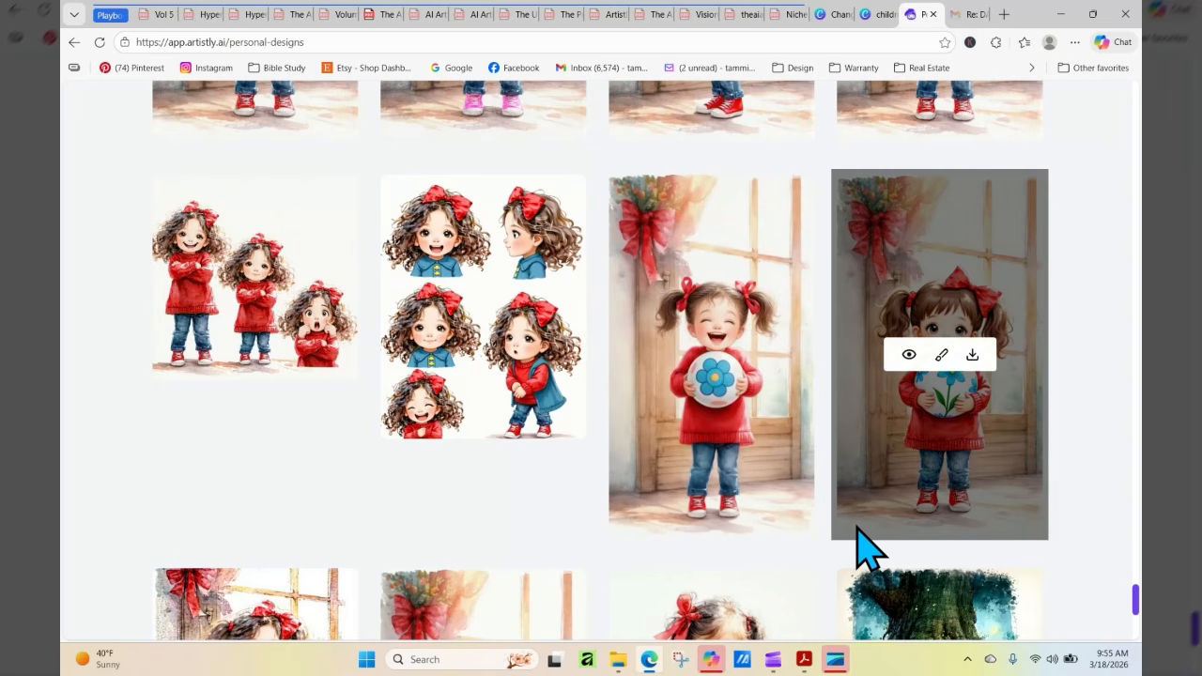
mouse_move(761, 401)
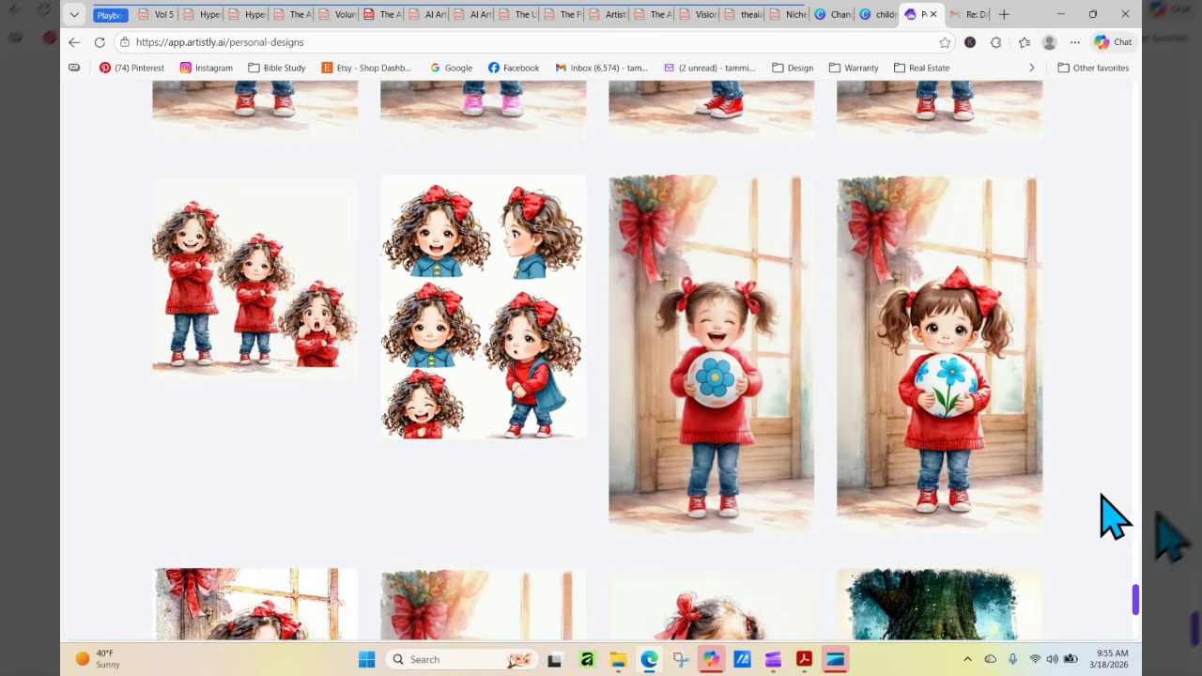
mouse_move(1137, 598)
left_mouse_down()
mouse_move(1139, 510)
mouse_move(1138, 609)
left_mouse_up()
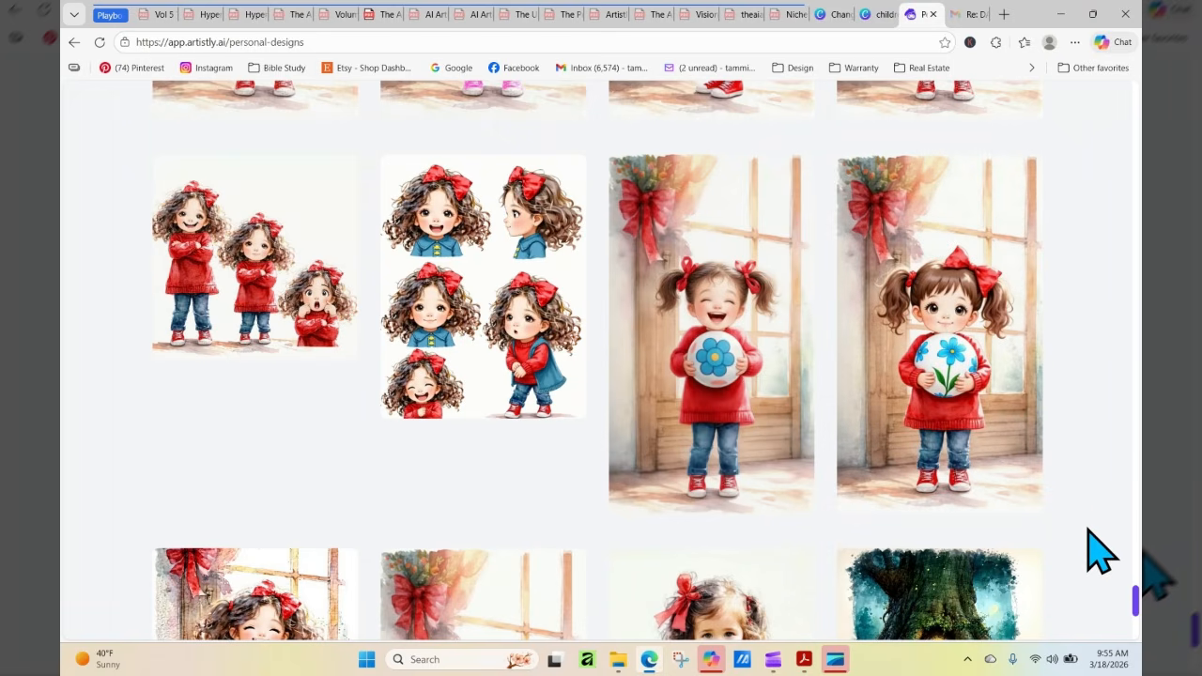
Leave Personal Designs and open the Consistent Characters tool
left_click_drag(1137, 606, 1136, 99)
left_click(770, 199)
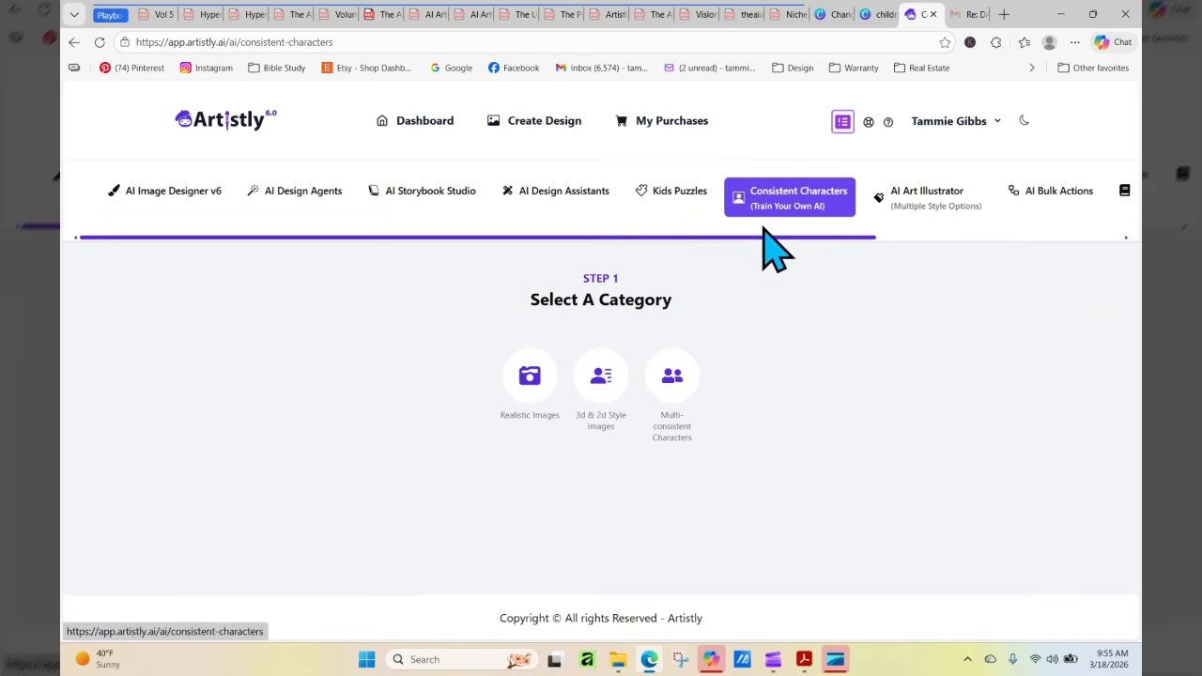
left_click(597, 371)
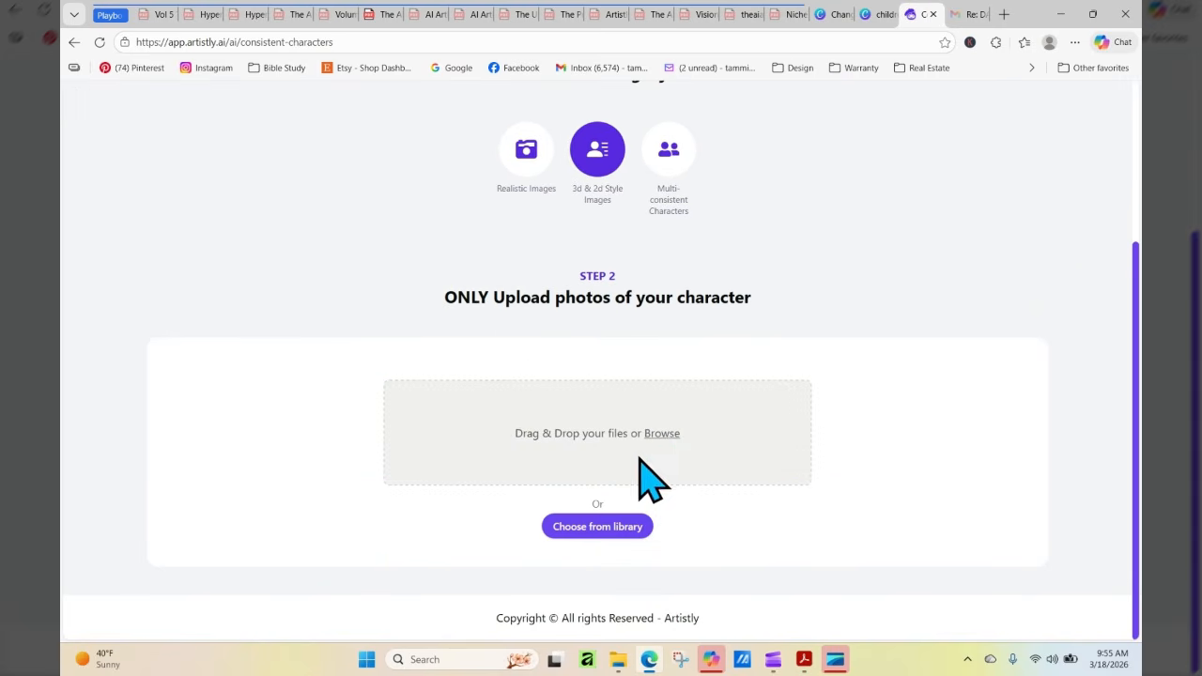
left_click(618, 524)
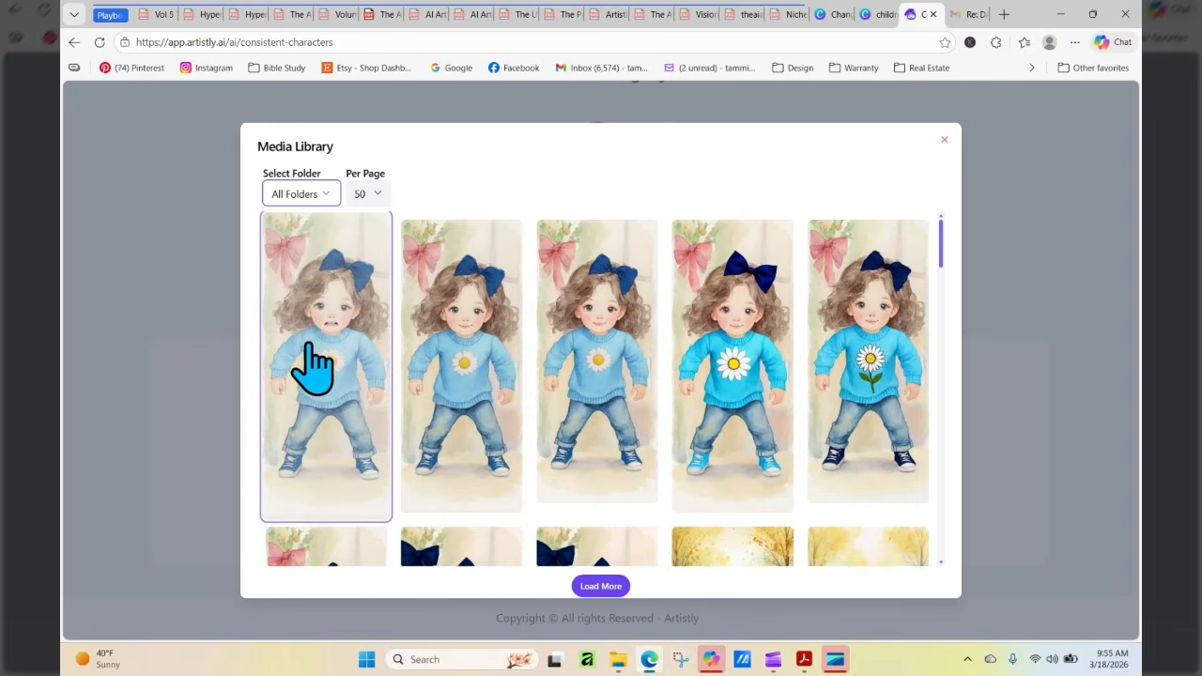
left_click(321, 404)
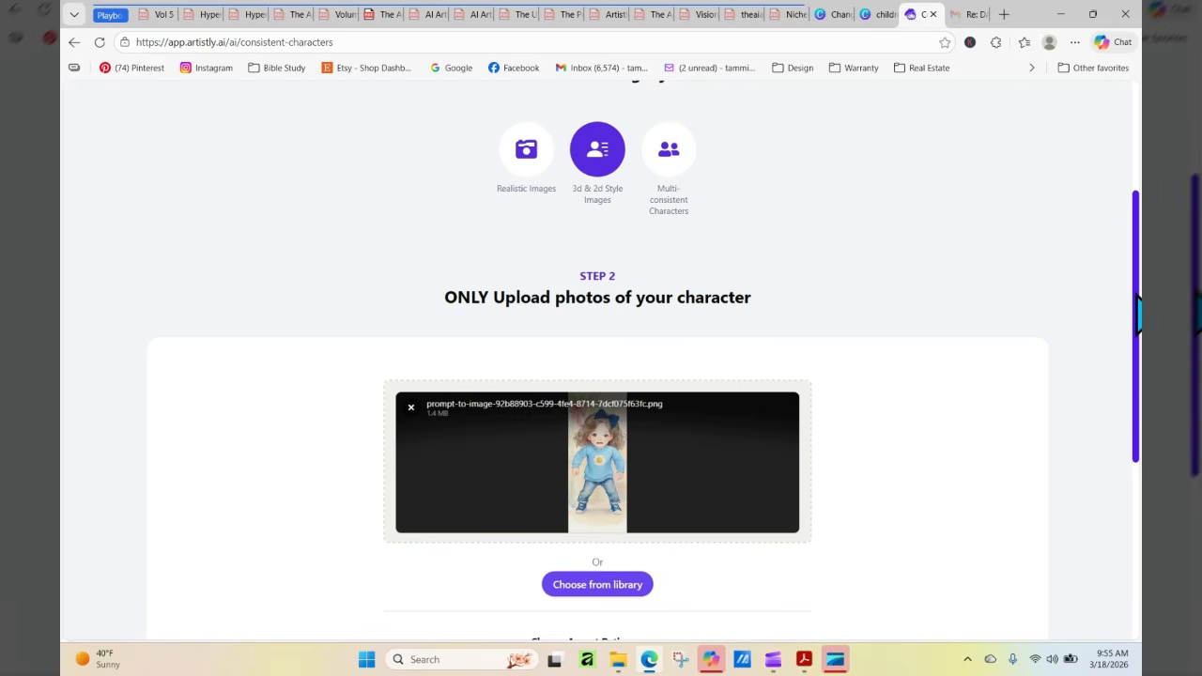
scroll(1138, 318, "down", 3)
Choose the Multi-consistent Characters category and load the restrained-anger daisy-sweater girl from the library as Character 1
scroll(1137, 318, "up", 3)
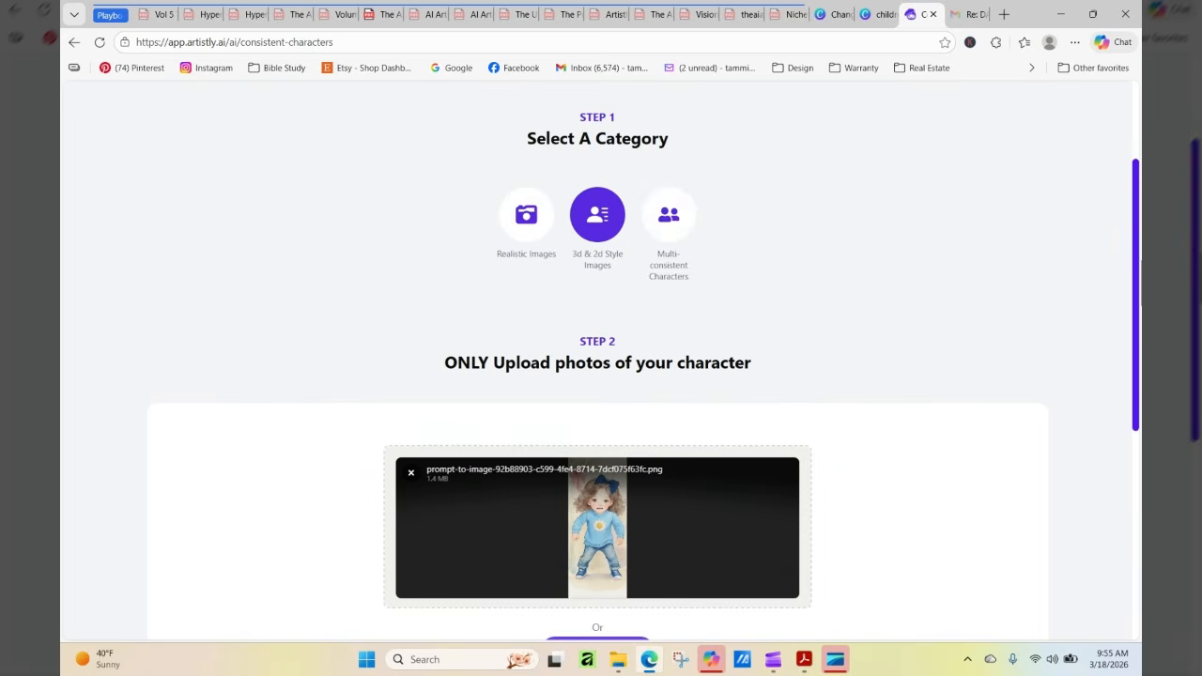
left_click(671, 218)
scroll(912, 363, "down", 2)
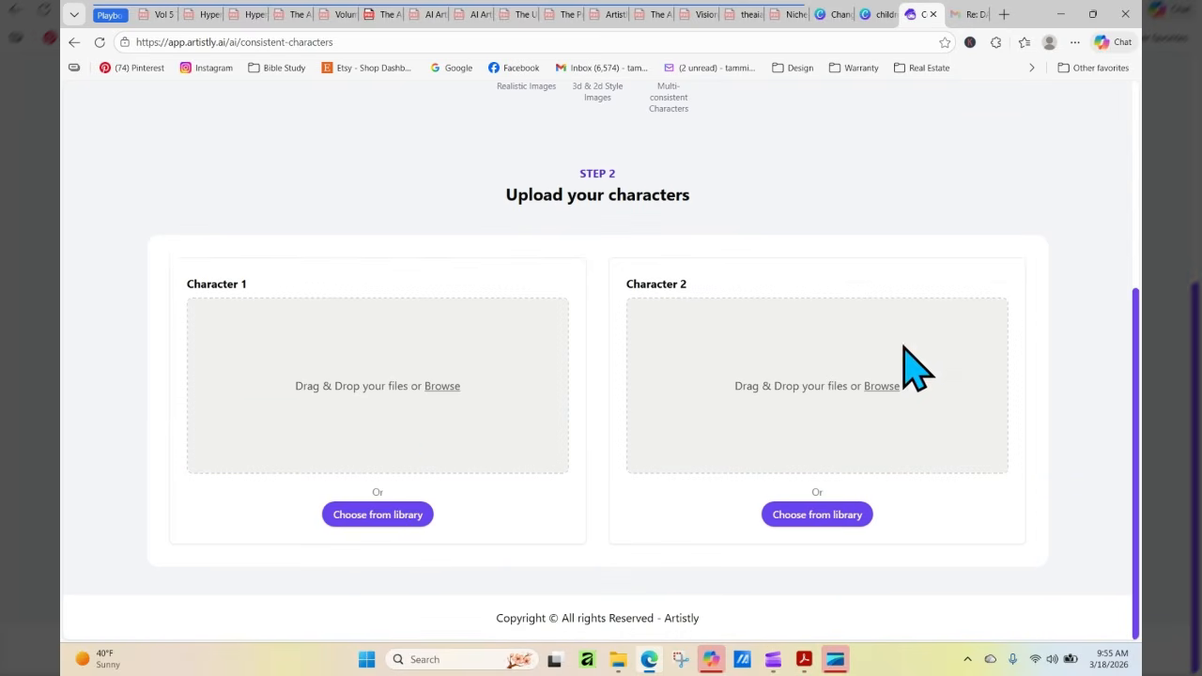
left_click(380, 515)
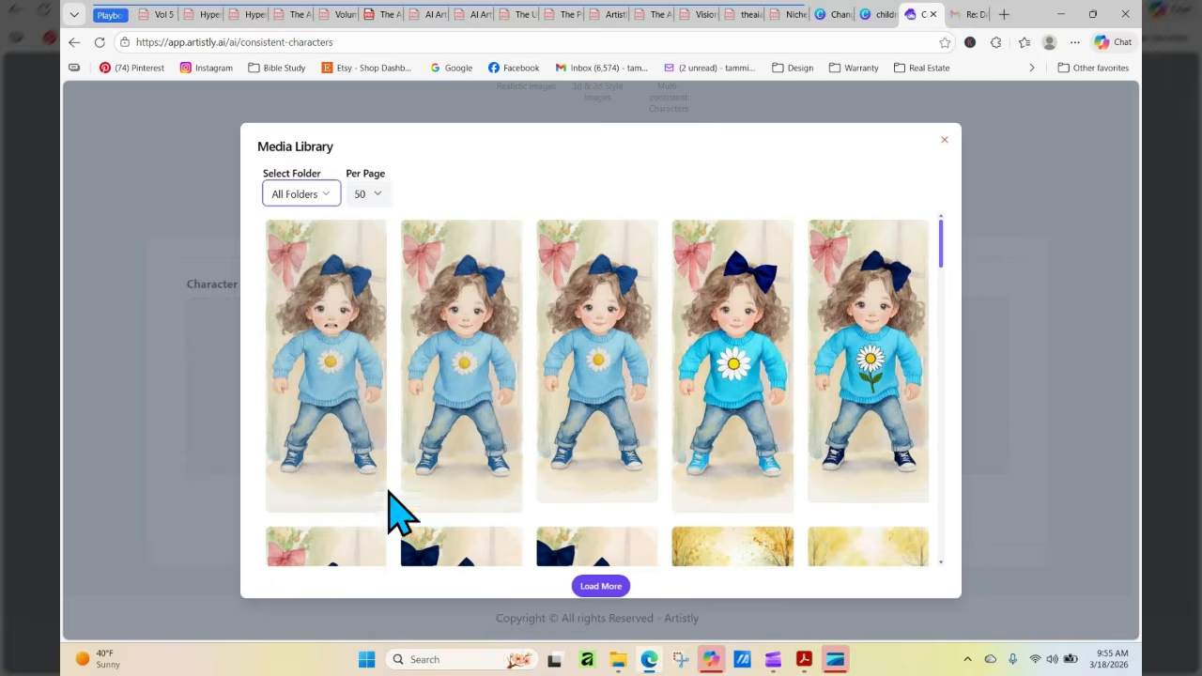
left_click(357, 394)
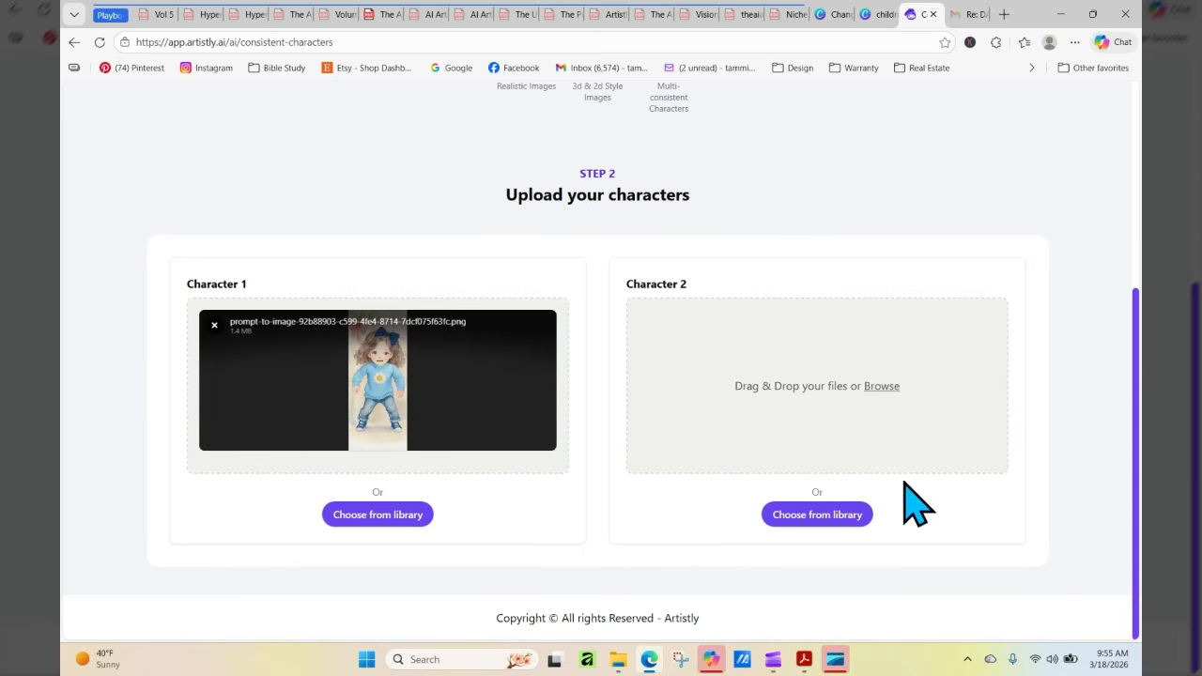
Load the pigtailed girl in the red sweater, holding a ball with a stemmed blue flower, from the library as Character 2
left_click(817, 515)
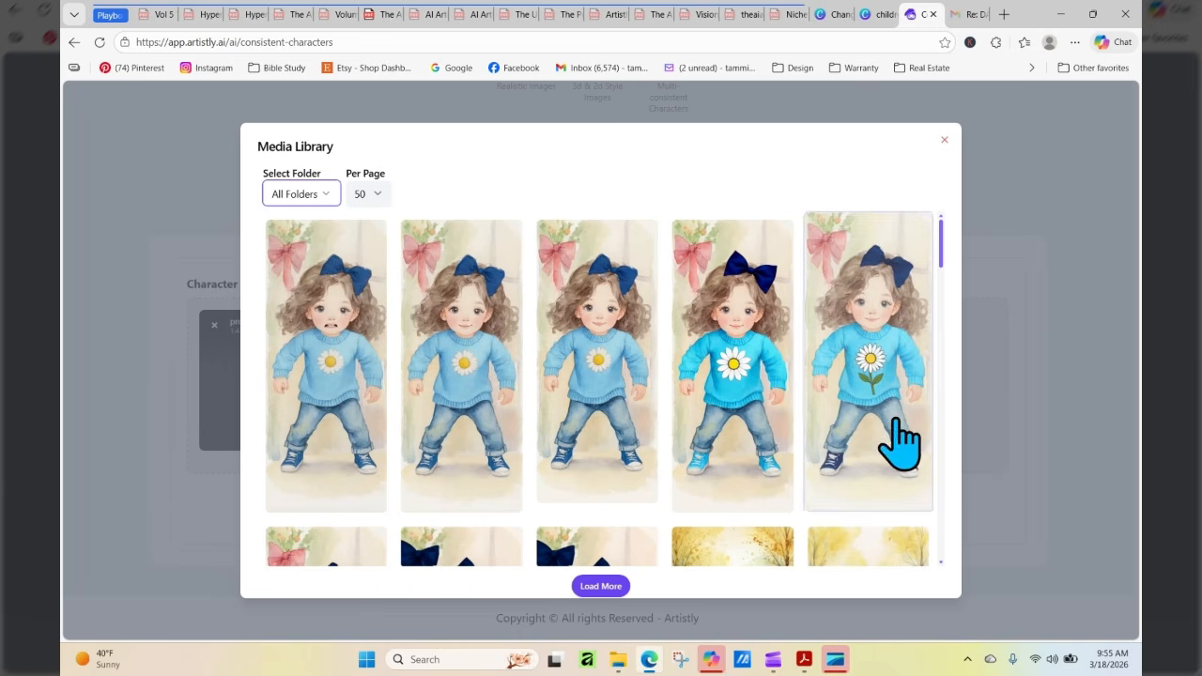
left_click_drag(944, 235, 968, 563)
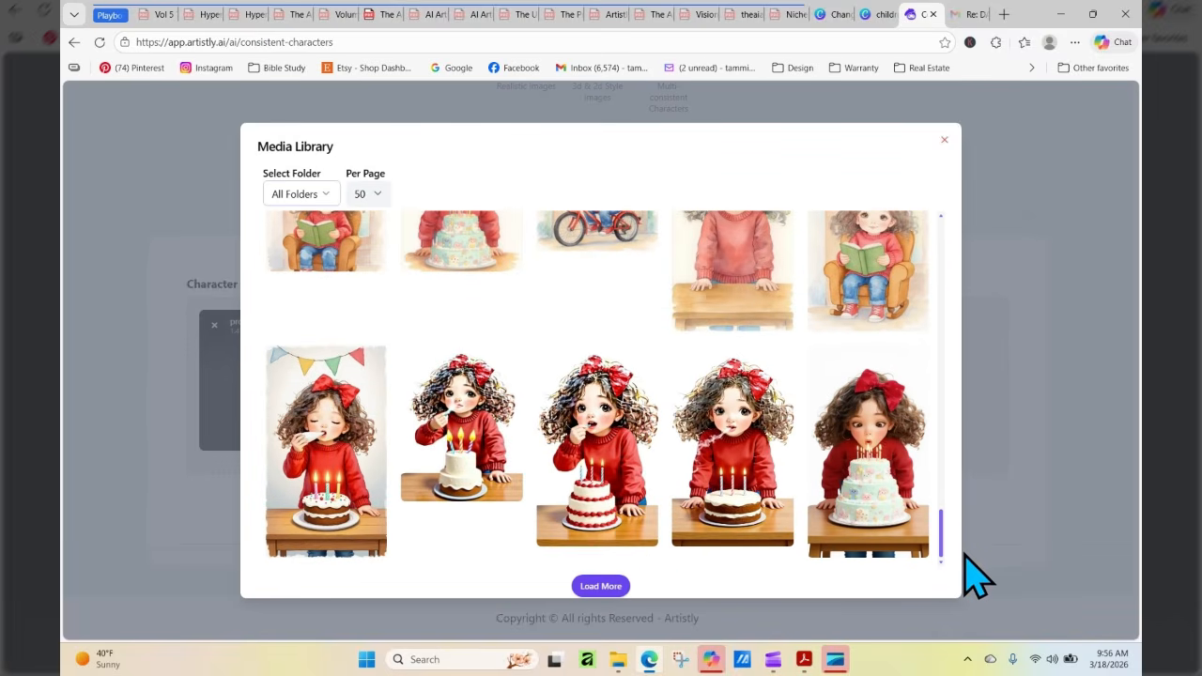
left_click(604, 584)
left_click_drag(944, 390, 943, 528)
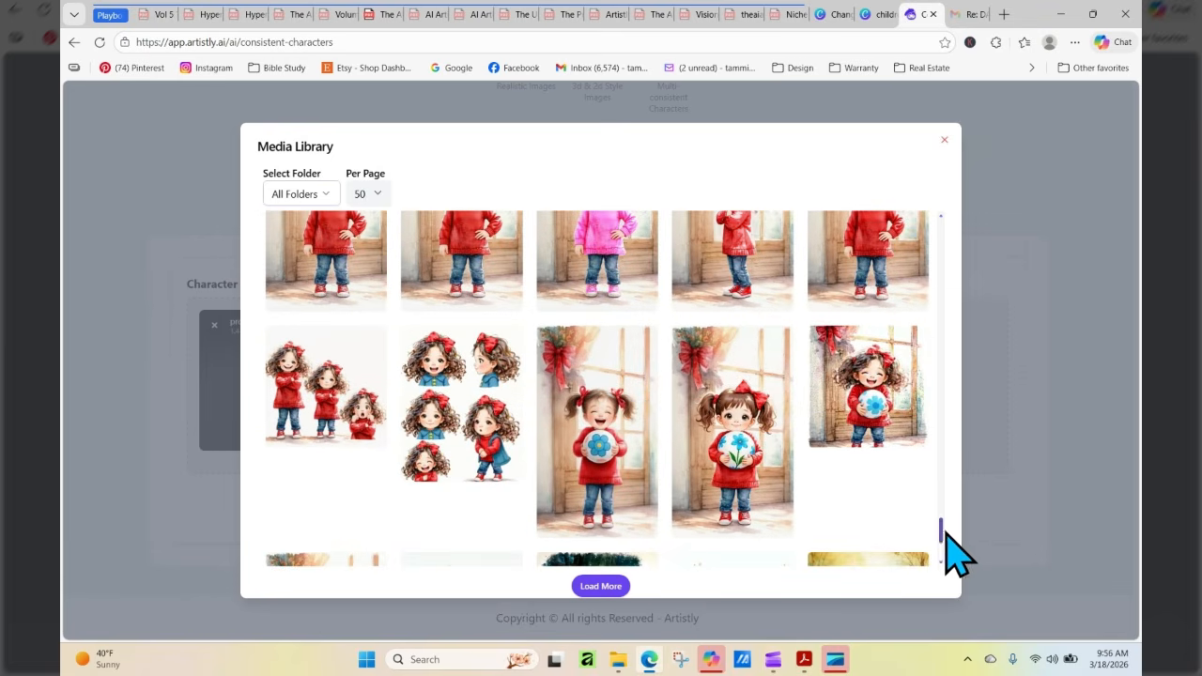
left_click(739, 515)
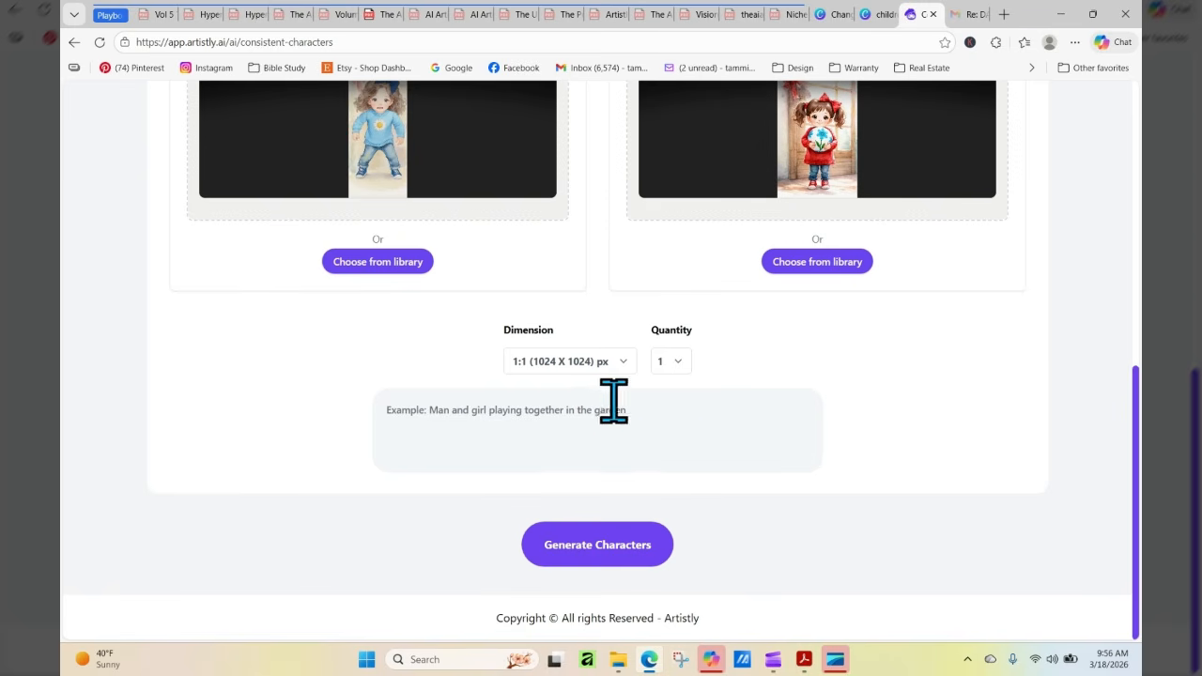
Begin the two-character scene prompt with the word "Place"
left_click(641, 428)
type("Place t")
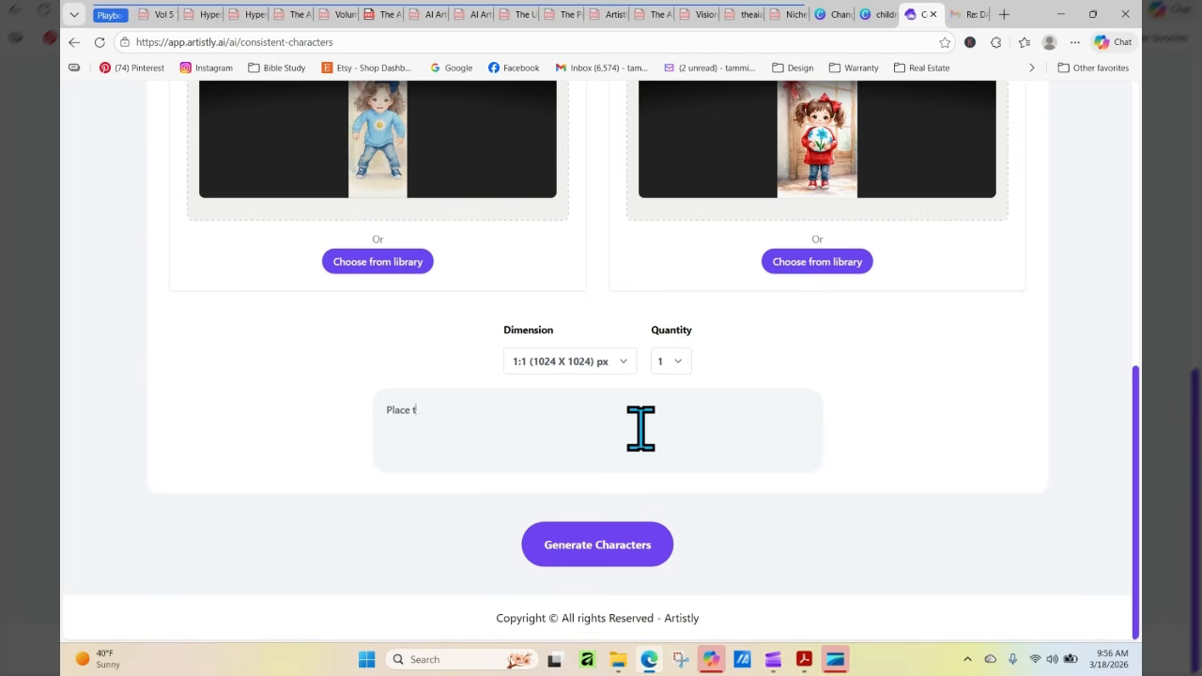
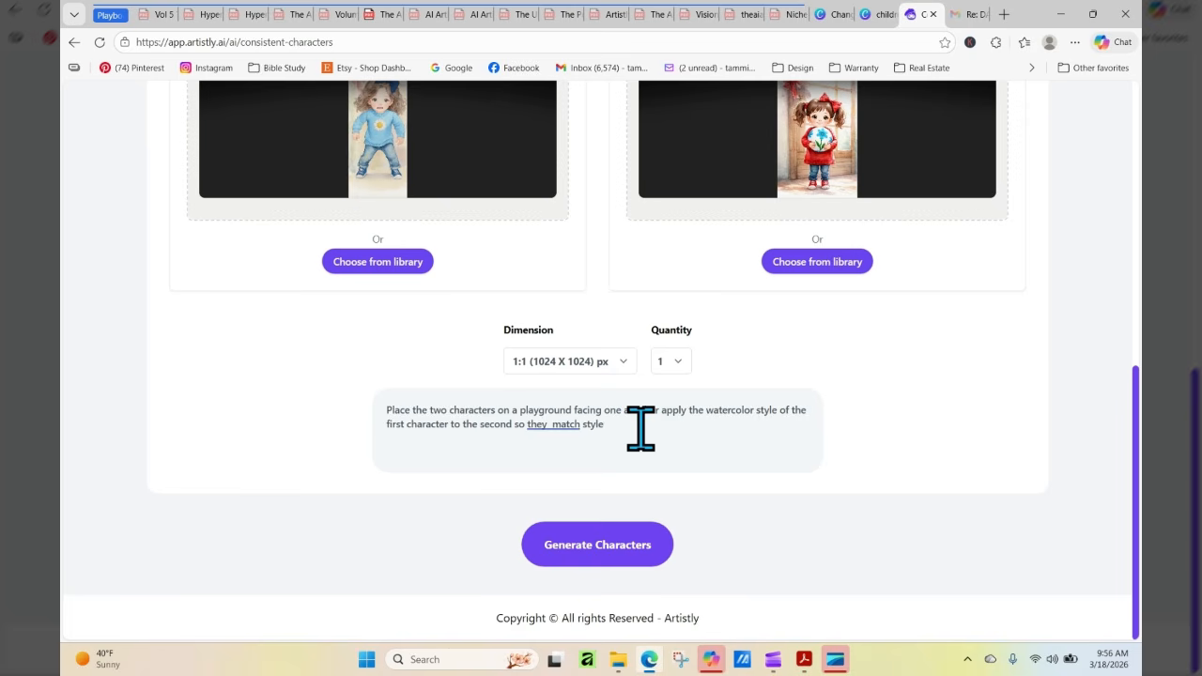
Set the scene's dimensions to 5:4 (1088 X 896) px and generate the two-character playground image
left_click(619, 367)
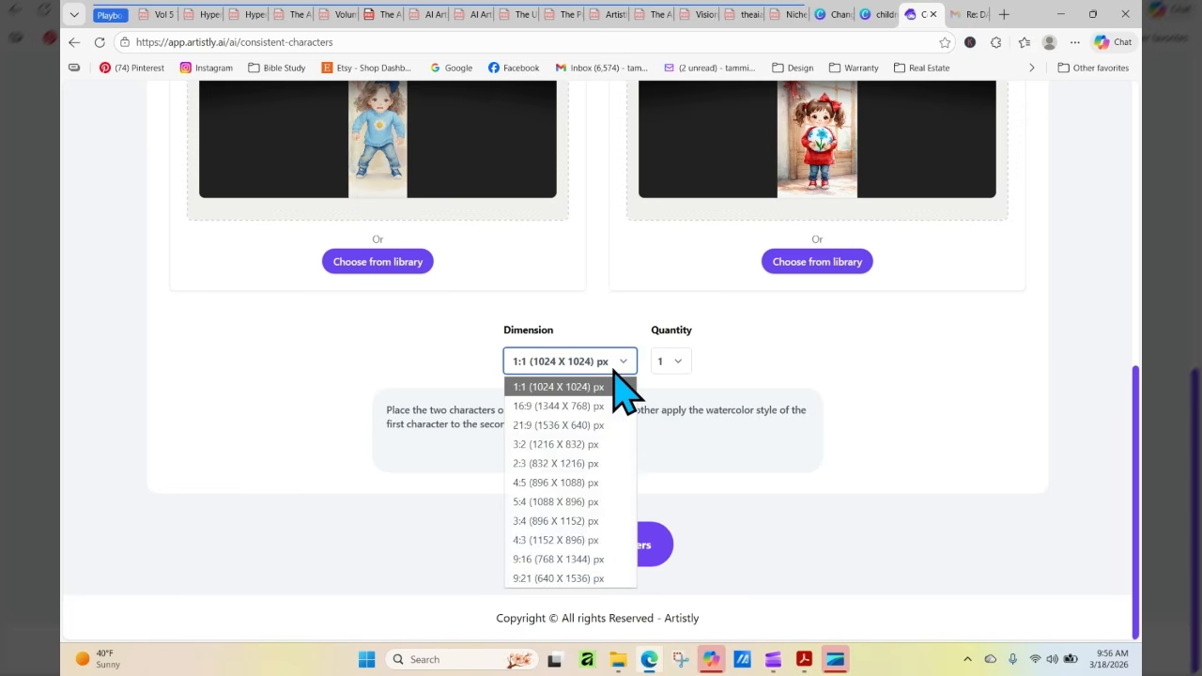
left_click(594, 503)
left_click(618, 559)
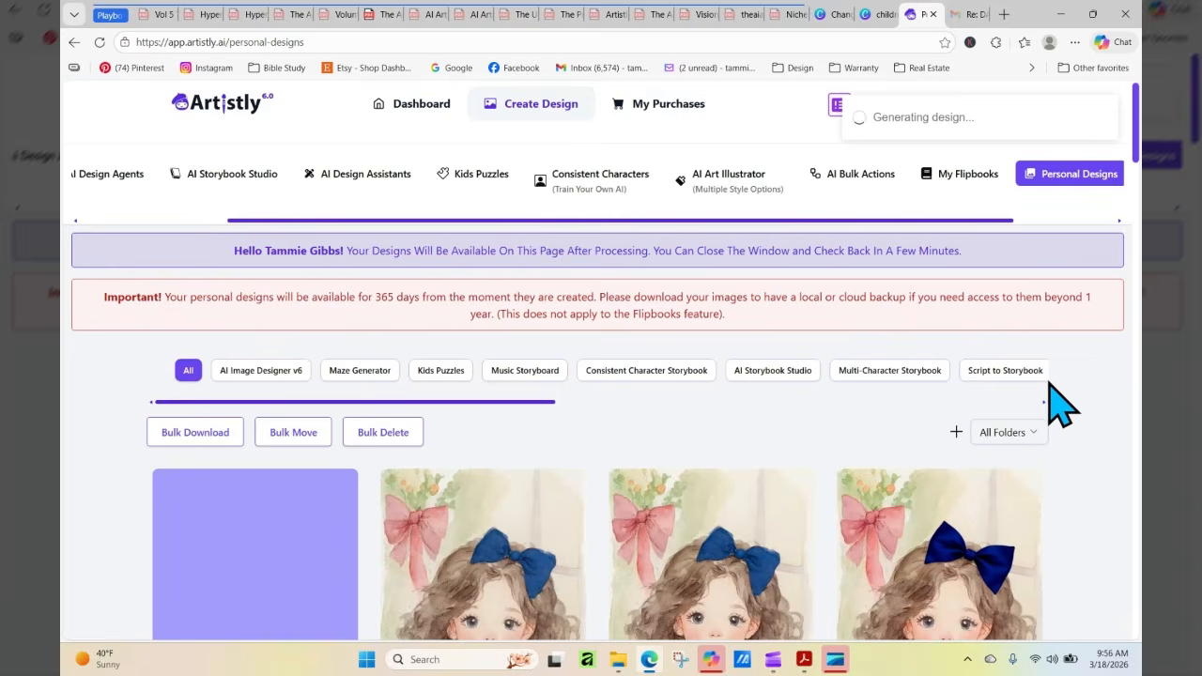
Refresh Personal Designs repeatedly until the playground image has been processed
left_click_drag(1137, 145, 1139, 191)
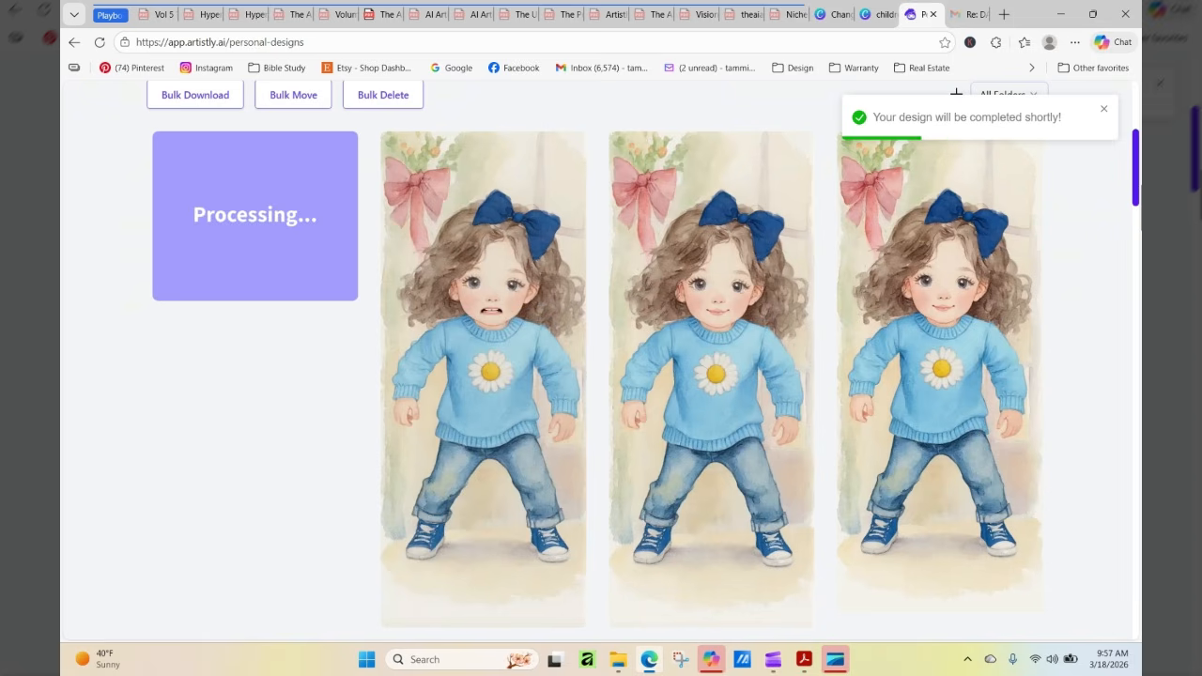
left_click(99, 42)
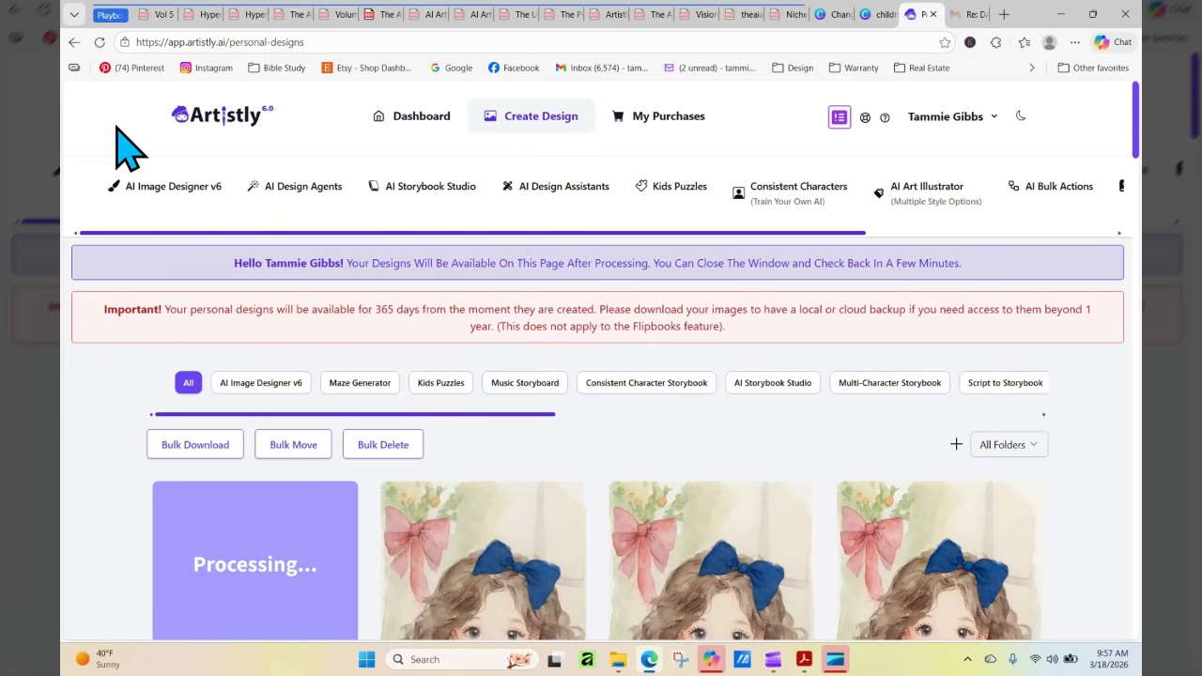
left_click(98, 42)
left_click(100, 43)
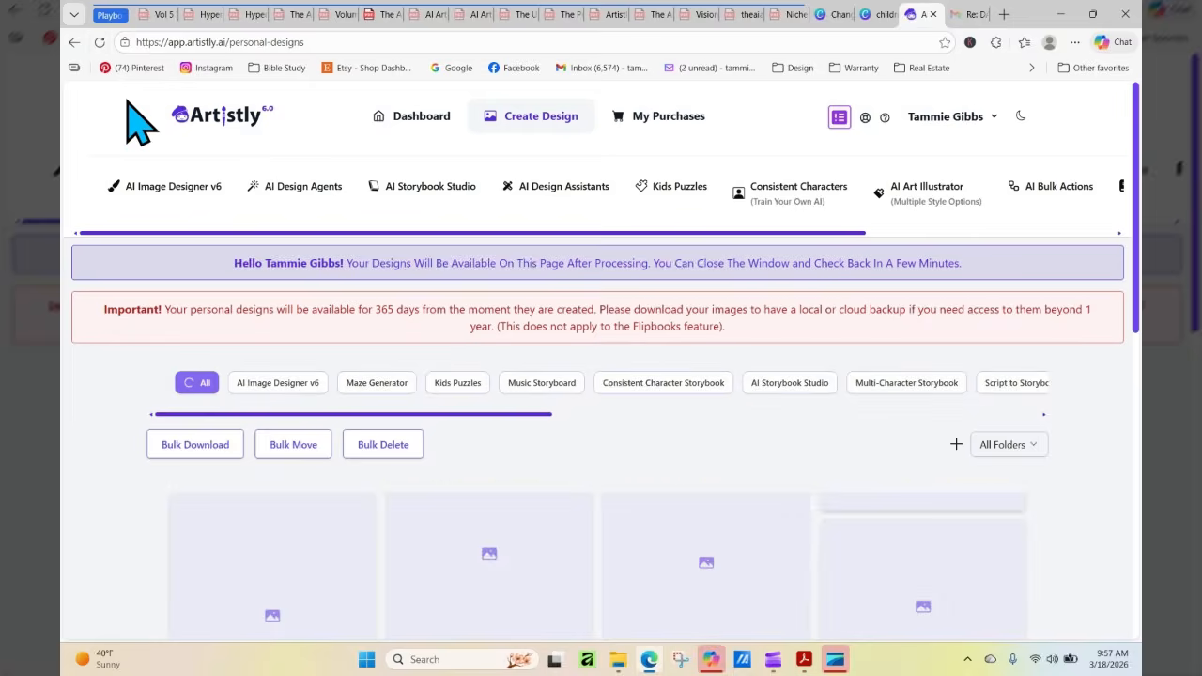
scroll(1138, 124, "down", 3)
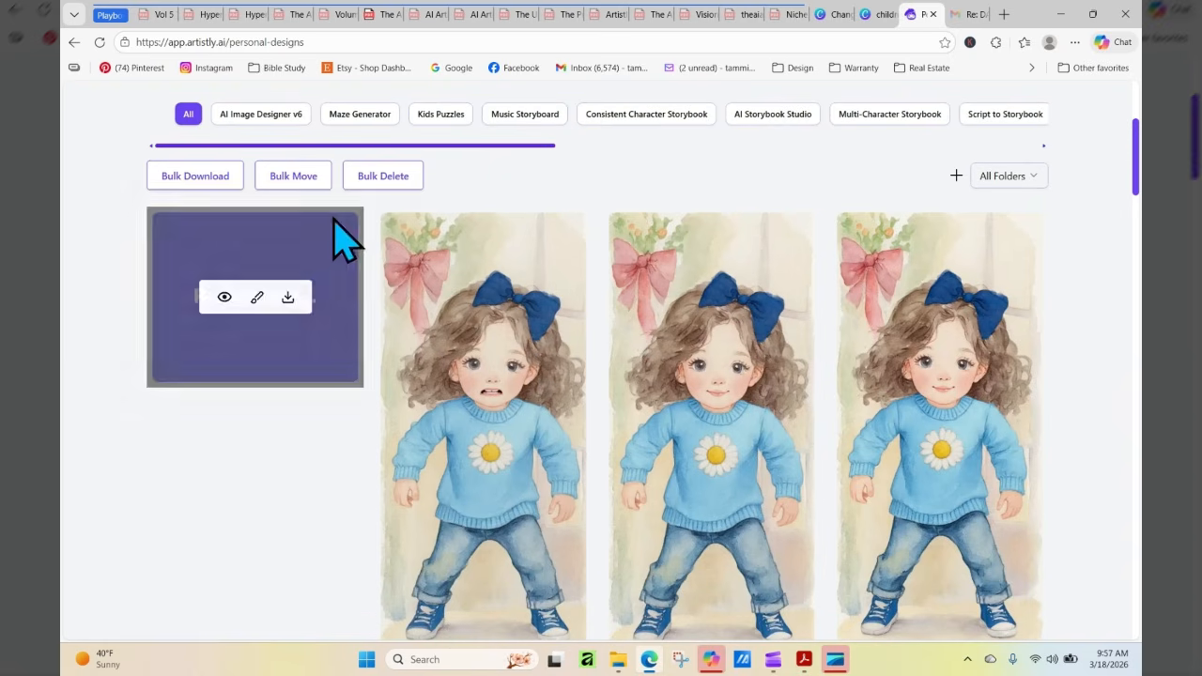
left_click(99, 42)
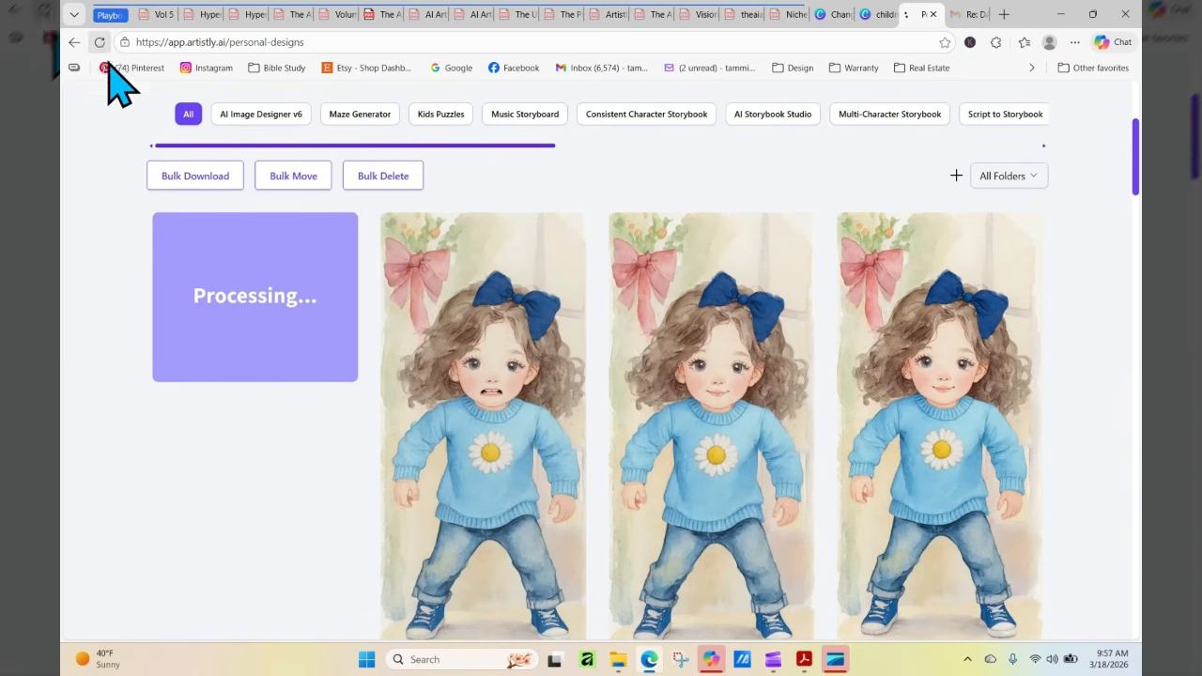
left_click(99, 42)
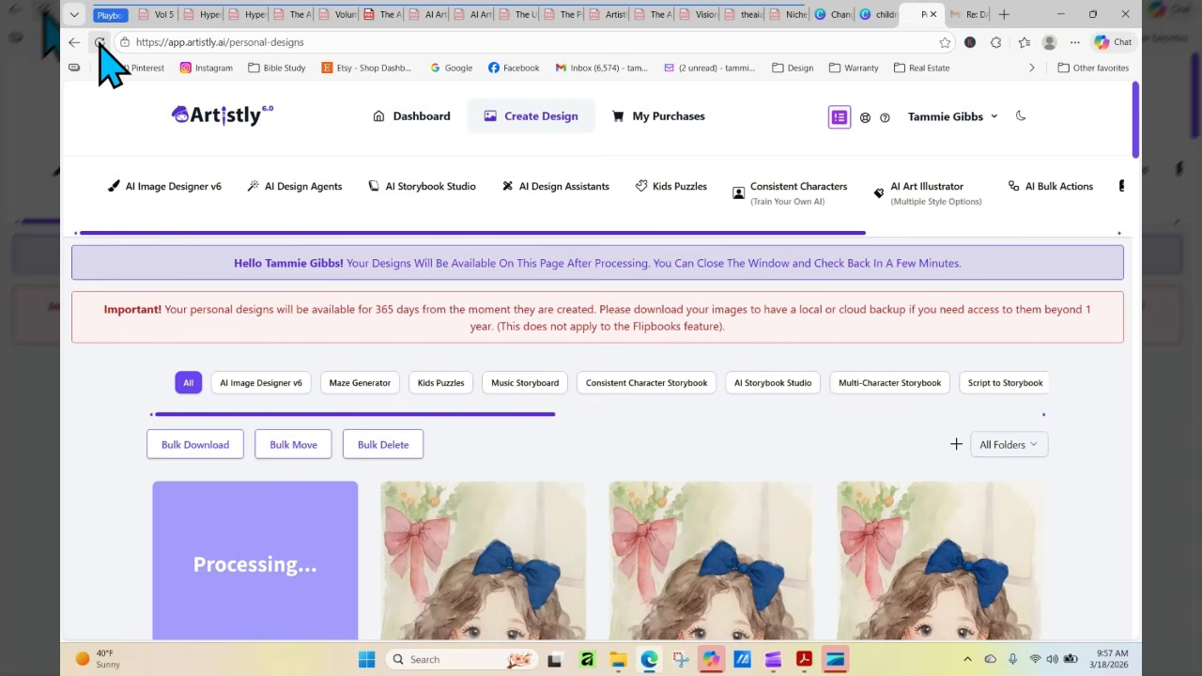
left_click(100, 42)
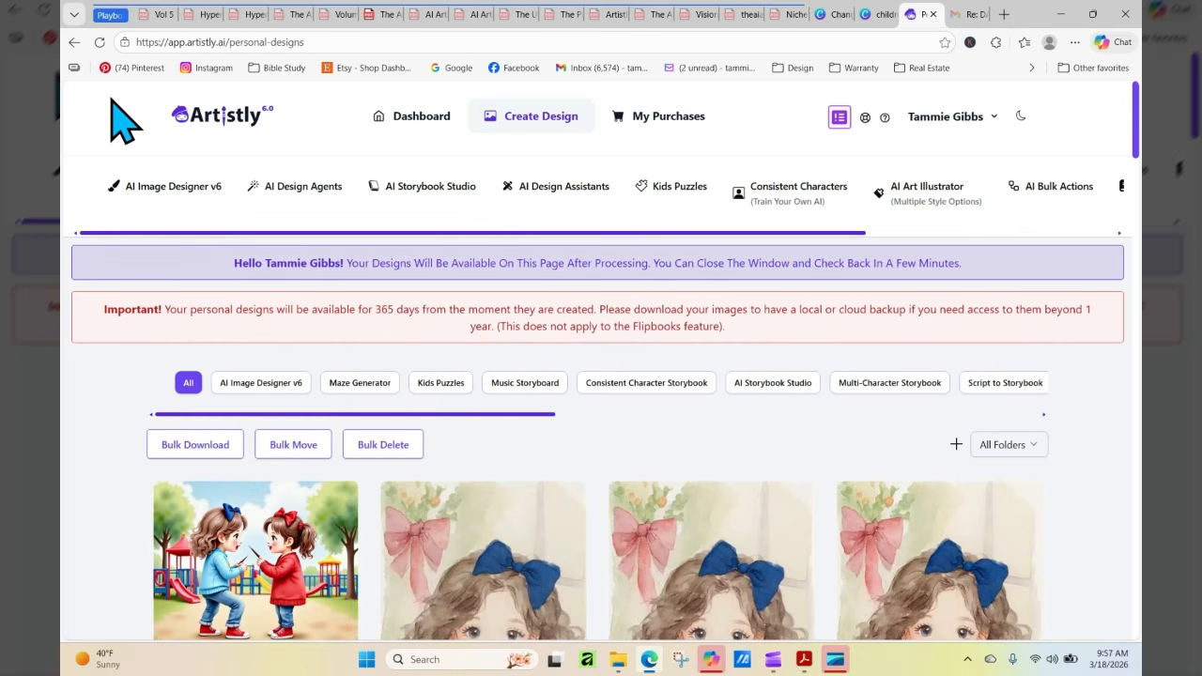
Open the playground image's details to inspect the artwork and its style, and close them
scroll(1136, 132, "down", 3)
left_click(228, 306)
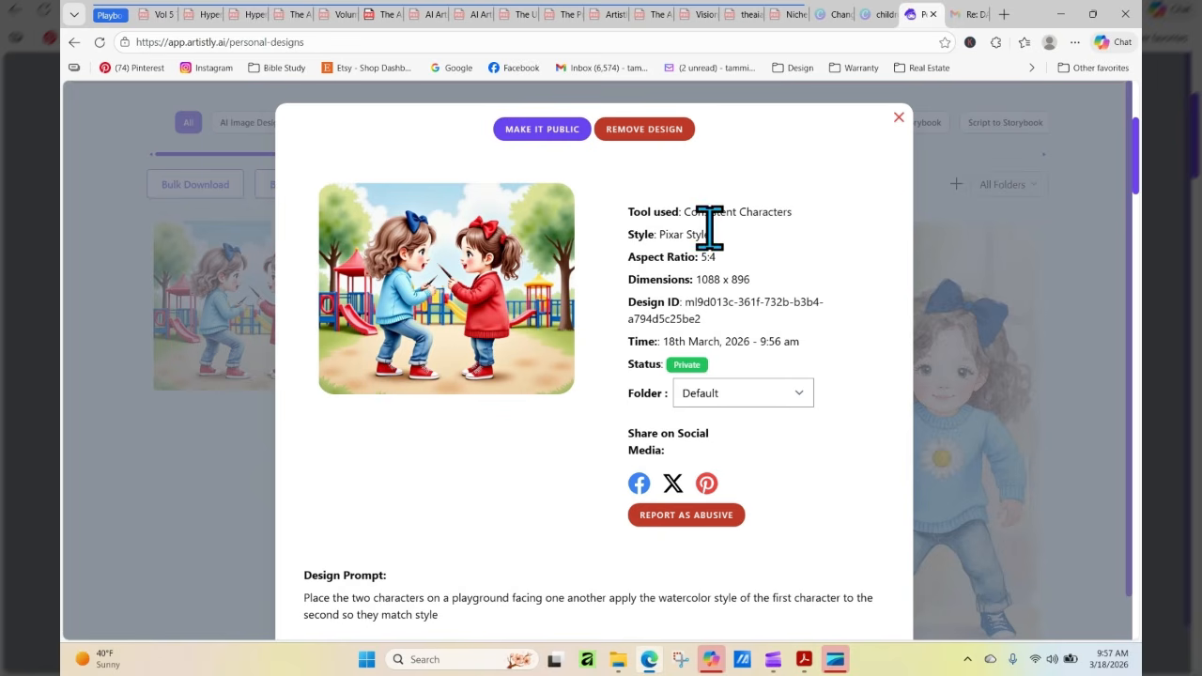
left_click(899, 120)
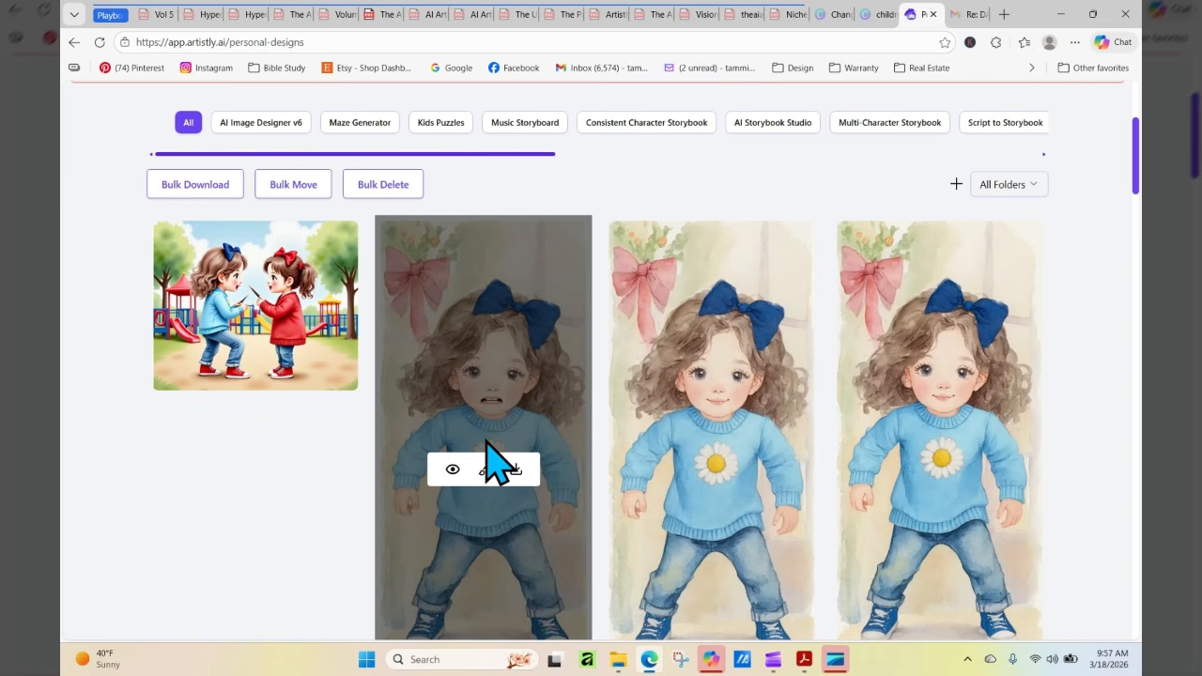
In Consistent Characters, choose the 3d & 2d Style Images category and load the front-facing daisy-sweater girl from the library
scroll(671, 215, "up", 3)
left_click(792, 202)
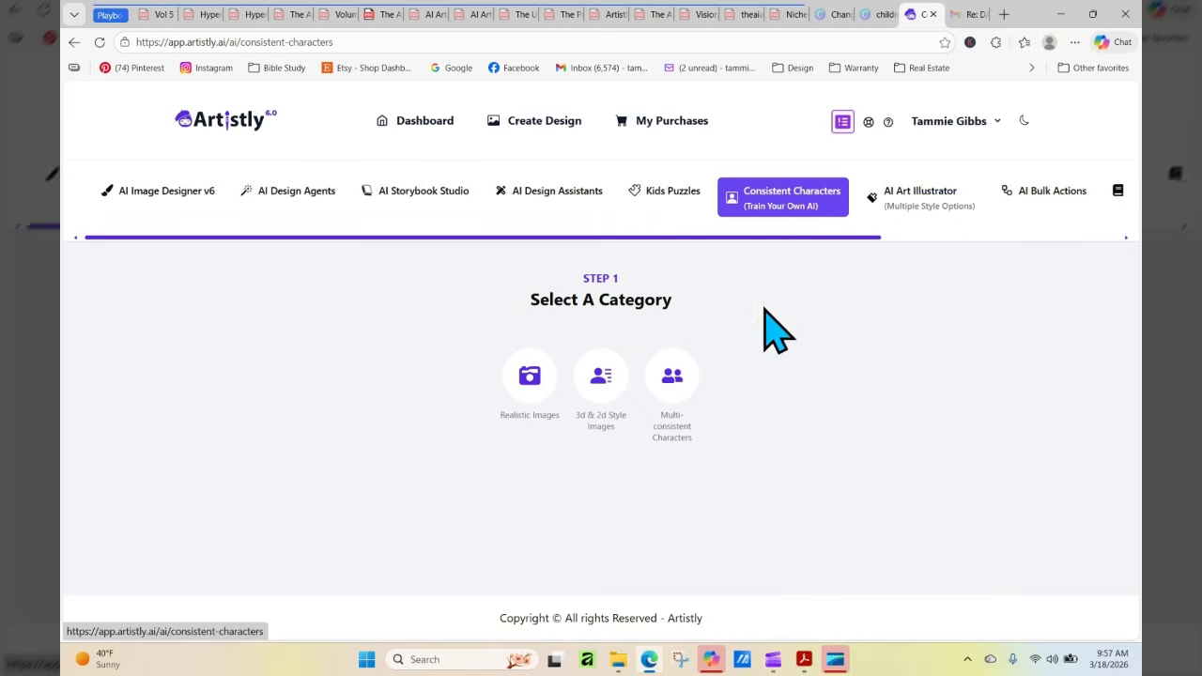
left_click(595, 371)
scroll(582, 460, "down", 3)
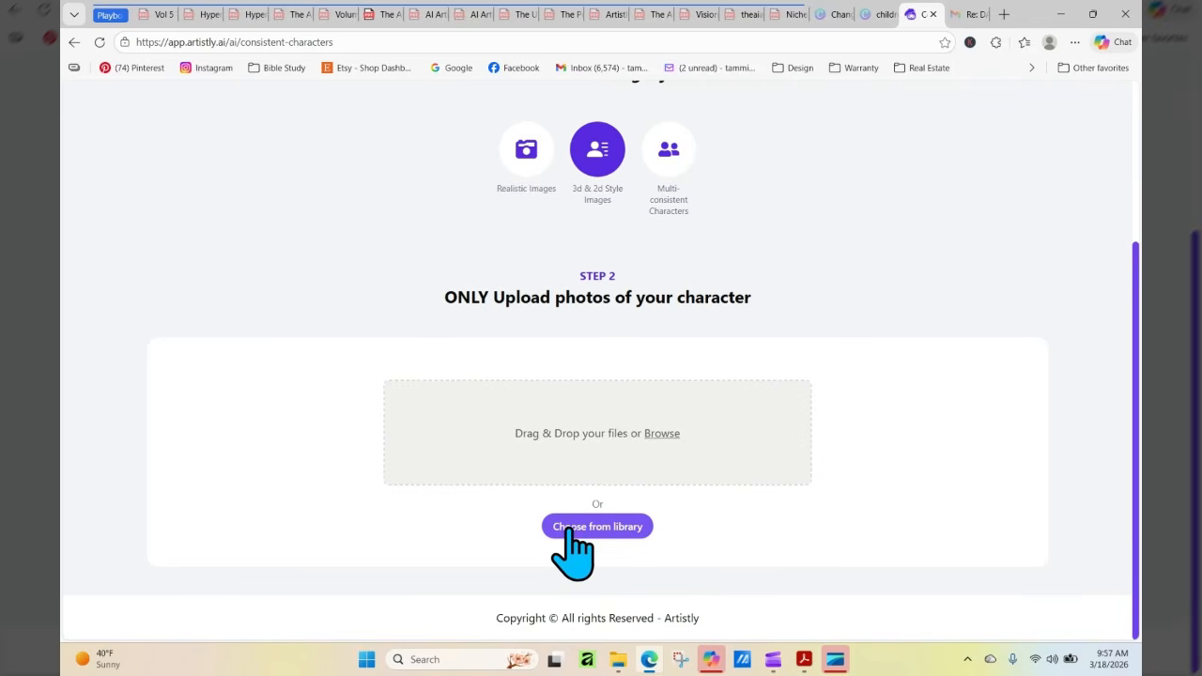
left_click(568, 528)
left_click(416, 403)
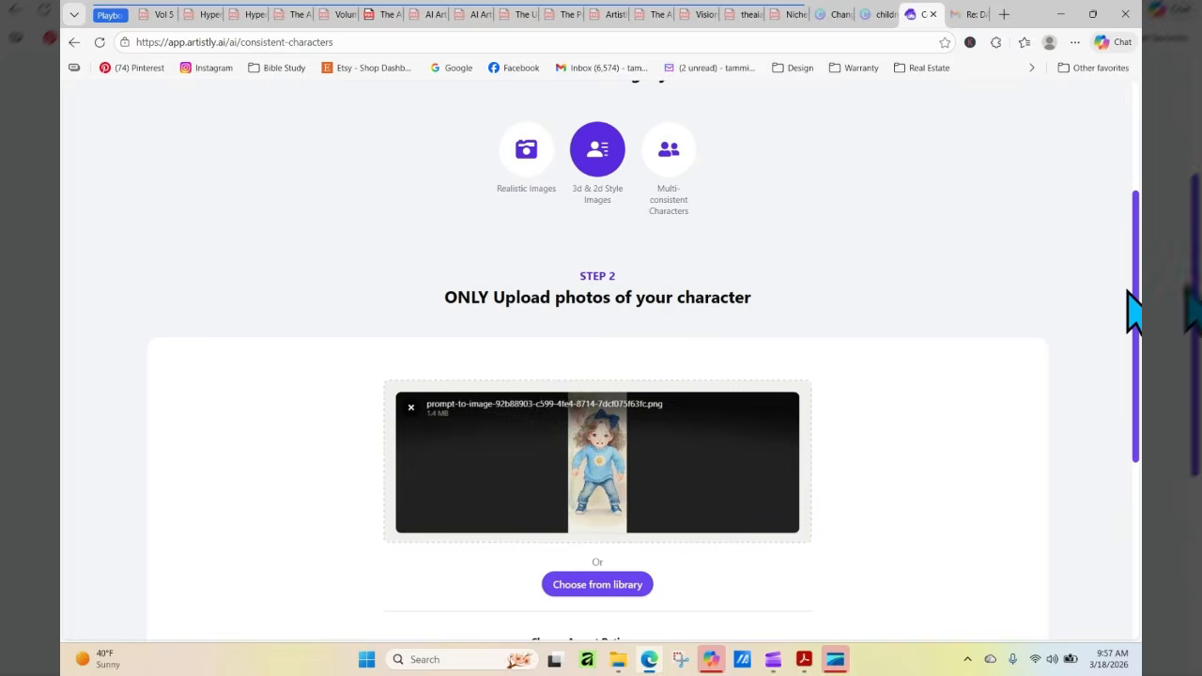
Enter the prompt "keep the style and character the same, but a side view of her"
scroll(1132, 310, "down", 3)
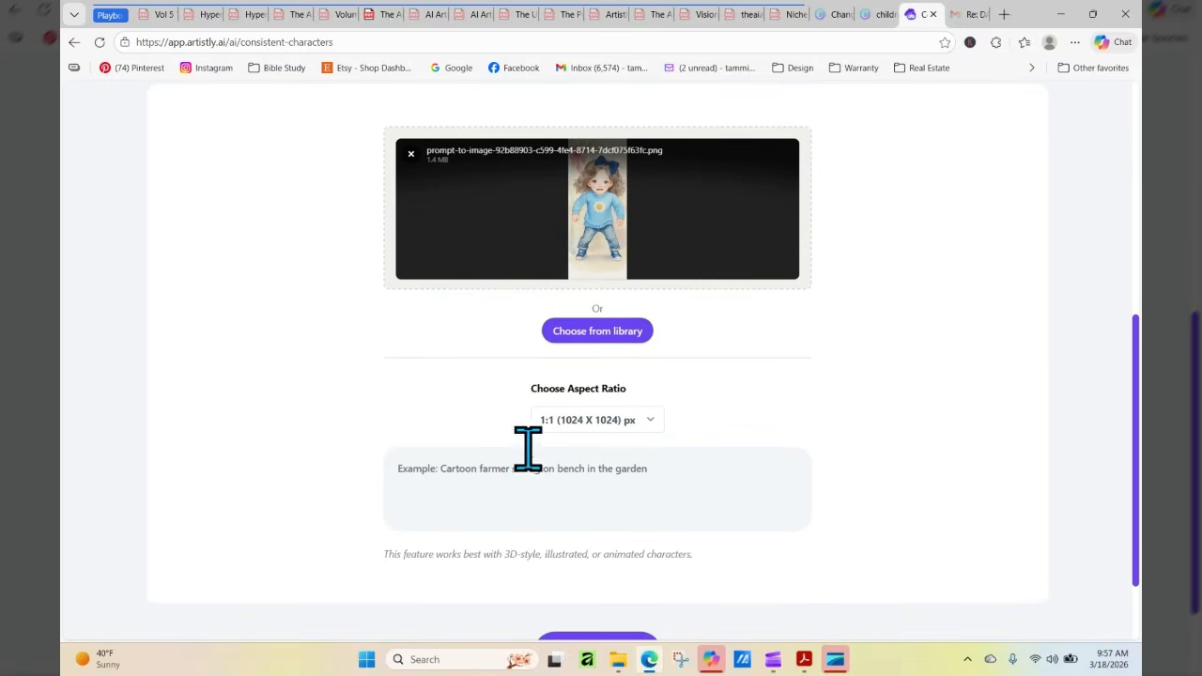
left_click(525, 460)
type("k")
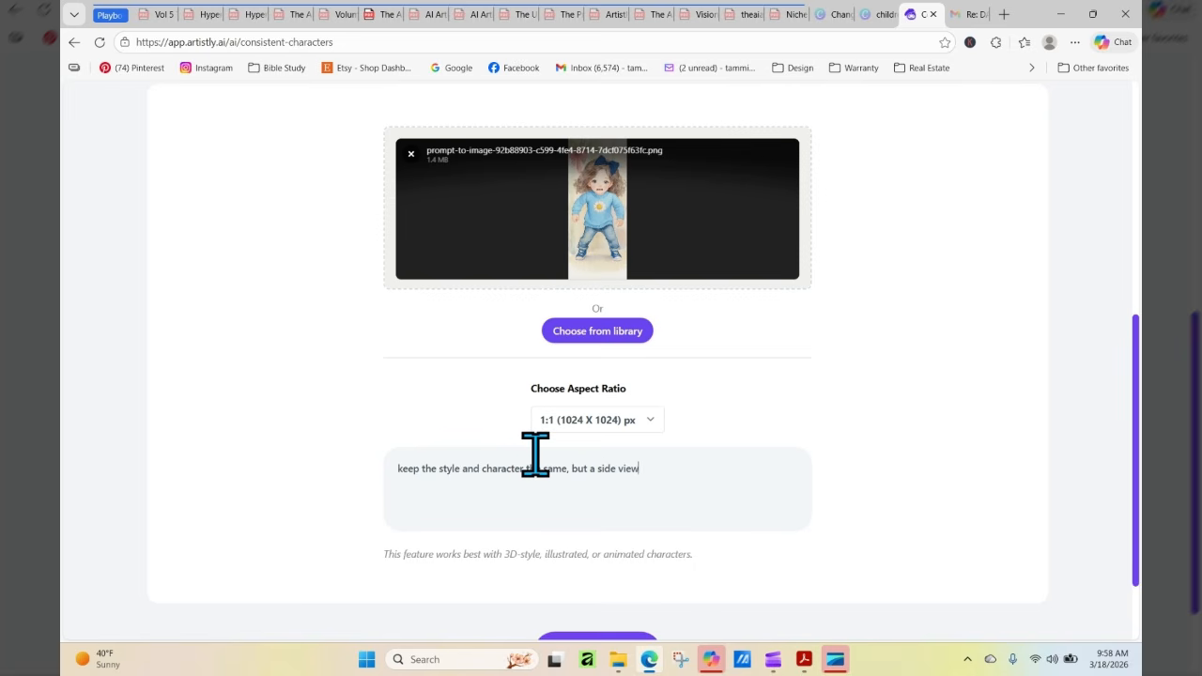
Set the aspect ratio to 9:16 (768 X 1344) px and generate the side-view image
left_click(611, 420)
left_click(606, 375)
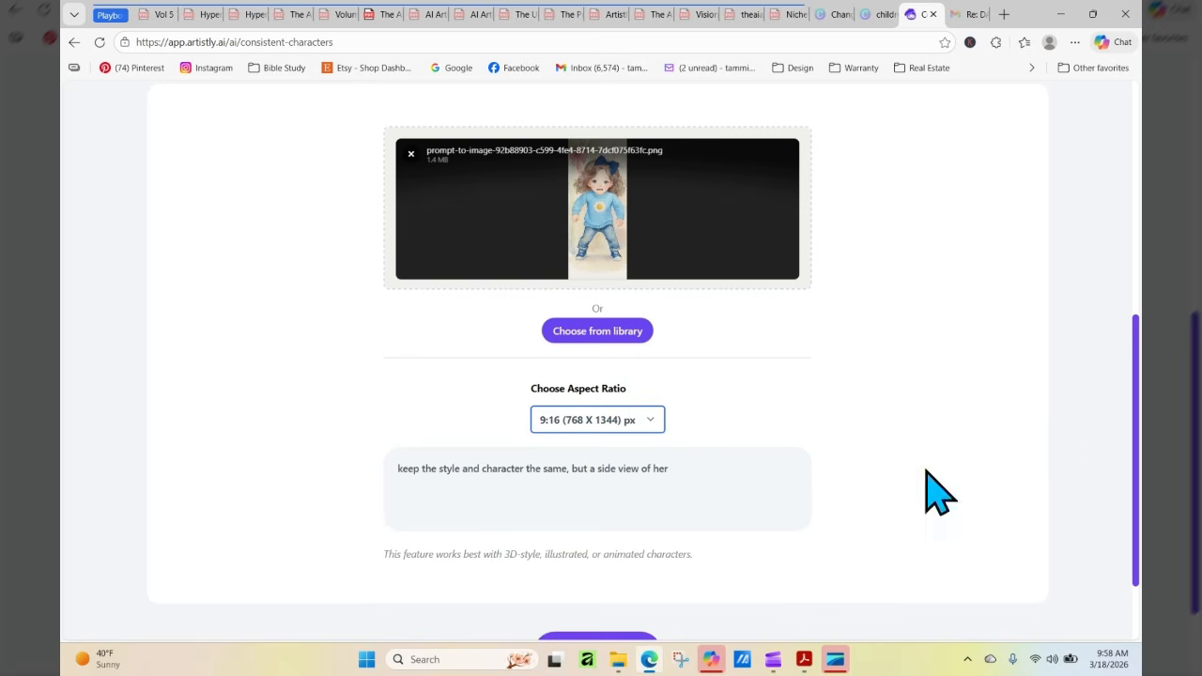
scroll(1135, 357, "down", 2)
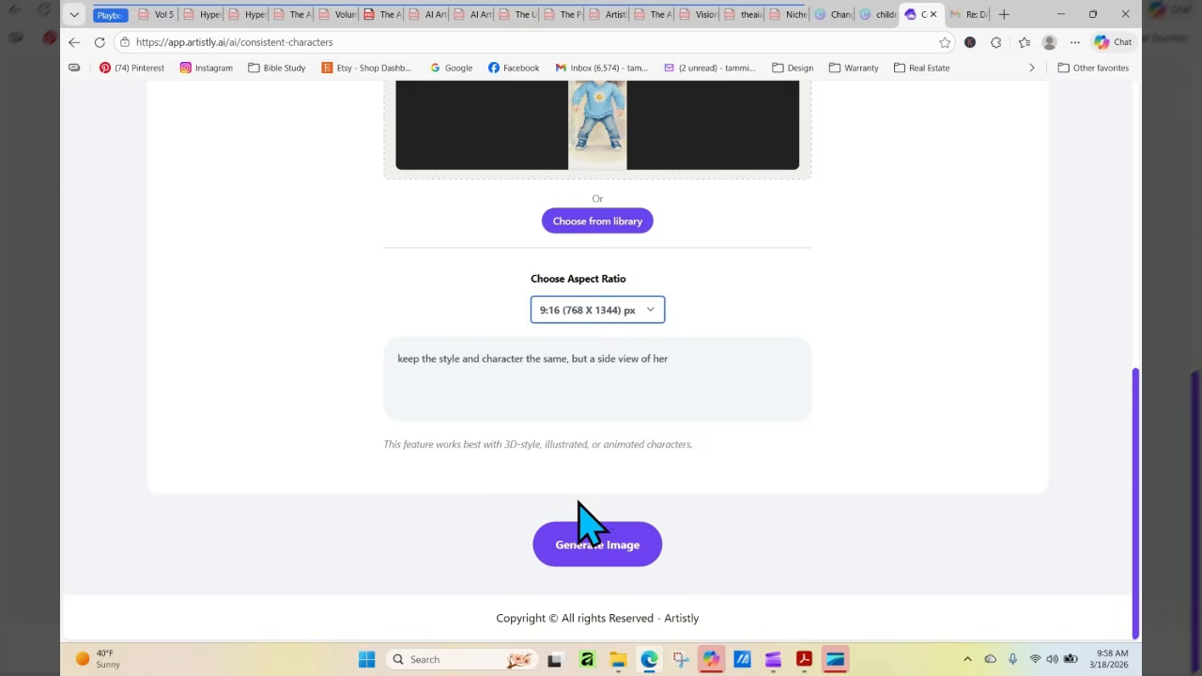
left_click(597, 545)
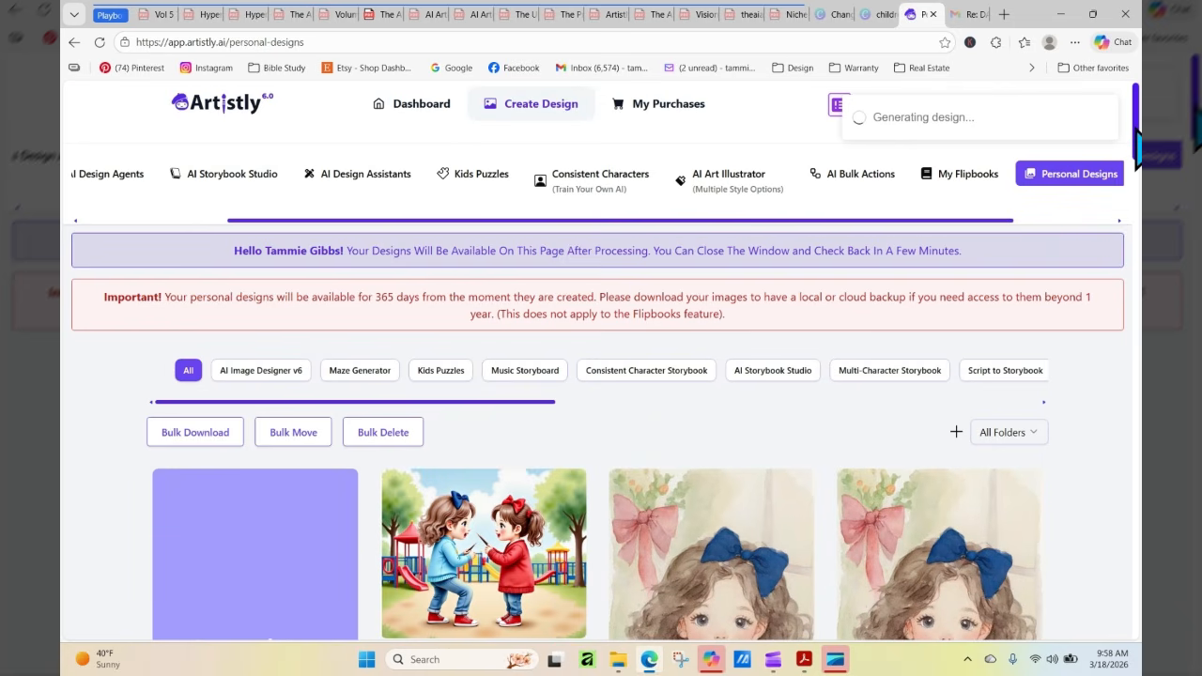
Refresh Personal Designs, inspect the side-view girl in her design details, and close them
scroll(1136, 142, "down", 4)
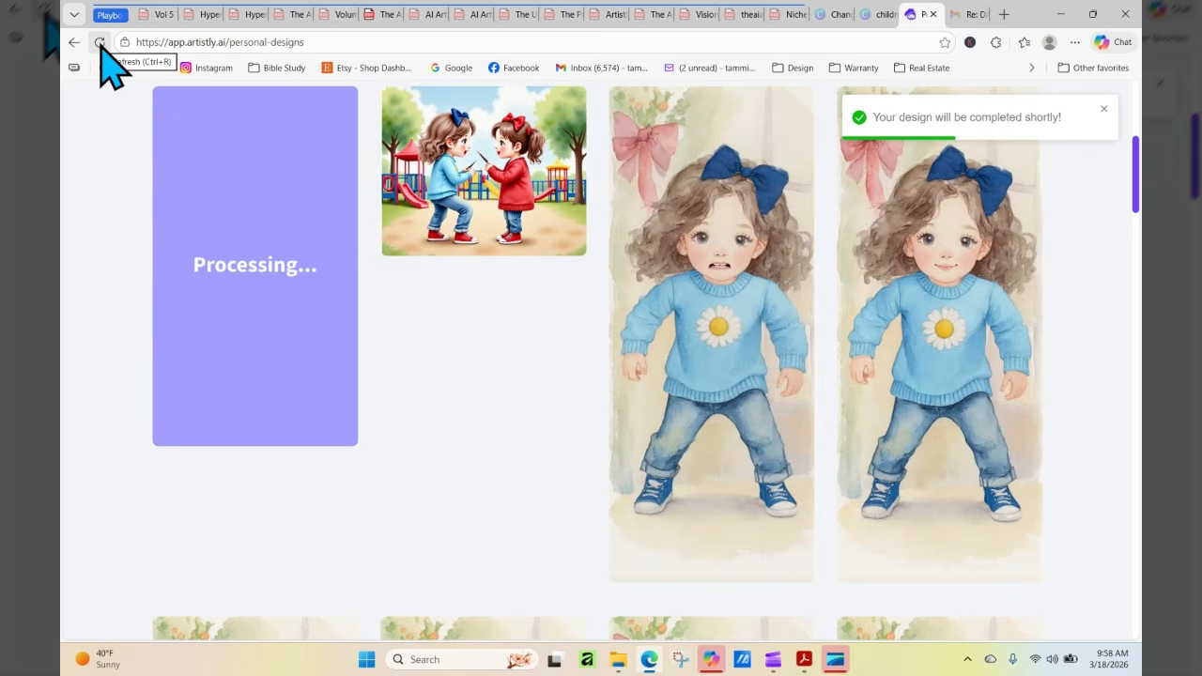
left_click(99, 42)
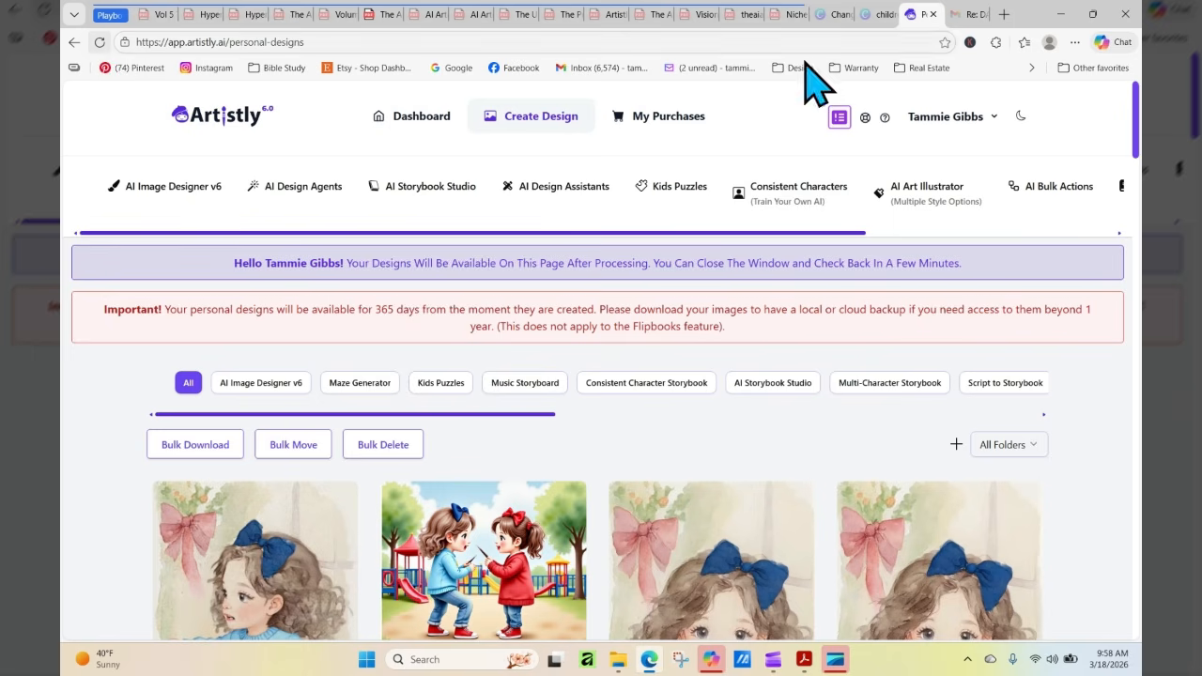
scroll(1137, 146, "down", 3)
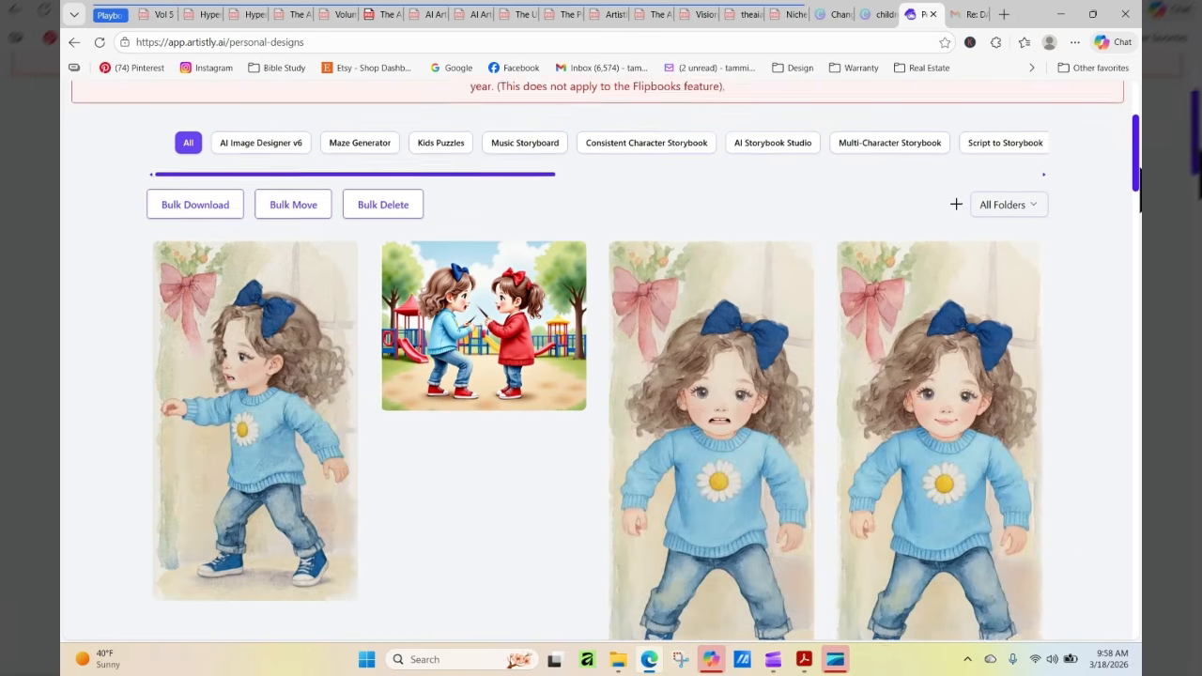
mouse_move(301, 384)
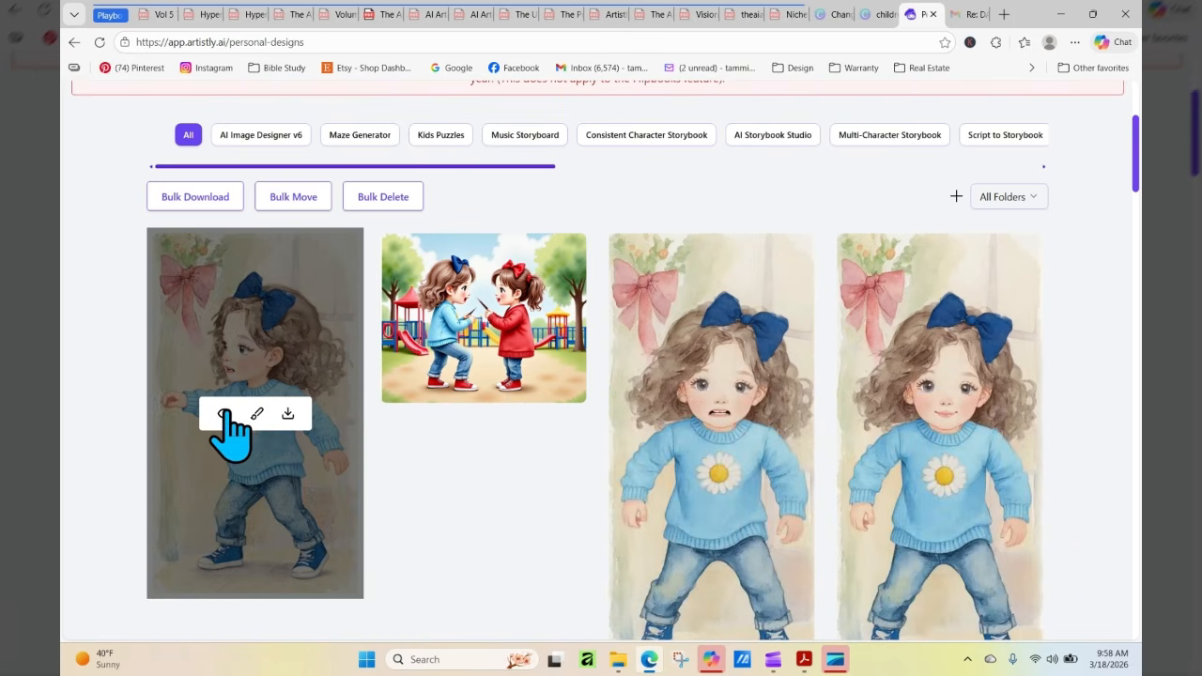
left_click(224, 414)
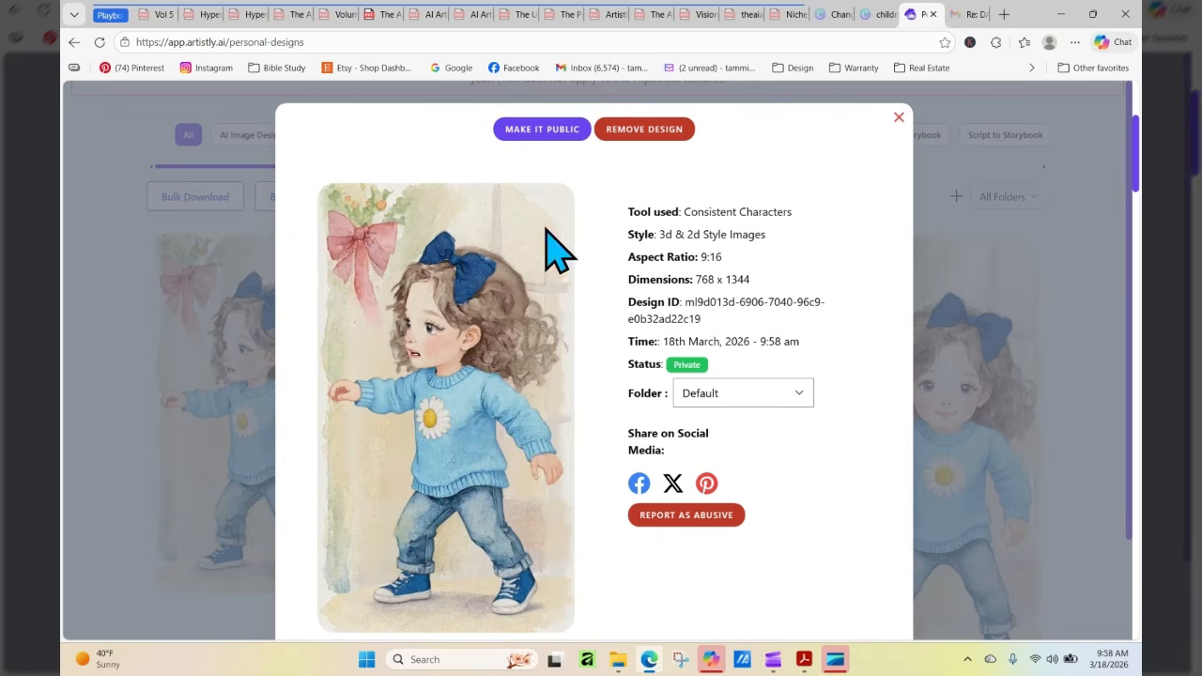
left_click(899, 118)
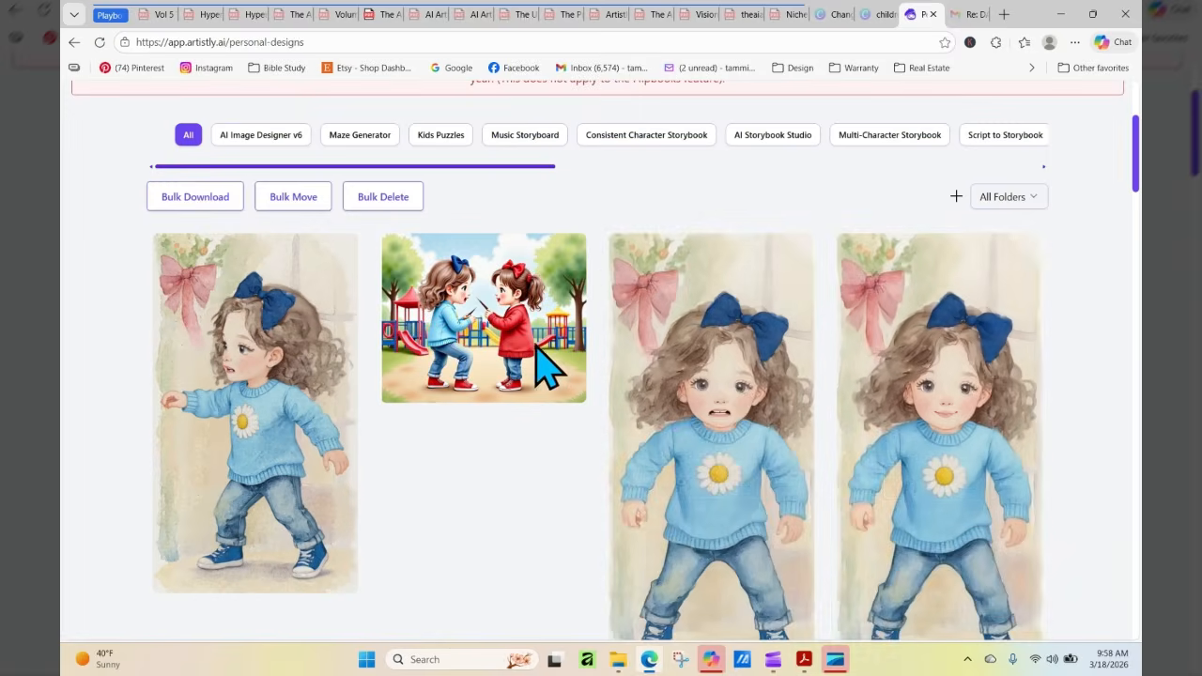
mouse_move(292, 319)
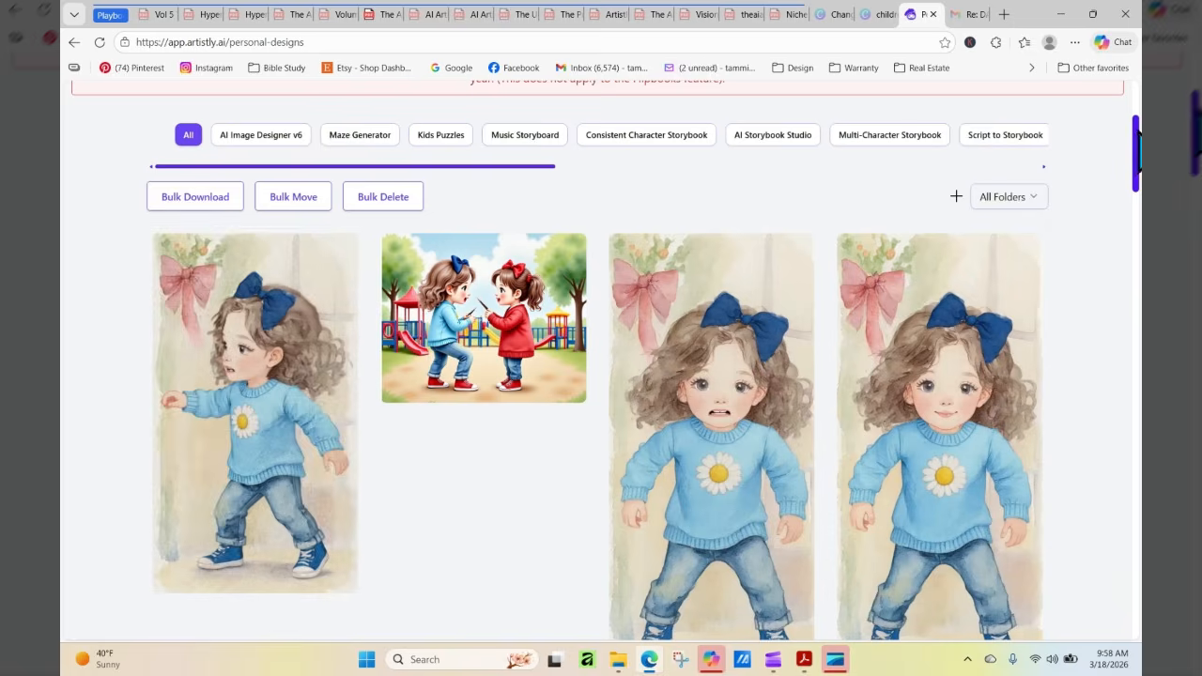
Open AI Design Assistants, choose Human Stylizer and load the side-view daisy-sweater girl from the library
scroll(1139, 131, "up", 2)
scroll(1138, 131, "down", 1)
scroll(1138, 131, "up", 3)
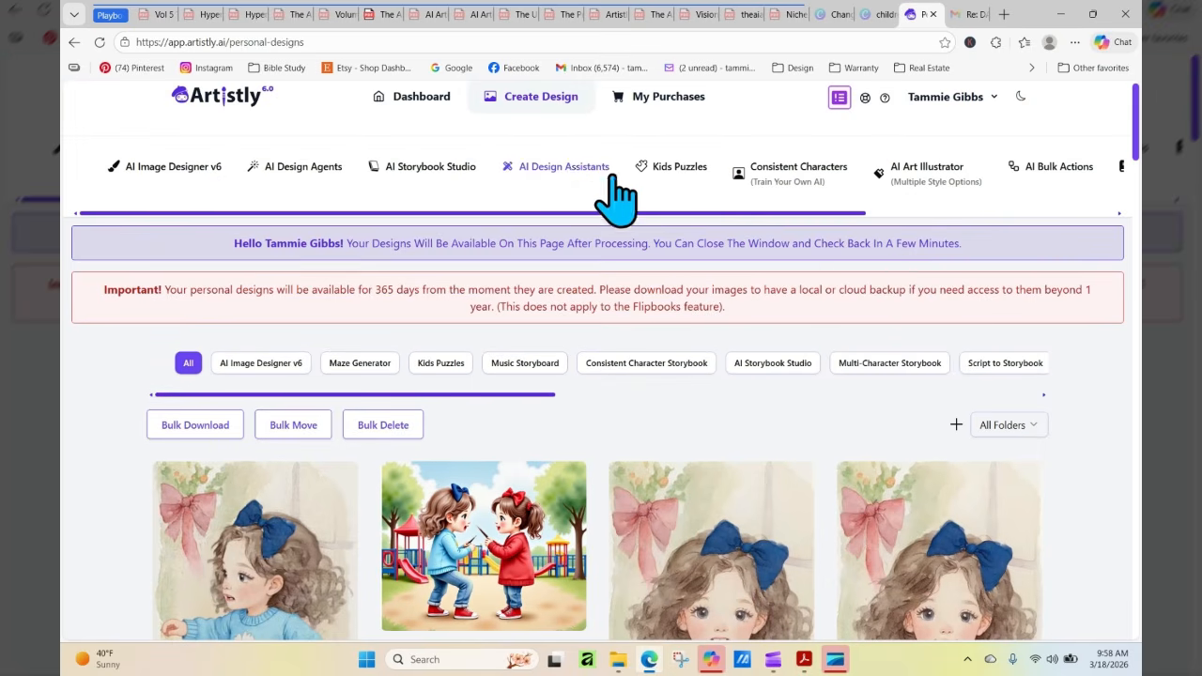
left_click(563, 169)
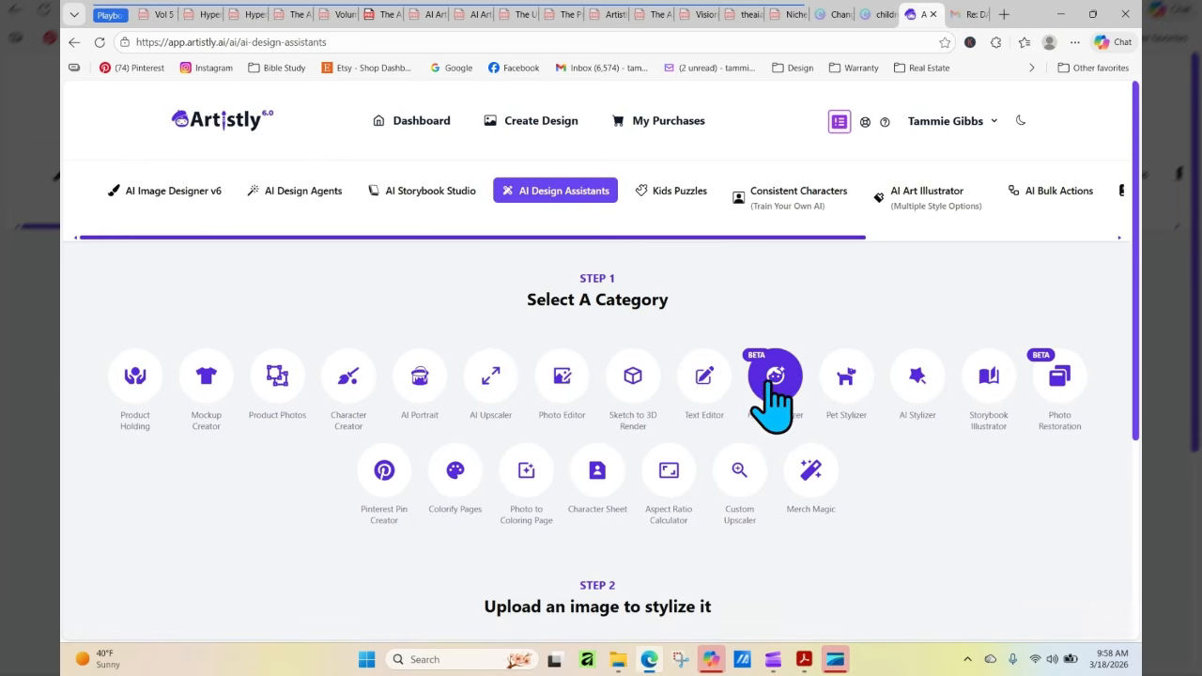
left_click(774, 380)
left_click(632, 528)
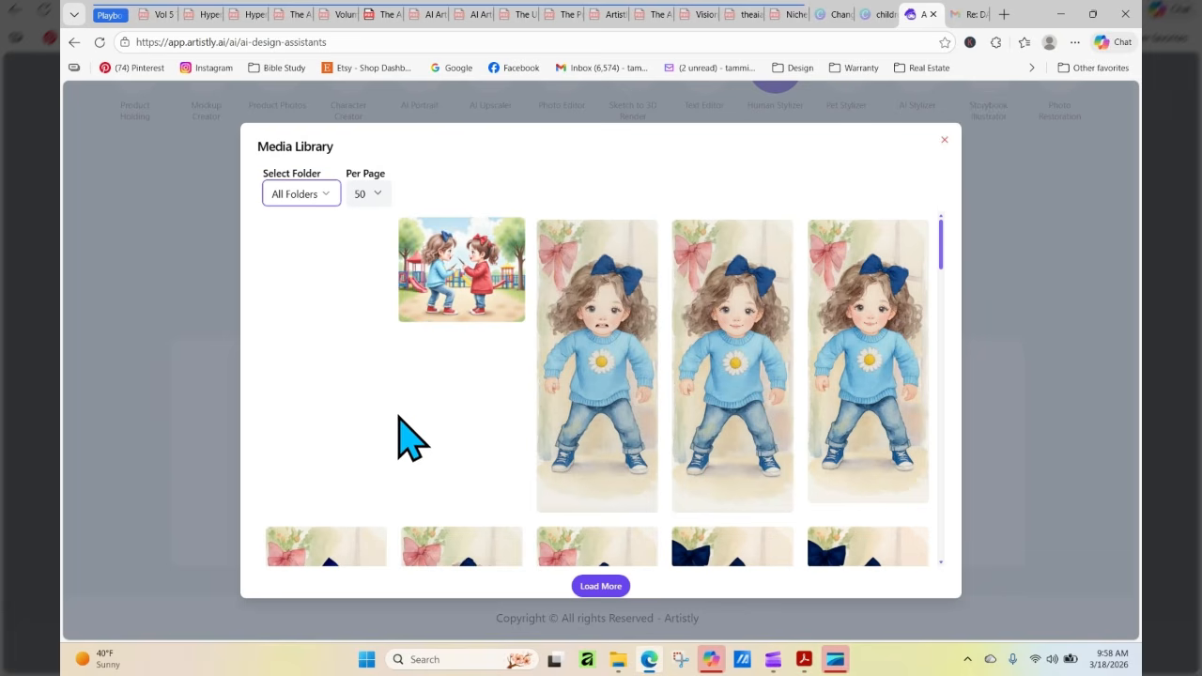
left_click(306, 293)
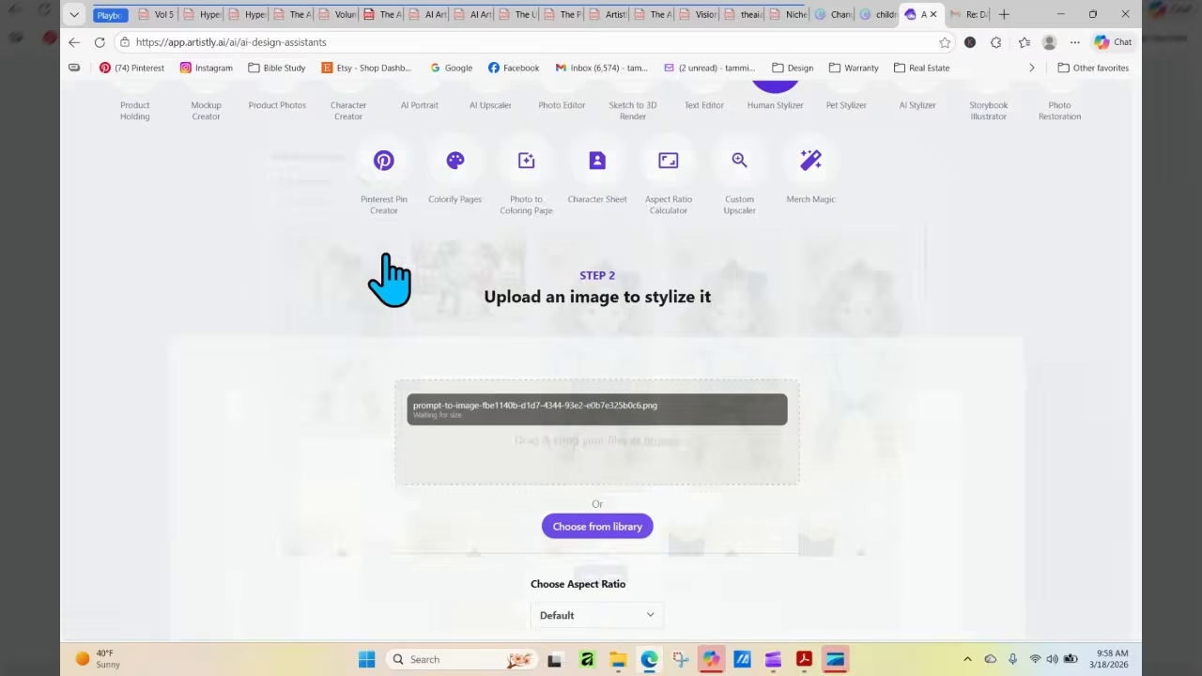
Copy "Change this into a softer watercolor" from page 8 of the Canva design and return to Artistly's Human Stylizer prompt
left_click_drag(1136, 232, 1140, 43)
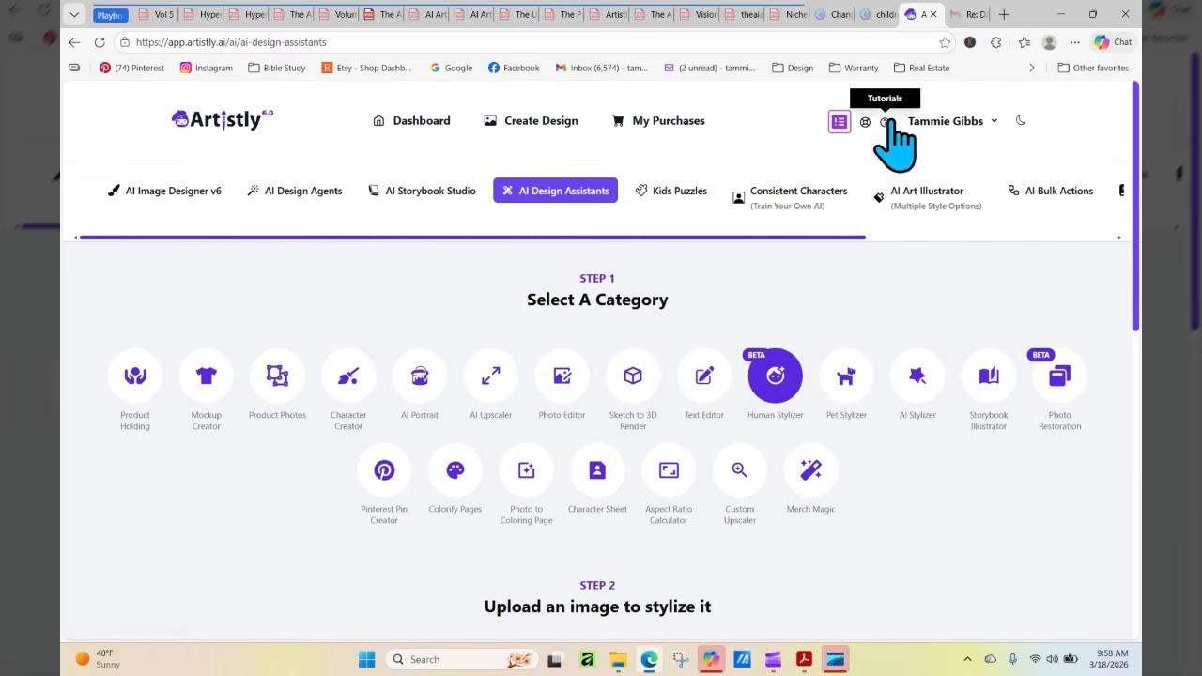
left_click(830, 15)
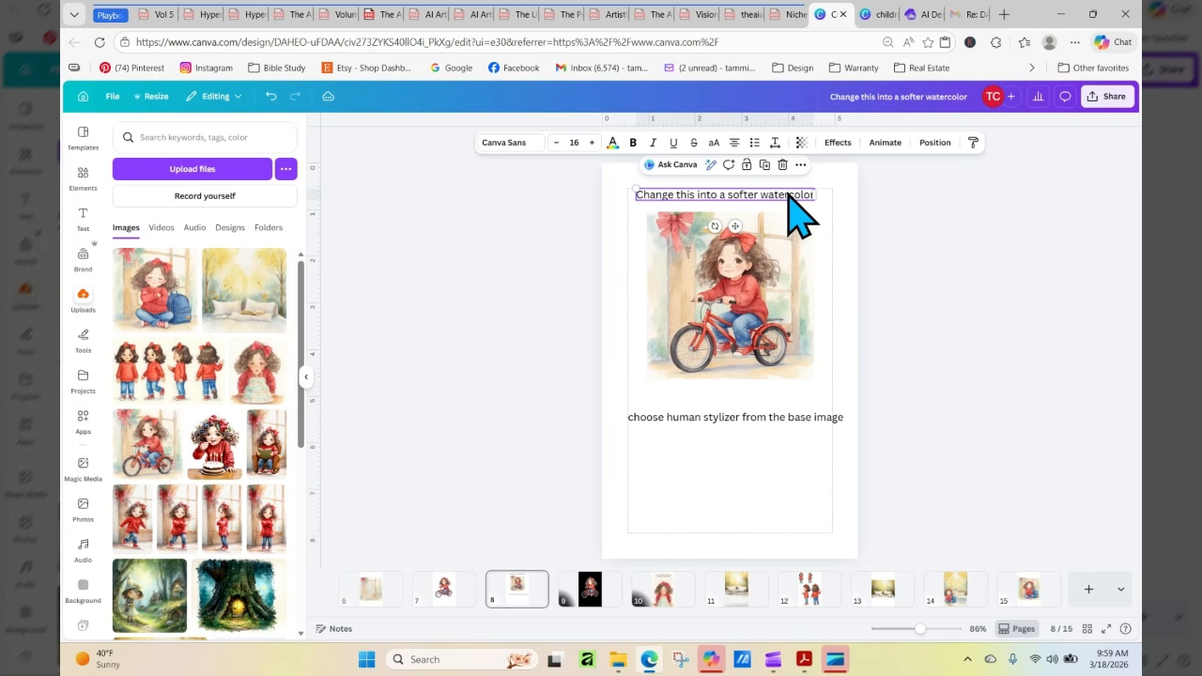
triple_click(787, 194)
right_click(792, 194)
left_click(814, 276)
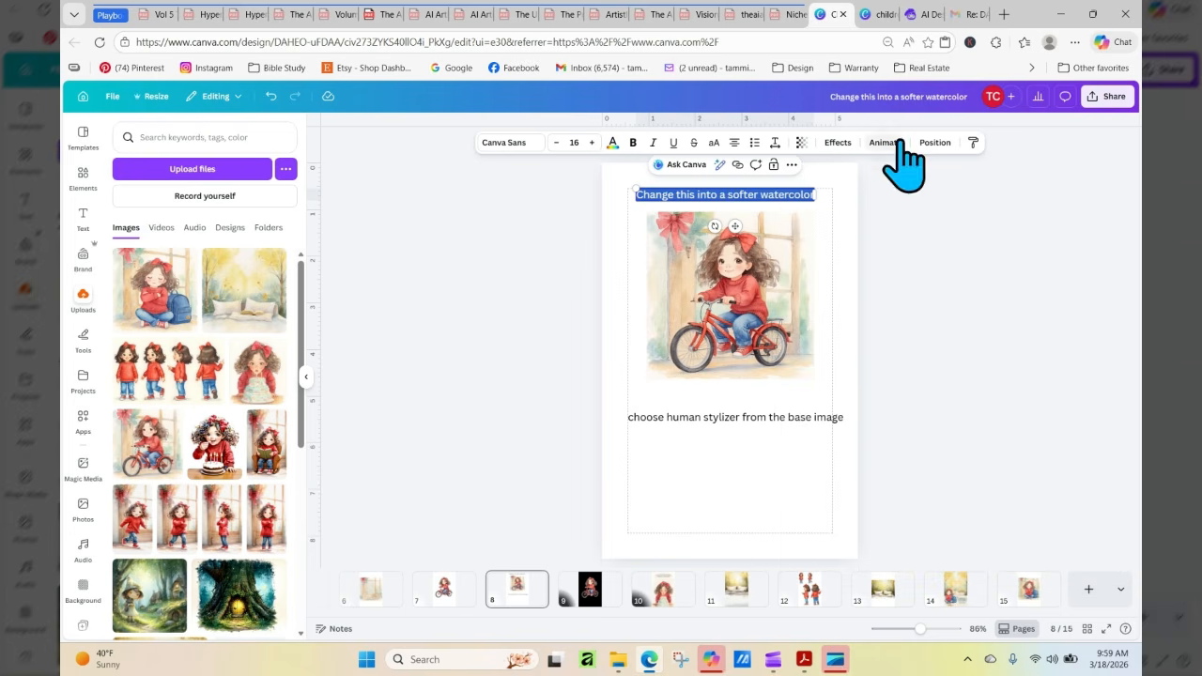
left_click(923, 15)
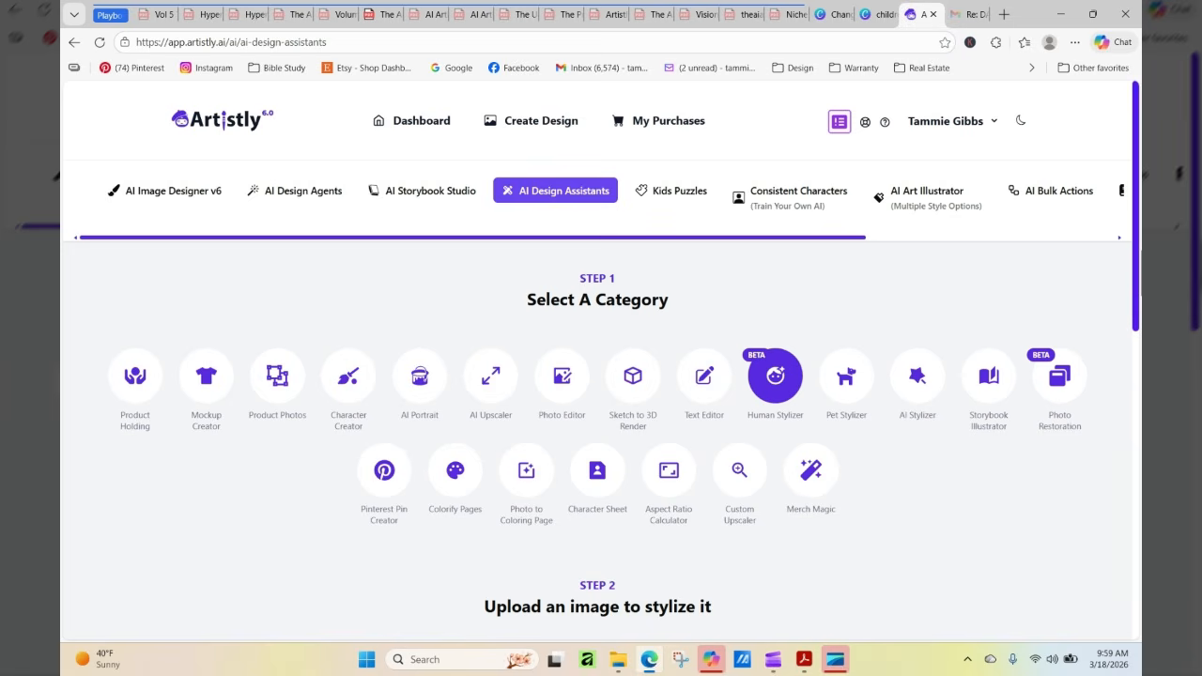
left_click_drag(1138, 241, 1137, 491)
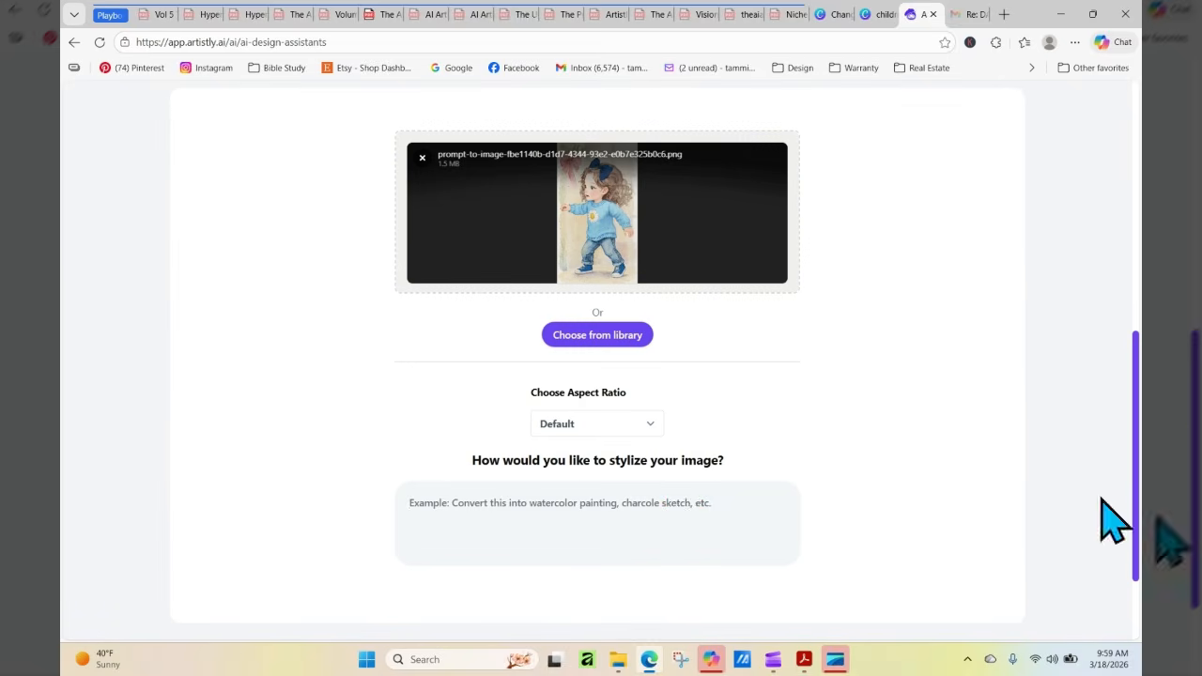
Enter "Change this into a softer watercolor" as the Human Stylizer prompt and generate the restyled image with the default aspect ratio
right_click(686, 520)
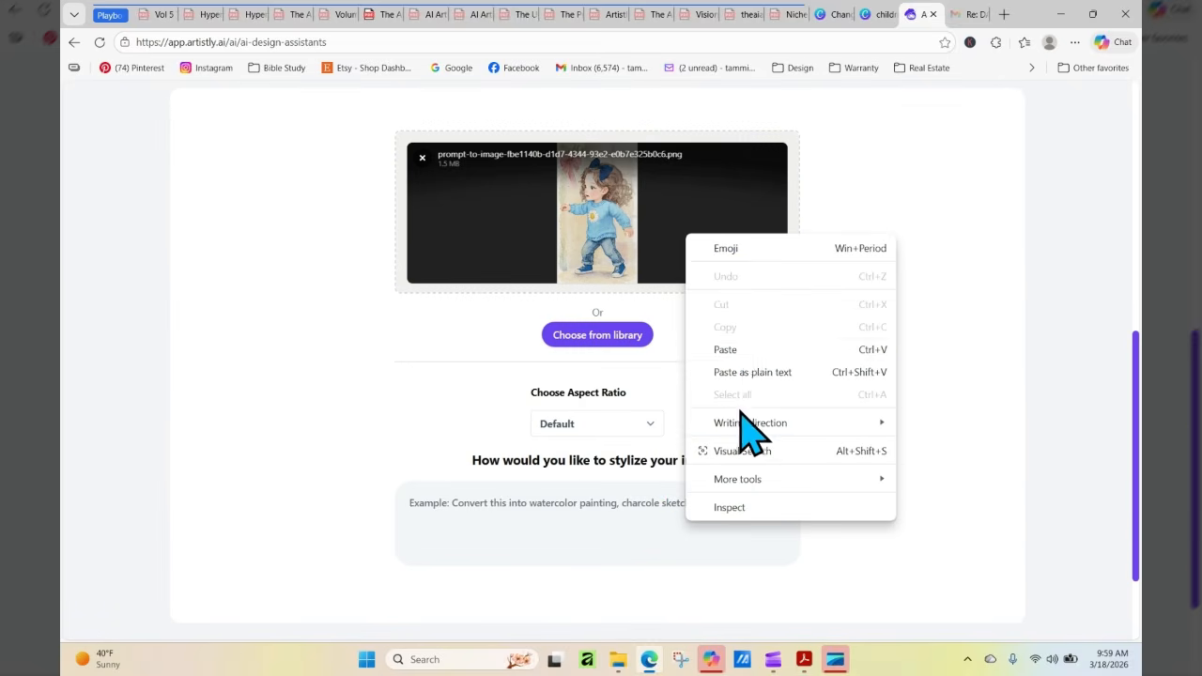
left_click(746, 351)
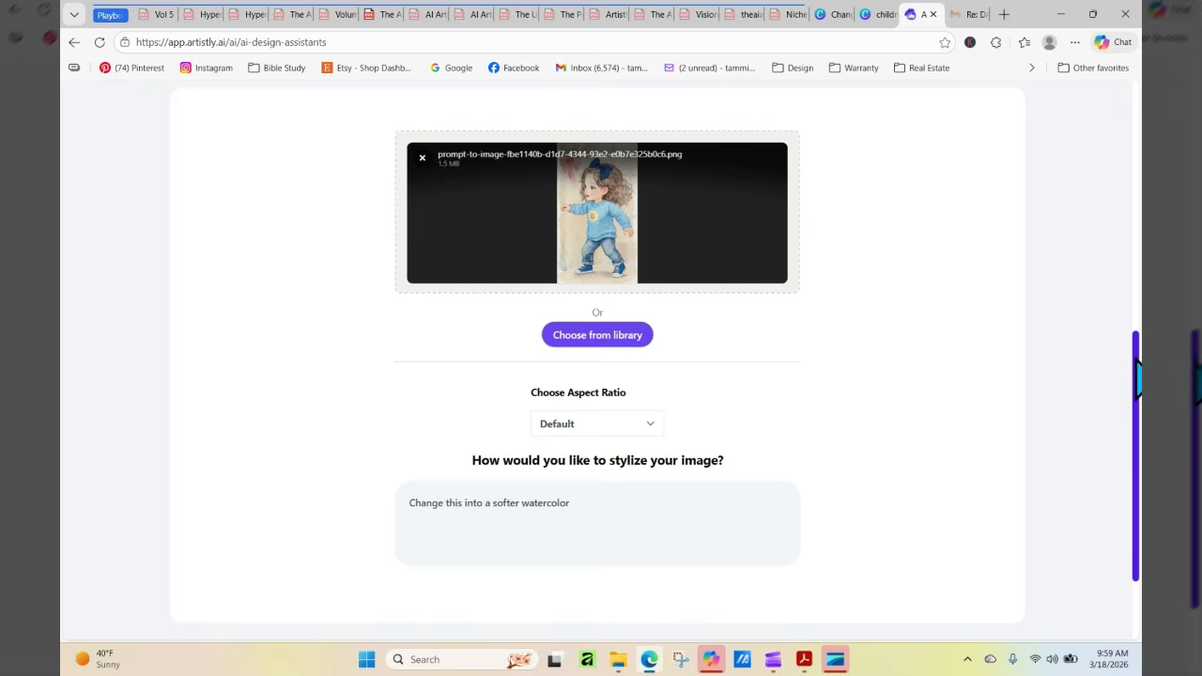
scroll(1127, 399, "down", 2)
left_click(627, 547)
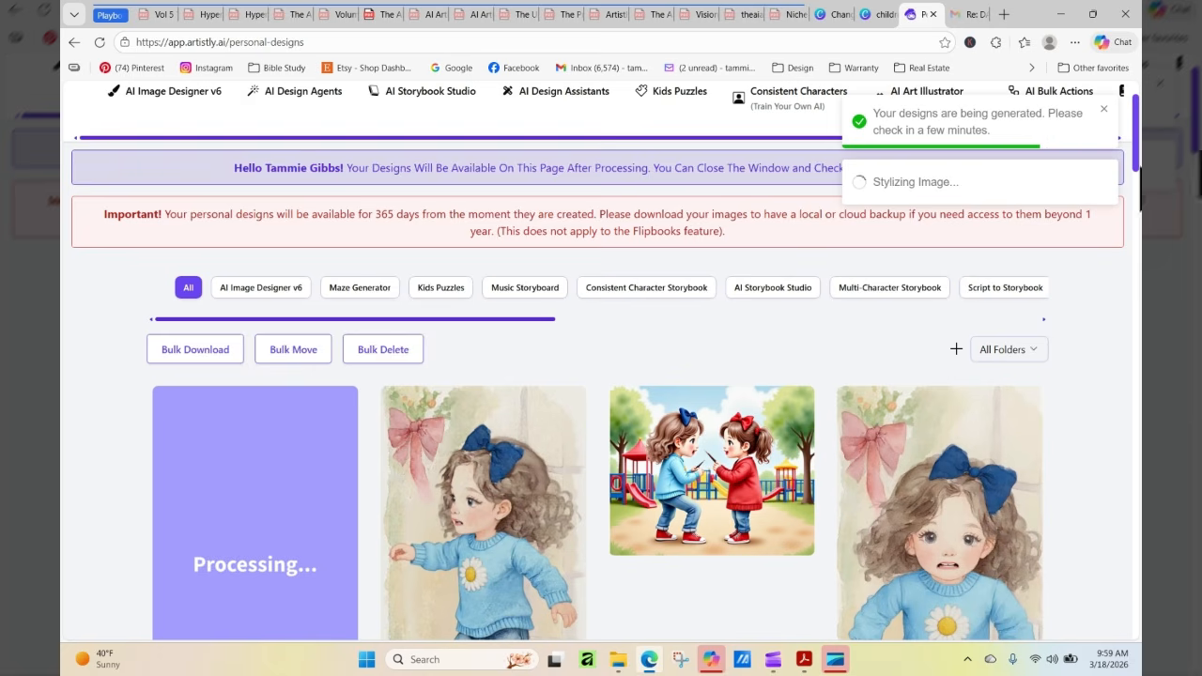
Inspect the newly restyled side-view girl in her design details and close them
left_click_drag(1137, 126, 1138, 97)
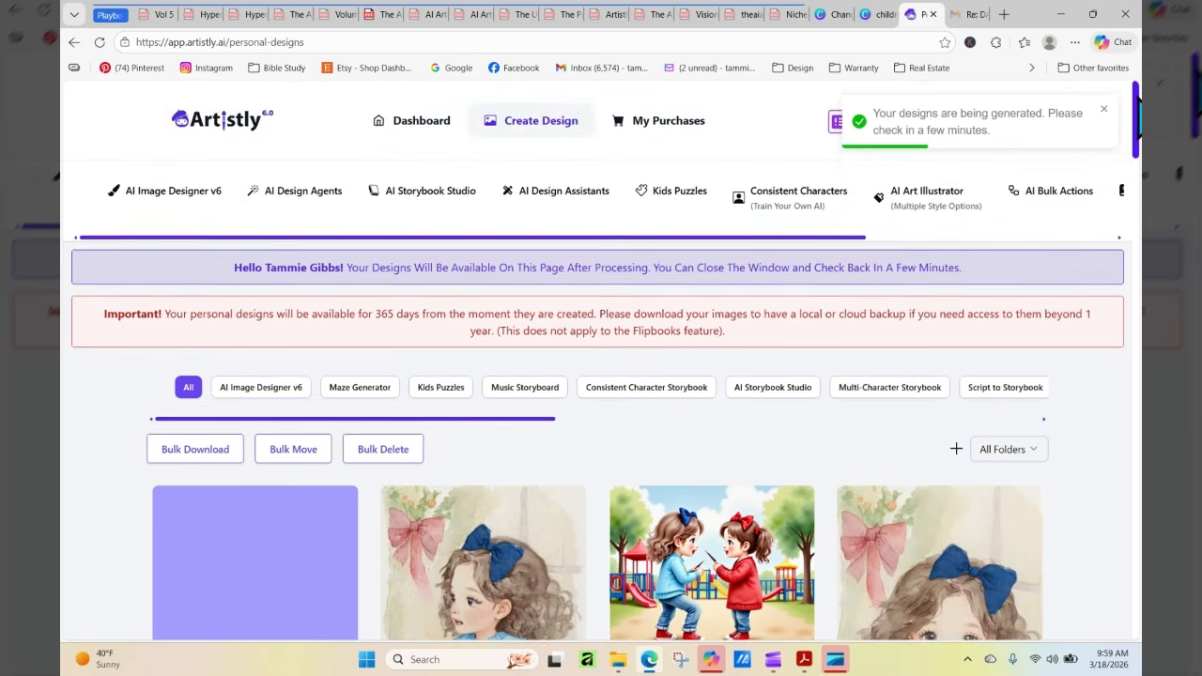
scroll(1139, 103, "down", 3)
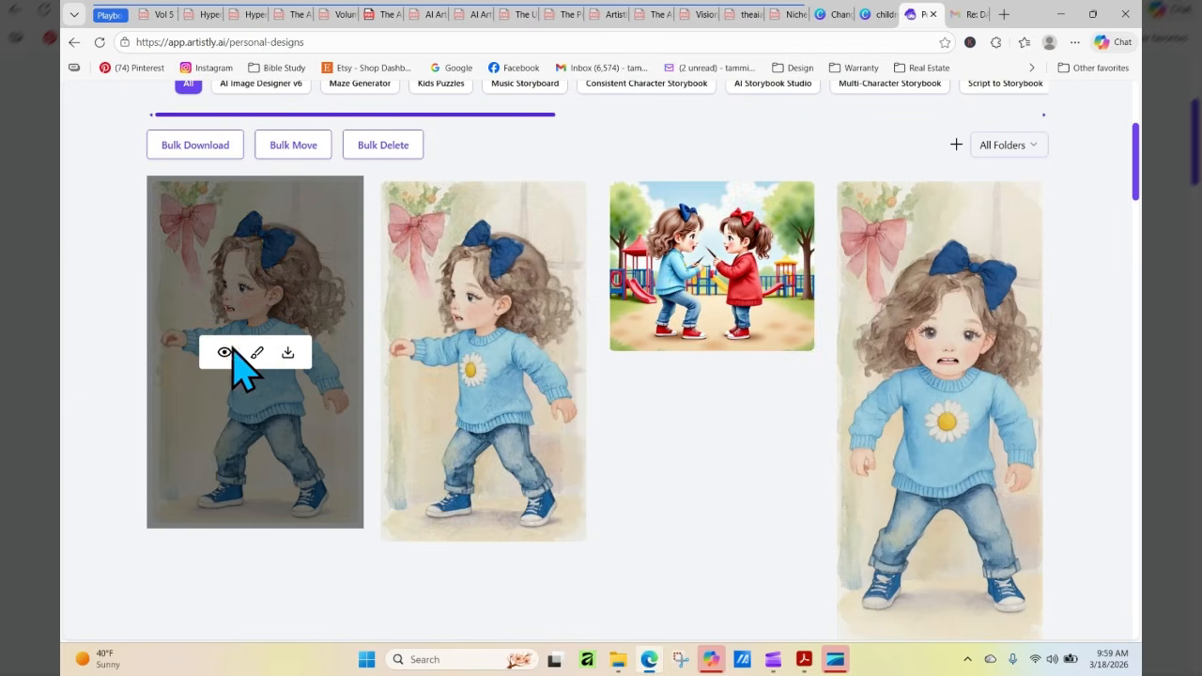
left_click(224, 354)
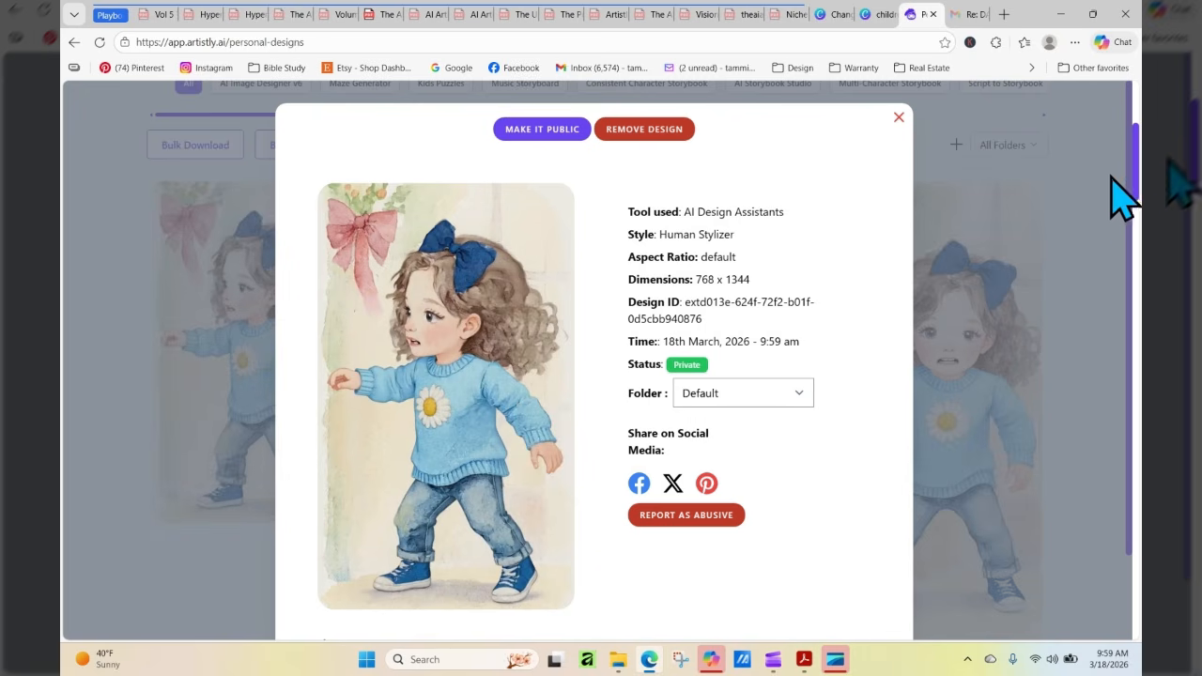
left_click(899, 118)
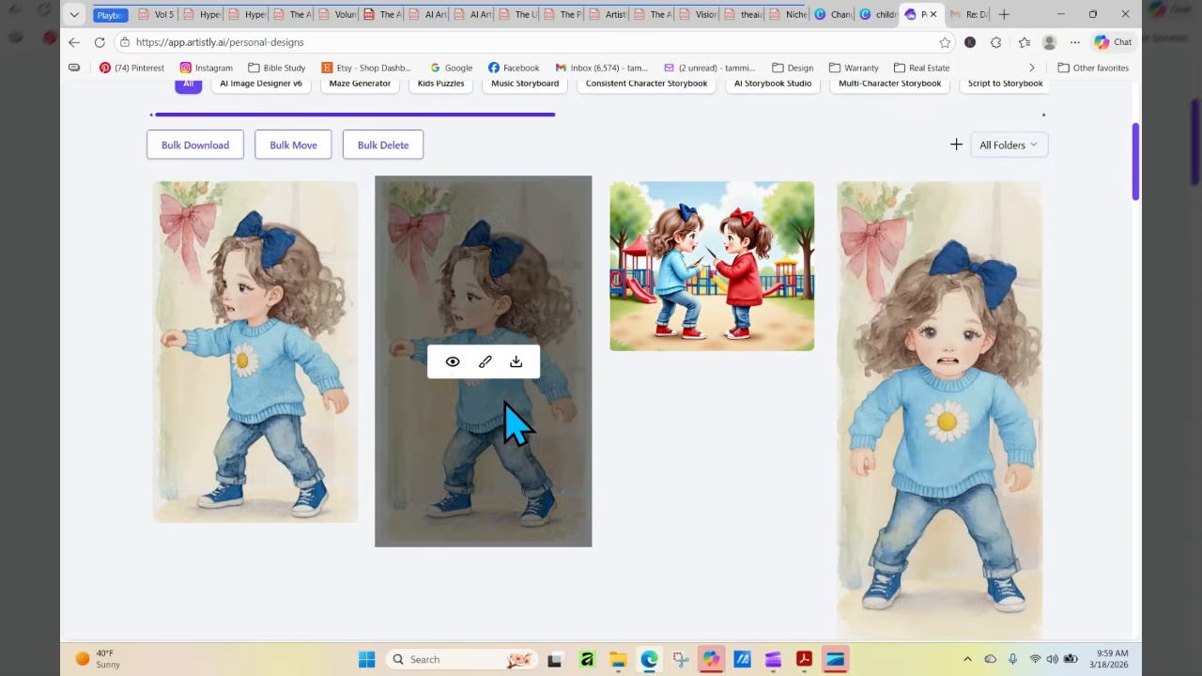
Open the original side-view girl's design details, copy the prompt "keep the style and character the same, but a side view of her", and close them
left_click(452, 361)
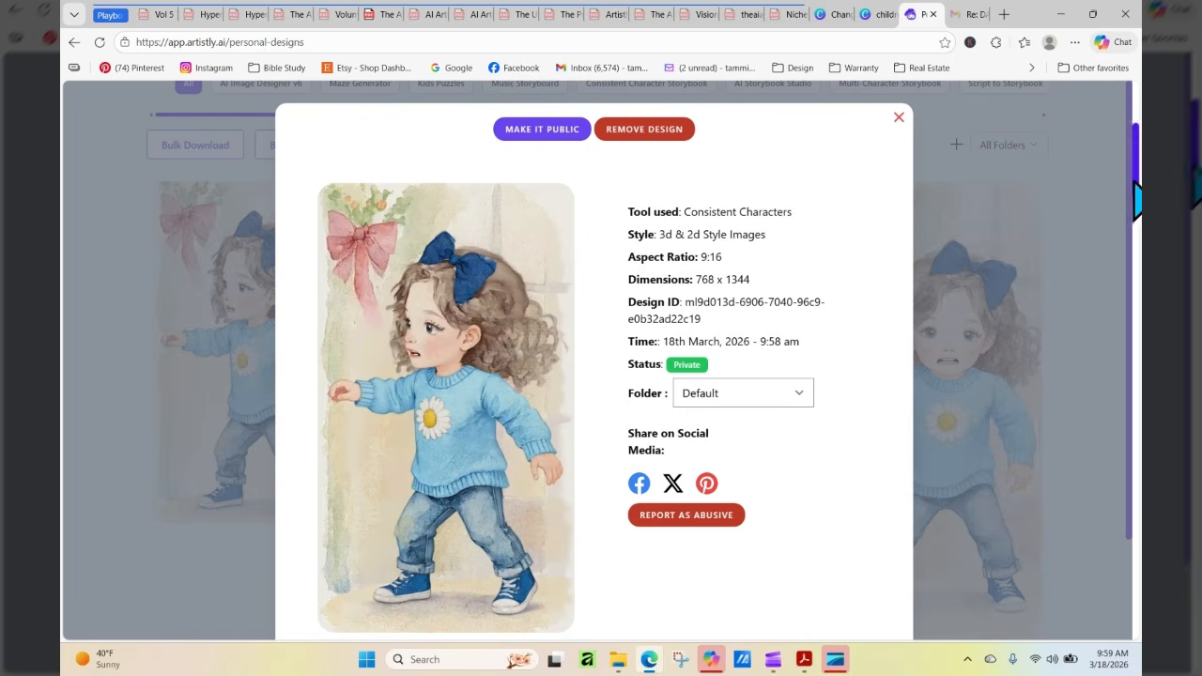
scroll(1024, 423, "down", 2)
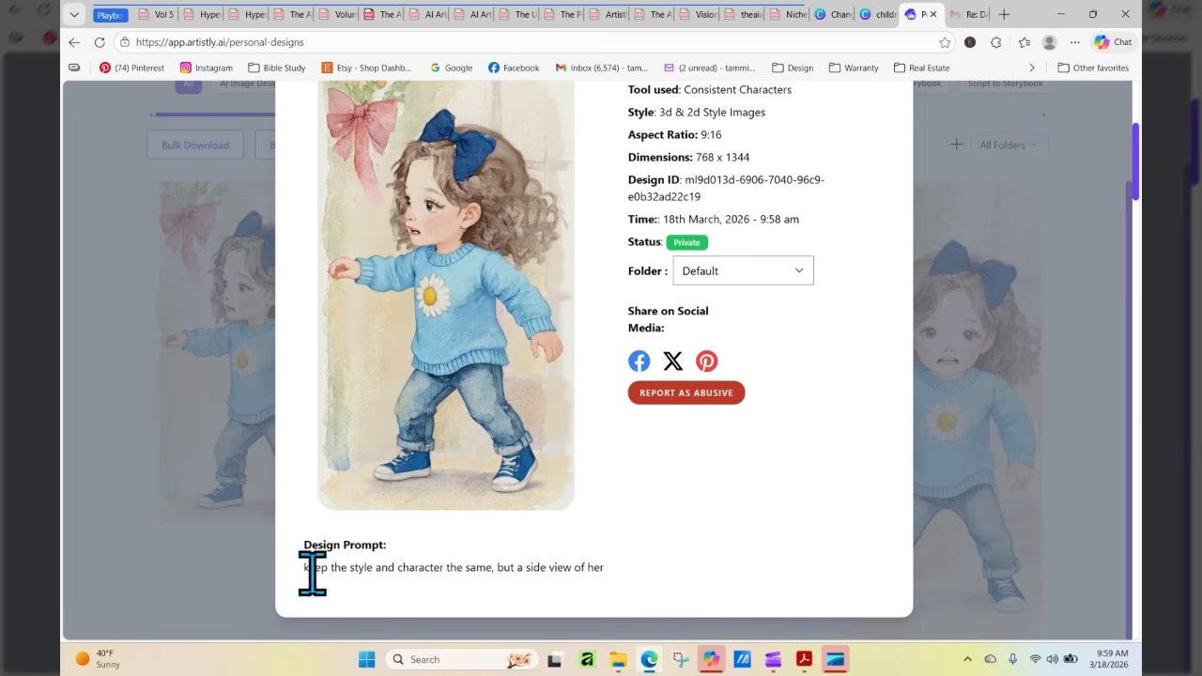
left_click_drag(302, 566, 611, 563)
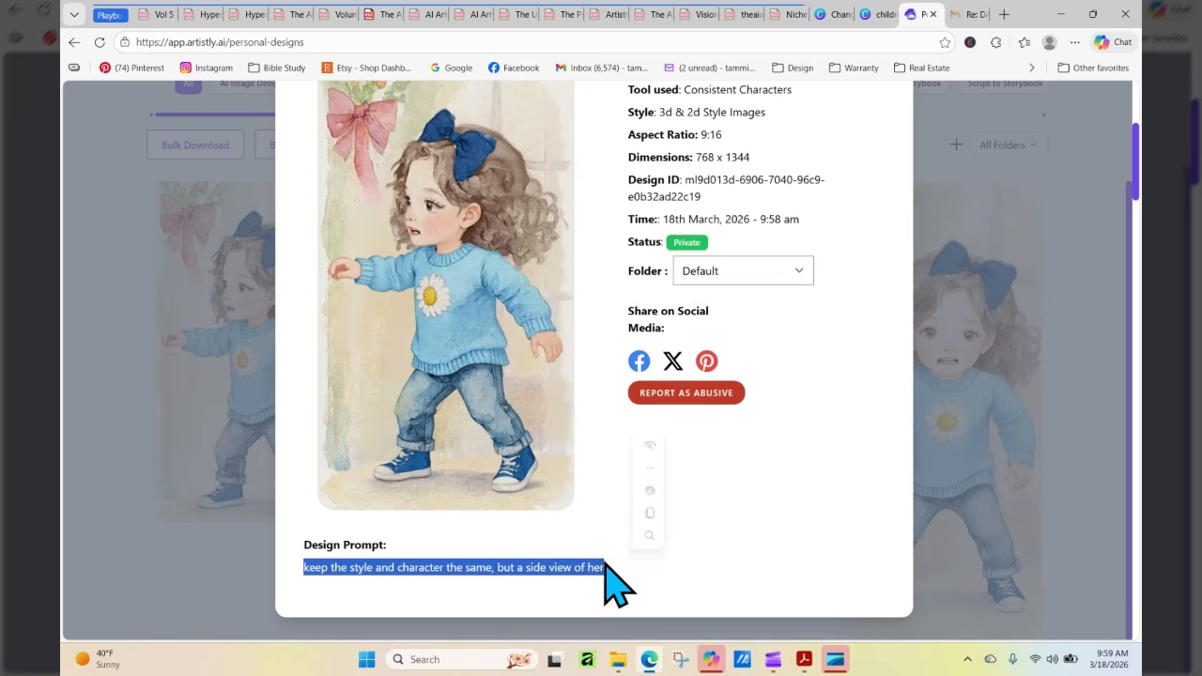
right_click(594, 567)
left_click(648, 285)
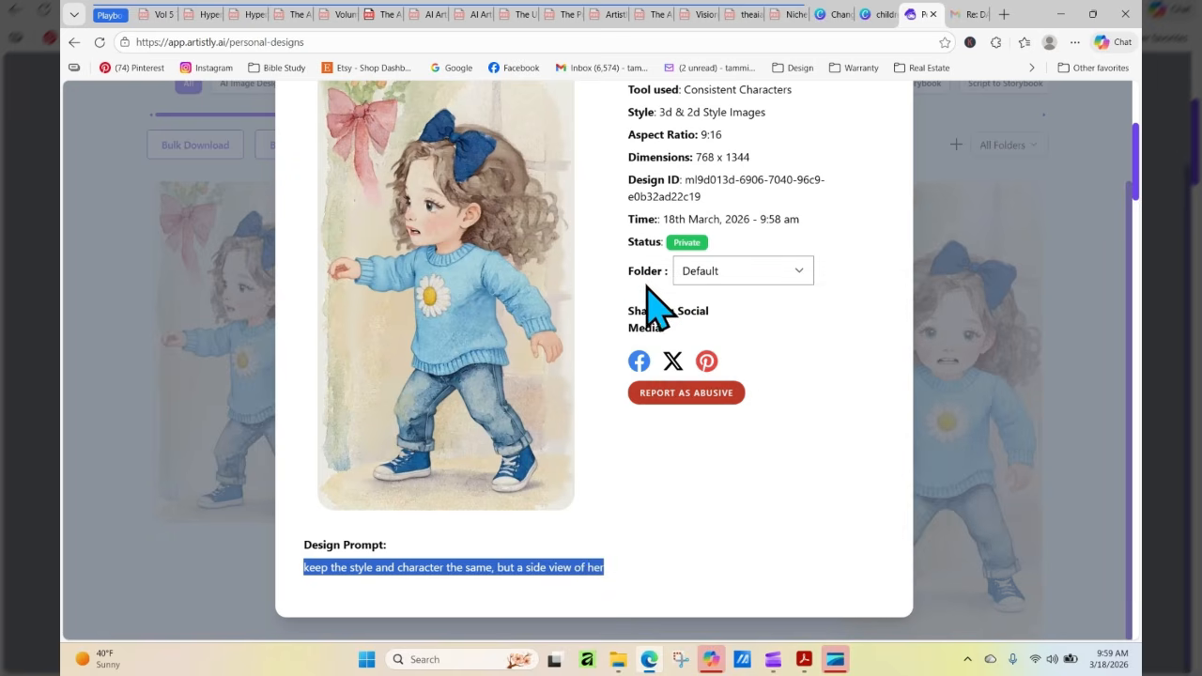
left_click(1086, 370)
left_click_drag(1130, 219, 1130, 41)
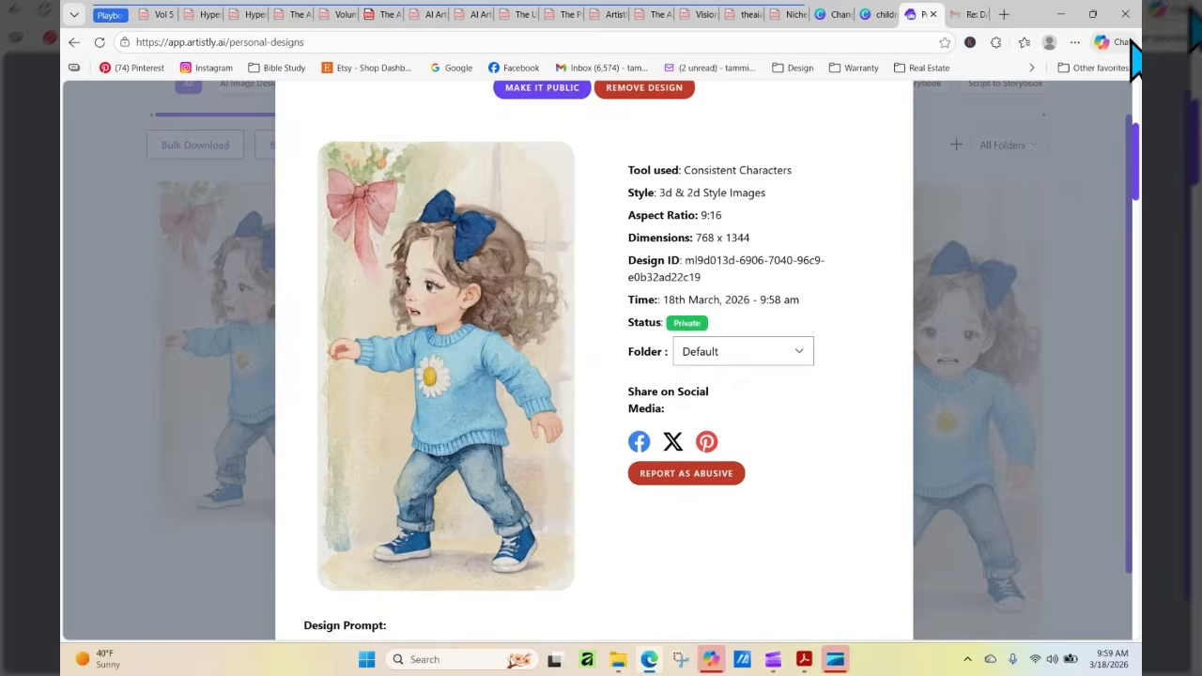
left_click(899, 117)
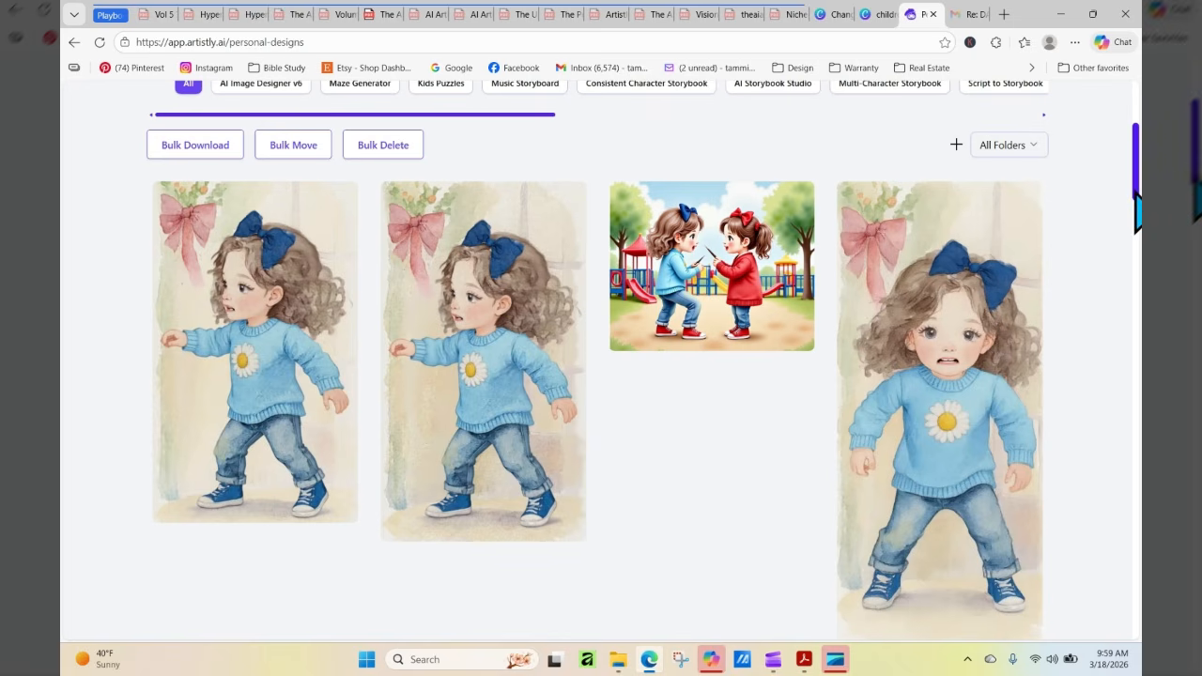
Browse the Personal Designs gallery, reviewing the earlier daisy-sweater, red-sweater, goose and pig artwork, and return to the newest designs
left_click_drag(1136, 192, 1139, 270)
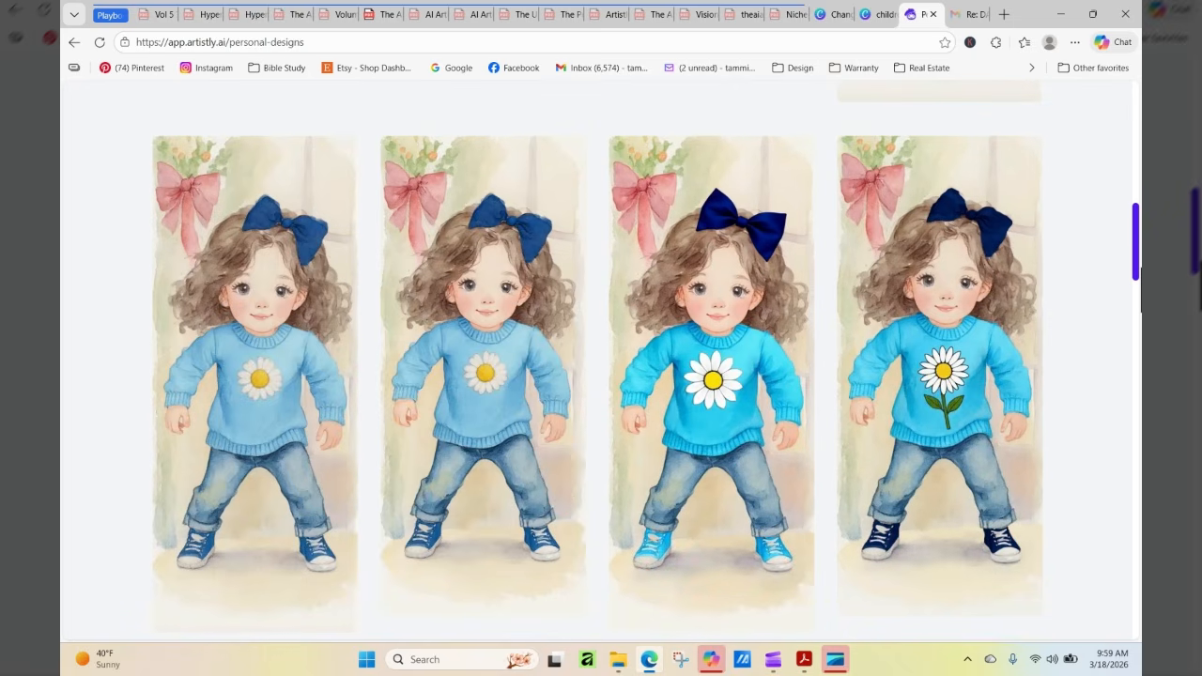
left_click_drag(1139, 272, 1140, 487)
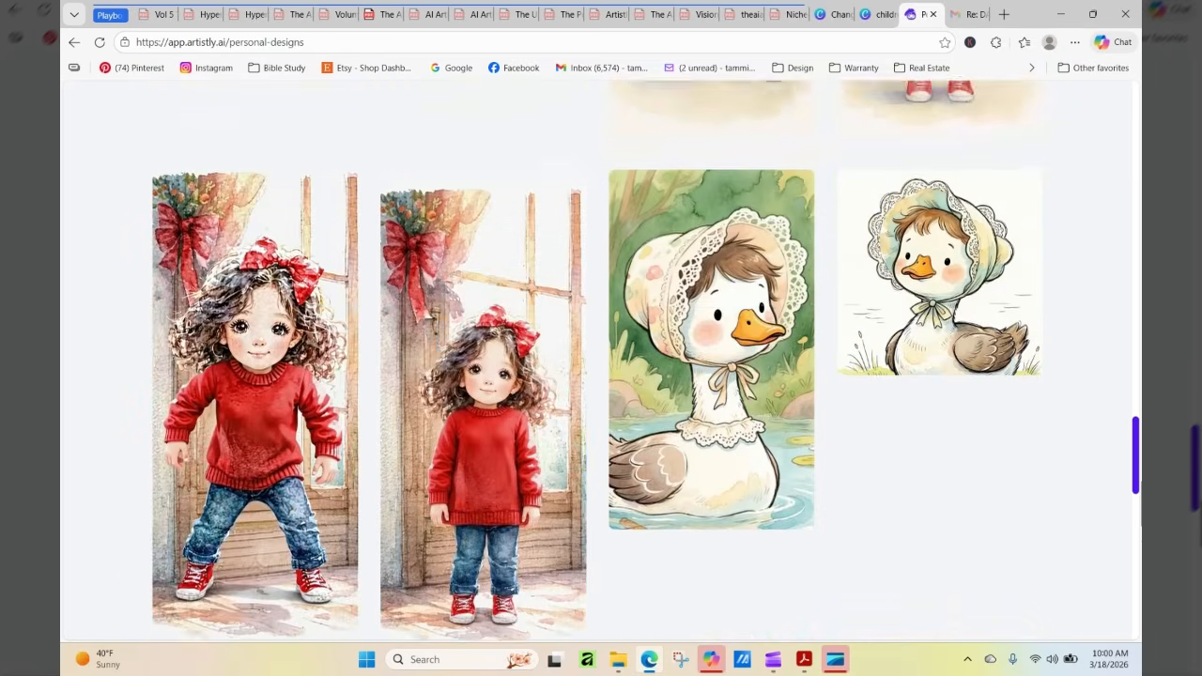
scroll(939, 629, "down", 3)
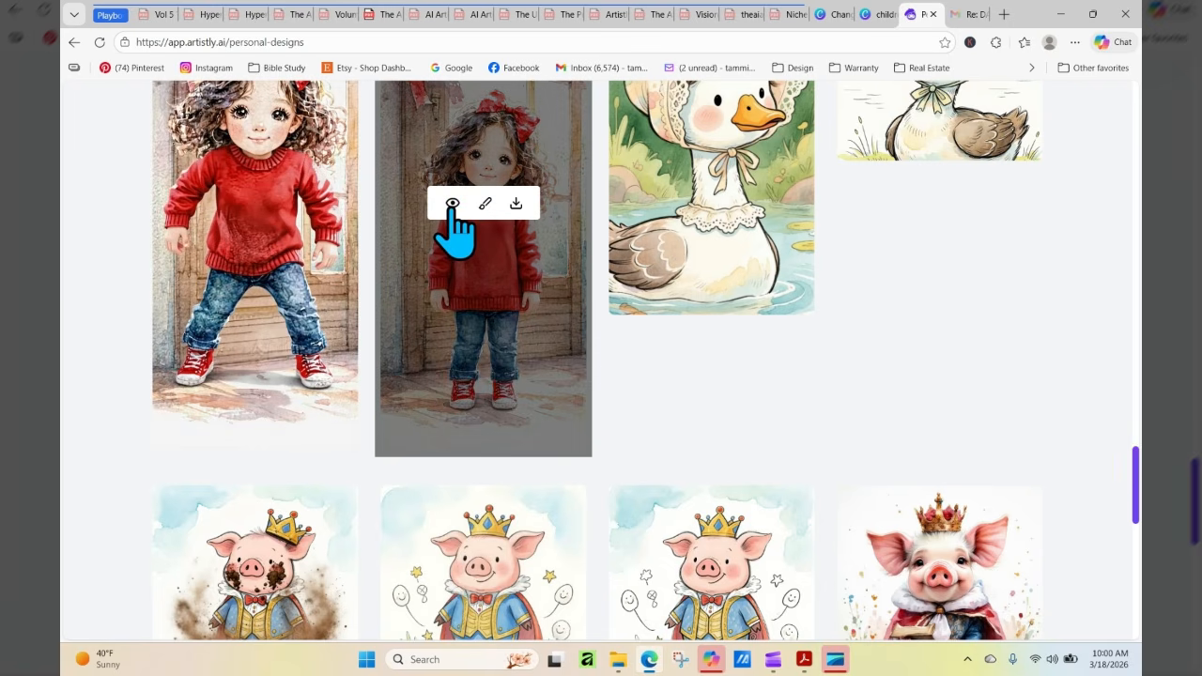
left_click_drag(1136, 482, 1136, 296)
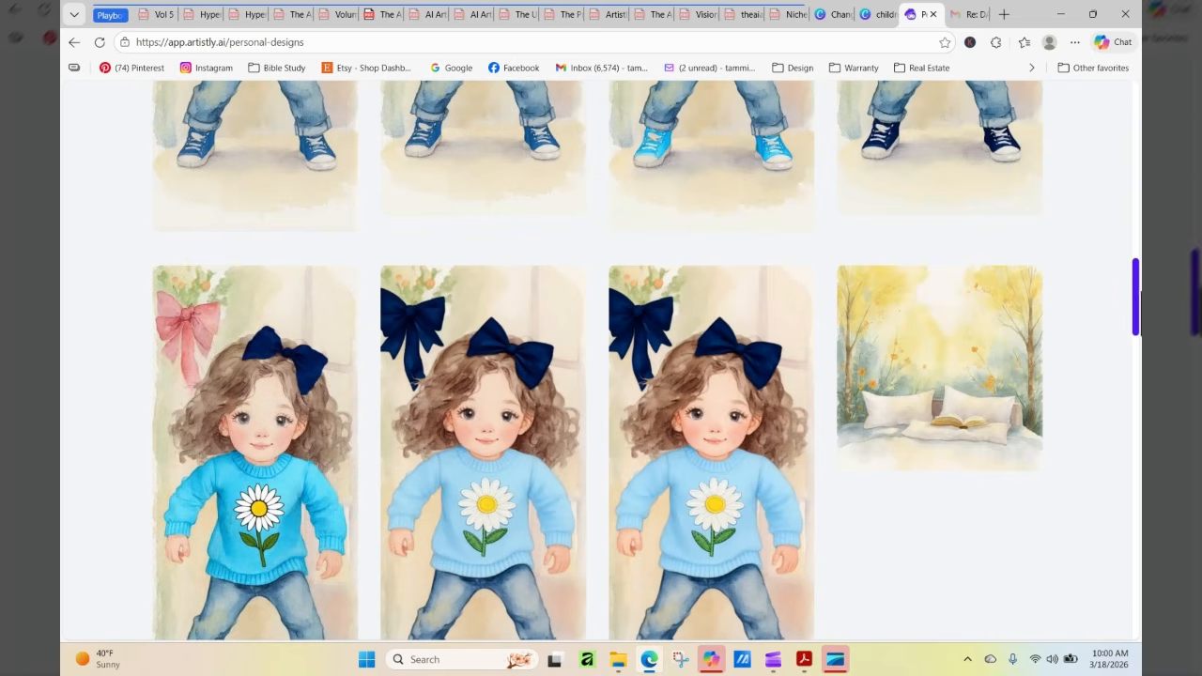
left_click_drag(1137, 289, 1137, 112)
scroll(601, 376, "down", 5)
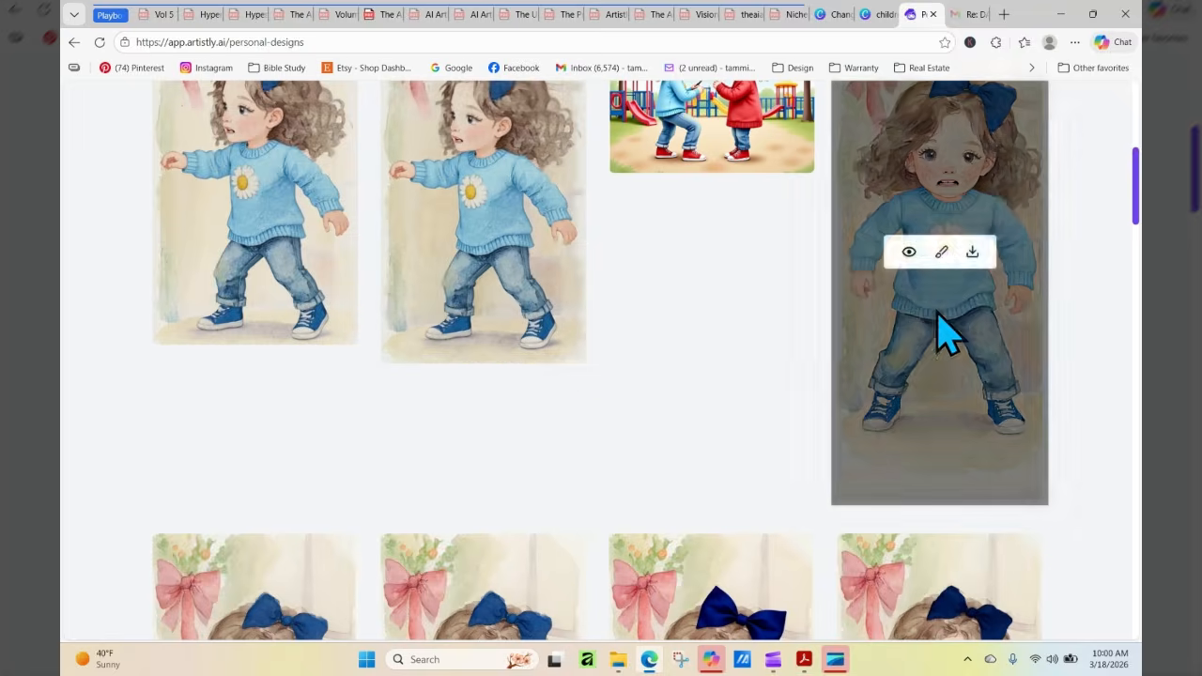
scroll(697, 331, "up", 3)
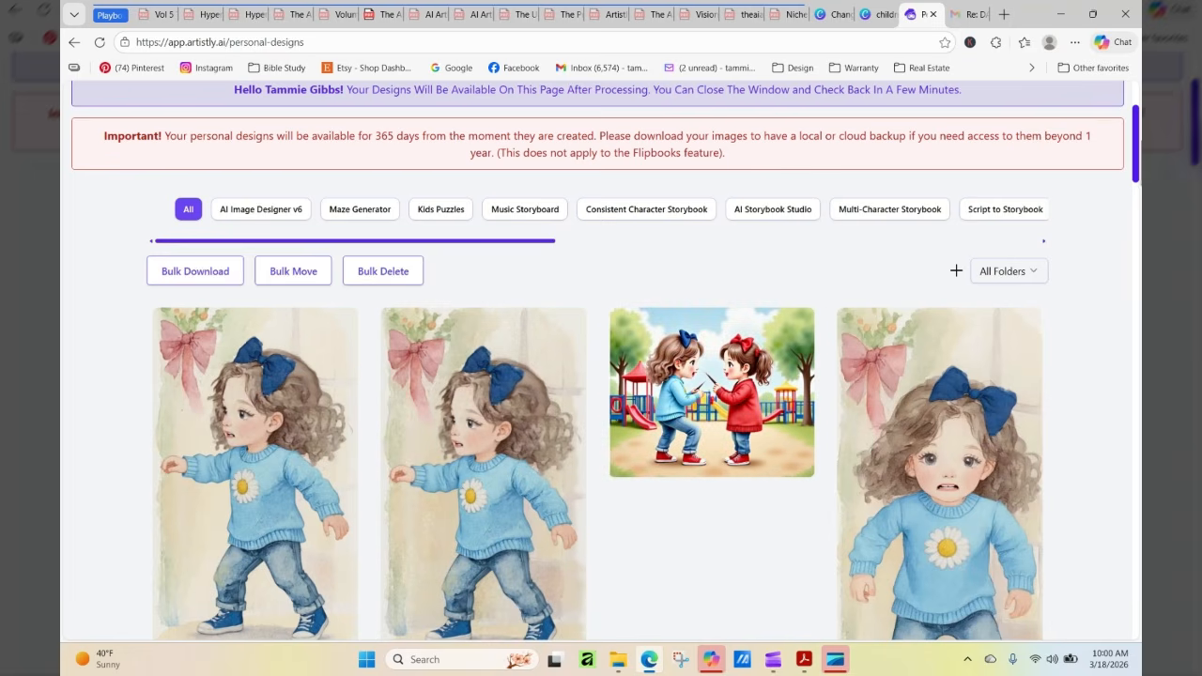
mouse_move(1138, 119)
left_mouse_down()
mouse_move(1137, 235)
mouse_move(1138, 95)
left_mouse_up()
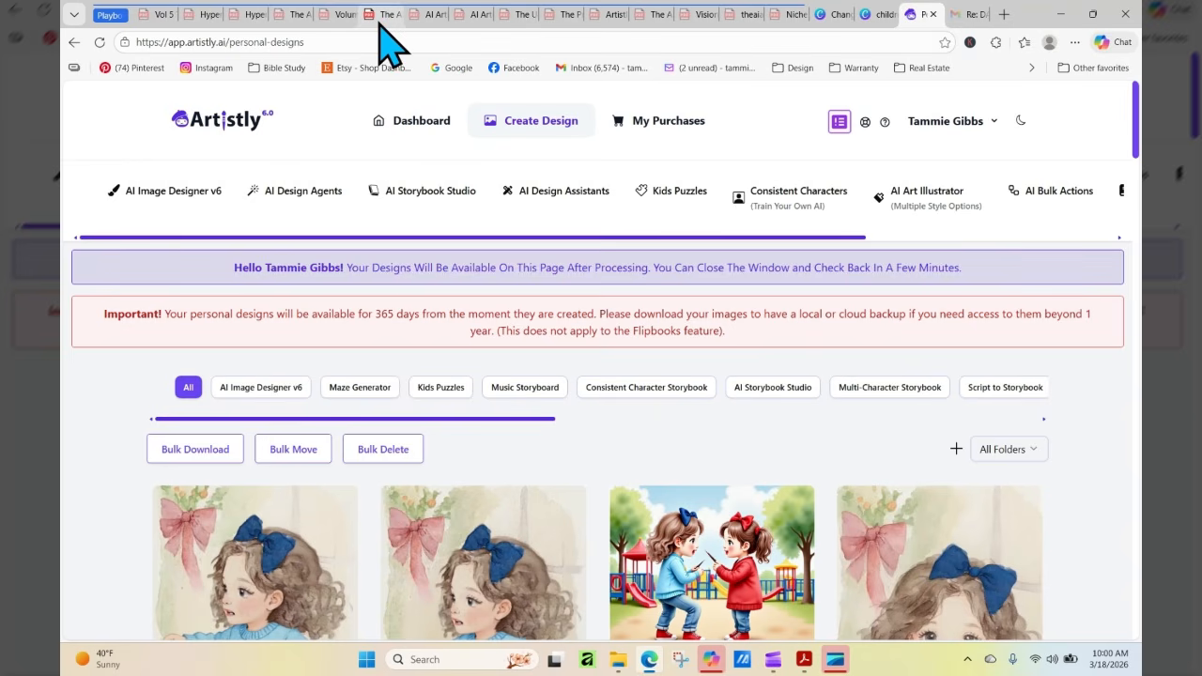
Switch to the Volume 2 AI Artist's Playbook PDF and show its cover on page 1
left_click(343, 15)
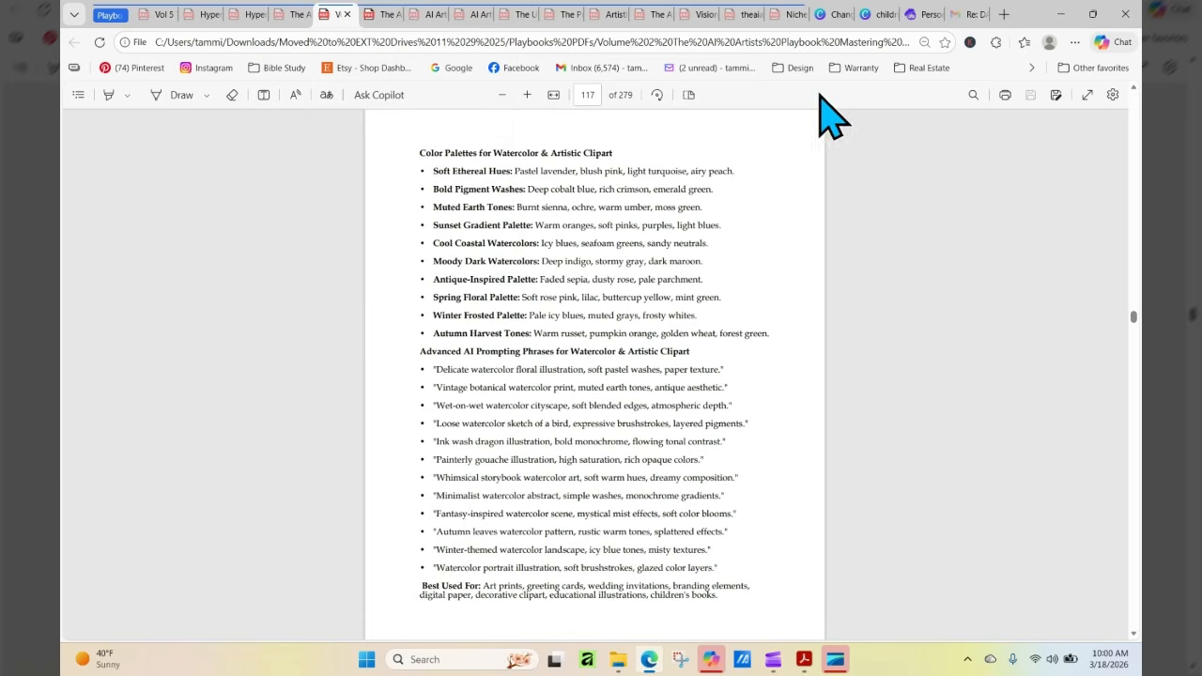
left_click(589, 95)
type("1")
key("Return")
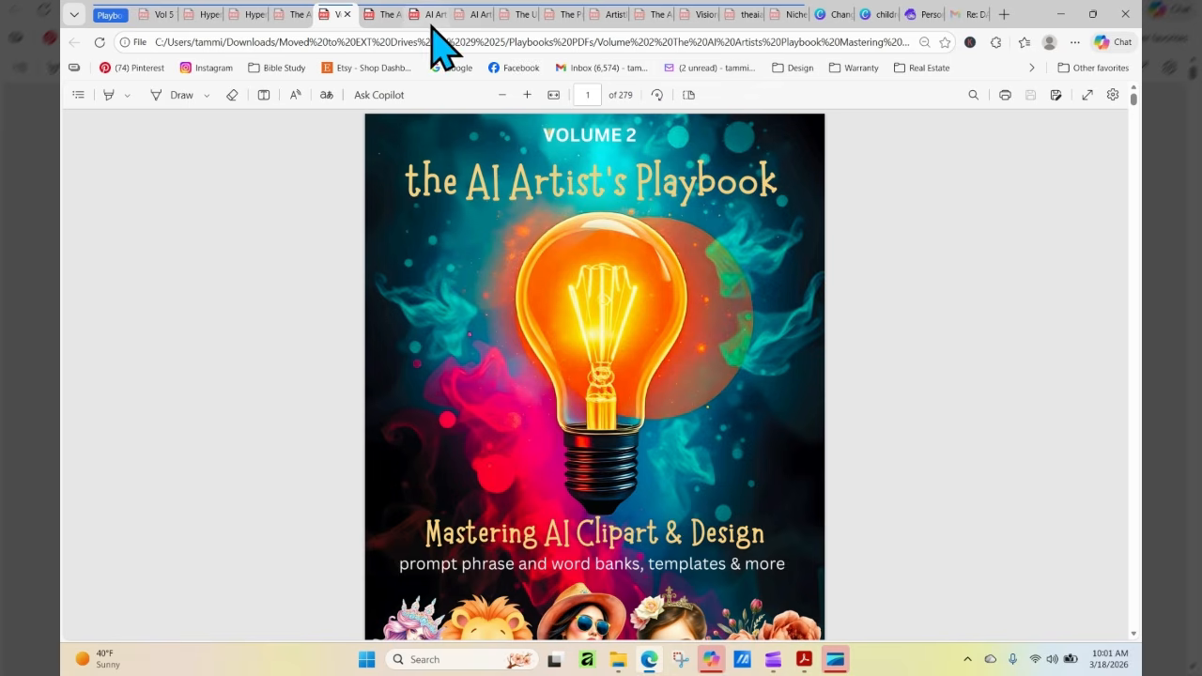
Switch to the Vol. 7 Mastering Character Creation playbook PDF and show its cover on page 1
left_click(385, 17)
left_click(595, 95)
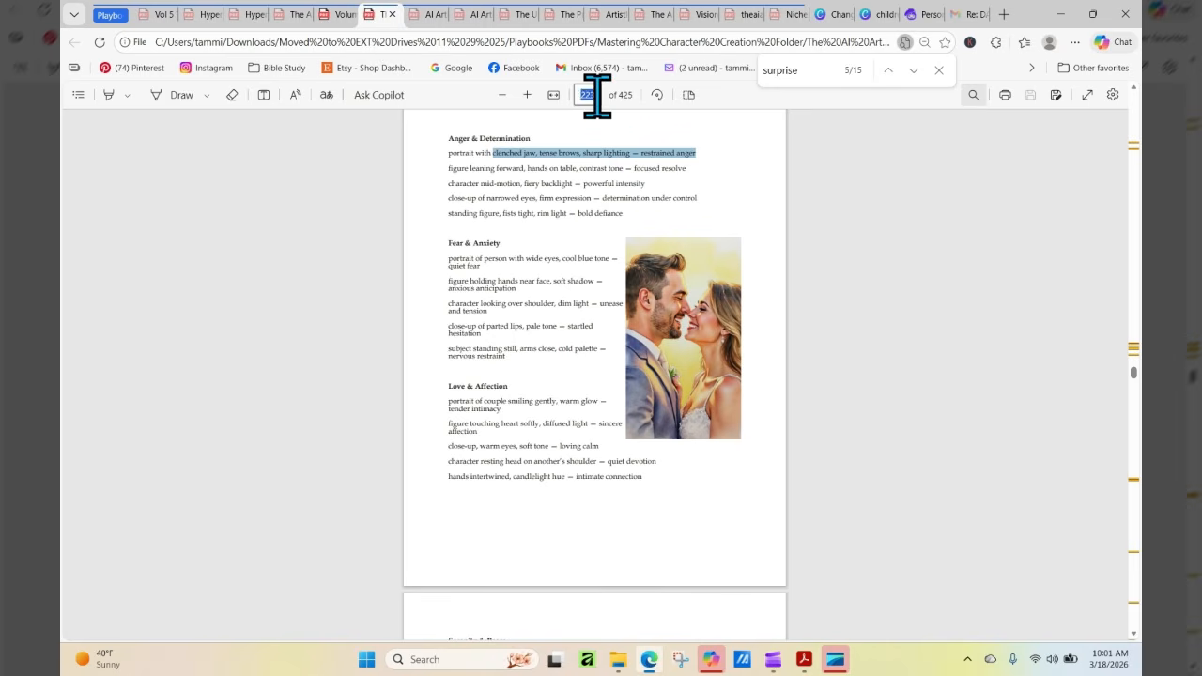
type("1")
key("Return")
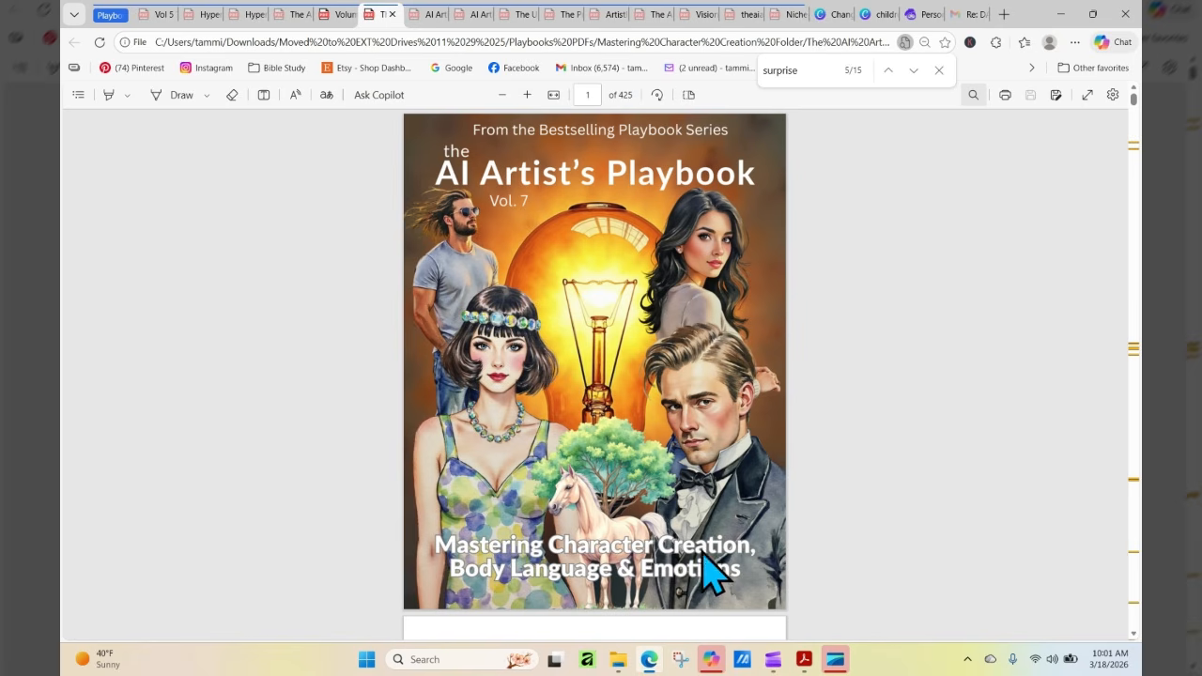
Switch to the Storybook Creator Guide PDF and show its cover on page 1
left_click(429, 17)
left_click(593, 98)
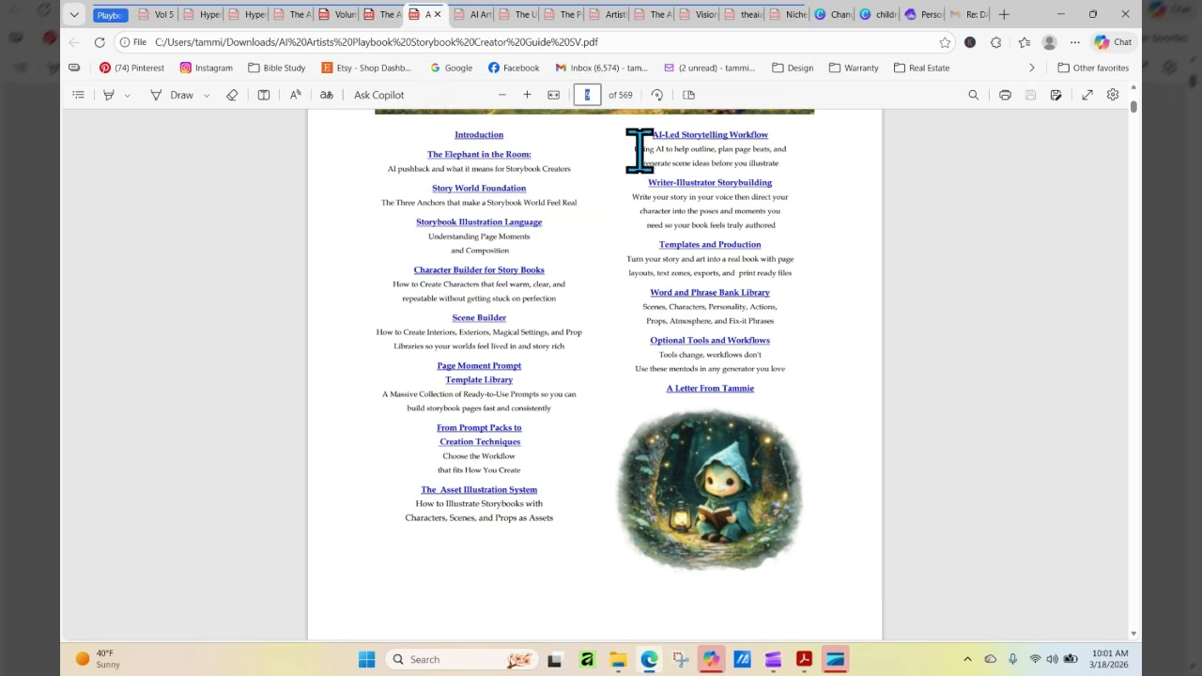
type("1")
key("Return")
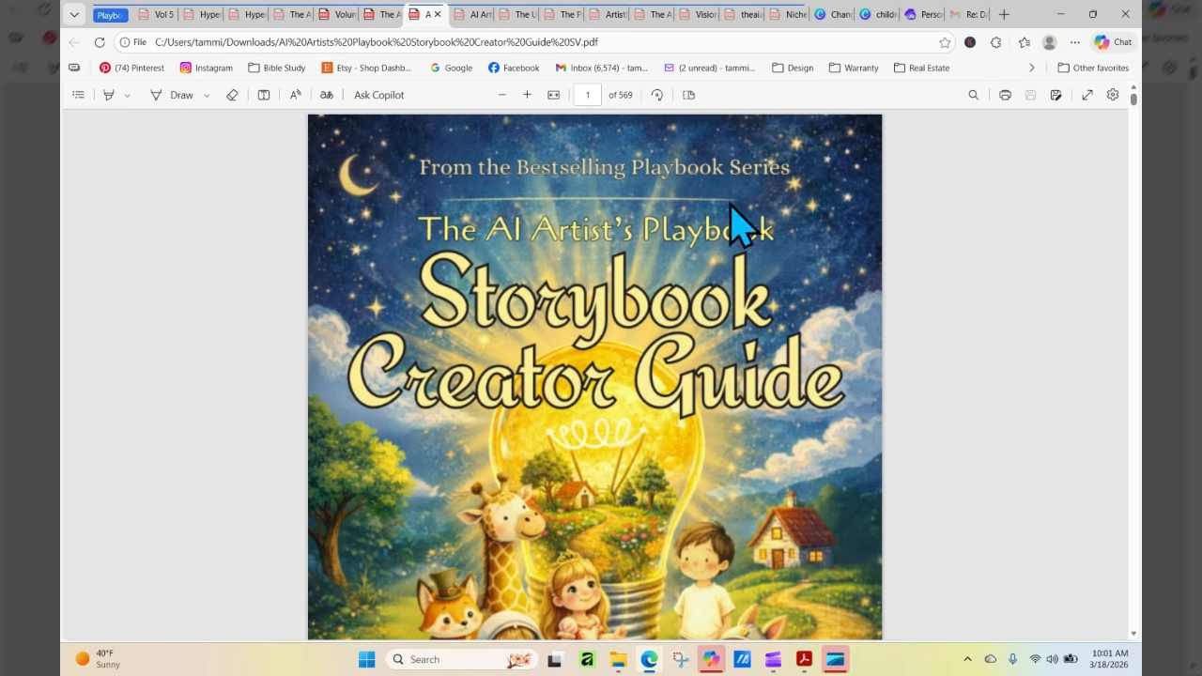